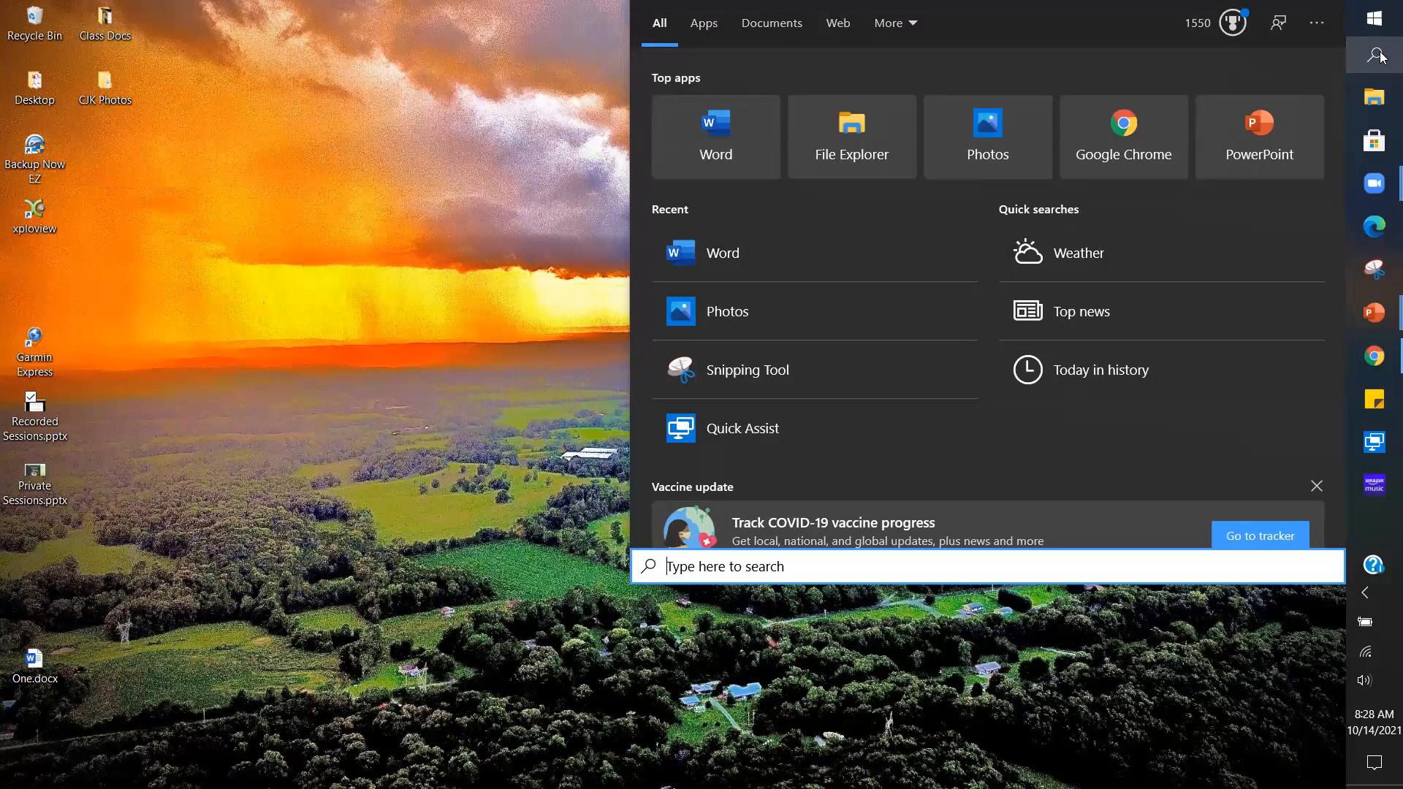
Step: Search Windows for "word", compare the Word and Office results, and launch Word
{"action": "type", "text": "word"}
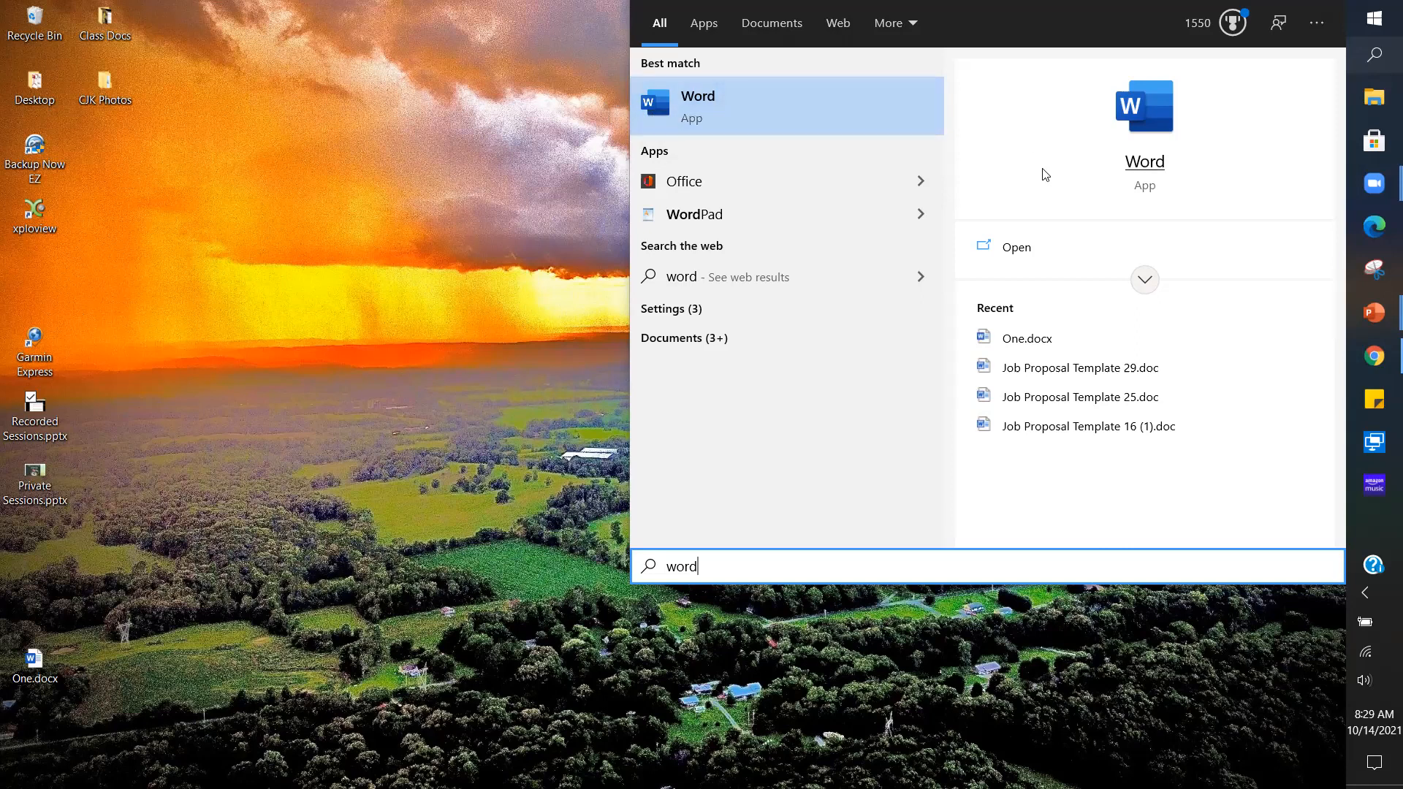
{"action": "left_click", "coordinate": [921, 187]}
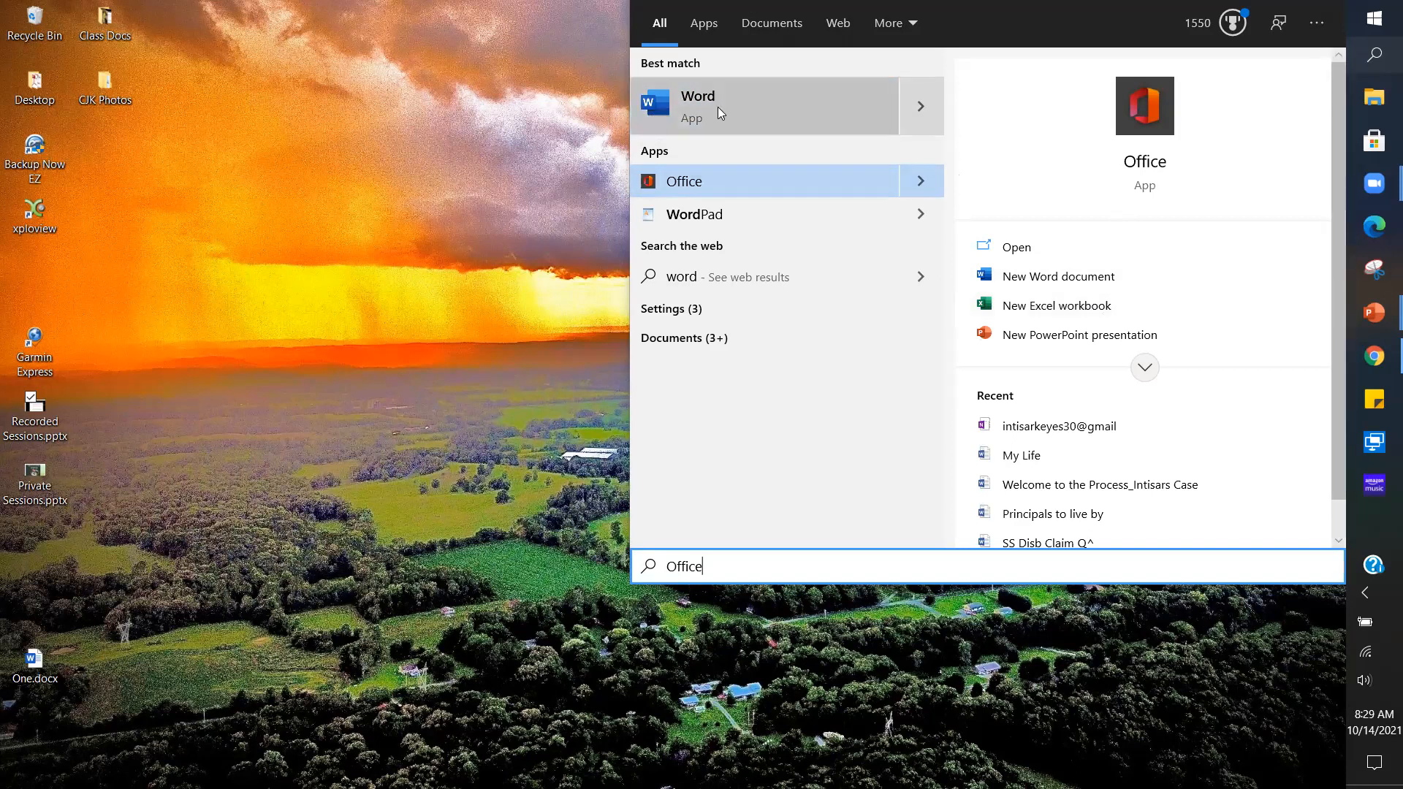
{"action": "left_click", "coordinate": [918, 127]}
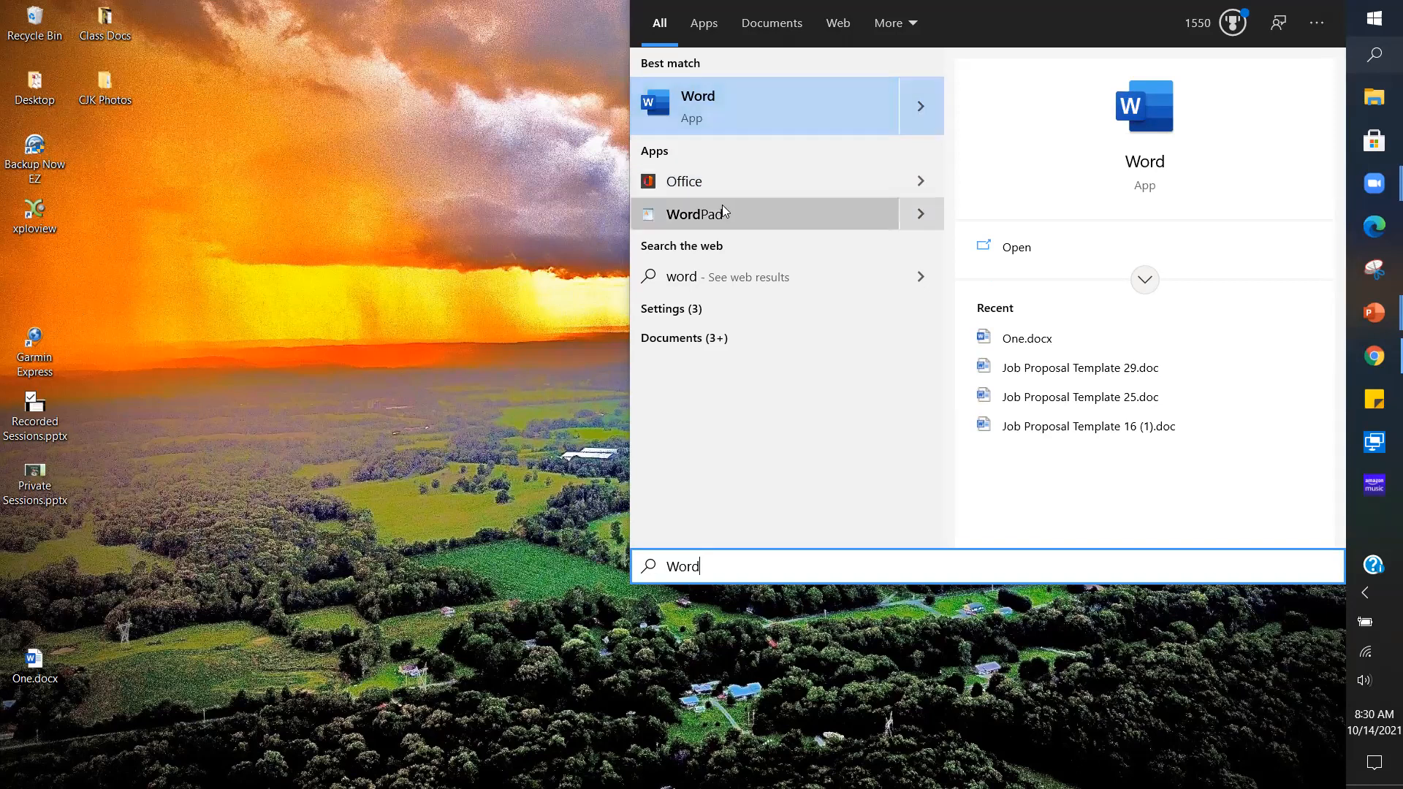
{"action": "left_click", "coordinate": [929, 182]}
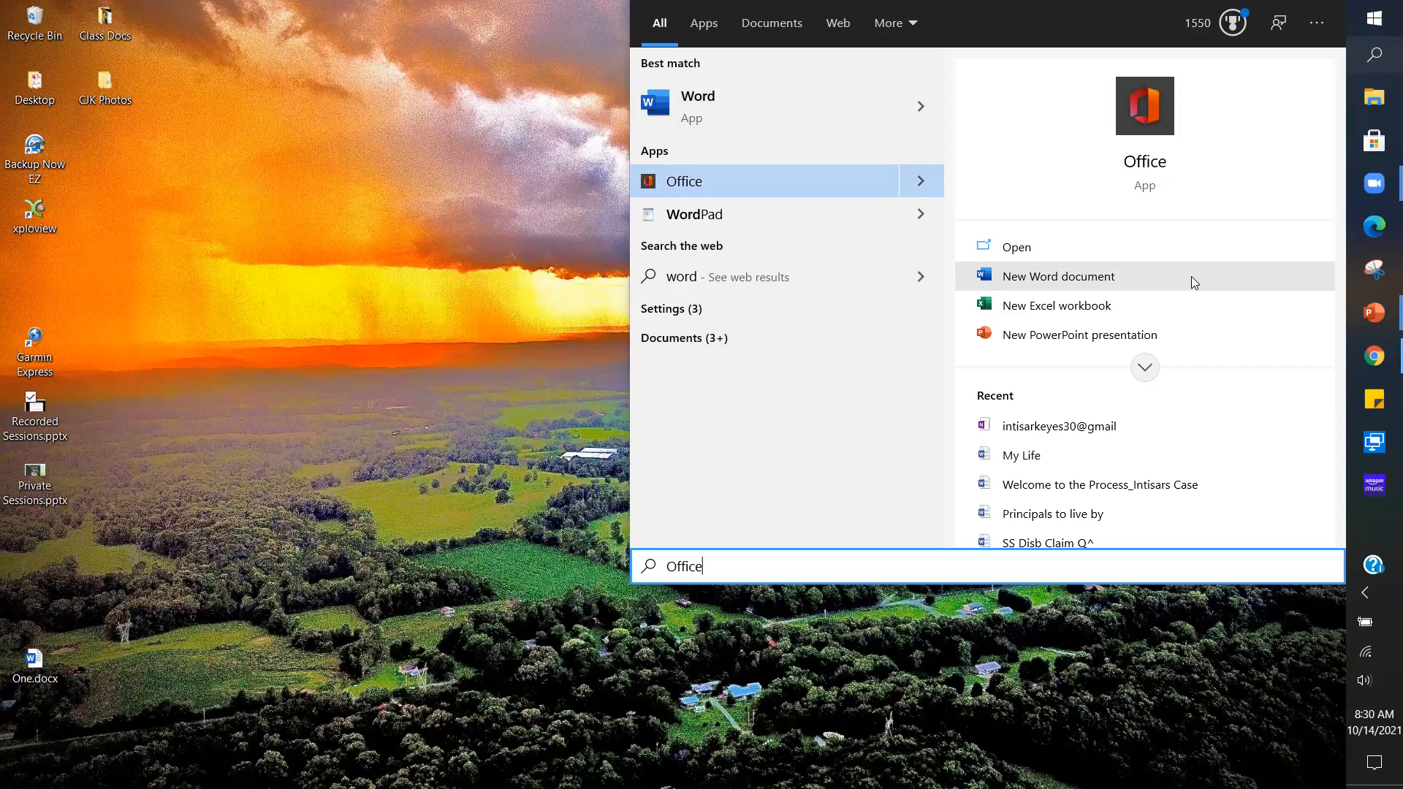
{"action": "left_click", "coordinate": [928, 119]}
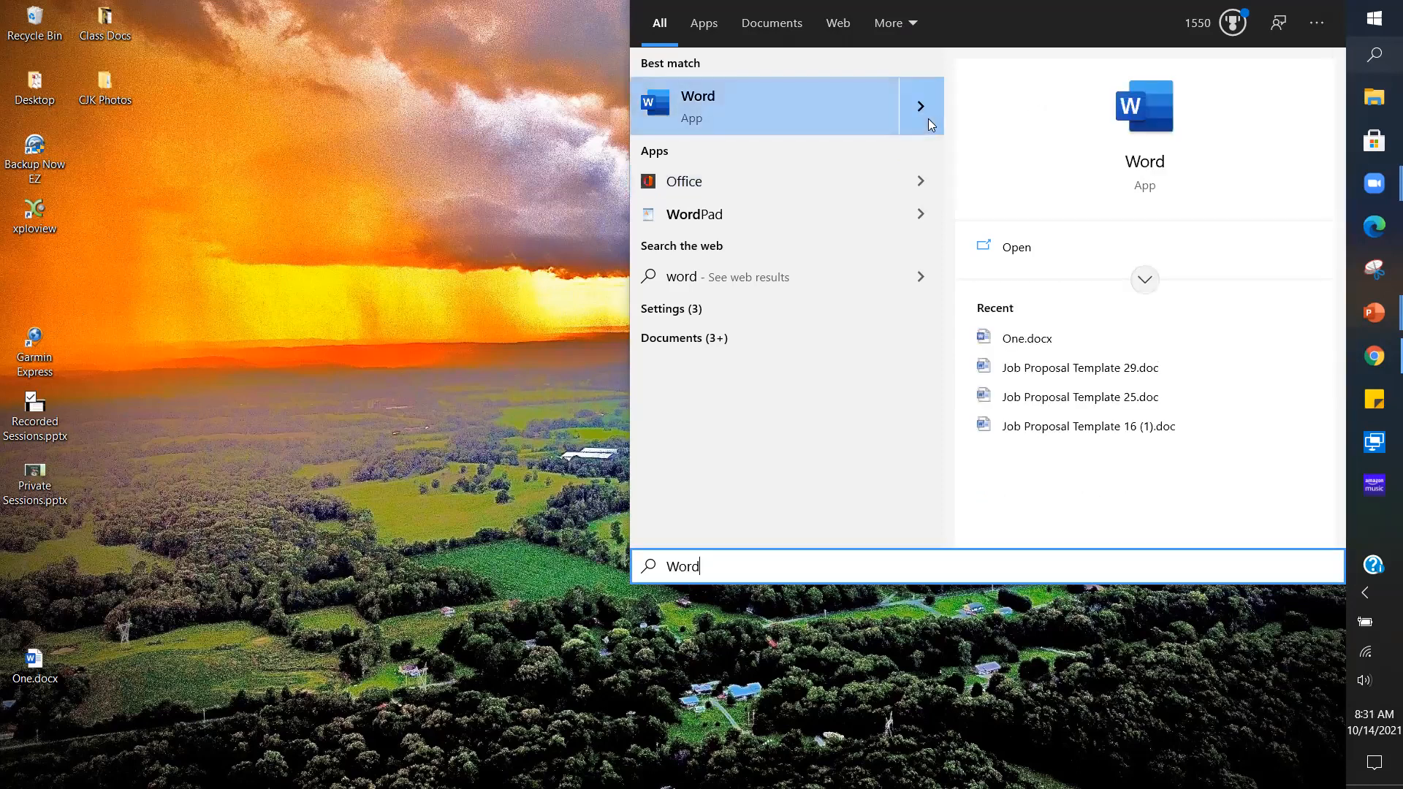
{"action": "left_click", "coordinate": [1145, 164]}
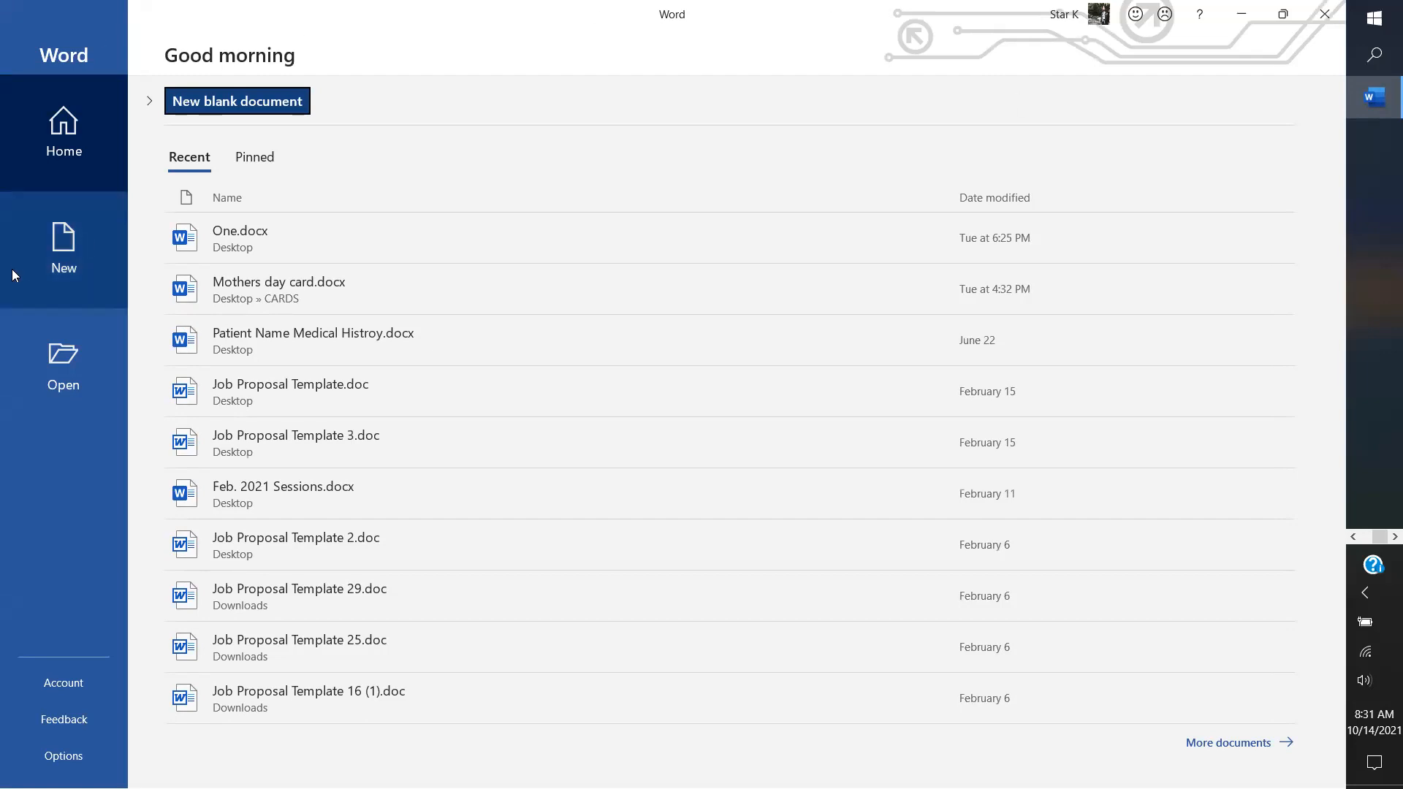
Step: Browse the new document templates, including the Holiday suggested search, and return to the main template list
{"action": "left_click", "coordinate": [60, 263]}
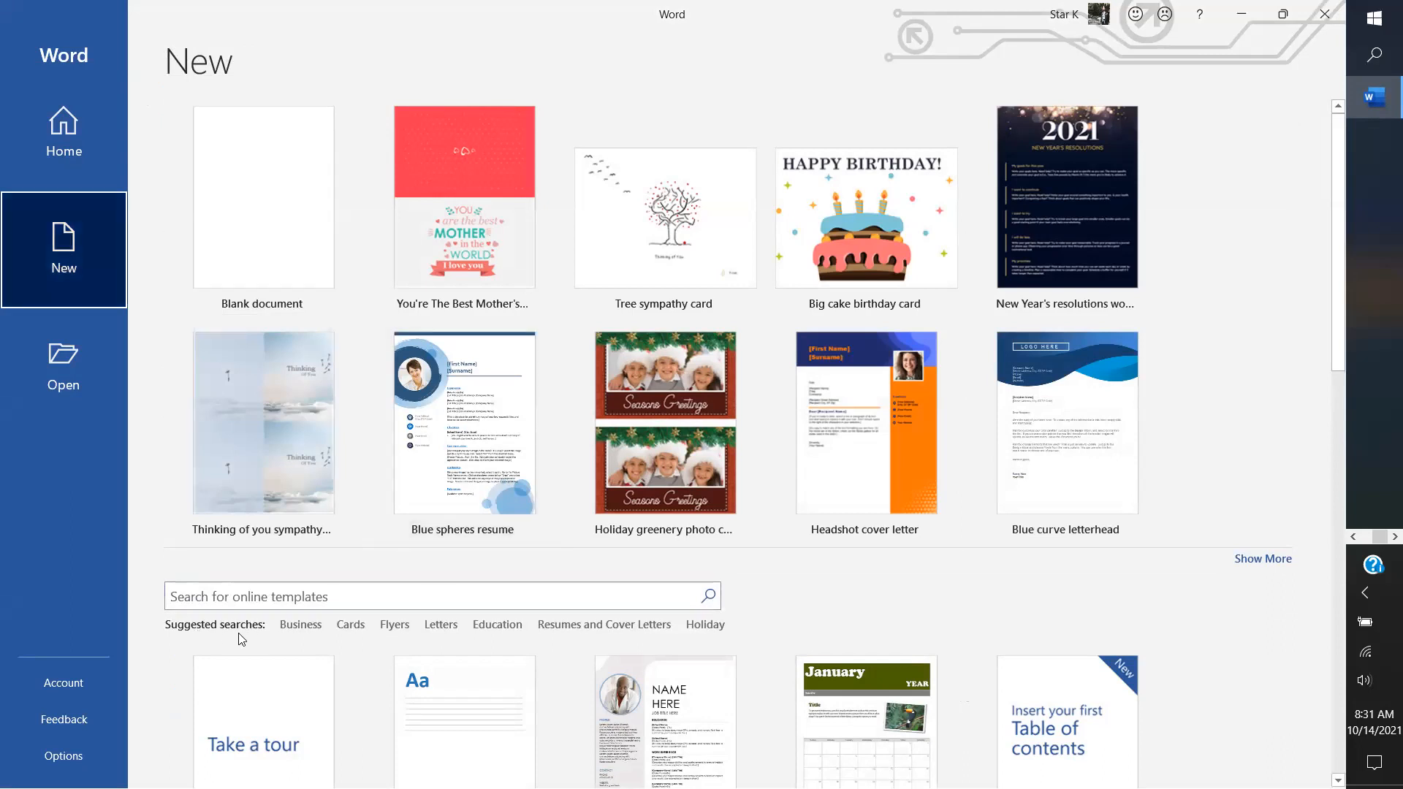
{"action": "scroll", "coordinate": [236, 649], "scroll_direction": "down", "scroll_amount": 5}
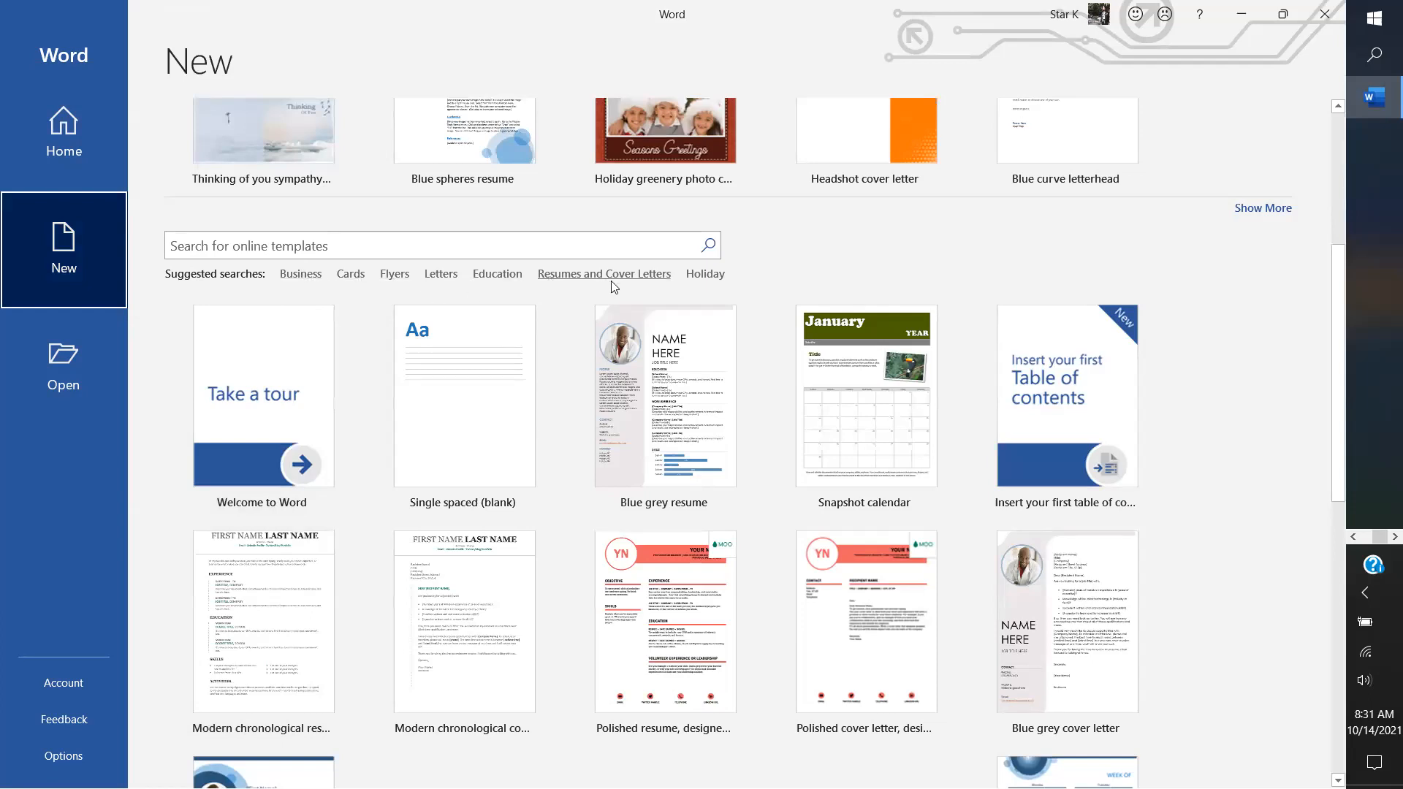
{"action": "left_click", "coordinate": [710, 281]}
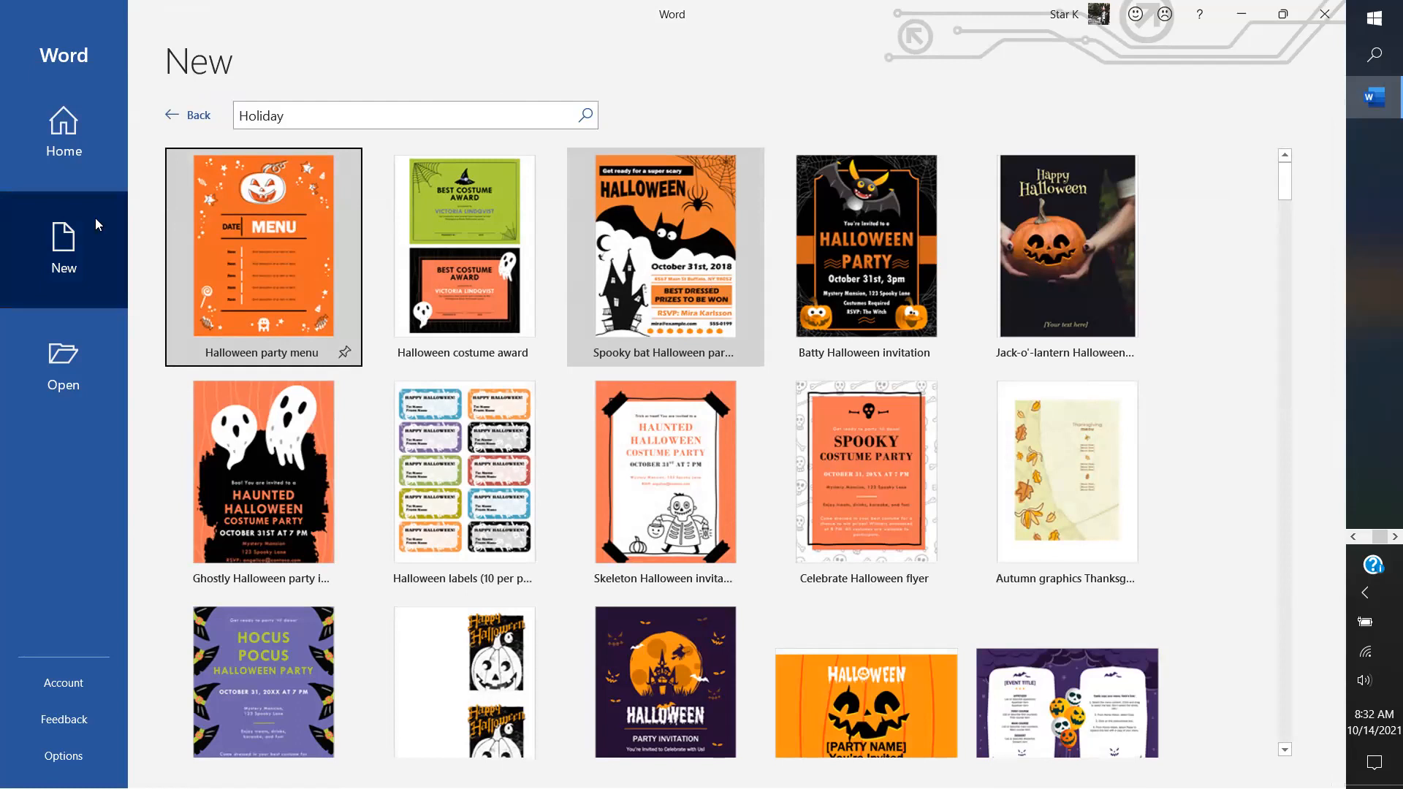
{"action": "left_click", "coordinate": [71, 247]}
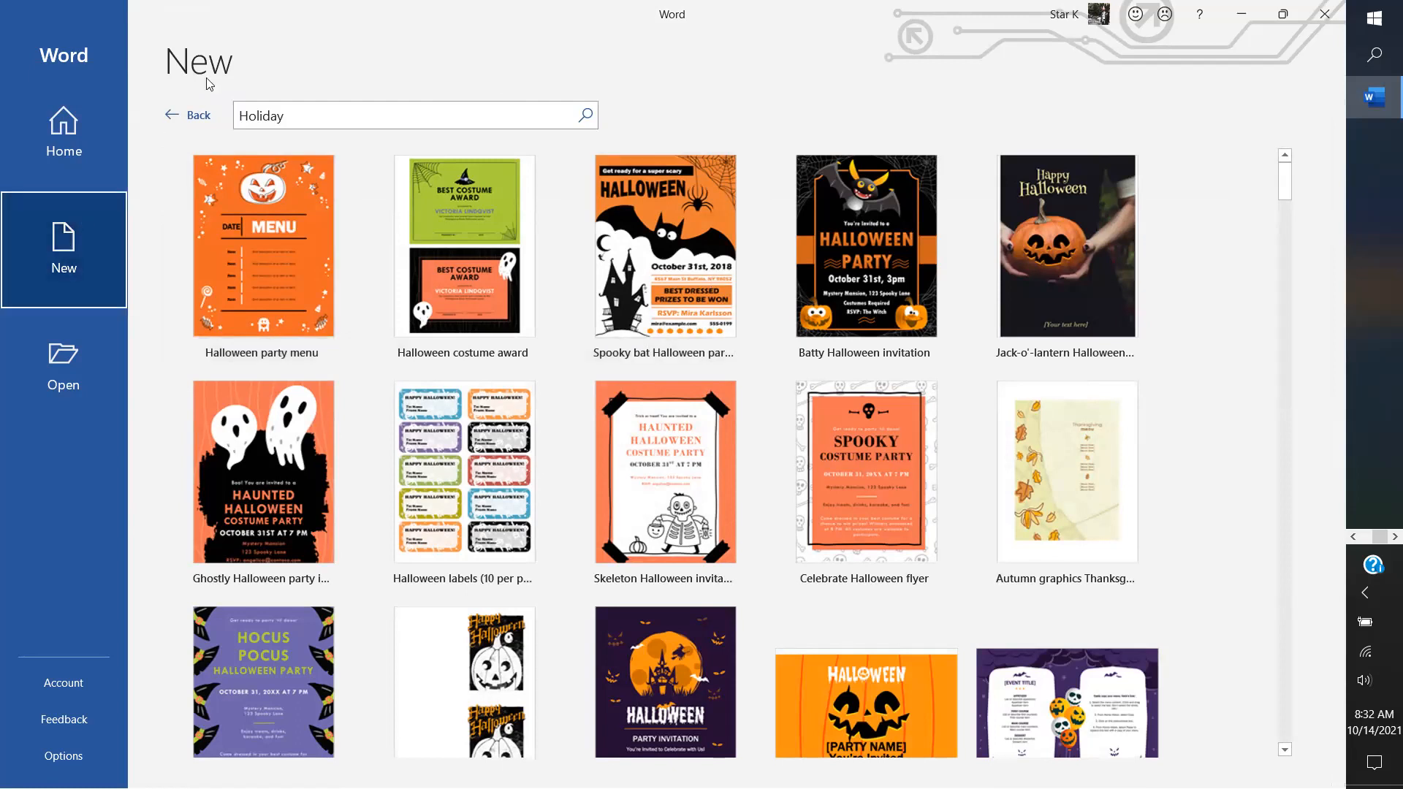
{"action": "left_click", "coordinate": [196, 115]}
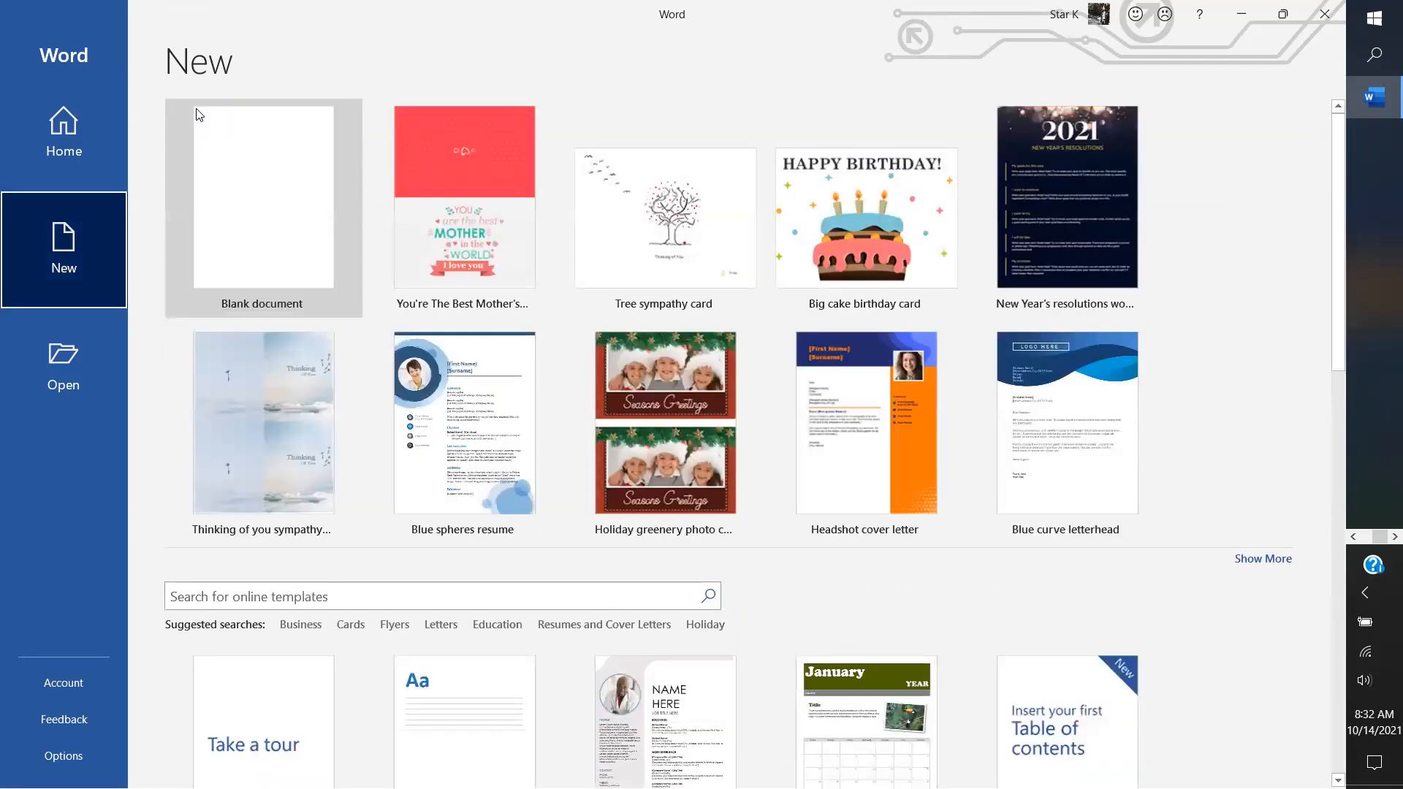
Step: Create a blank document and set the ribbon to show tabs and commands all the time
{"action": "left_click", "coordinate": [285, 204]}
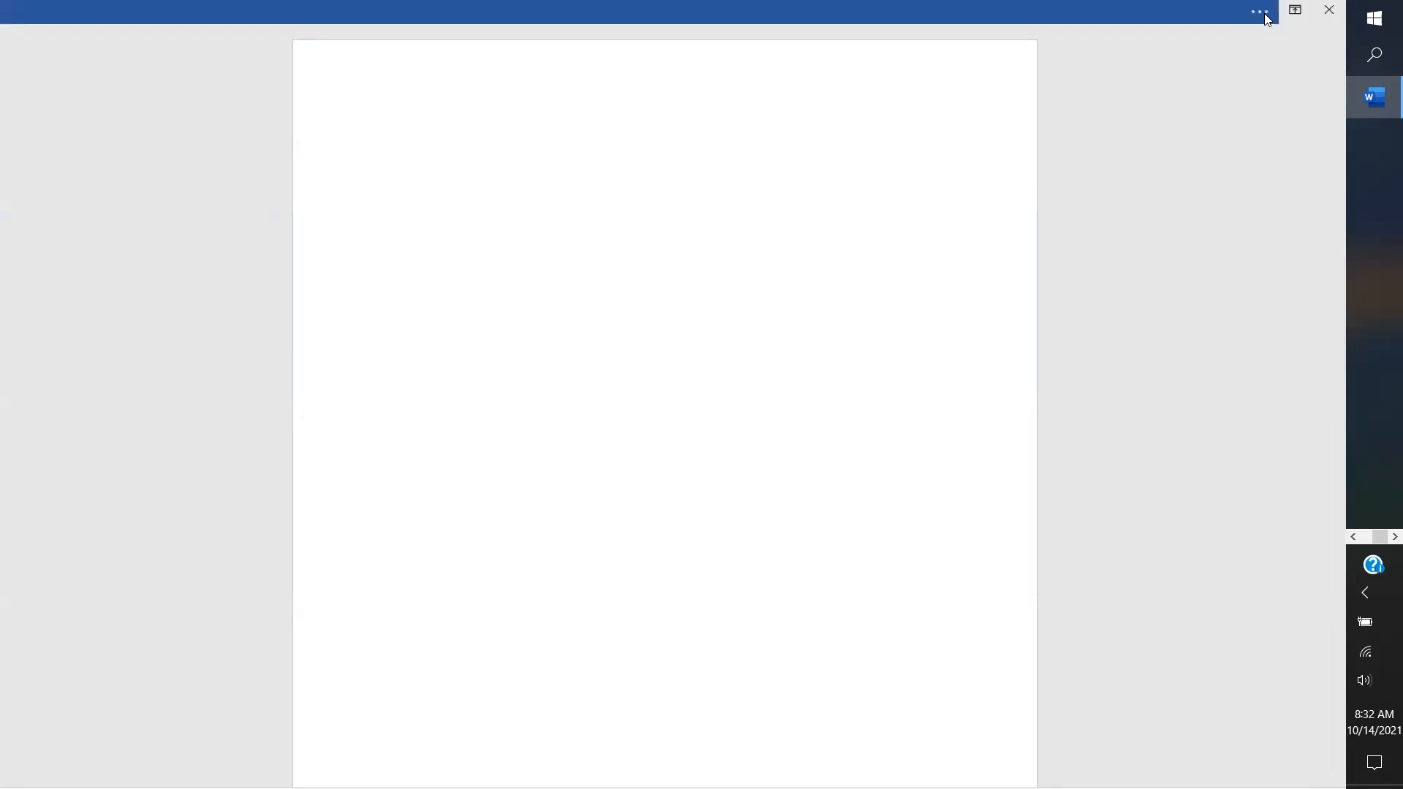
{"action": "left_click", "coordinate": [1292, 15]}
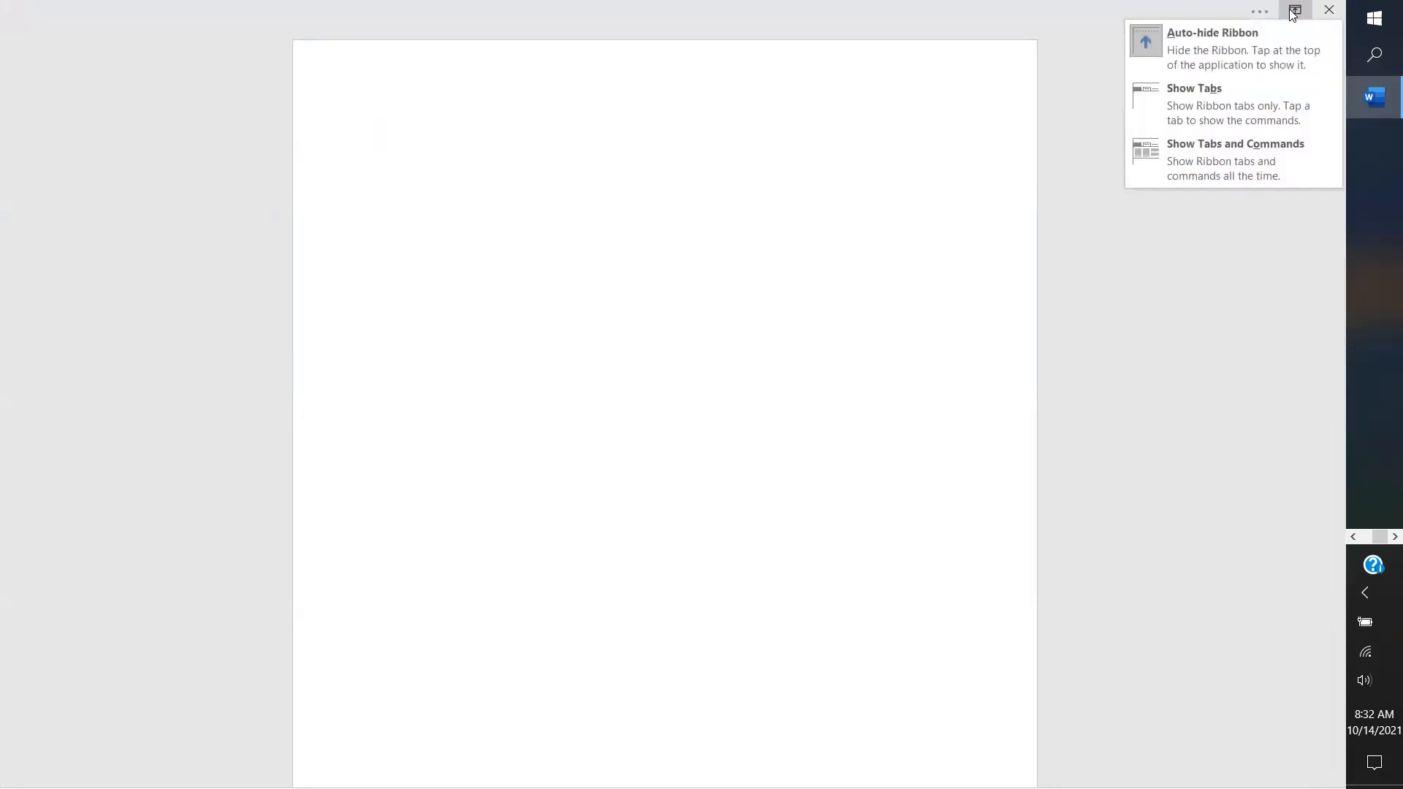
{"action": "left_click", "coordinate": [1175, 168]}
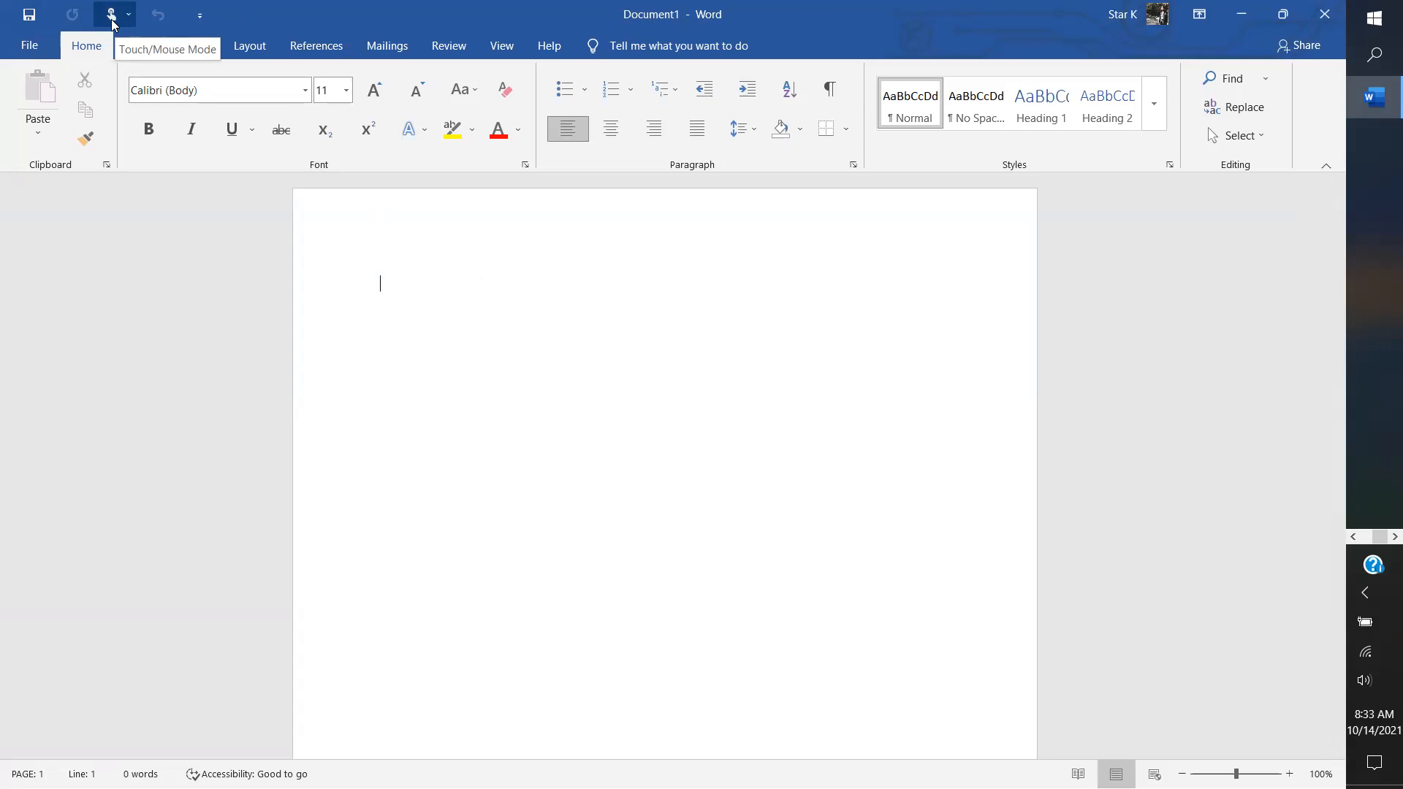
Step: Add the New command to the Quick Access Toolbar and use it to create a second blank document
{"action": "left_click", "coordinate": [200, 16]}
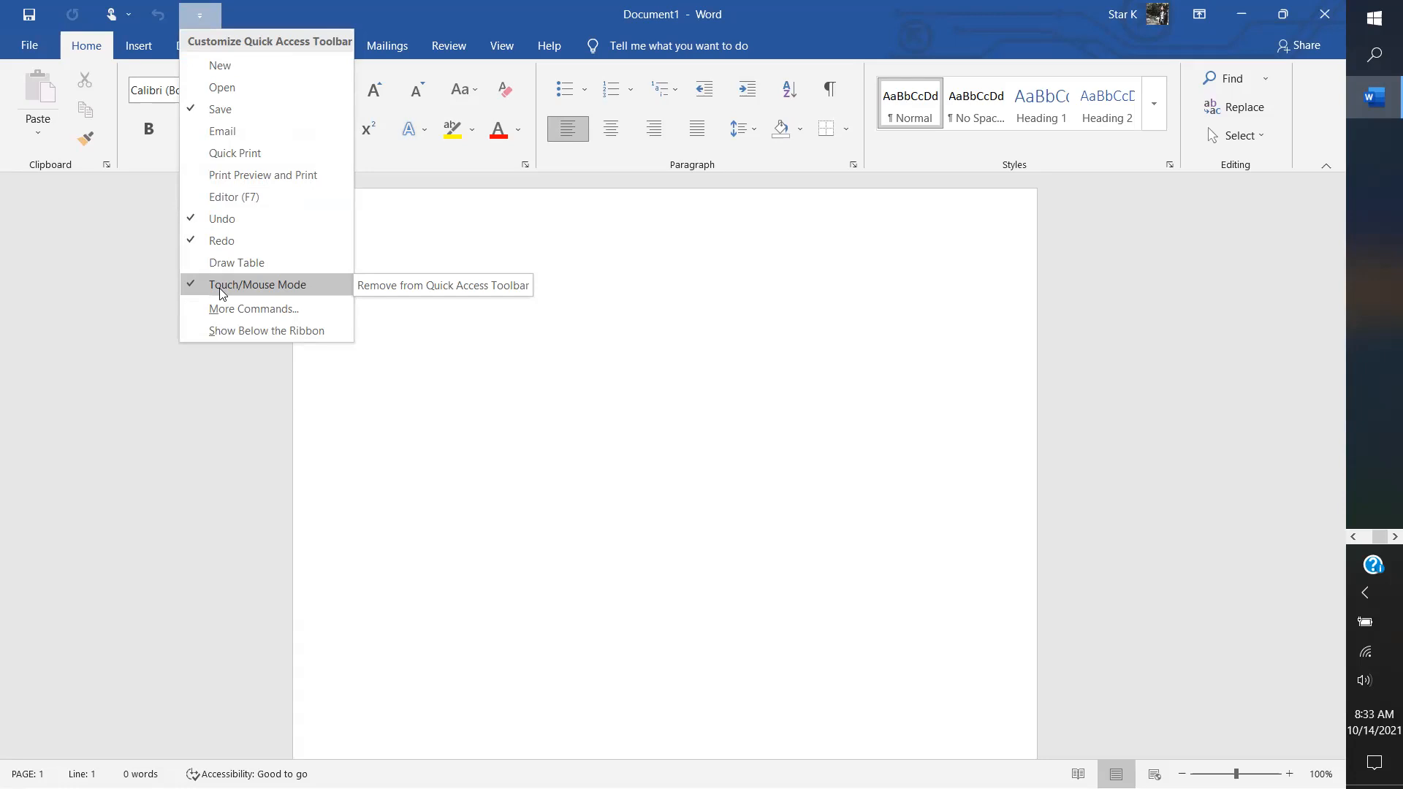
{"action": "left_click", "coordinate": [223, 65]}
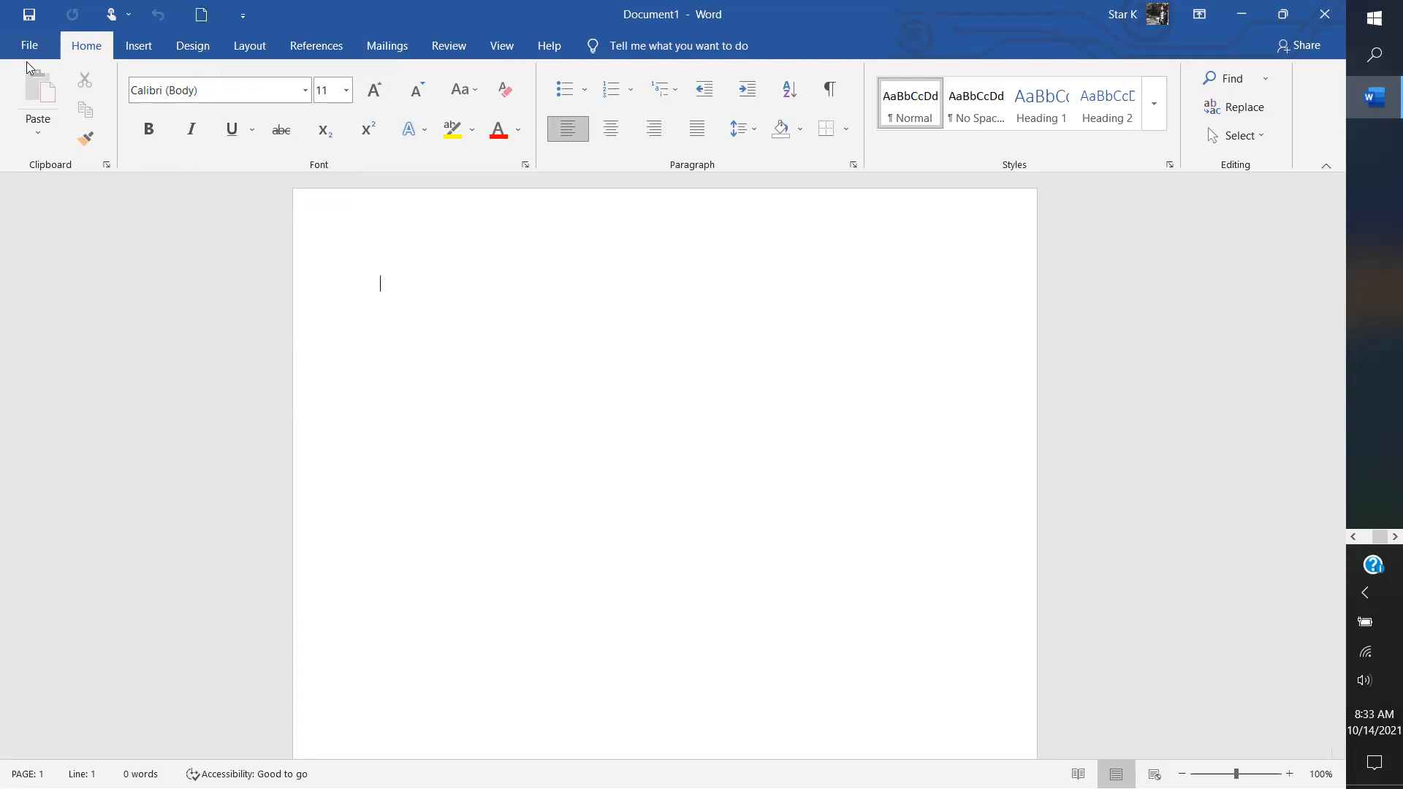
{"action": "left_click", "coordinate": [204, 19]}
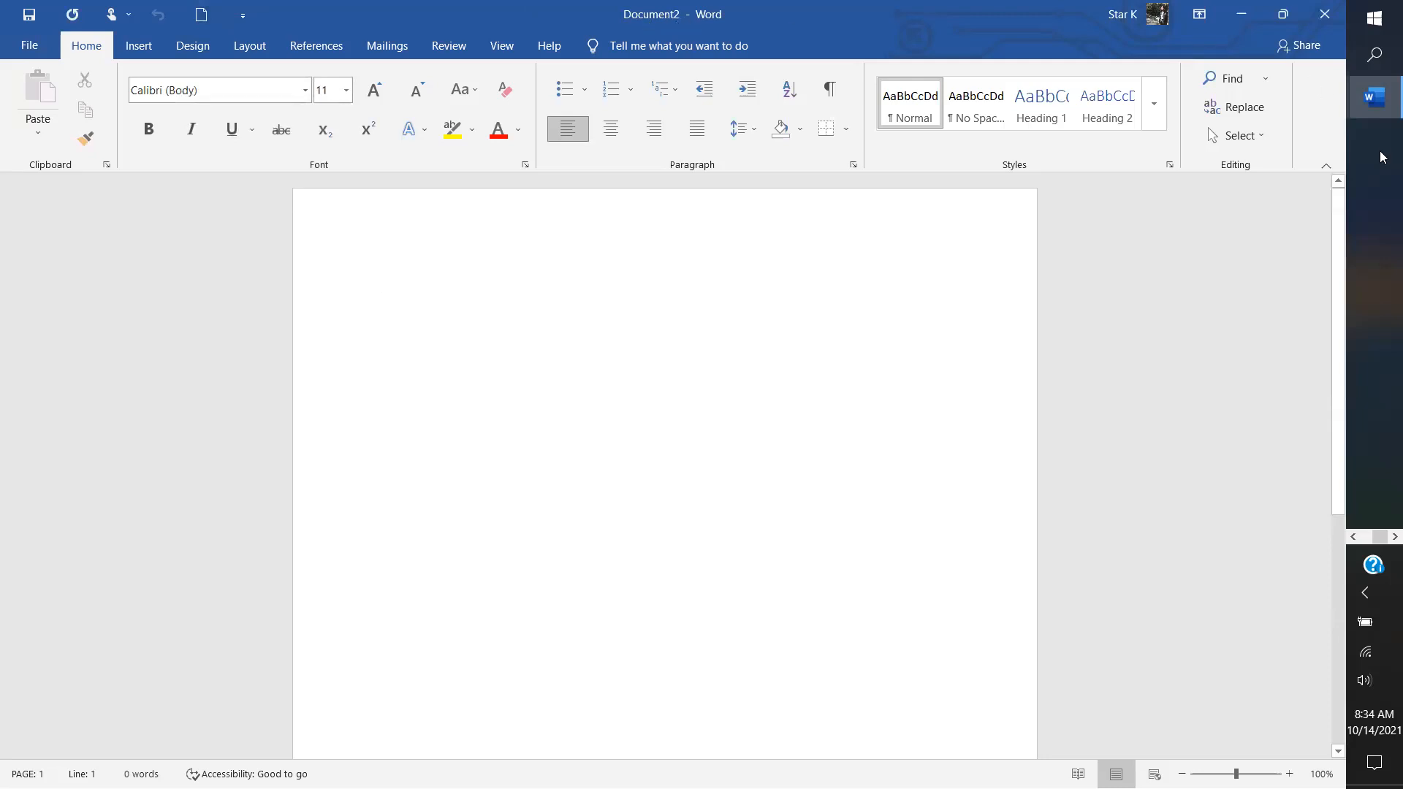
{"action": "mouse_move", "coordinate": [1382, 113]}
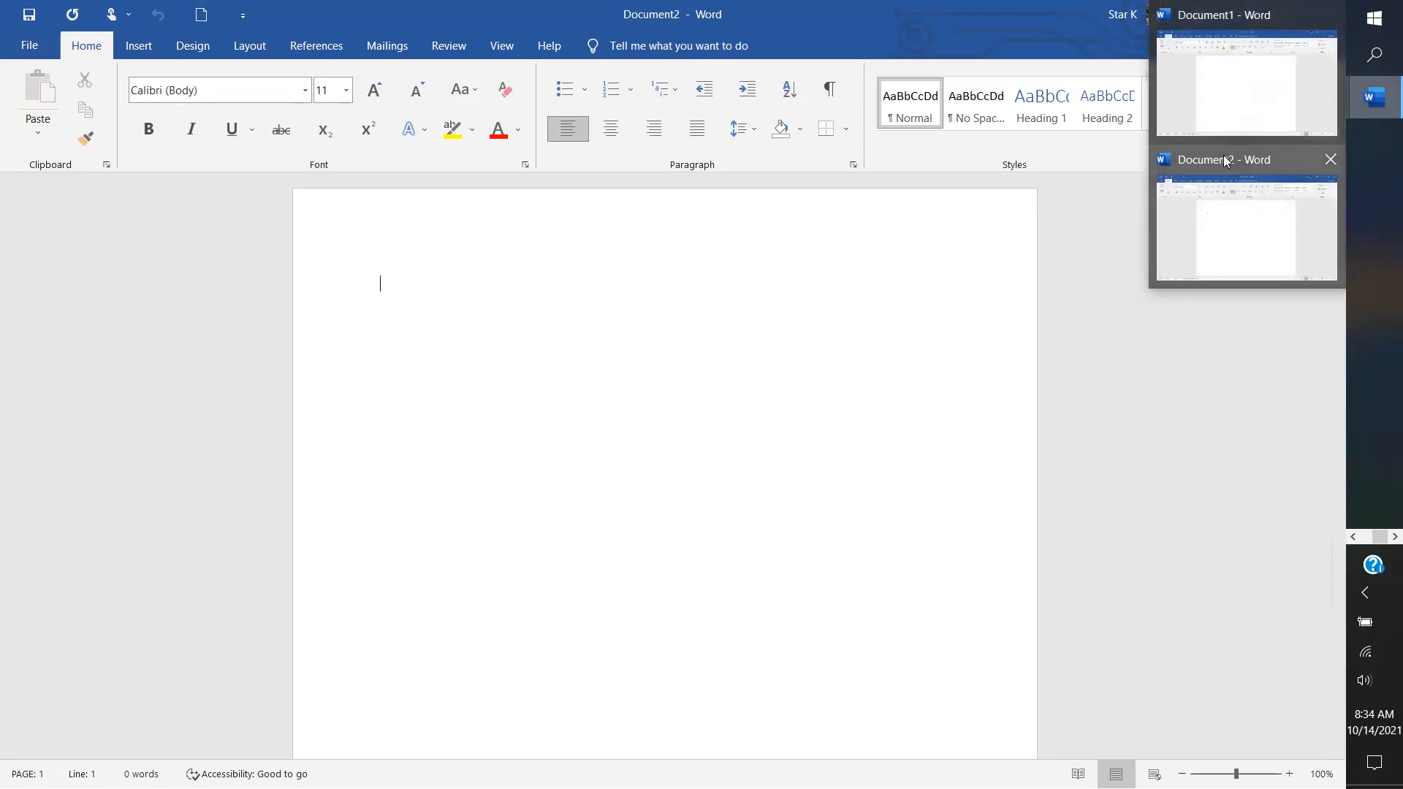
Step: Remove the New command from the Quick Access Toolbar
{"action": "left_click", "coordinate": [246, 18]}
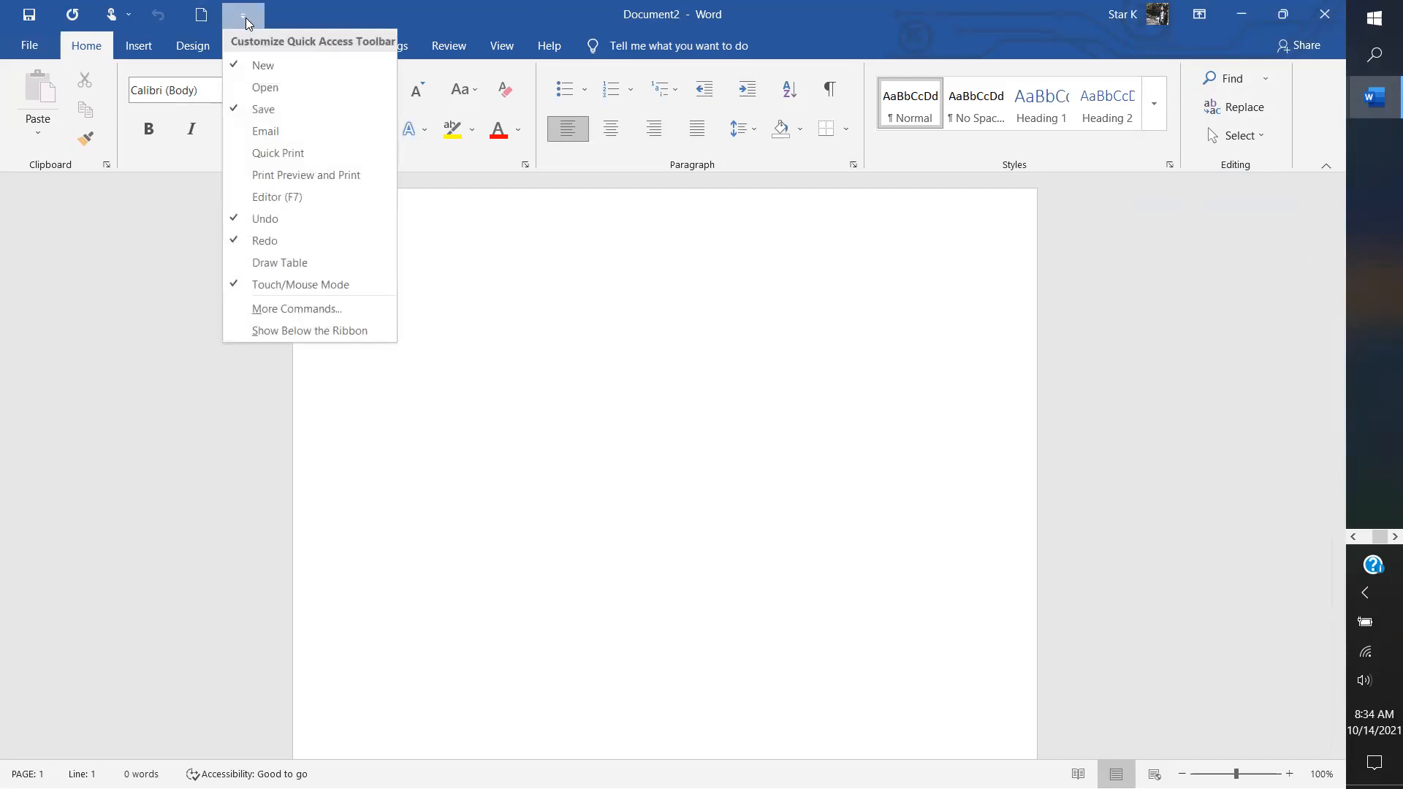
{"action": "left_click", "coordinate": [249, 61]}
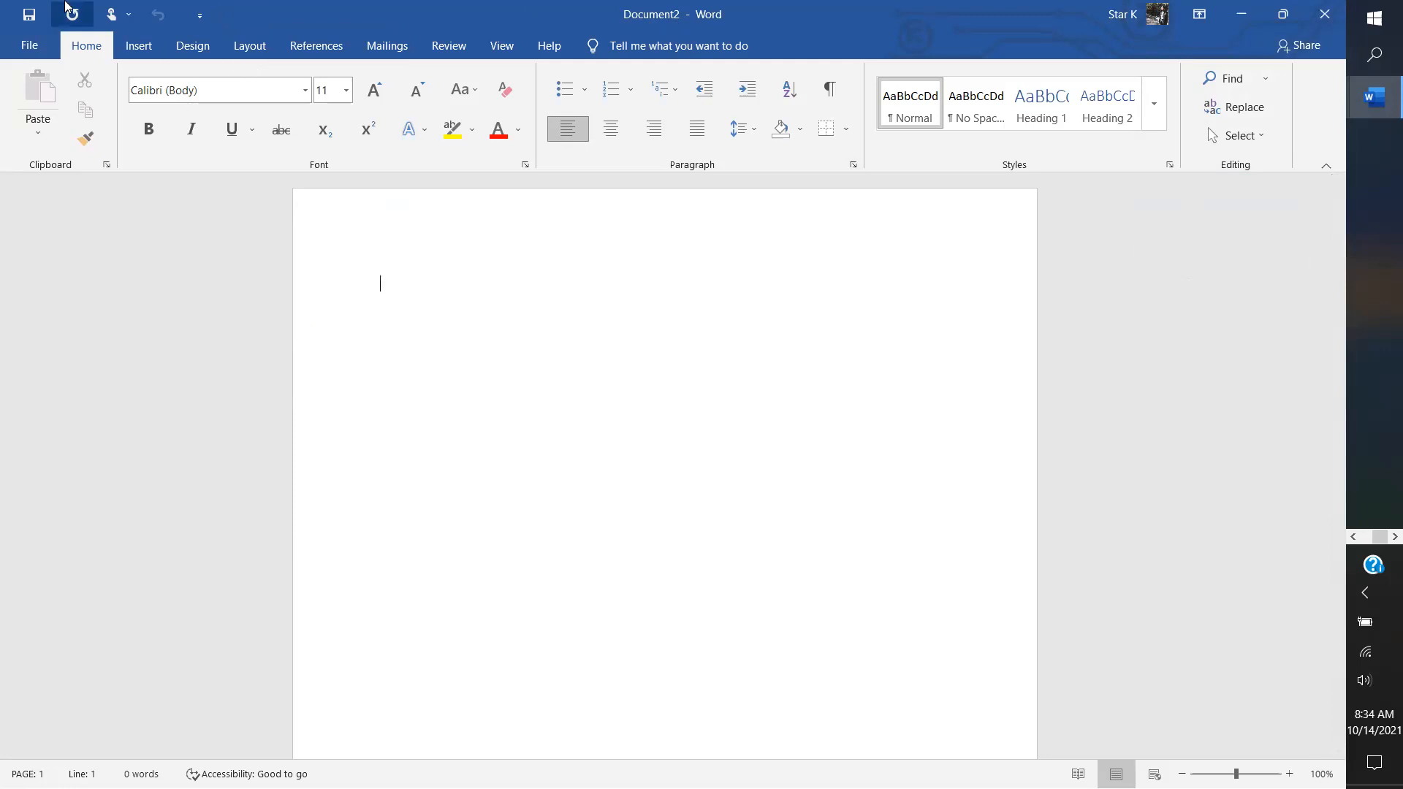
Step: Remove the Undo command from the Quick Access Toolbar and add it back
{"action": "left_click", "coordinate": [199, 16]}
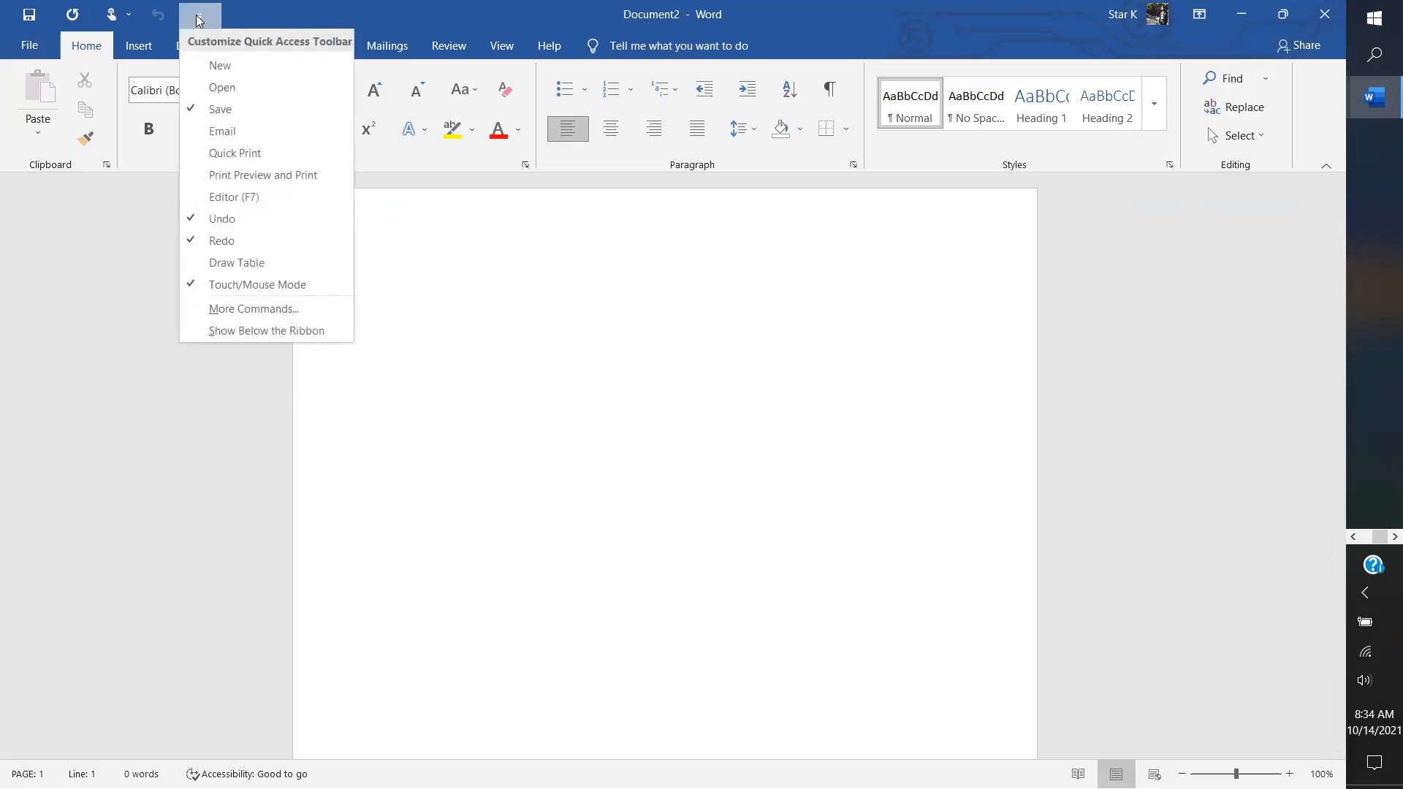
{"action": "left_click", "coordinate": [272, 218]}
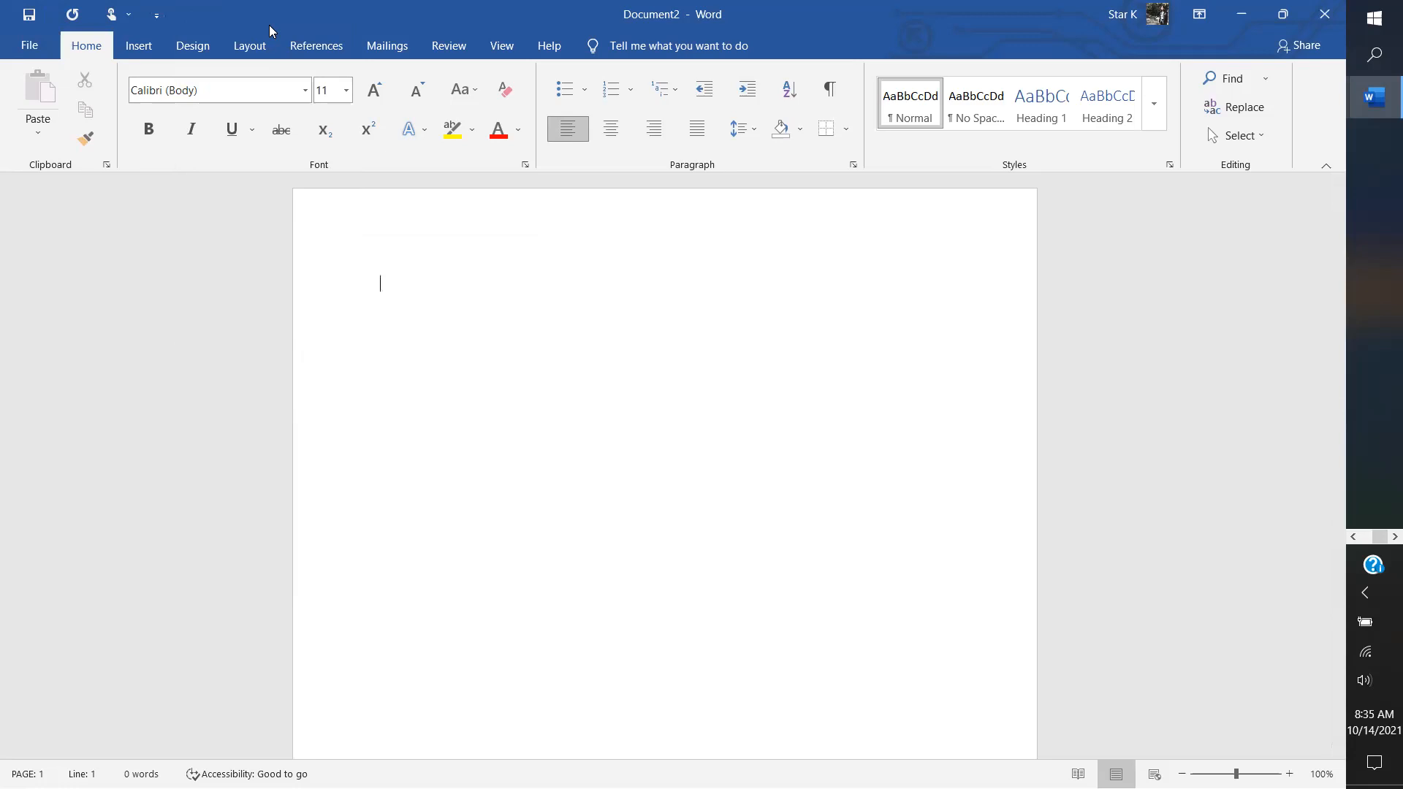
{"action": "left_click", "coordinate": [159, 16]}
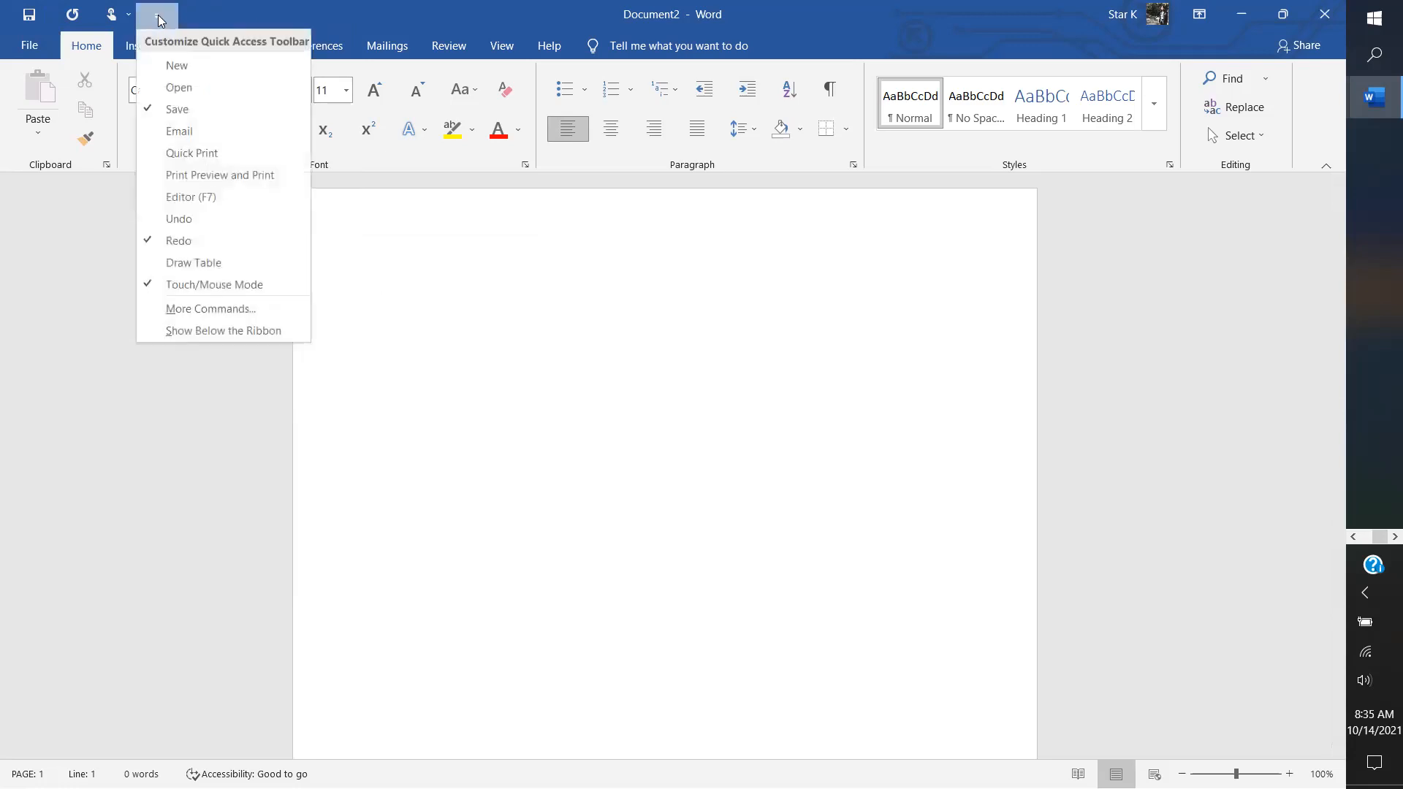
{"action": "left_click", "coordinate": [176, 219]}
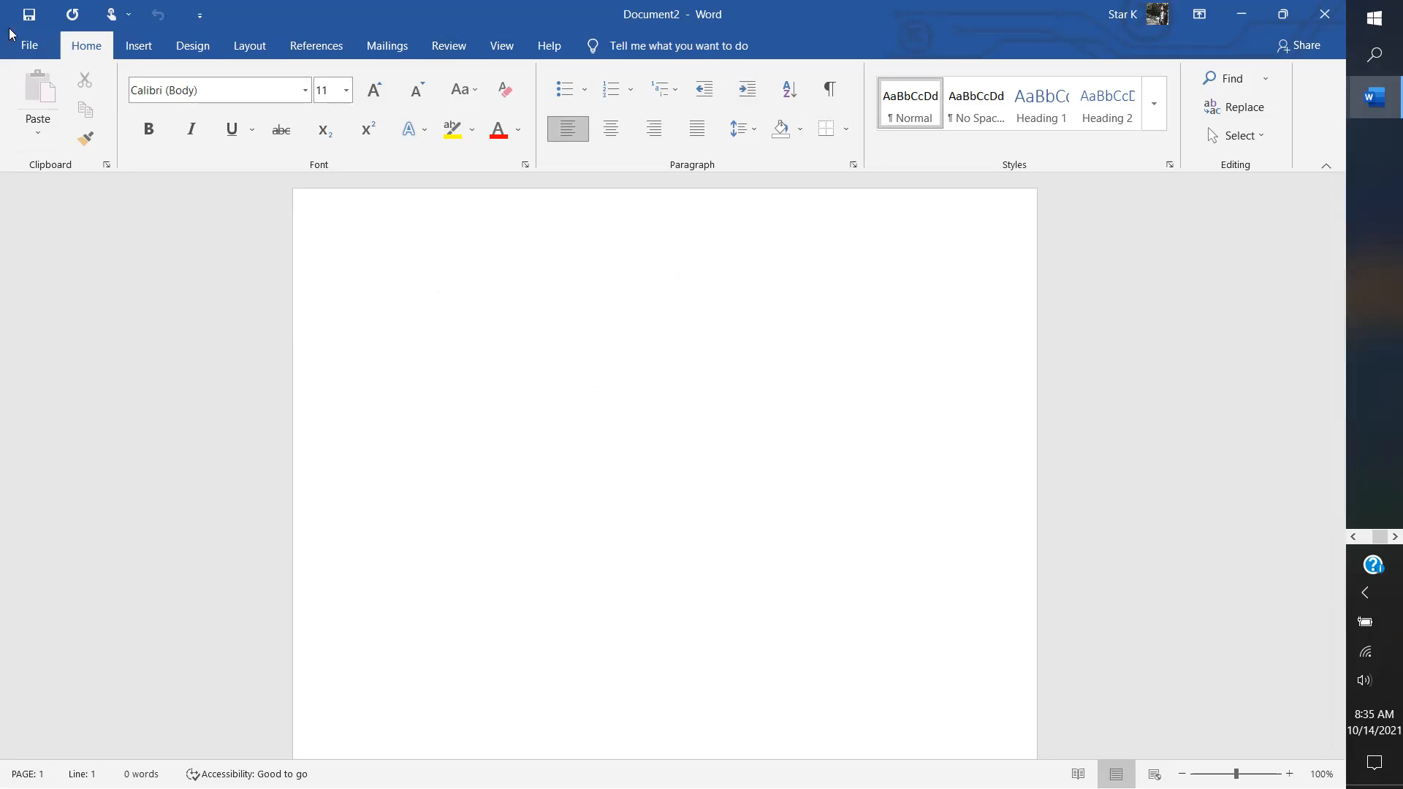
Step: Examine the available options for inserting pages and pictures into the document
{"action": "left_click", "coordinate": [139, 49]}
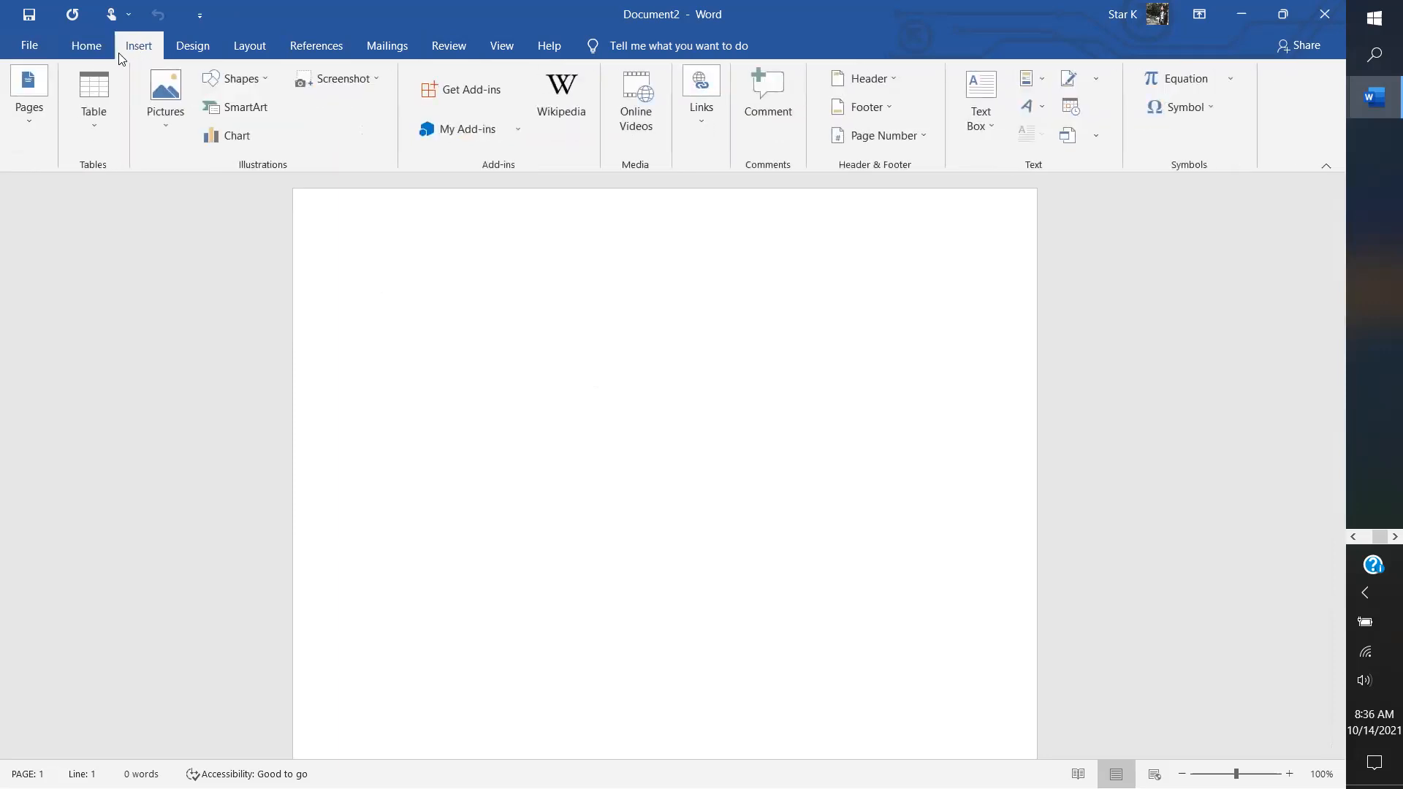
{"action": "left_click", "coordinate": [46, 117]}
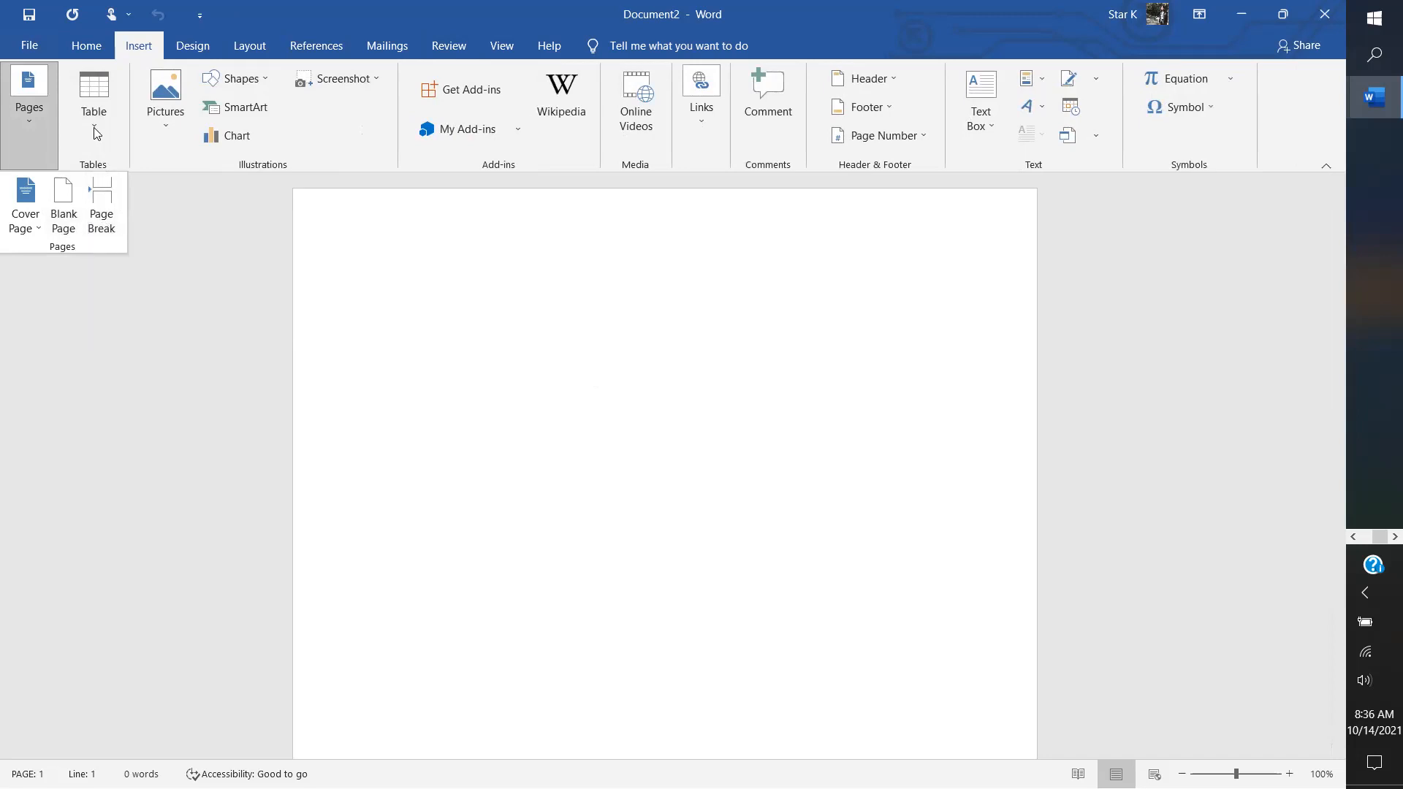
{"action": "left_click", "coordinate": [166, 126]}
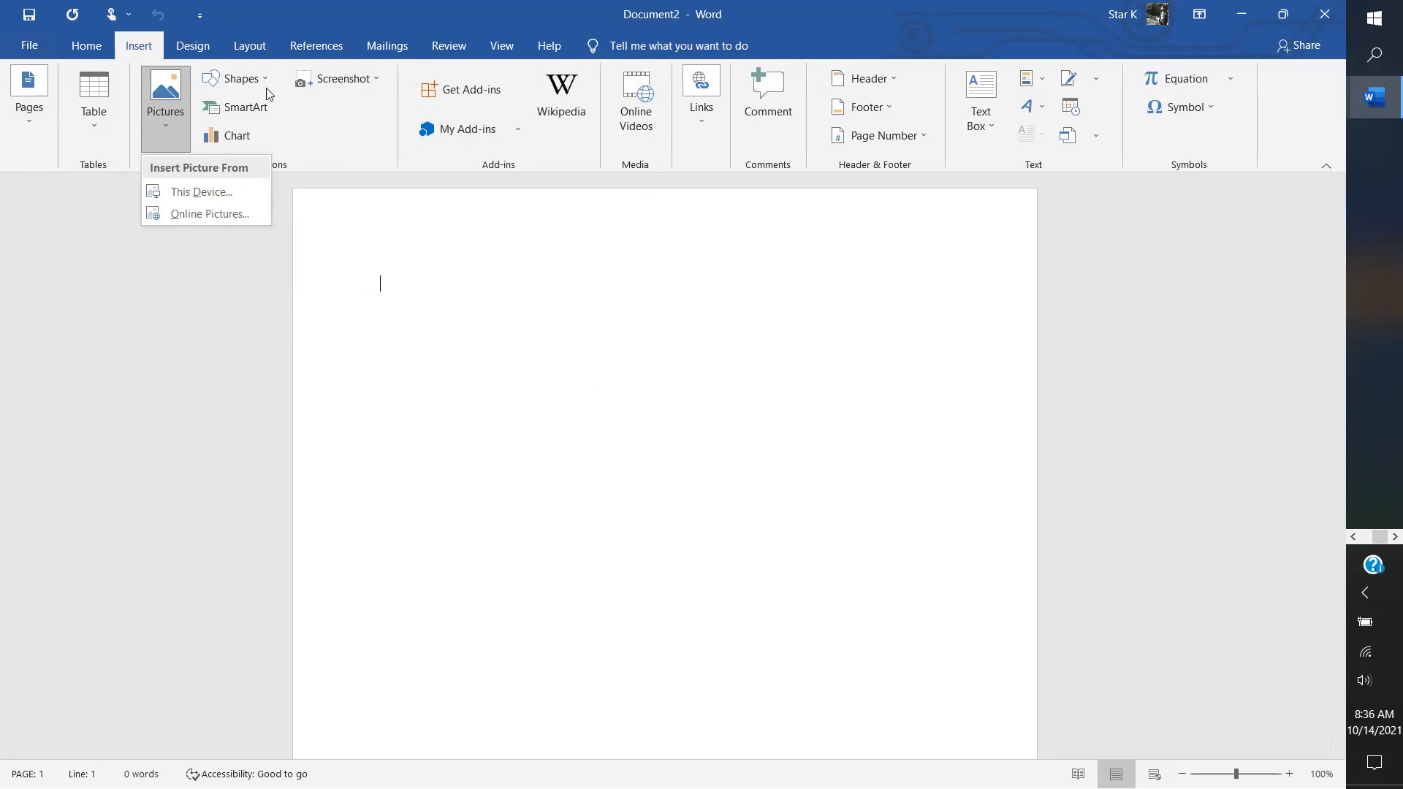
Step: Look through the List, Cycle and Process categories of SmartArt graphics and close the chooser without inserting one
{"action": "left_click", "coordinate": [257, 109]}
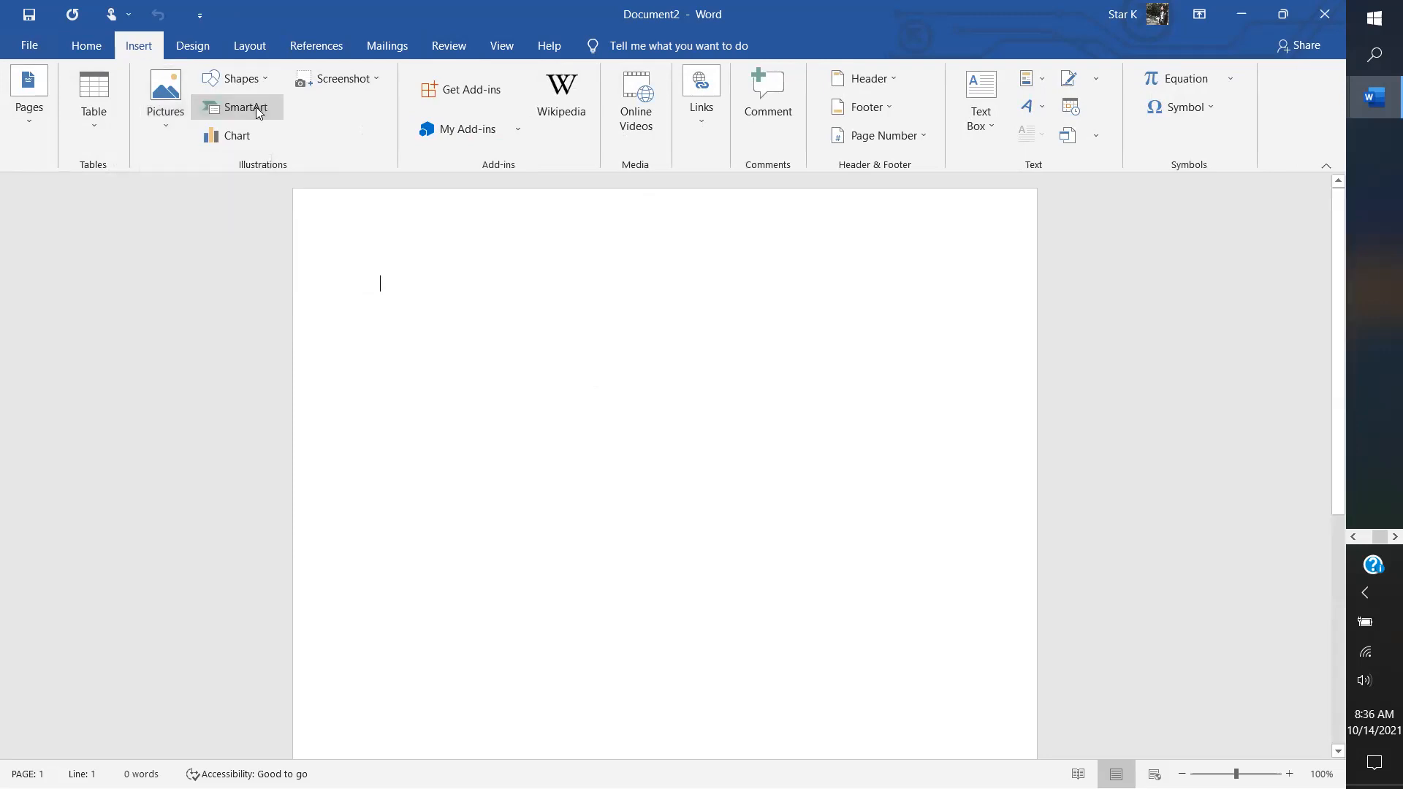
{"action": "left_click", "coordinate": [257, 109]}
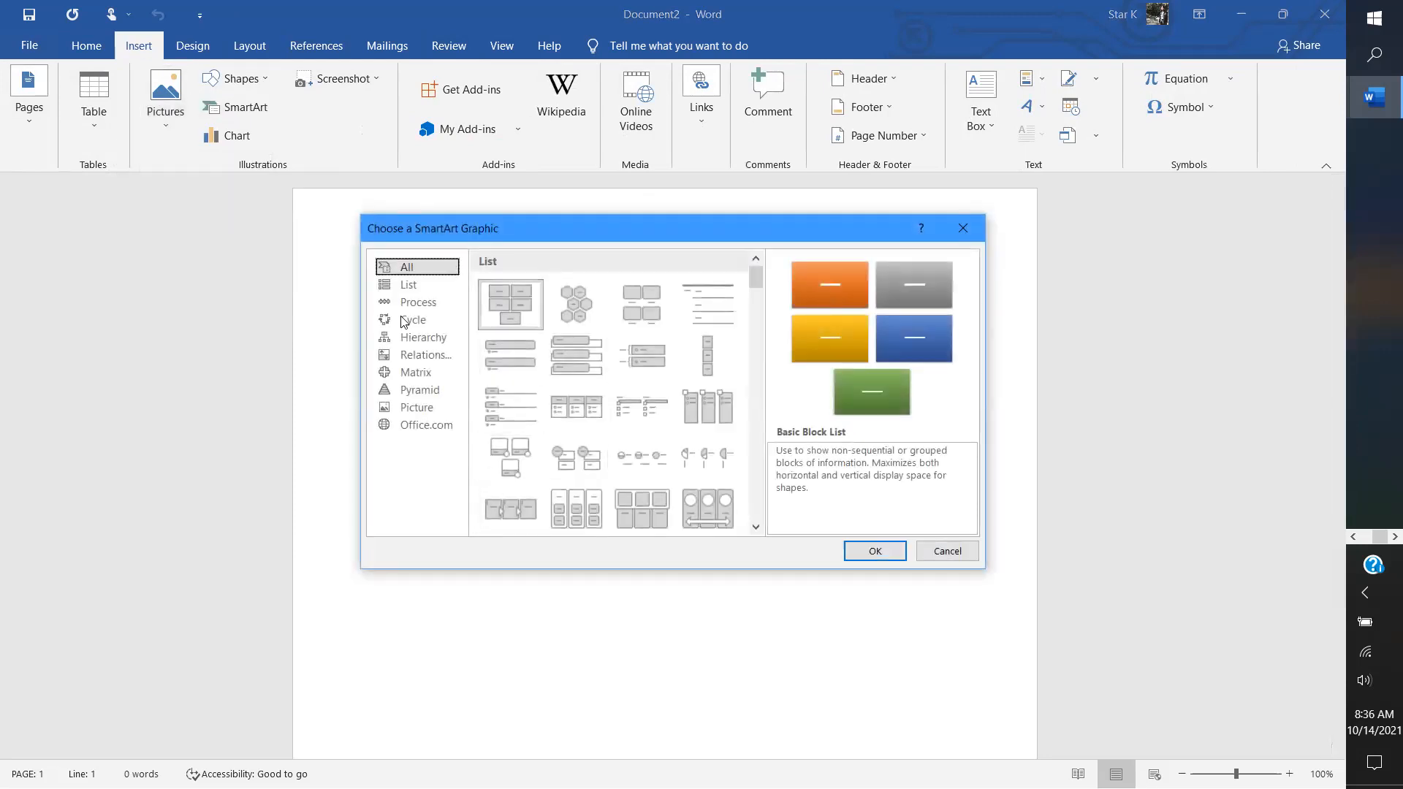
{"action": "left_click", "coordinate": [408, 284]}
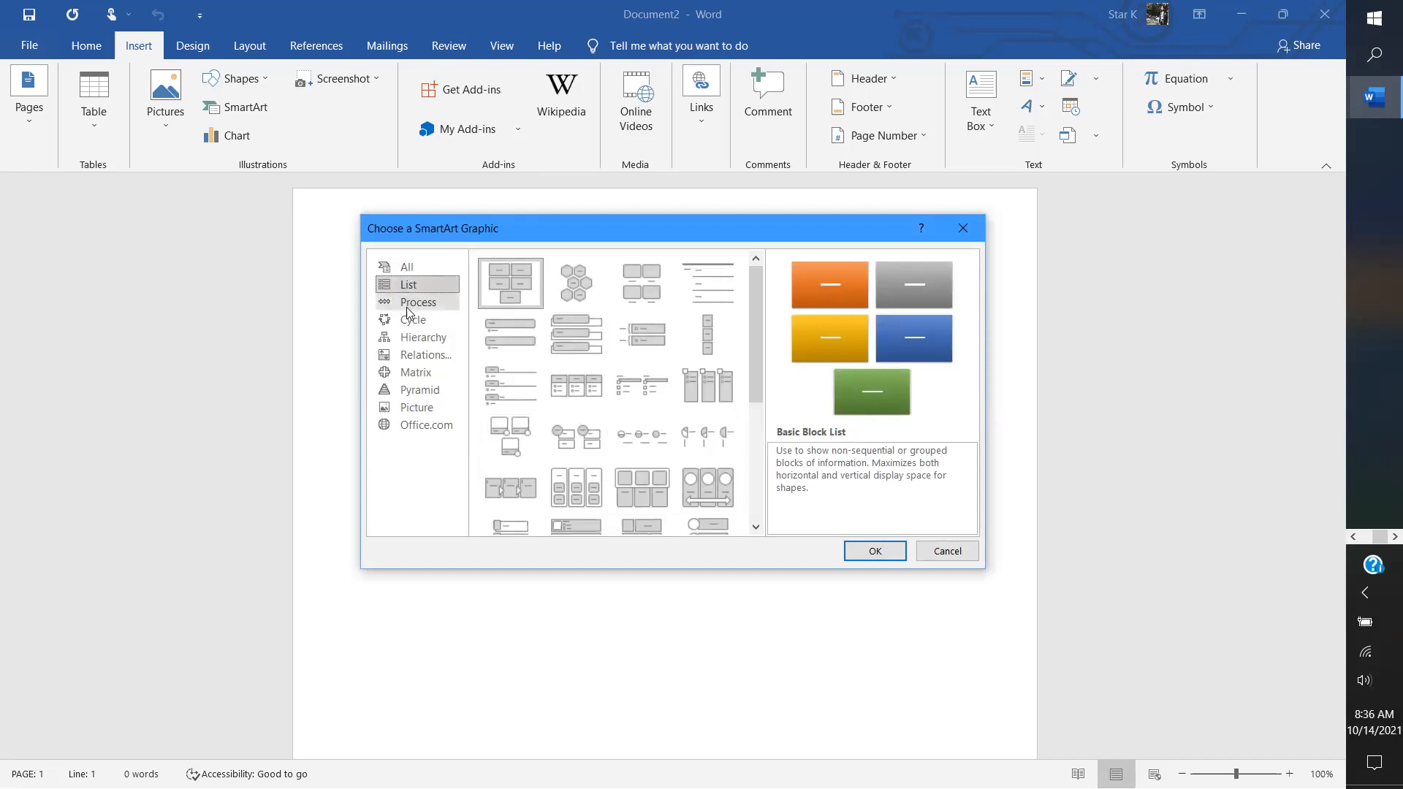
{"action": "left_click", "coordinate": [409, 318]}
{"action": "left_click", "coordinate": [422, 304]}
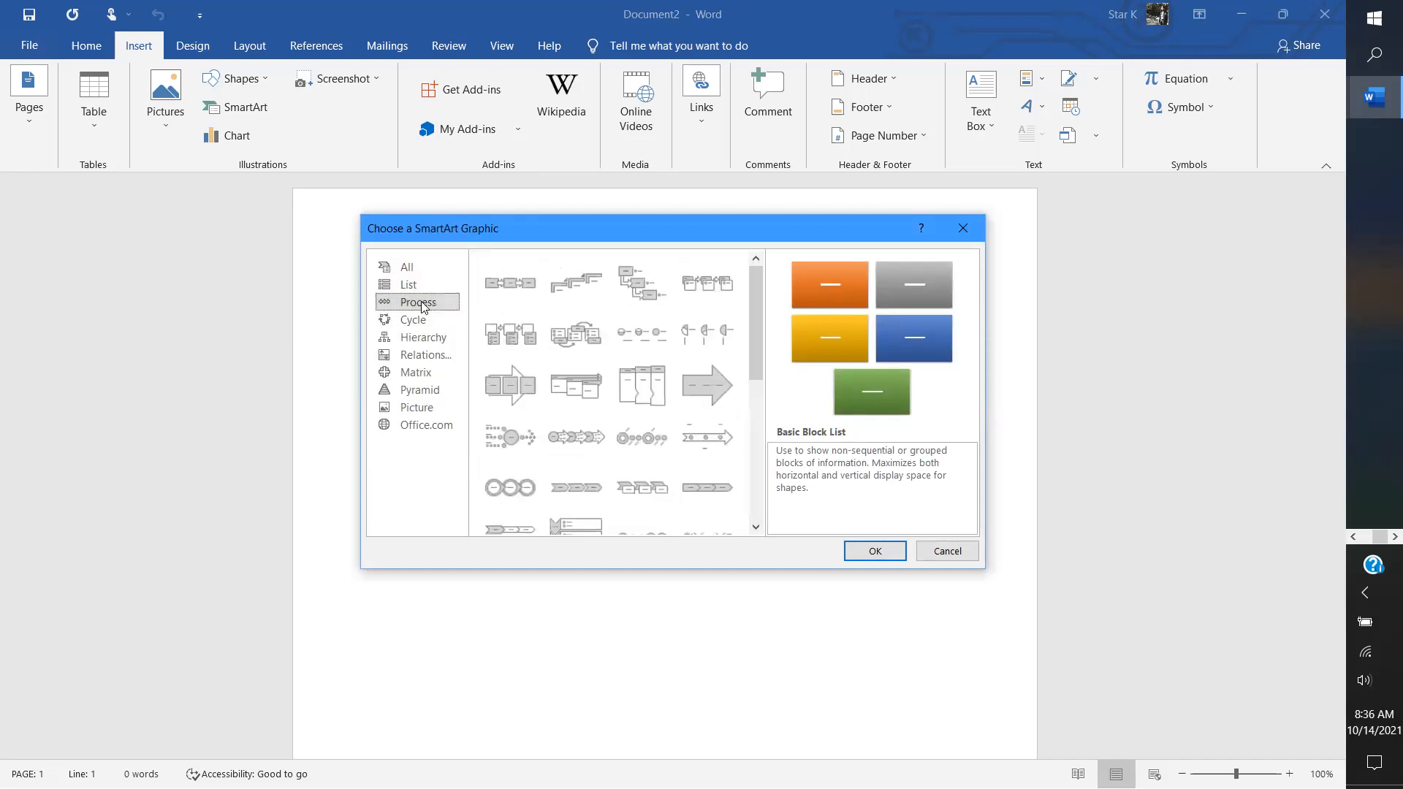
{"action": "left_click", "coordinate": [971, 229]}
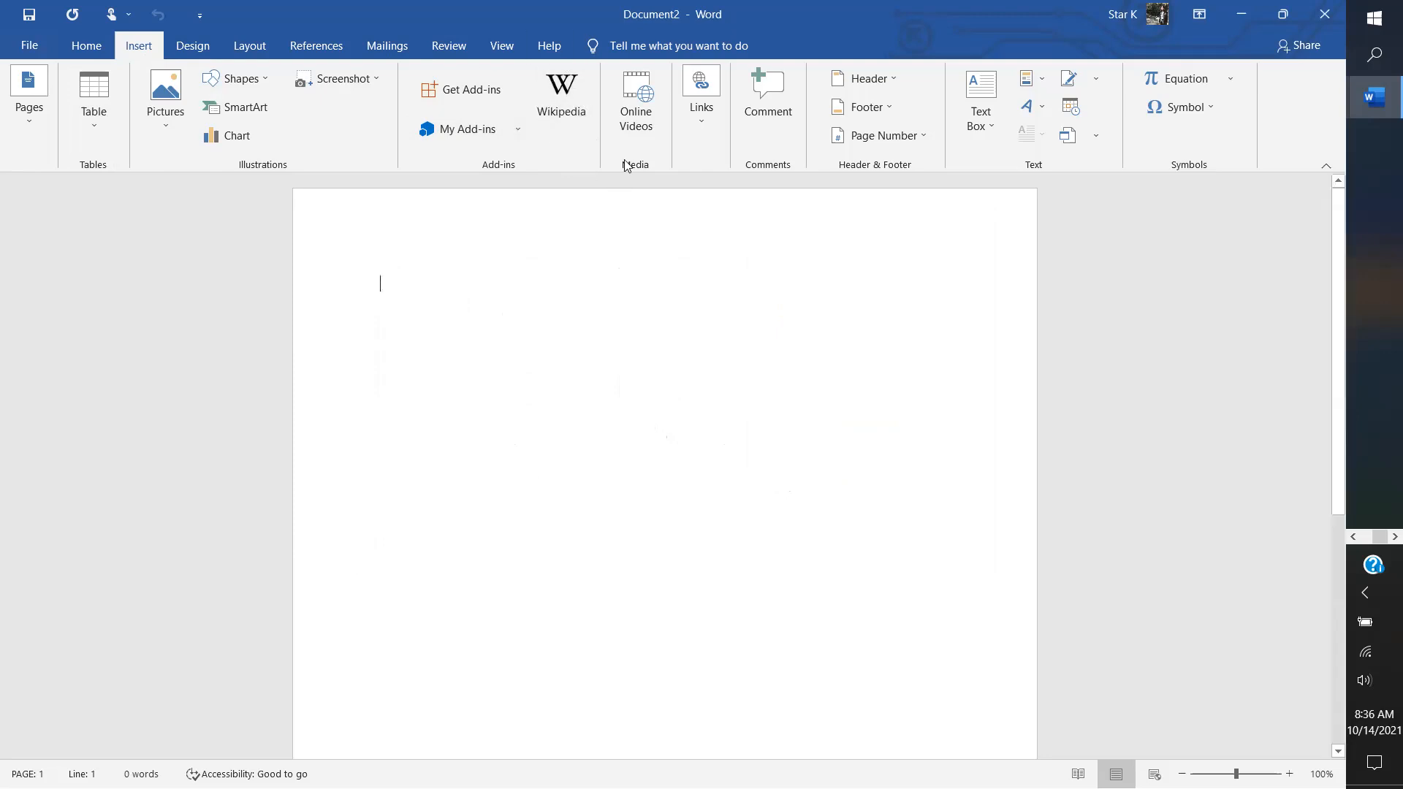
Step: View the online video insertion dialog, dismiss it without adding a video, and return to the Home commands
{"action": "left_click", "coordinate": [634, 135]}
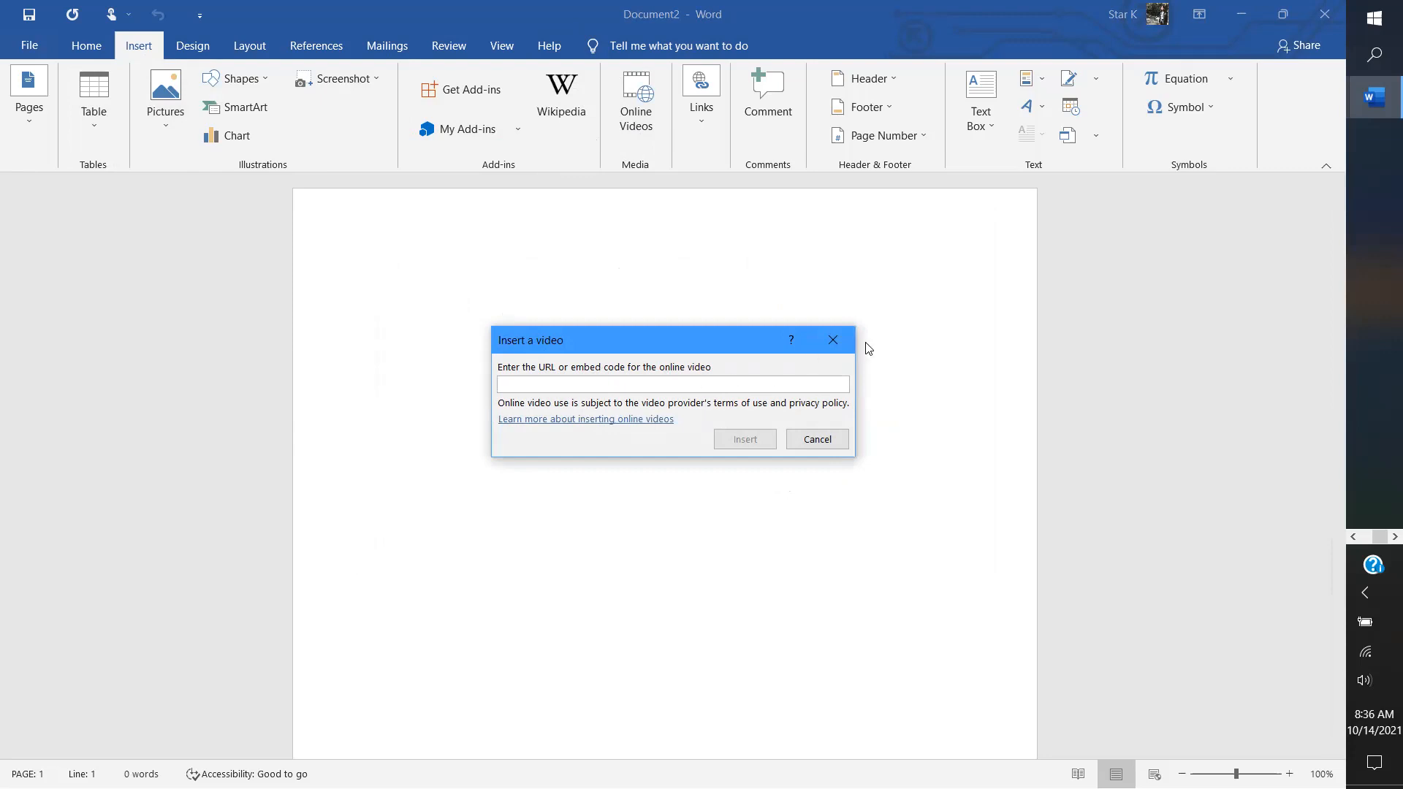
{"action": "left_click", "coordinate": [835, 339]}
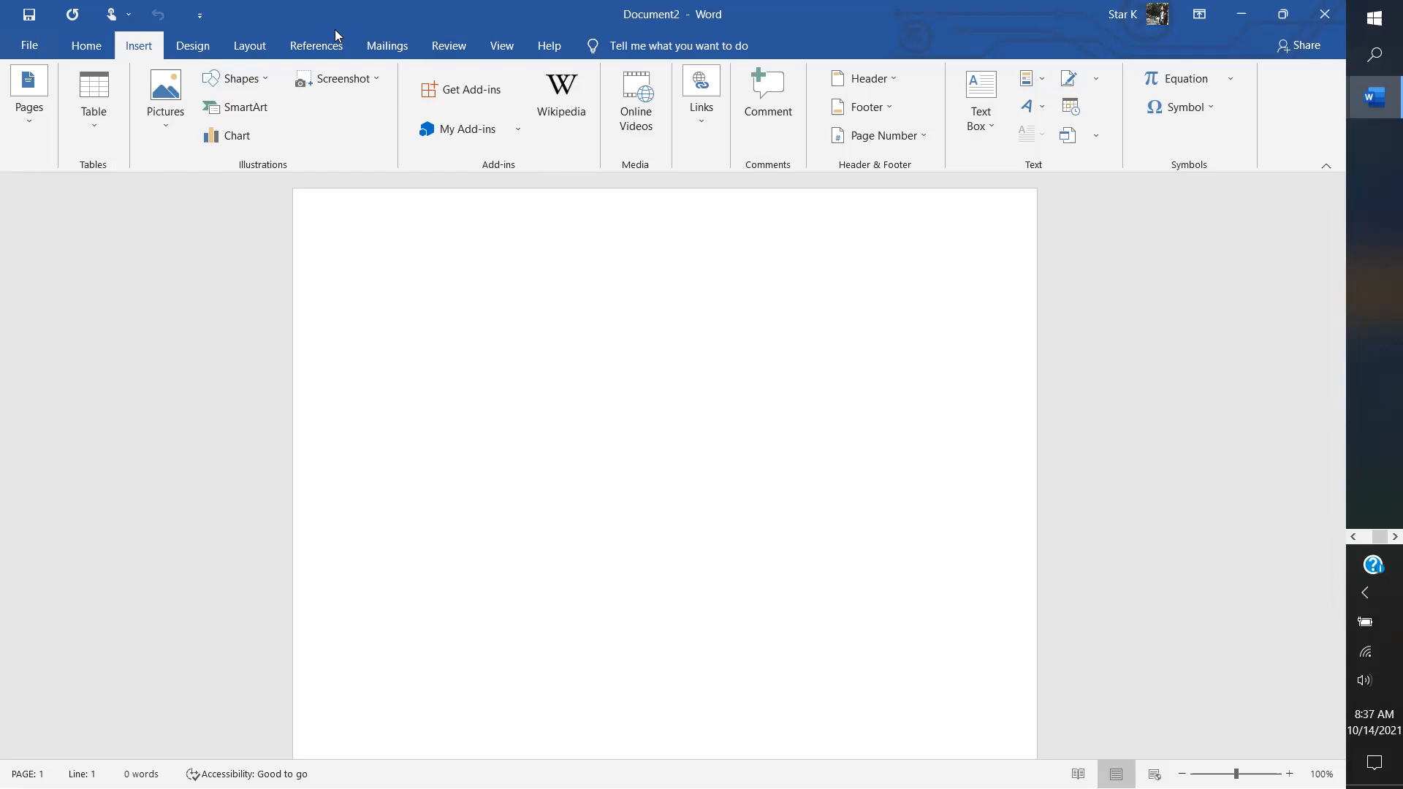
{"action": "left_click", "coordinate": [83, 49]}
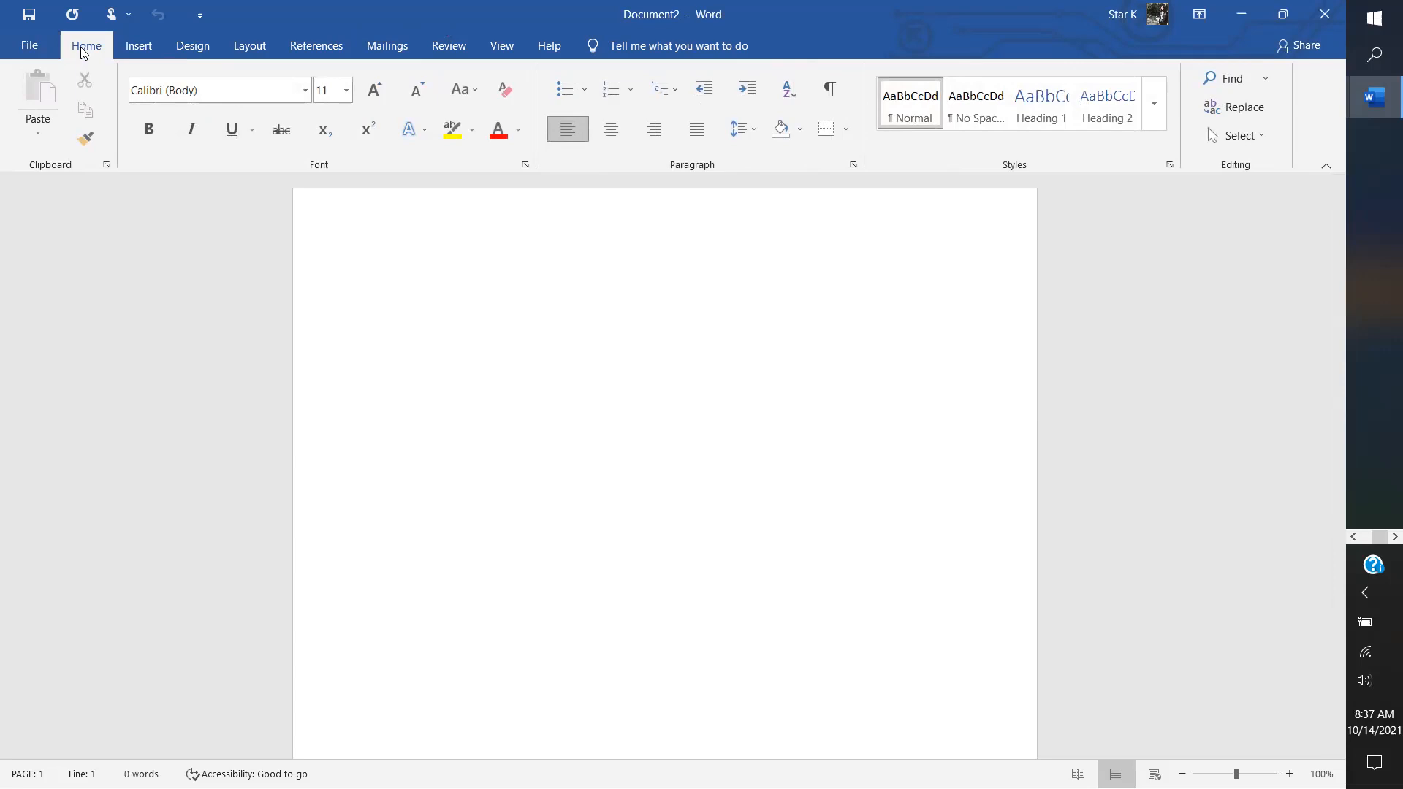
Step: Apply a light blue reflected text effect and enter "Happy" on the first line of the document
{"action": "left_click", "coordinate": [424, 131]}
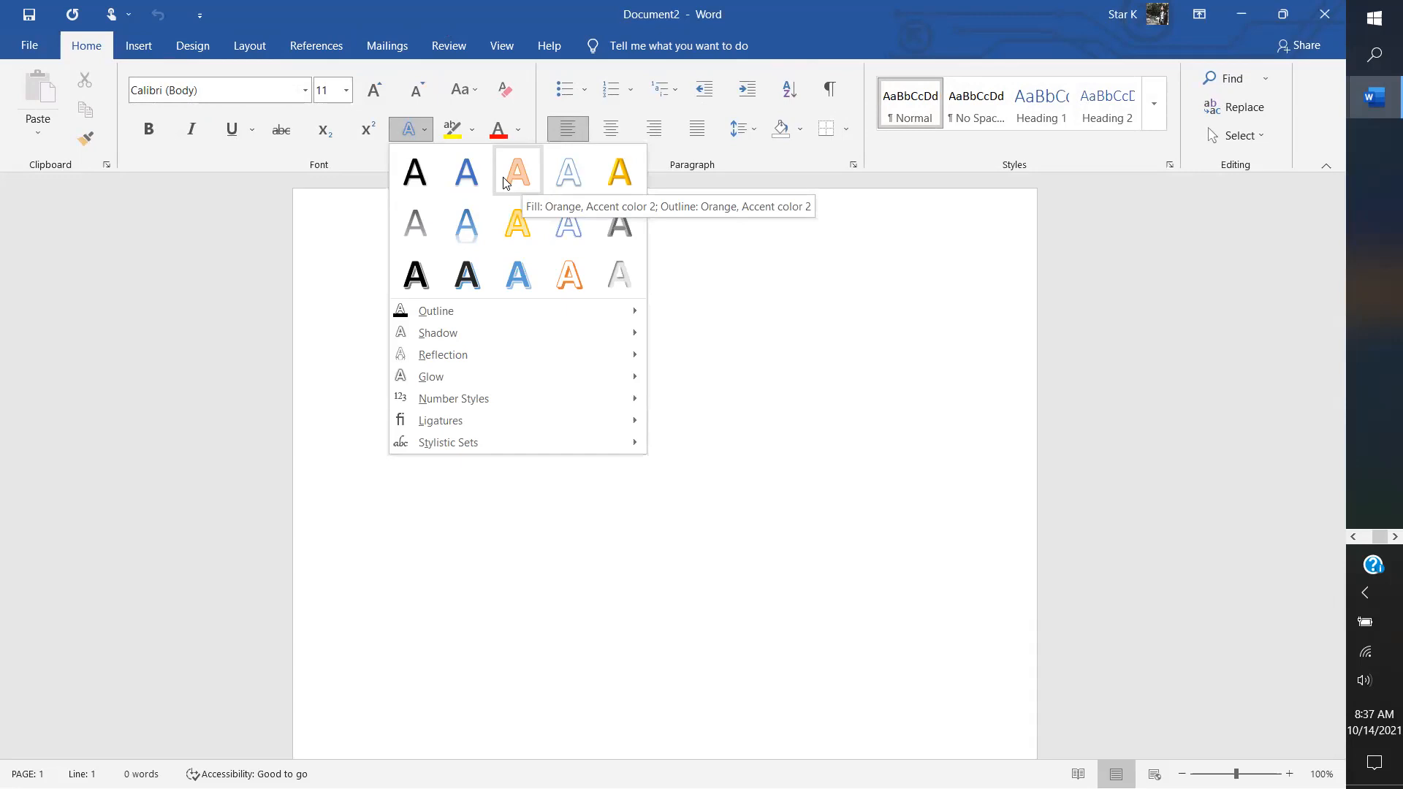
{"action": "left_click", "coordinate": [448, 244]}
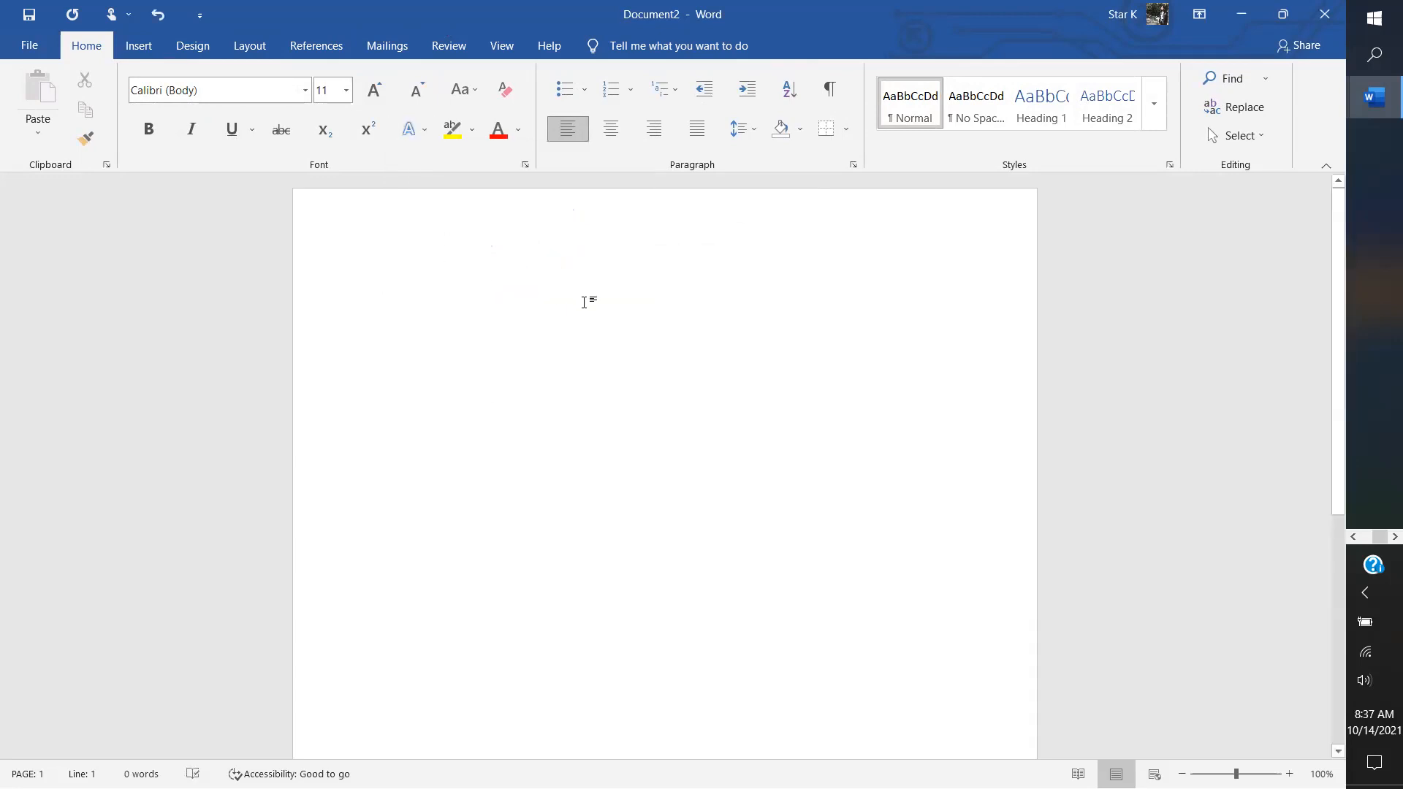
{"action": "type", "text": "H"}
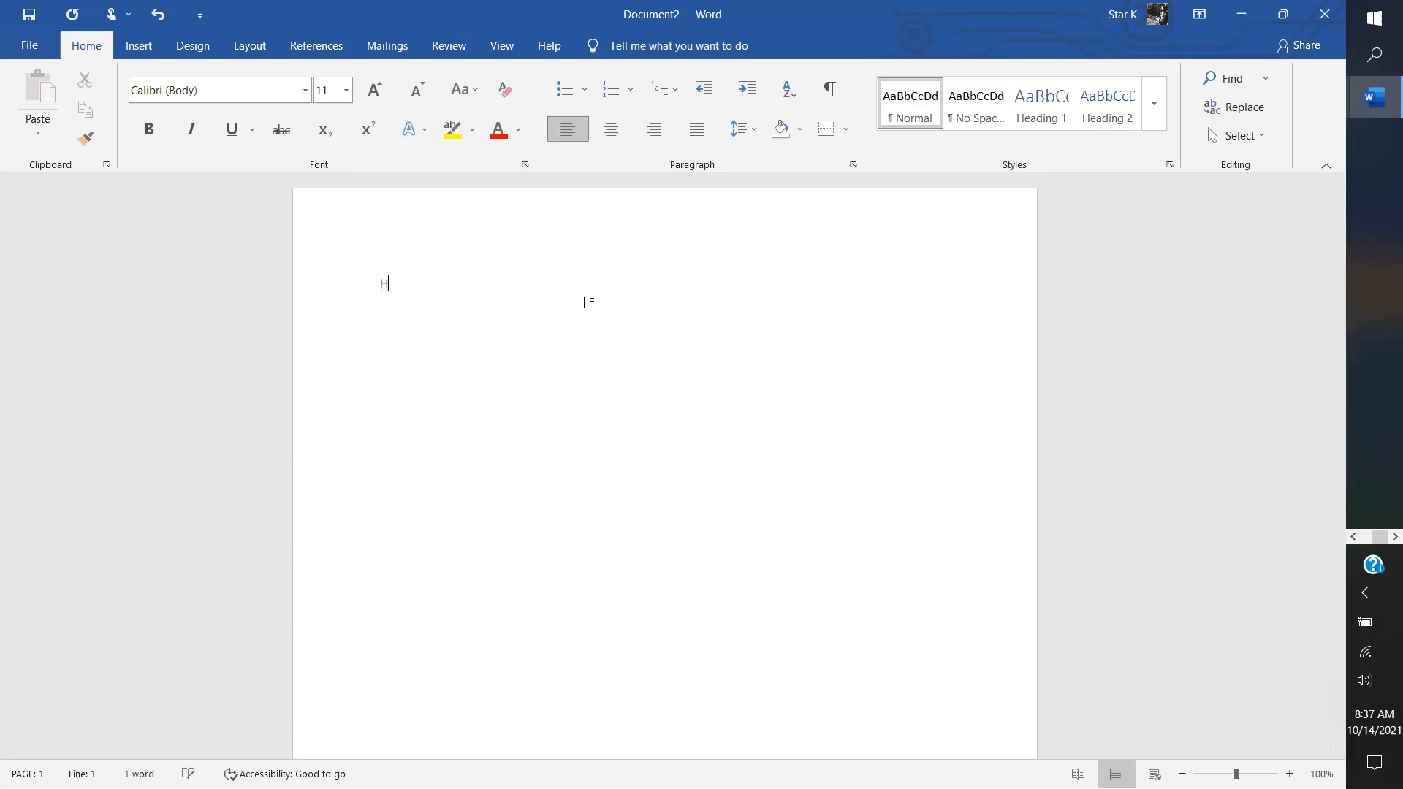
{"action": "type", "text": "appy"}
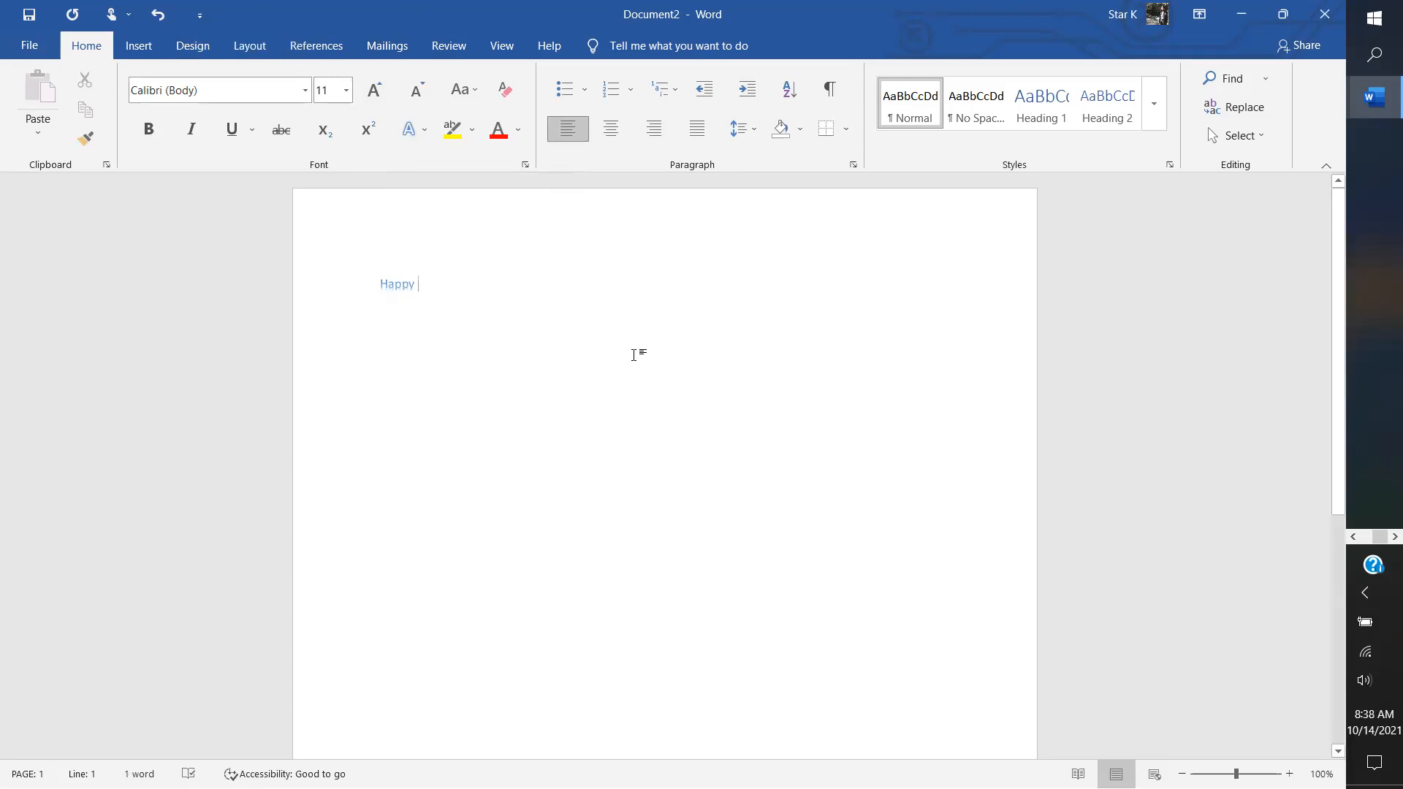
Step: Shade the entire "Happy" paragraph with a light blue theme color
{"action": "left_click", "coordinate": [800, 132]}
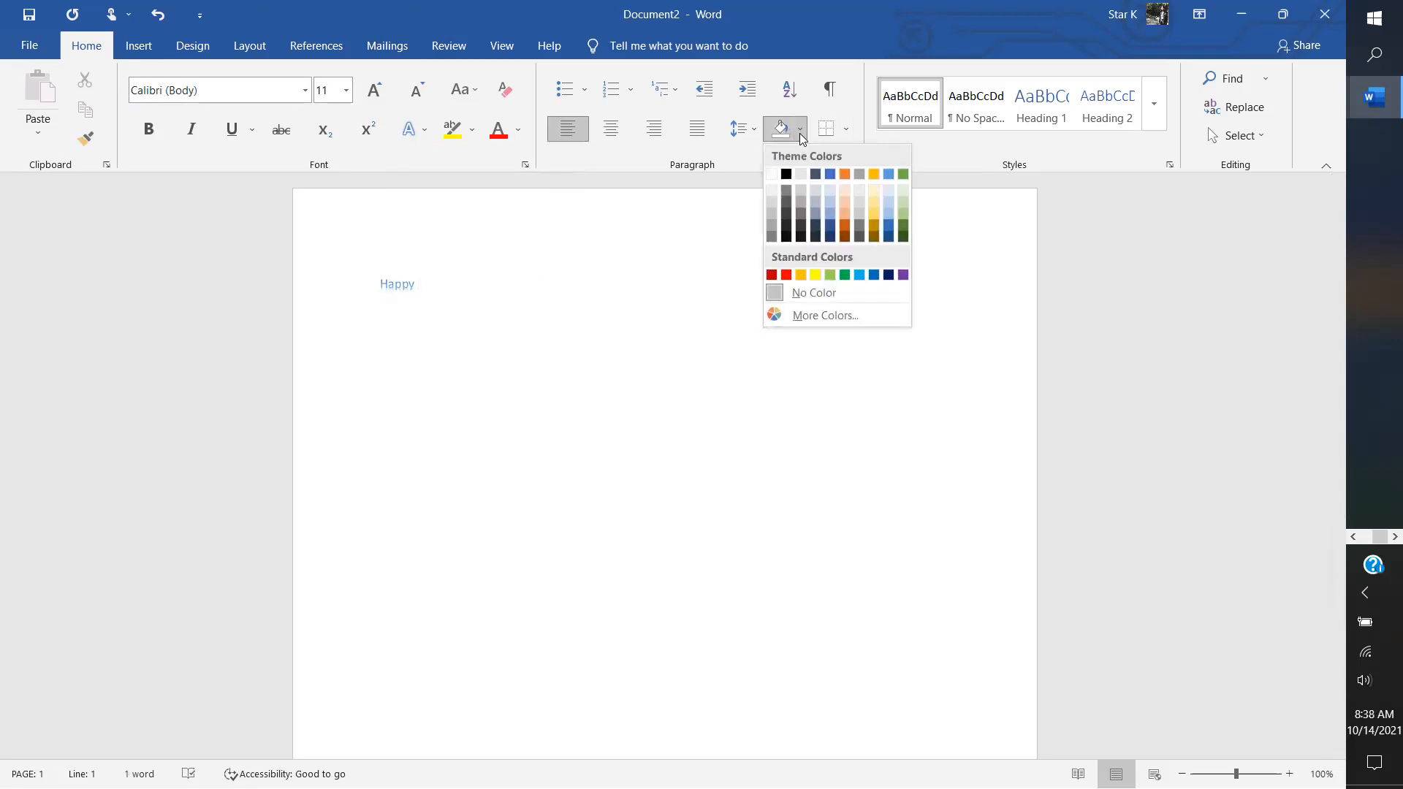
{"action": "left_click", "coordinate": [847, 130]}
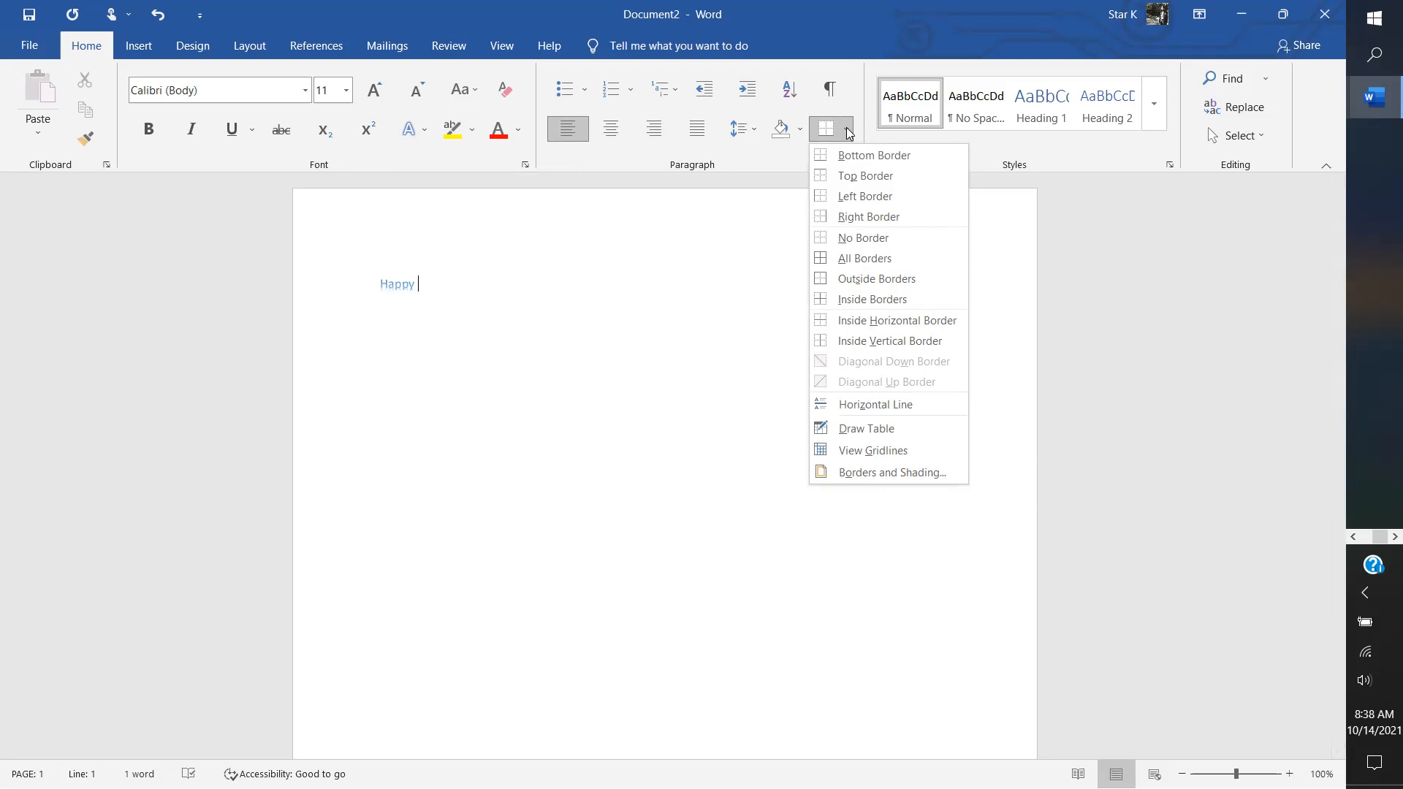
{"action": "left_click", "coordinate": [497, 300]}
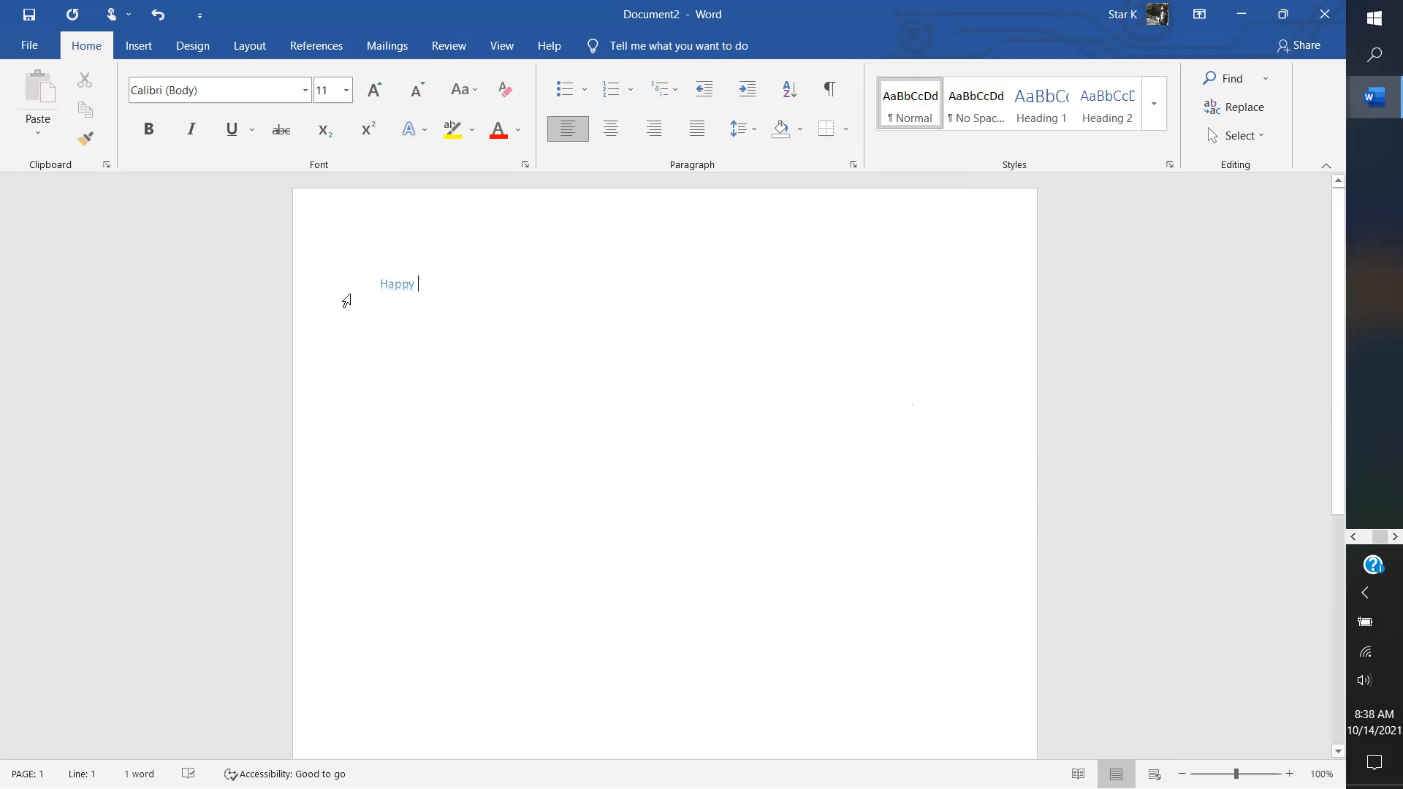
{"action": "left_click", "coordinate": [325, 304]}
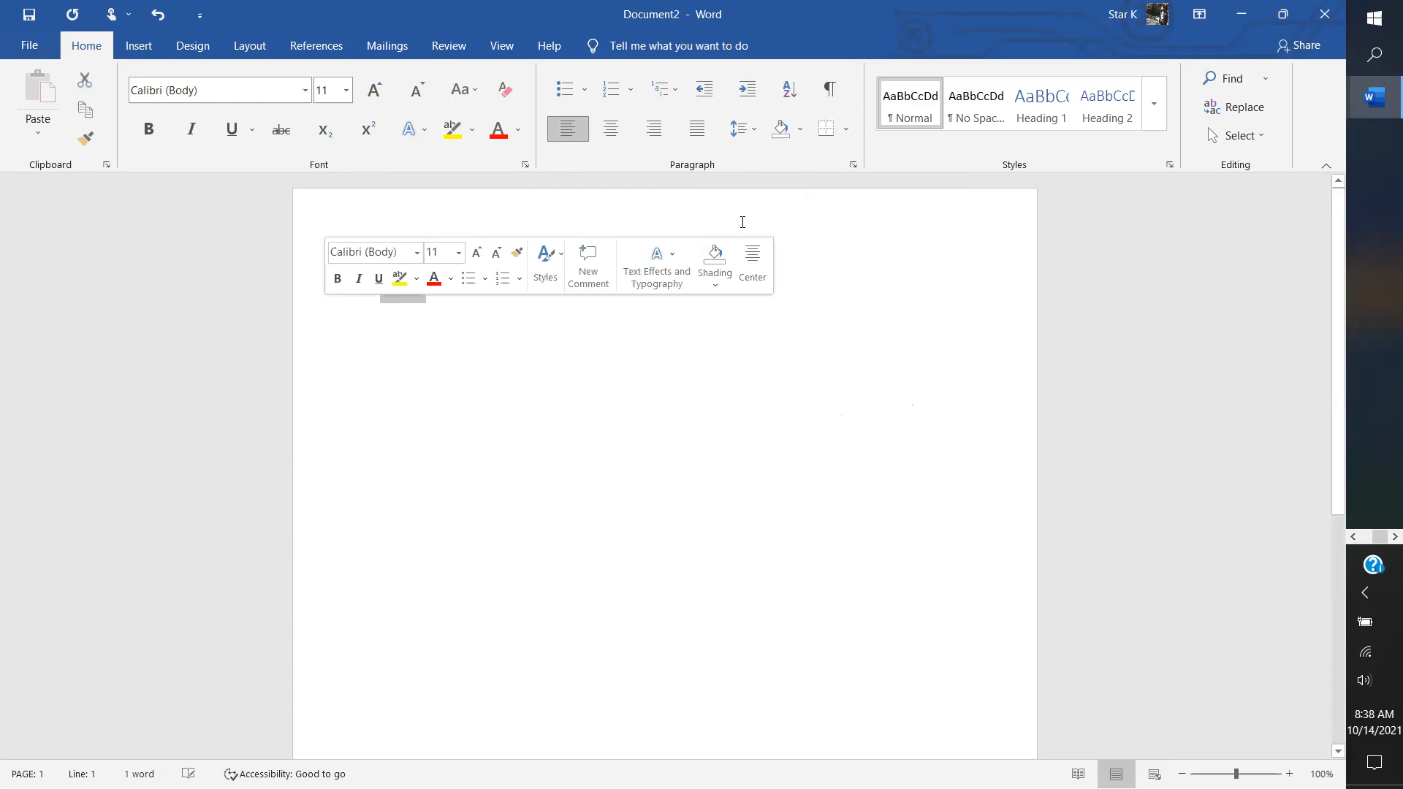
{"action": "left_click", "coordinate": [796, 136]}
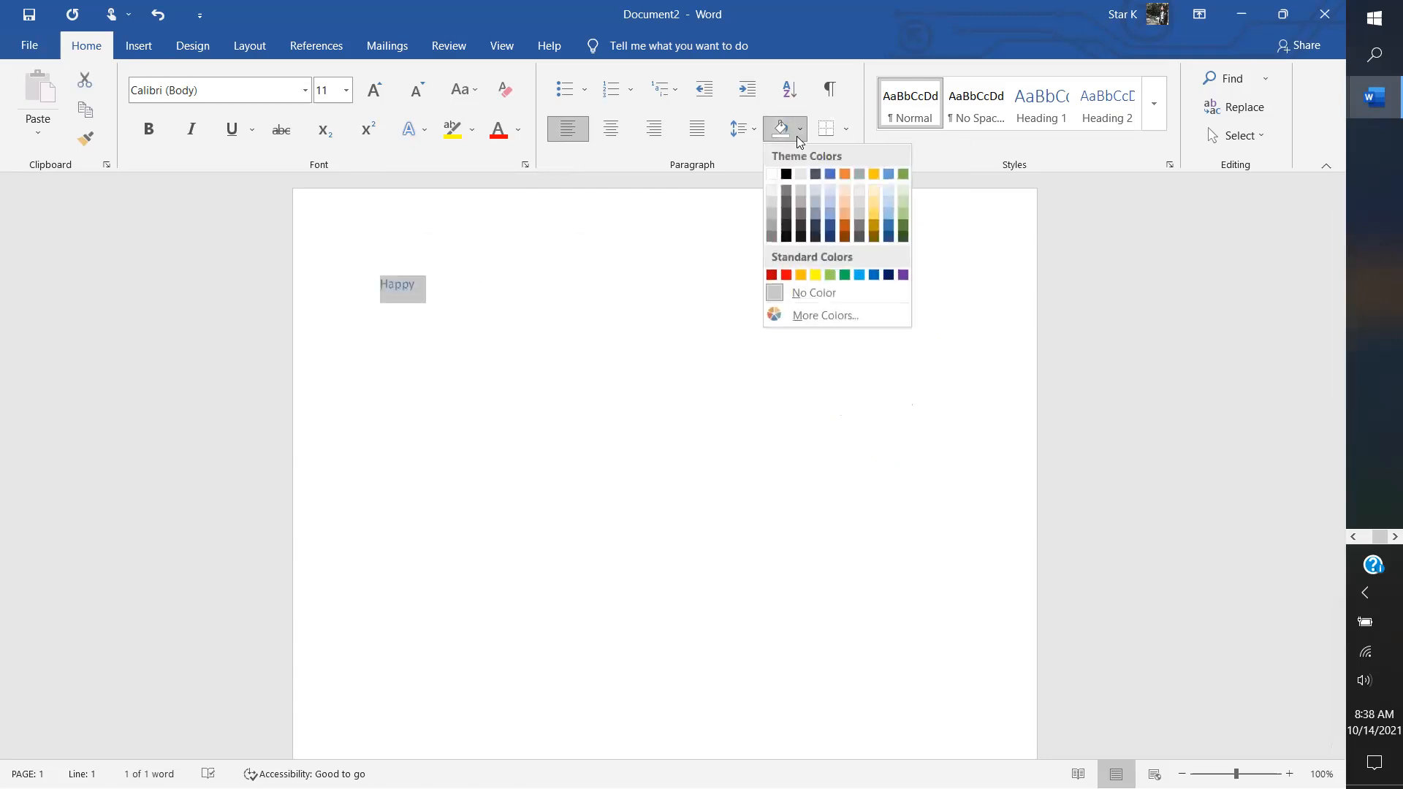
{"action": "left_click", "coordinate": [883, 203]}
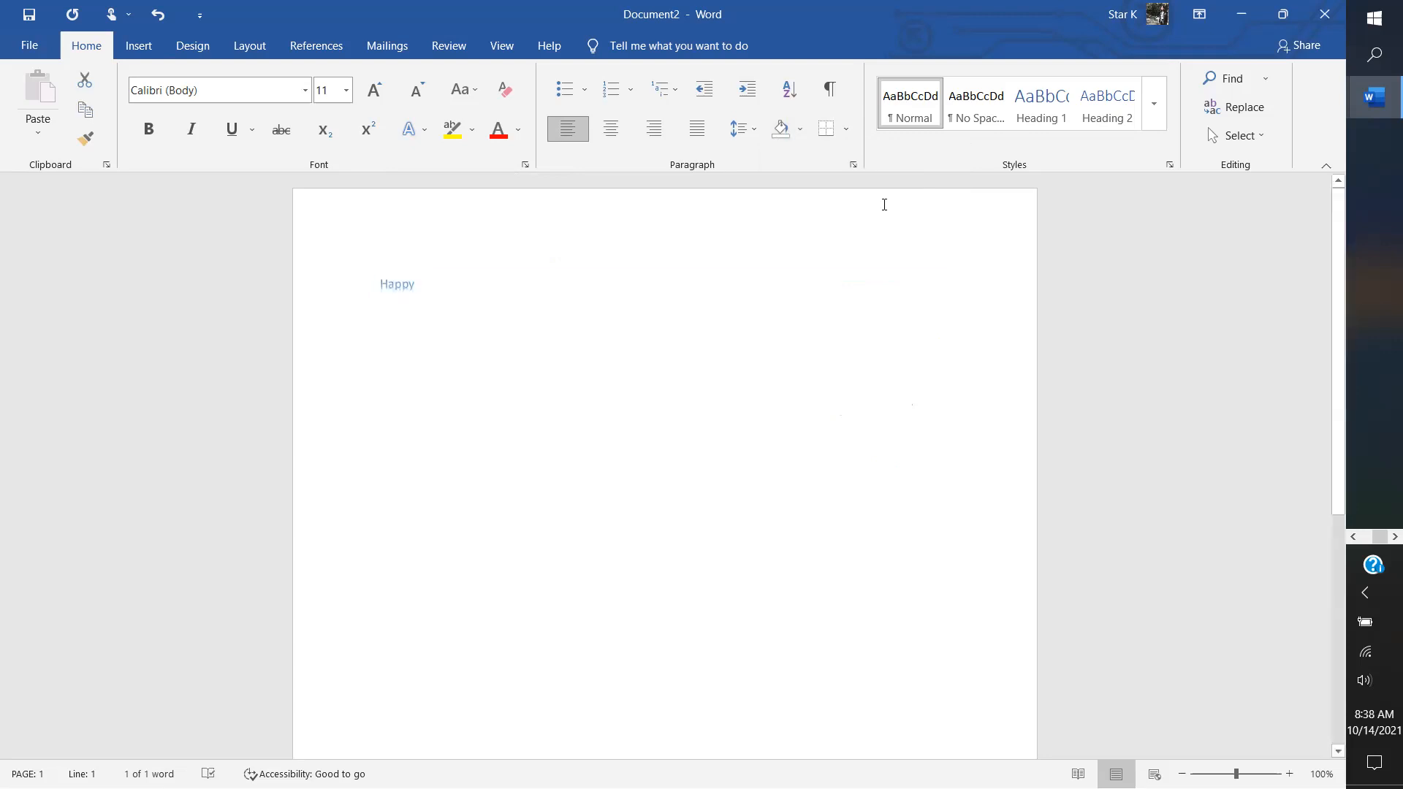
{"action": "left_click", "coordinate": [717, 329]}
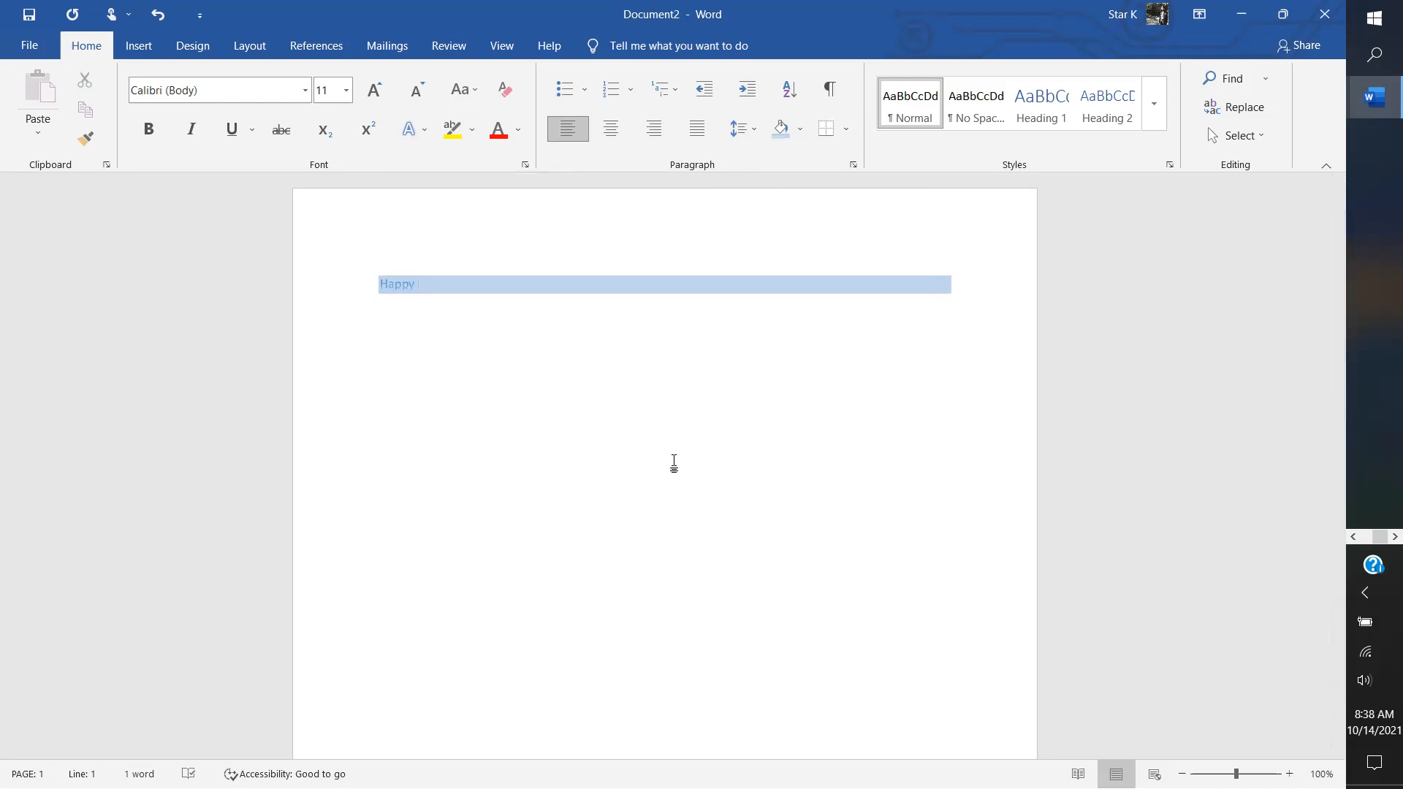
Step: Auto-hide the ribbon and enter "Hello," below the shaded paragraph, followed by a new line
{"action": "left_click", "coordinate": [1201, 15]}
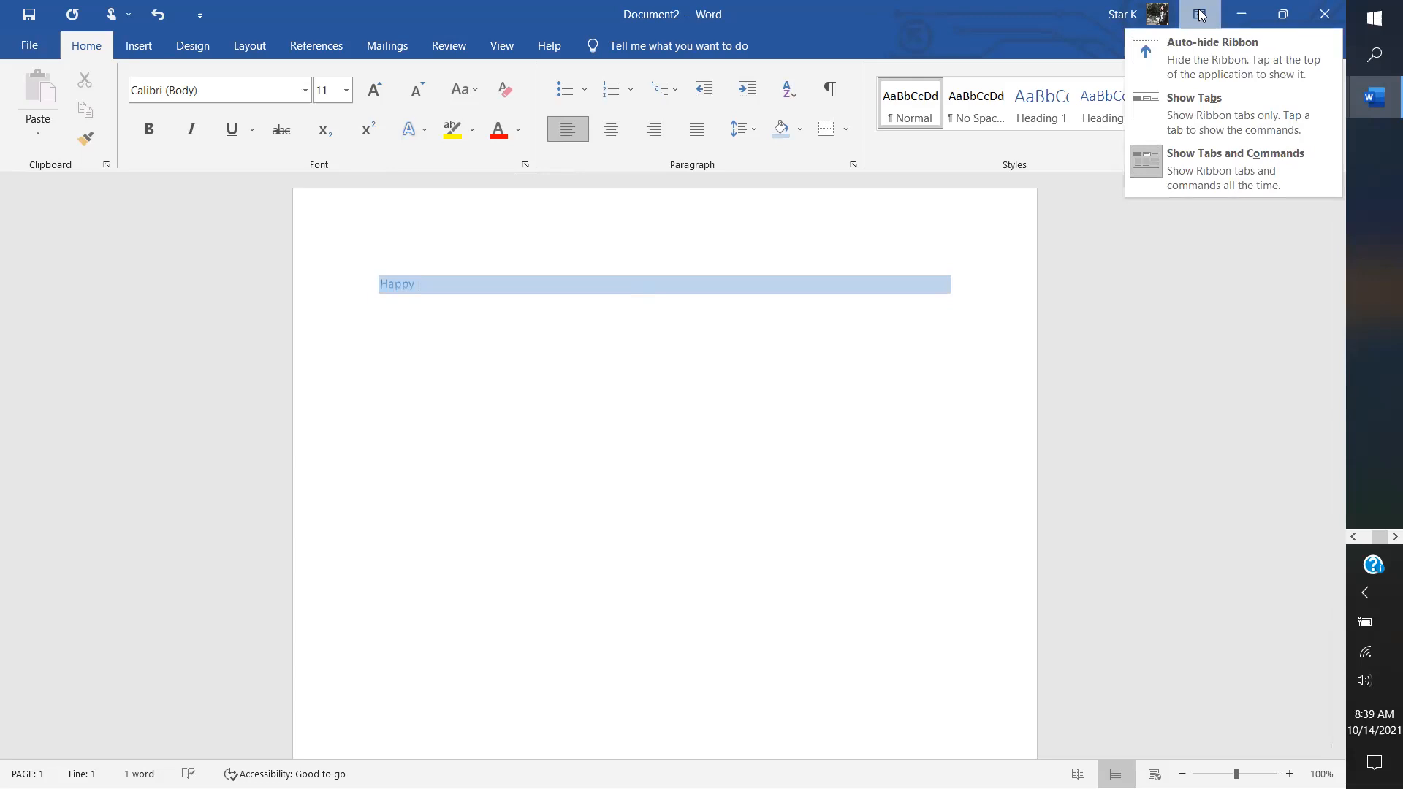
{"action": "left_click", "coordinate": [1186, 61]}
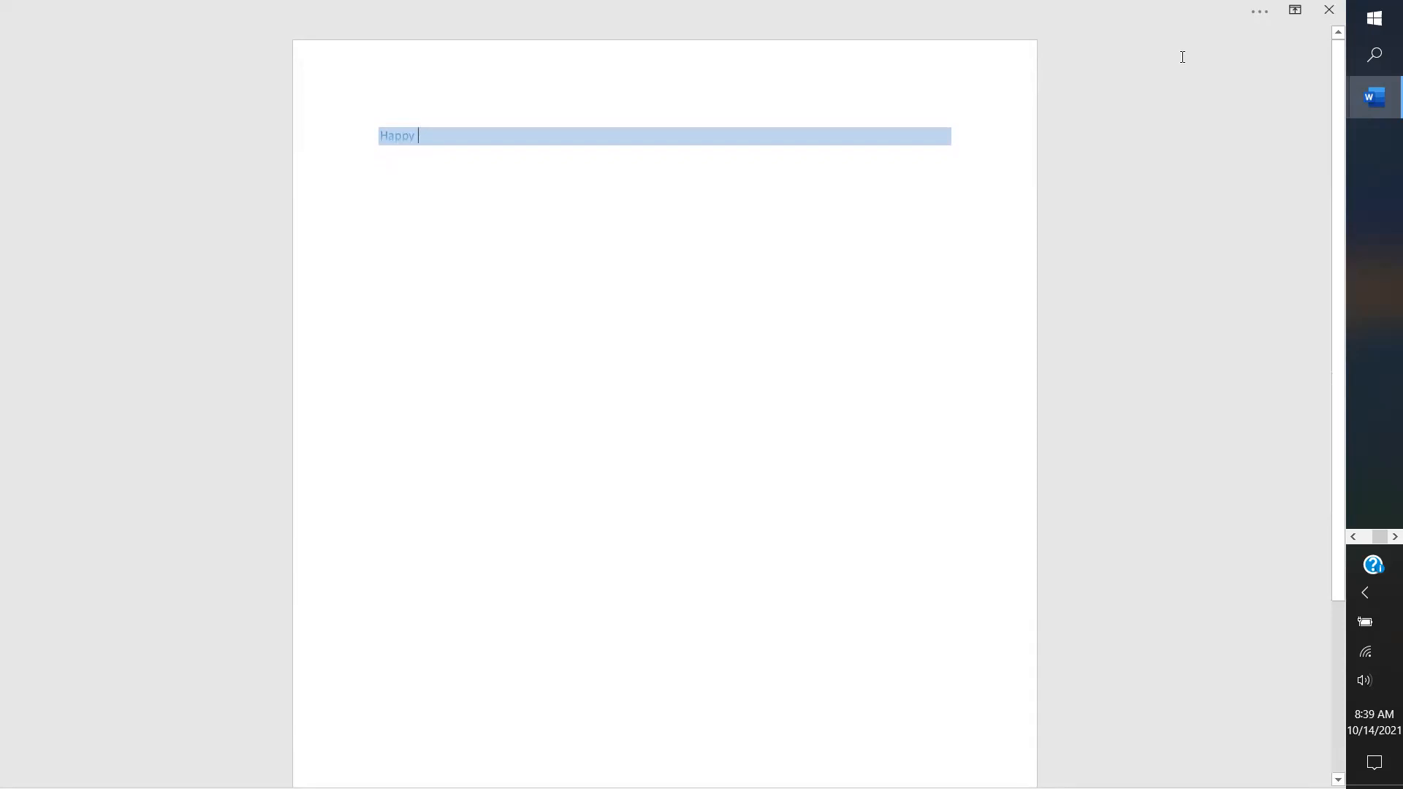
{"action": "double_click", "coordinate": [494, 257]}
{"action": "type", "text": "Hello"}
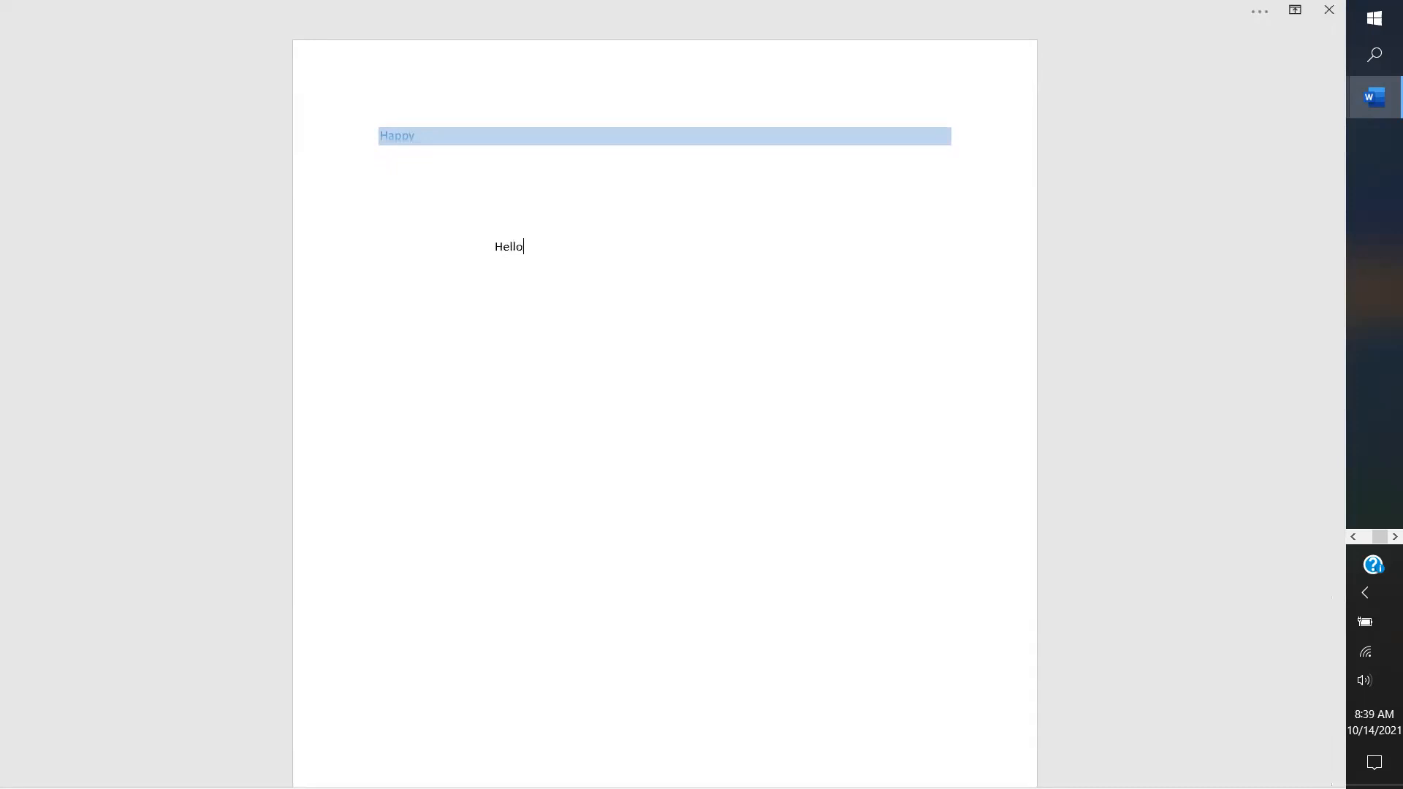
{"action": "type", "text": ","}
{"action": "key", "text": "Return"}
Step: Reveal the auto-hidden ribbon temporarily several times, returning to the full-page document view each time
{"action": "mouse_move", "coordinate": [388, 10]}
{"action": "left_click", "coordinate": [1297, 10]}
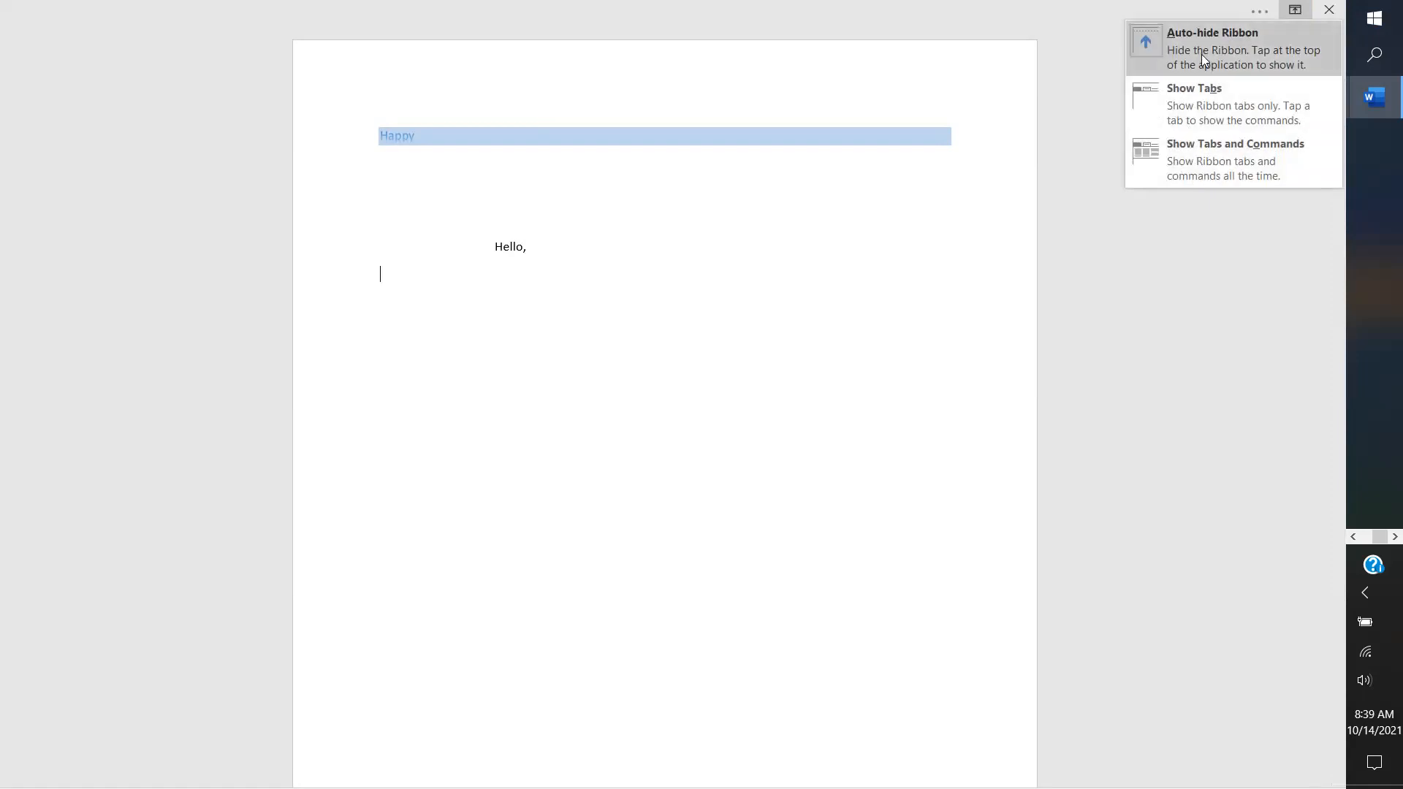
{"action": "left_click", "coordinate": [1264, 16]}
{"action": "left_click", "coordinate": [1263, 13]}
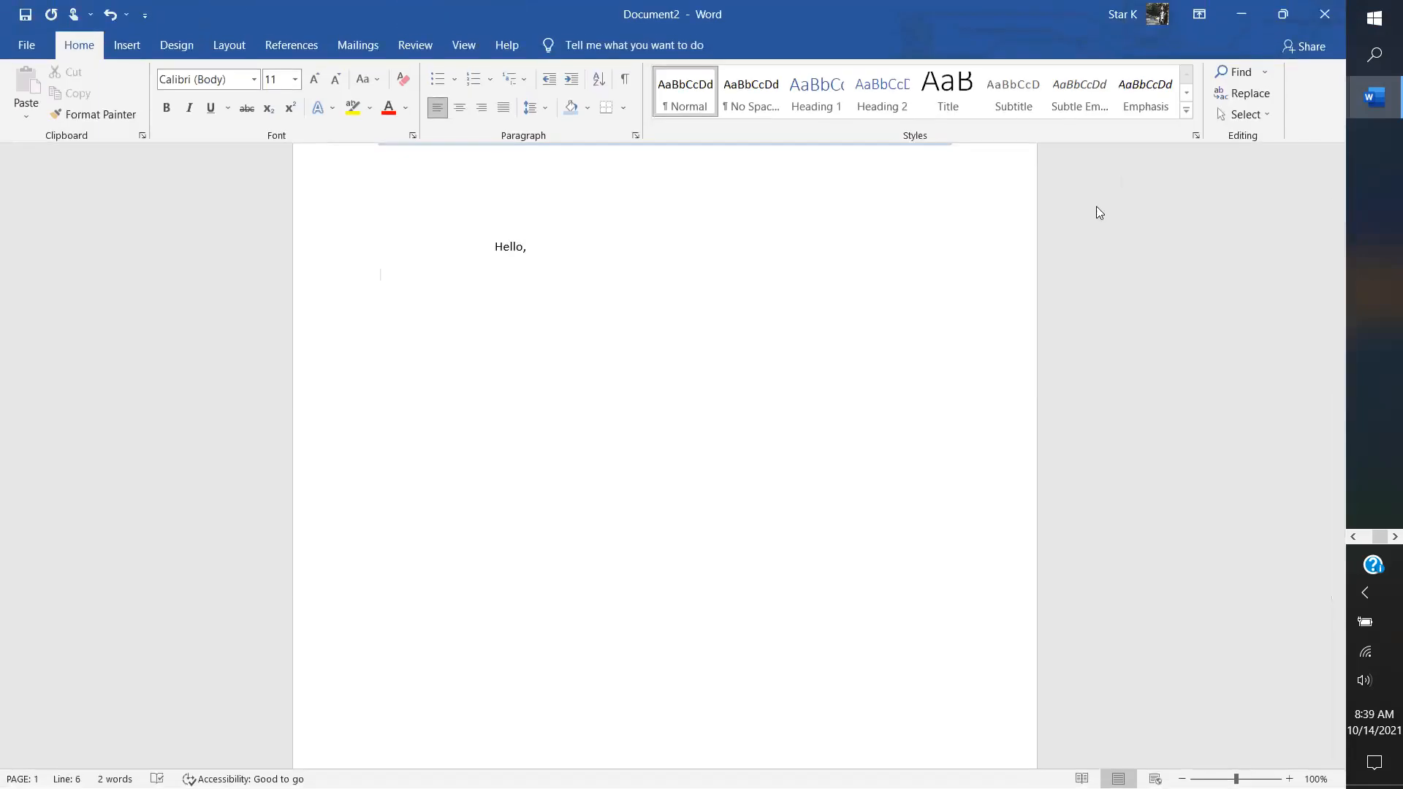
{"action": "left_click", "coordinate": [1016, 359]}
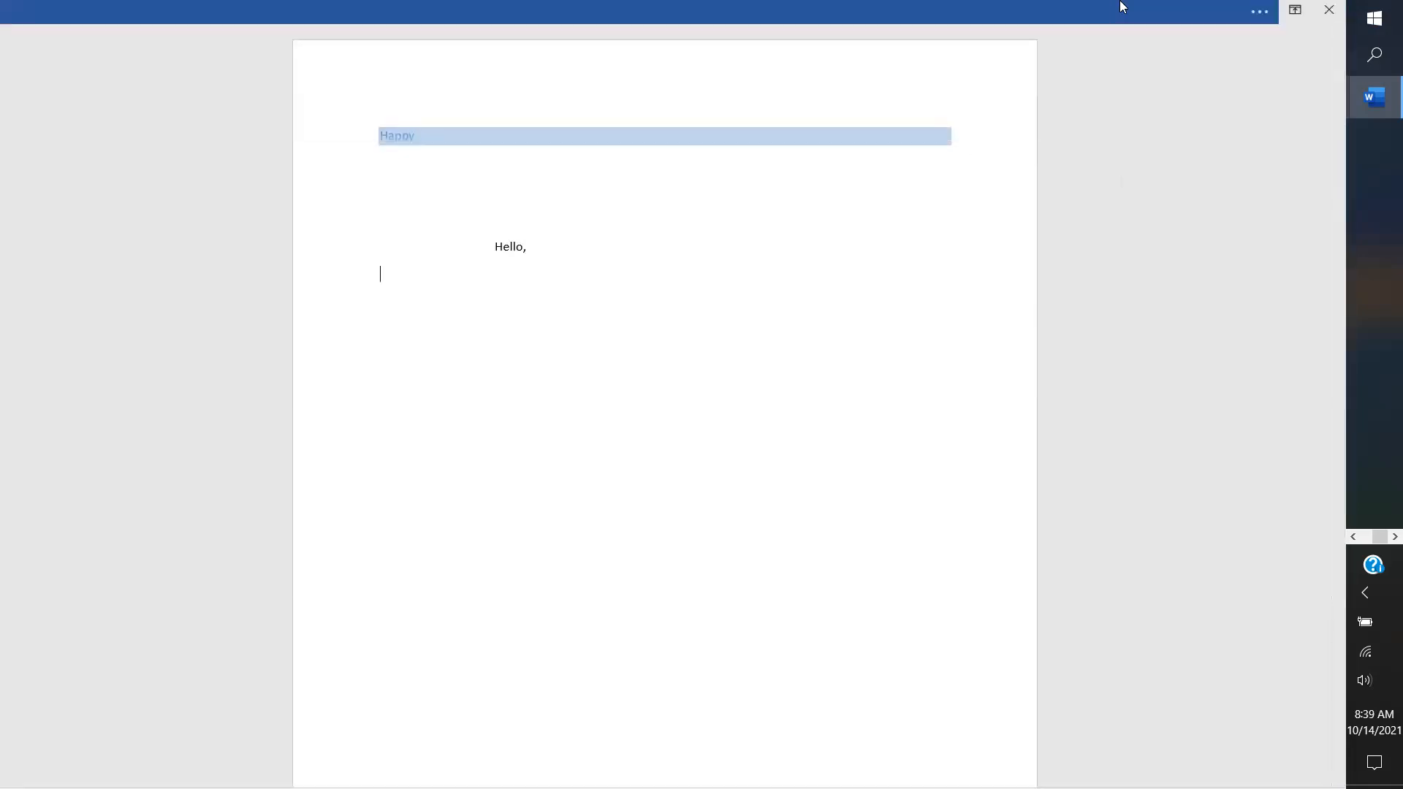
{"action": "left_click", "coordinate": [1121, 6]}
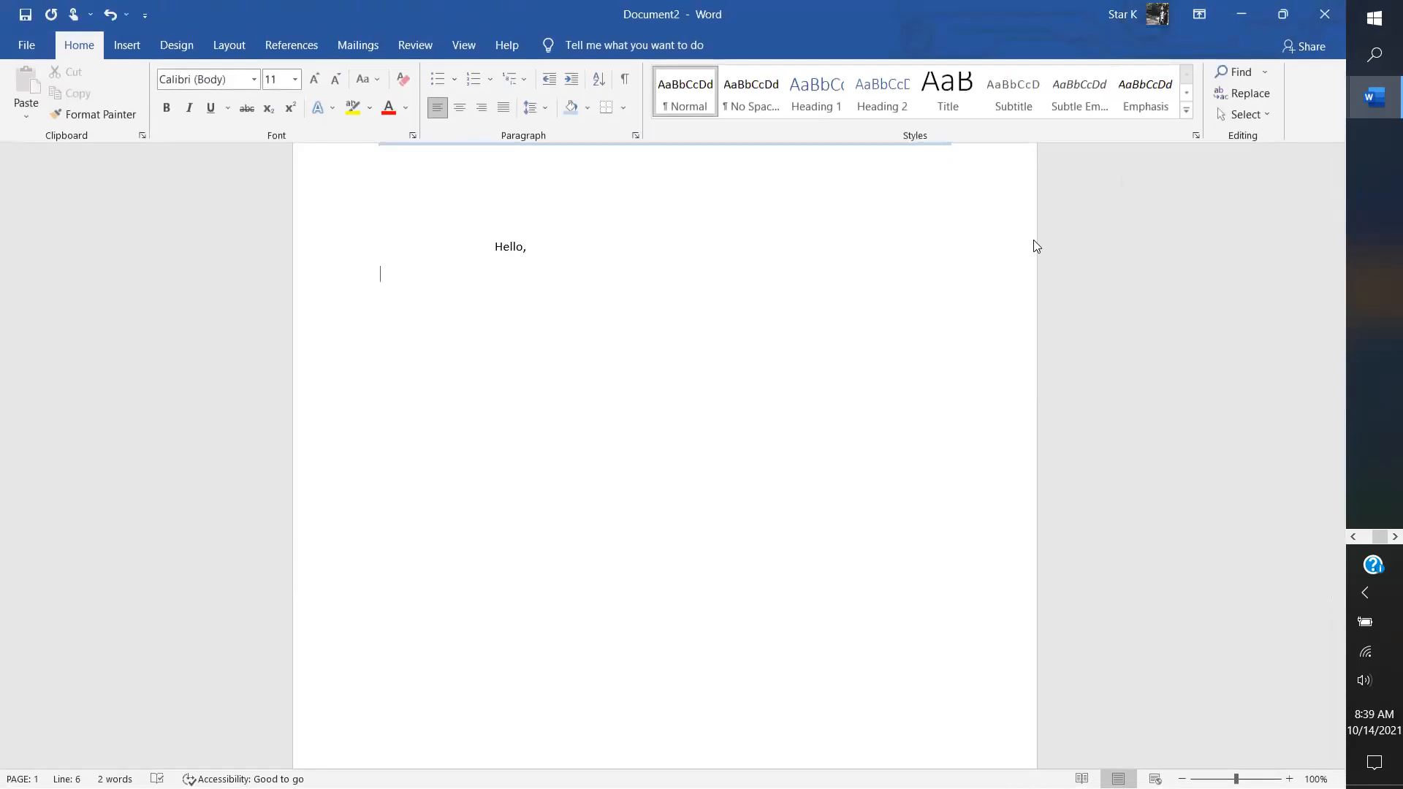
{"action": "left_click", "coordinate": [1033, 240]}
{"action": "mouse_move", "coordinate": [1265, 9]}
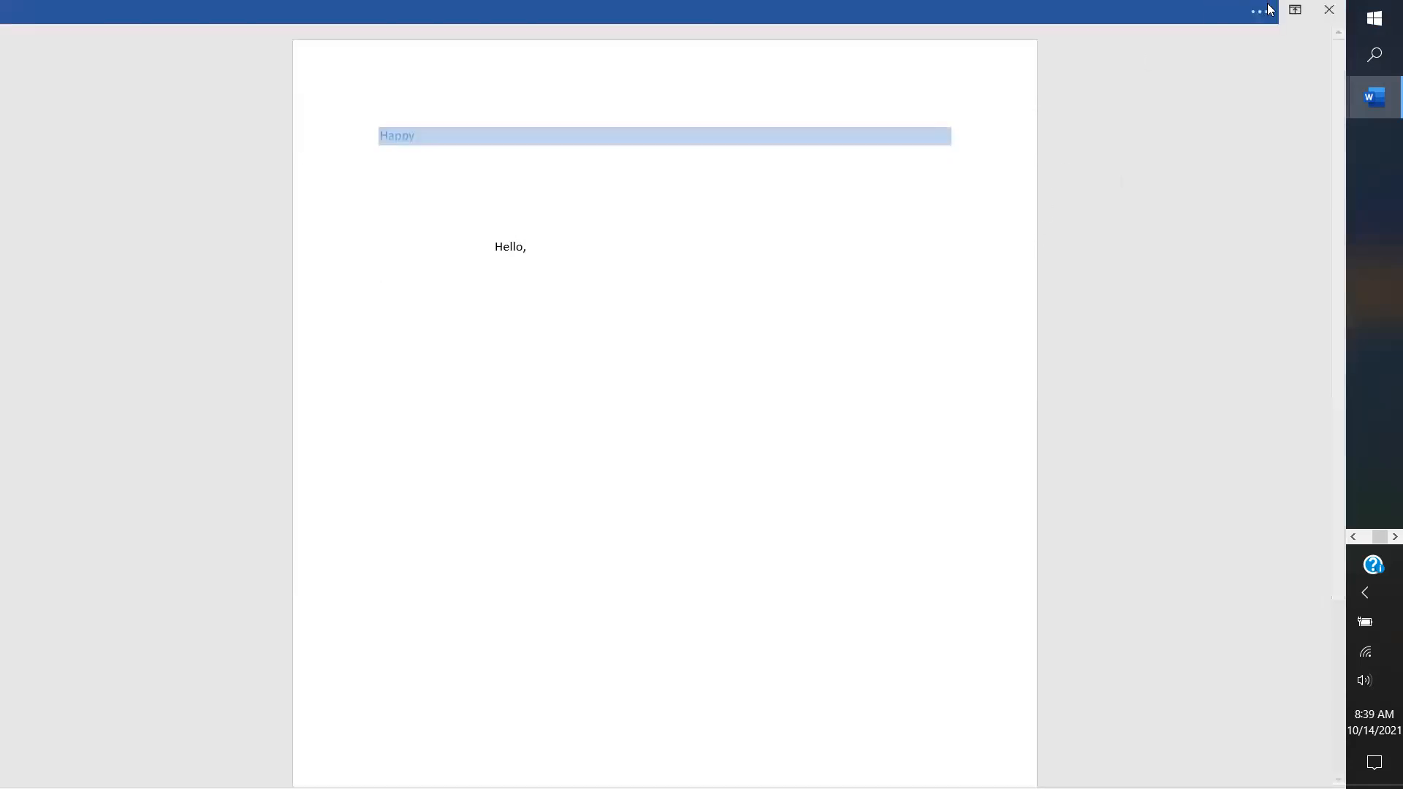
{"action": "left_click", "coordinate": [798, 7]}
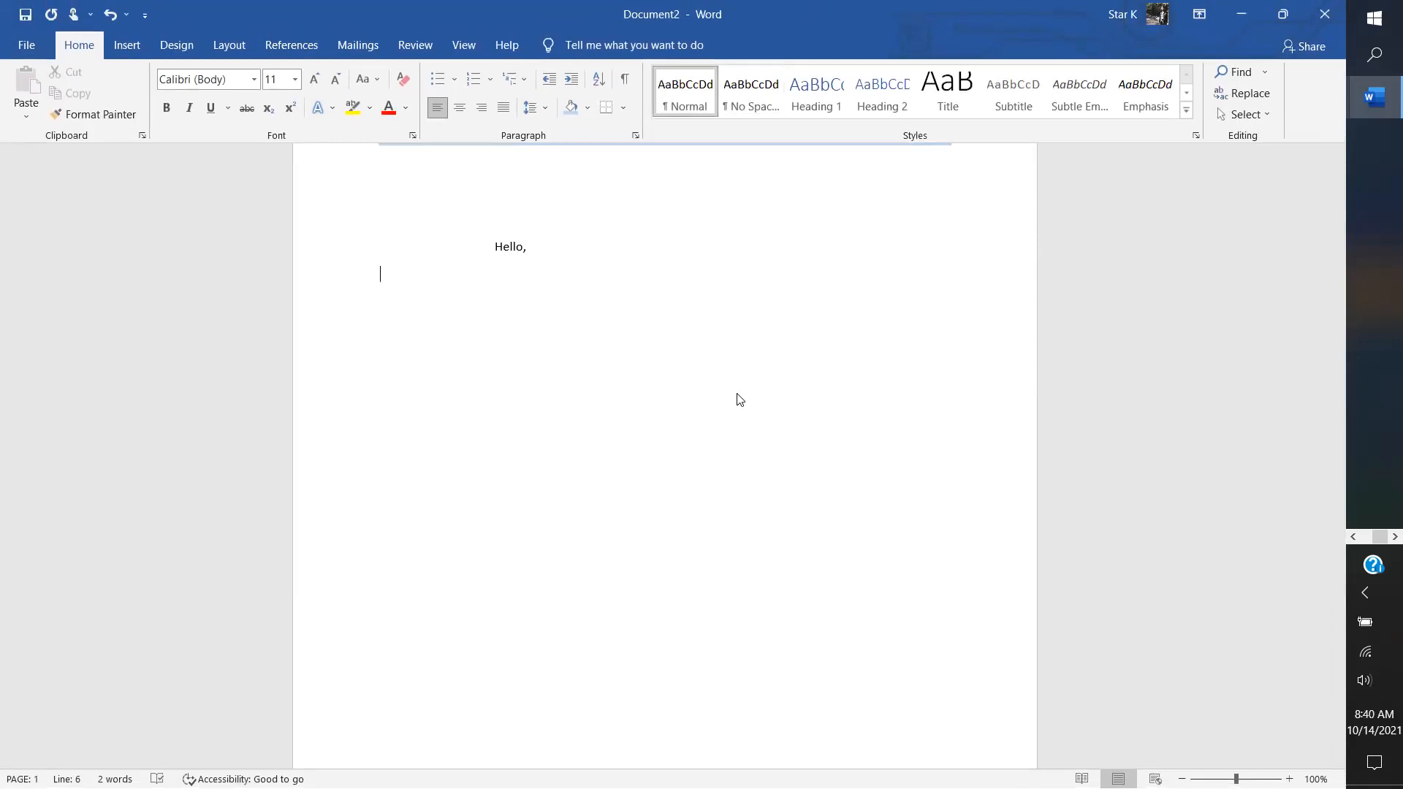
{"action": "left_click", "coordinate": [737, 395]}
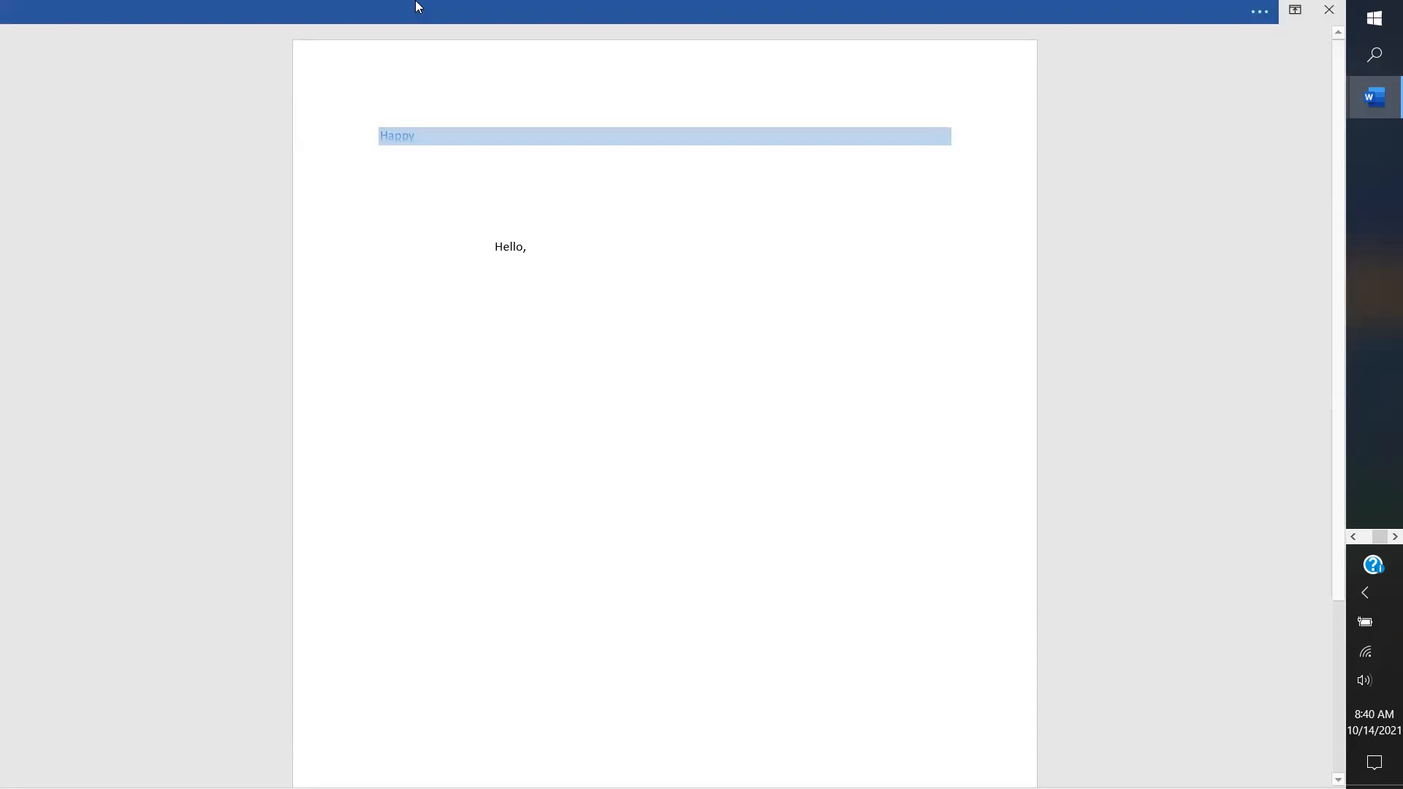
{"action": "left_click", "coordinate": [141, 6]}
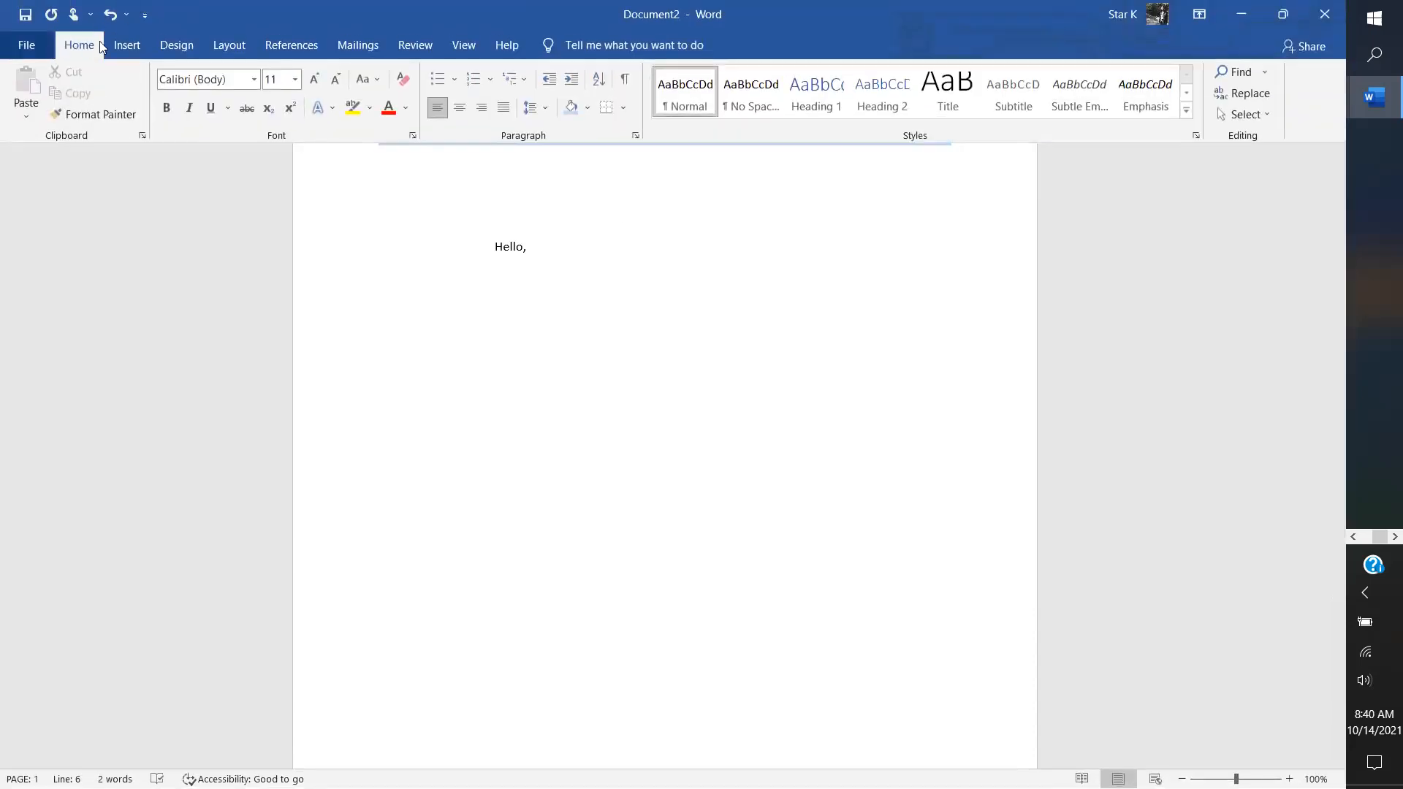
{"action": "left_click", "coordinate": [540, 255]}
{"action": "key", "text": "Return"}
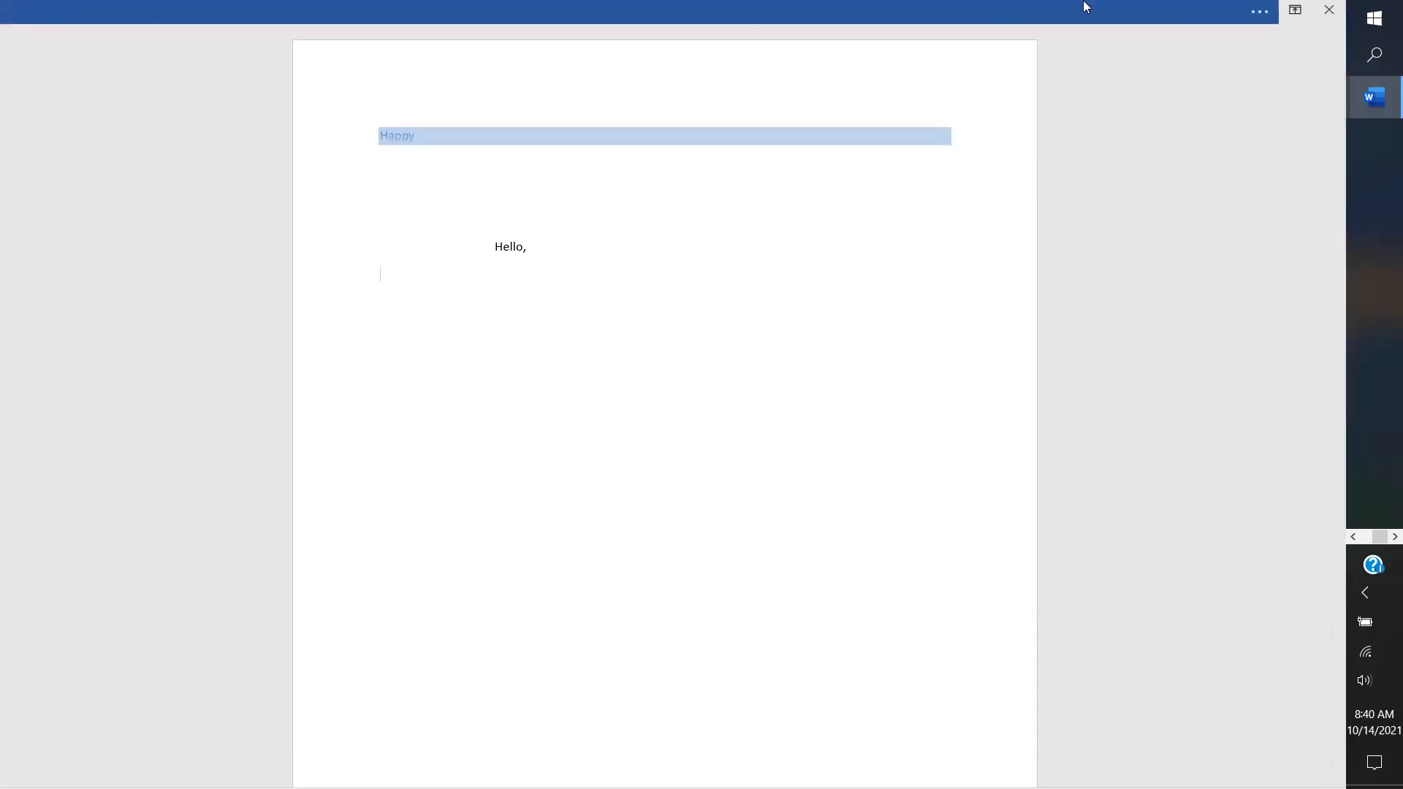
Step: Set the ribbon to Show Tabs and Commands and change the "Hello," text to font size 18
{"action": "left_click", "coordinate": [1293, 10]}
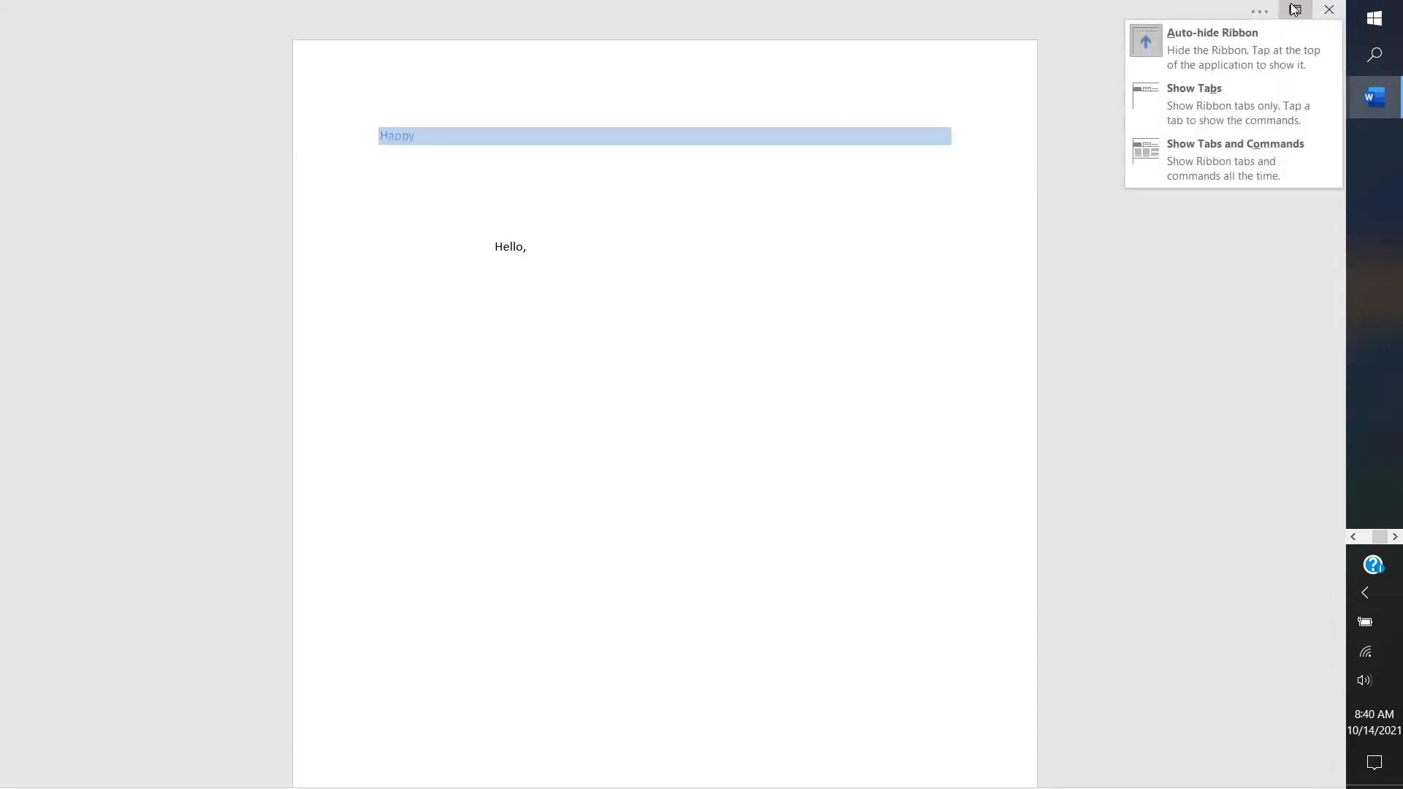
{"action": "left_click", "coordinate": [1246, 141]}
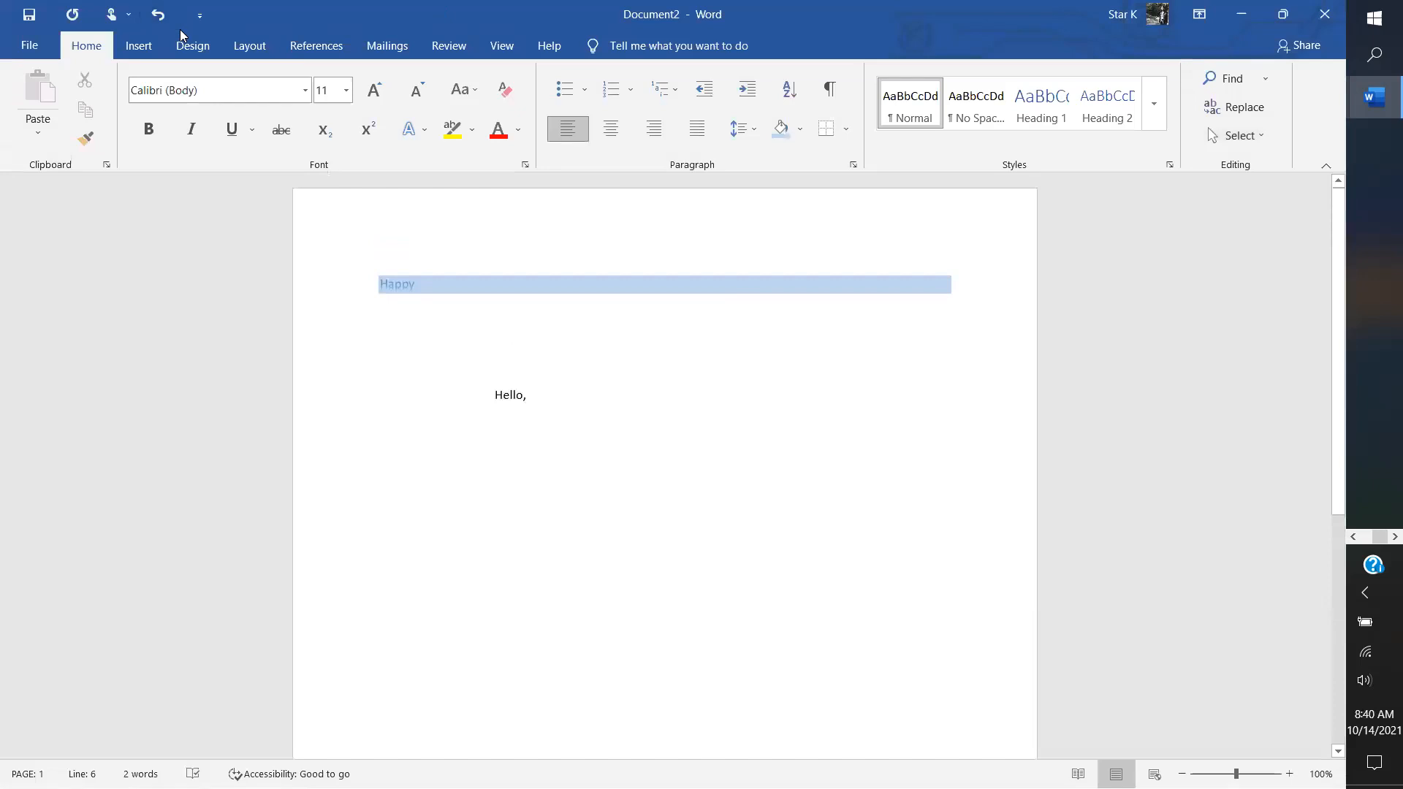
{"action": "left_click_drag", "start_coordinate": [545, 395], "coordinate": [463, 366]}
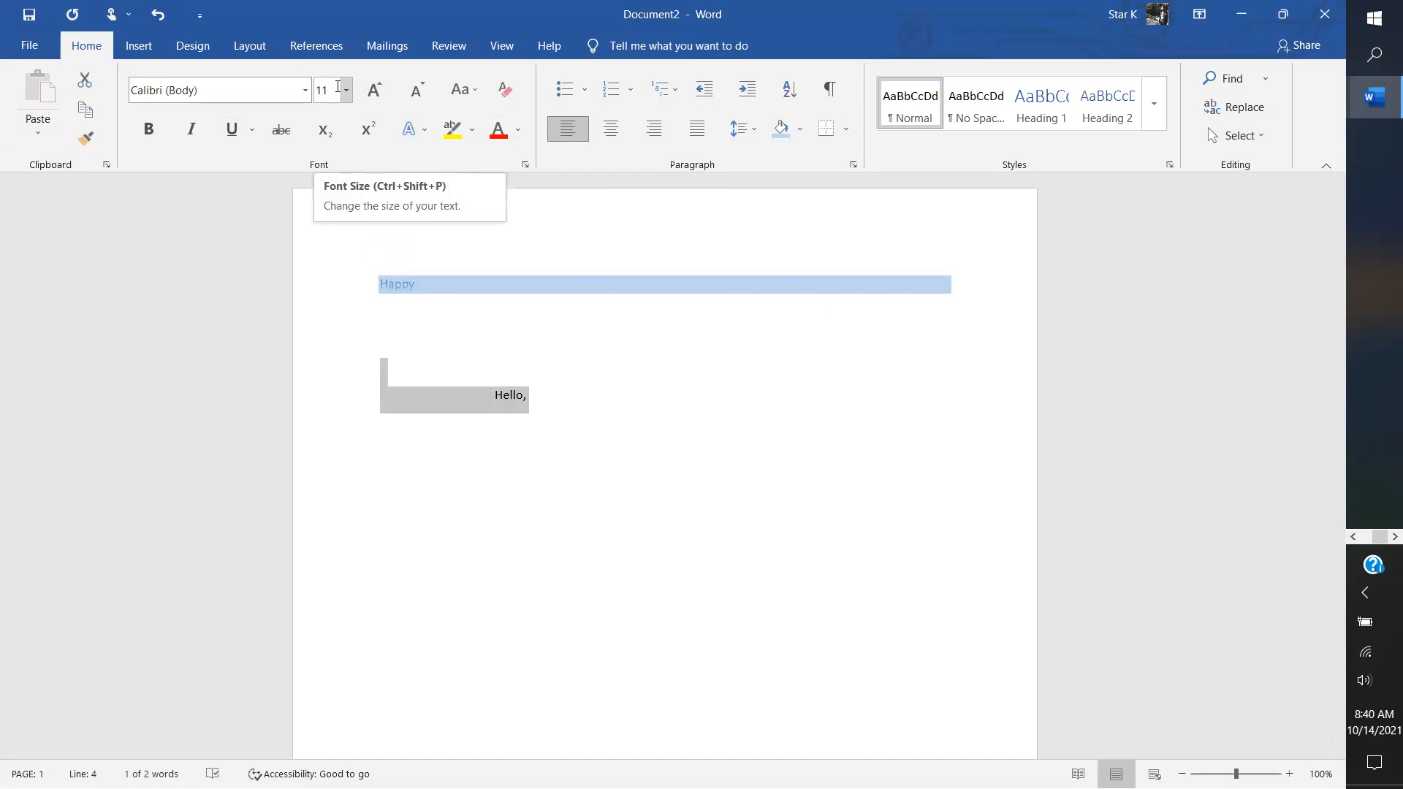
{"action": "left_click", "coordinate": [349, 91]}
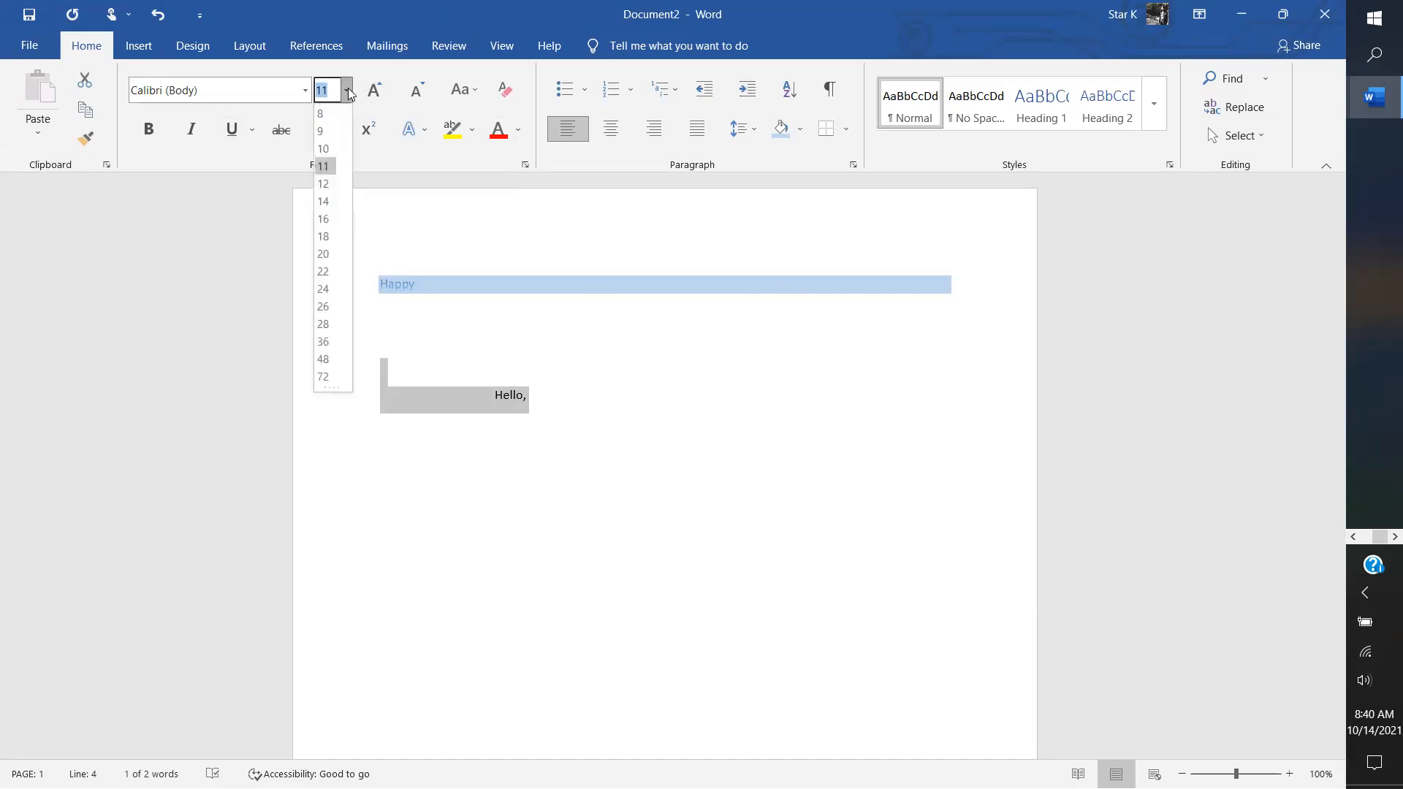
{"action": "left_click", "coordinate": [325, 237]}
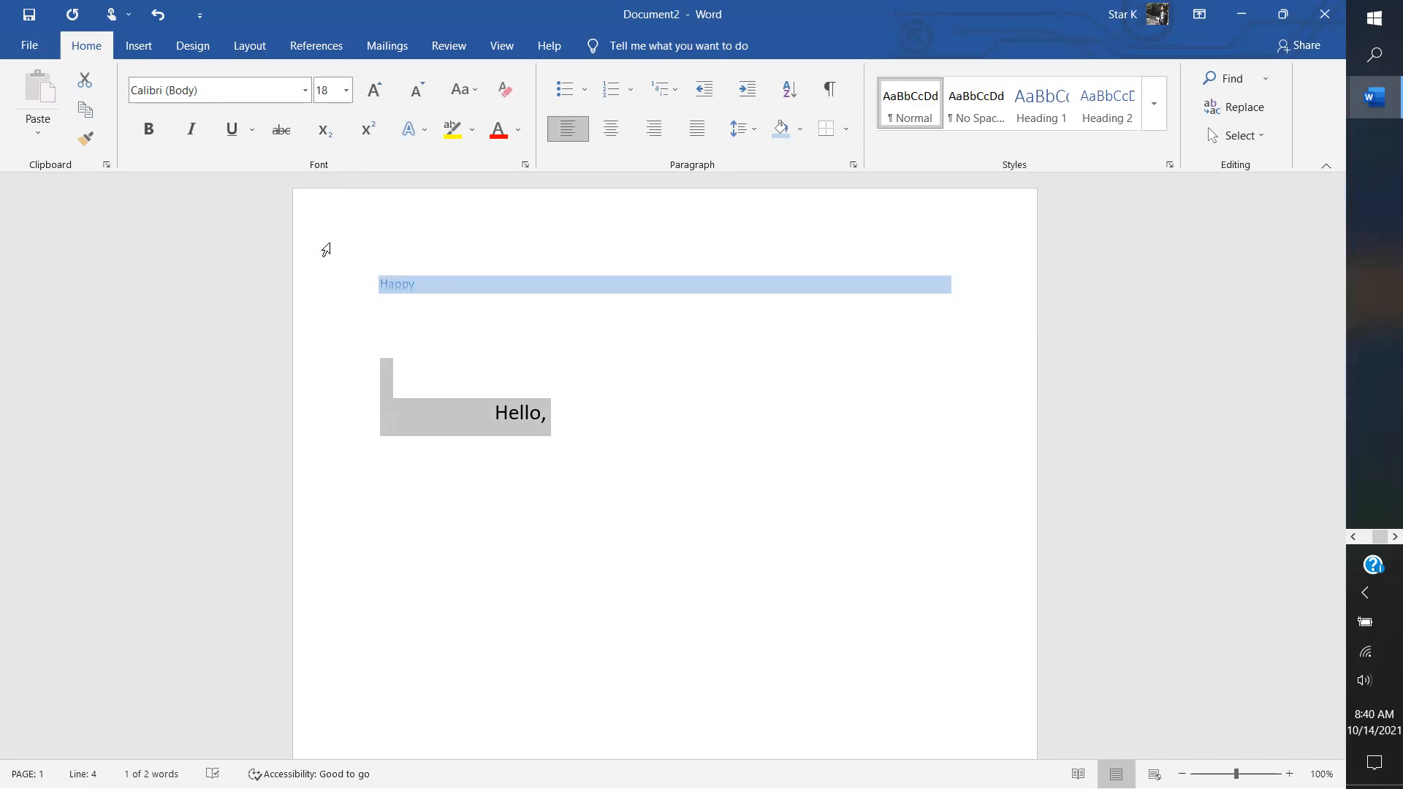
{"action": "left_click", "coordinate": [735, 541]}
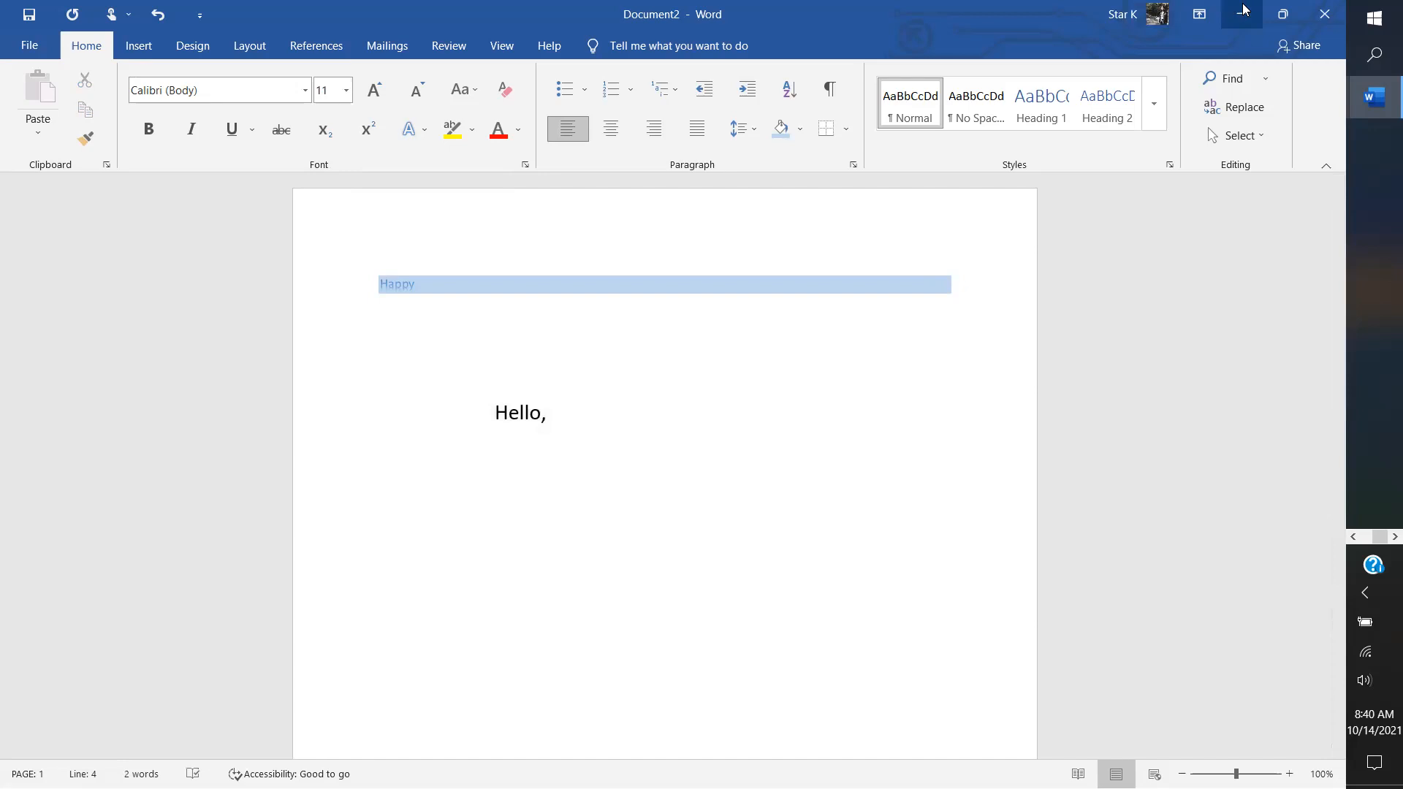
Step: Restore down the Document2 and Document1 windows and move Document1 aside so both documents are visible on the desktop
{"action": "left_click", "coordinate": [1282, 12]}
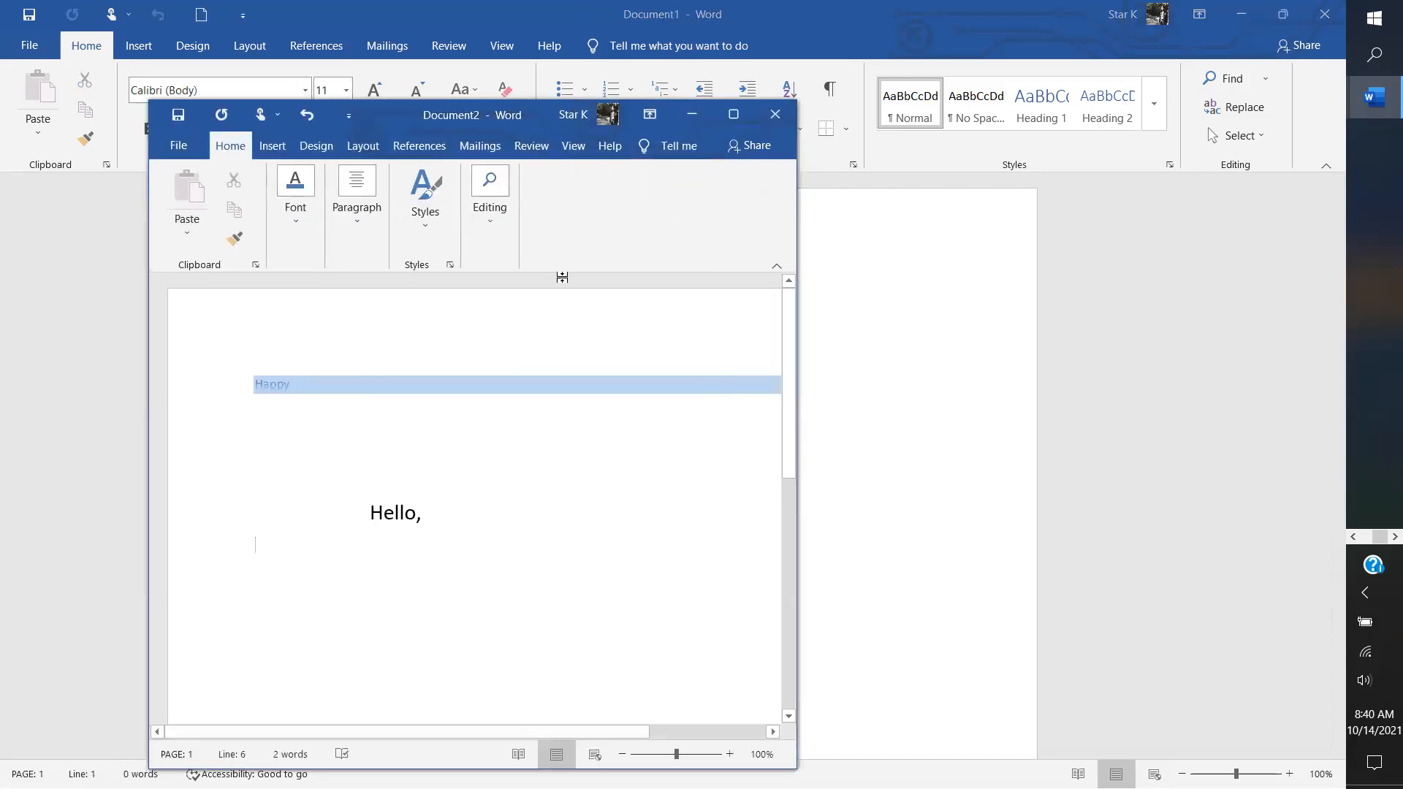
{"action": "left_click", "coordinate": [984, 443]}
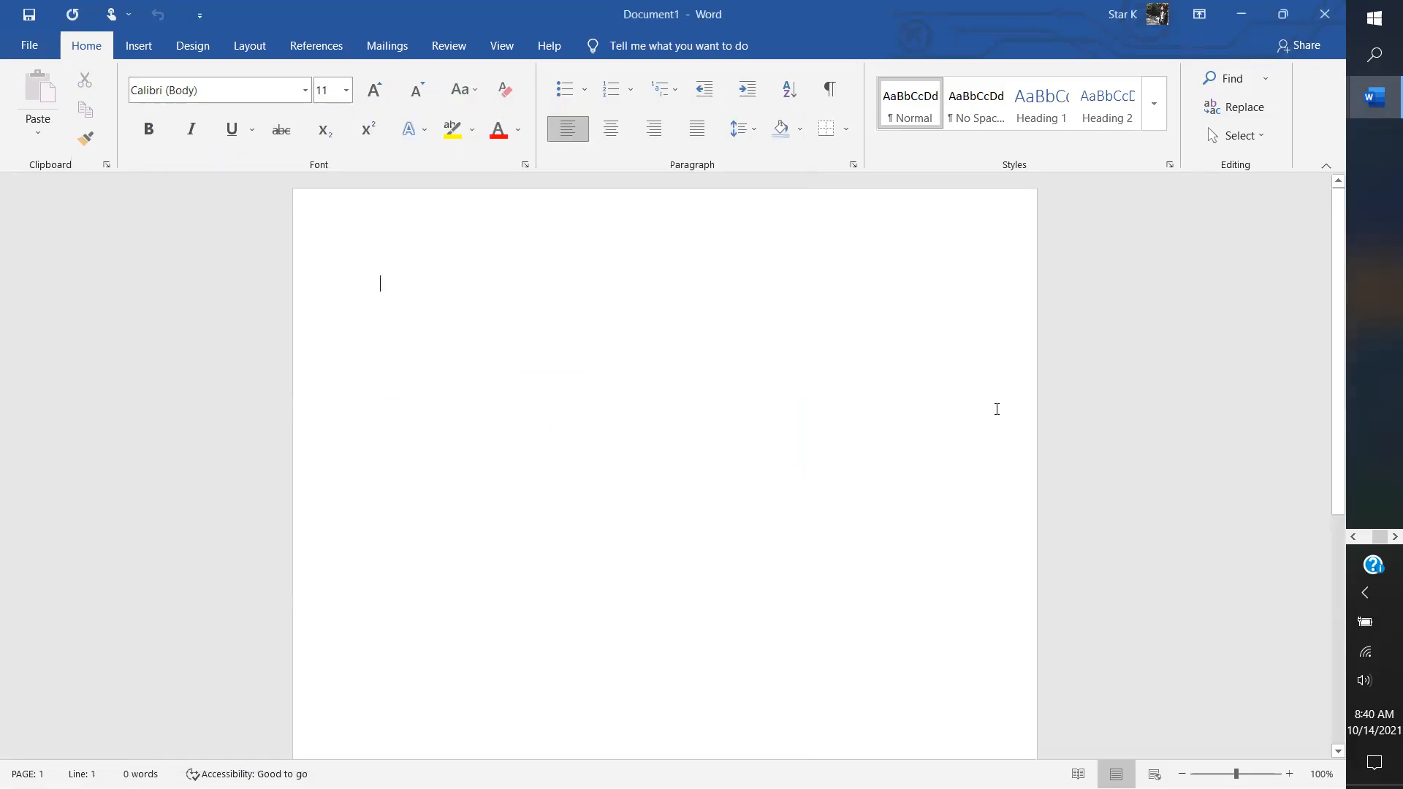
{"action": "left_click", "coordinate": [1275, 22]}
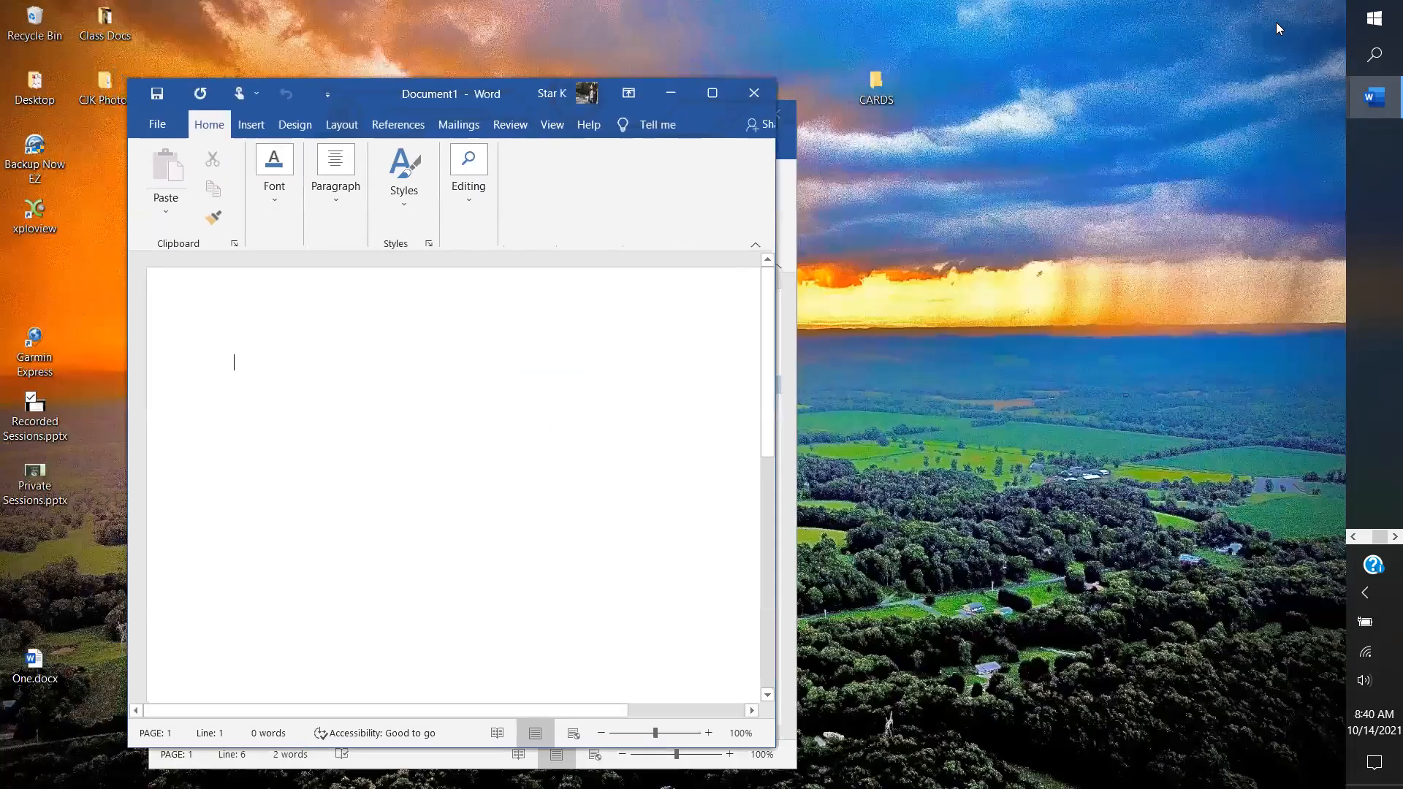
{"action": "left_click_drag", "start_coordinate": [486, 105], "coordinate": [932, 15]}
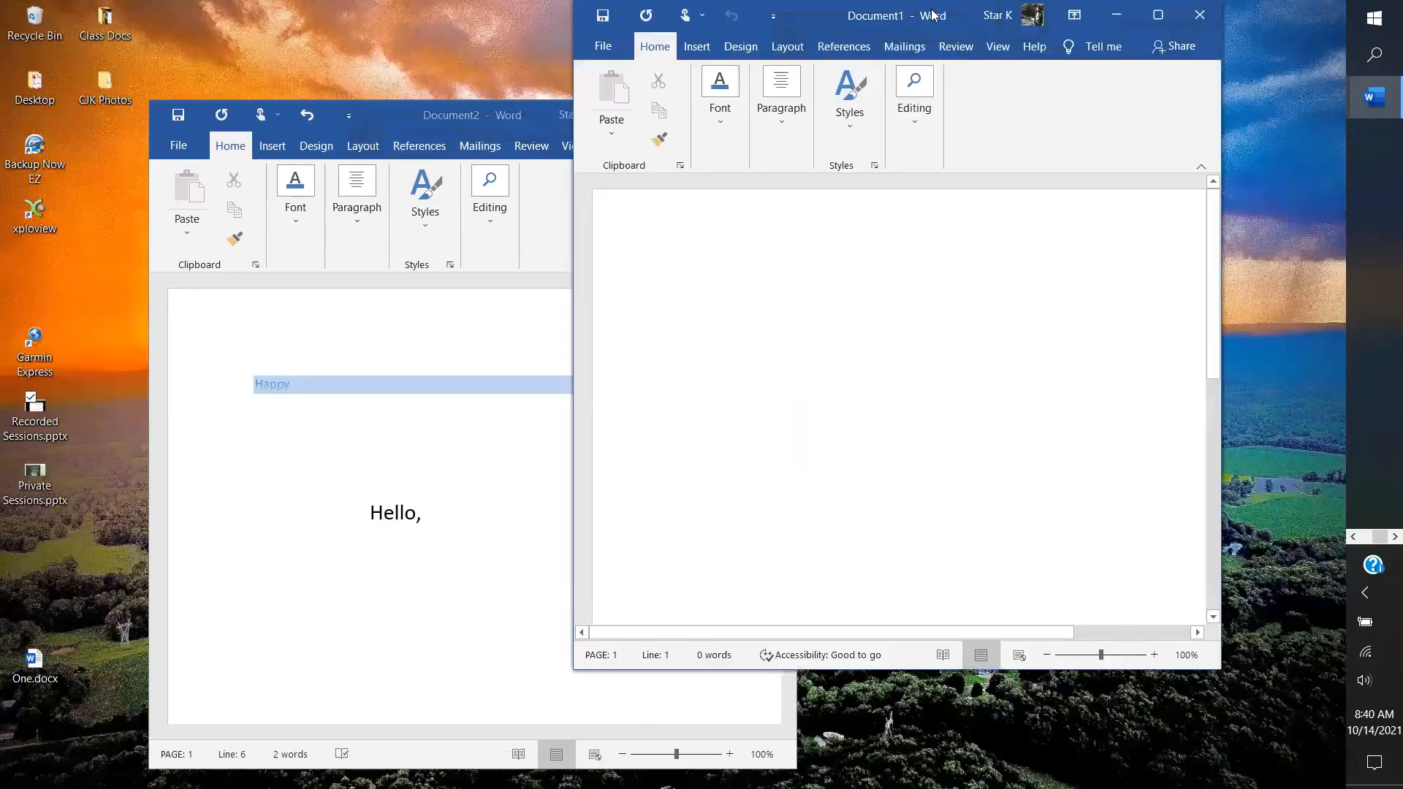
Step: Maximize the Document2 window and minimize it, leaving Document1 on the desktop
{"action": "left_click", "coordinate": [322, 438]}
{"action": "left_click", "coordinate": [733, 114]}
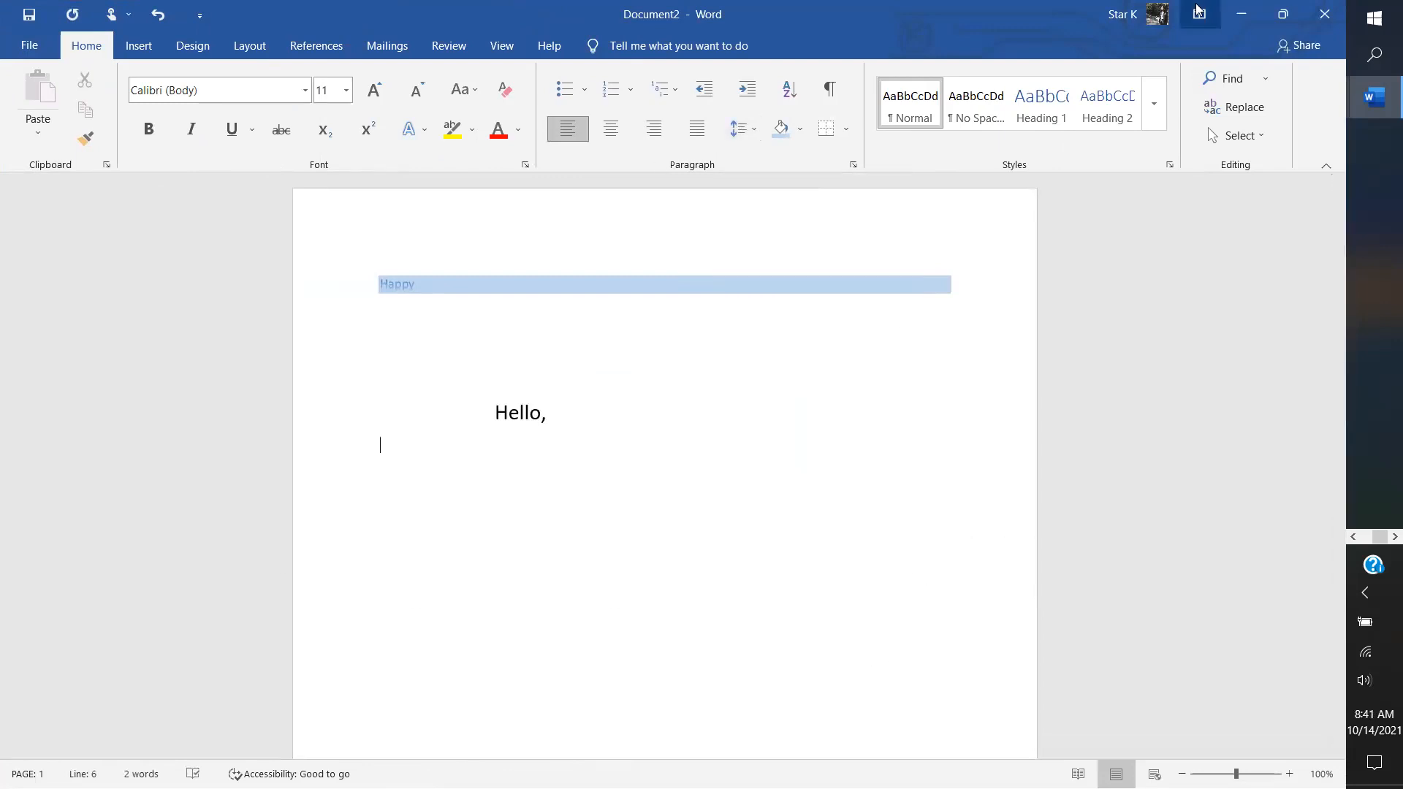
{"action": "left_click", "coordinate": [1241, 9]}
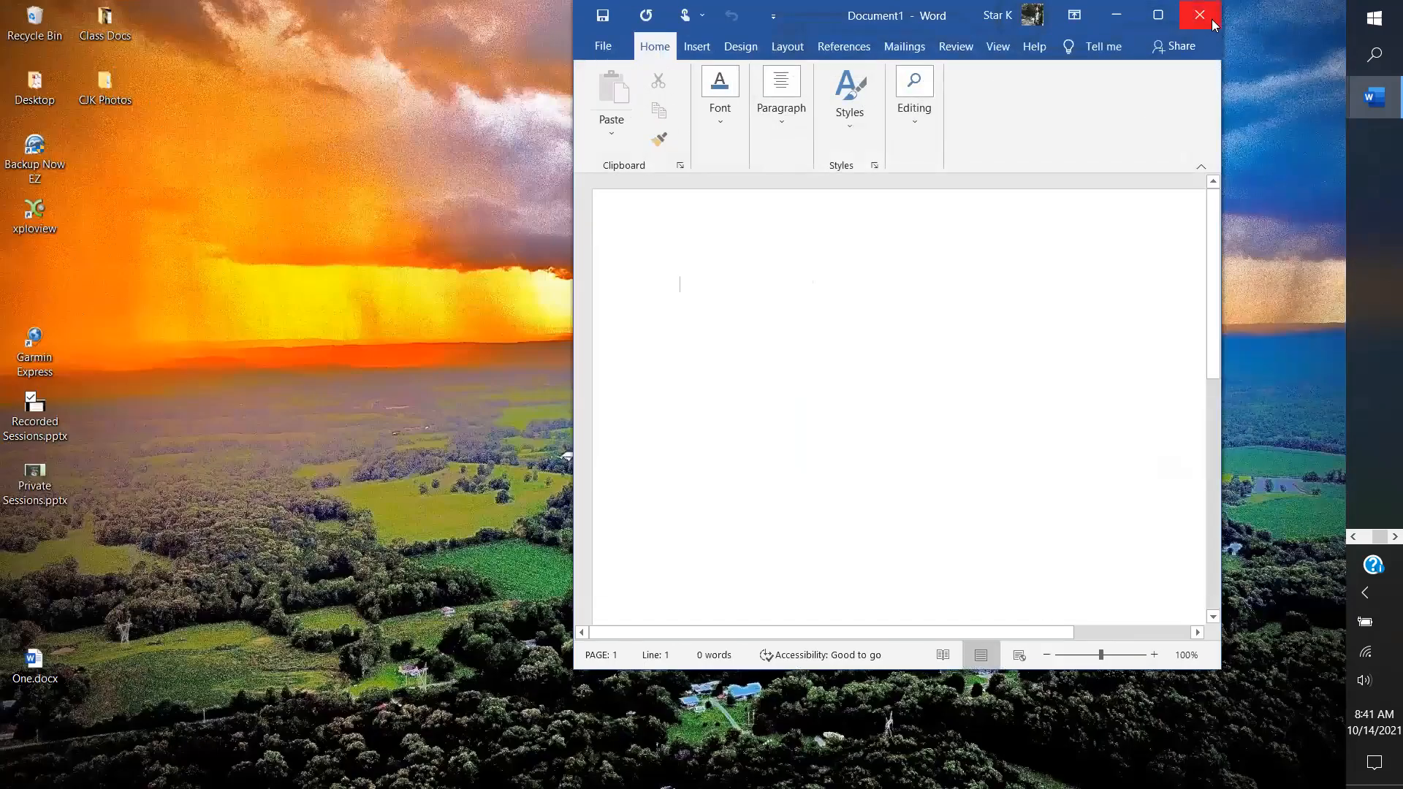
Step: Close the Document1 window and bring the minimized Document2 back on screen
{"action": "left_click", "coordinate": [1209, 18]}
{"action": "left_click", "coordinate": [1369, 105]}
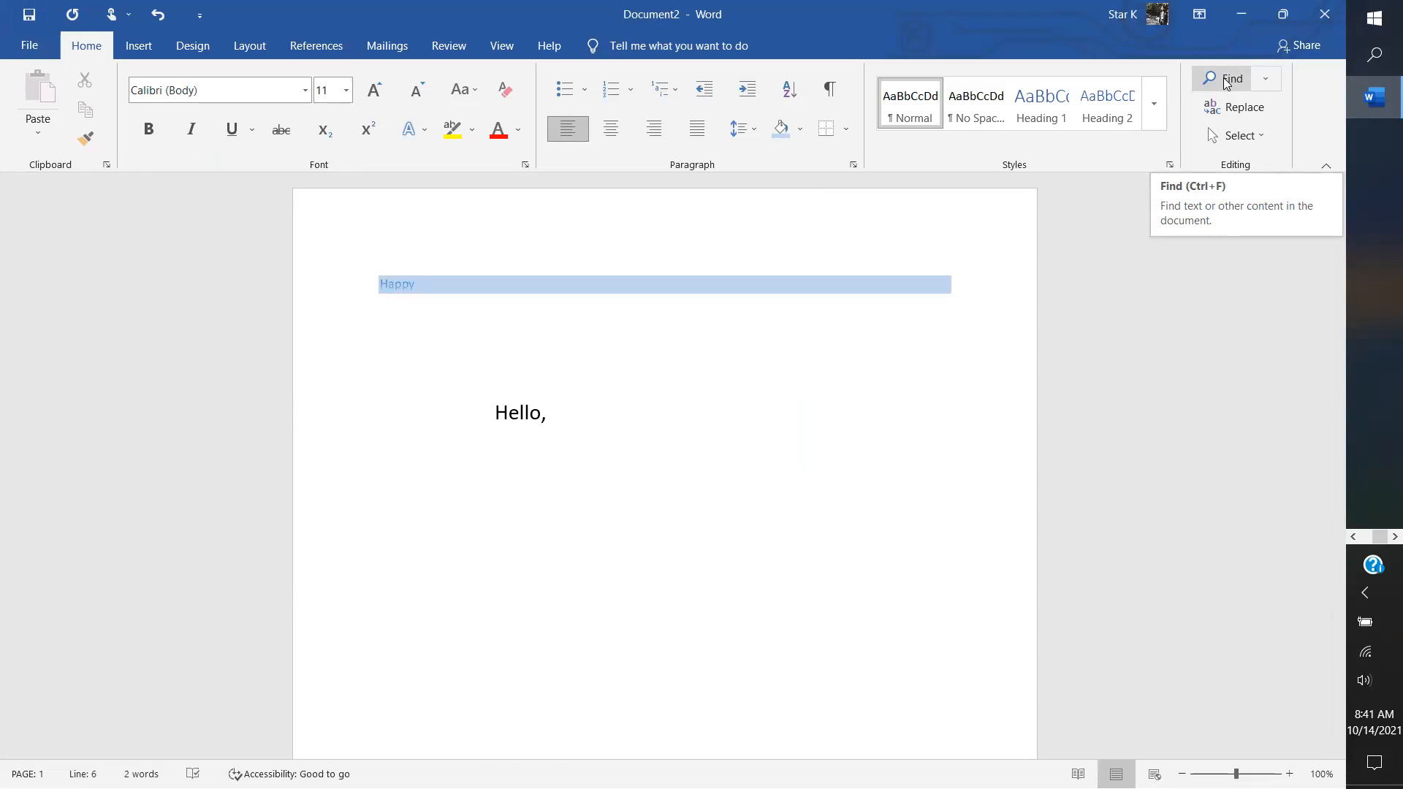
Step: Open Advanced Find, look at its Find and Go To options, and close the Find and Replace dialog
{"action": "left_click", "coordinate": [1263, 81]}
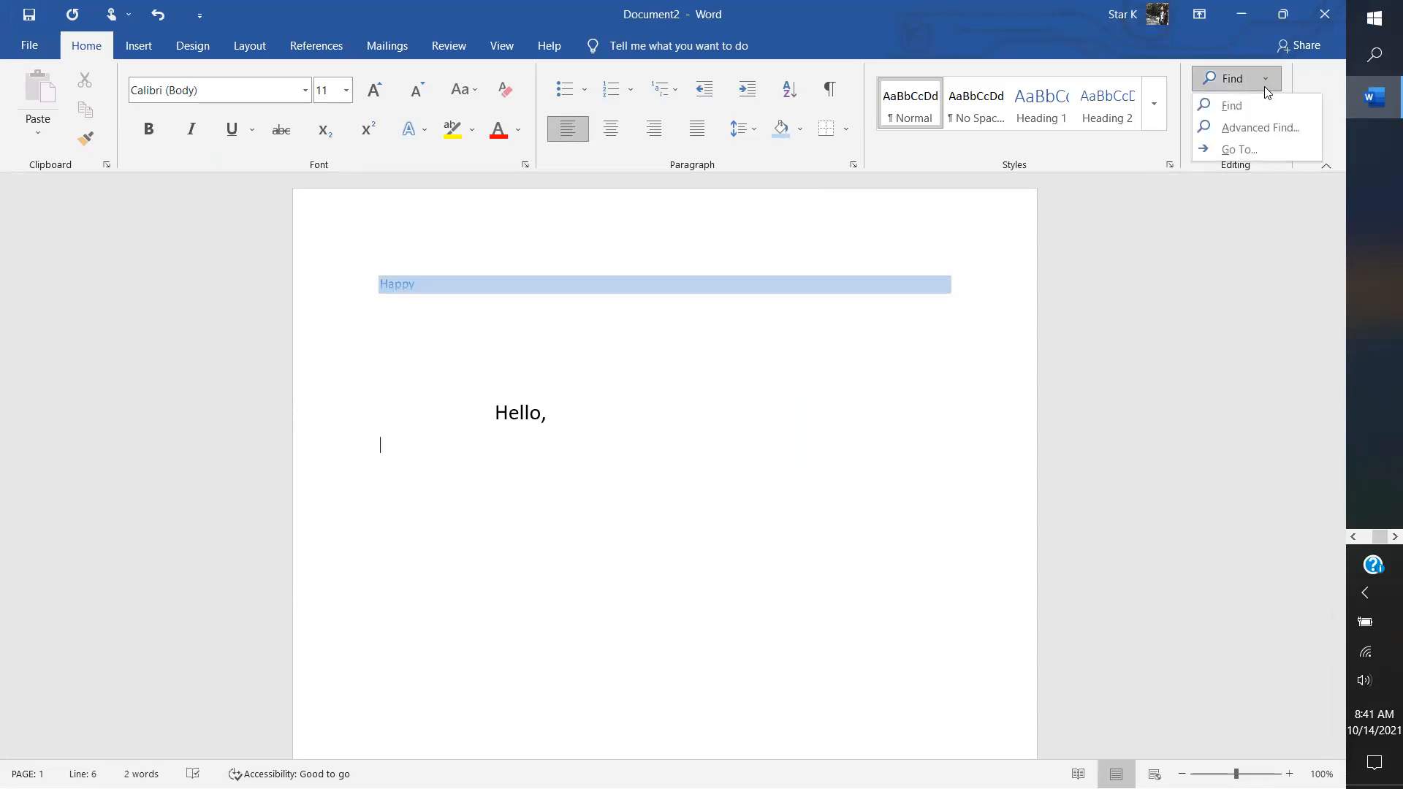
{"action": "left_click", "coordinate": [1255, 128]}
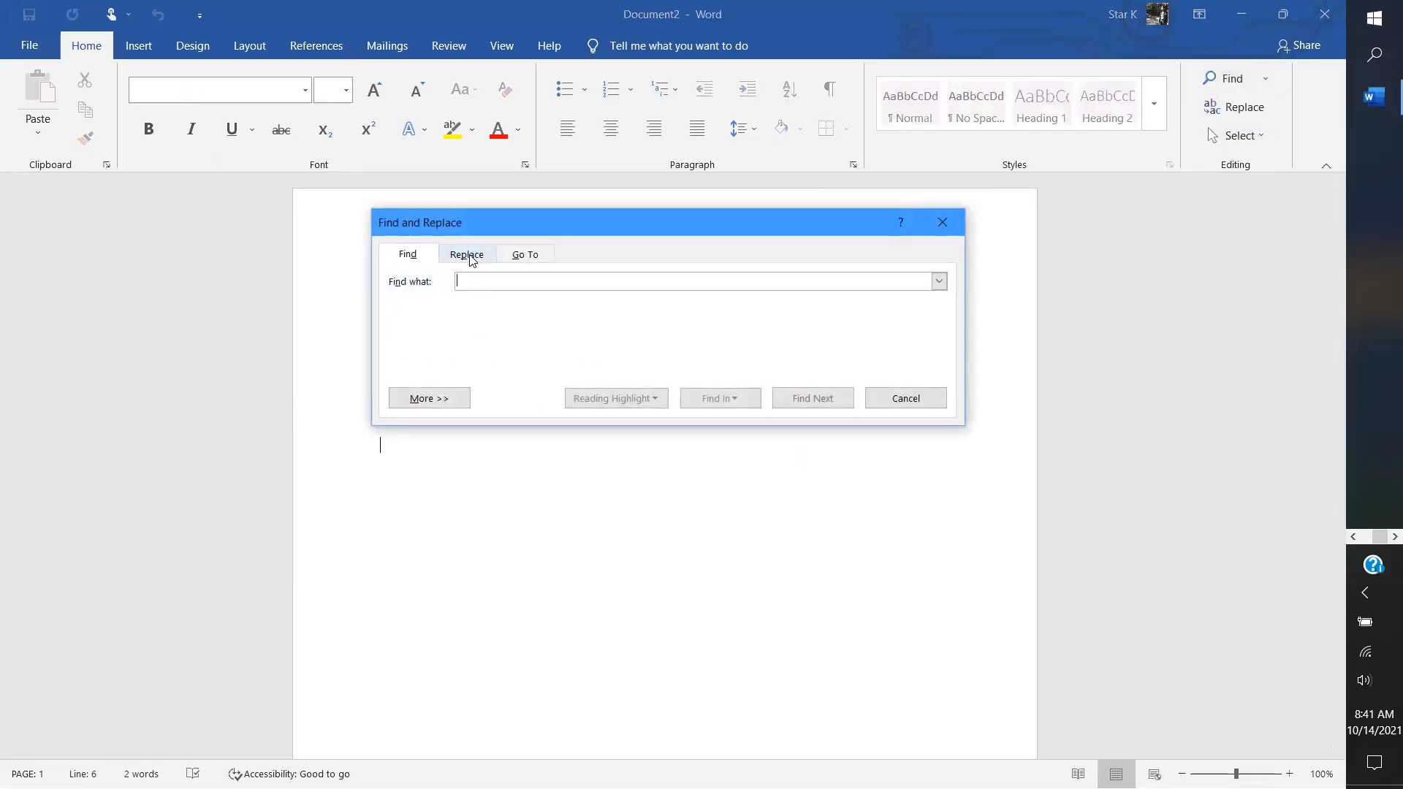
{"action": "left_click", "coordinate": [518, 257]}
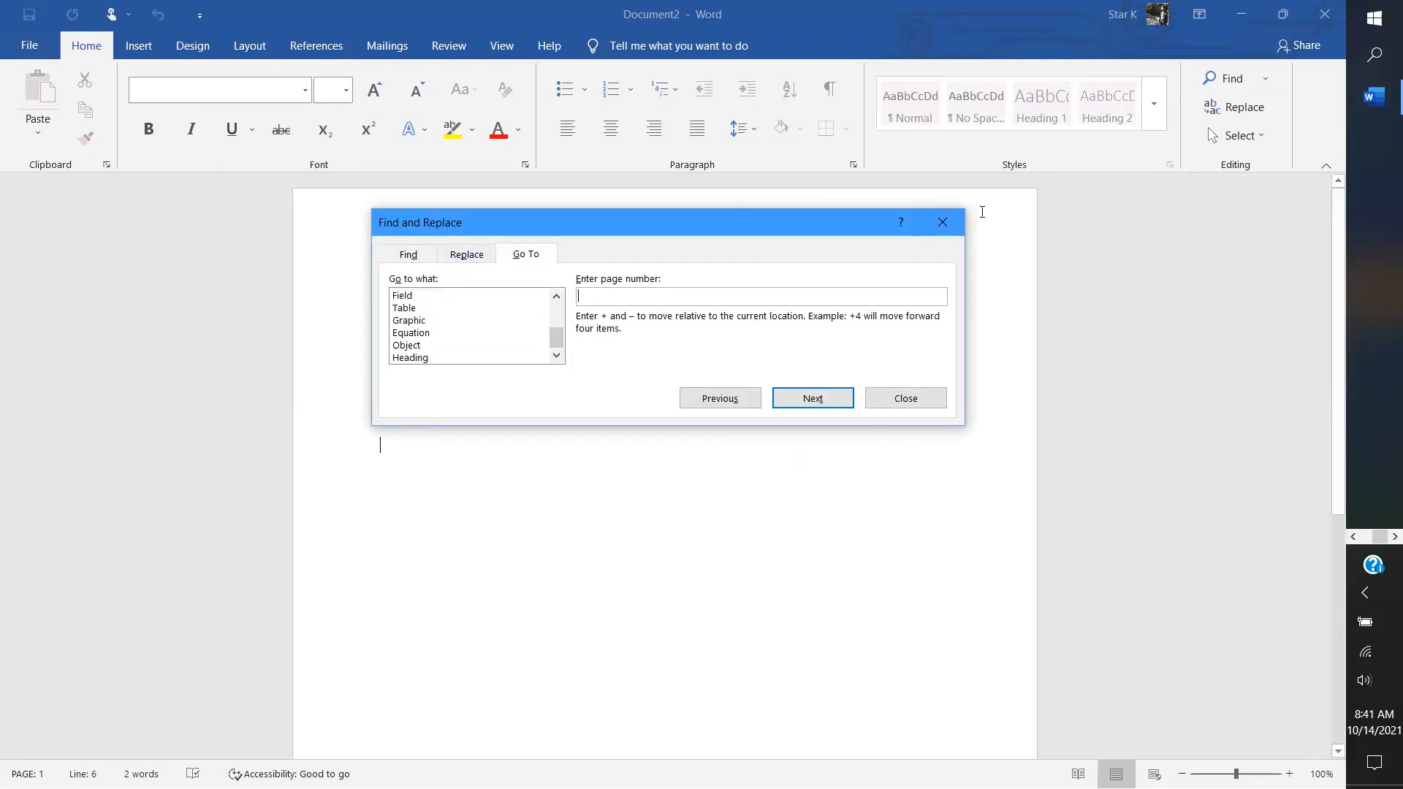
{"action": "left_click", "coordinate": [942, 222]}
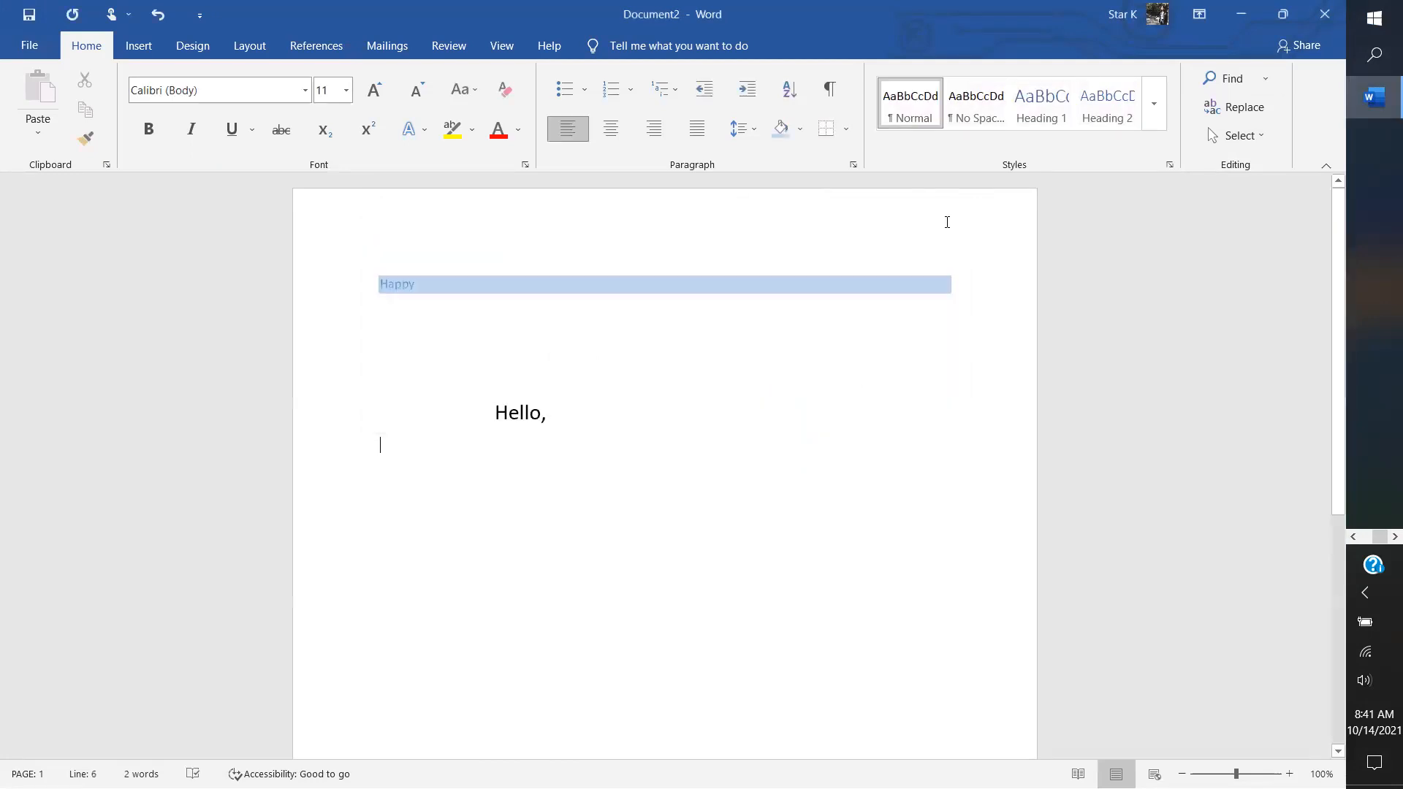
Step: Open the Navigation pane with the Find command and resize the pane to be narrower
{"action": "left_click", "coordinate": [1227, 82]}
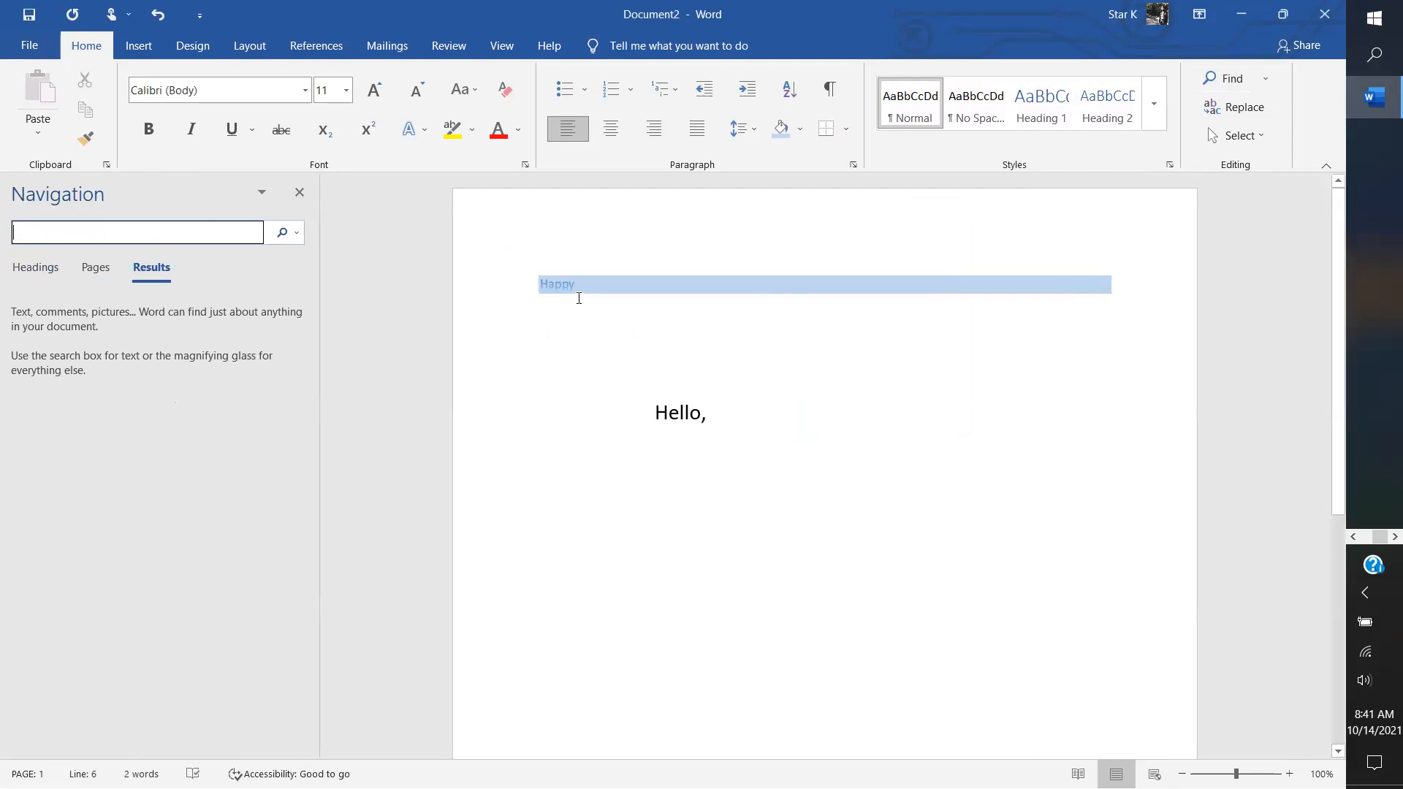
{"action": "left_click", "coordinate": [261, 193]}
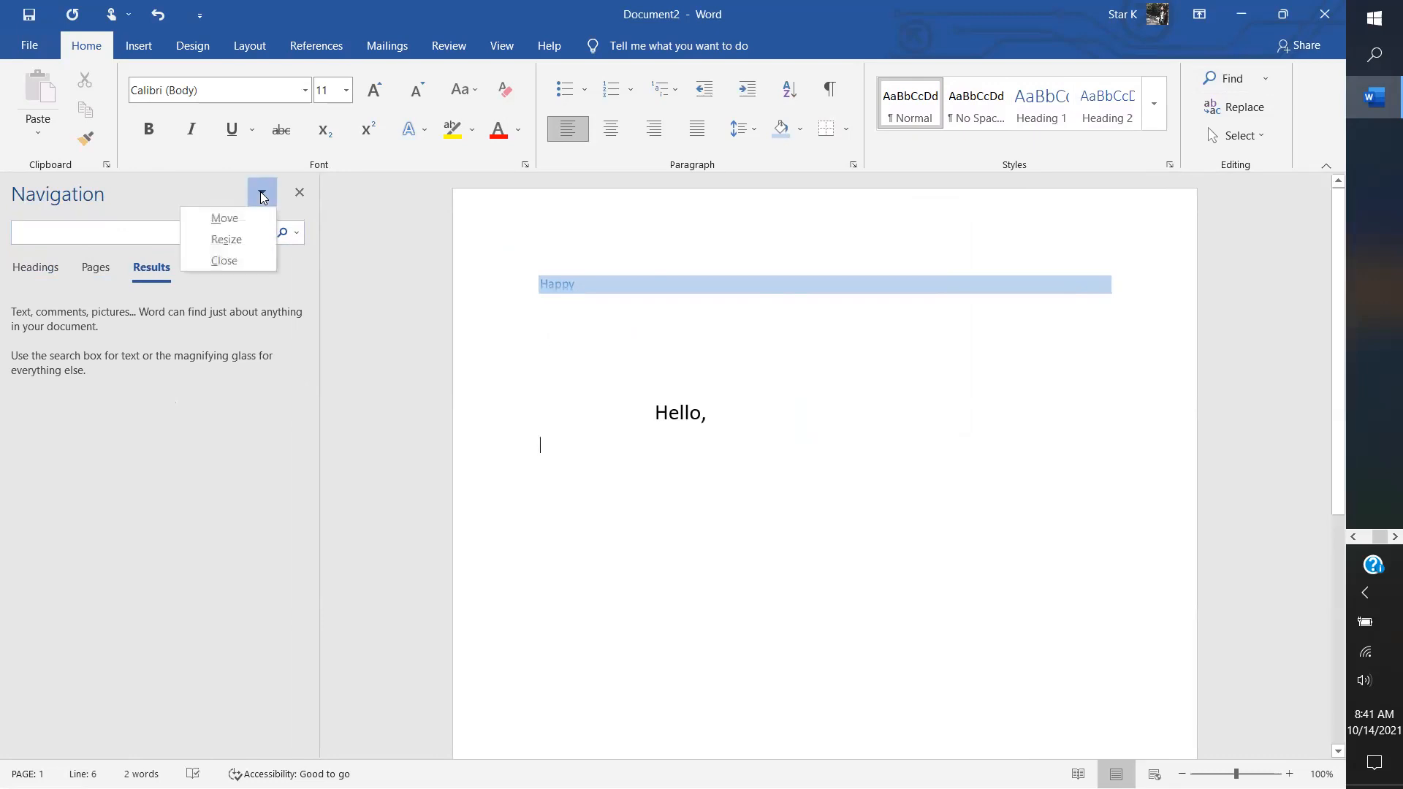
{"action": "left_click", "coordinate": [226, 239]}
{"action": "left_click_drag", "start_coordinate": [320, 465], "coordinate": [201, 504]}
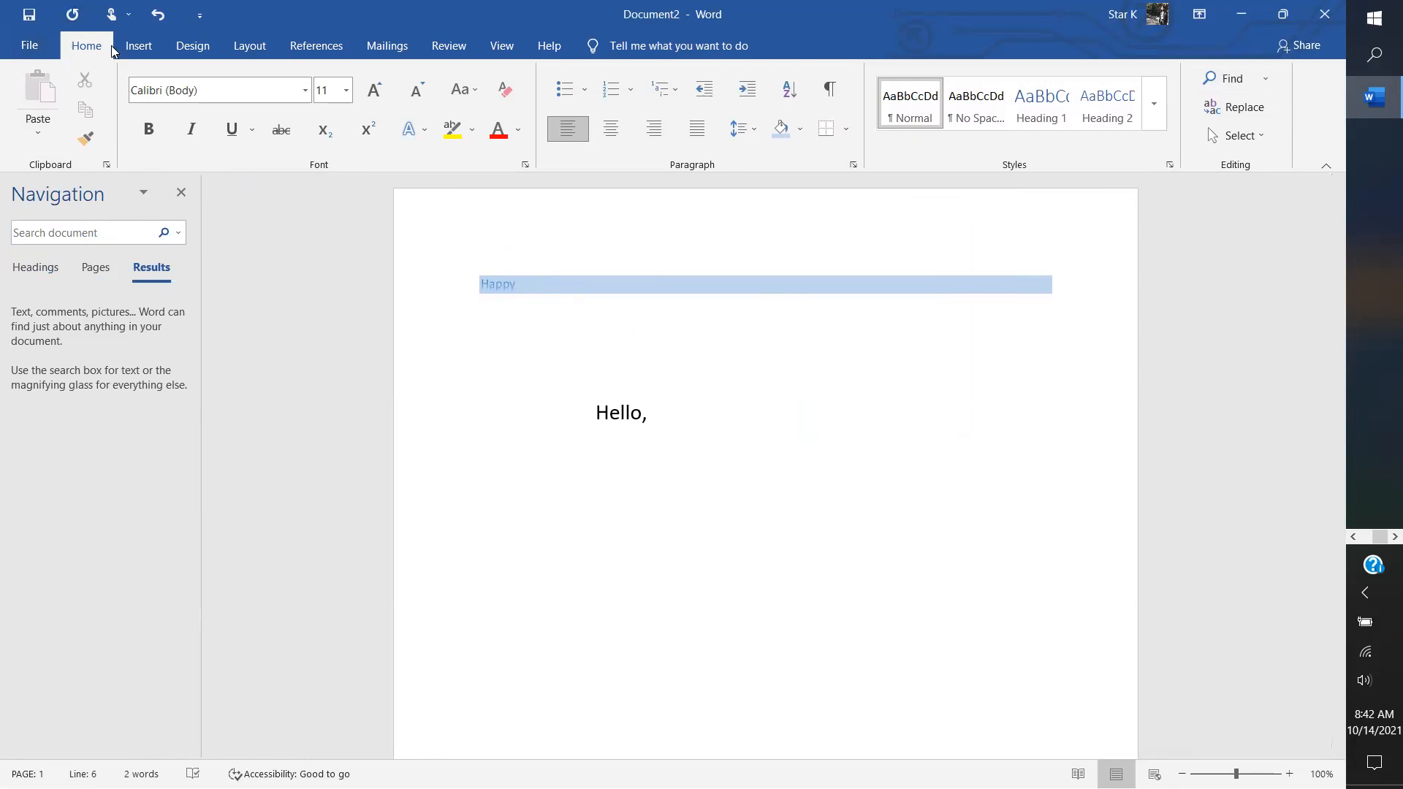
Step: Show the Design commands and the Layout commands on the ribbon
{"action": "left_click", "coordinate": [195, 42]}
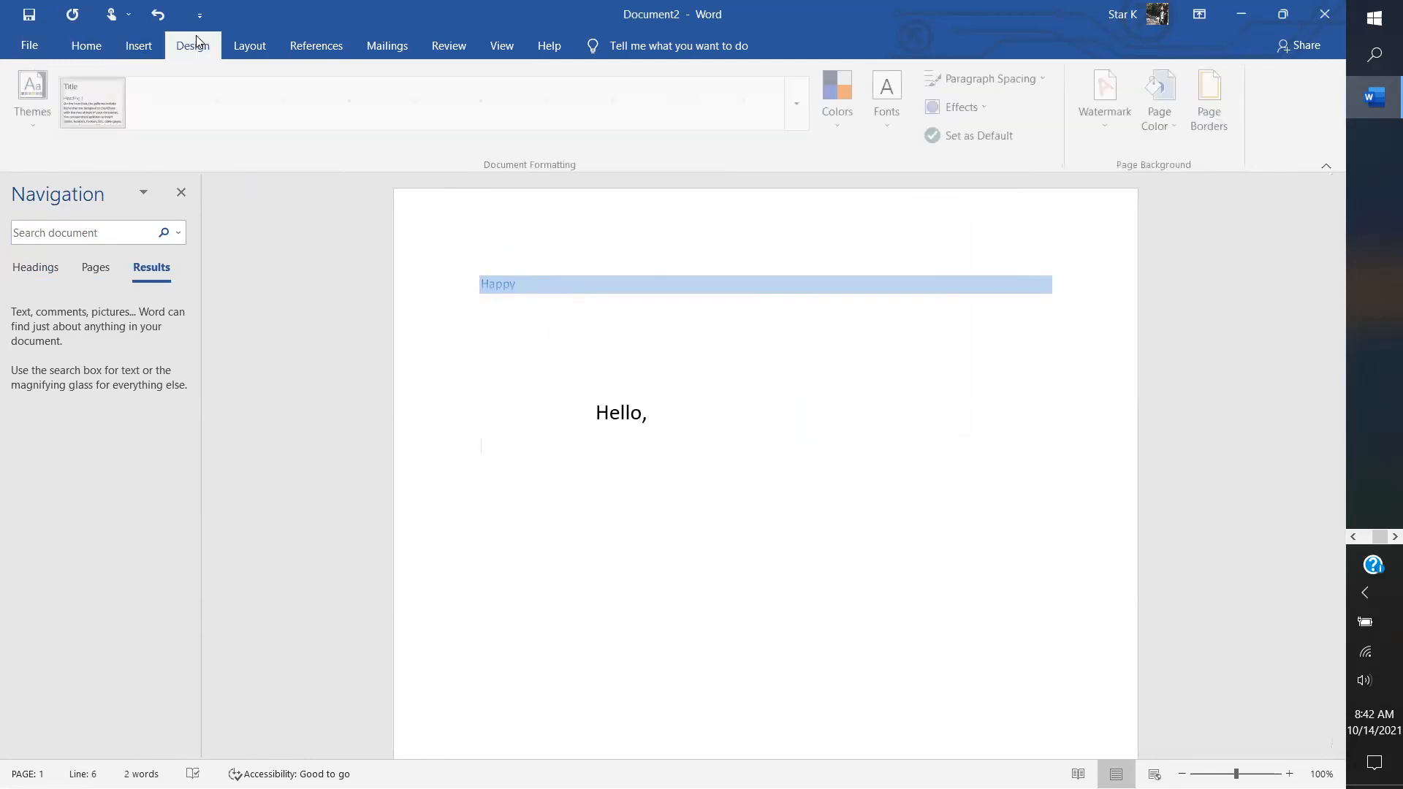
{"action": "left_click", "coordinate": [265, 54]}
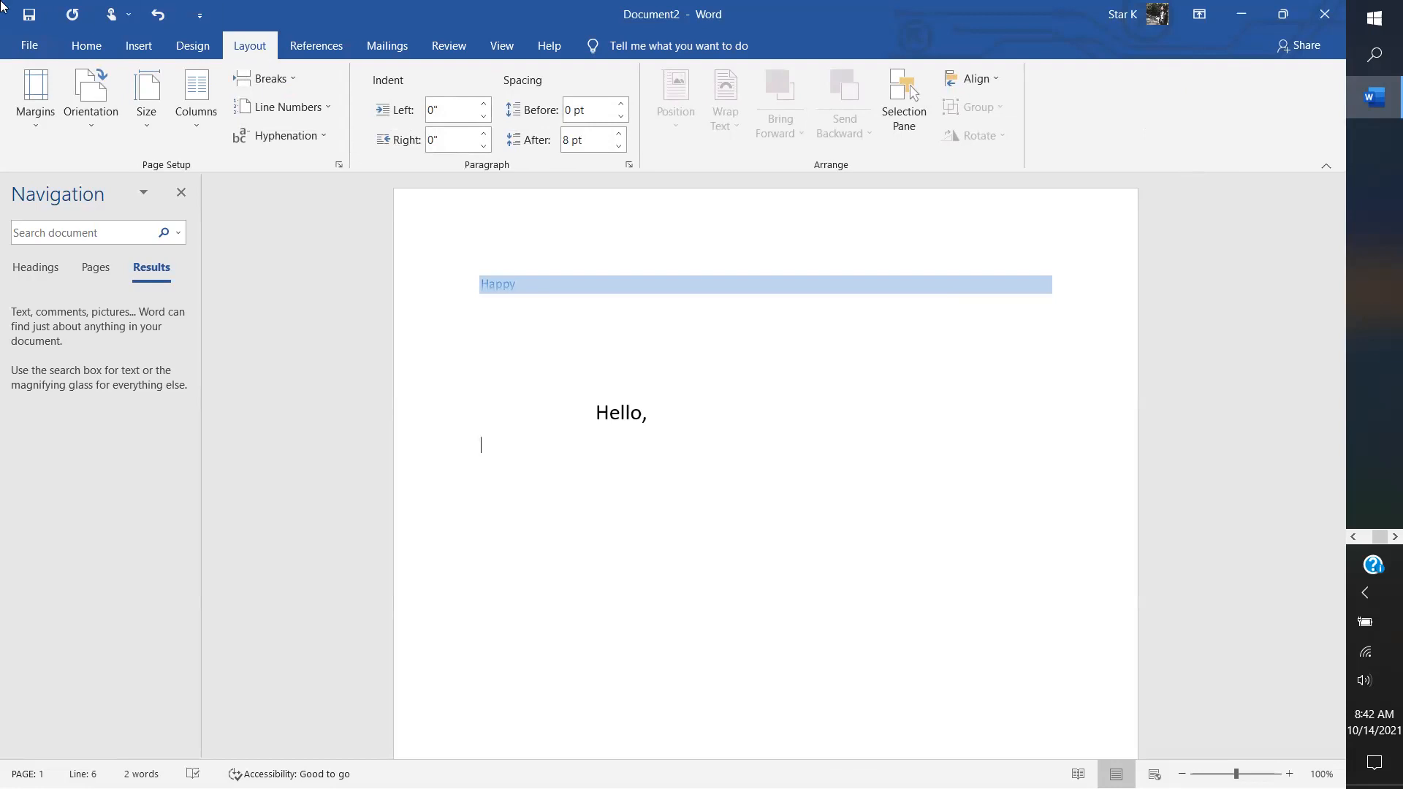
Step: Open the document's Info page and review its author details and Protect Document options
{"action": "left_click", "coordinate": [35, 44]}
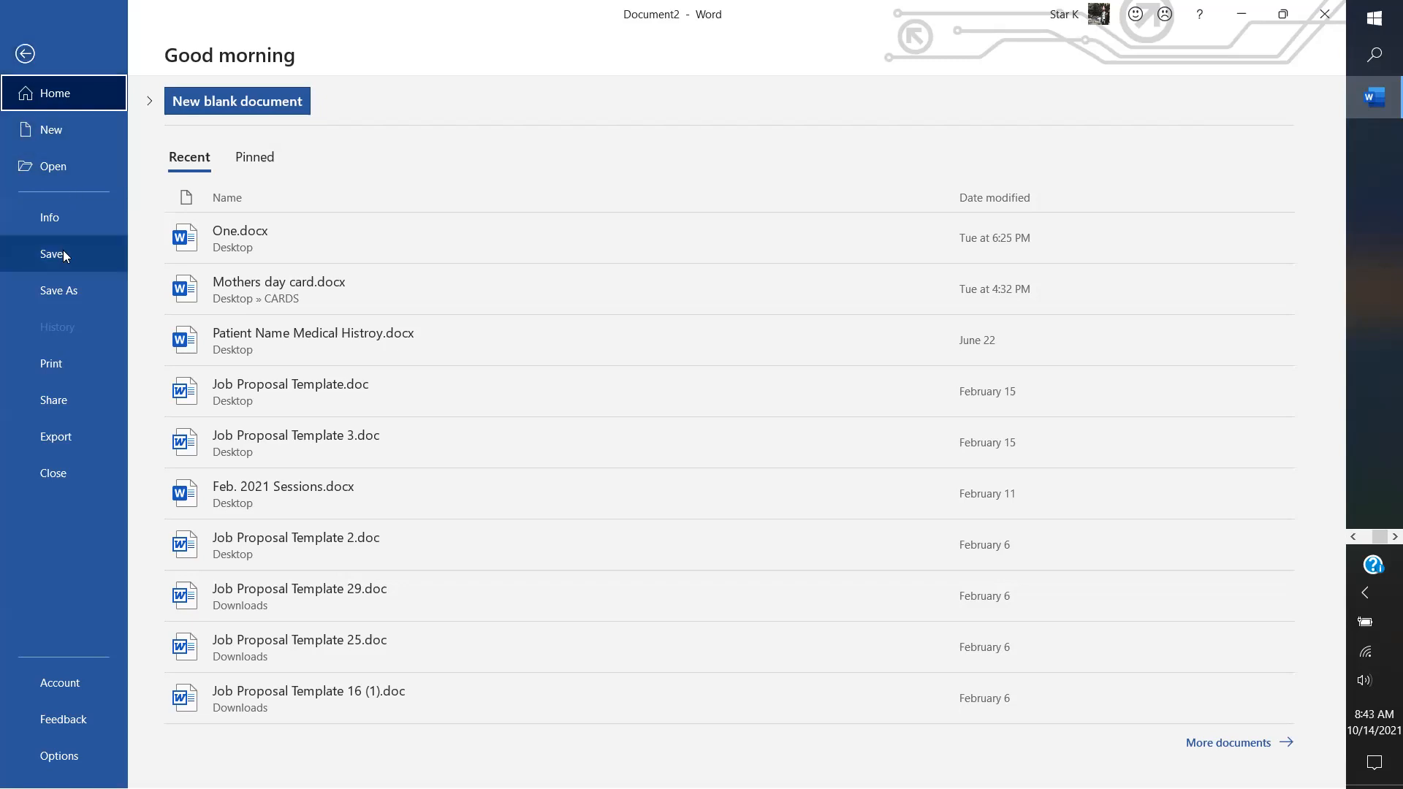
{"action": "left_click", "coordinate": [62, 226]}
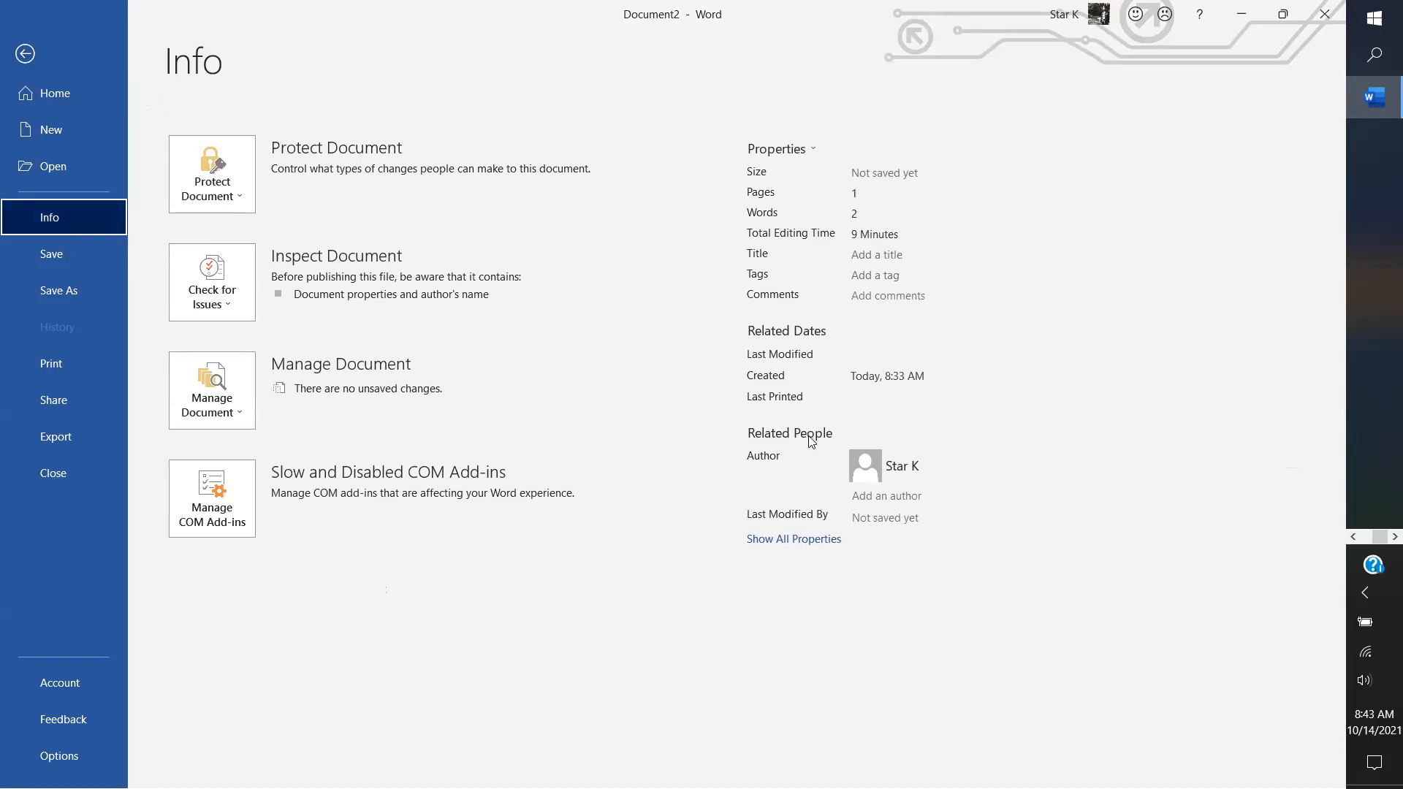
{"action": "left_click", "coordinate": [905, 476]}
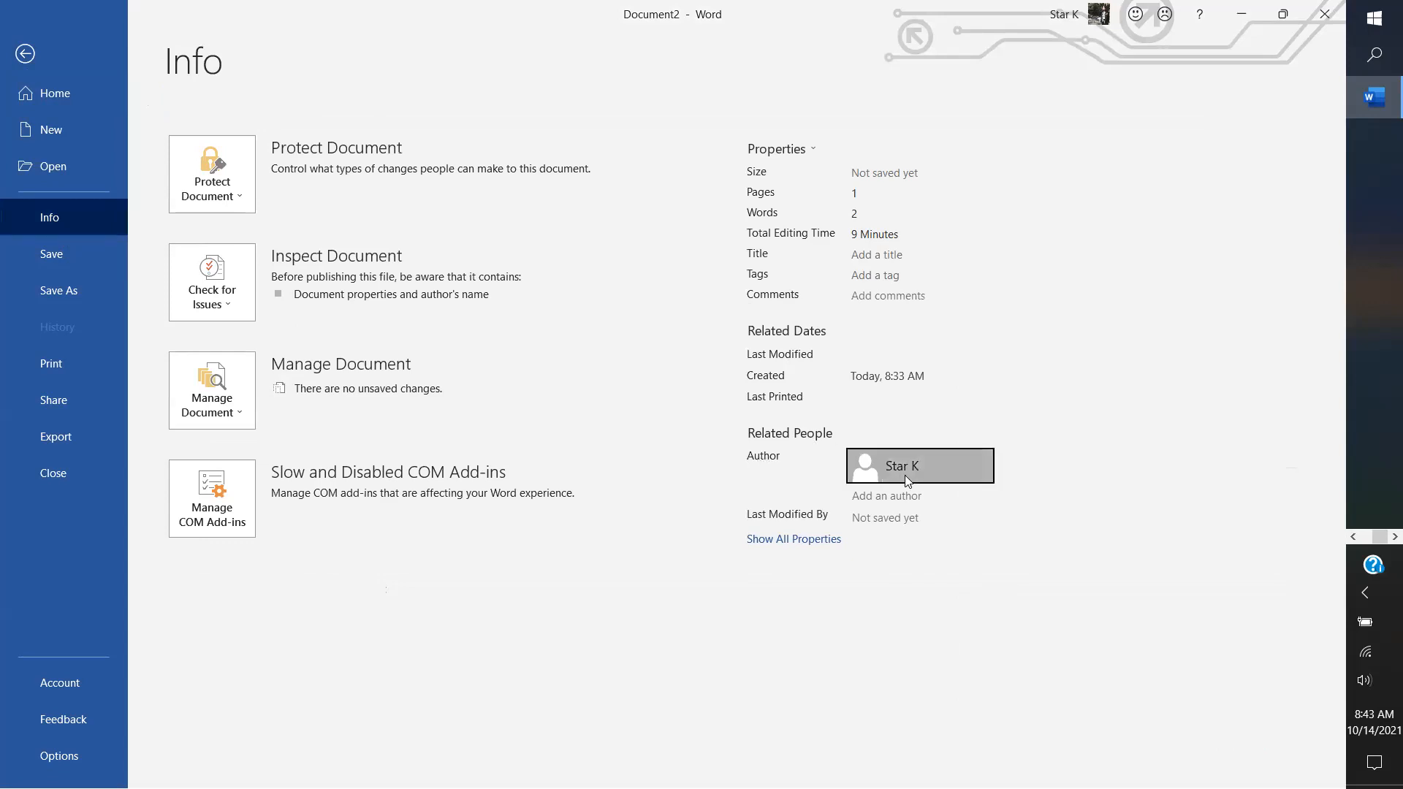
{"action": "mouse_move", "coordinate": [905, 475]}
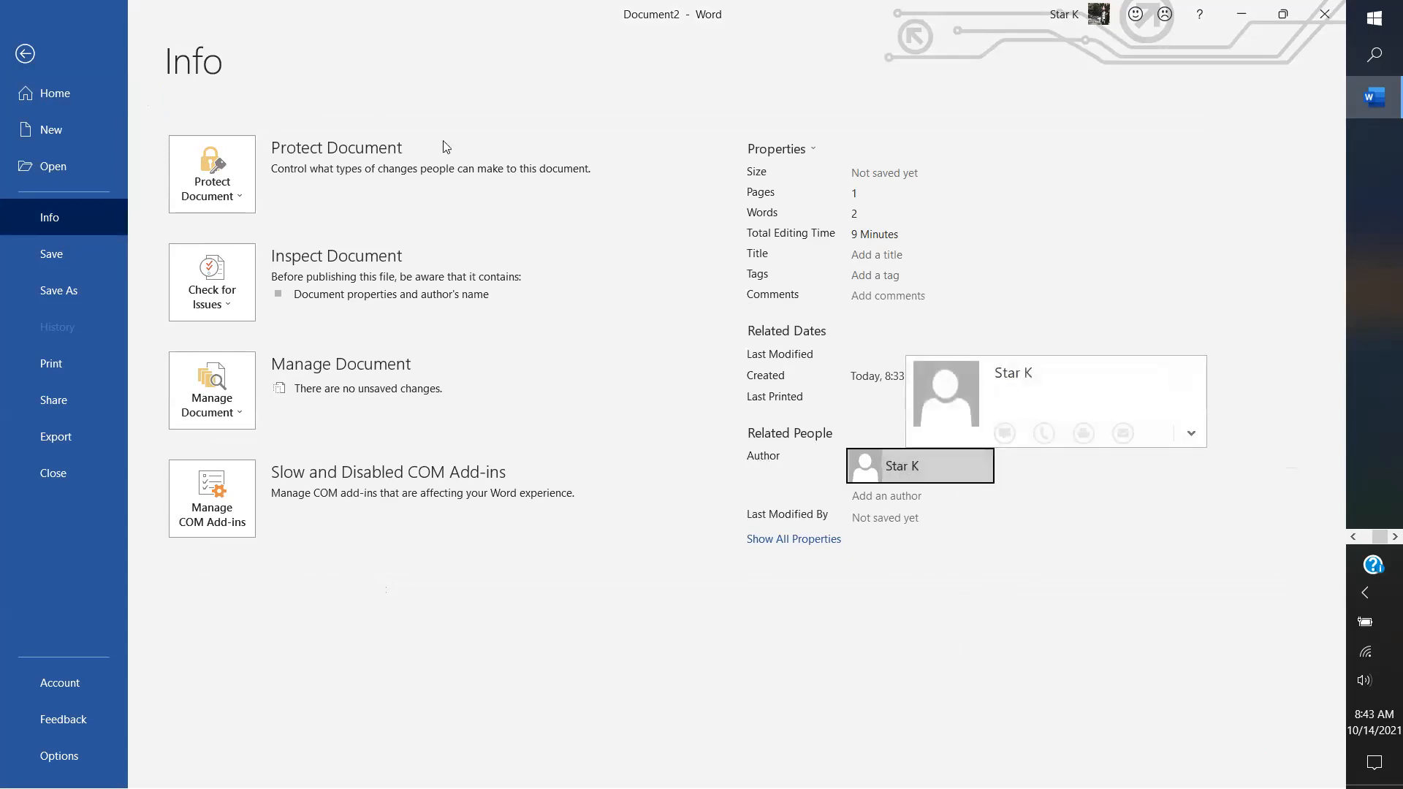
{"action": "left_click", "coordinate": [334, 146]}
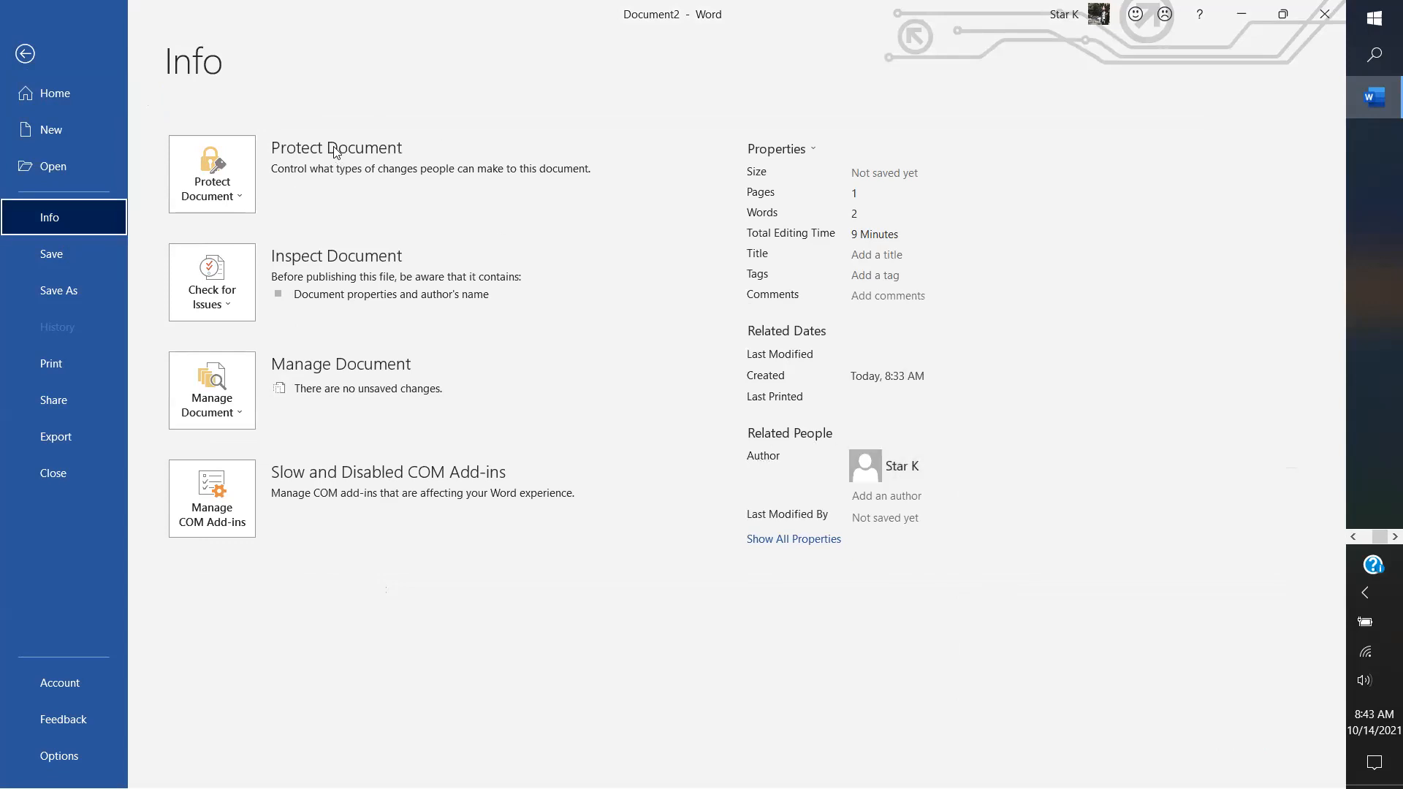
{"action": "left_click", "coordinate": [235, 194]}
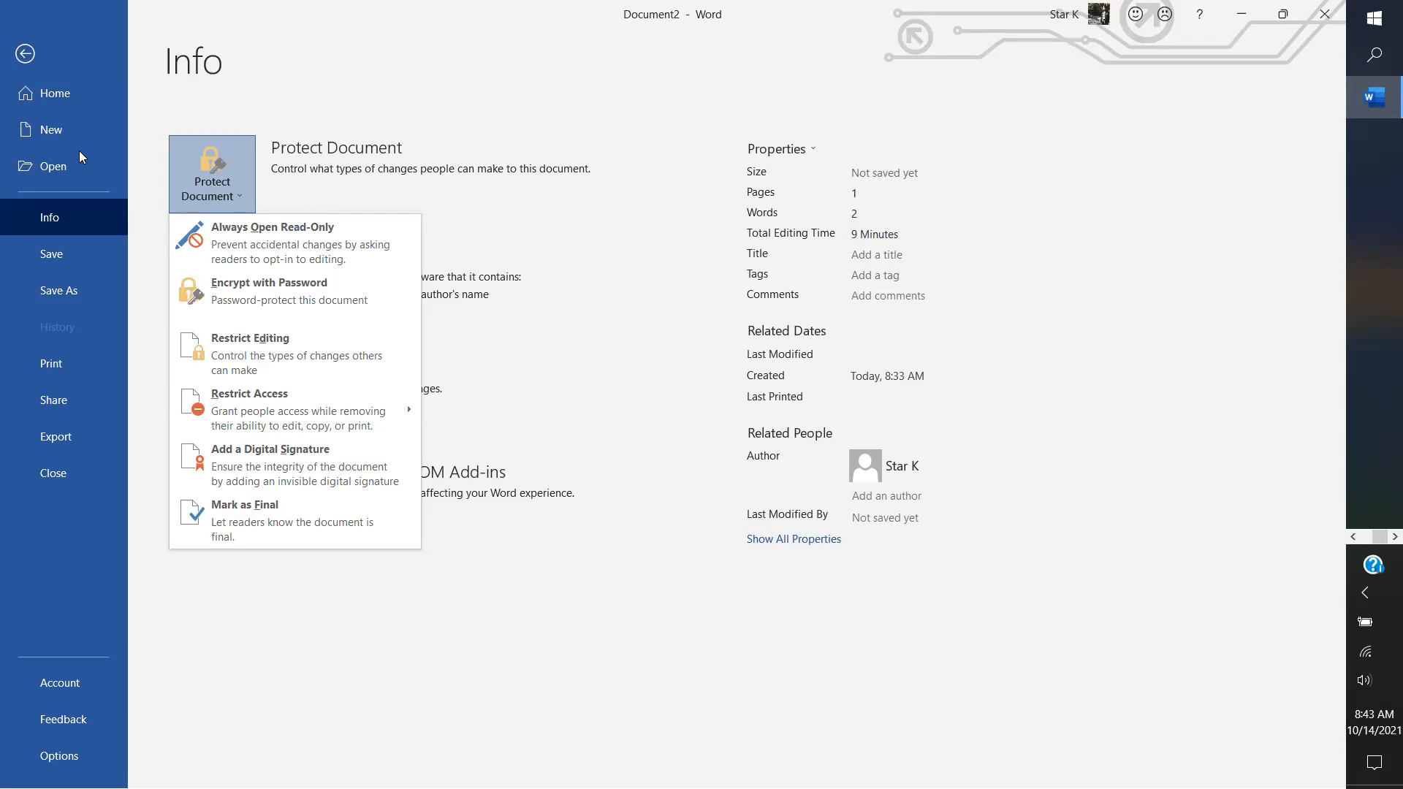
Step: Review the save locations offered for the unsaved document and its print settings with preview
{"action": "left_click", "coordinate": [52, 253]}
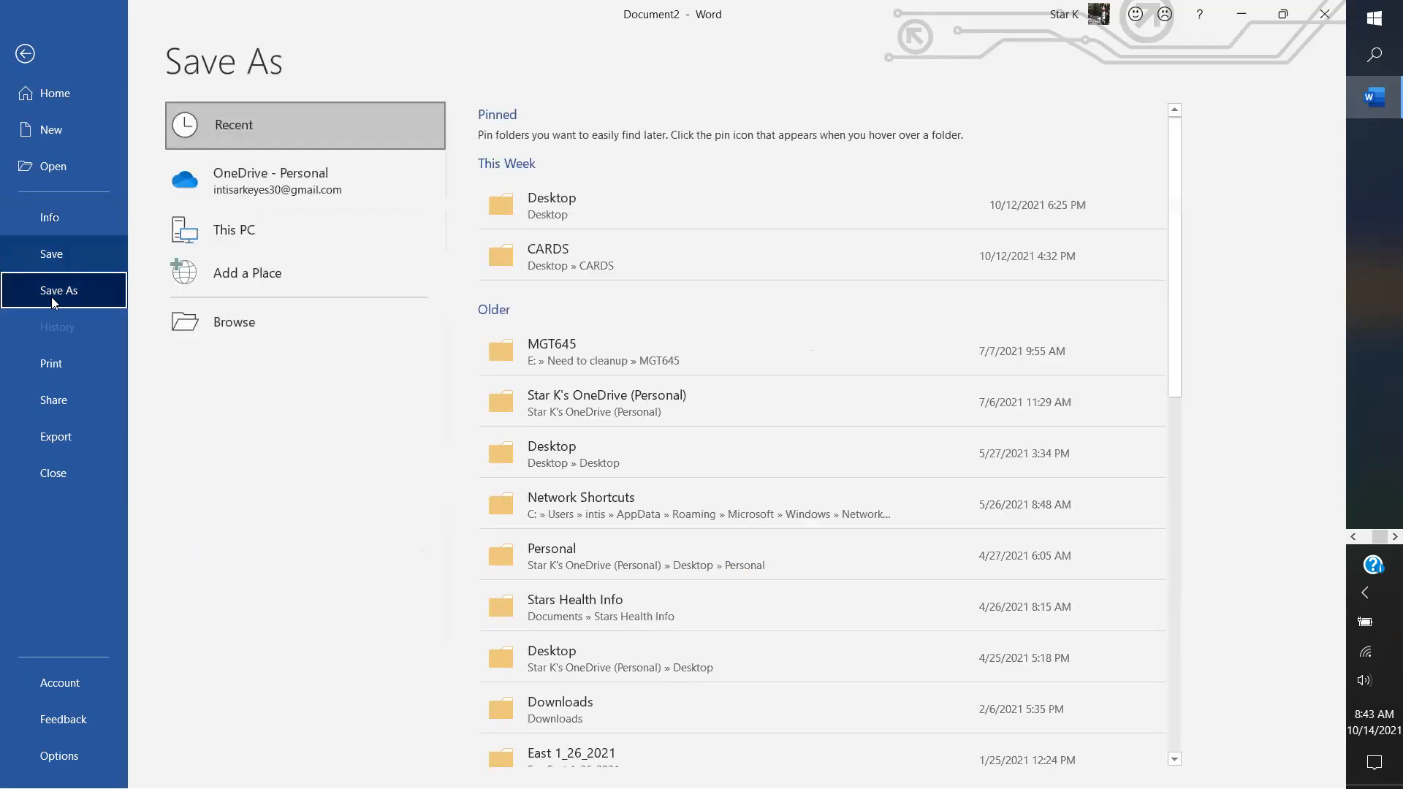
{"action": "left_click", "coordinate": [63, 252]}
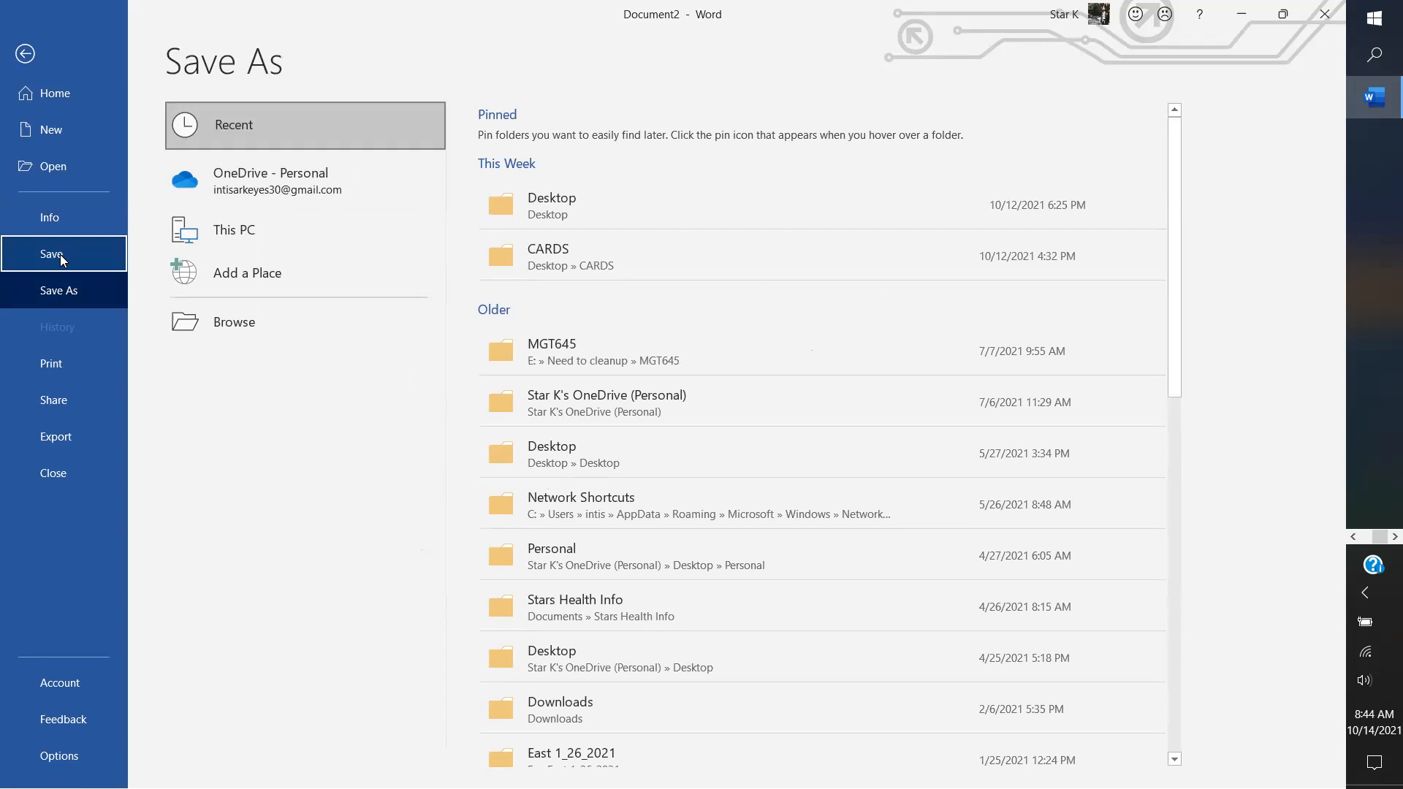
{"action": "left_click", "coordinate": [59, 247]}
{"action": "left_click", "coordinate": [58, 377]}
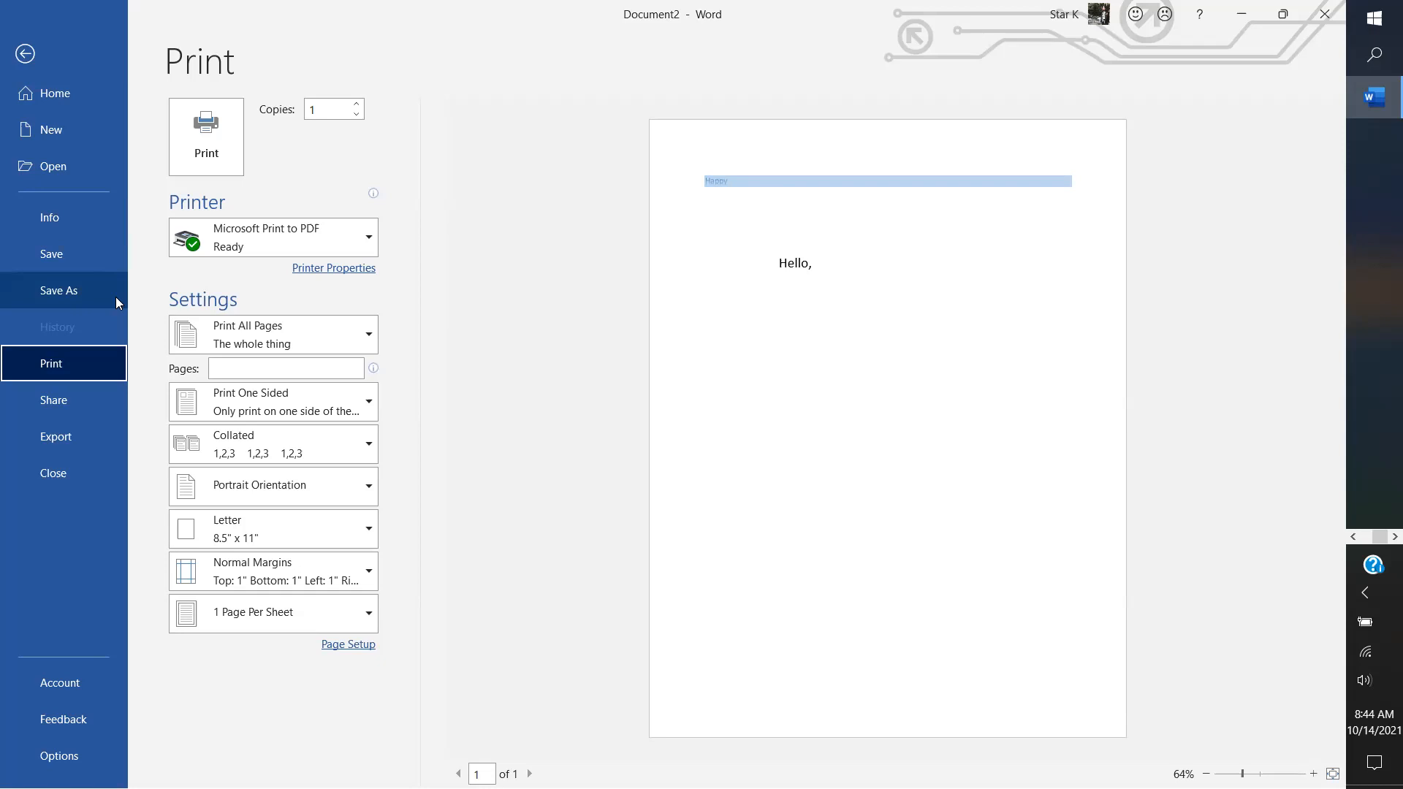
Step: Start Save As, browse to the Desktop as the save location, and select the CARDS folder there
{"action": "left_click", "coordinate": [62, 297]}
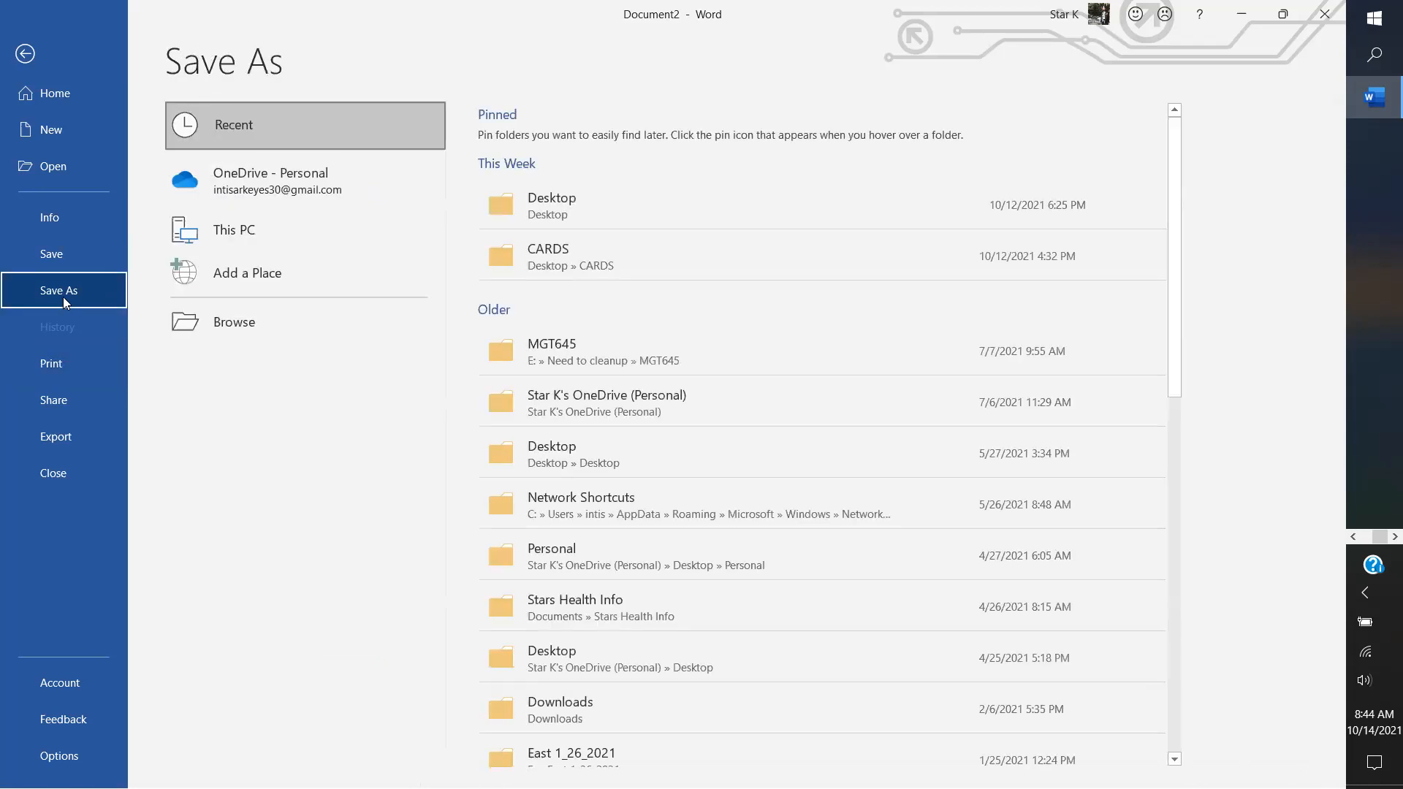
{"action": "left_click", "coordinate": [206, 313]}
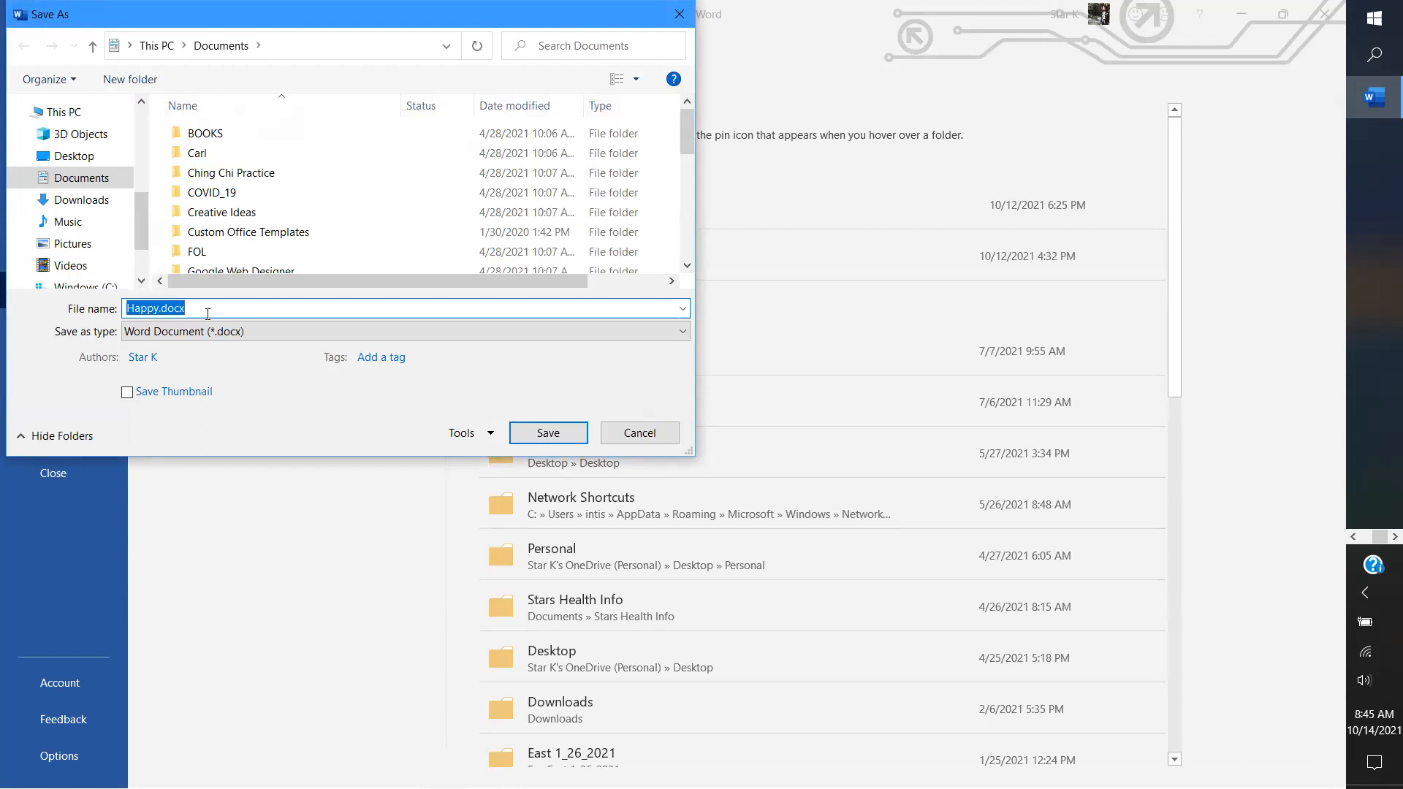
{"action": "left_click", "coordinate": [104, 156]}
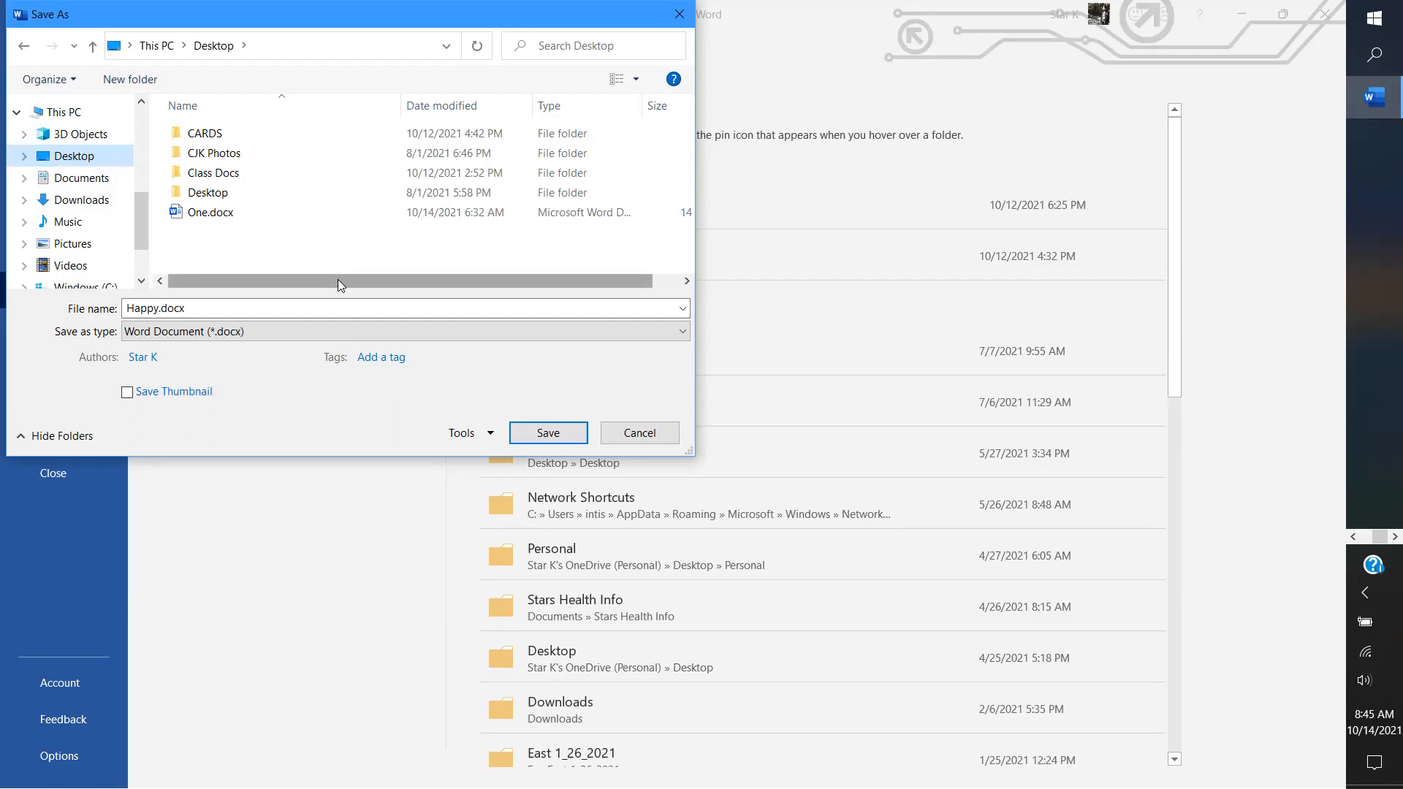
{"action": "left_click", "coordinate": [199, 134]}
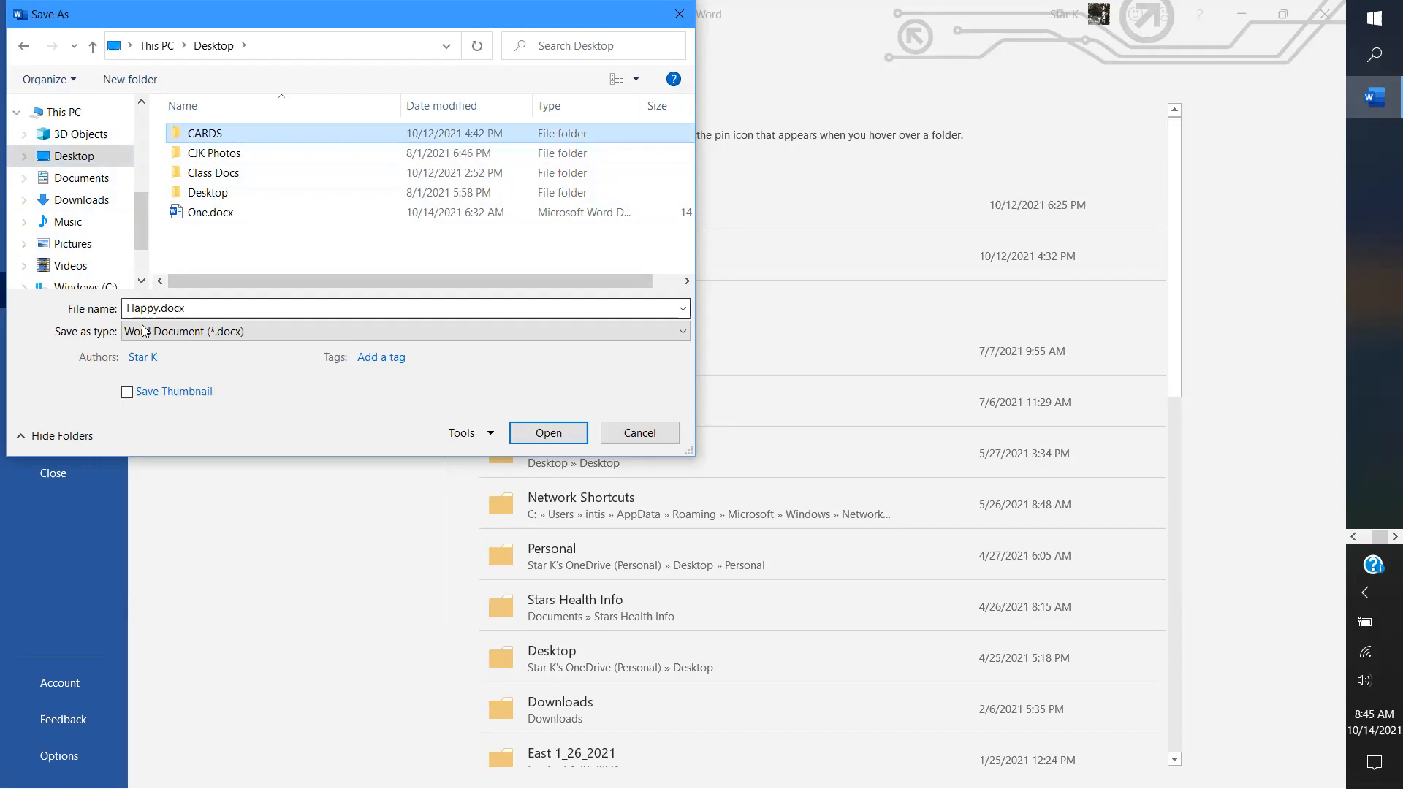
Step: Set the file name to "Mommy Day.docx" in the Save As dialog
{"action": "left_click", "coordinate": [128, 305]}
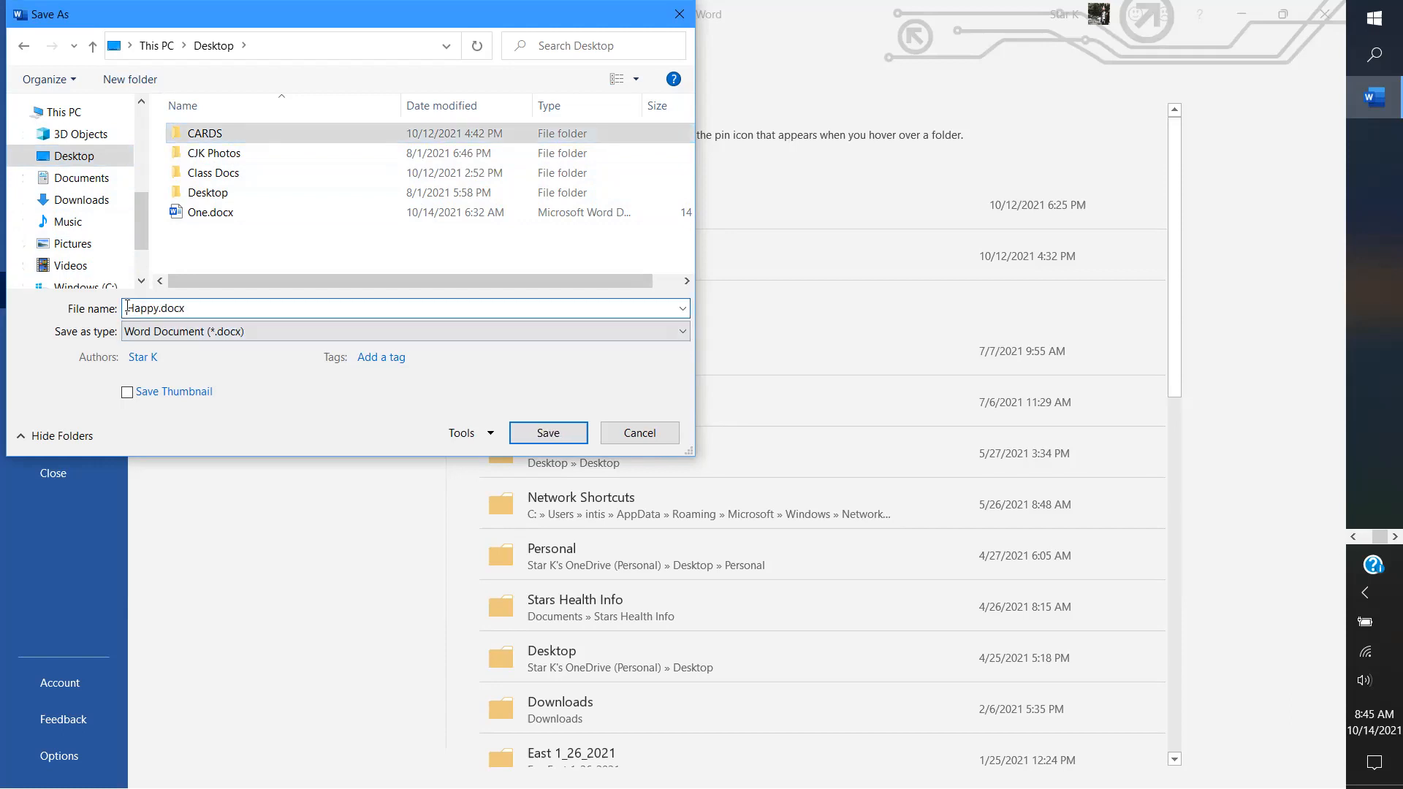
{"action": "type", "text": "Moth"}
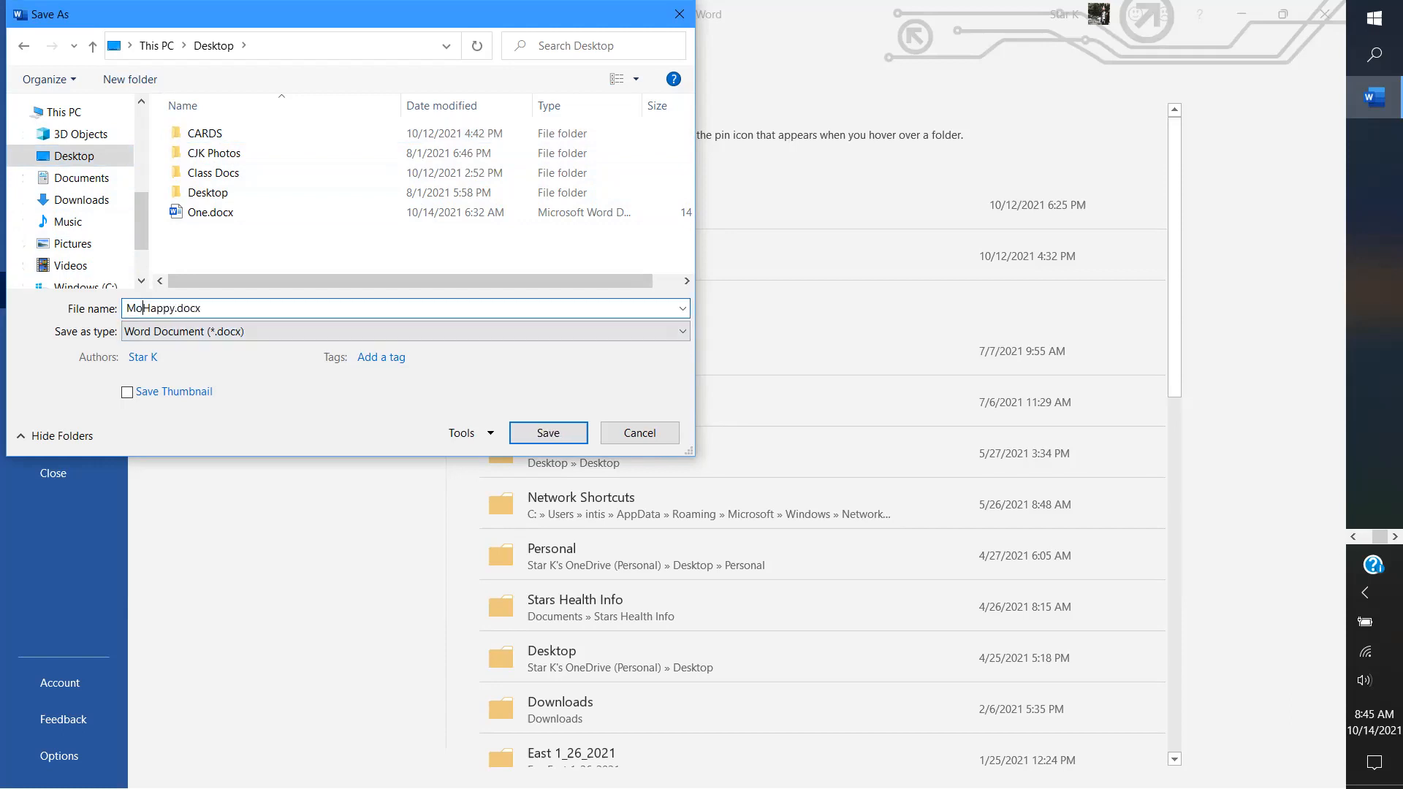
{"action": "key", "text": "BackSpace"}
{"action": "key", "text": "BackSpace"}
{"action": "type", "text": "mmy"}
{"action": "key", "text": "BackSpace"}
{"action": "key", "text": "BackSpace"}
{"action": "type", "text": "my"}
{"action": "key", "text": "BackSpace"}
{"action": "key", "text": "BackSpace"}
{"action": "key", "text": "BackSpace"}
{"action": "key", "text": "BackSpace"}
{"action": "key", "text": "BackSpace"}
{"action": "type", "text": "Day"}
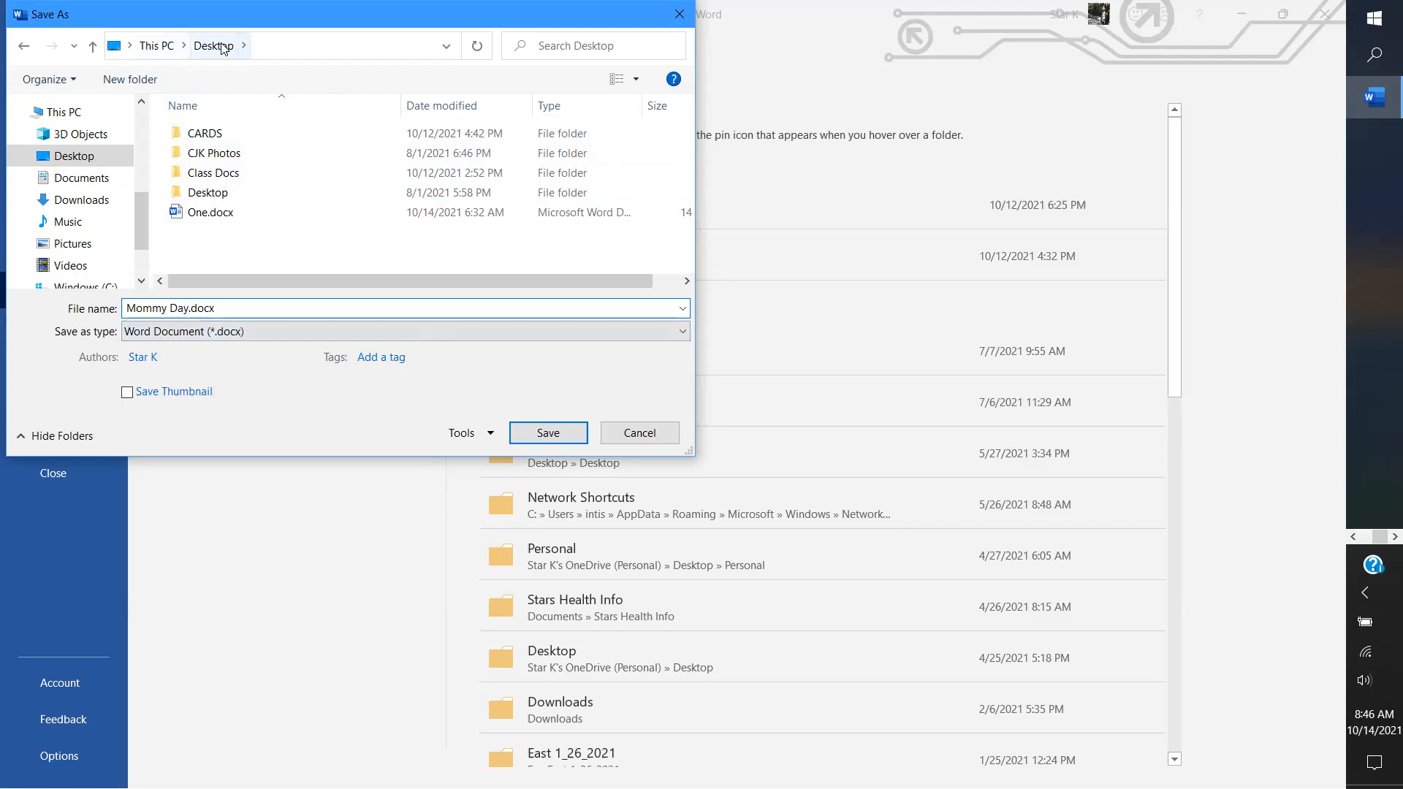
Step: Save the document in the CARDS folder on the Desktop and close the Navigation pane
{"action": "left_click", "coordinate": [205, 136]}
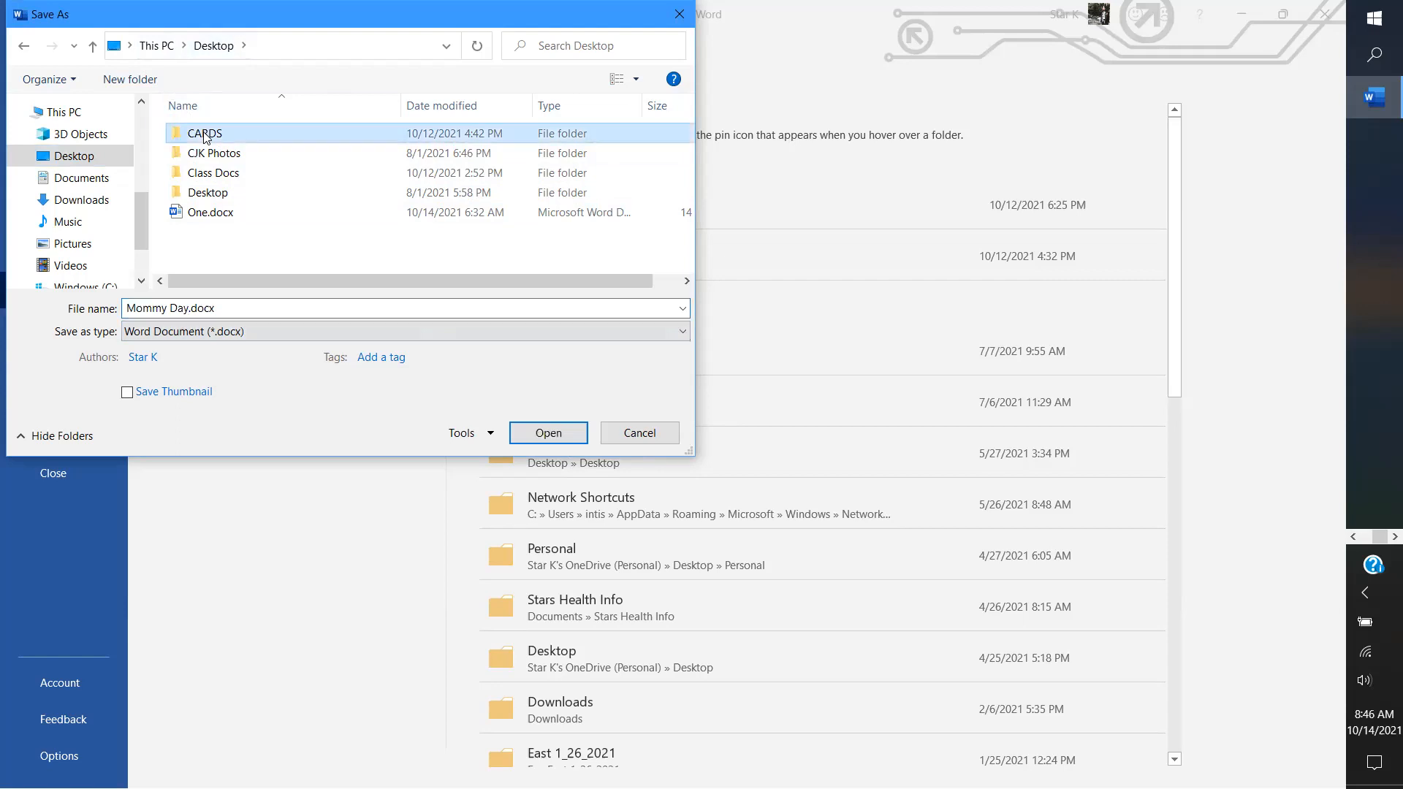
{"action": "double_click", "coordinate": [206, 136]}
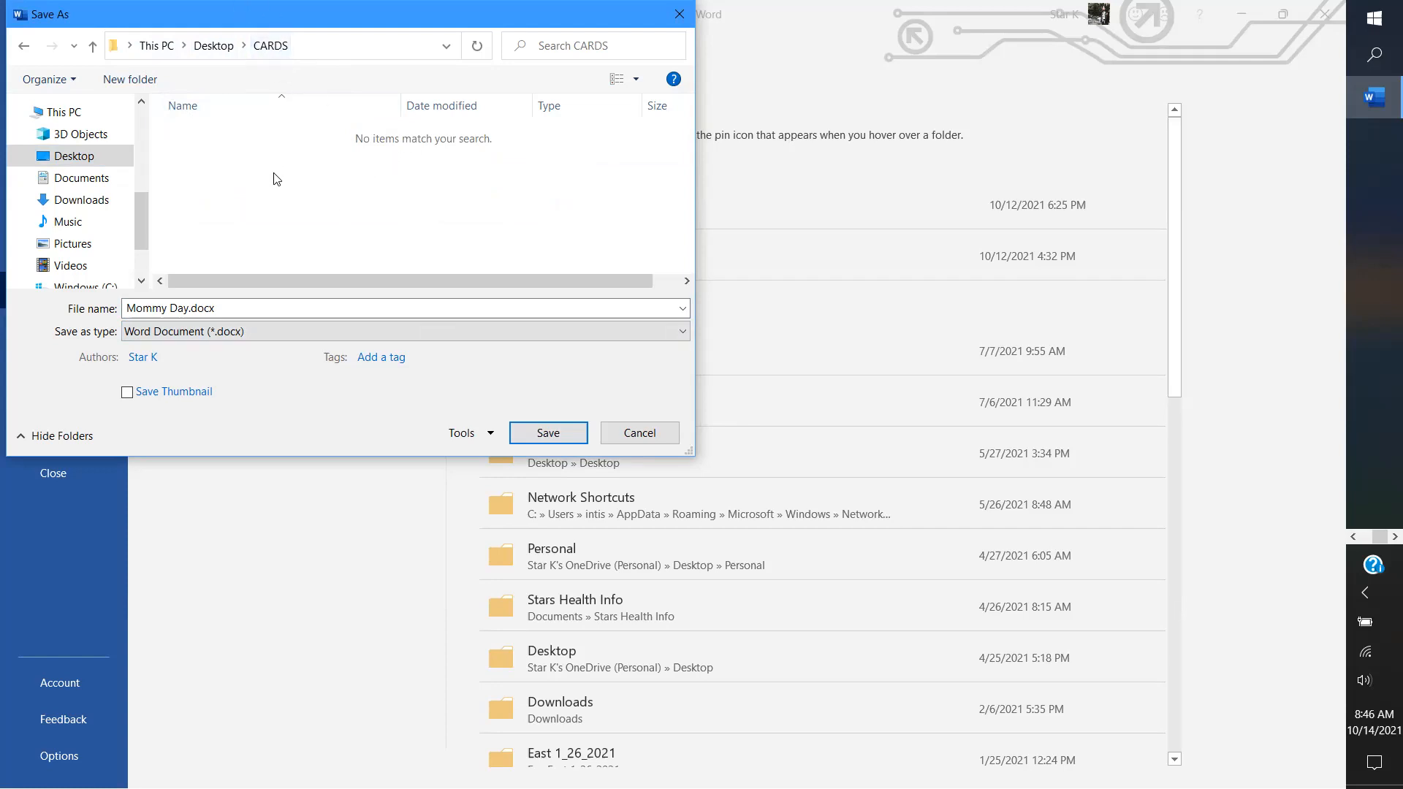
{"action": "left_click", "coordinate": [548, 434]}
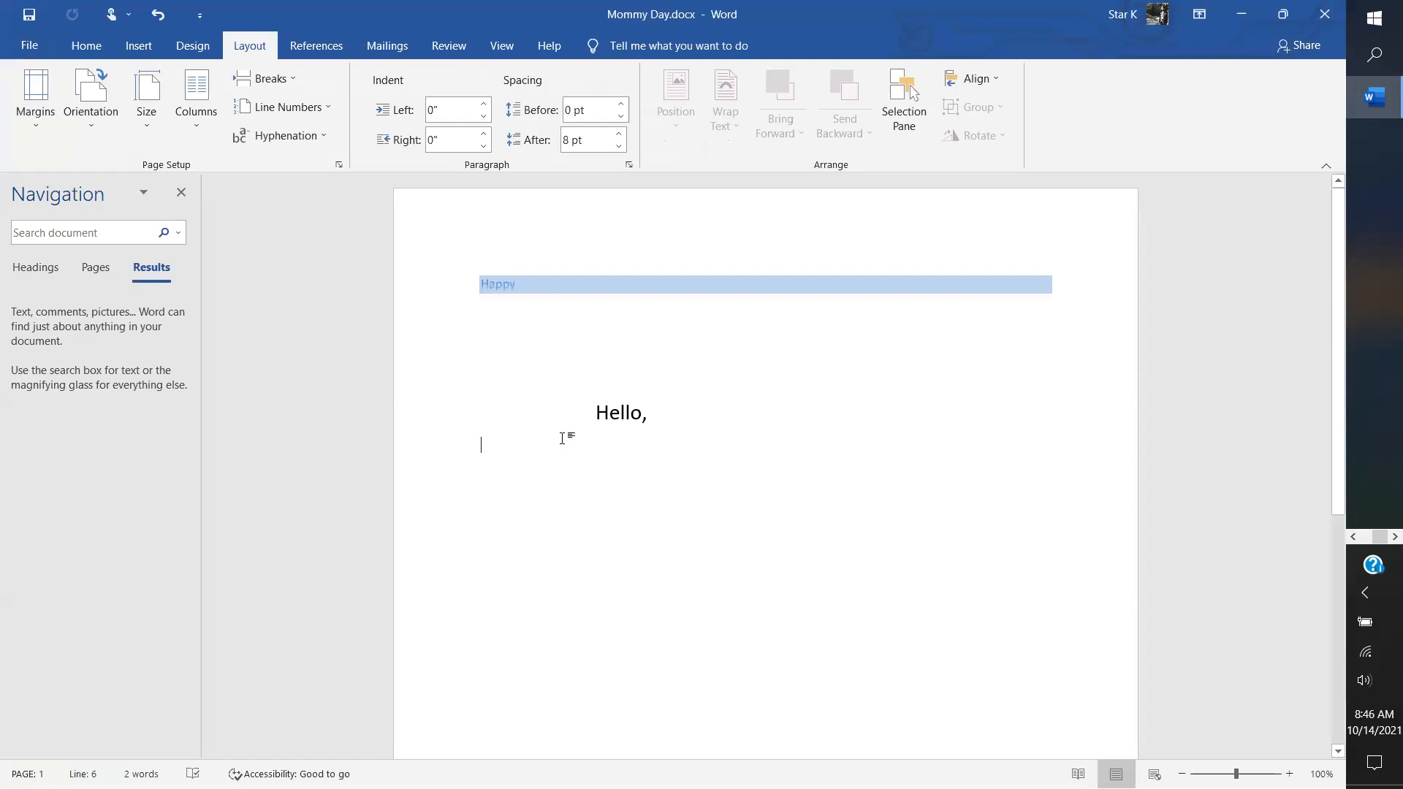
{"action": "left_click", "coordinate": [180, 194]}
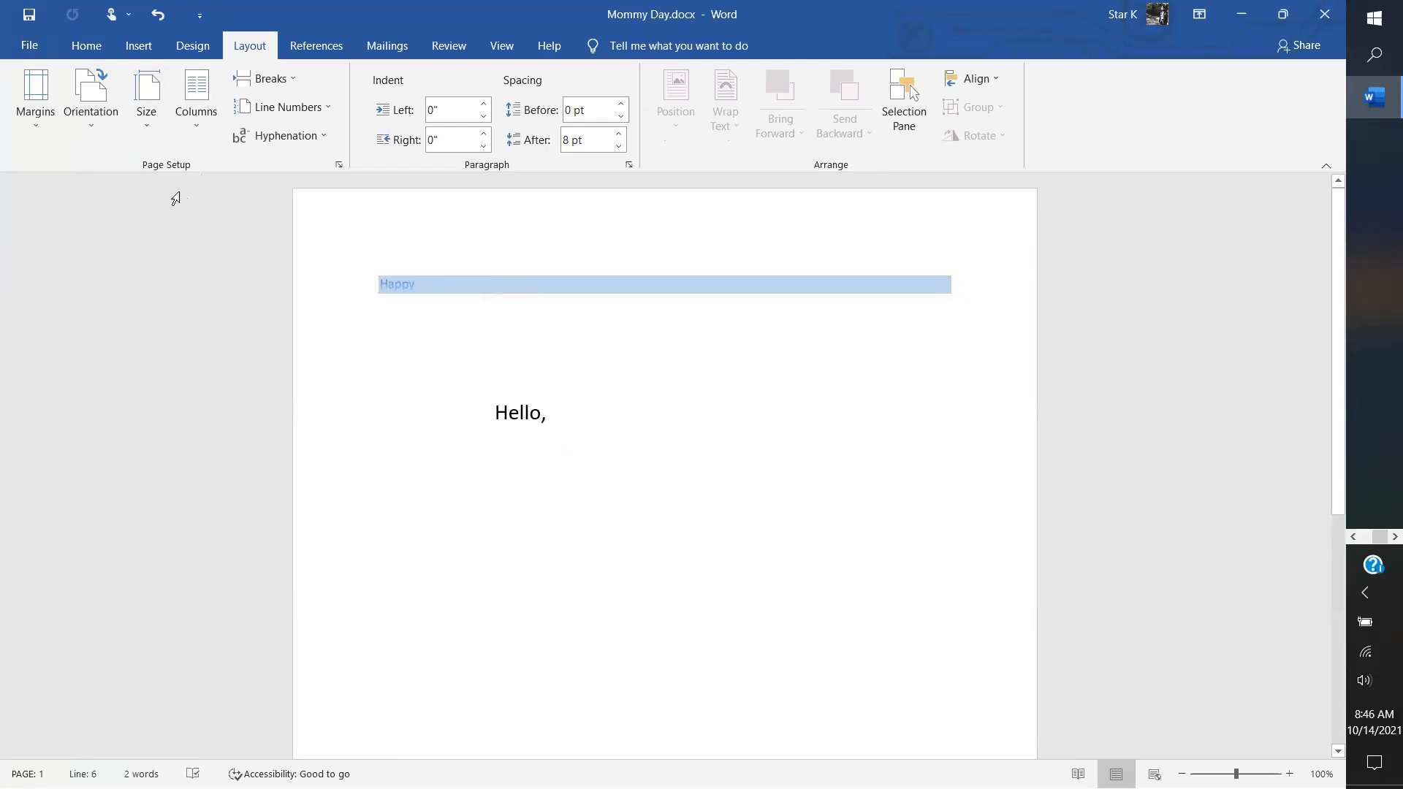
Step: Search the online templates for "mothers day" when creating a new document
{"action": "left_click", "coordinate": [27, 44]}
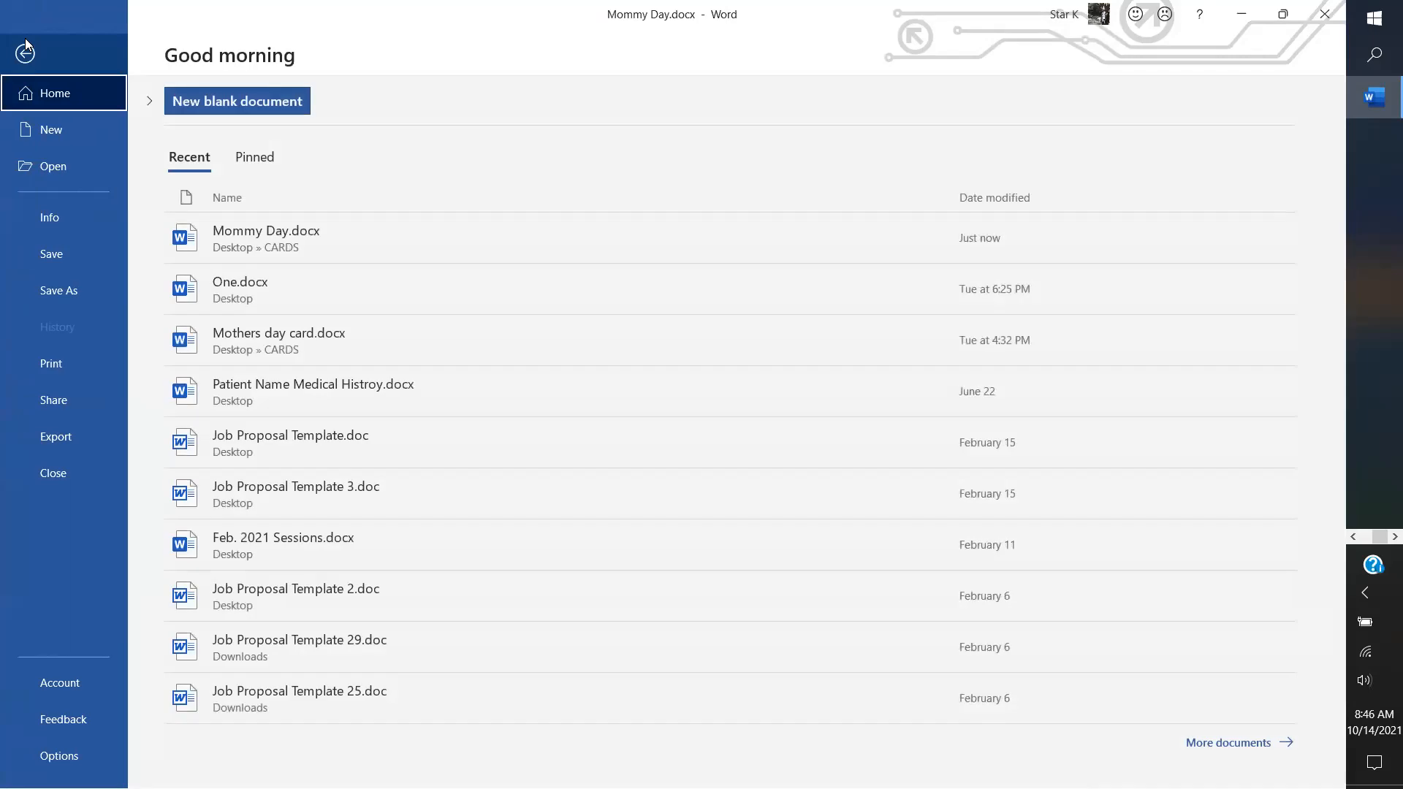
{"action": "left_click", "coordinate": [63, 127]}
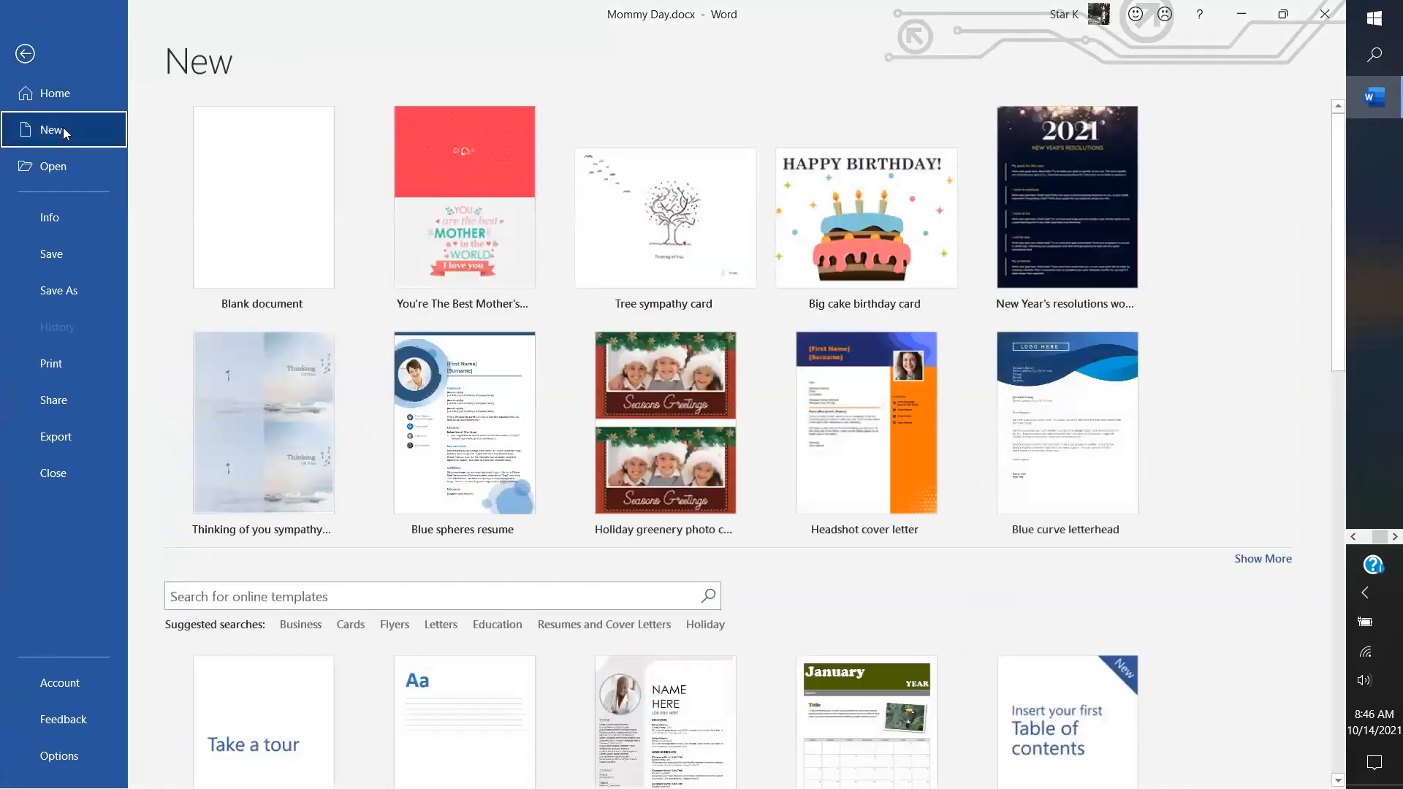
{"action": "left_click", "coordinate": [333, 595]}
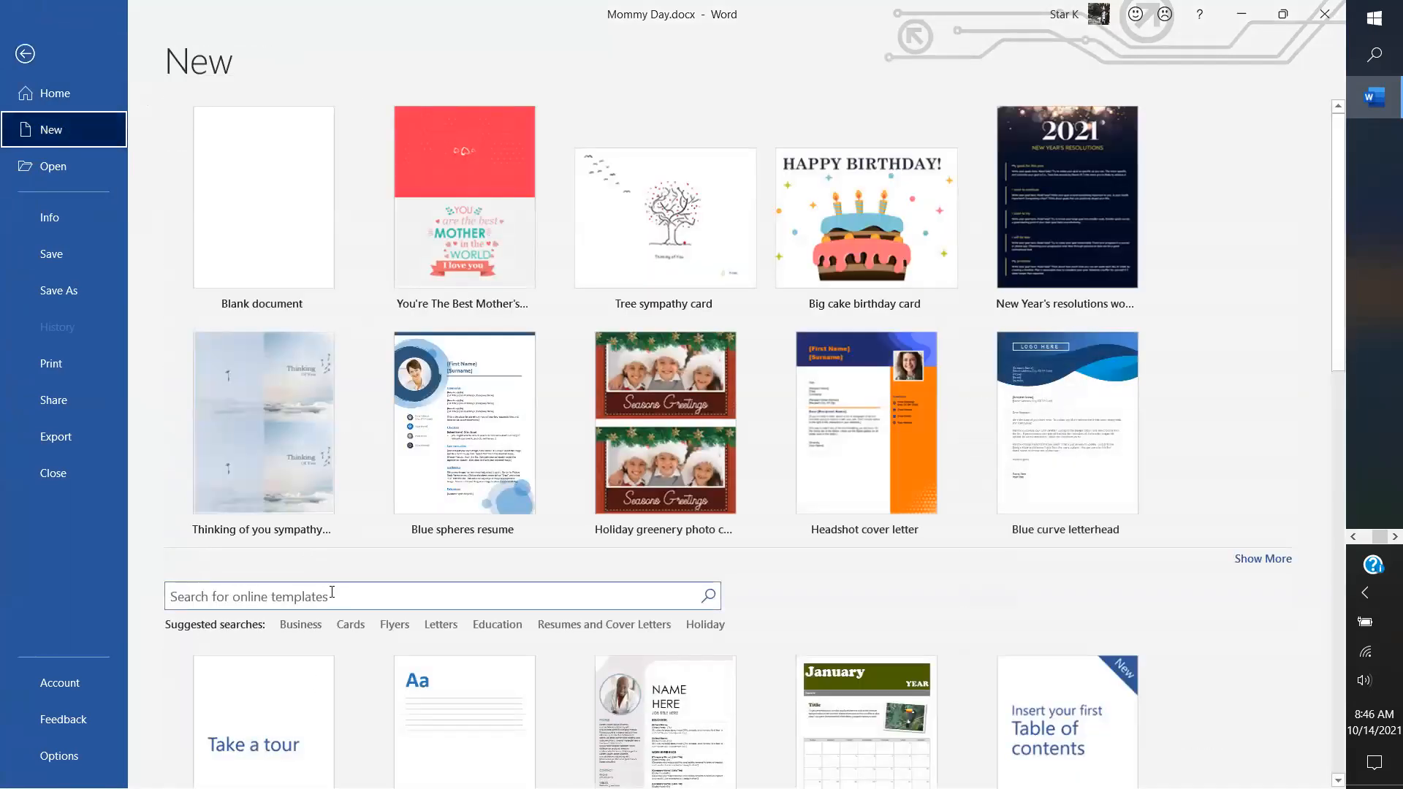
{"action": "left_click", "coordinate": [336, 595]}
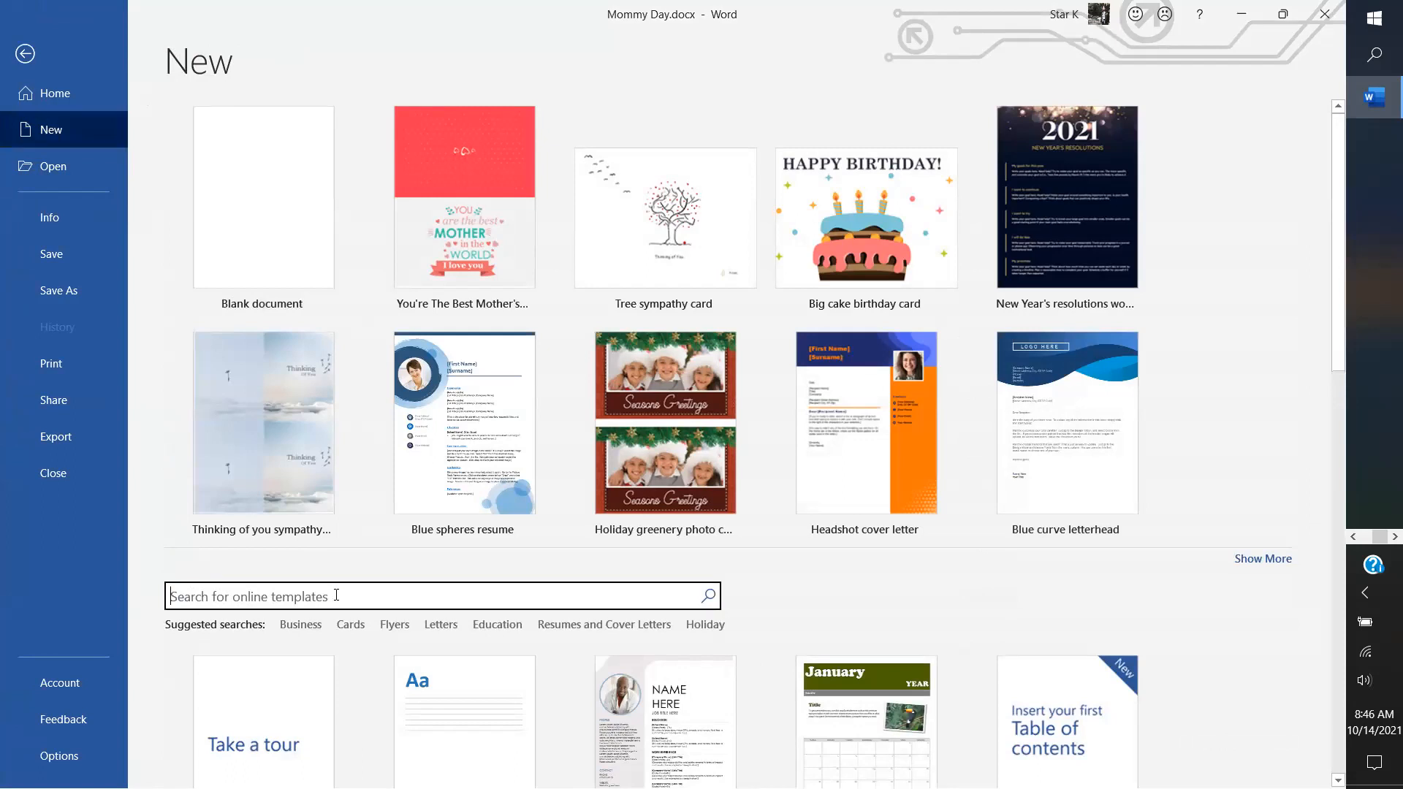
{"action": "type", "text": "m"}
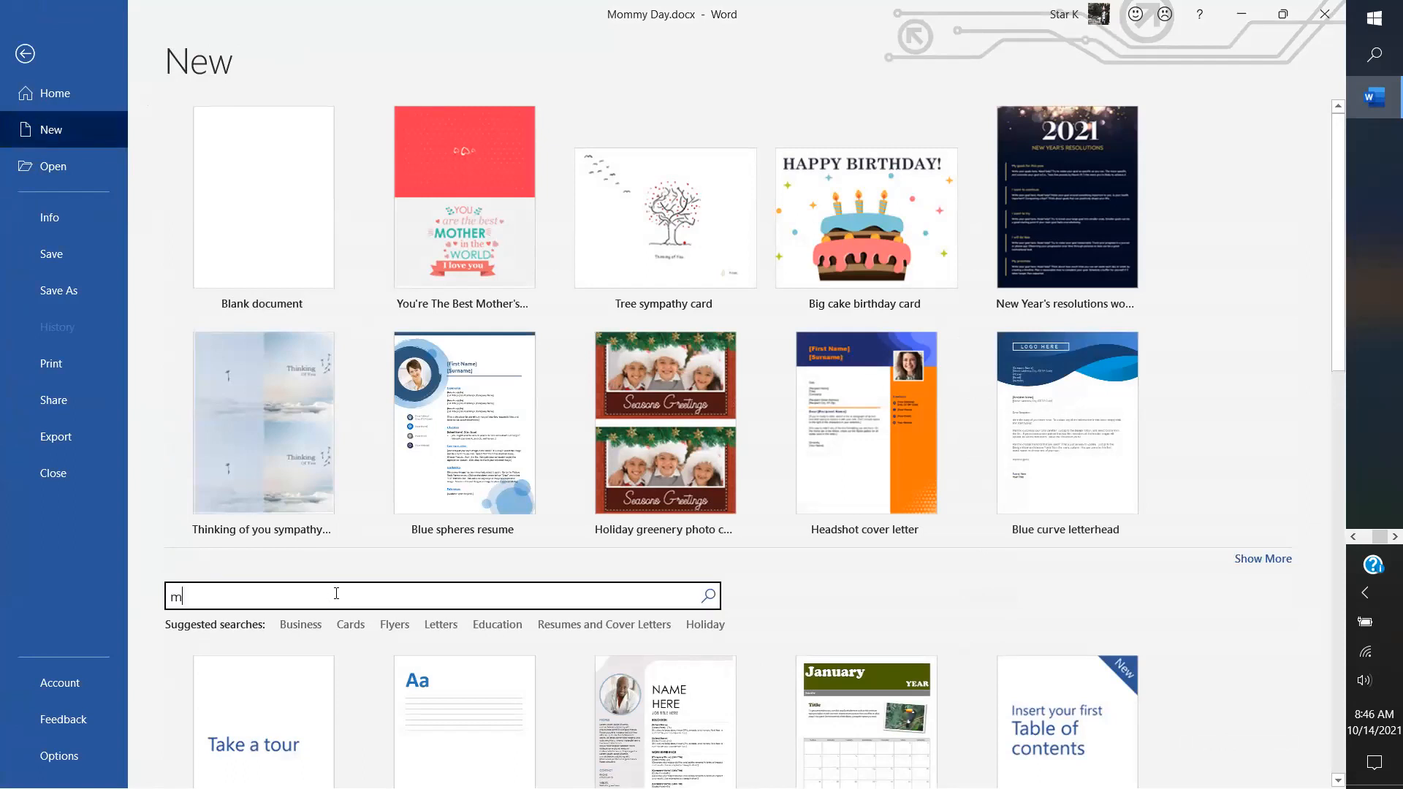
{"action": "type", "text": "others dayd"}
{"action": "scroll", "coordinate": [336, 593], "scroll_direction": "down", "scroll_amount": 2}
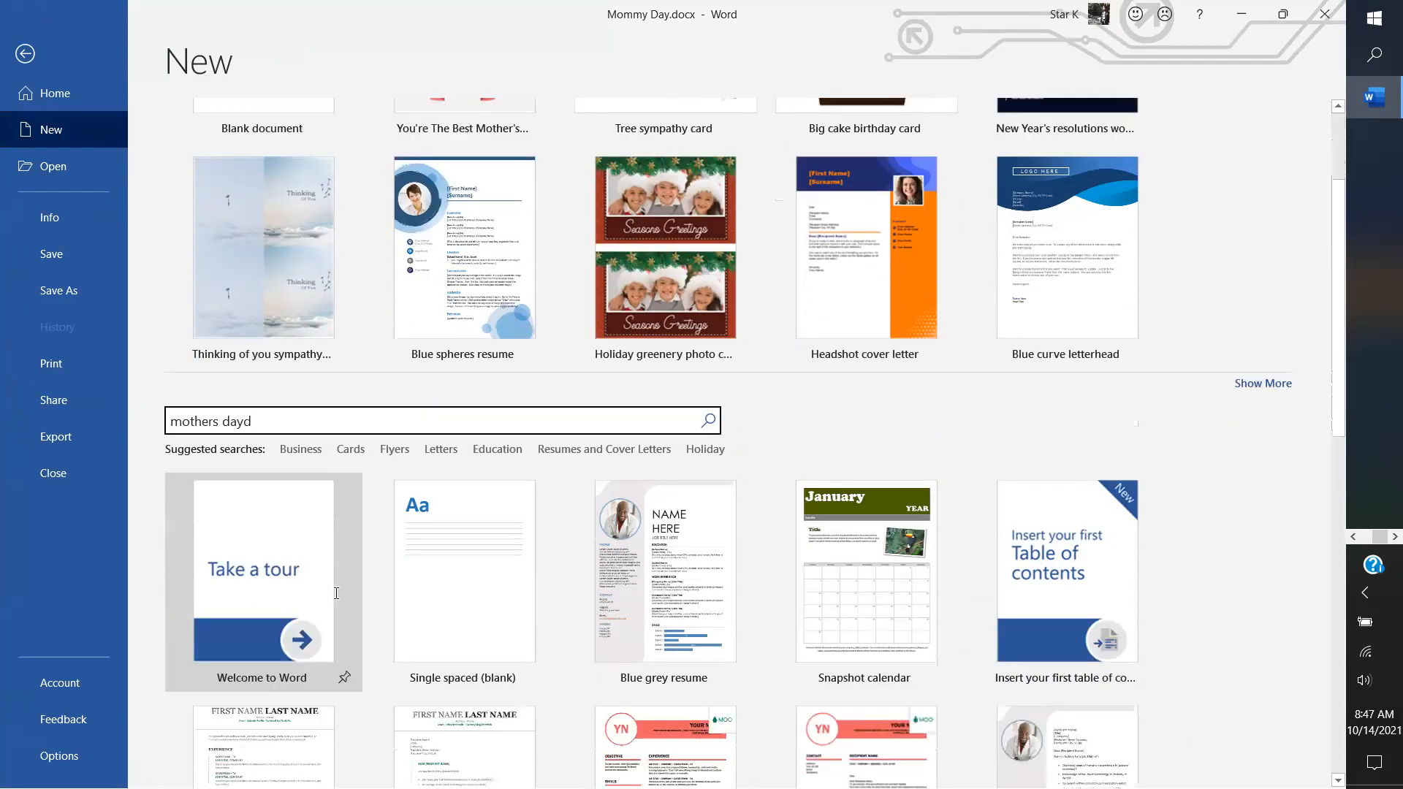
{"action": "key", "text": "BackSpace"}
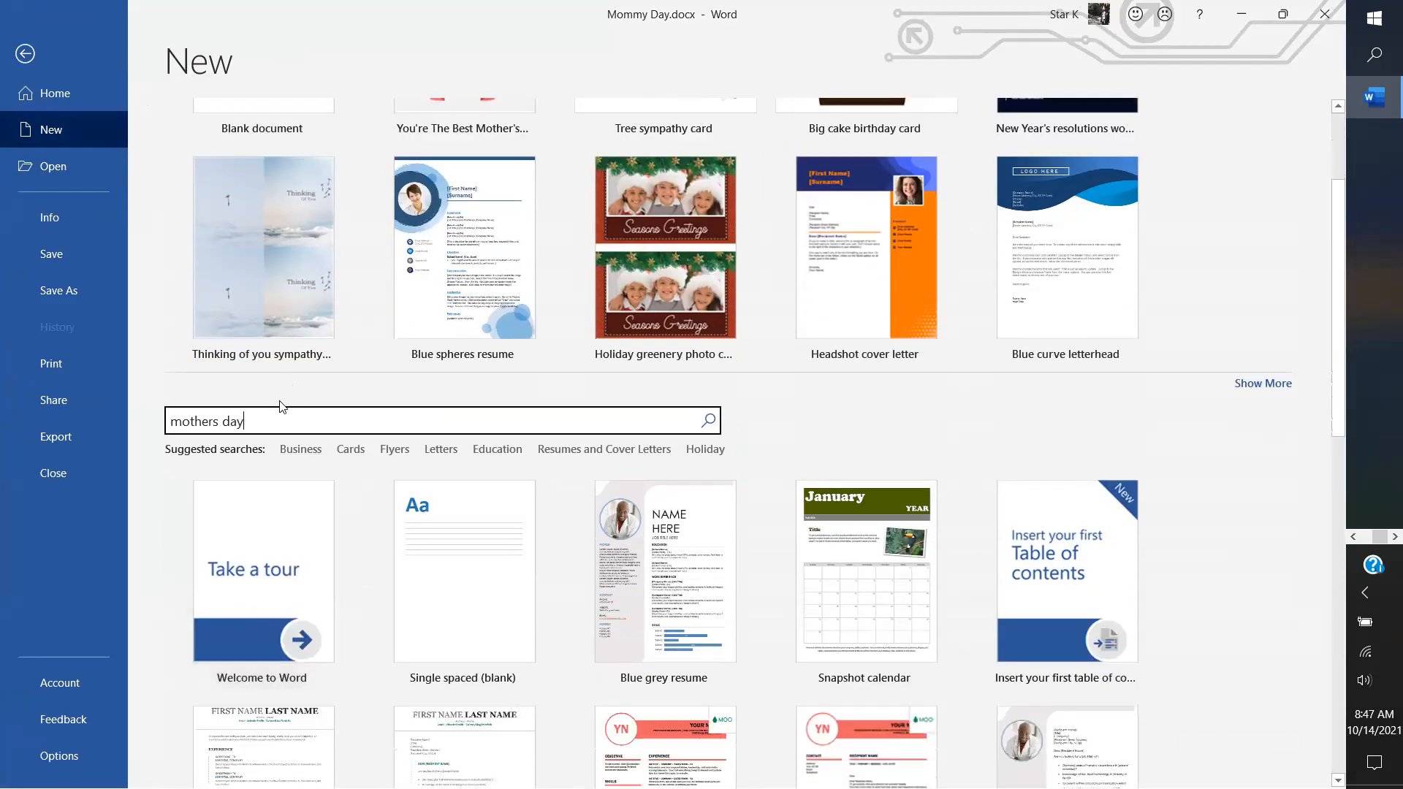
{"action": "left_click_drag", "start_coordinate": [275, 417], "coordinate": [142, 429]}
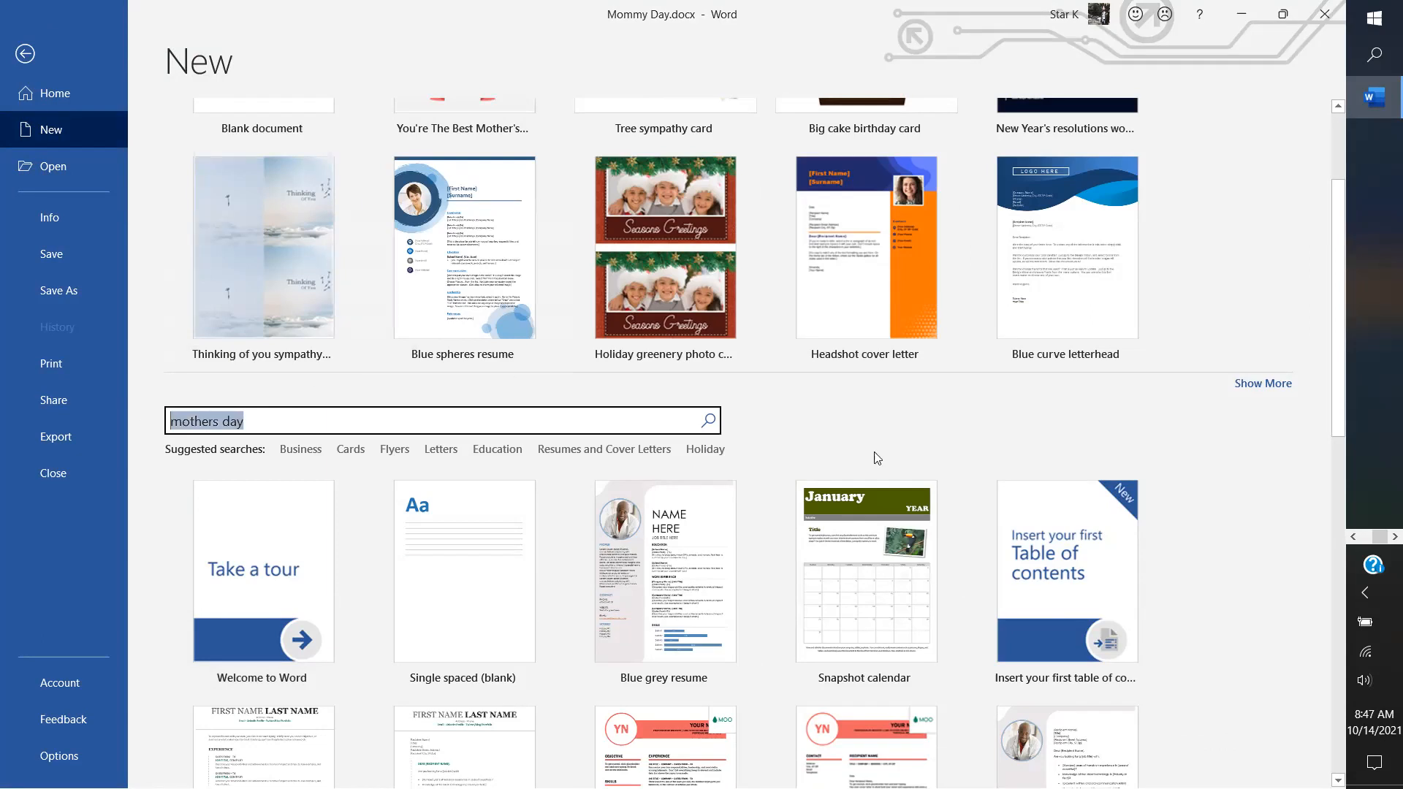
{"action": "left_click", "coordinate": [707, 420]}
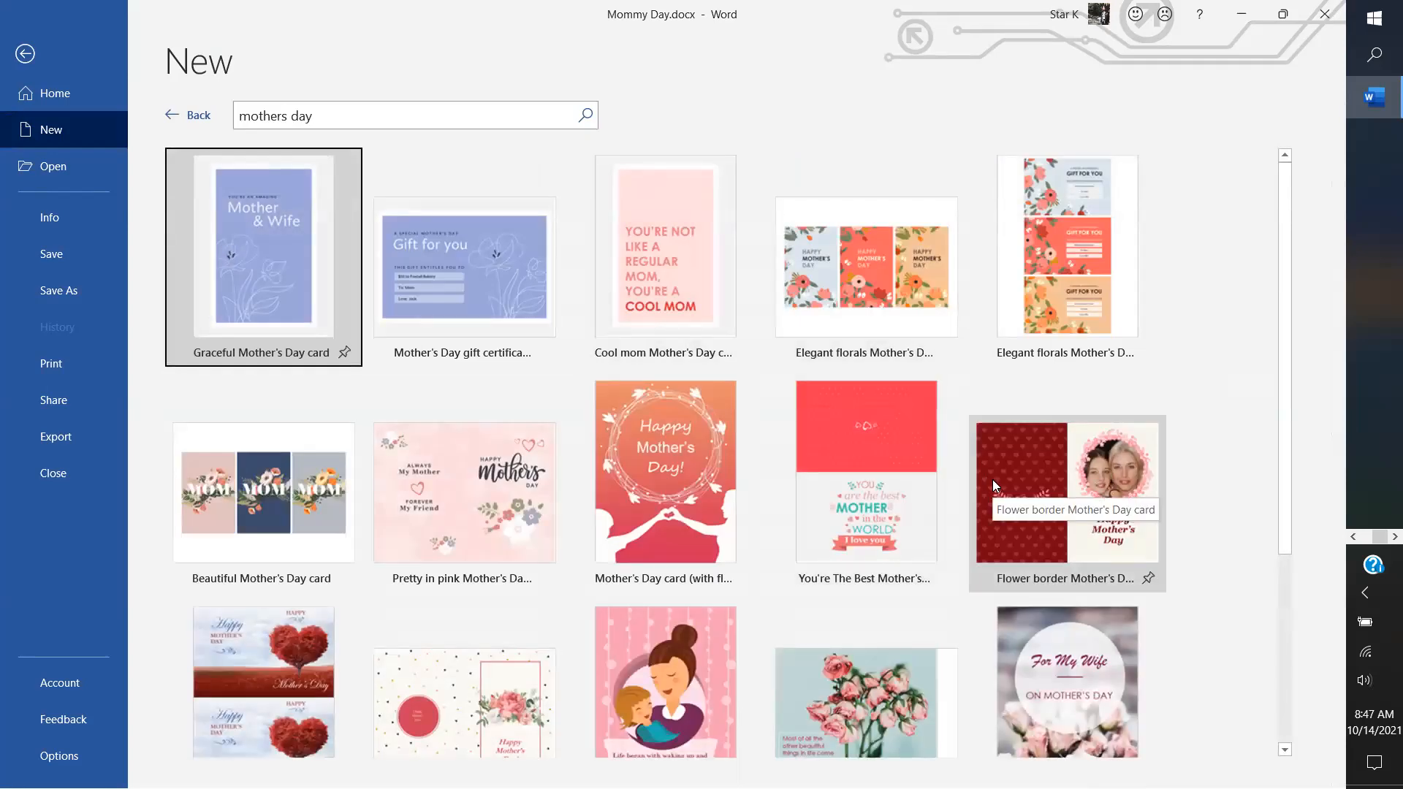
Step: Browse the Mother's Day templates and preview those from the Tree of hearts card through the Expectant mother's hospital checklist
{"action": "scroll", "coordinate": [992, 479], "scroll_direction": "down", "scroll_amount": 3}
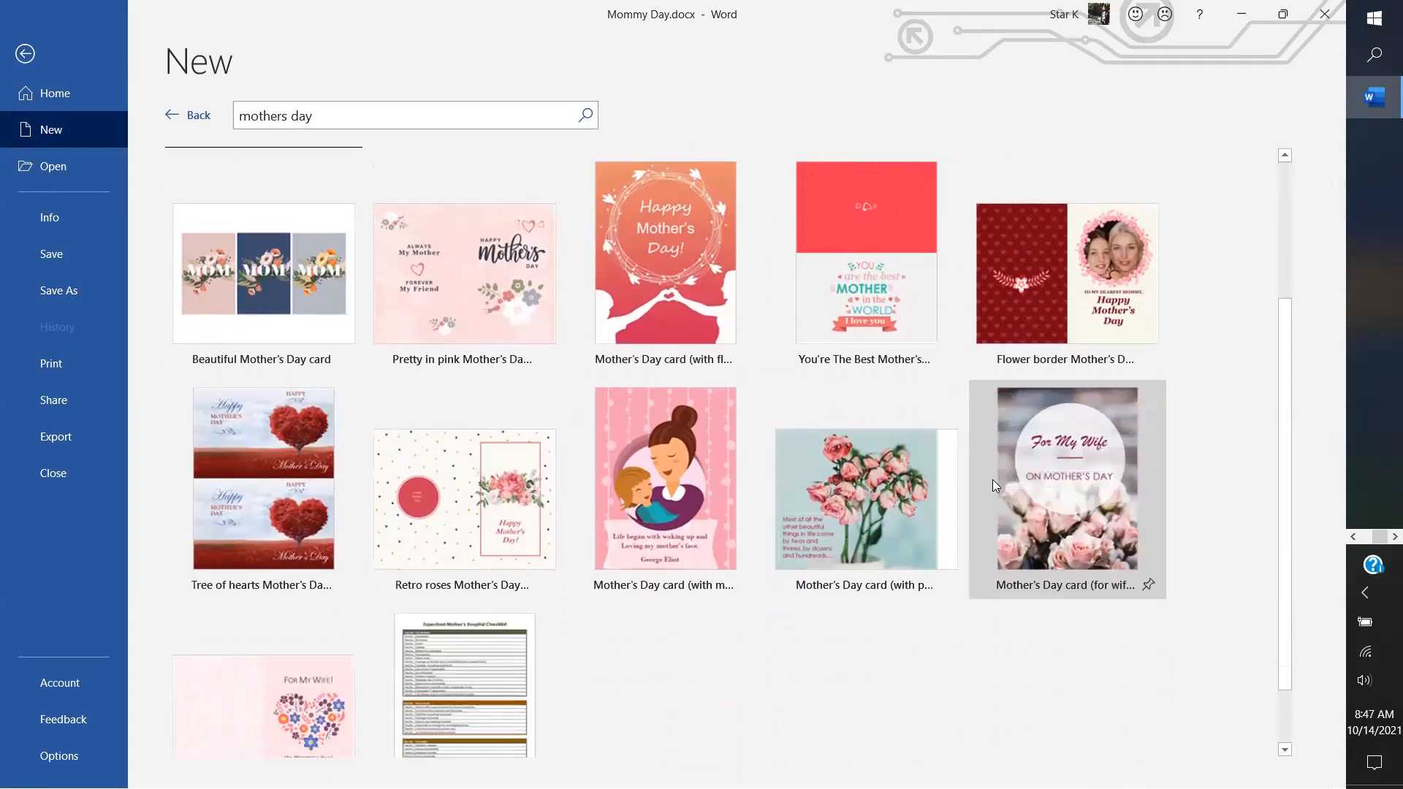
{"action": "scroll", "coordinate": [992, 480], "scroll_direction": "down", "scroll_amount": 1}
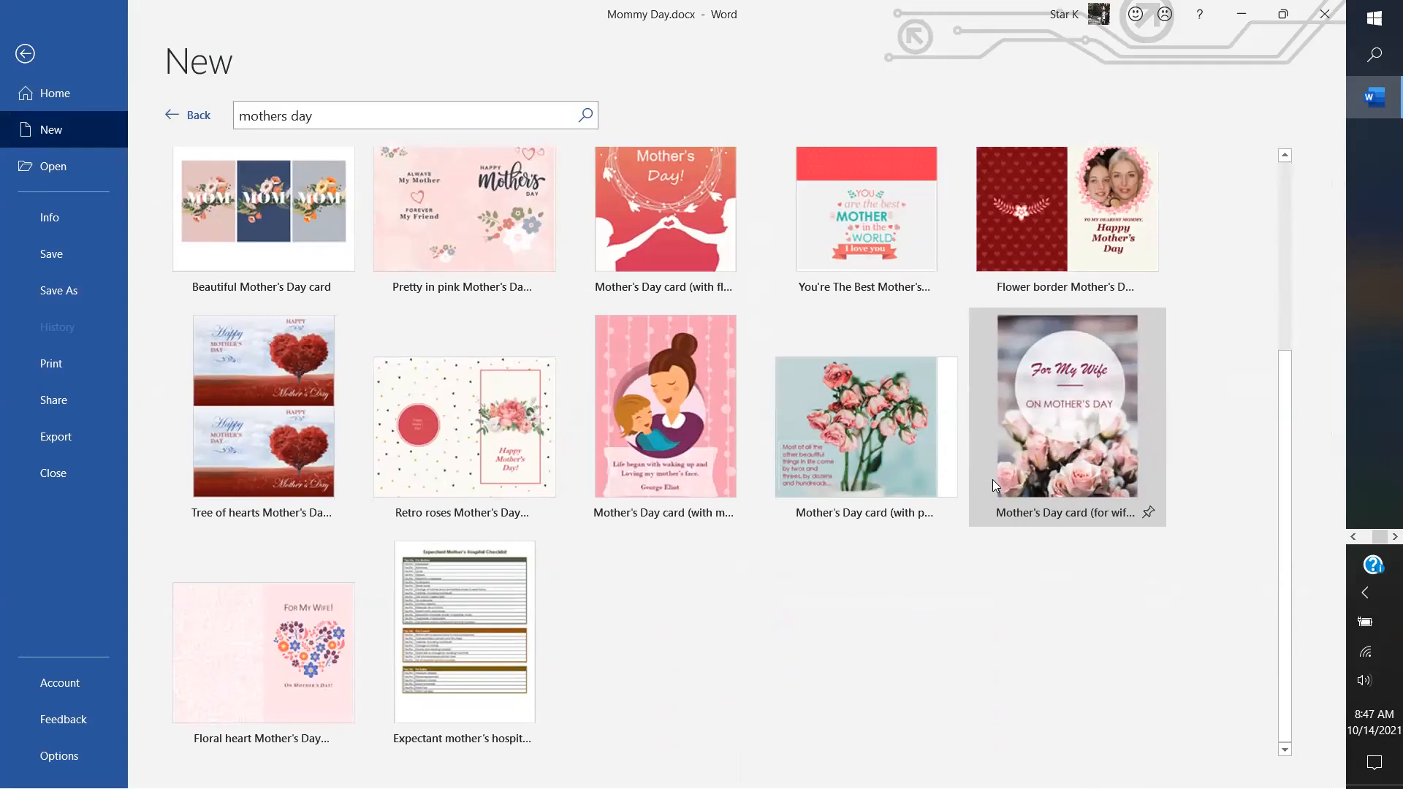
{"action": "left_click", "coordinate": [268, 448]}
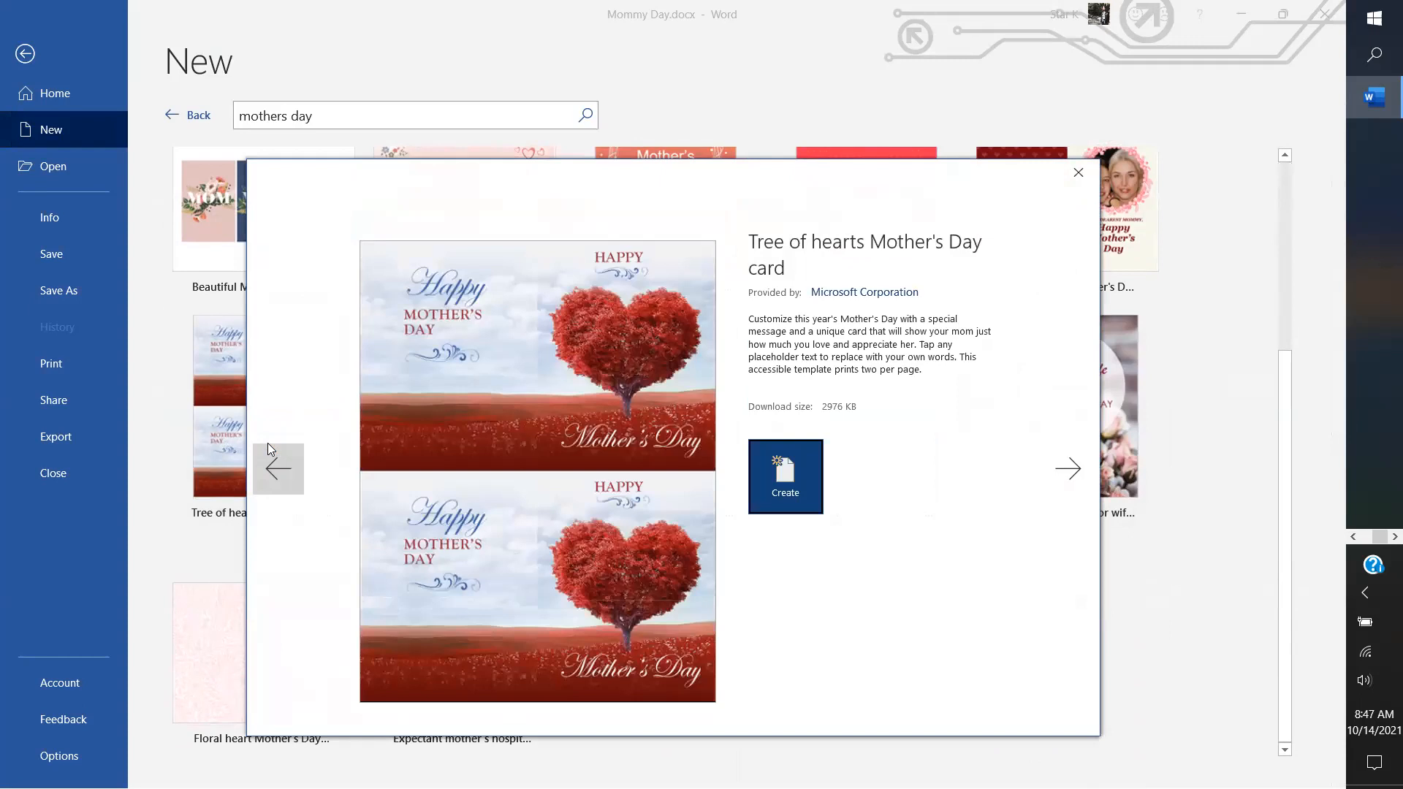
{"action": "left_click_drag", "start_coordinate": [591, 180], "coordinate": [581, 100]}
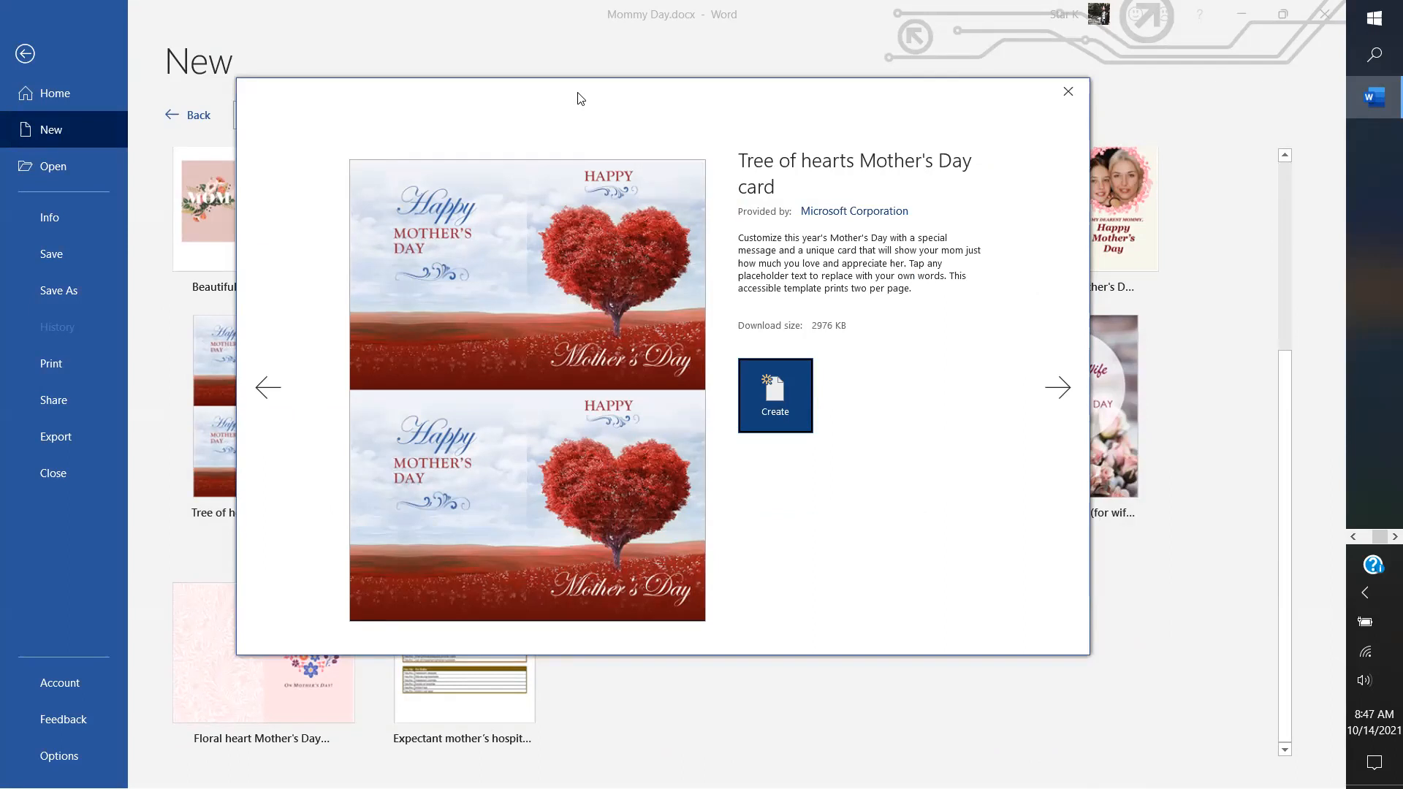
{"action": "left_click", "coordinate": [1063, 396]}
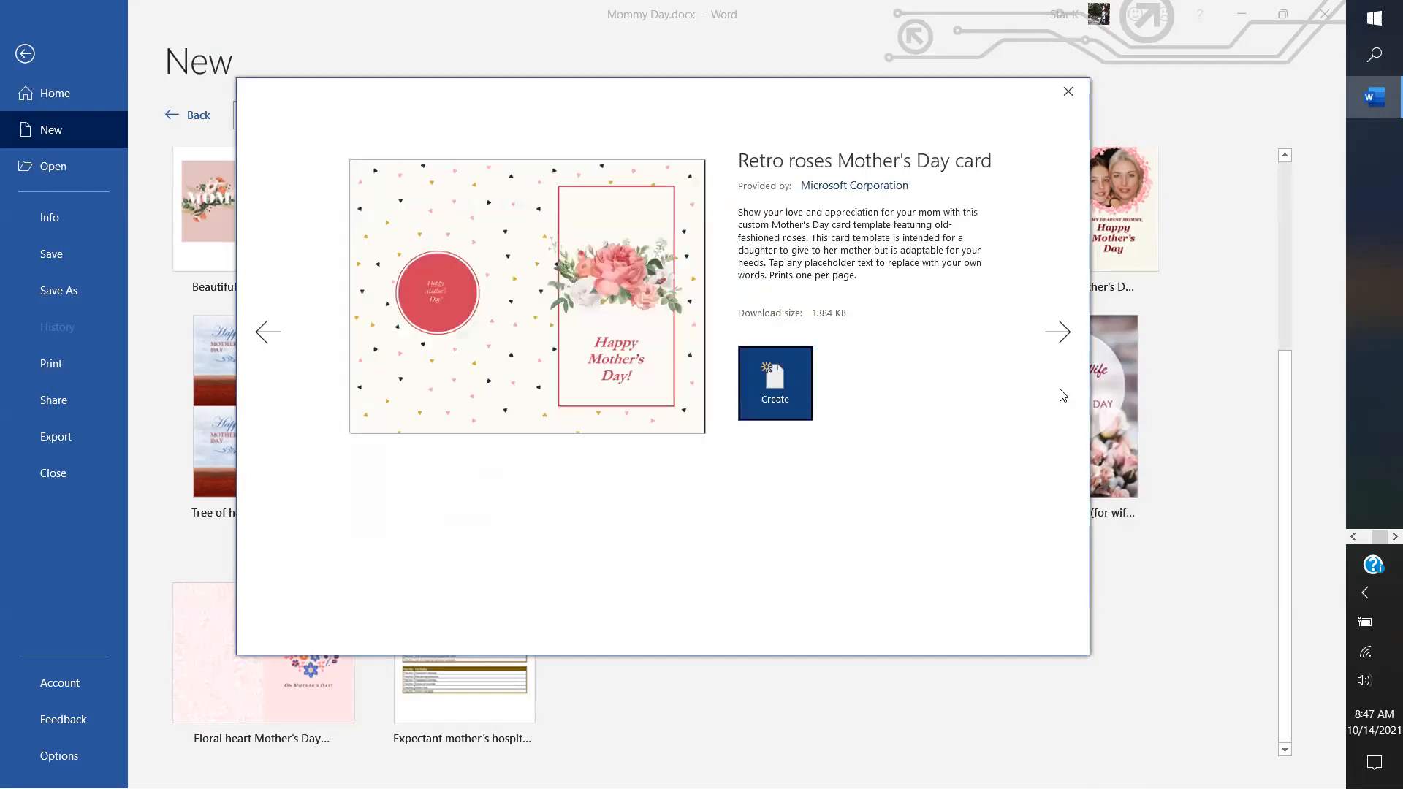
{"action": "left_click", "coordinate": [1054, 329]}
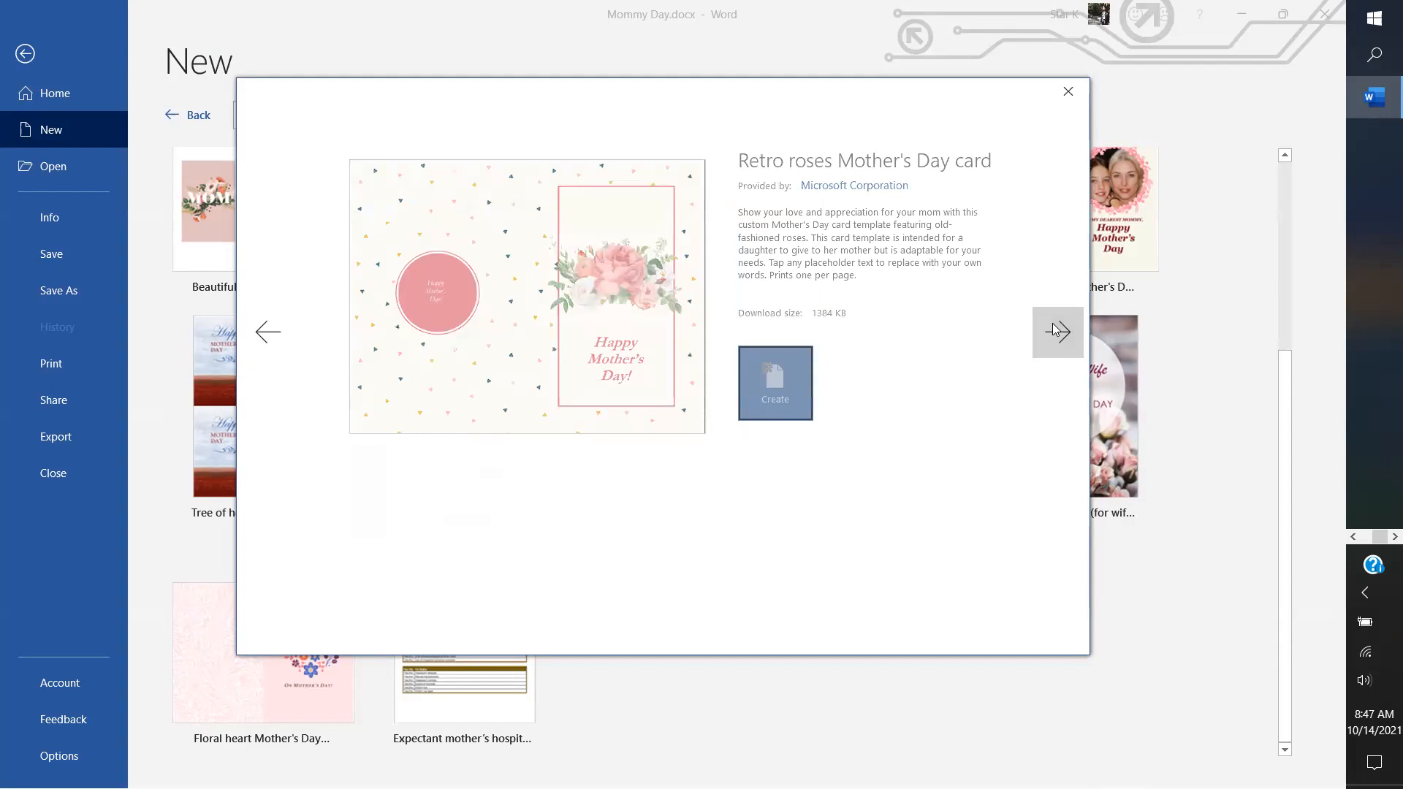
{"action": "left_click", "coordinate": [1071, 402]}
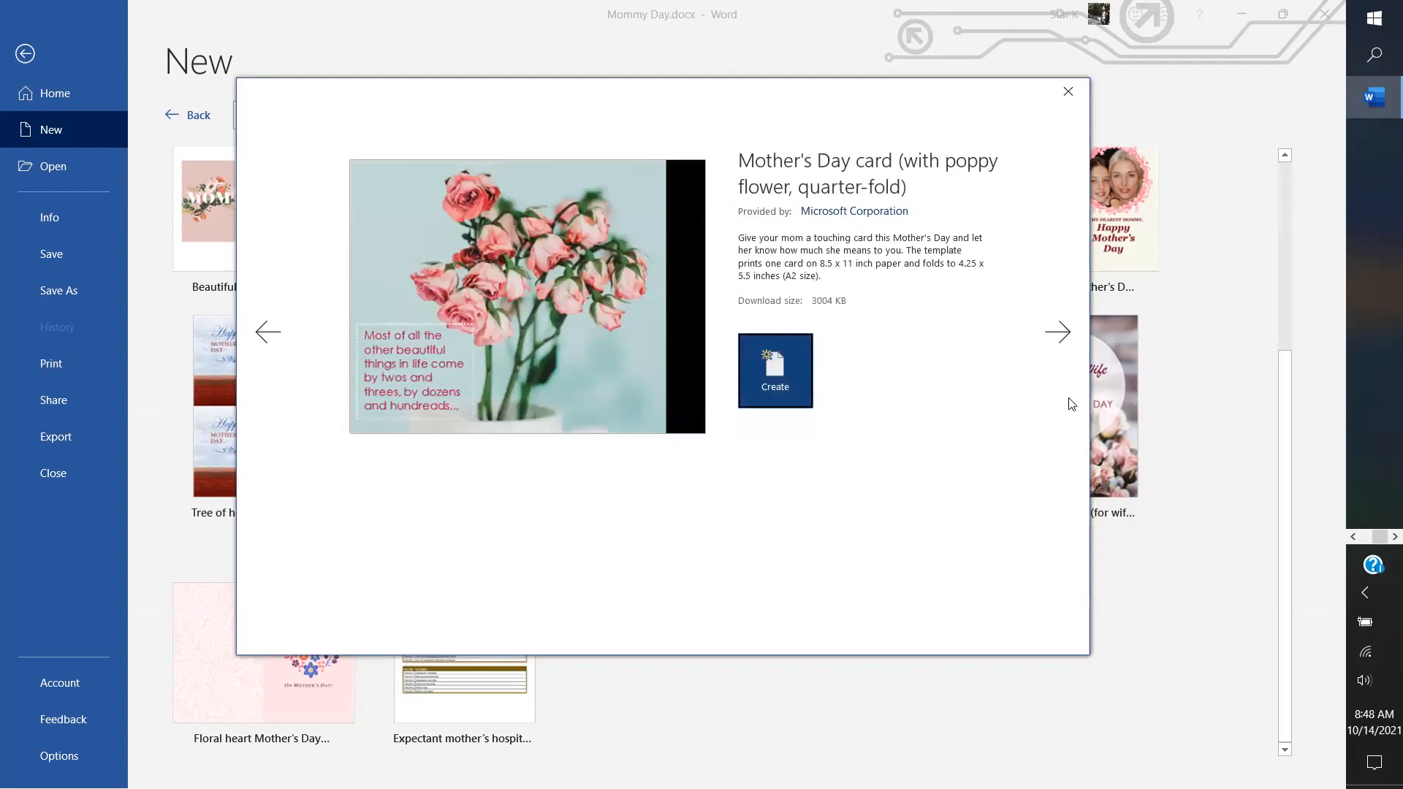
{"action": "left_click", "coordinate": [1059, 326]}
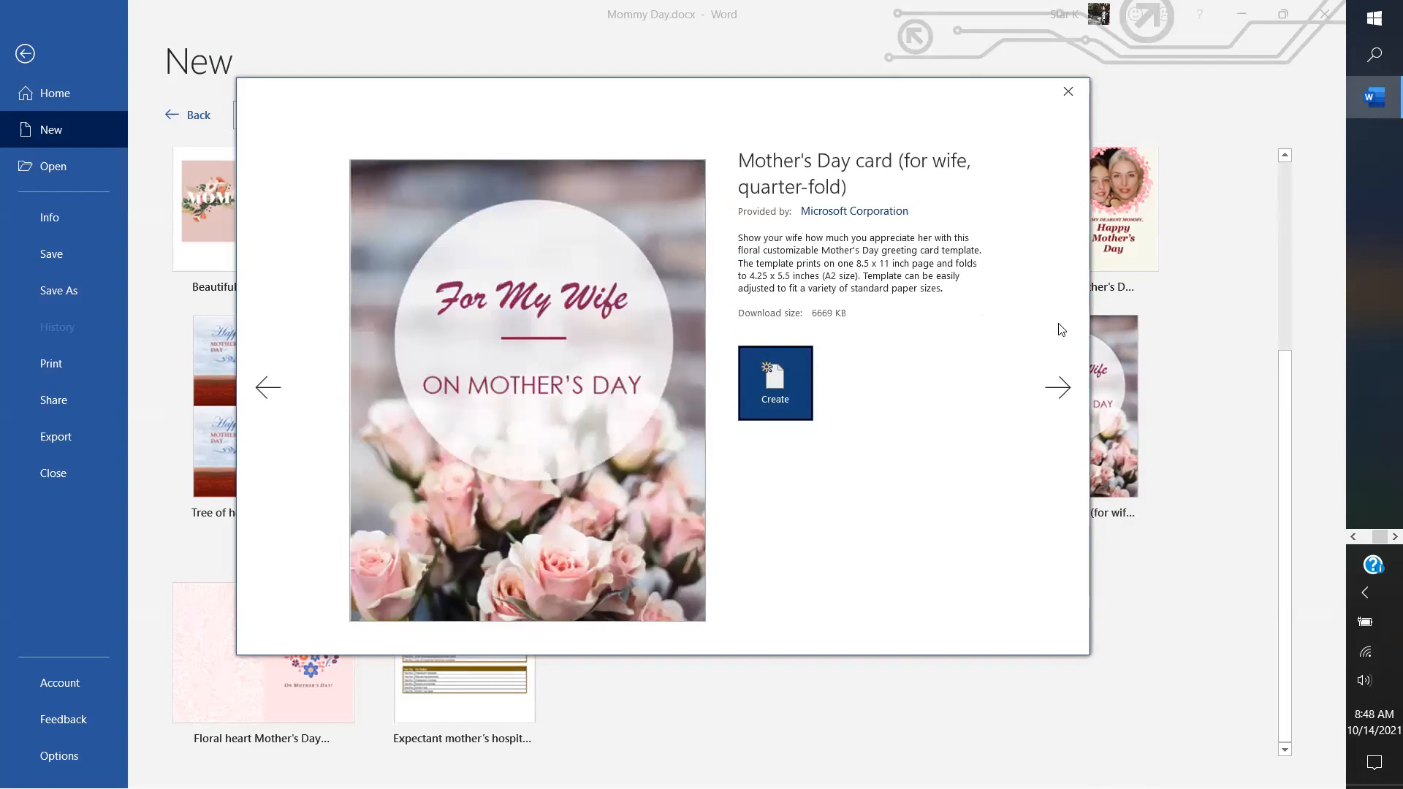
{"action": "left_click", "coordinate": [1055, 386]}
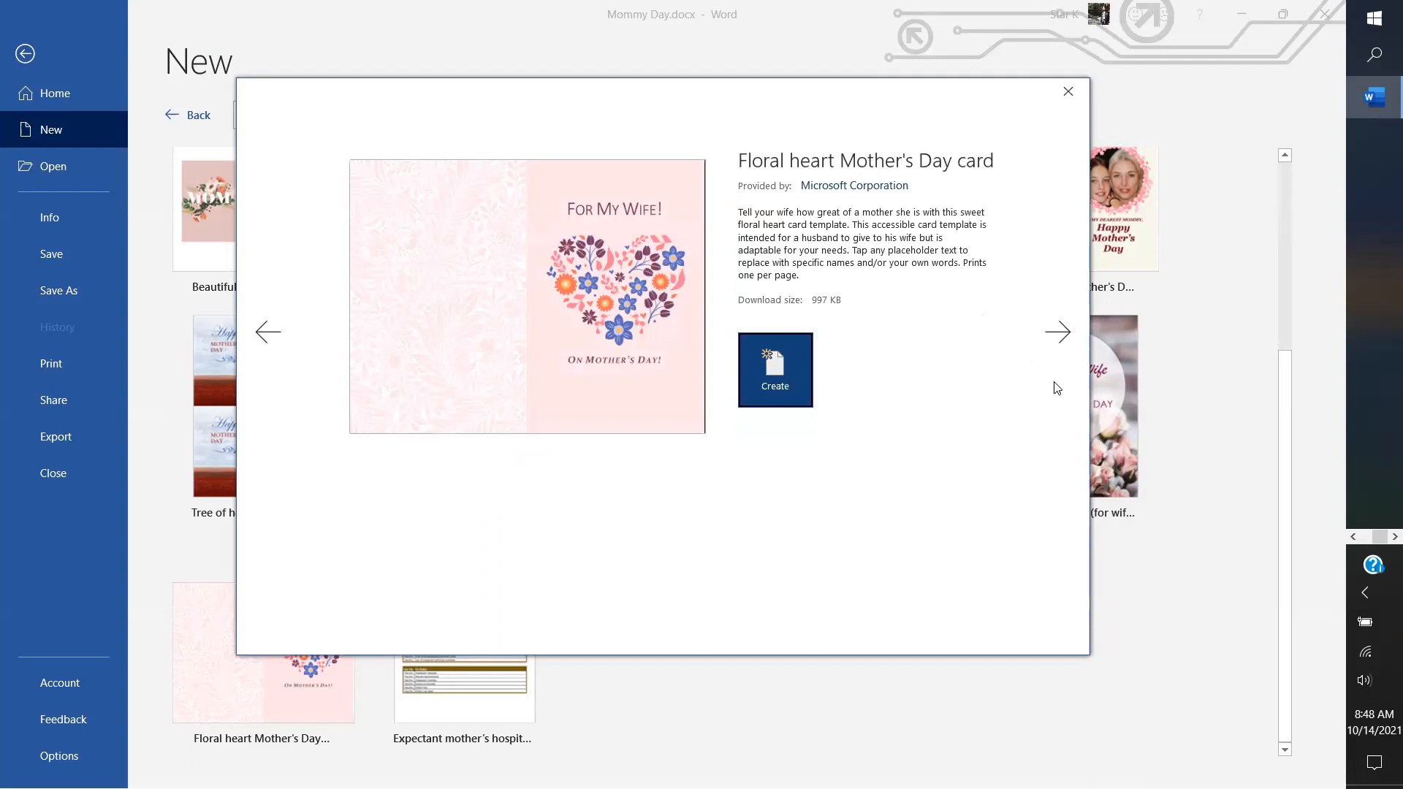
{"action": "left_click", "coordinate": [1062, 330]}
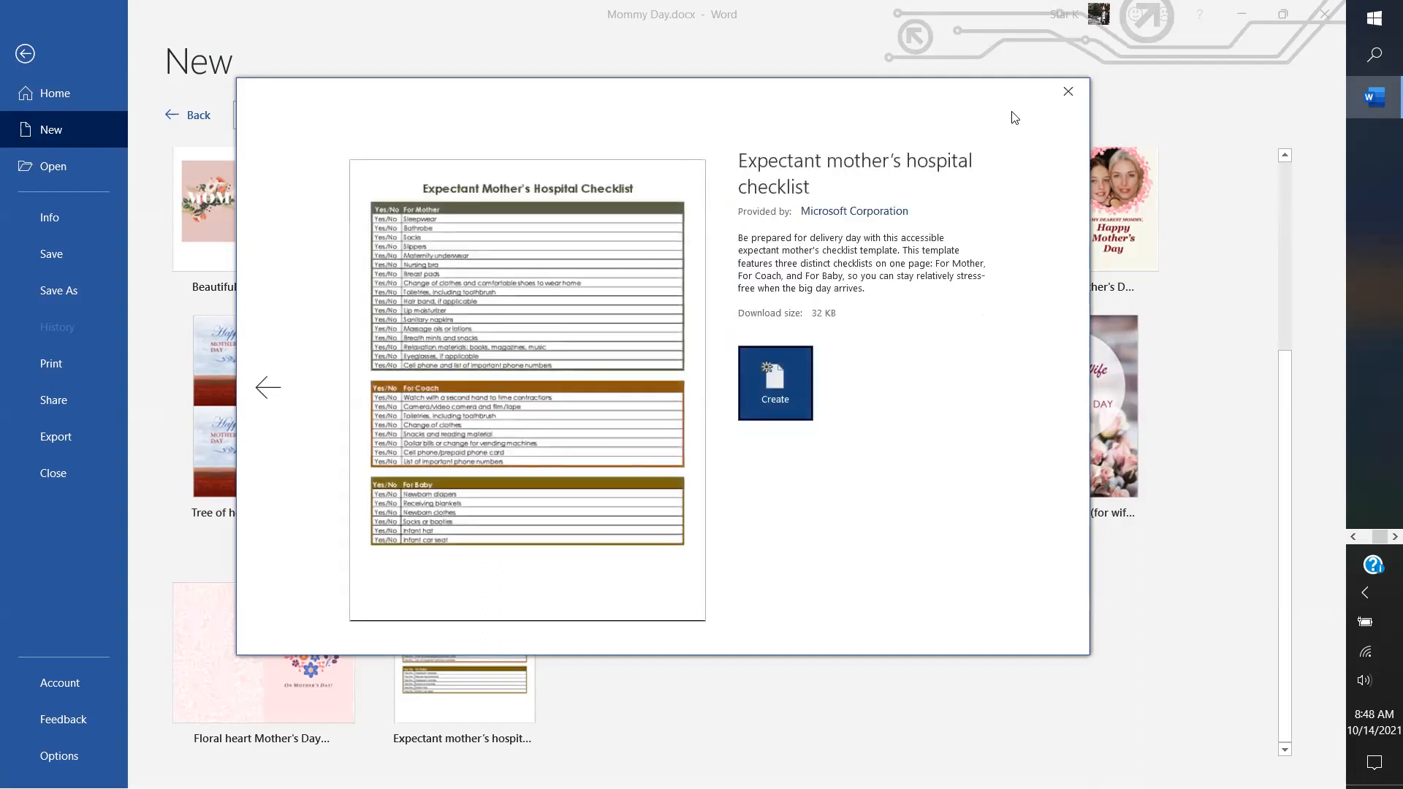
Step: Close the template preview and create a document from the Tree of hearts Mother's Day card
{"action": "left_click", "coordinate": [1076, 89]}
{"action": "double_click", "coordinate": [254, 484]}
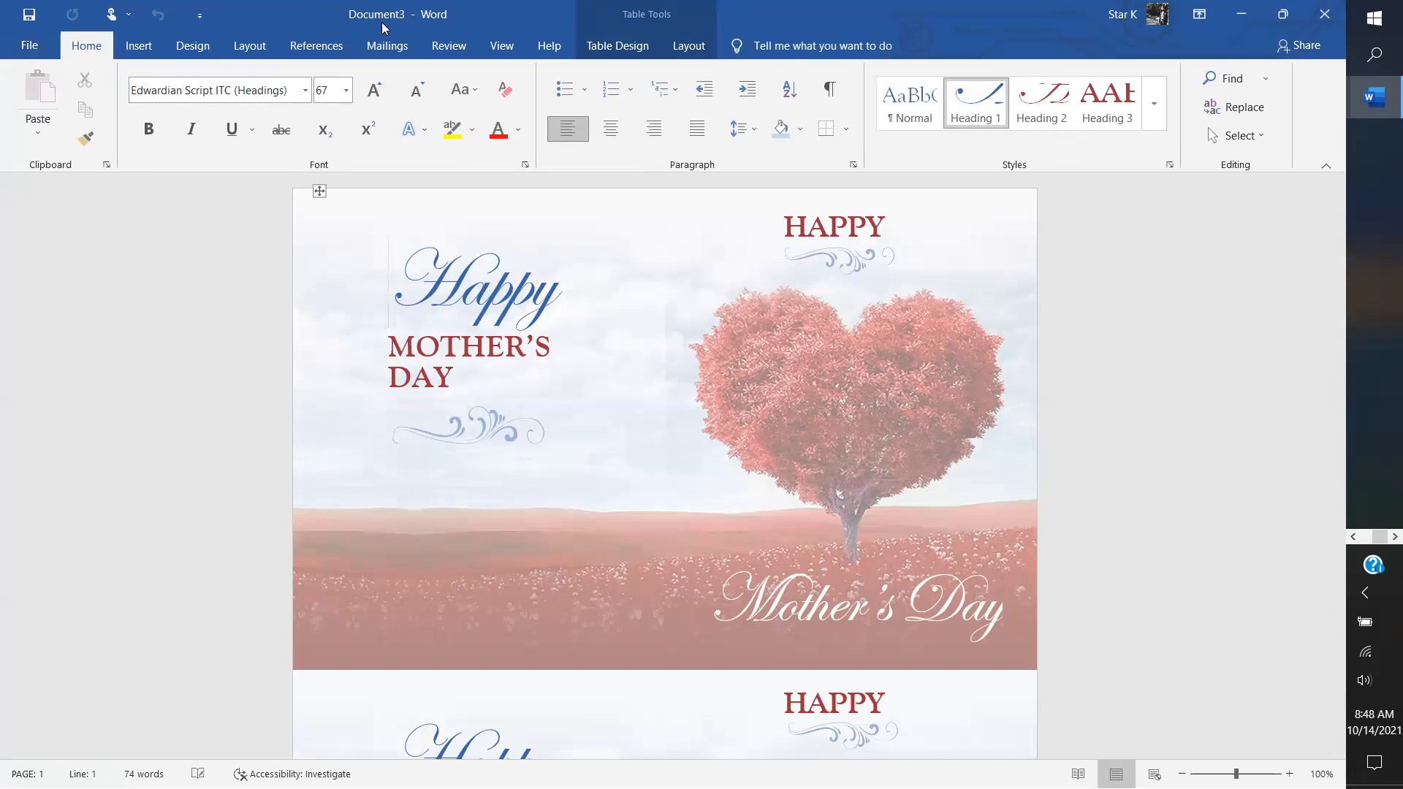
Step: Start saving the new card document and choose the CARDS folder on the Desktop as its location
{"action": "left_click", "coordinate": [27, 50]}
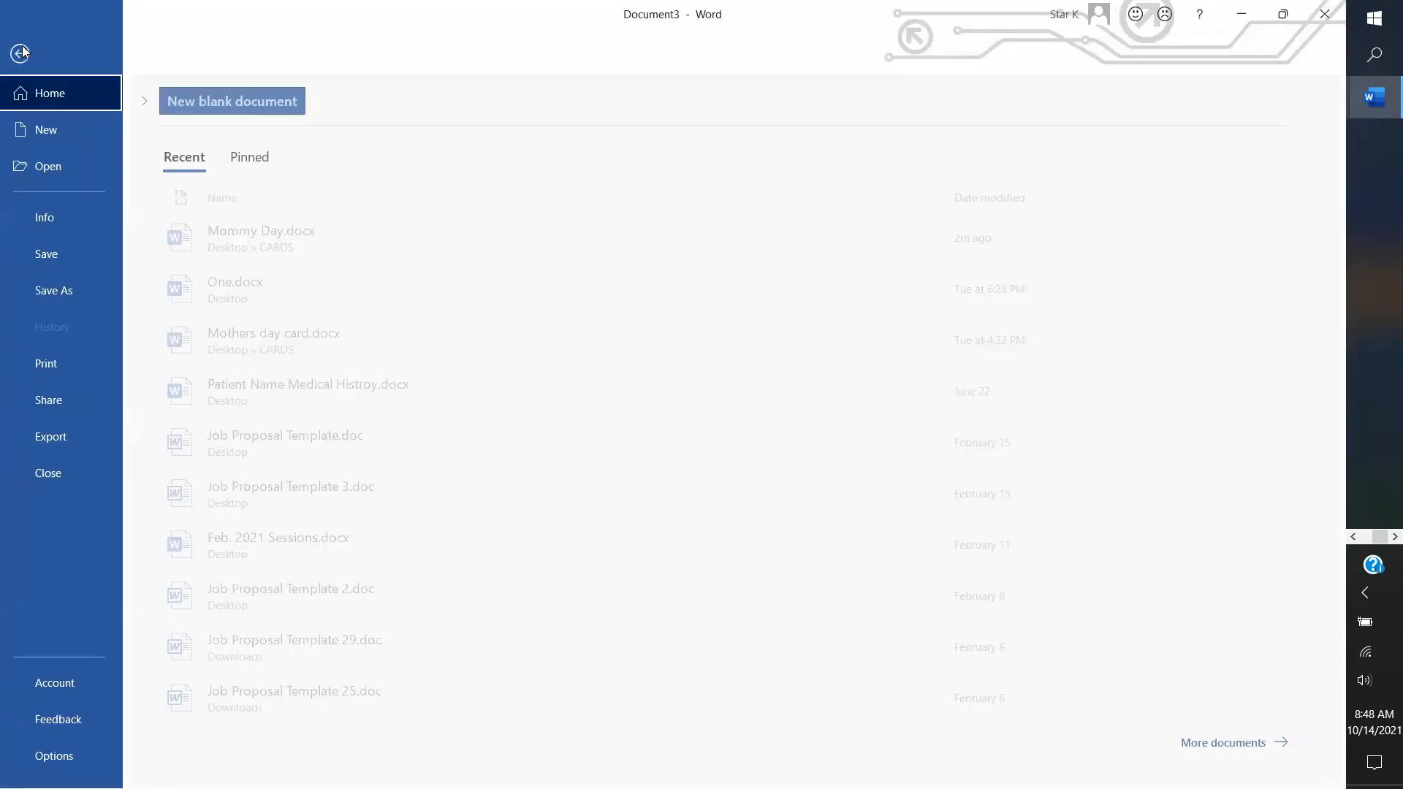
{"action": "left_click", "coordinate": [68, 264]}
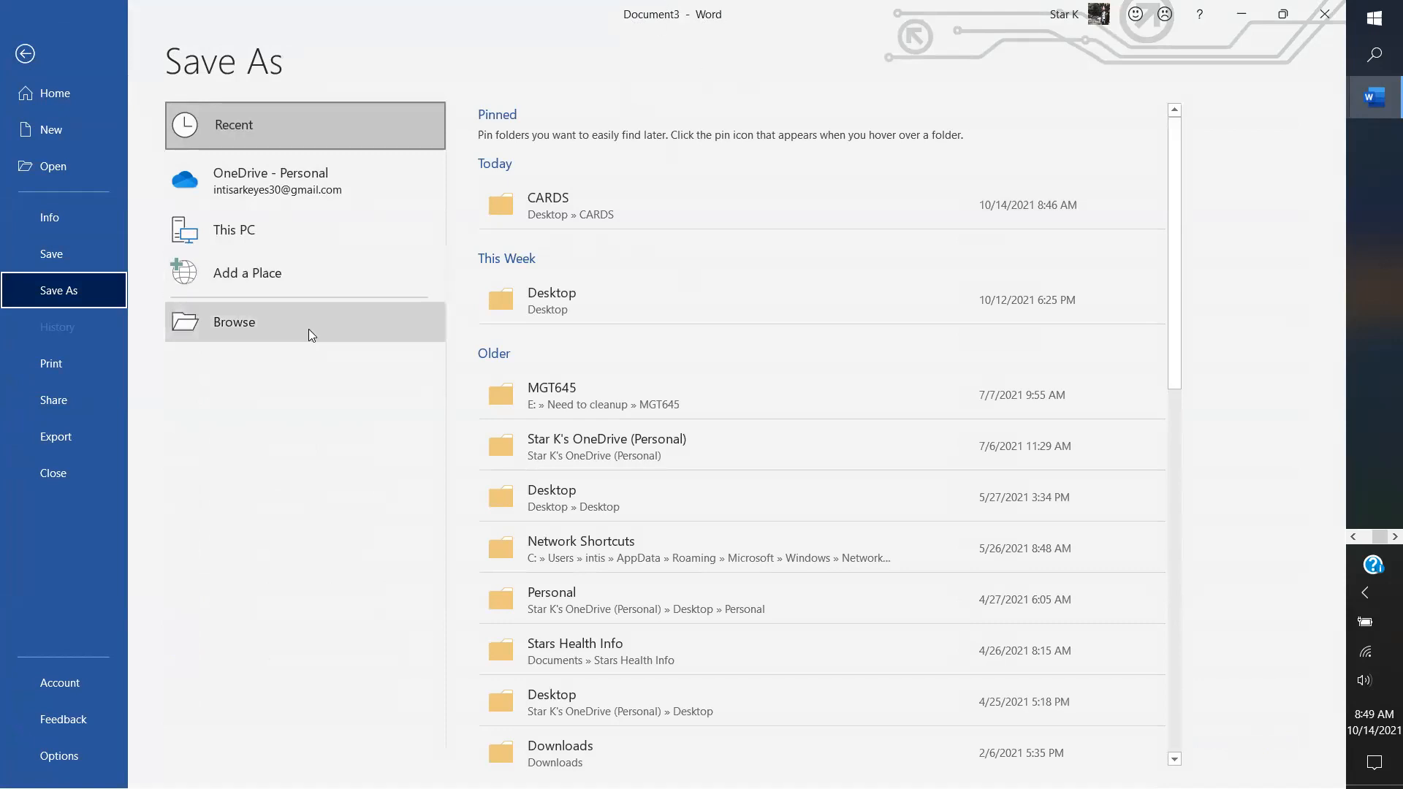
{"action": "right_click", "coordinate": [655, 207]}
{"action": "left_click", "coordinate": [593, 209]}
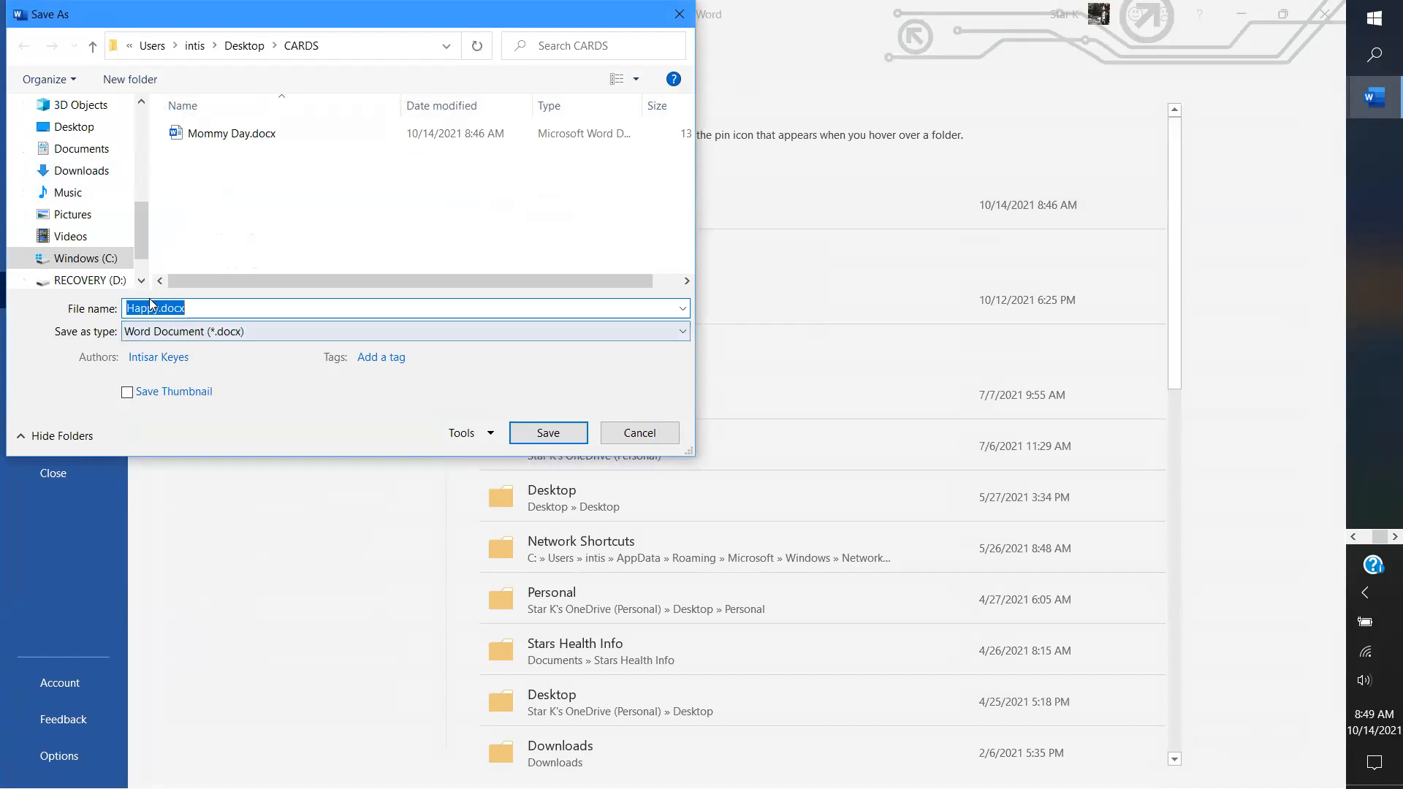
Step: Try to save the card over the existing Mommy Day.docx in the CARDS folder
{"action": "left_click", "coordinate": [211, 134]}
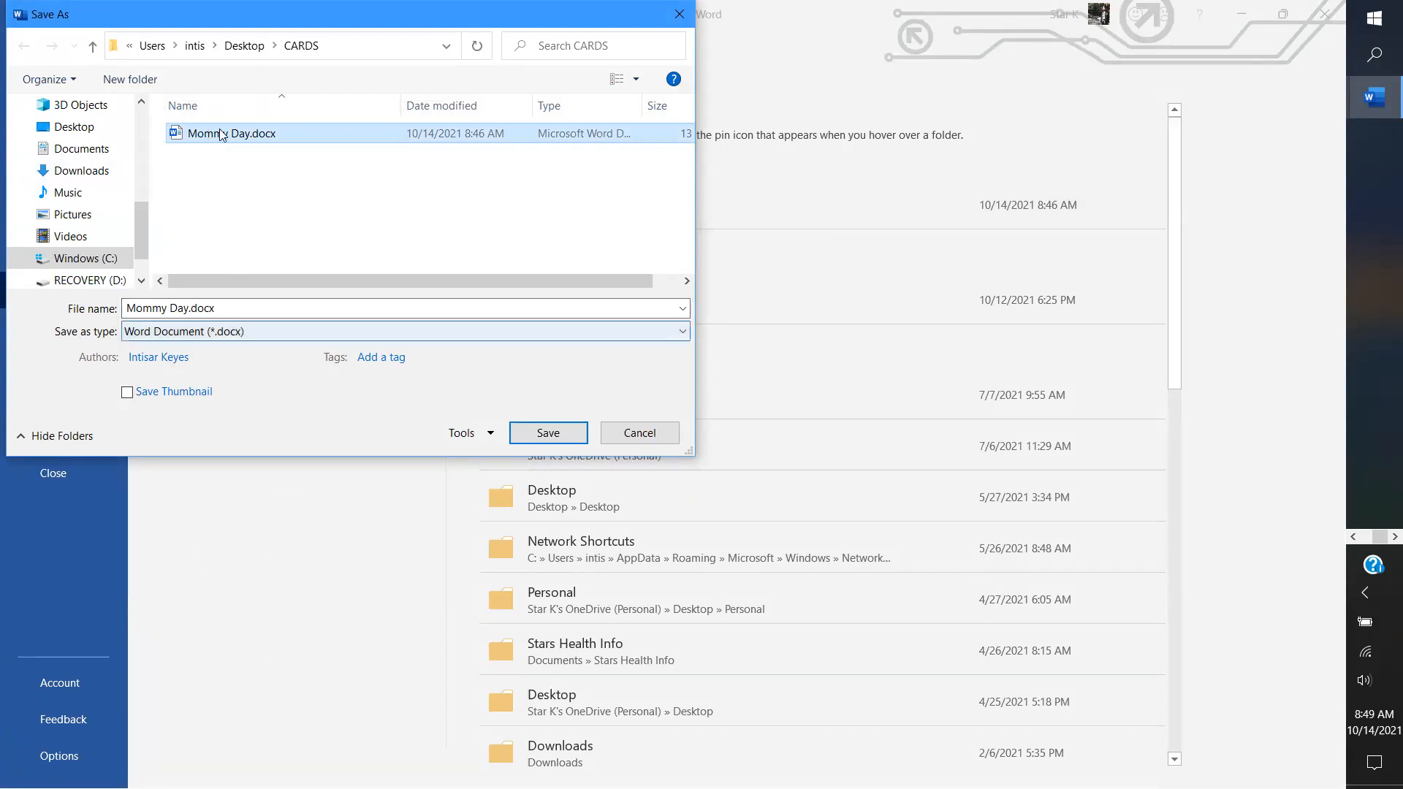
{"action": "left_click", "coordinate": [560, 432]}
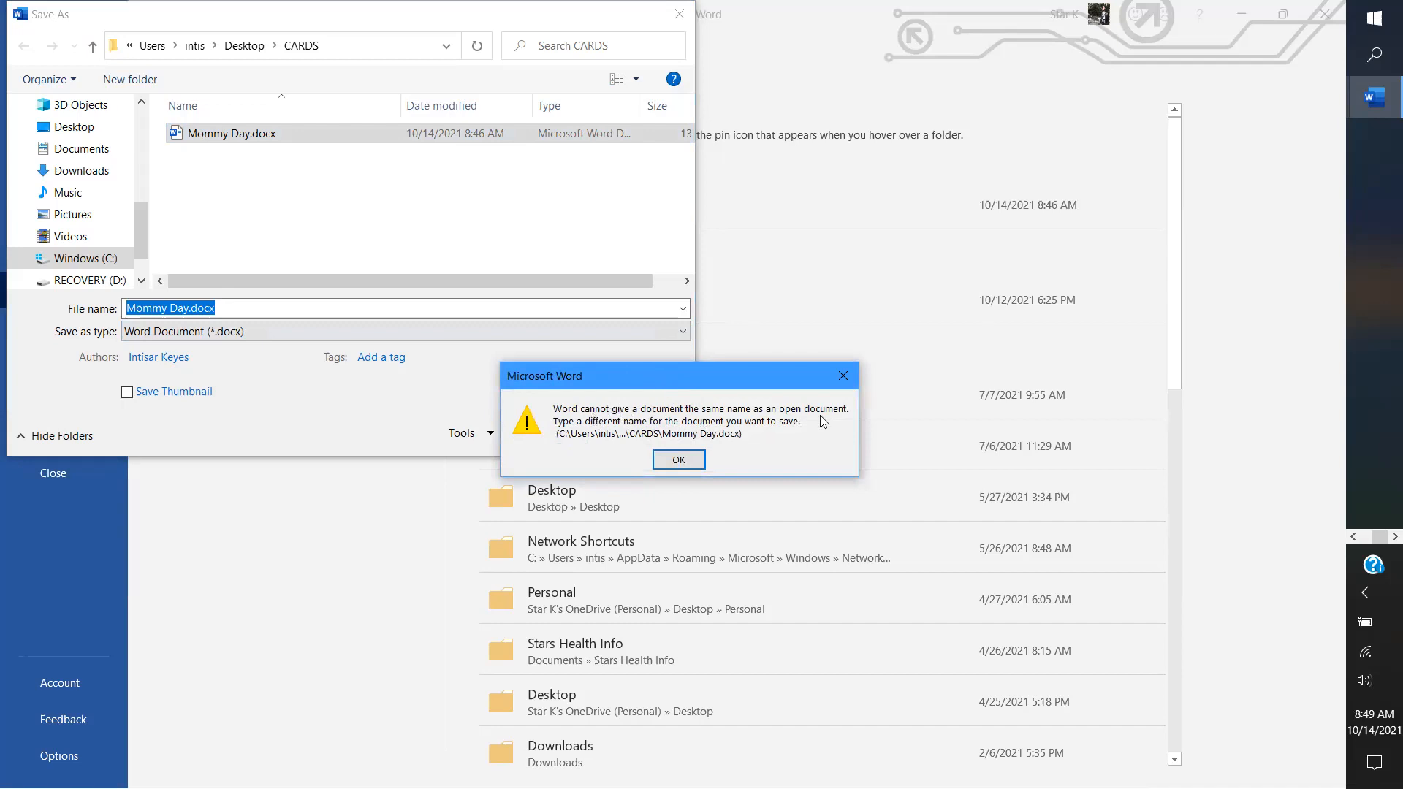
{"action": "left_click", "coordinate": [694, 457]}
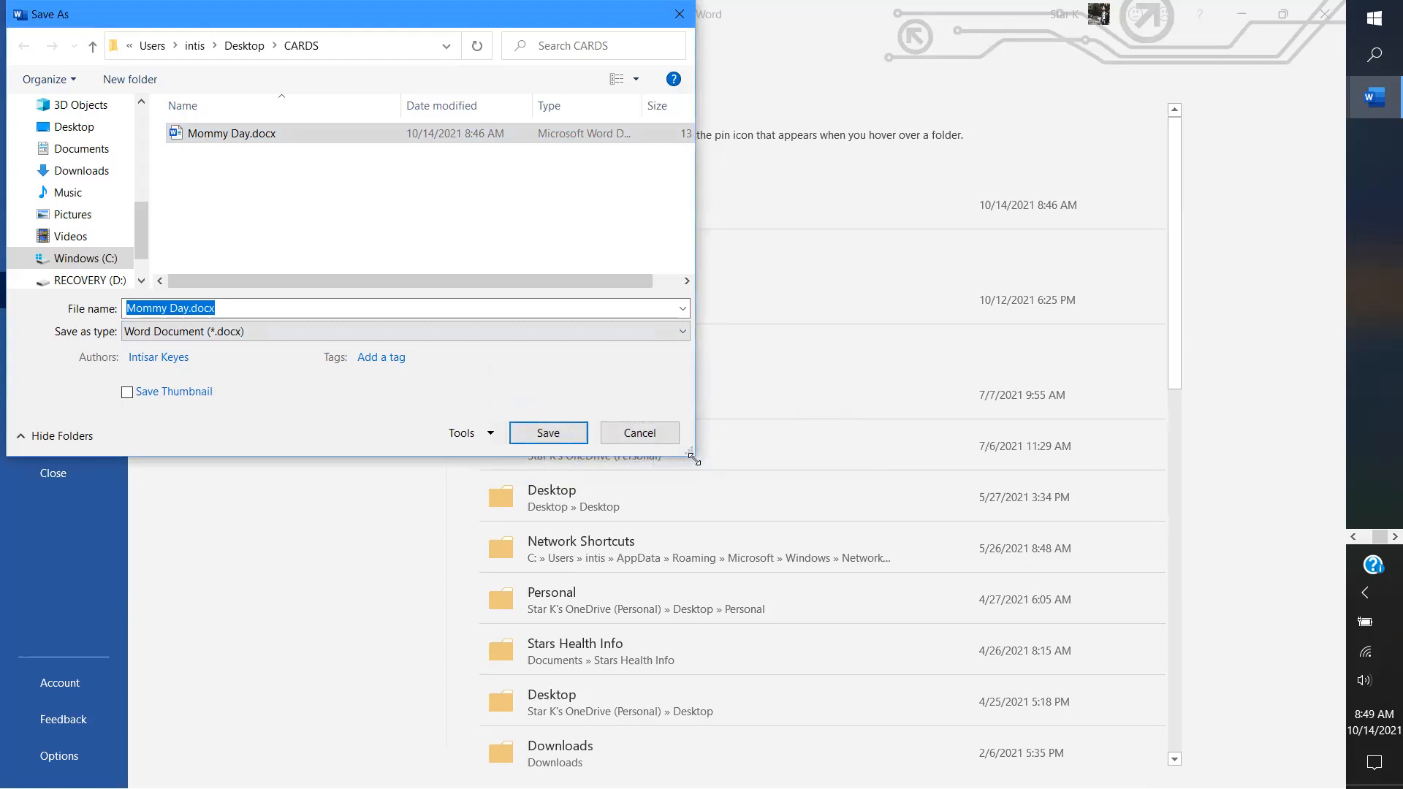
Step: Try to close the open Mommy Day.docx window while the Save As dialog is still open
{"action": "mouse_move", "coordinate": [1382, 102]}
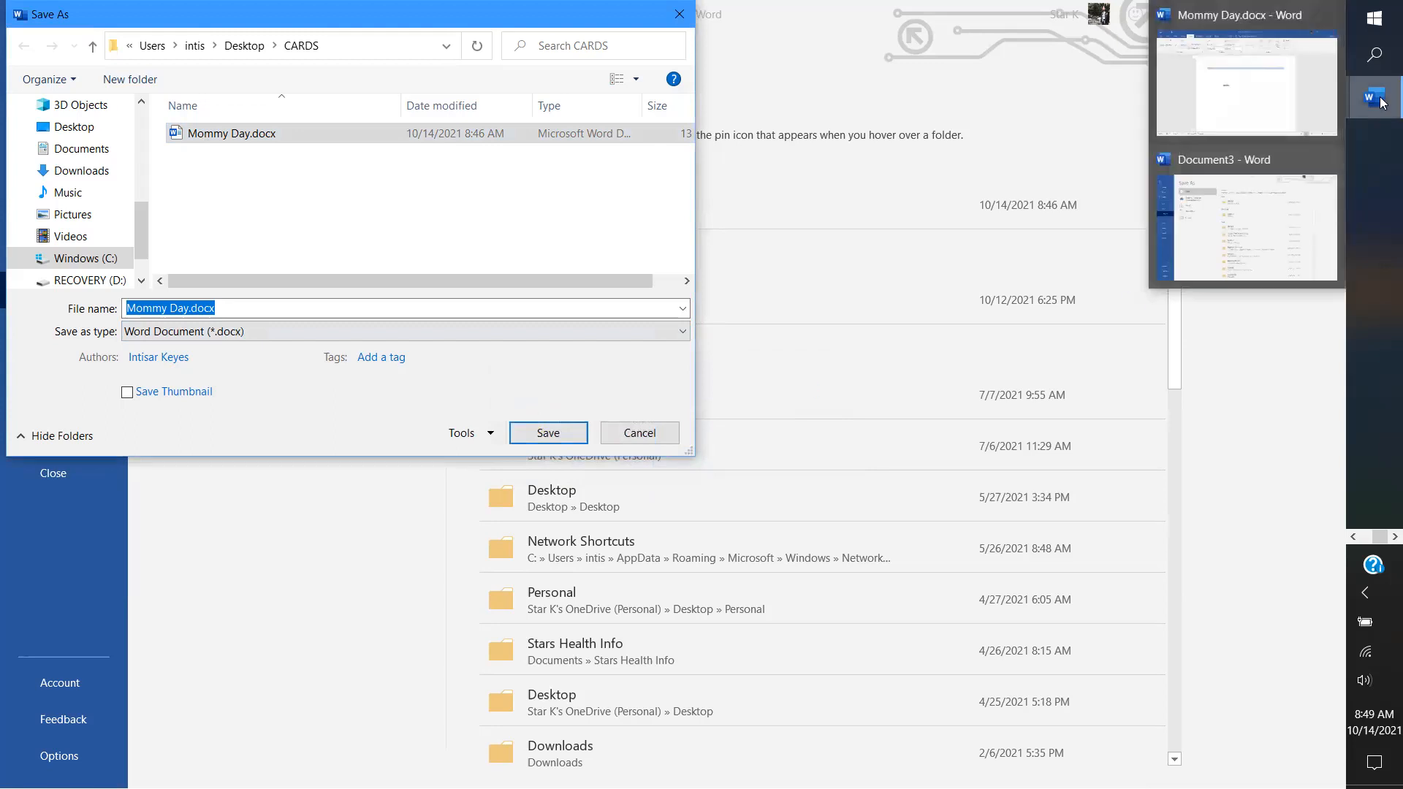
{"action": "left_click", "coordinate": [1317, 87]}
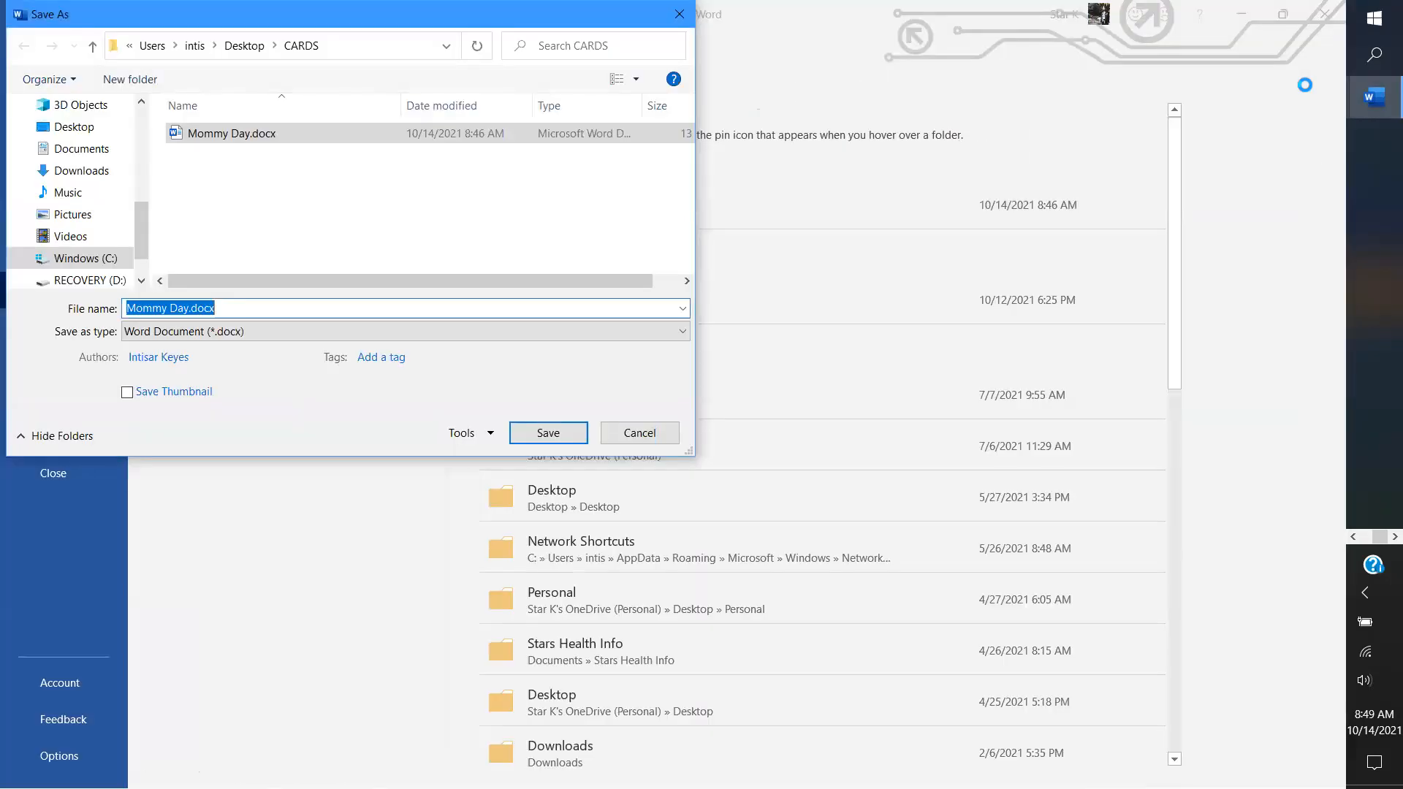
{"action": "mouse_move", "coordinate": [1362, 93]}
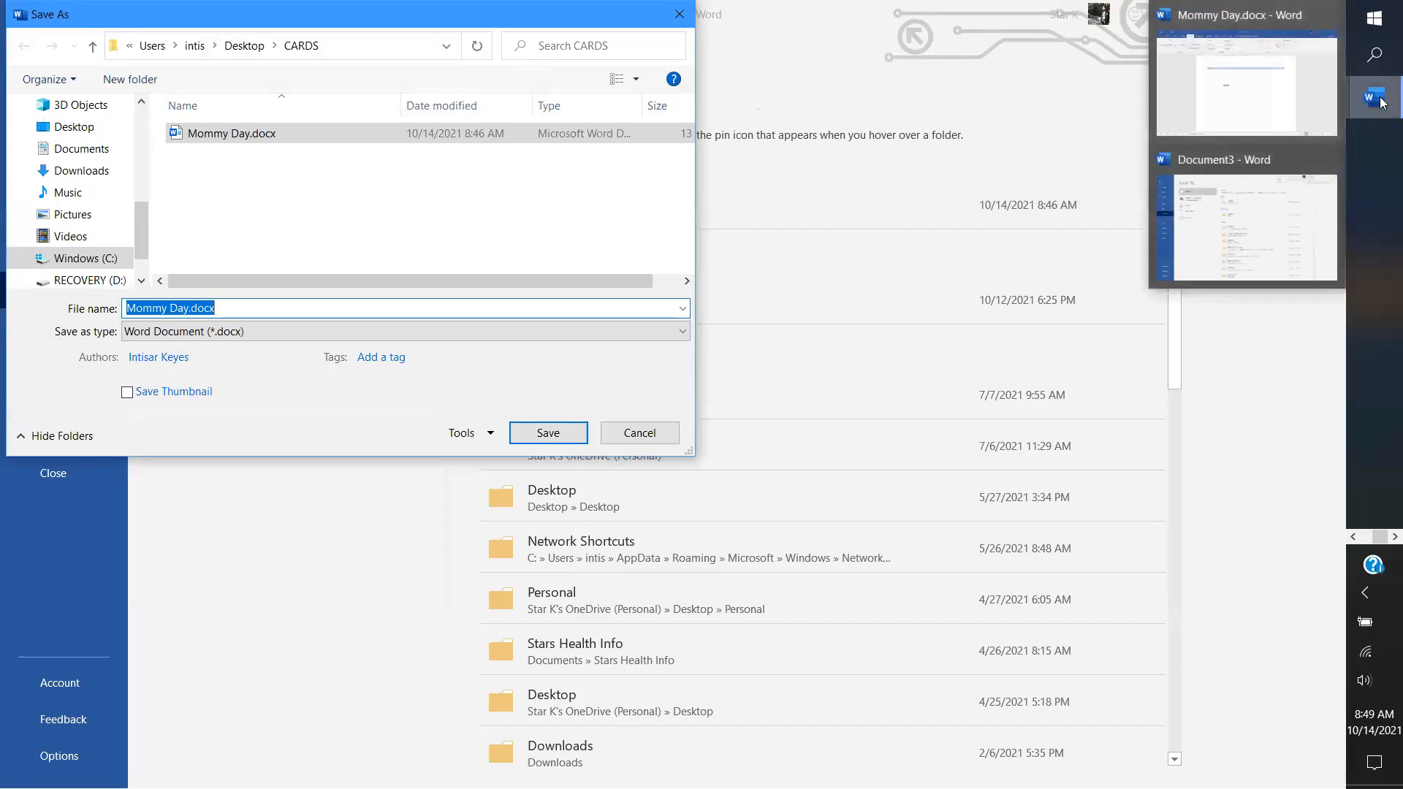
{"action": "left_click", "coordinate": [1330, 16]}
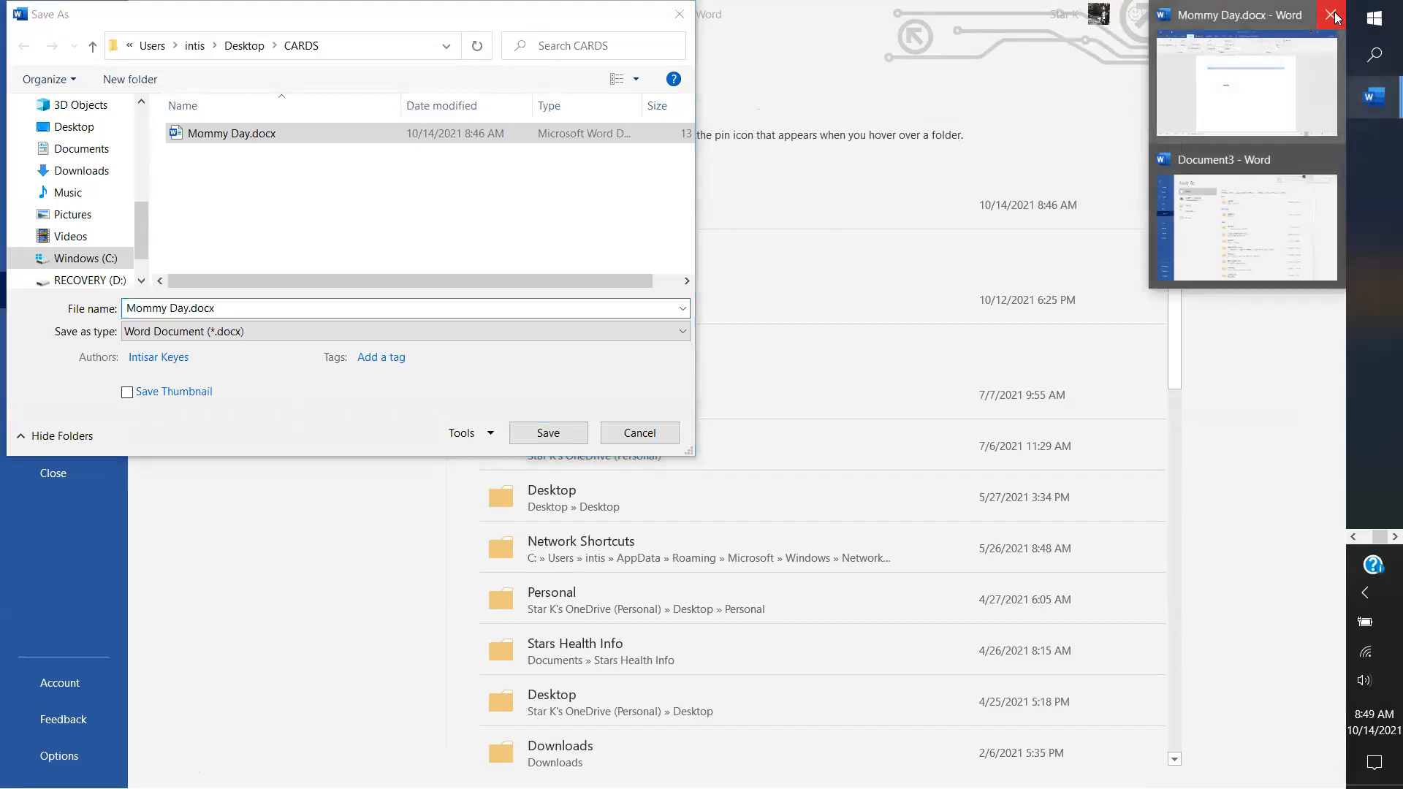
{"action": "left_click", "coordinate": [676, 454]}
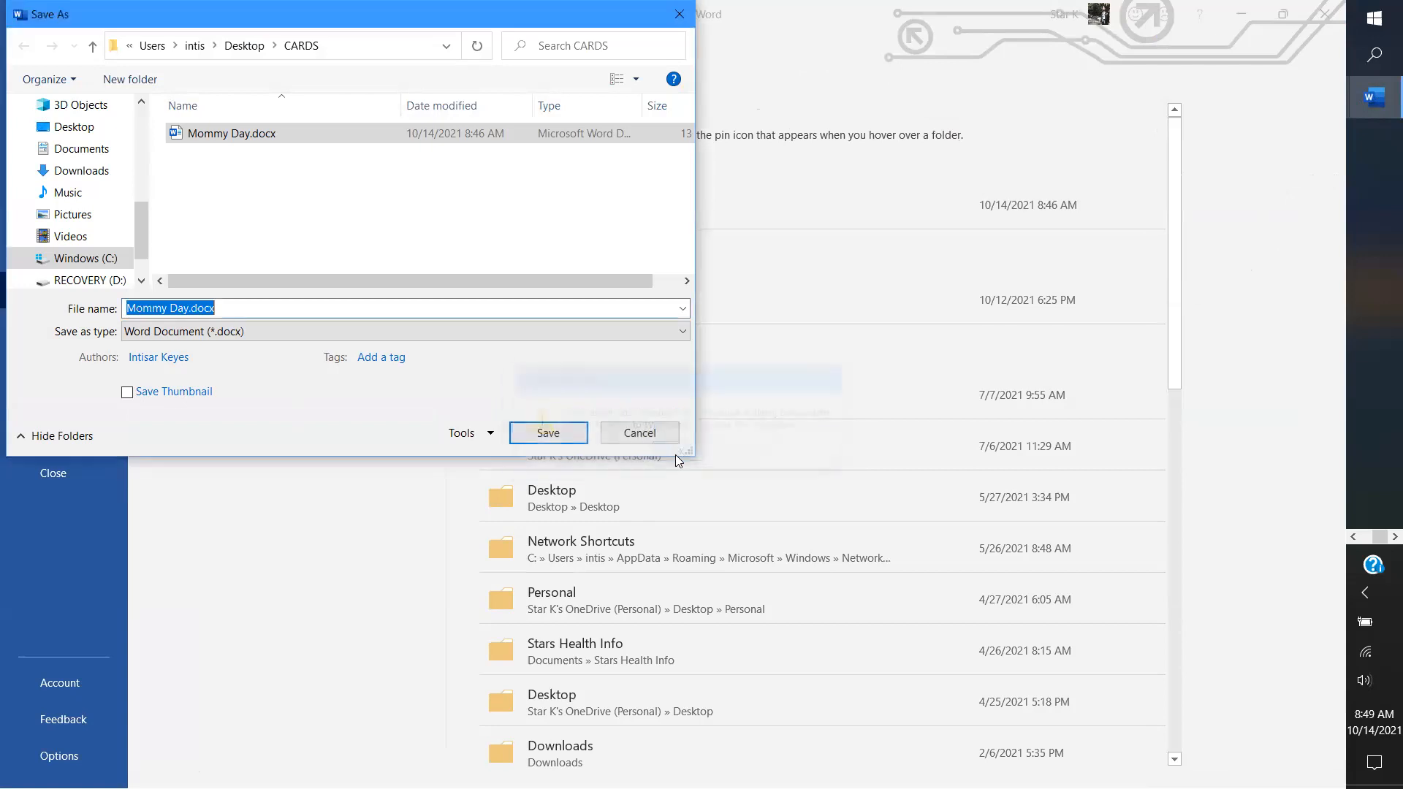
Step: Cancel the Save As dialog and close the open Mommy Day.docx document
{"action": "left_click", "coordinate": [679, 14]}
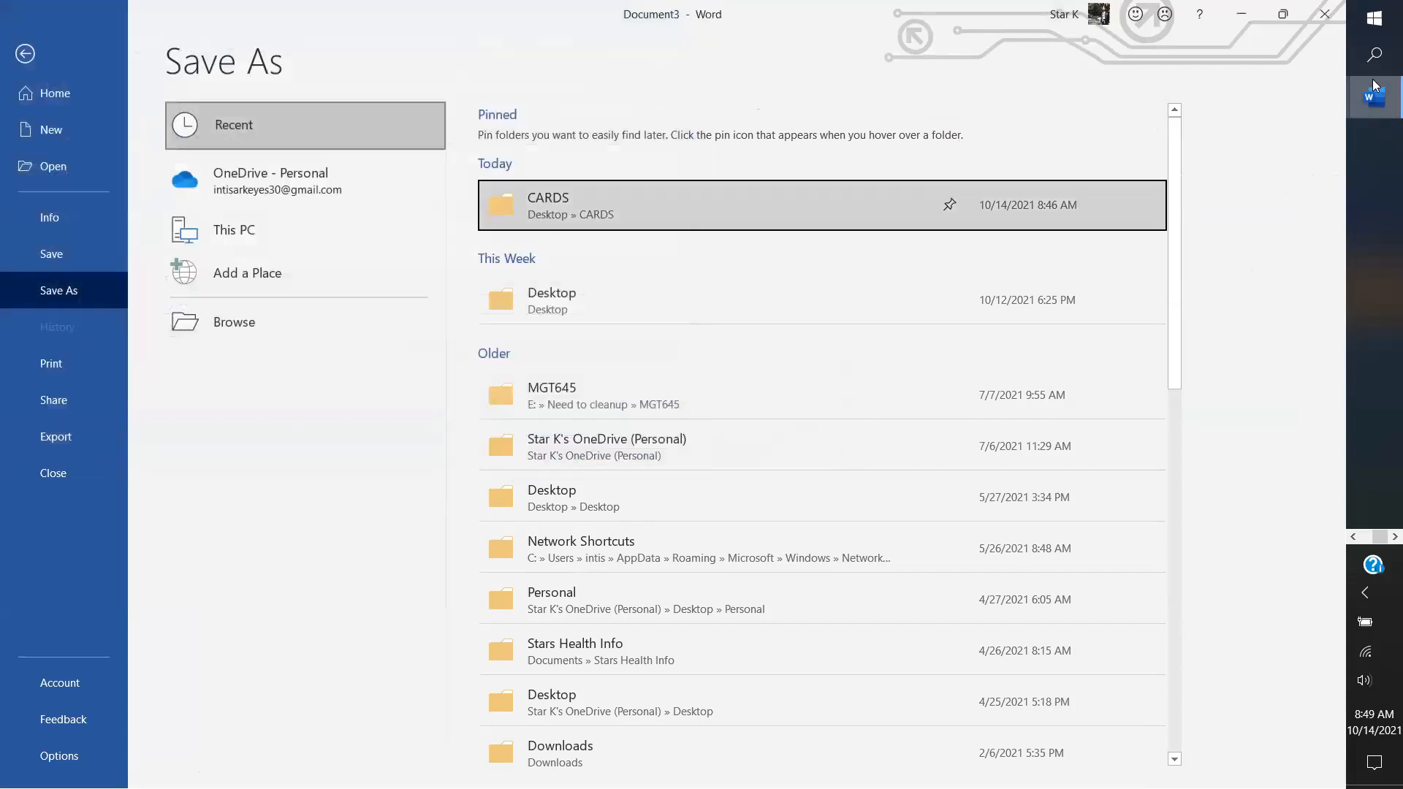
{"action": "mouse_move", "coordinate": [1380, 96]}
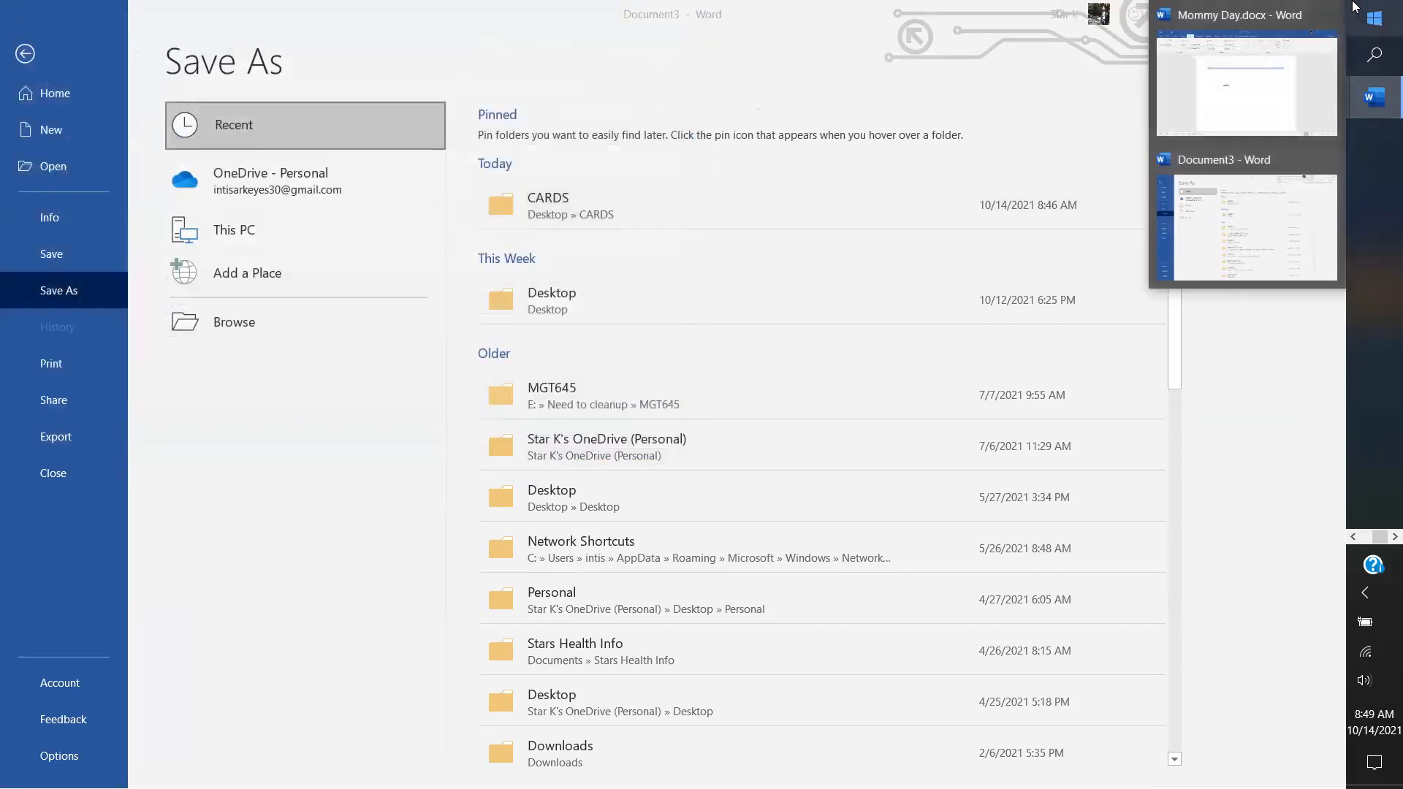
{"action": "left_click", "coordinate": [1328, 20]}
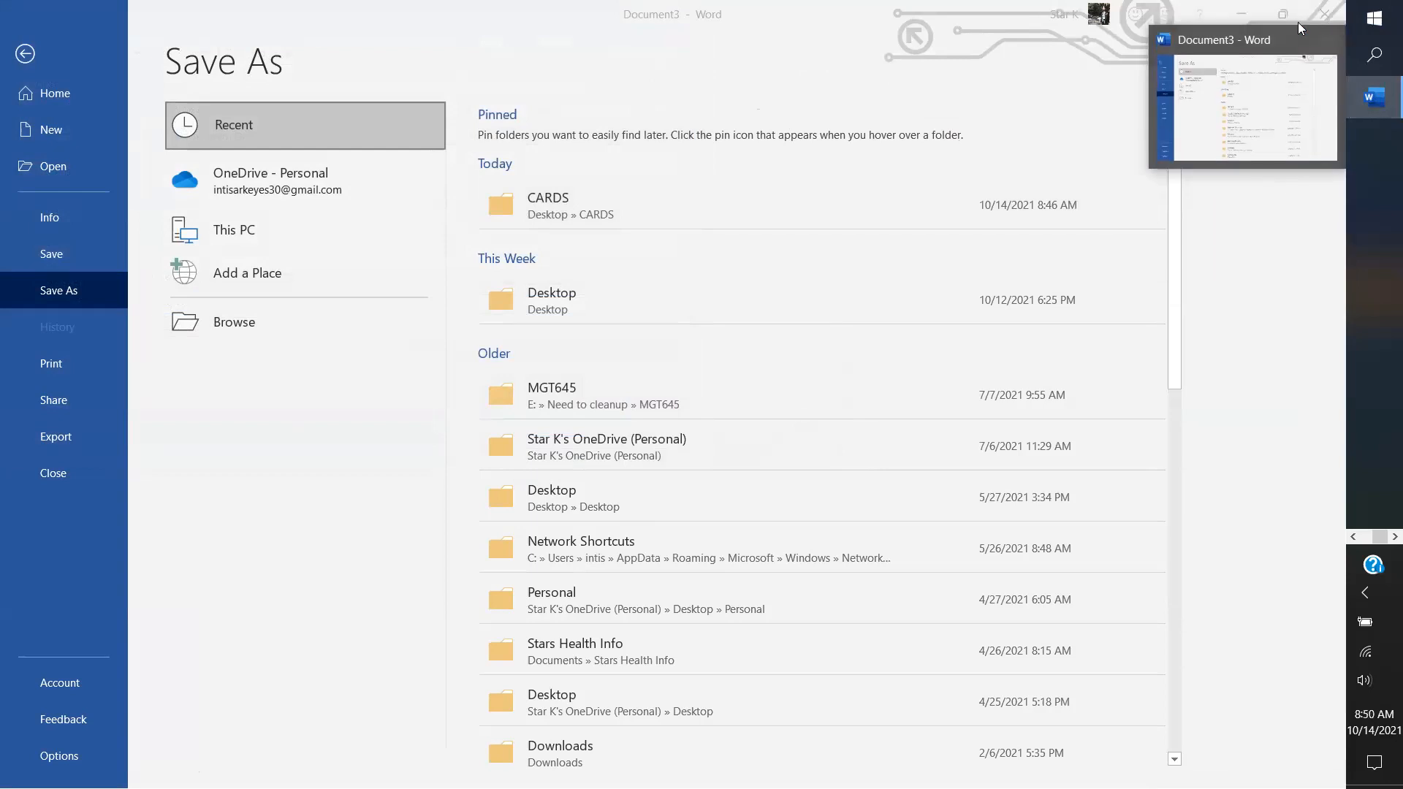
Step: Save the card as Mommy Day.docx in the CARDS folder, replacing the existing file
{"action": "left_click", "coordinate": [543, 208]}
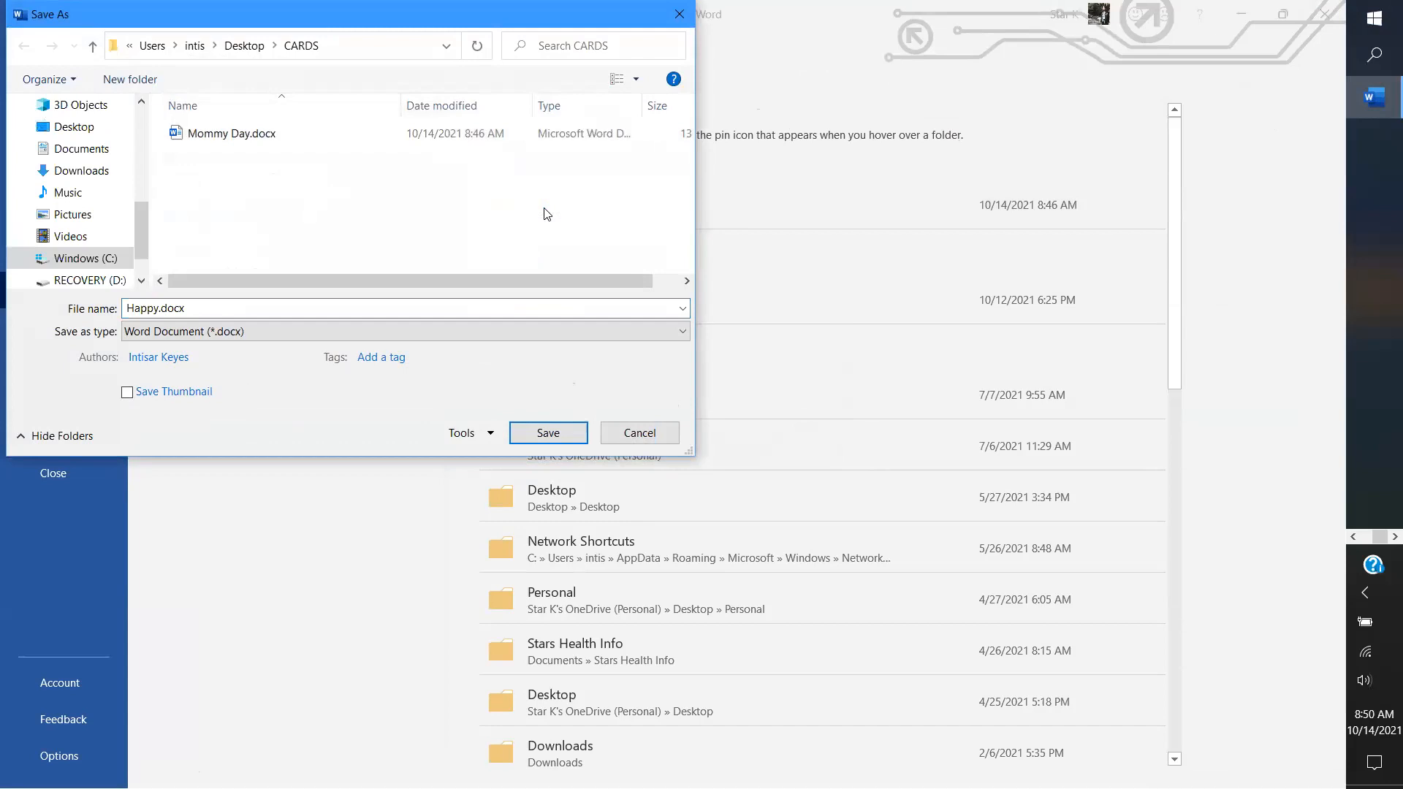
{"action": "left_click", "coordinate": [240, 137]}
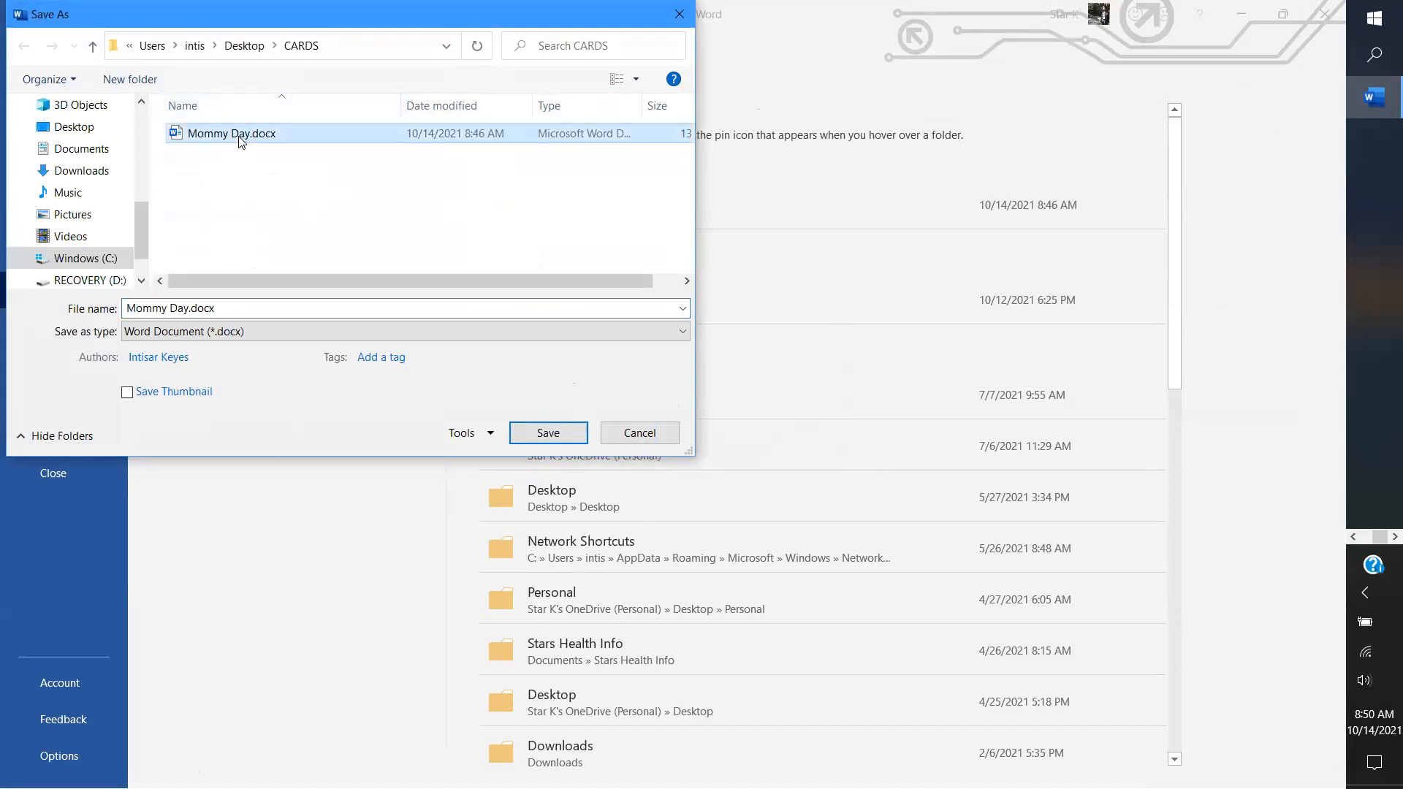
{"action": "left_click", "coordinate": [130, 308]}
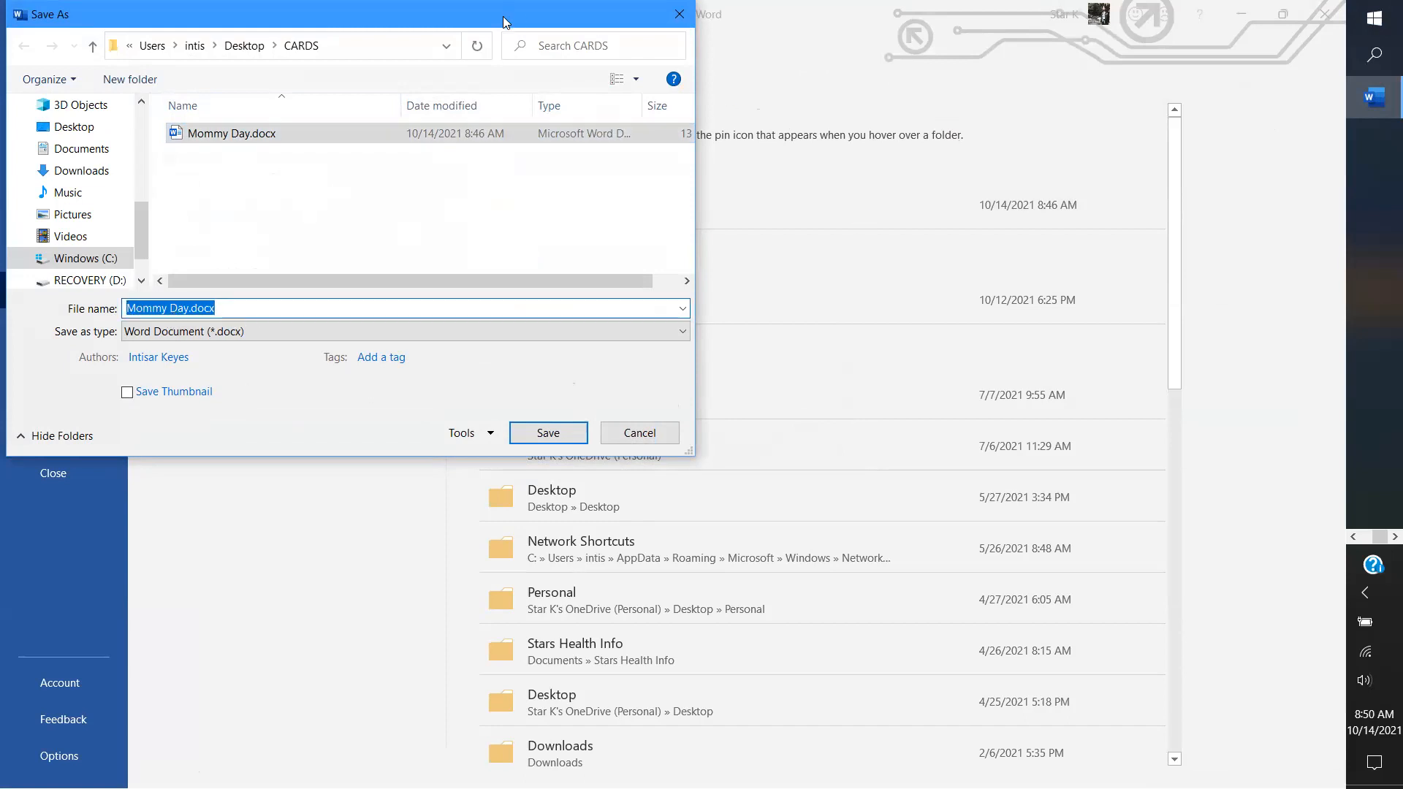
{"action": "left_click_drag", "start_coordinate": [502, 16], "coordinate": [532, 108]}
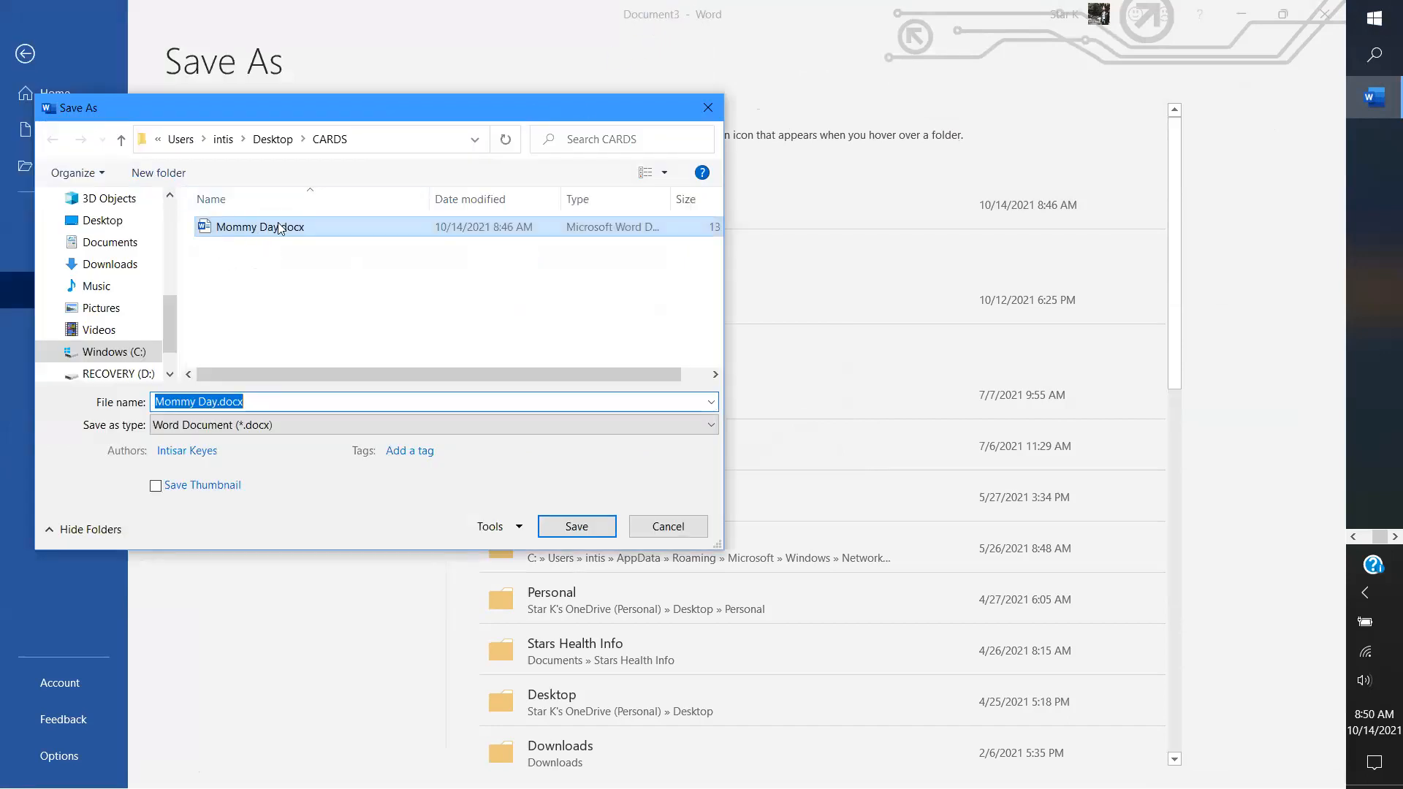
{"action": "left_click", "coordinate": [564, 530]}
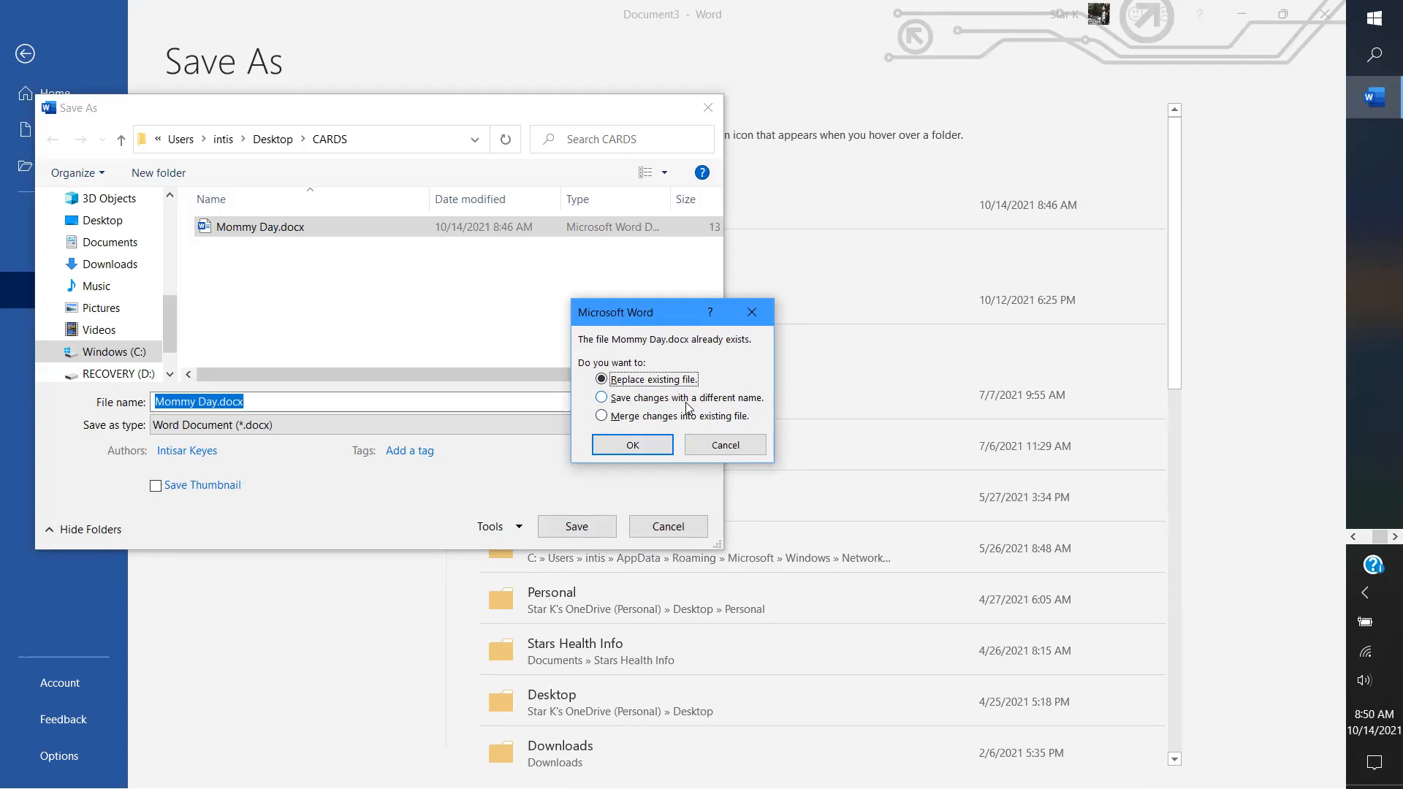
{"action": "left_click", "coordinate": [638, 451]}
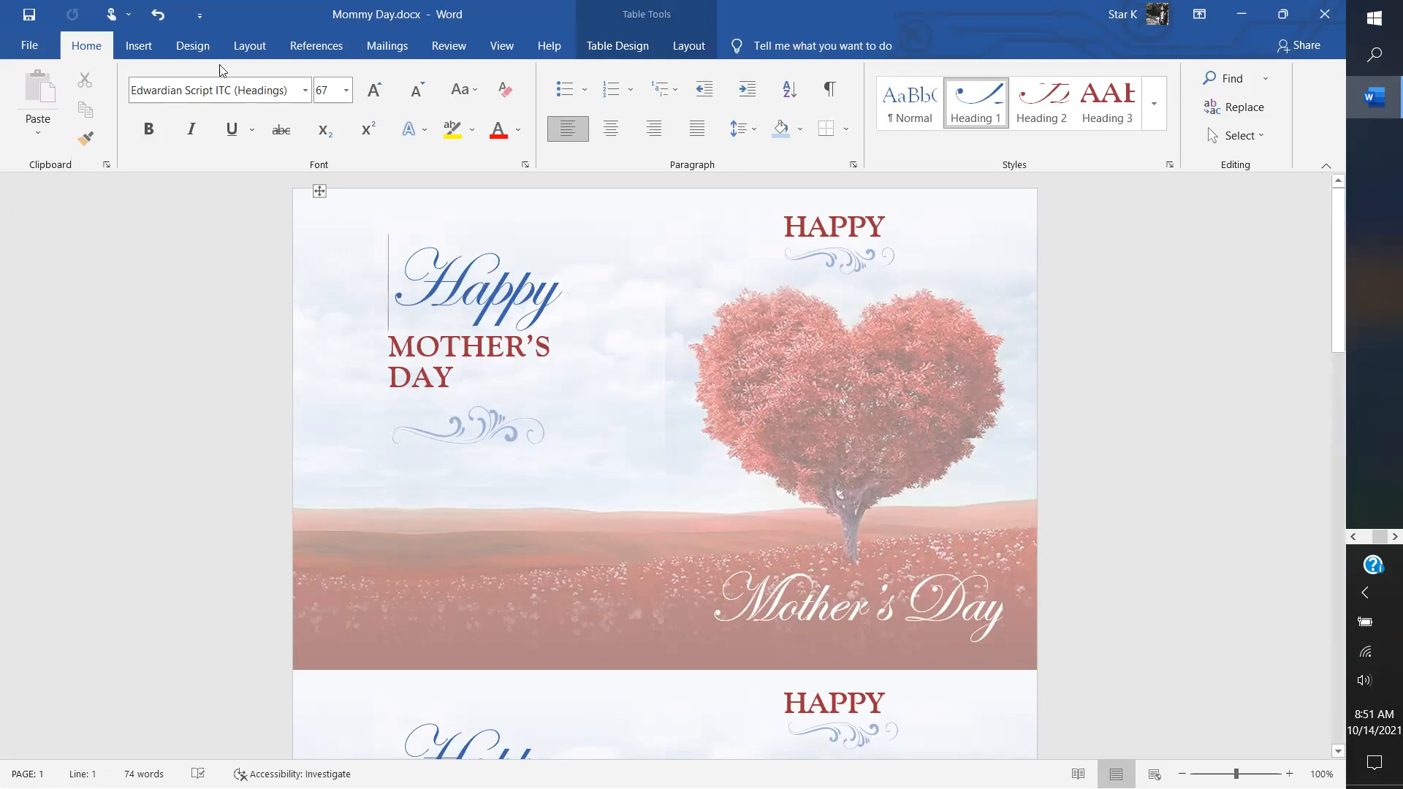
Step: Highlight the MOTHER'S DAY text and the HAPPY heading on the first card to examine its editable text areas
{"action": "left_click", "coordinate": [140, 51]}
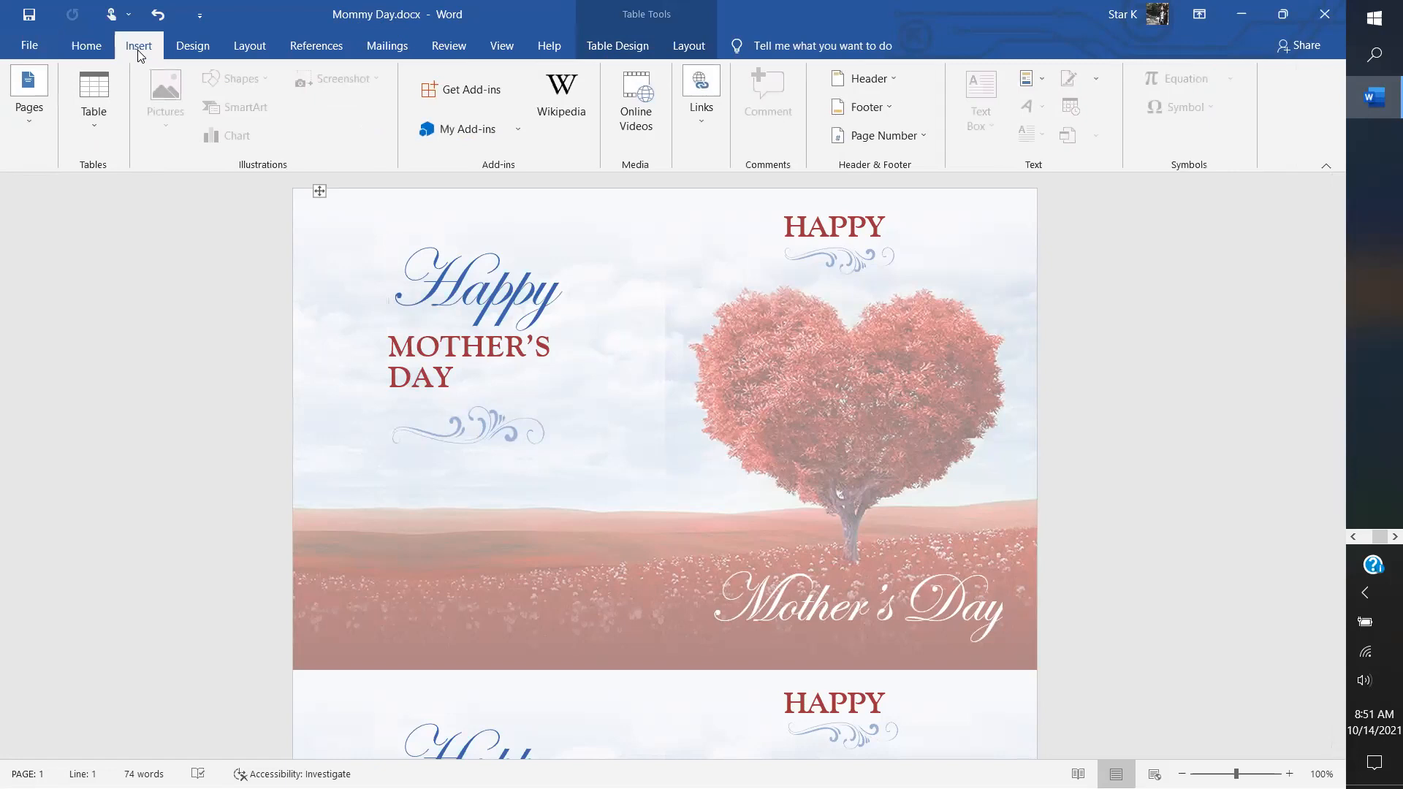
{"action": "triple_click", "coordinate": [488, 346]}
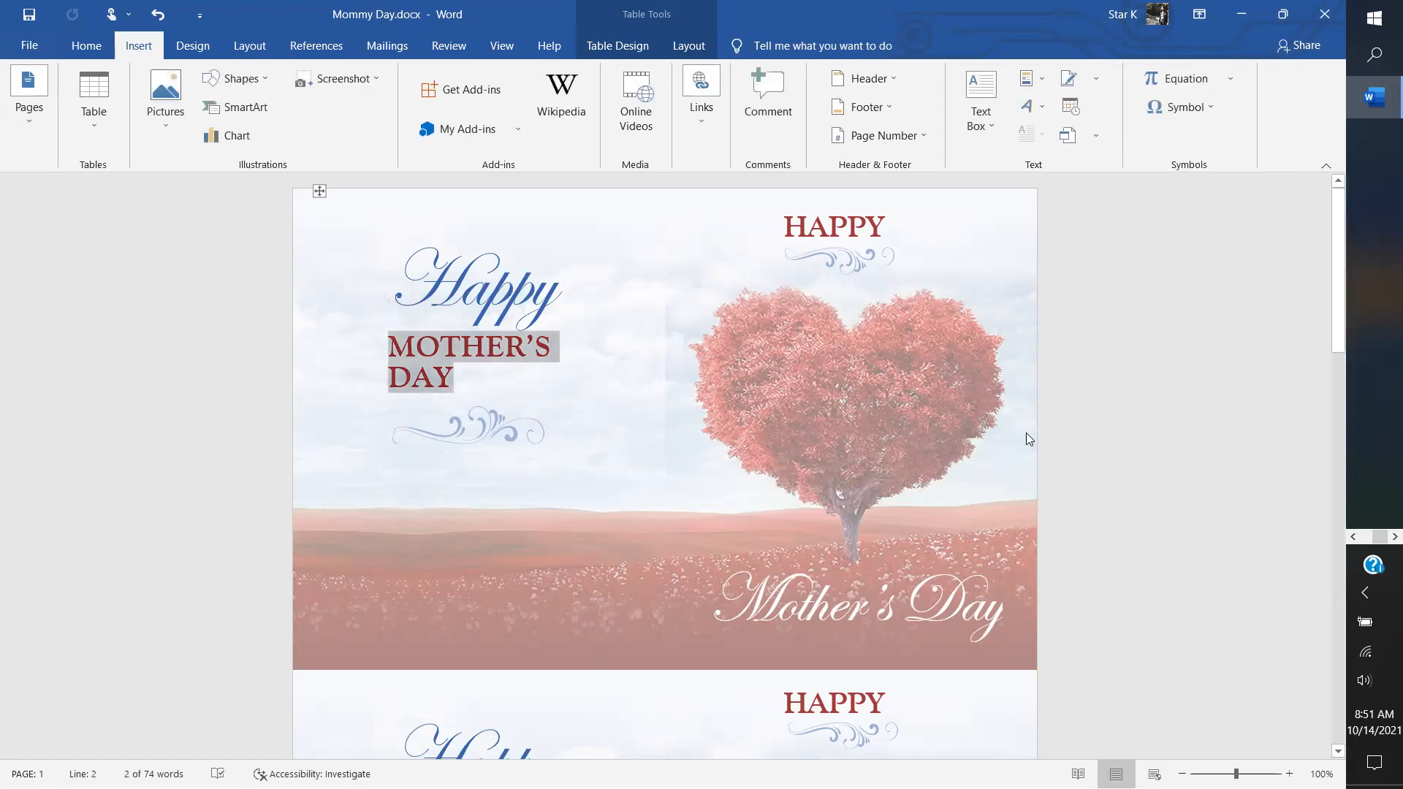
{"action": "left_click", "coordinate": [887, 417]}
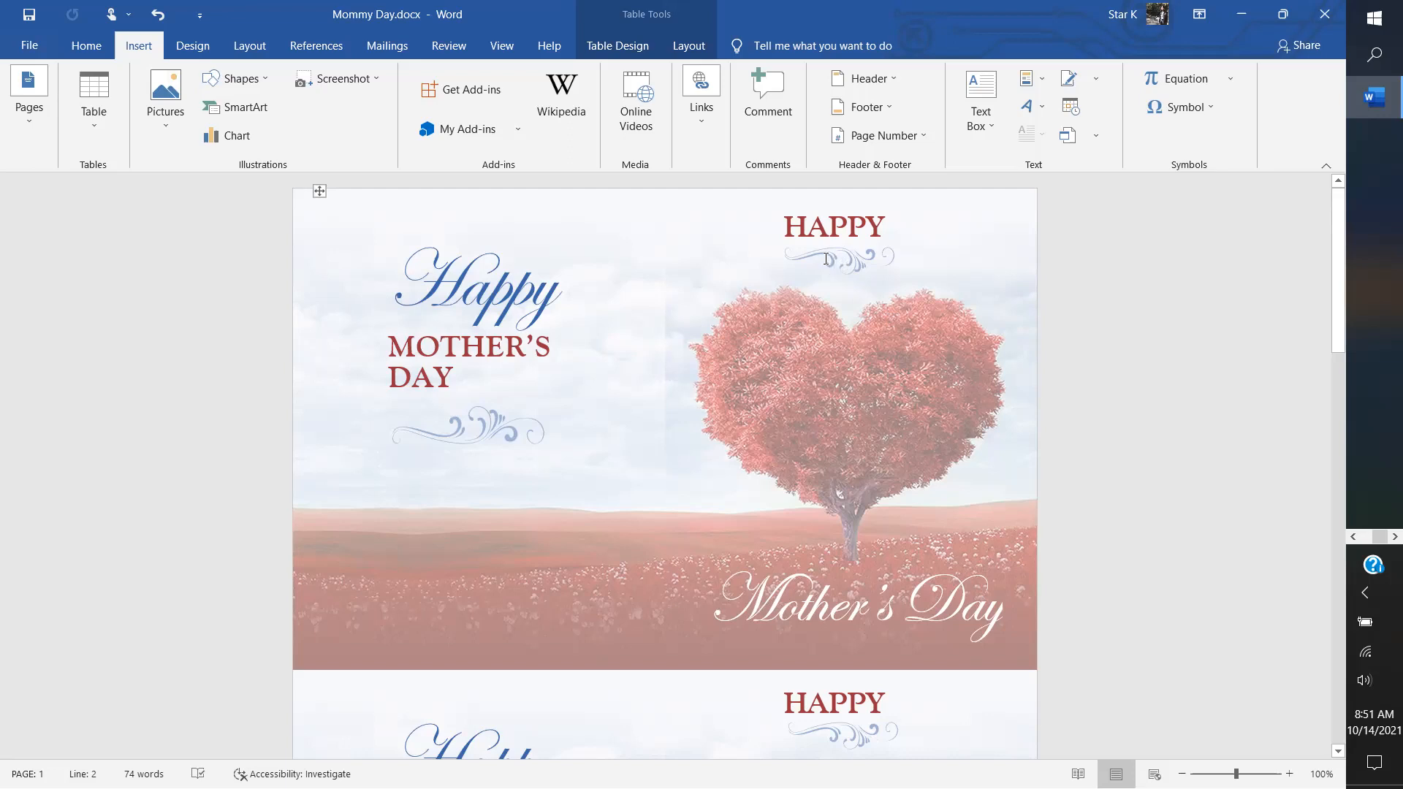
{"action": "left_click_drag", "start_coordinate": [791, 224], "coordinate": [881, 226]}
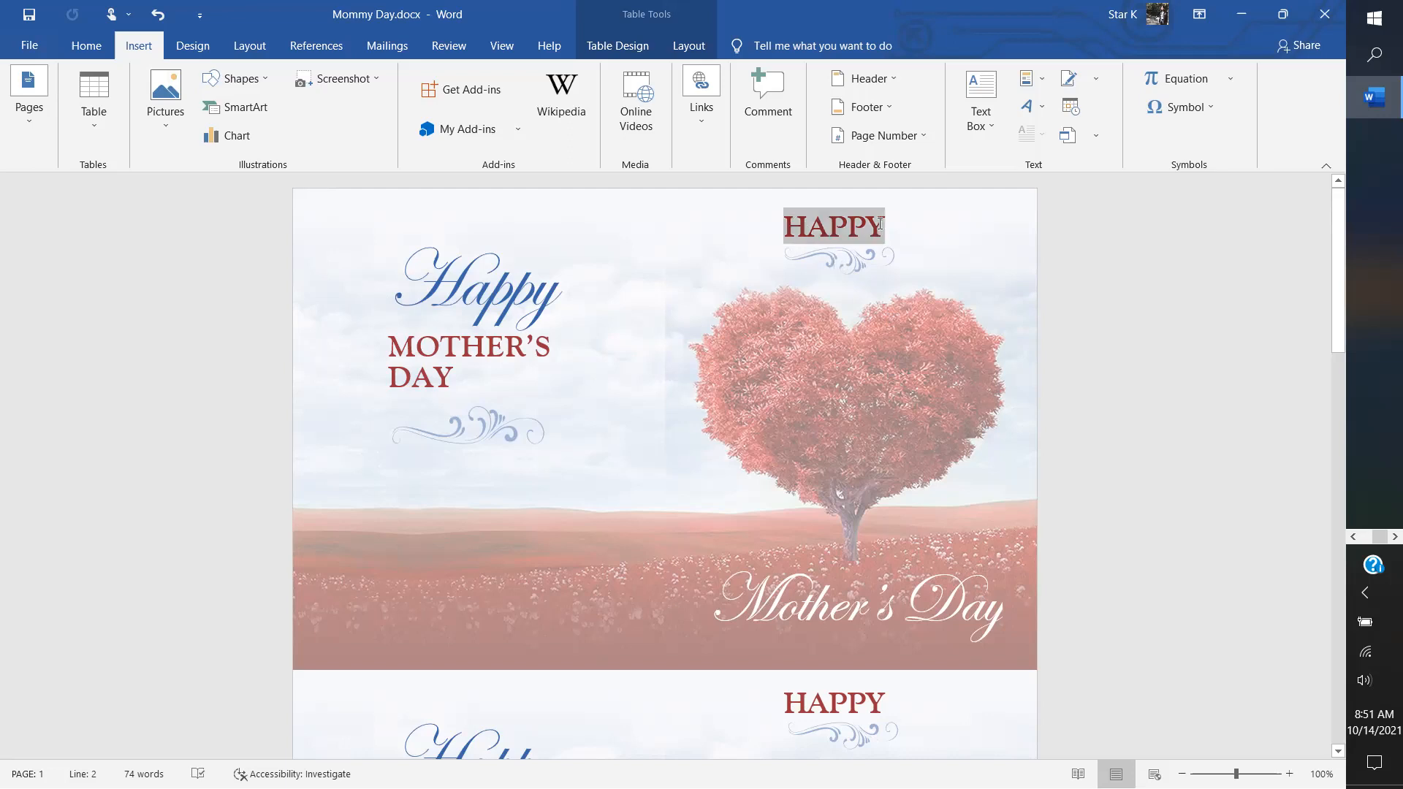
Step: Insert the picture IMG_5959.JPG from the Desktop's Class Docs folder below the first card's HAPPY heading
{"action": "left_click", "coordinate": [850, 272]}
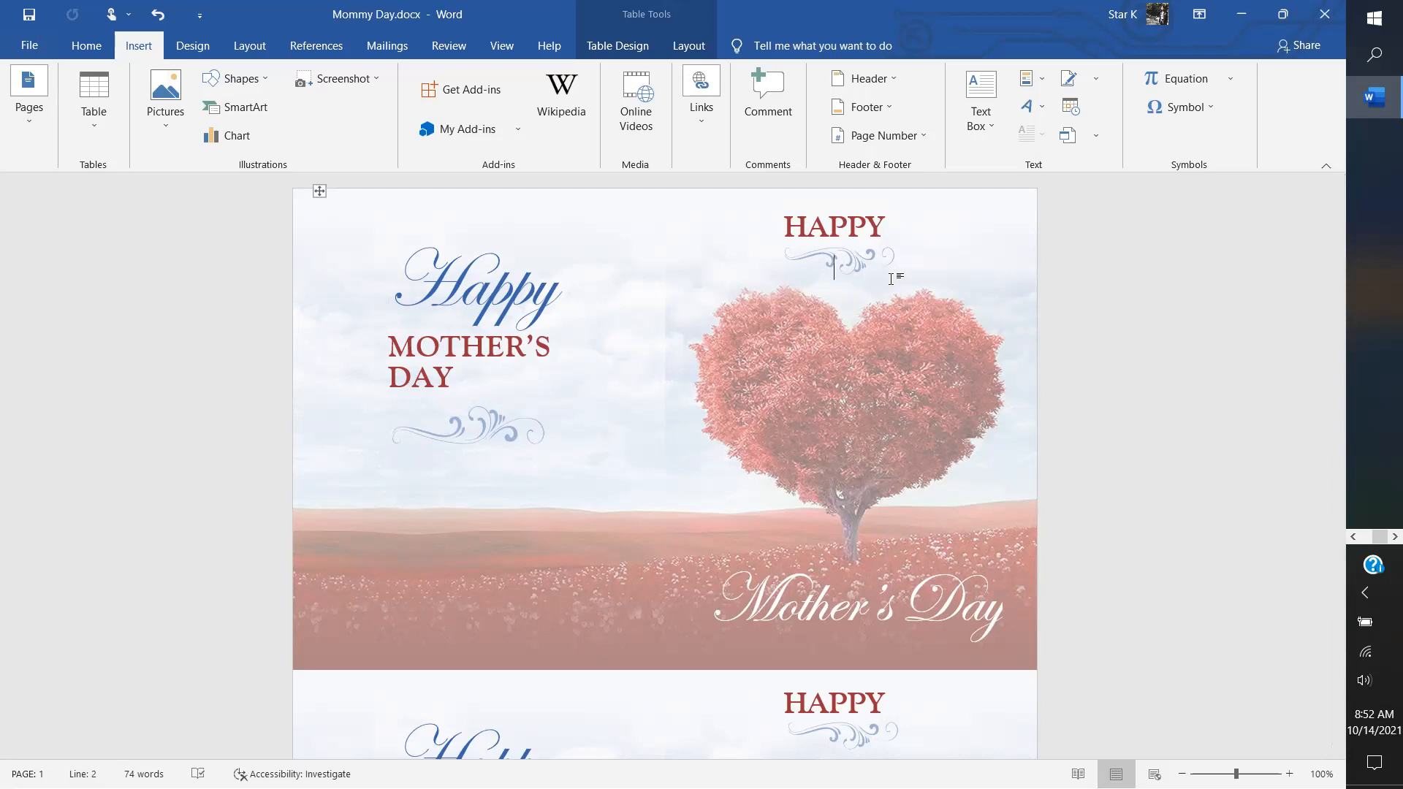
{"action": "left_click", "coordinate": [160, 132]}
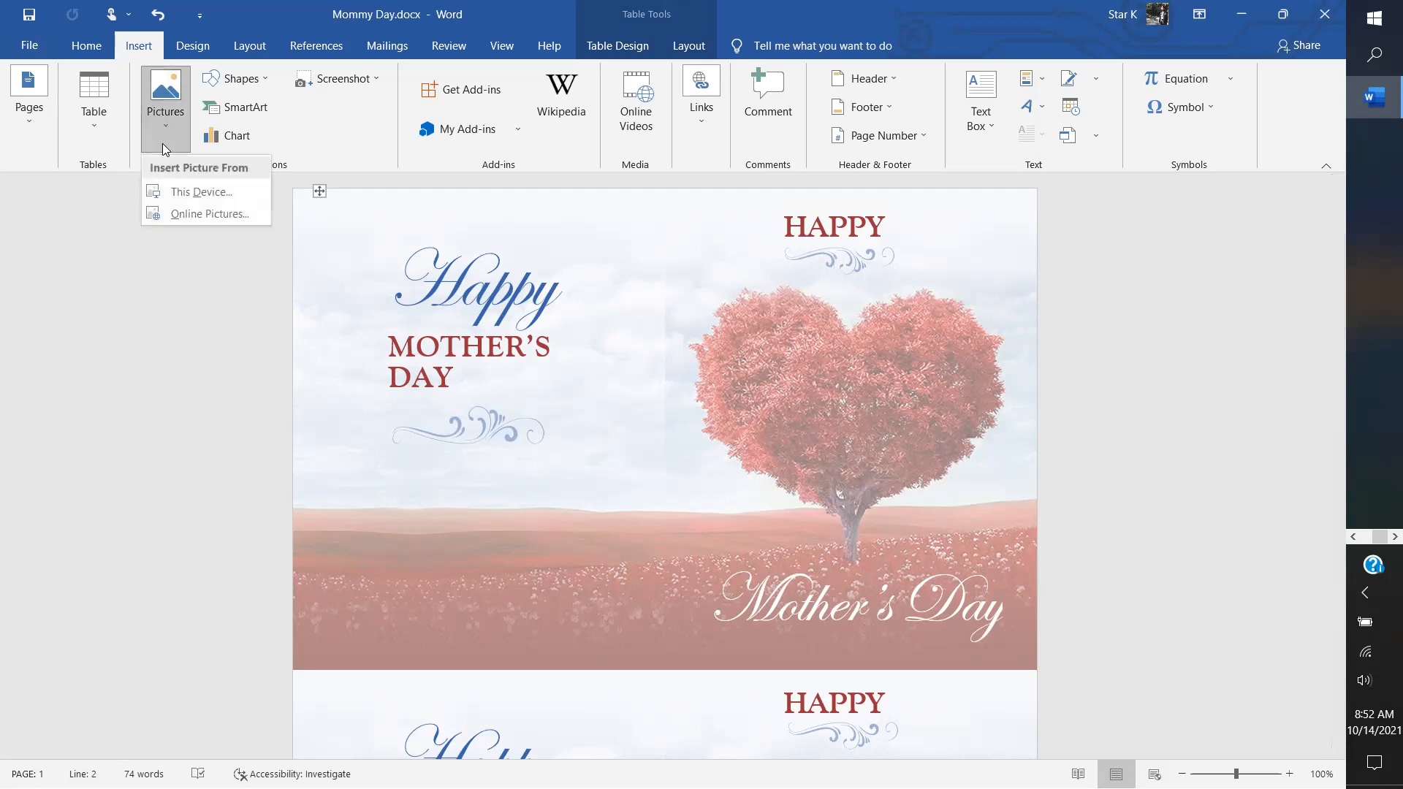
{"action": "left_click", "coordinate": [181, 191]}
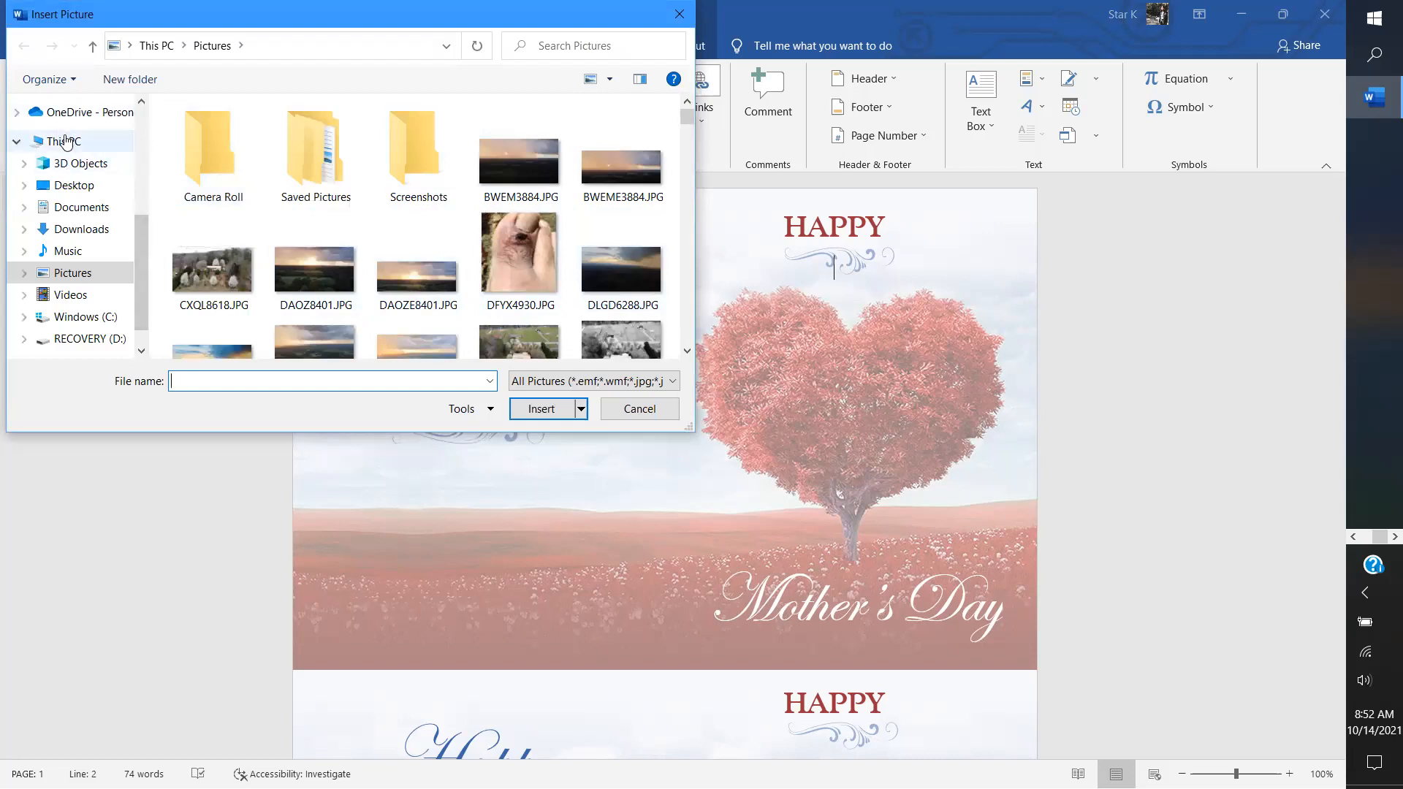
{"action": "left_click", "coordinate": [72, 186]}
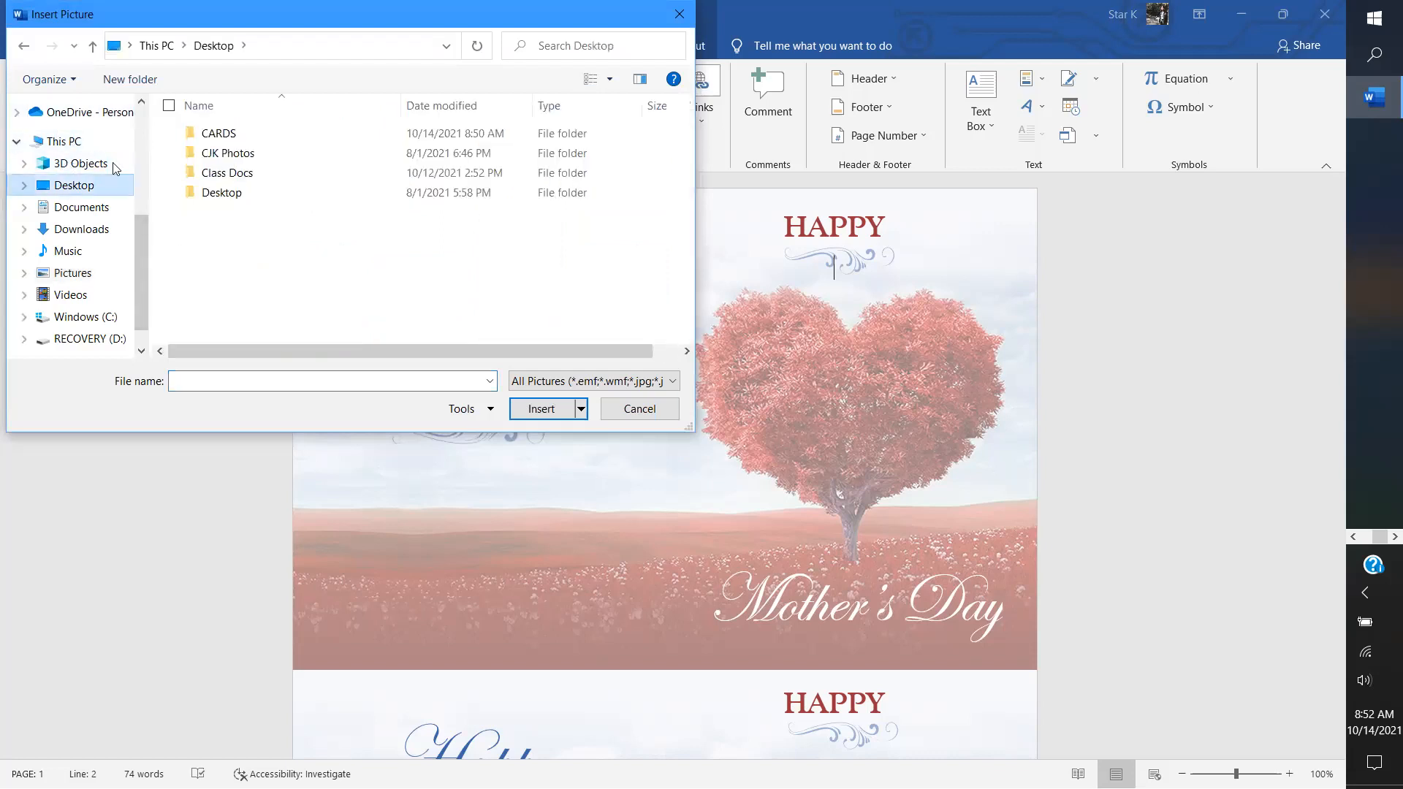
{"action": "double_click", "coordinate": [239, 175]}
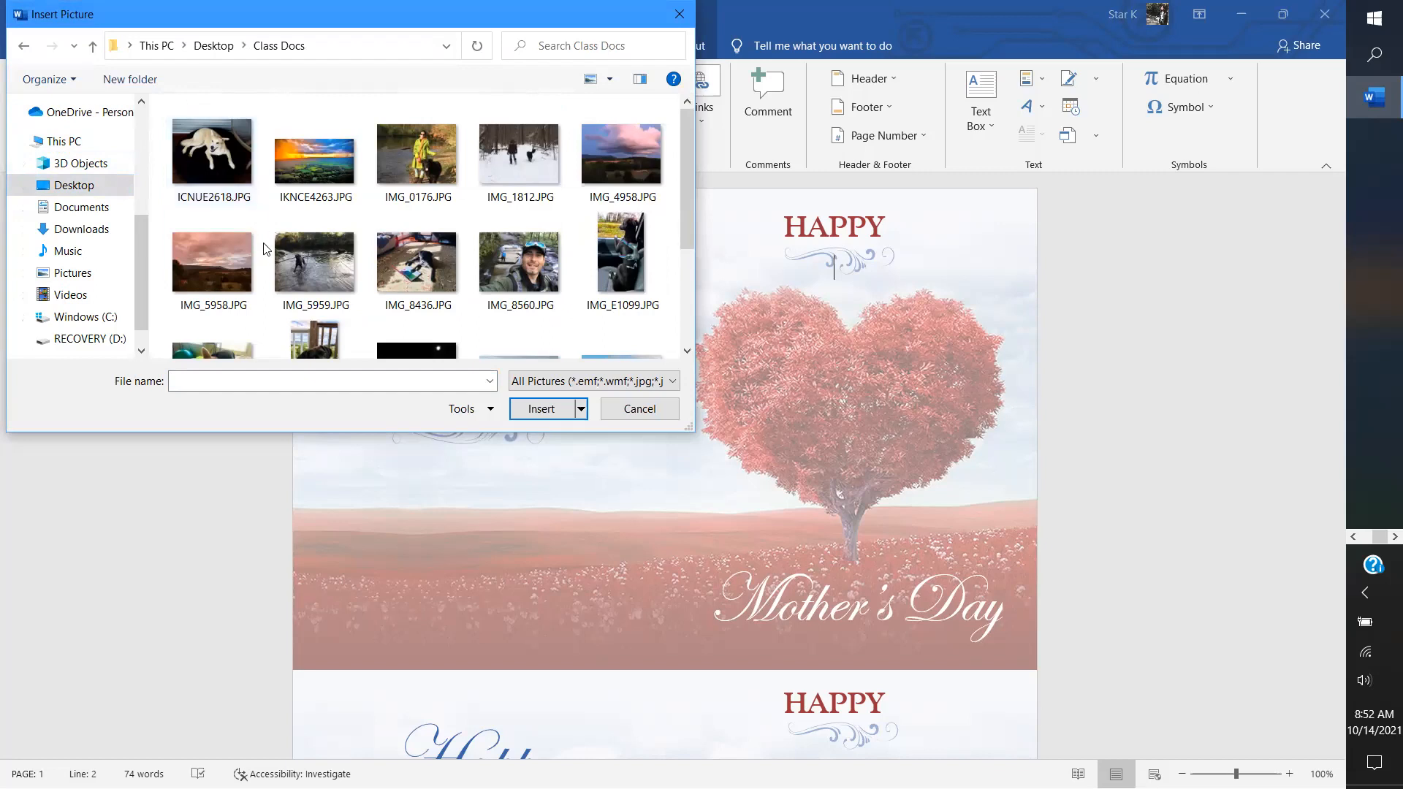
{"action": "left_click", "coordinate": [332, 273]}
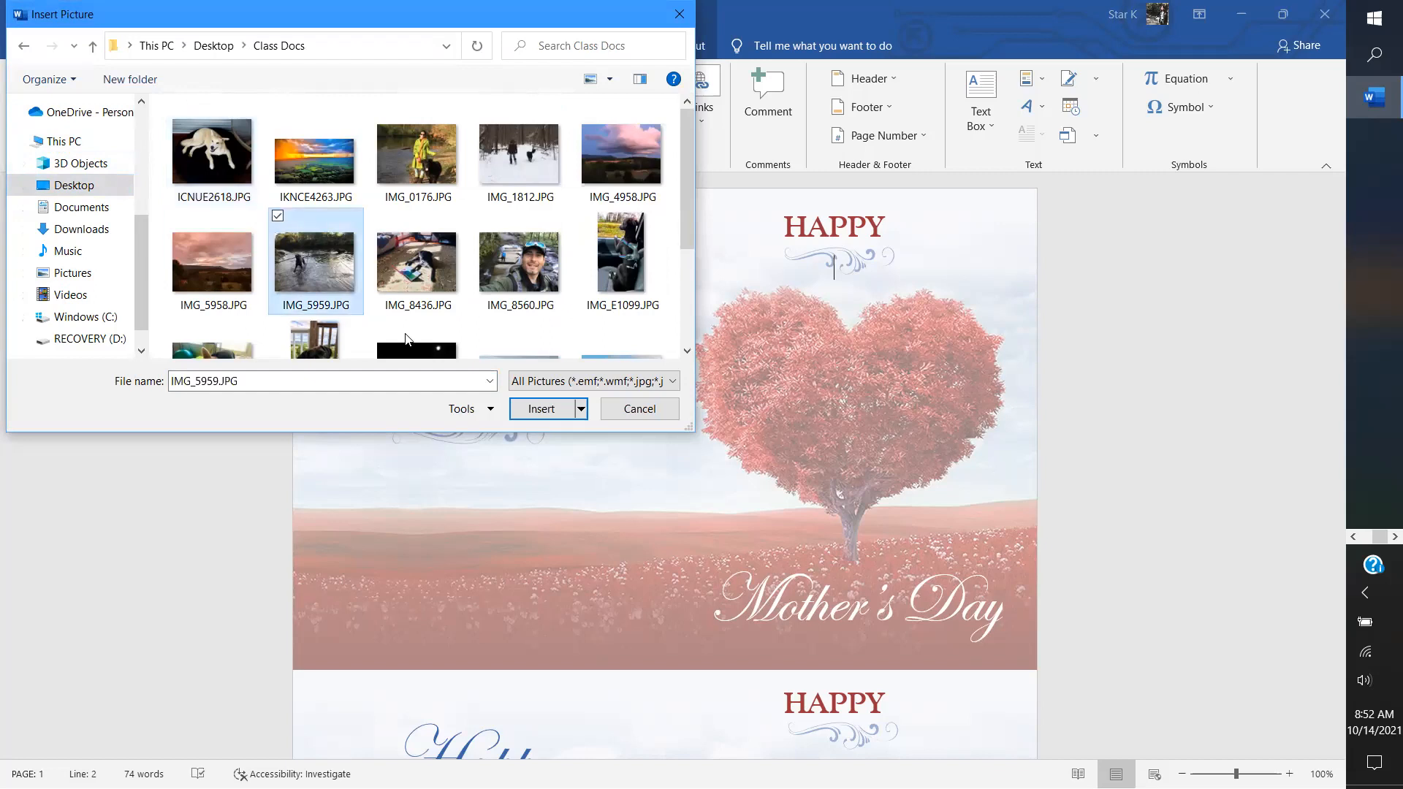
{"action": "left_click", "coordinate": [541, 409]}
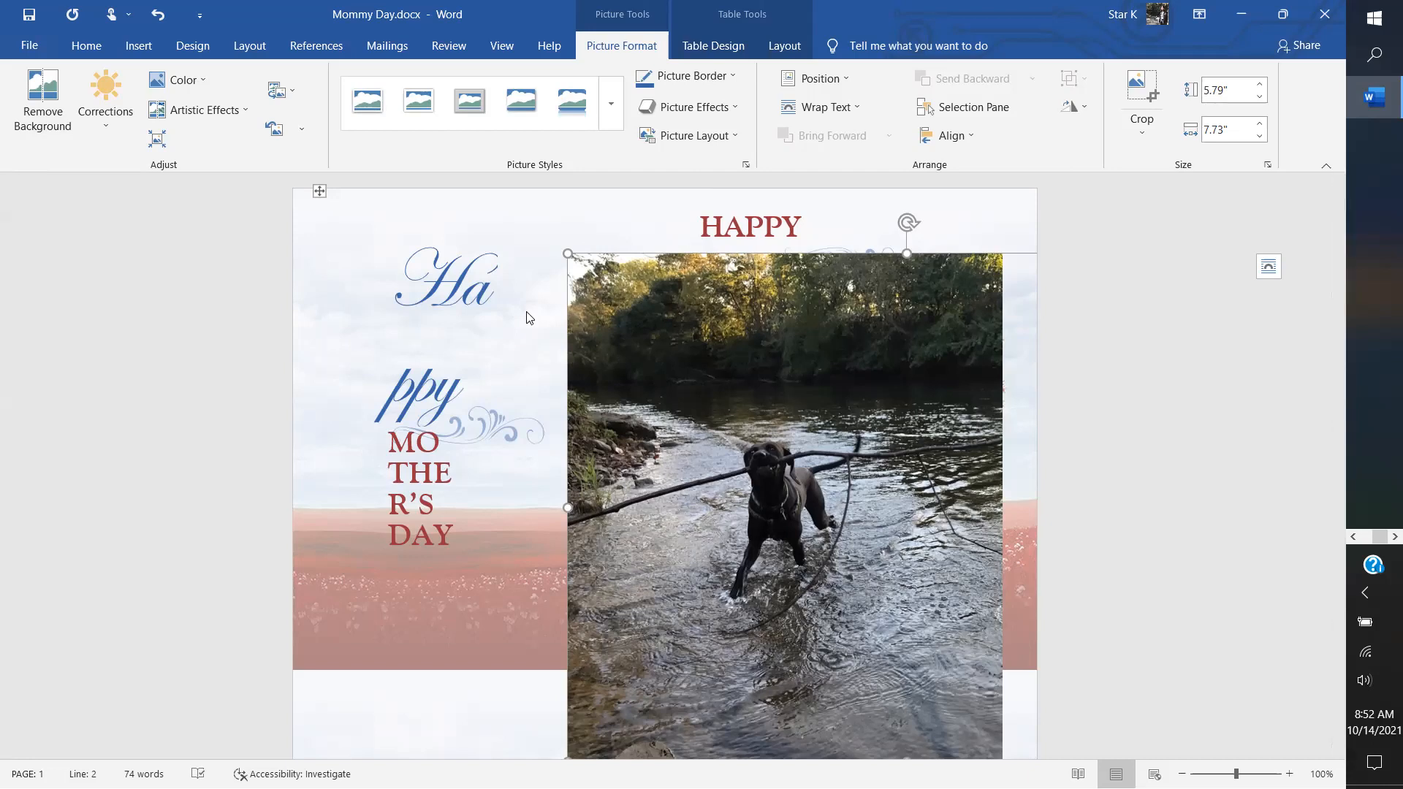
Step: Shrink the inserted dog picture to about 2.33" high by 3.1" wide
{"action": "left_click_drag", "start_coordinate": [564, 250], "coordinate": [800, 557]}
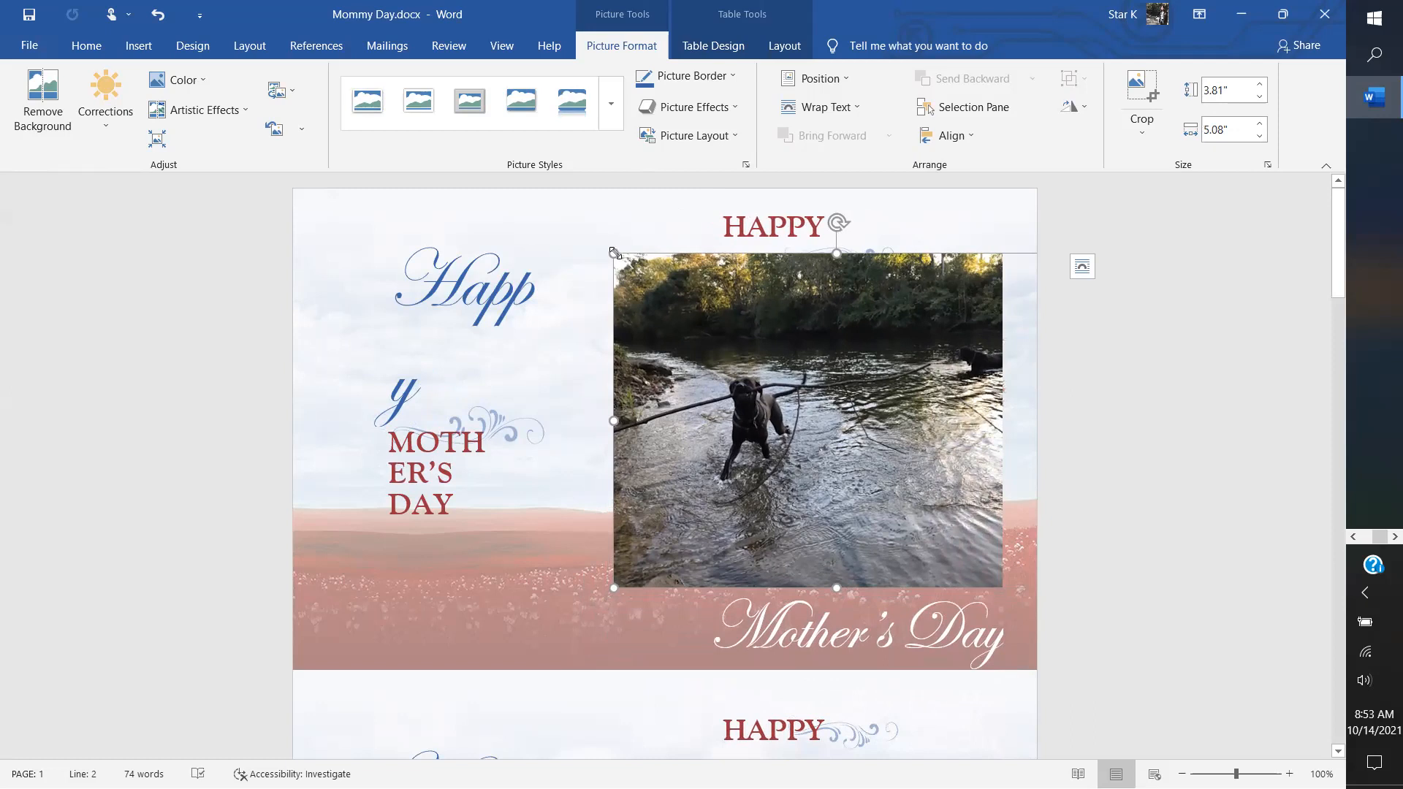
{"action": "left_click_drag", "start_coordinate": [614, 252], "coordinate": [846, 408]}
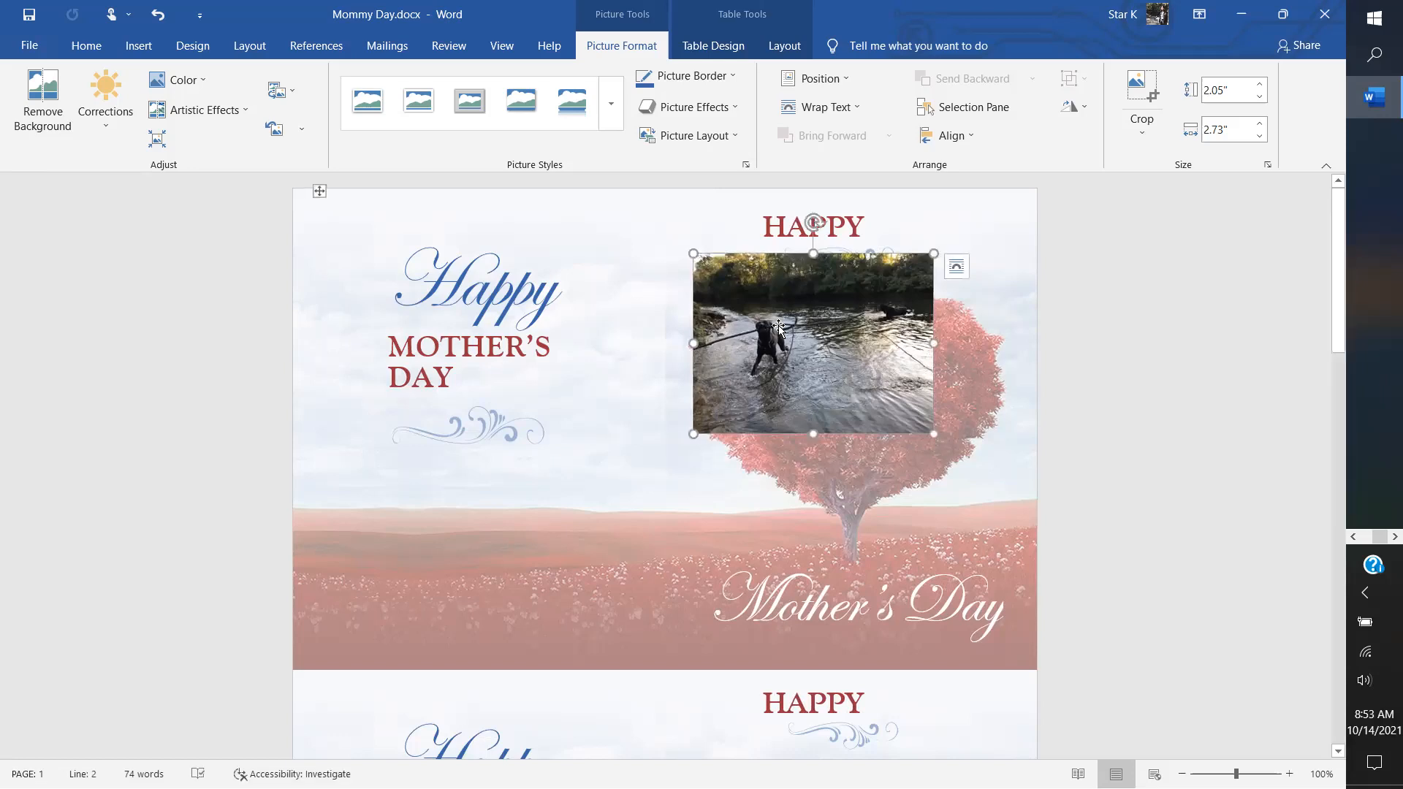
{"action": "left_click", "coordinate": [924, 416]}
{"action": "left_click_drag", "start_coordinate": [891, 375], "coordinate": [951, 495]}
{"action": "left_click_drag", "start_coordinate": [934, 435], "coordinate": [961, 458]}
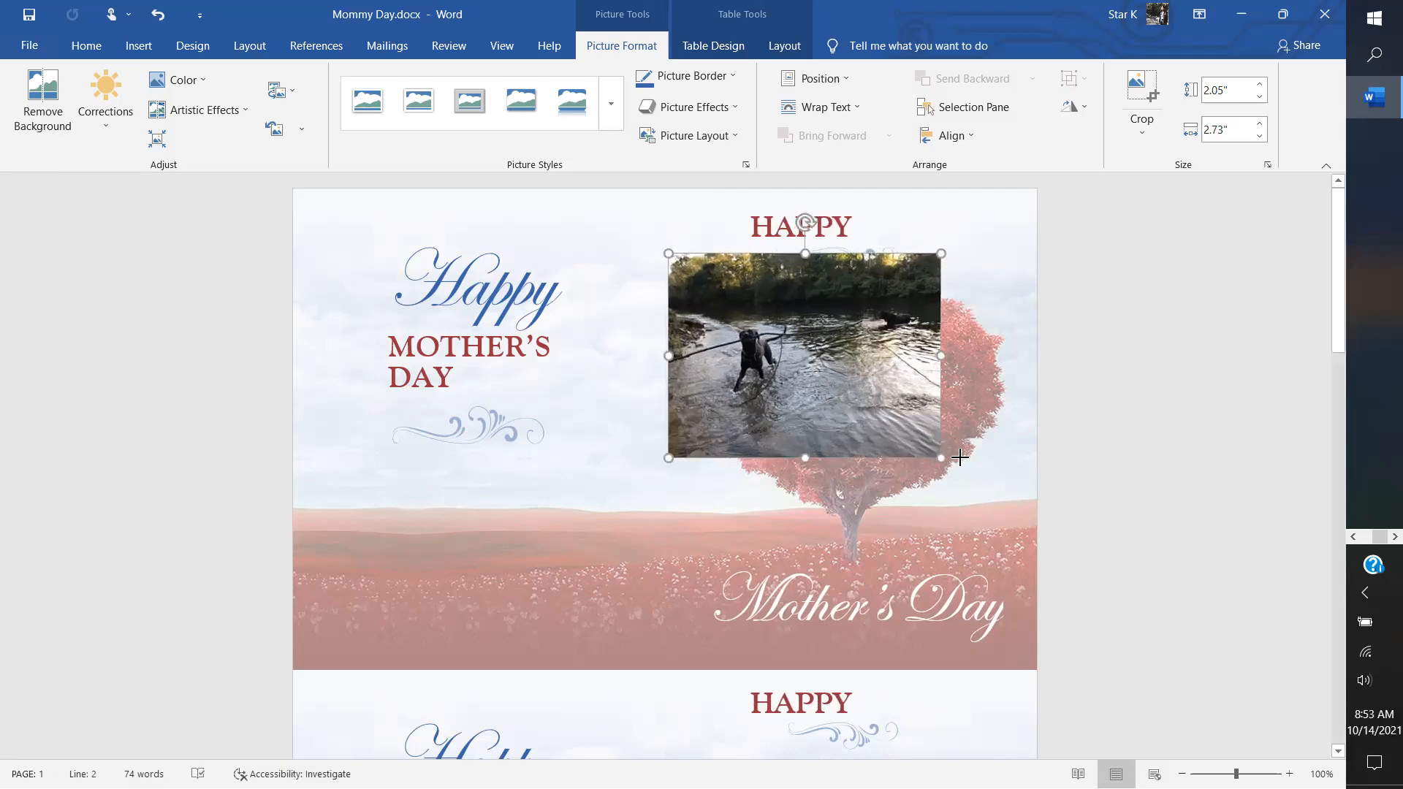
{"action": "left_click_drag", "start_coordinate": [805, 401], "coordinate": [878, 478]}
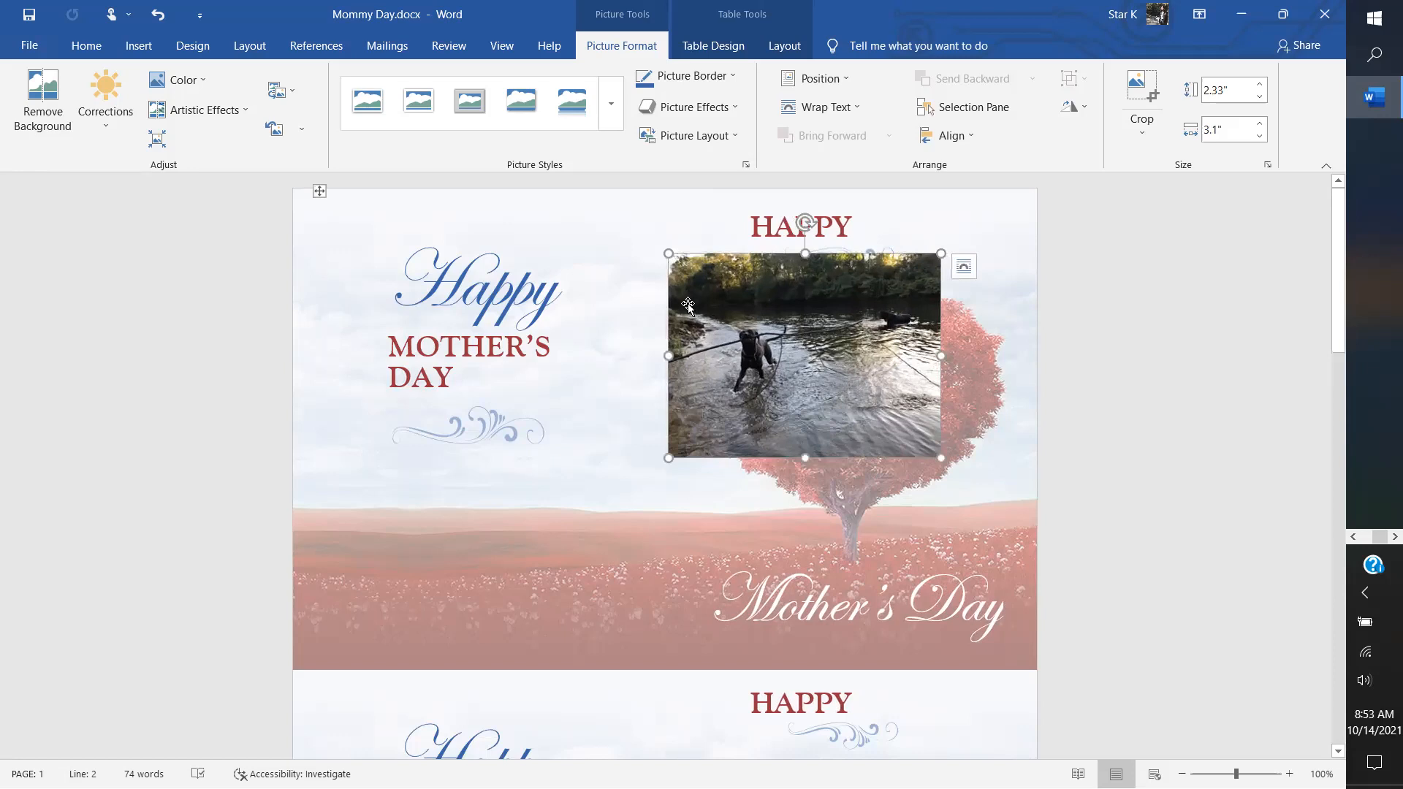
Step: Add two blank lines after the first card's HAPPY heading to push the picture below the flourish
{"action": "double_click", "coordinate": [837, 228]}
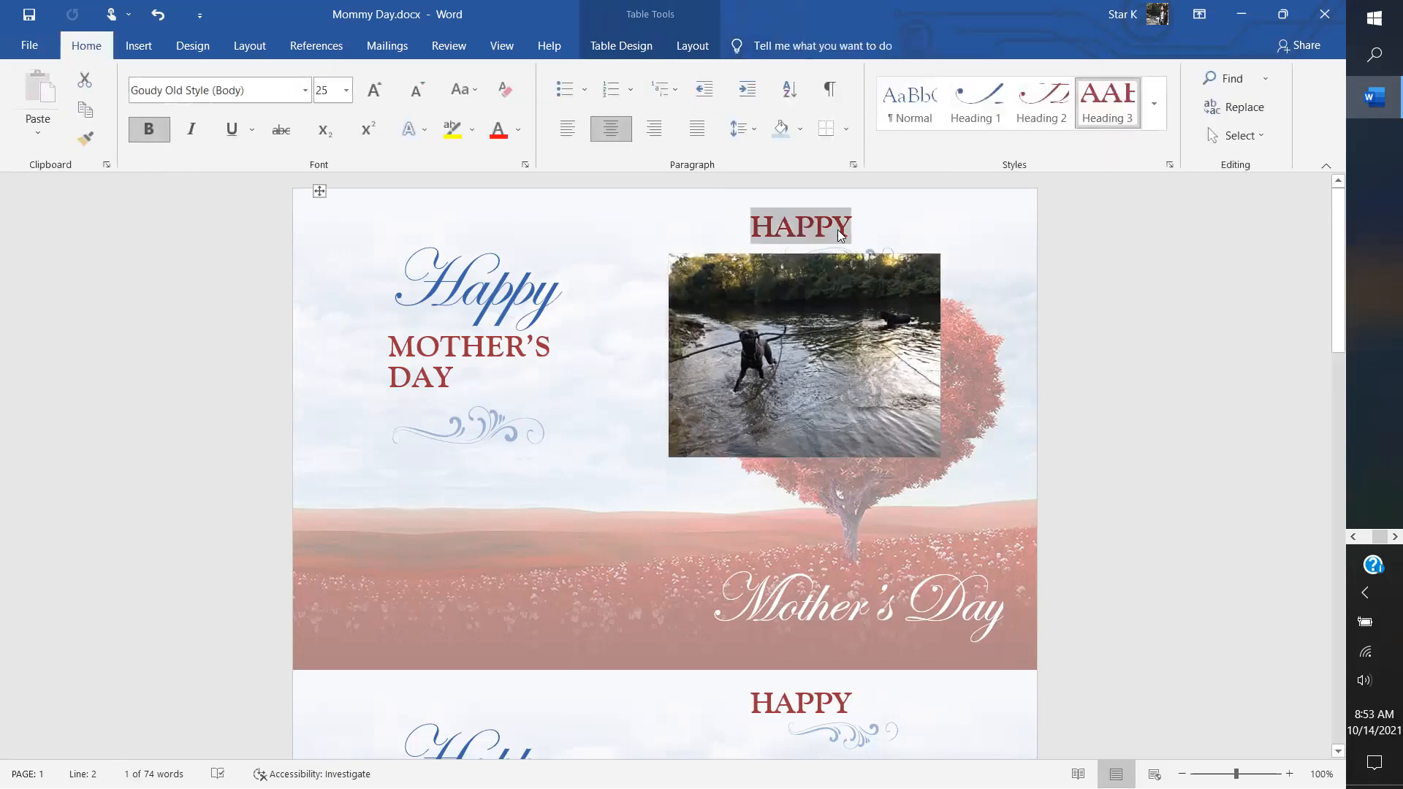
{"action": "right_click", "coordinate": [859, 222]}
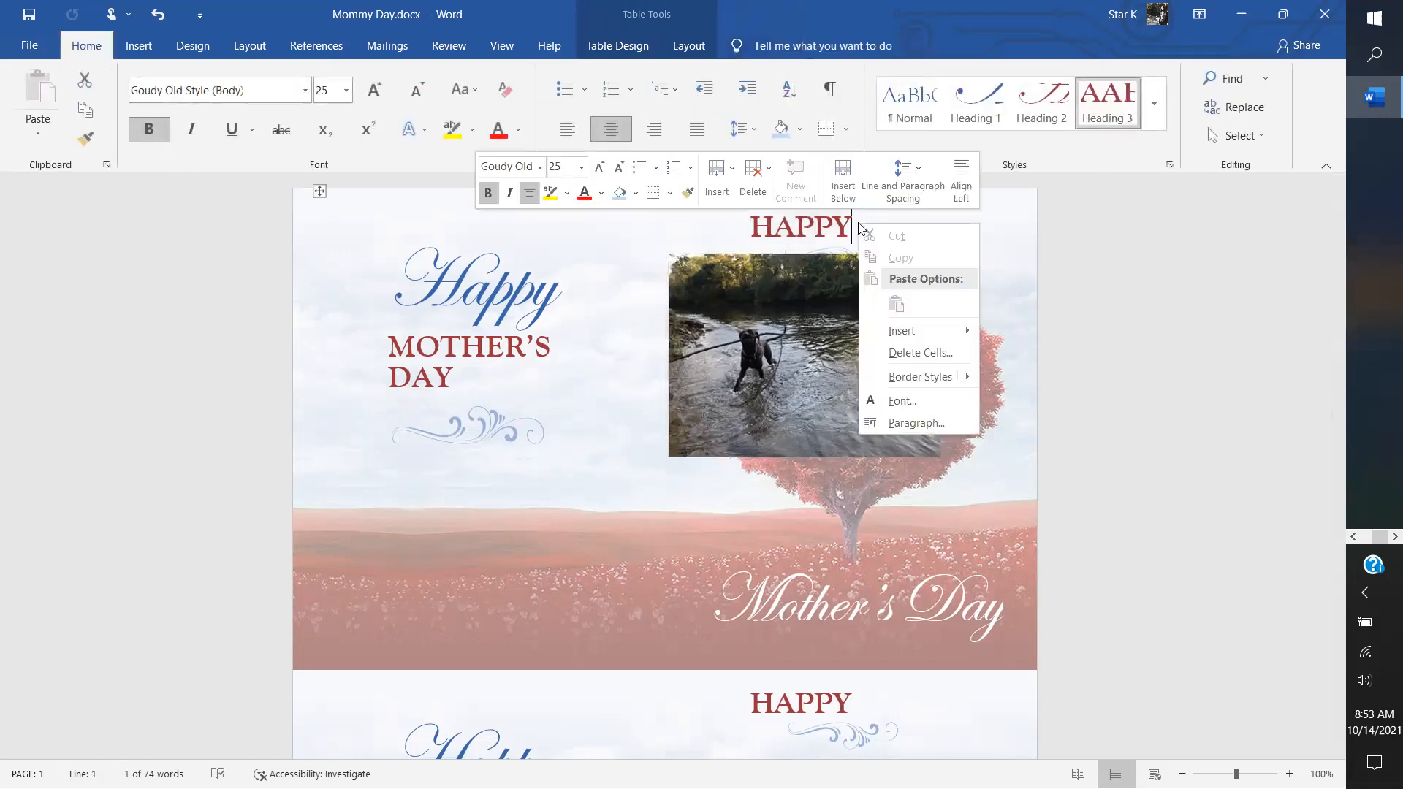
{"action": "key", "text": "Escape"}
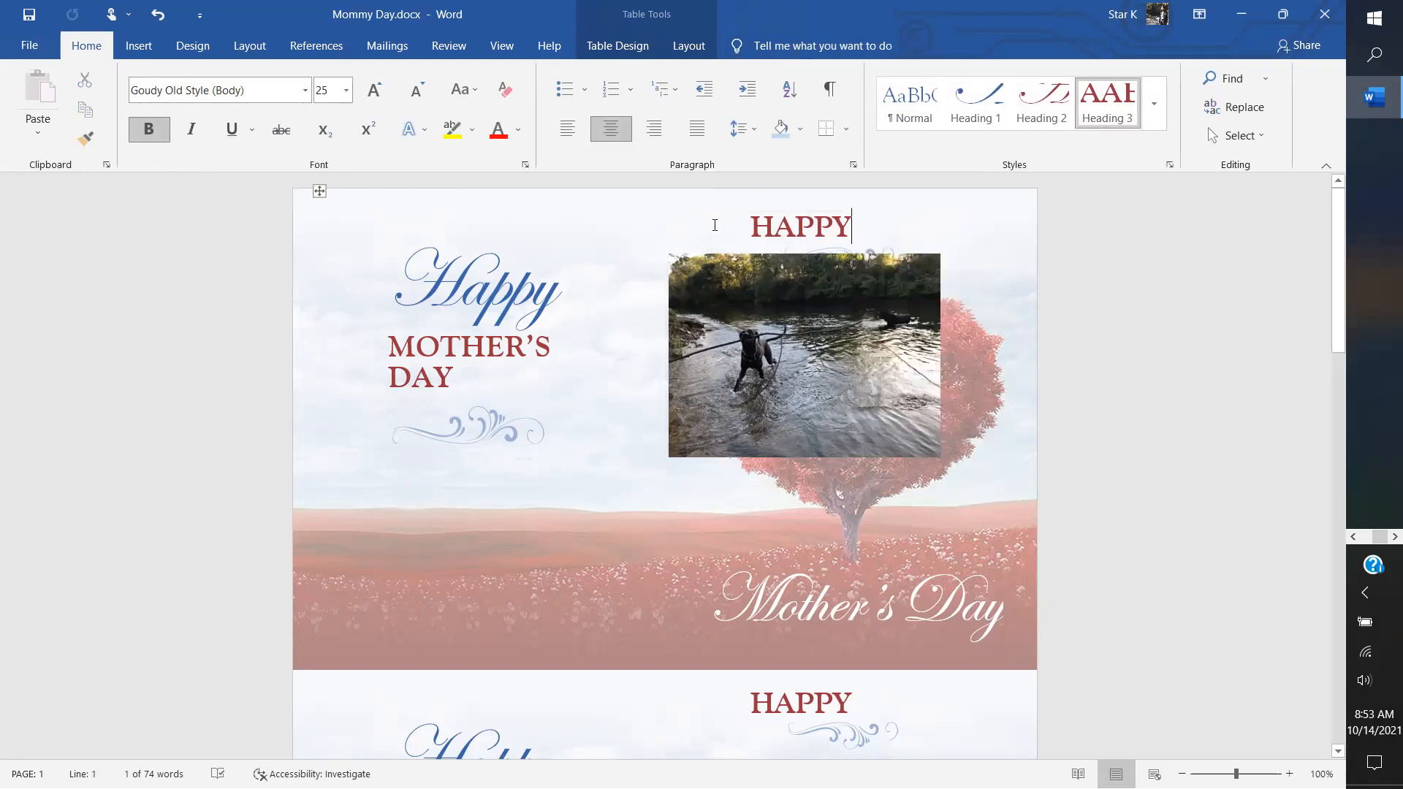
{"action": "key", "text": "Return"}
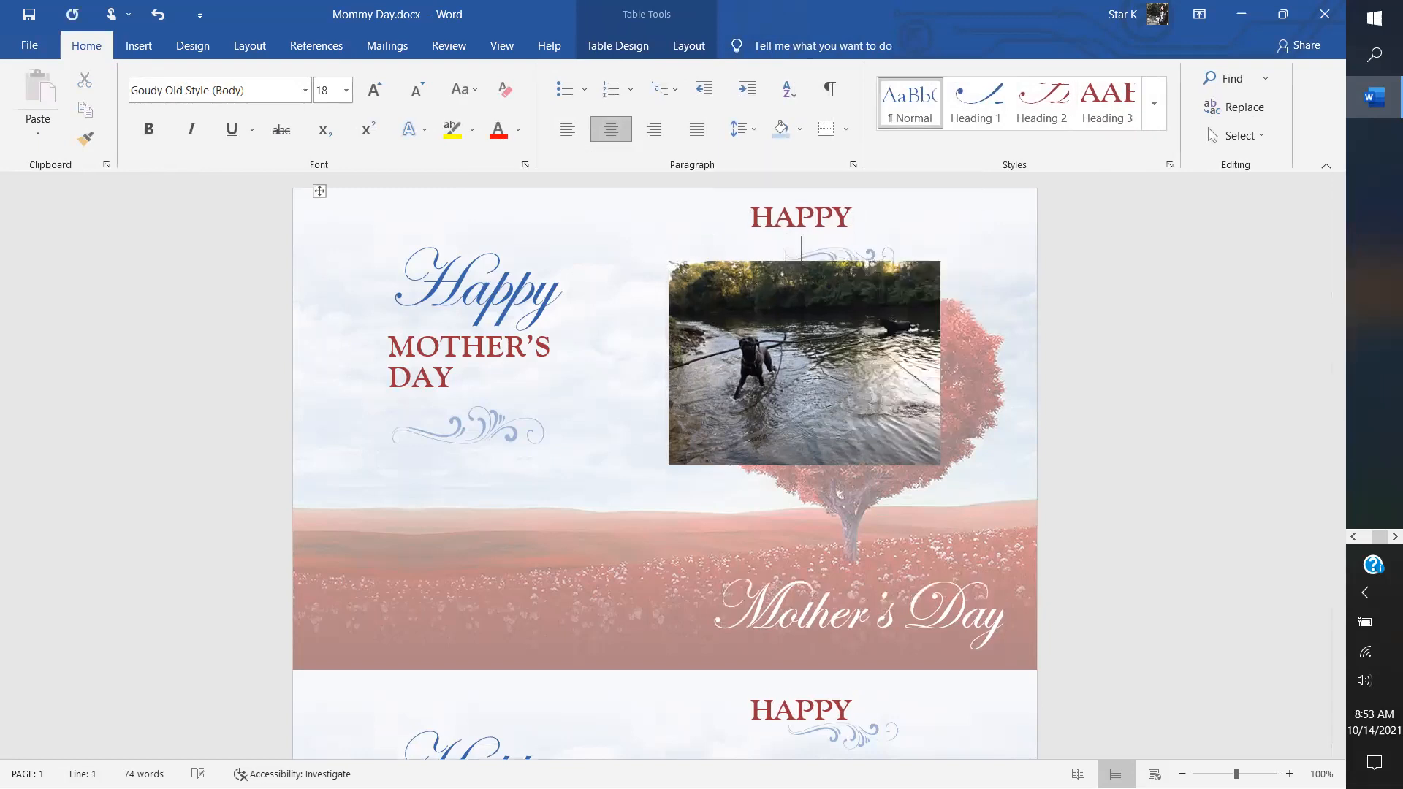
{"action": "key", "text": "Return"}
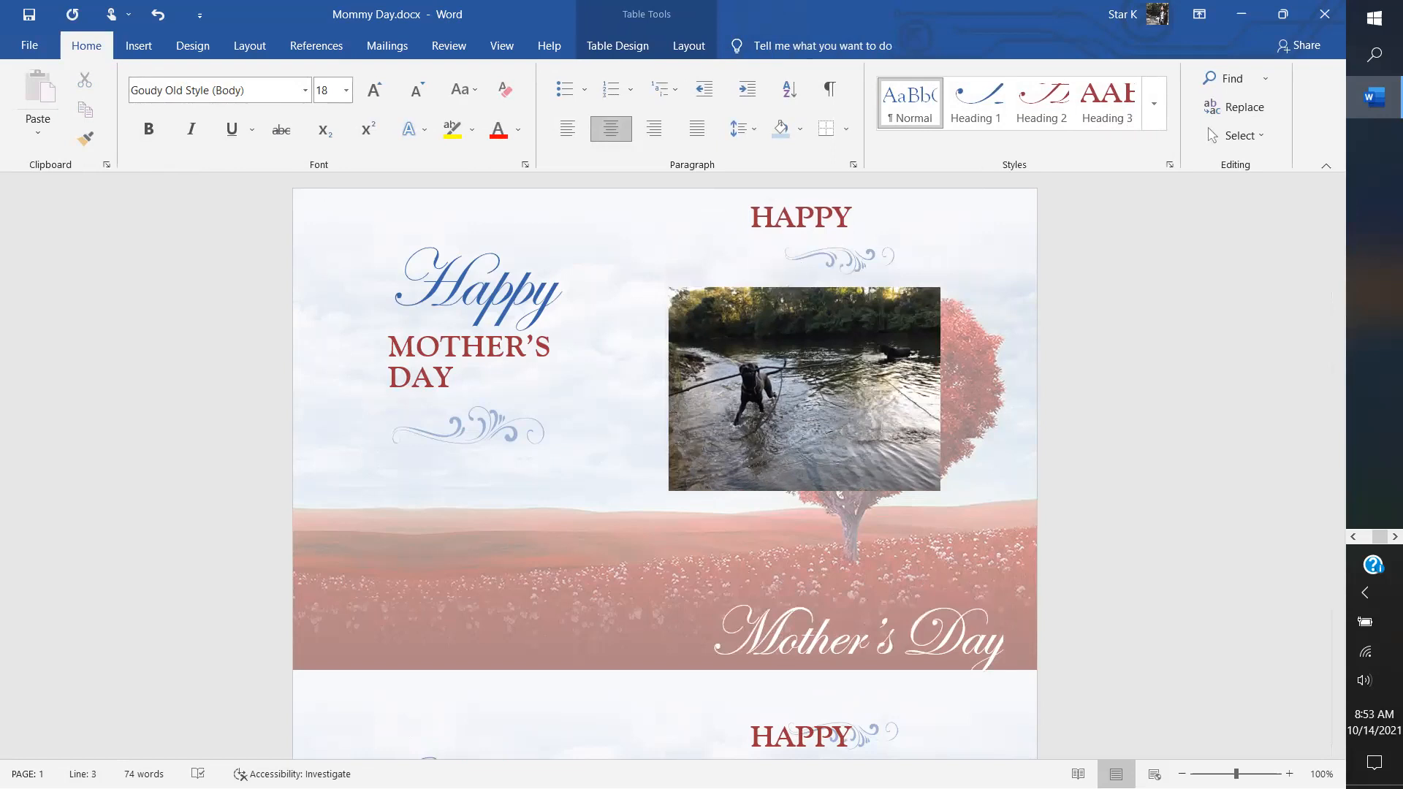
Step: Add one more blank line above the dog picture to lower it further over the heart-shaped tree
{"action": "left_click", "coordinate": [804, 389]}
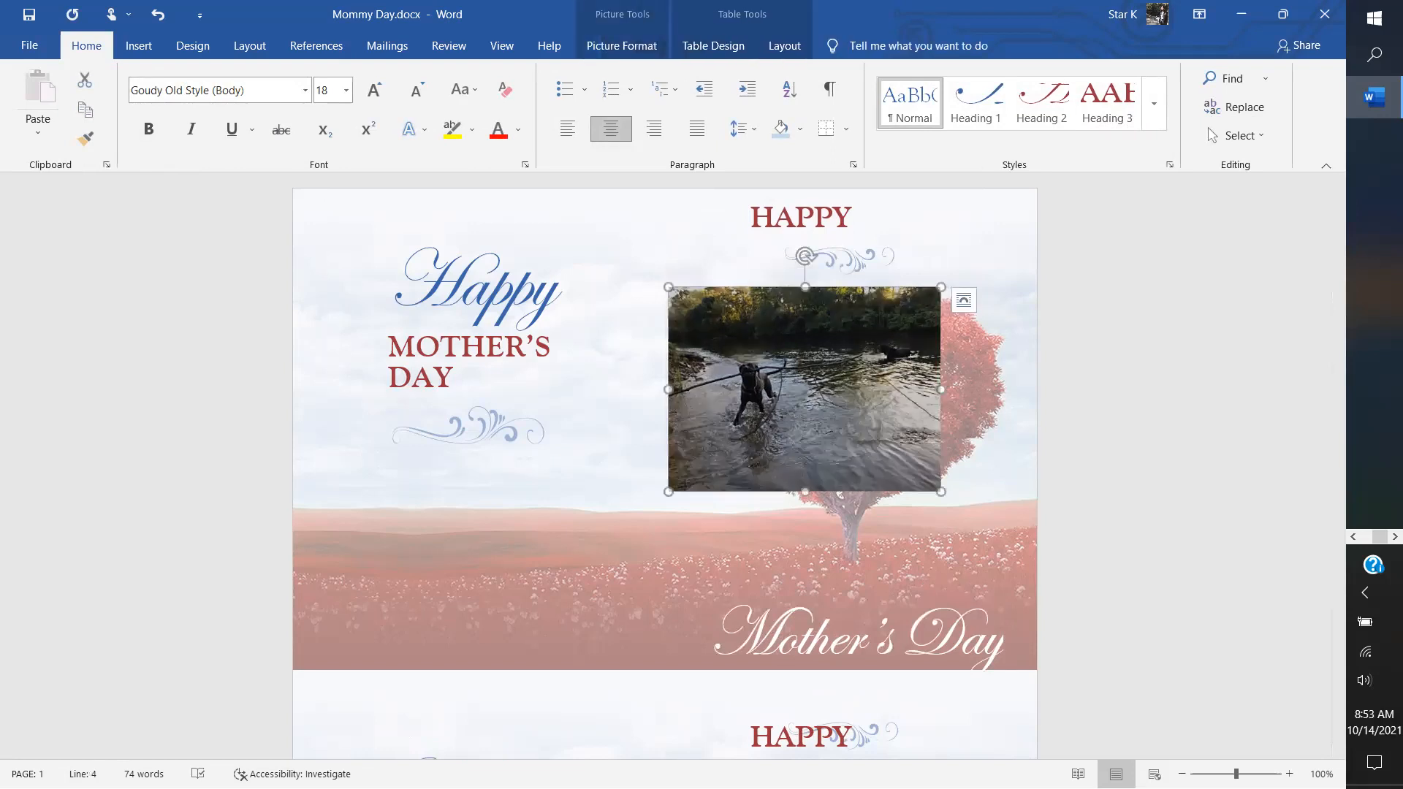
{"action": "left_click_drag", "start_coordinate": [828, 341], "coordinate": [685, 404]}
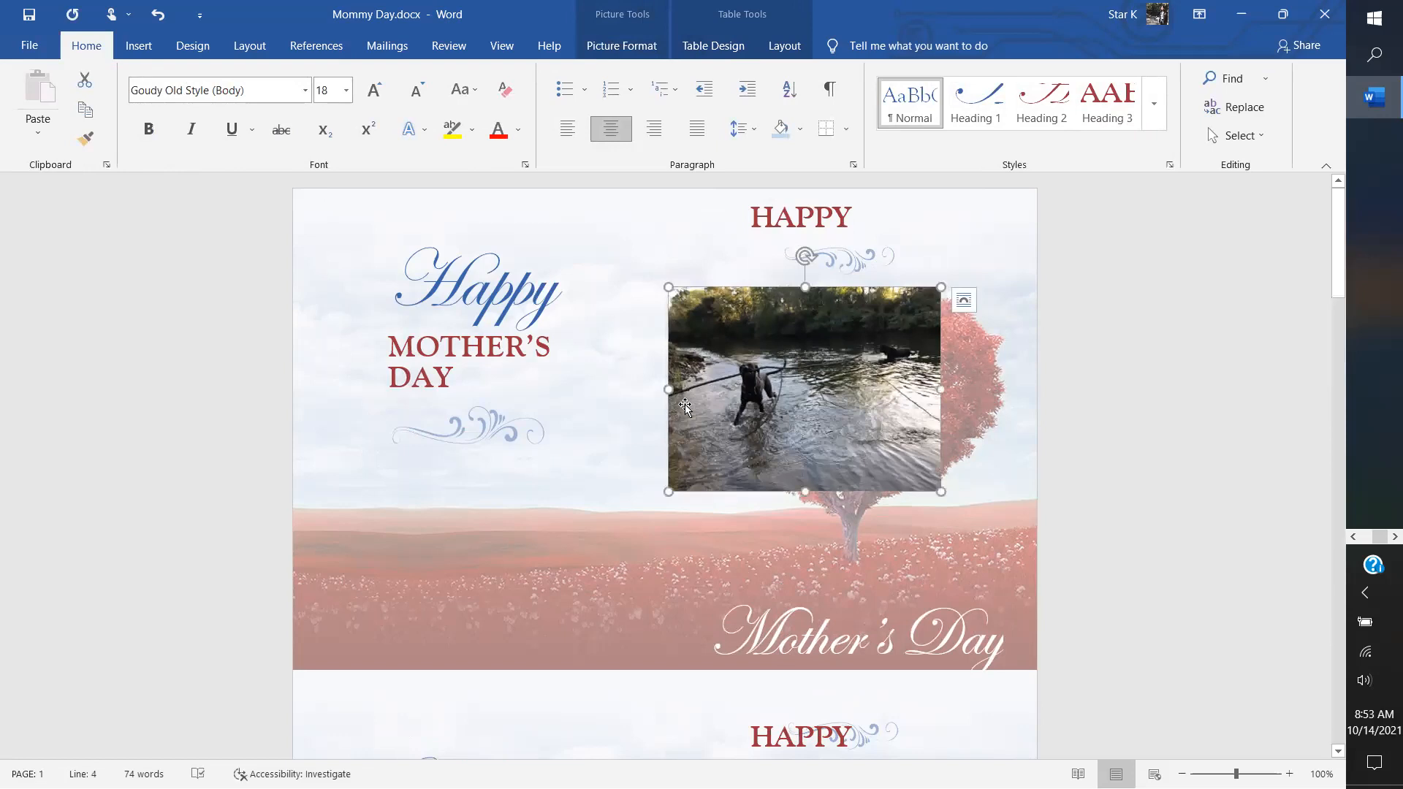
{"action": "left_click", "coordinate": [645, 460]}
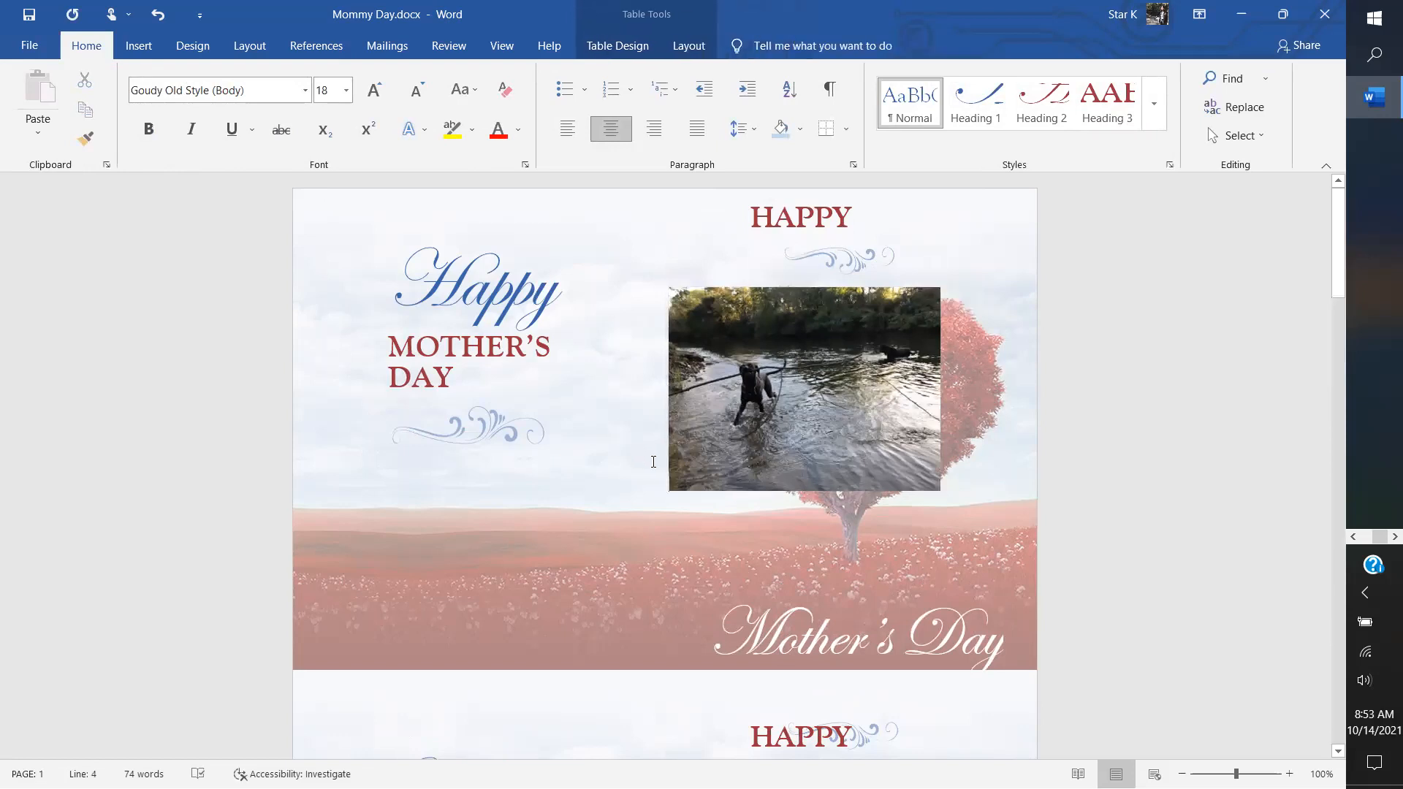
{"action": "key", "text": "Return"}
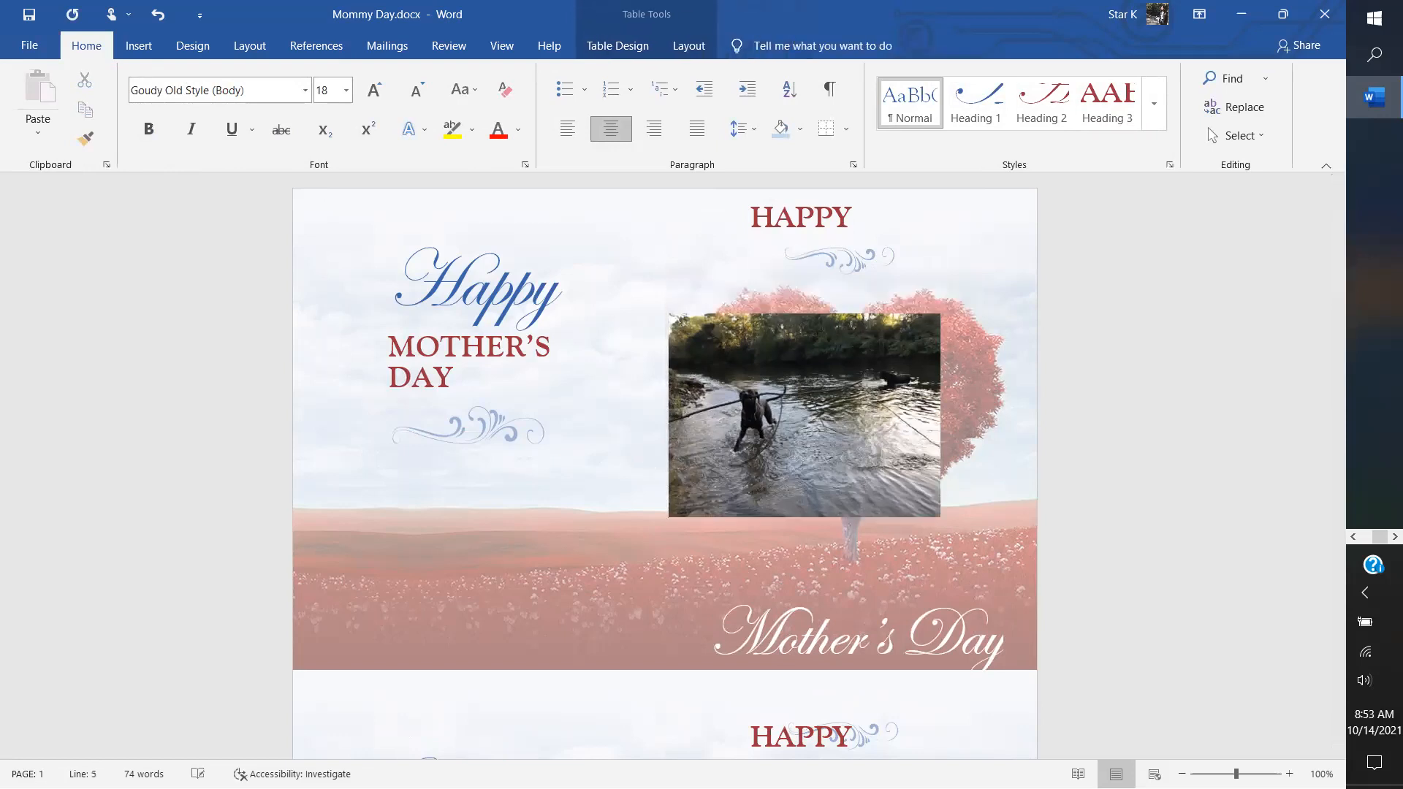
{"action": "key", "text": "Tab"}
{"action": "key", "text": "Tab"}
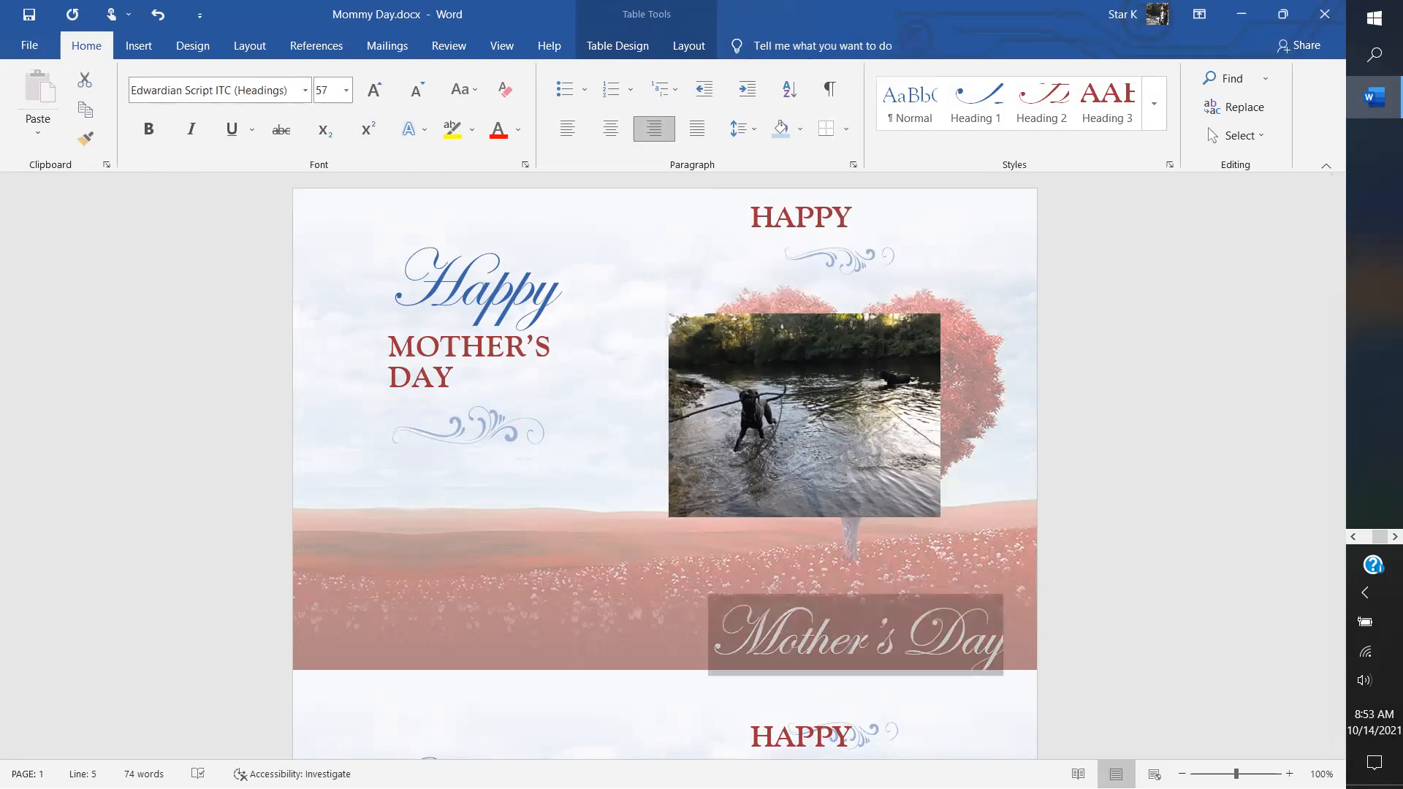
Step: Shrink the dog picture a little more proportionally so that more of the heart-shaped tree shows around it
{"action": "left_click", "coordinate": [908, 424]}
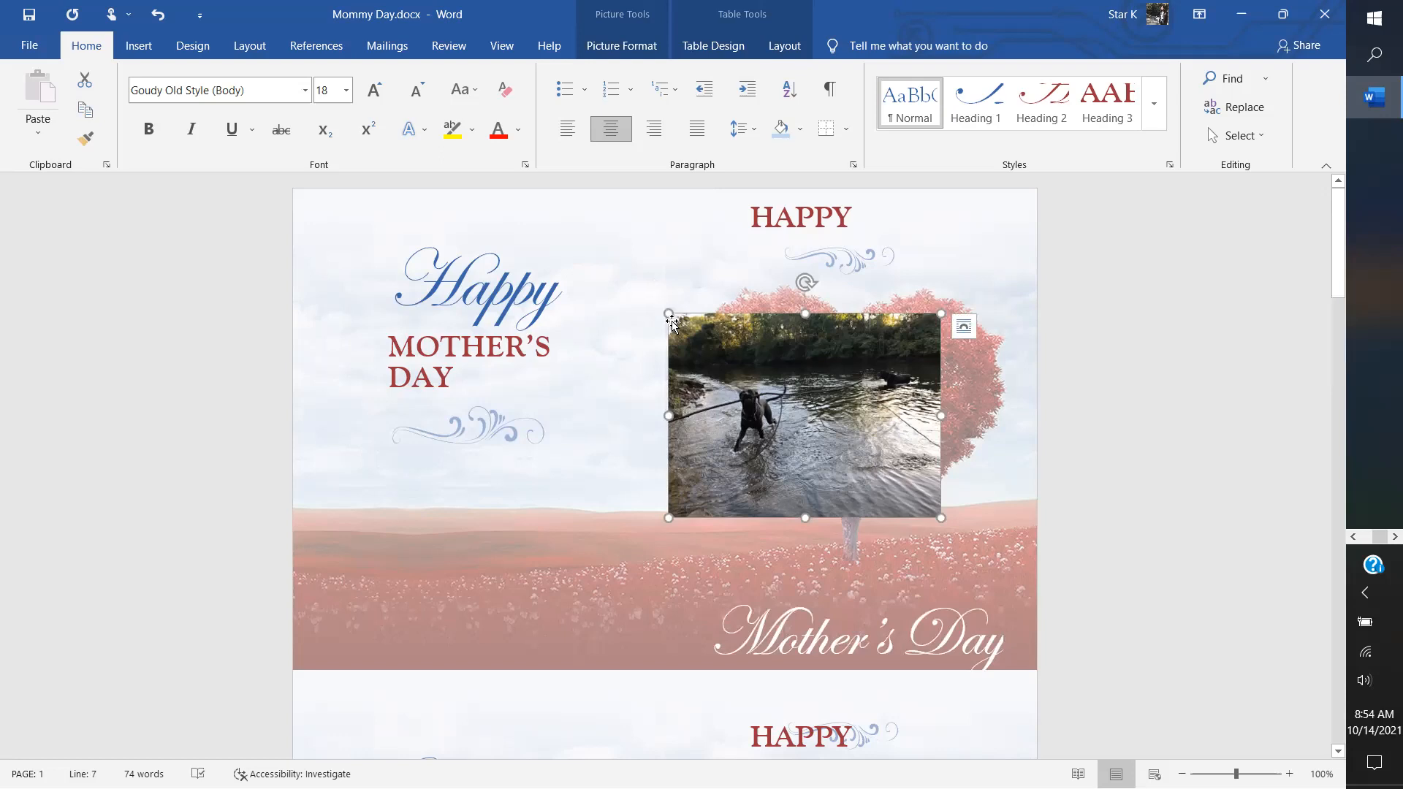
{"action": "left_click_drag", "start_coordinate": [669, 313], "coordinate": [810, 365]}
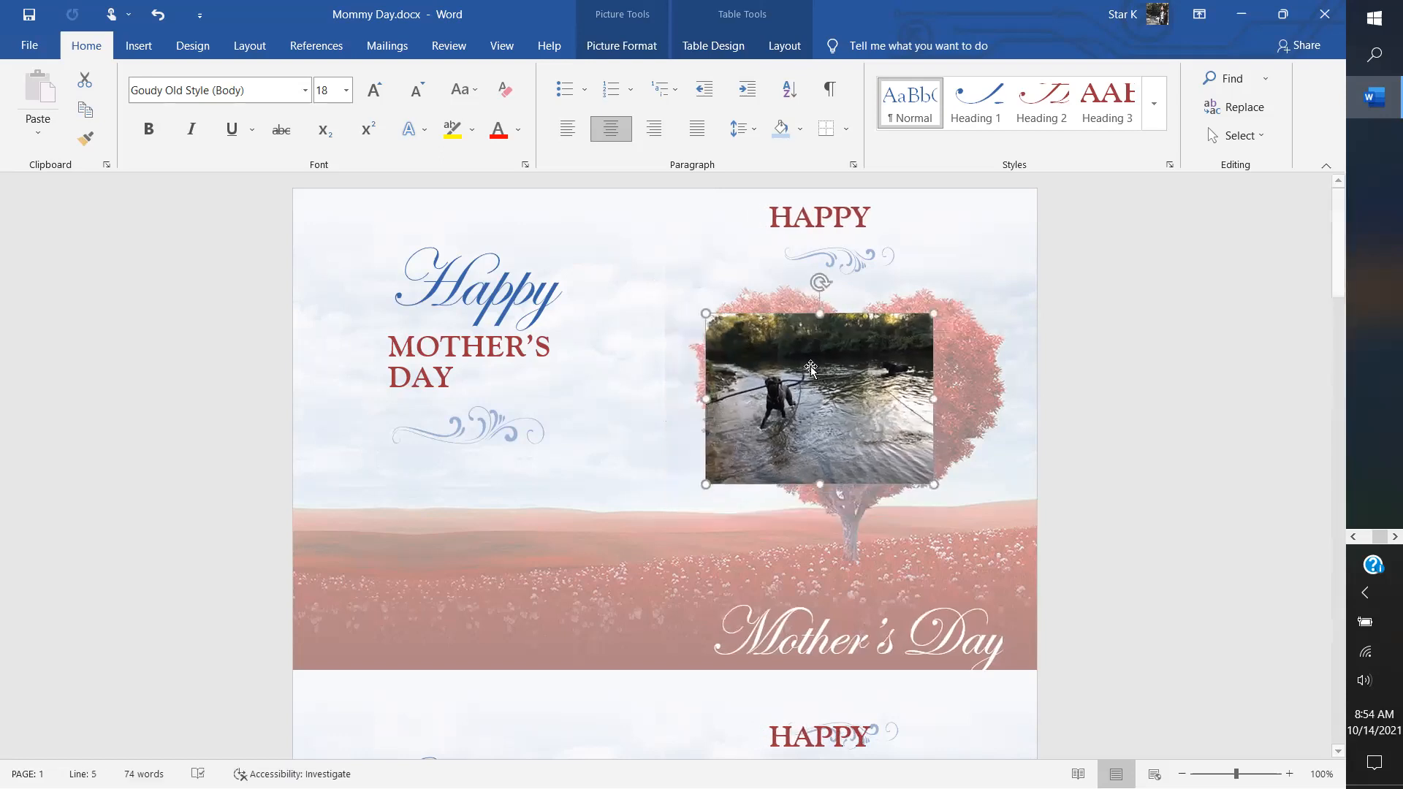
{"action": "left_click", "coordinate": [670, 410]}
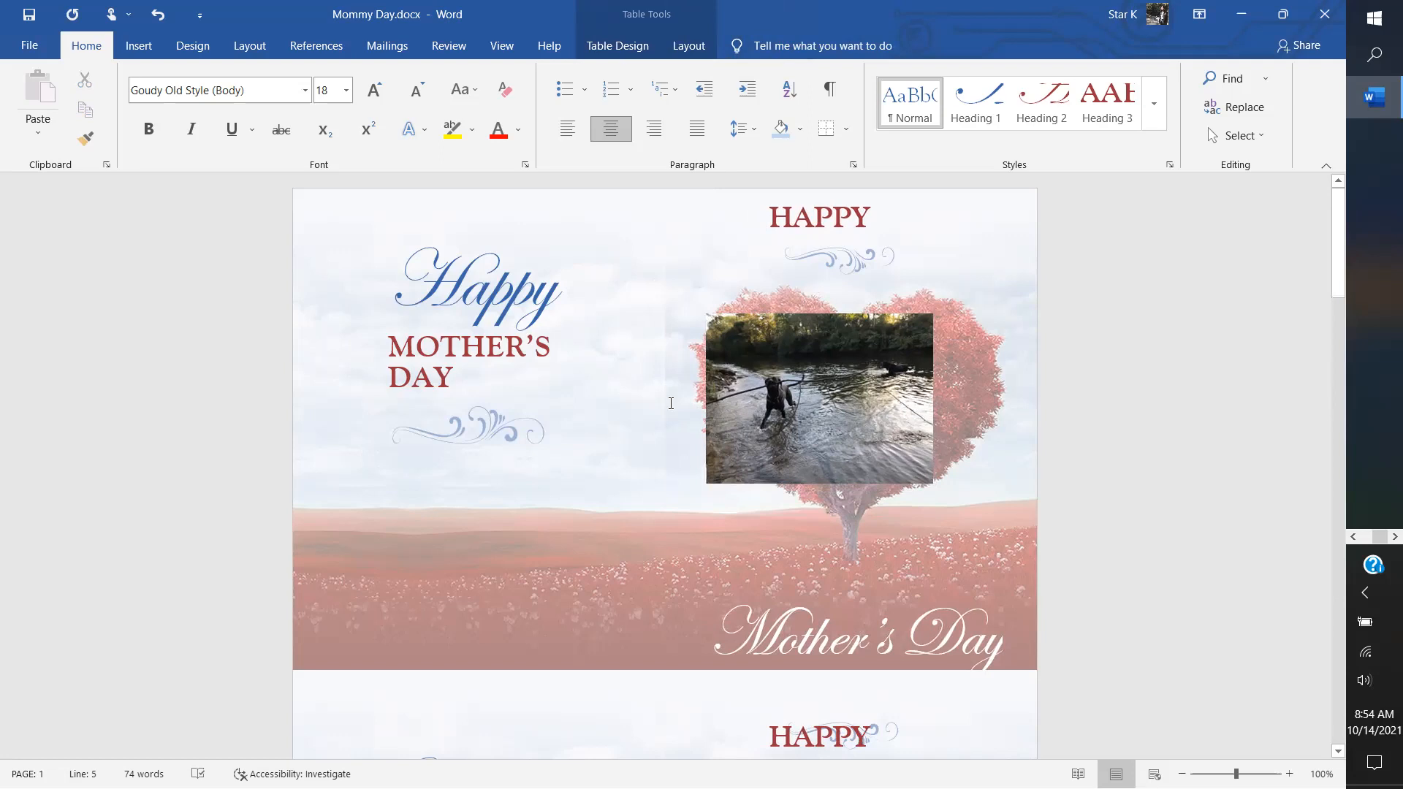
{"action": "left_click", "coordinate": [764, 353]}
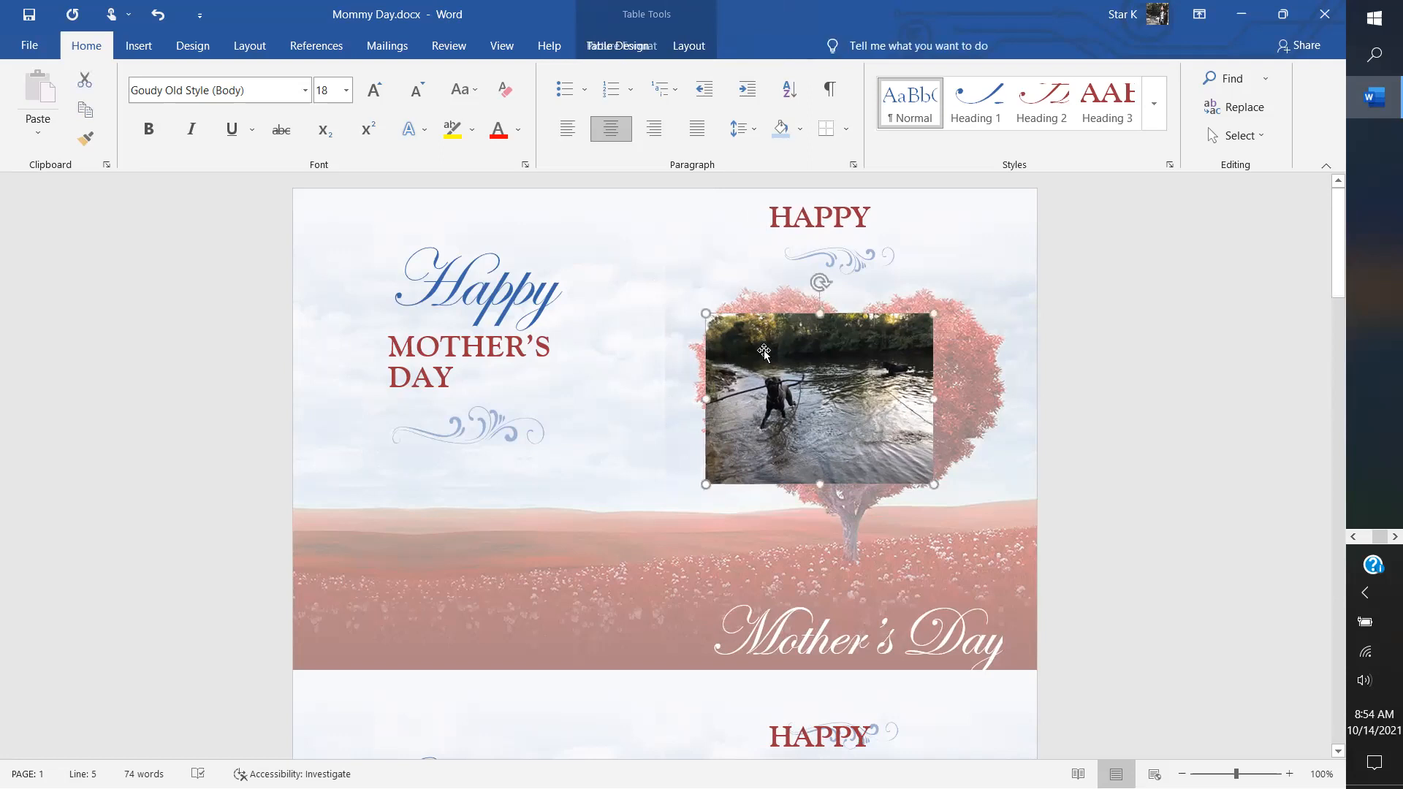
Step: Shrink the dog picture proportionally to about 1.53" high by 2.03" wide so it sits inside the heart-shaped tree
{"action": "left_click_drag", "start_coordinate": [705, 314], "coordinate": [768, 343]}
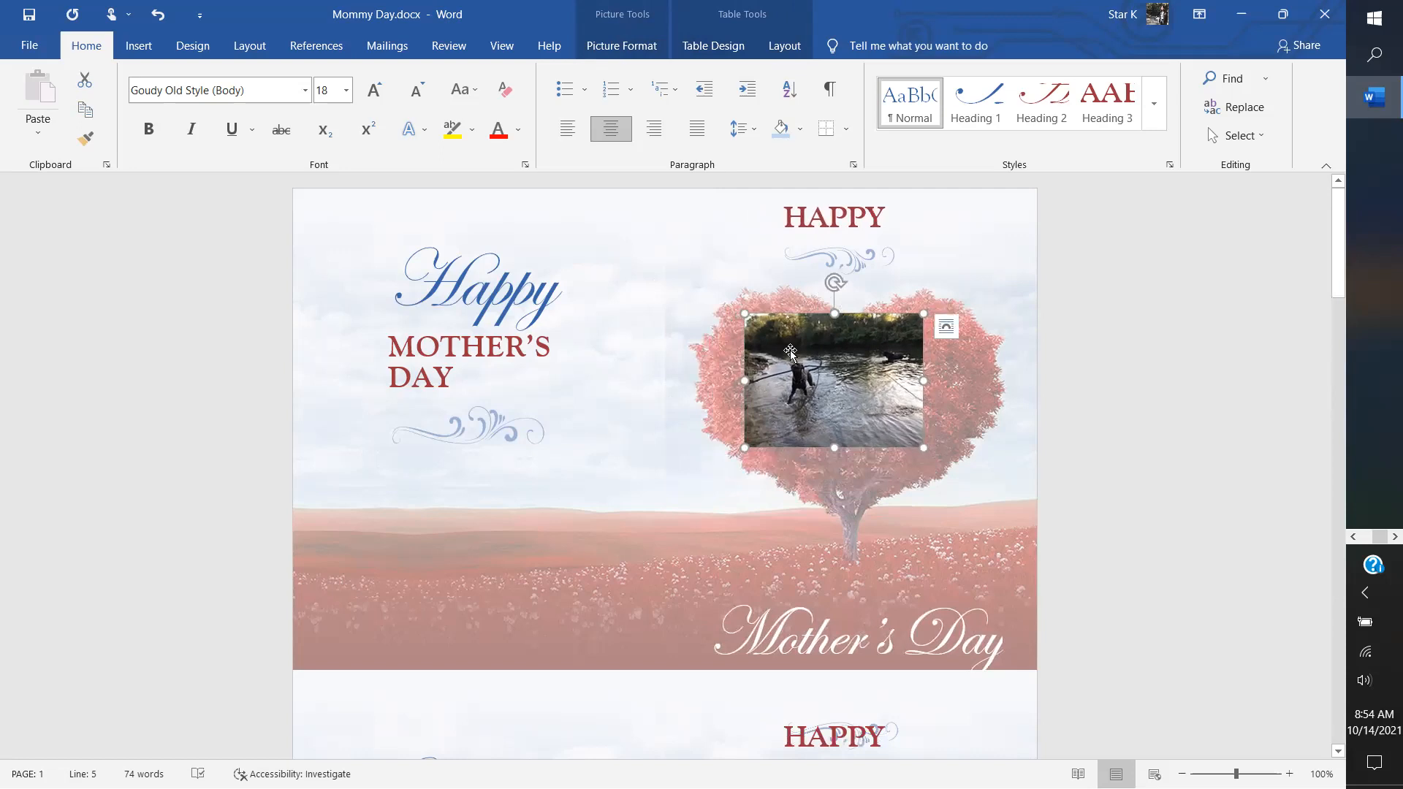
{"action": "left_click", "coordinate": [986, 378]}
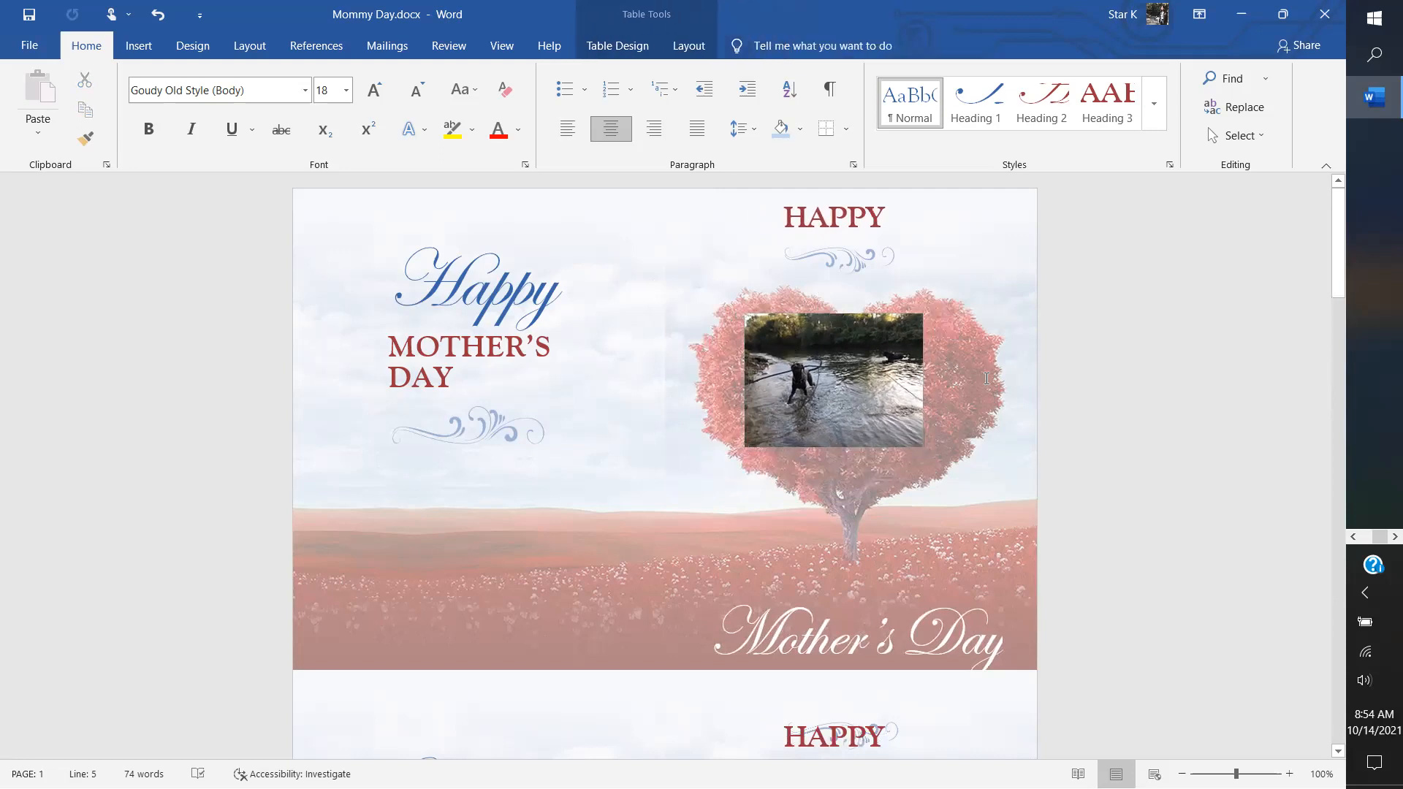
Step: Apply a perspective picture style with a soft reflection to the dog picture
{"action": "left_click", "coordinate": [845, 395]}
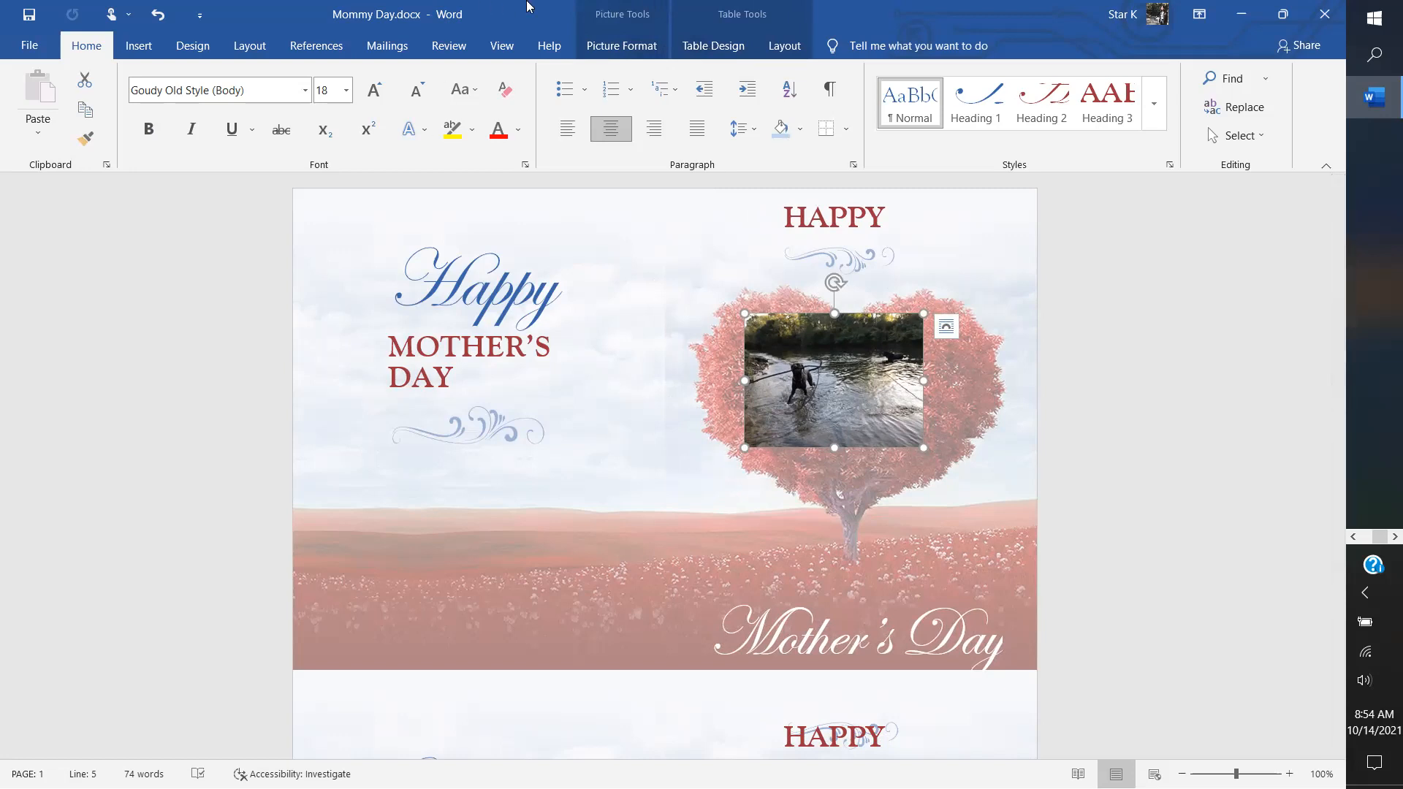
{"action": "left_click", "coordinate": [267, 44]}
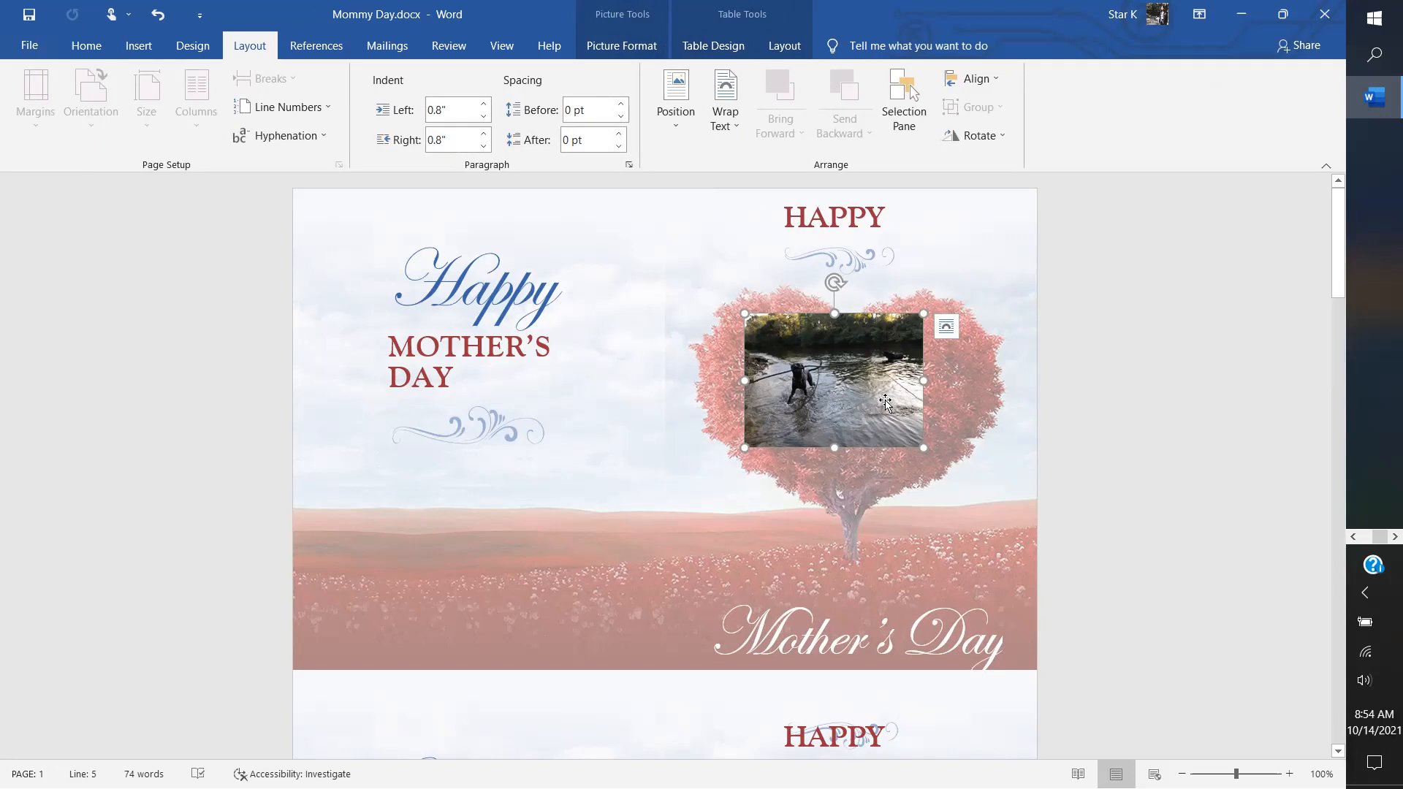
{"action": "left_click", "coordinate": [623, 48]}
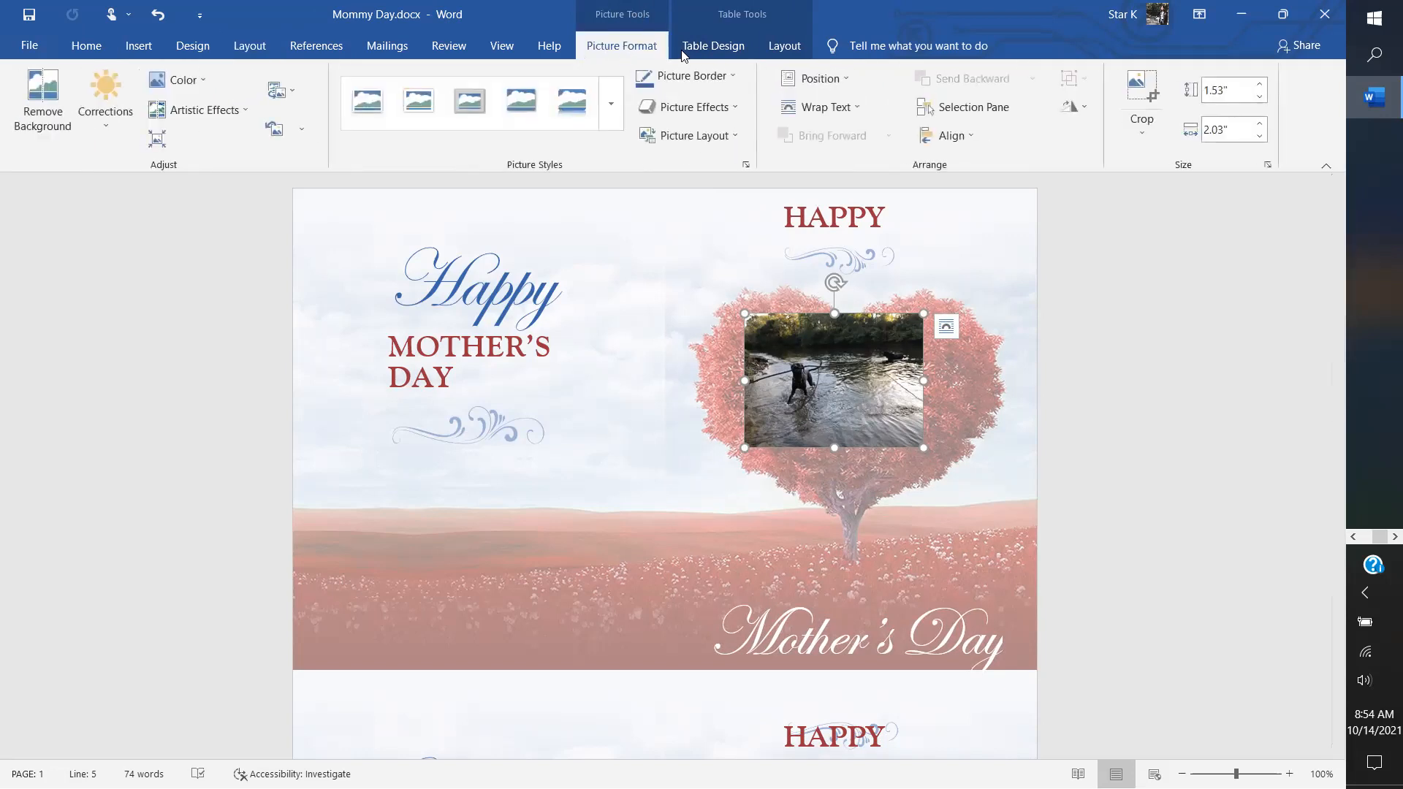
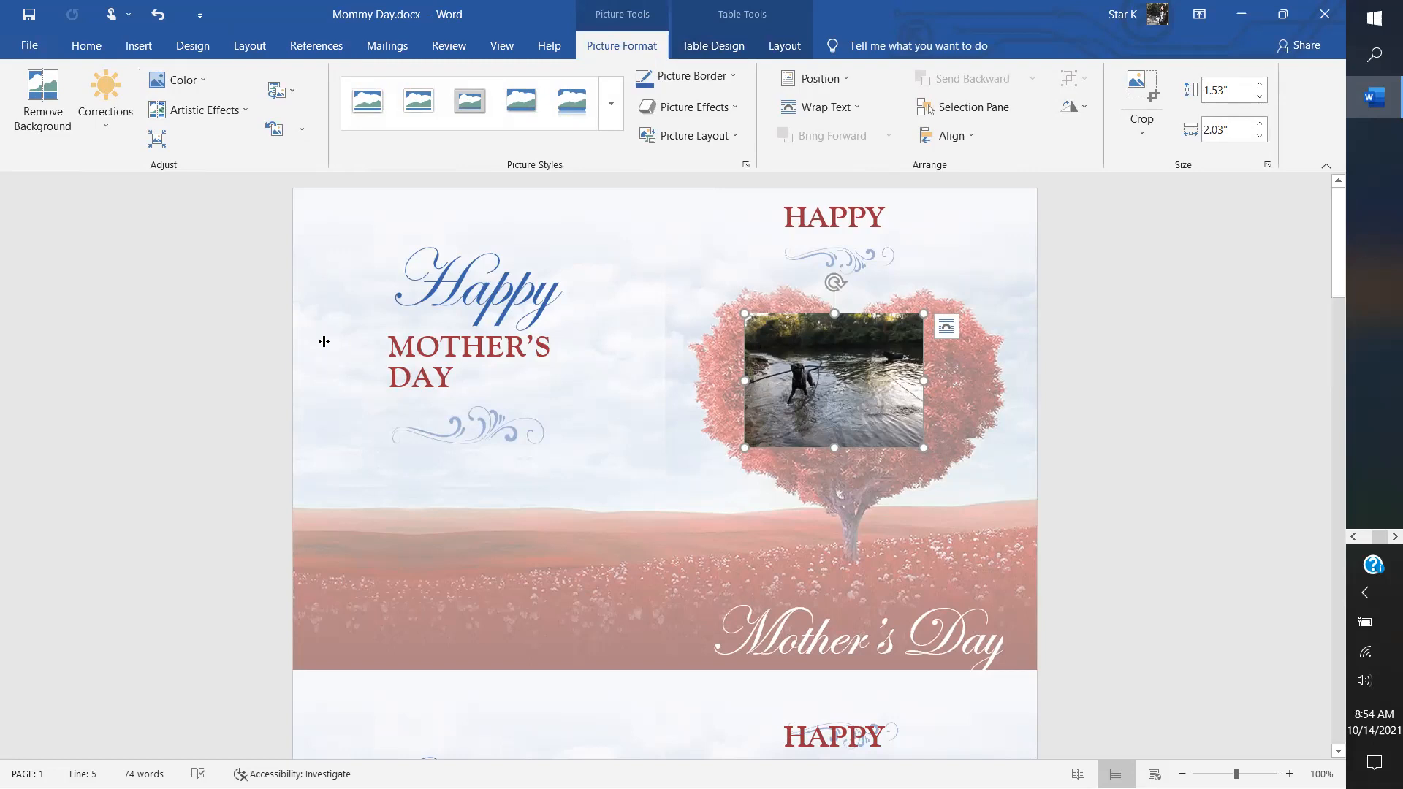
{"action": "left_click", "coordinate": [613, 103]}
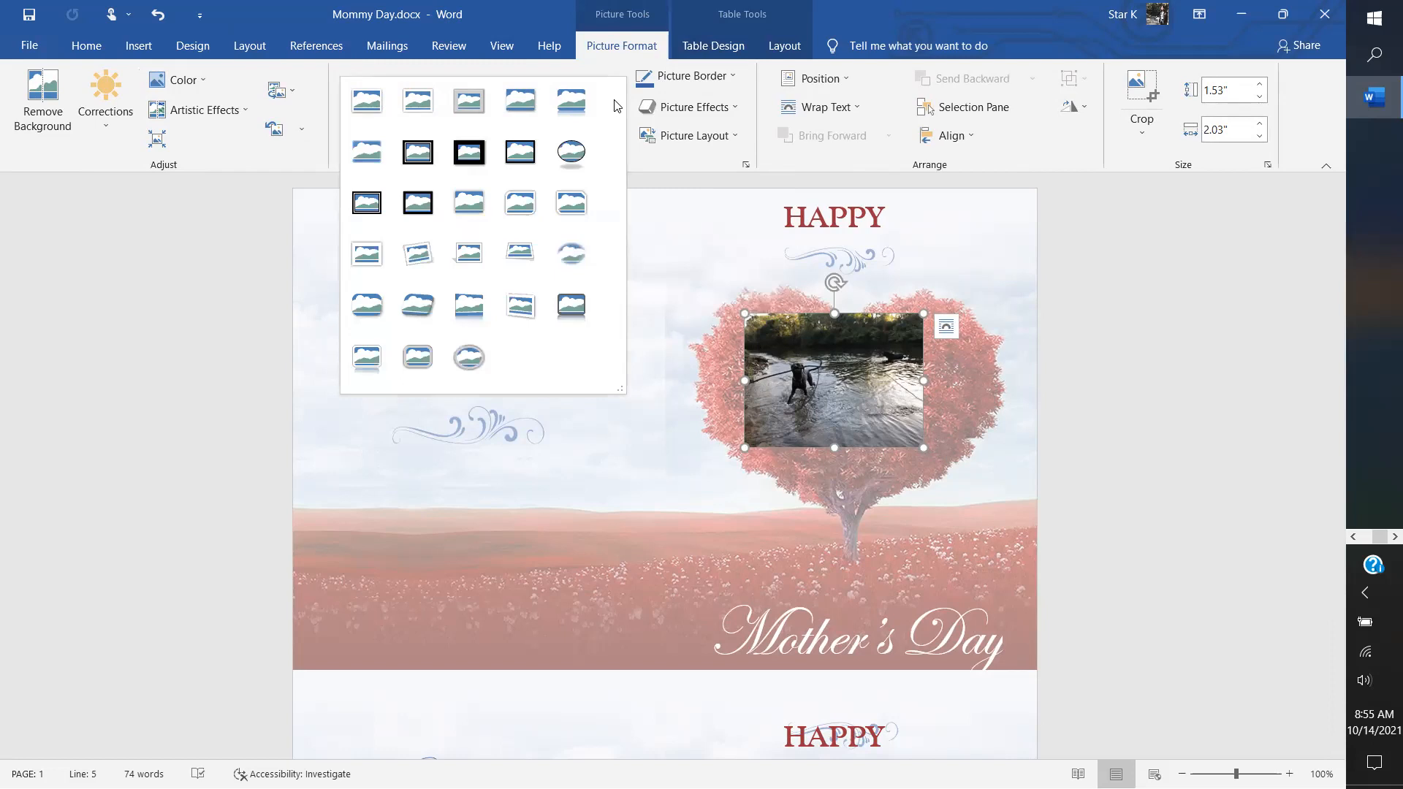
{"action": "left_click", "coordinate": [465, 330]}
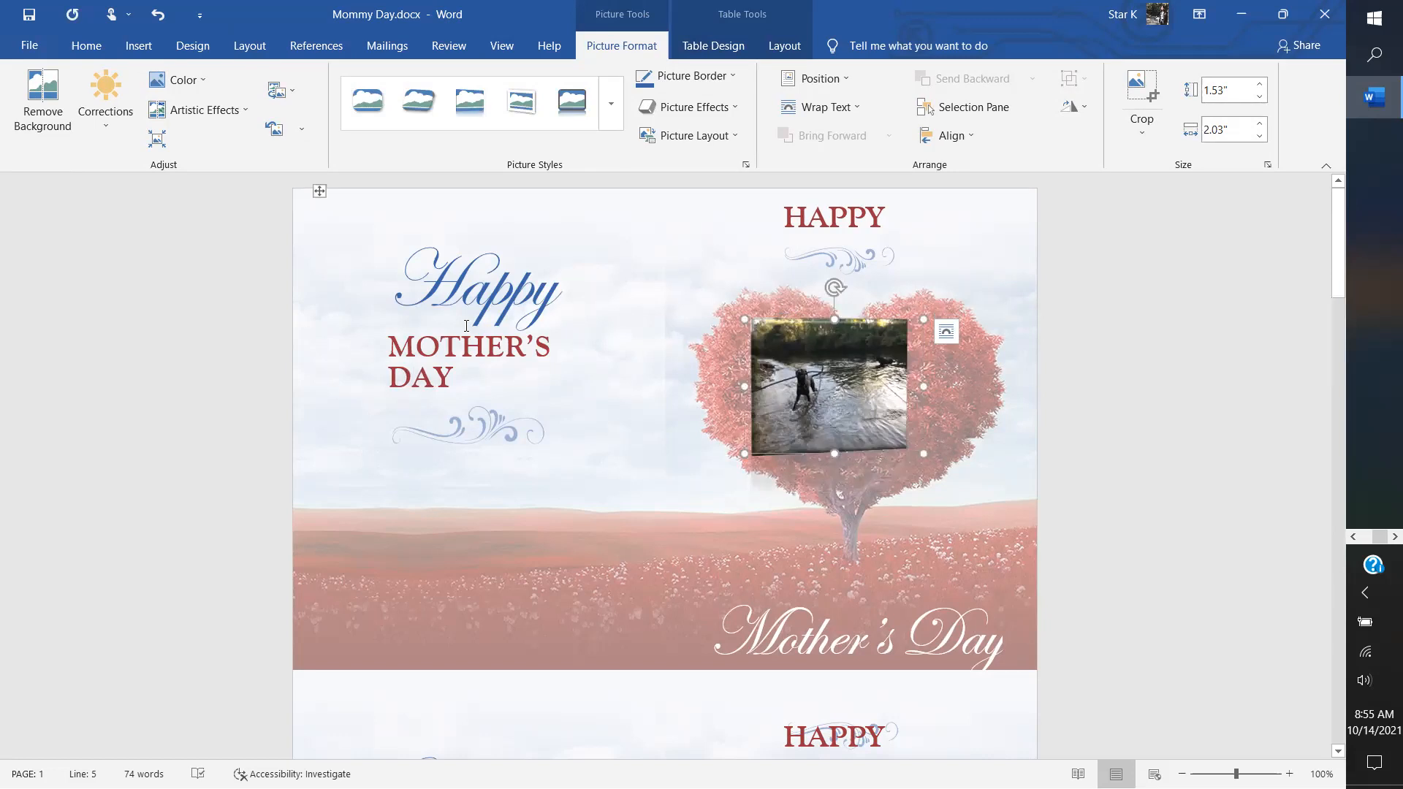
Step: Apply the Preset 5 picture effect to the dog picture
{"action": "left_click", "coordinate": [734, 109]}
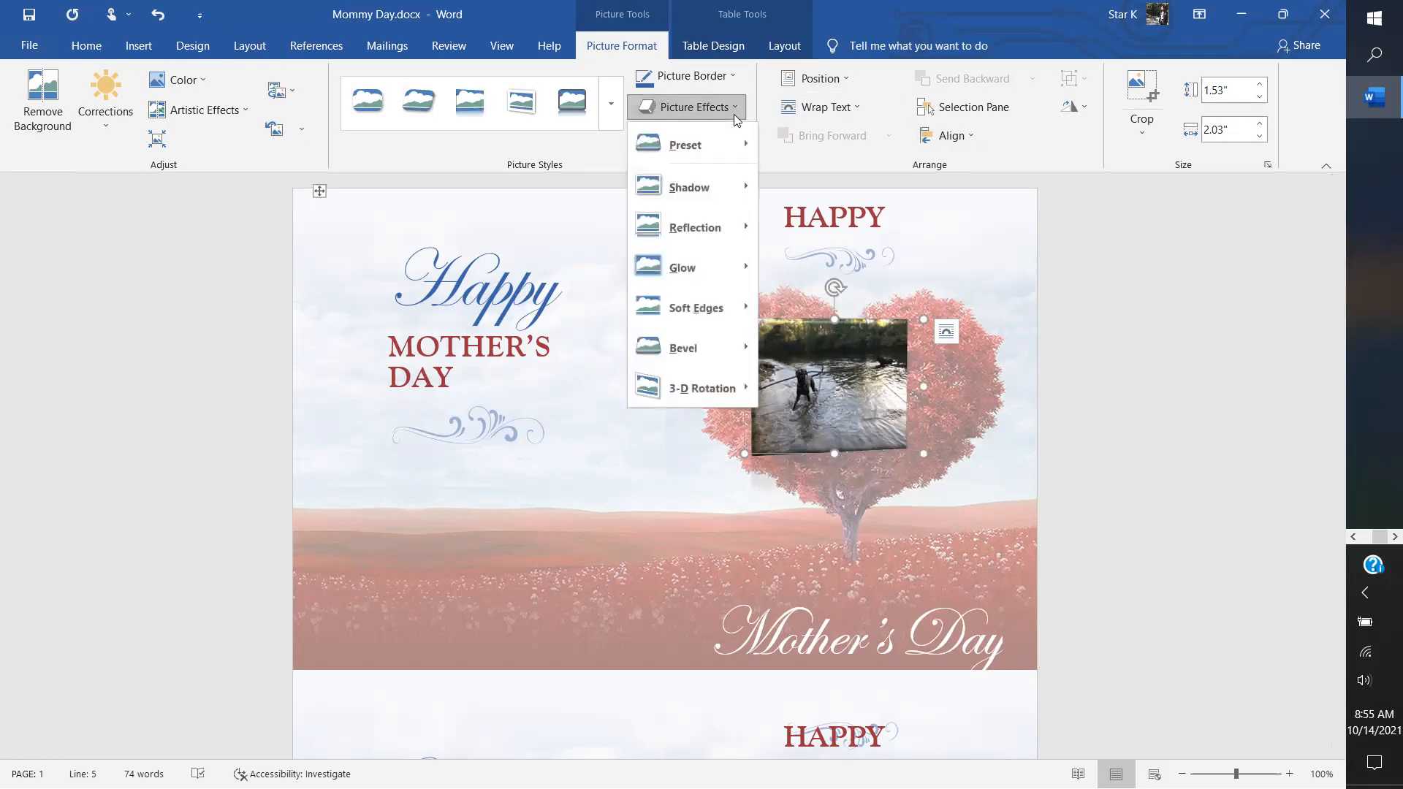
{"action": "mouse_move", "coordinate": [744, 155]}
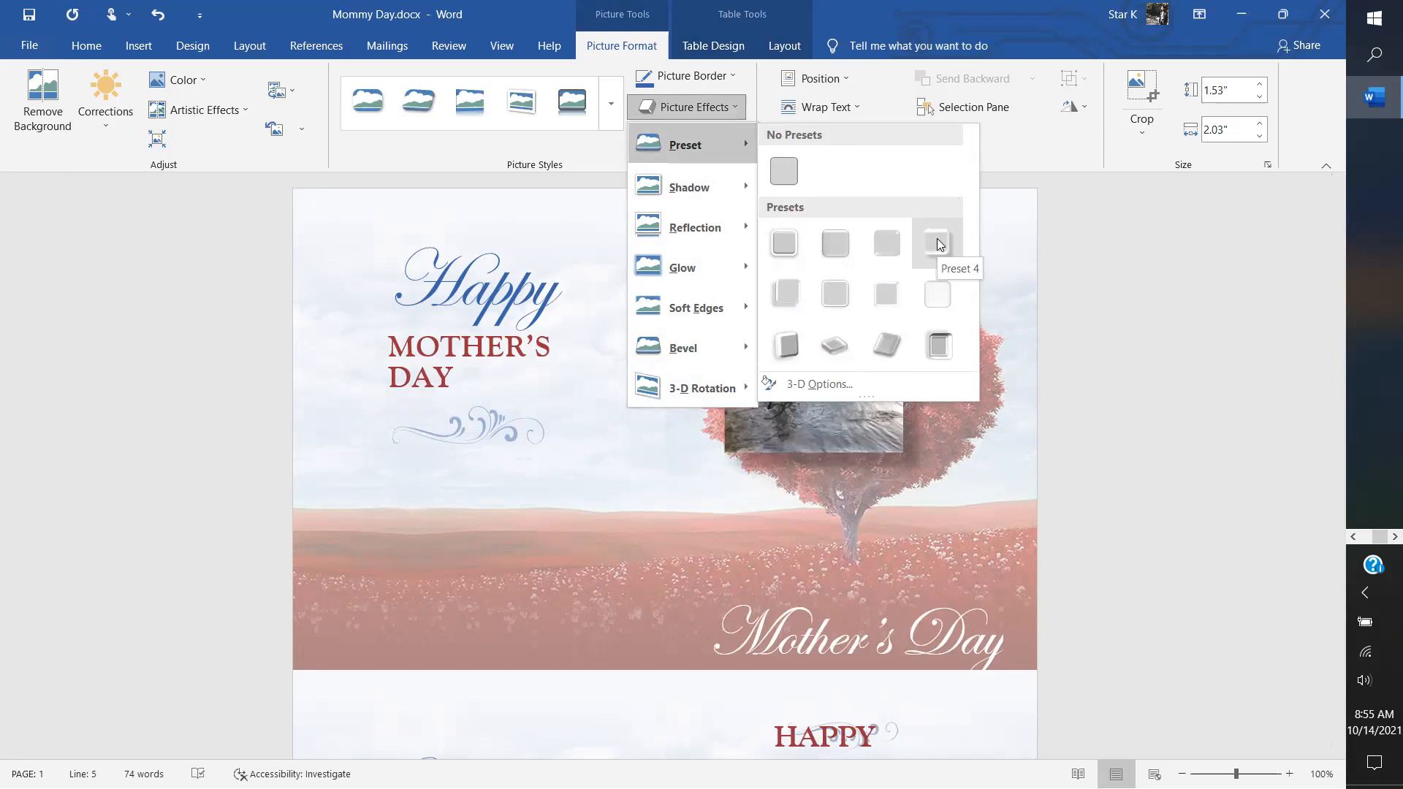
{"action": "left_click", "coordinate": [798, 303]}
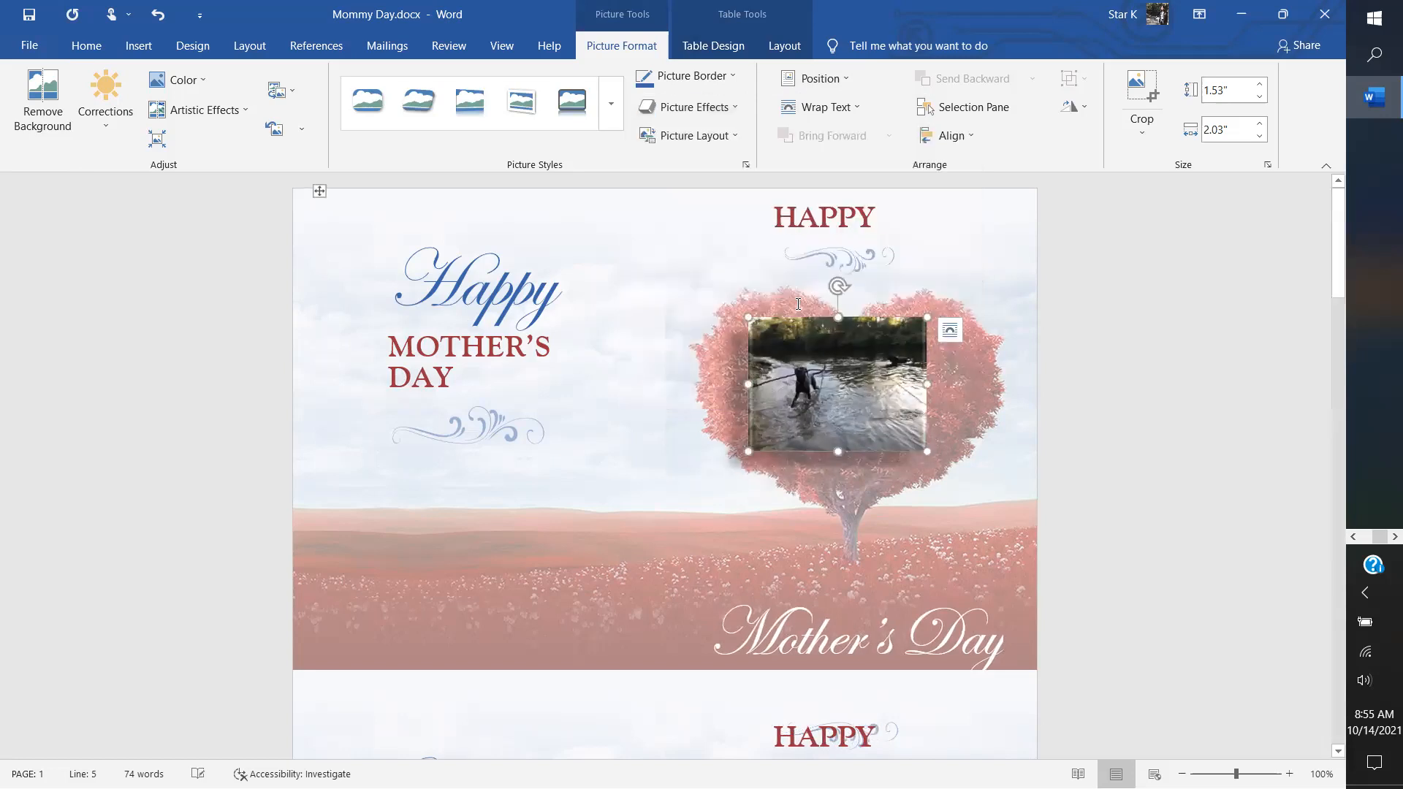
Step: Move the dog picture from the heart-shaped tree onto the MOTHER'S DAY text under the first card's script Happy heading
{"action": "left_click", "coordinate": [727, 108]}
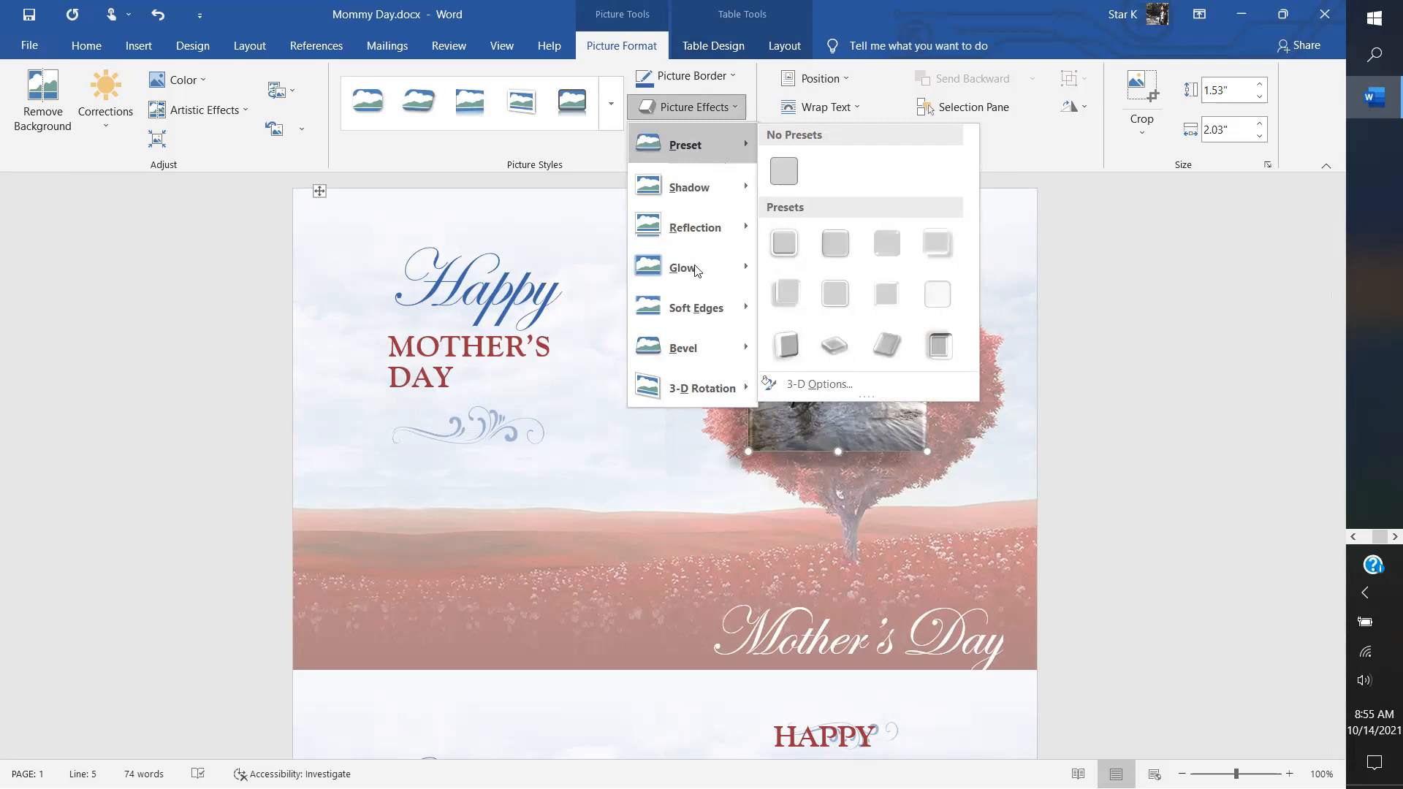
{"action": "left_click", "coordinate": [835, 364]}
{"action": "left_click_drag", "start_coordinate": [836, 363], "coordinate": [480, 569]}
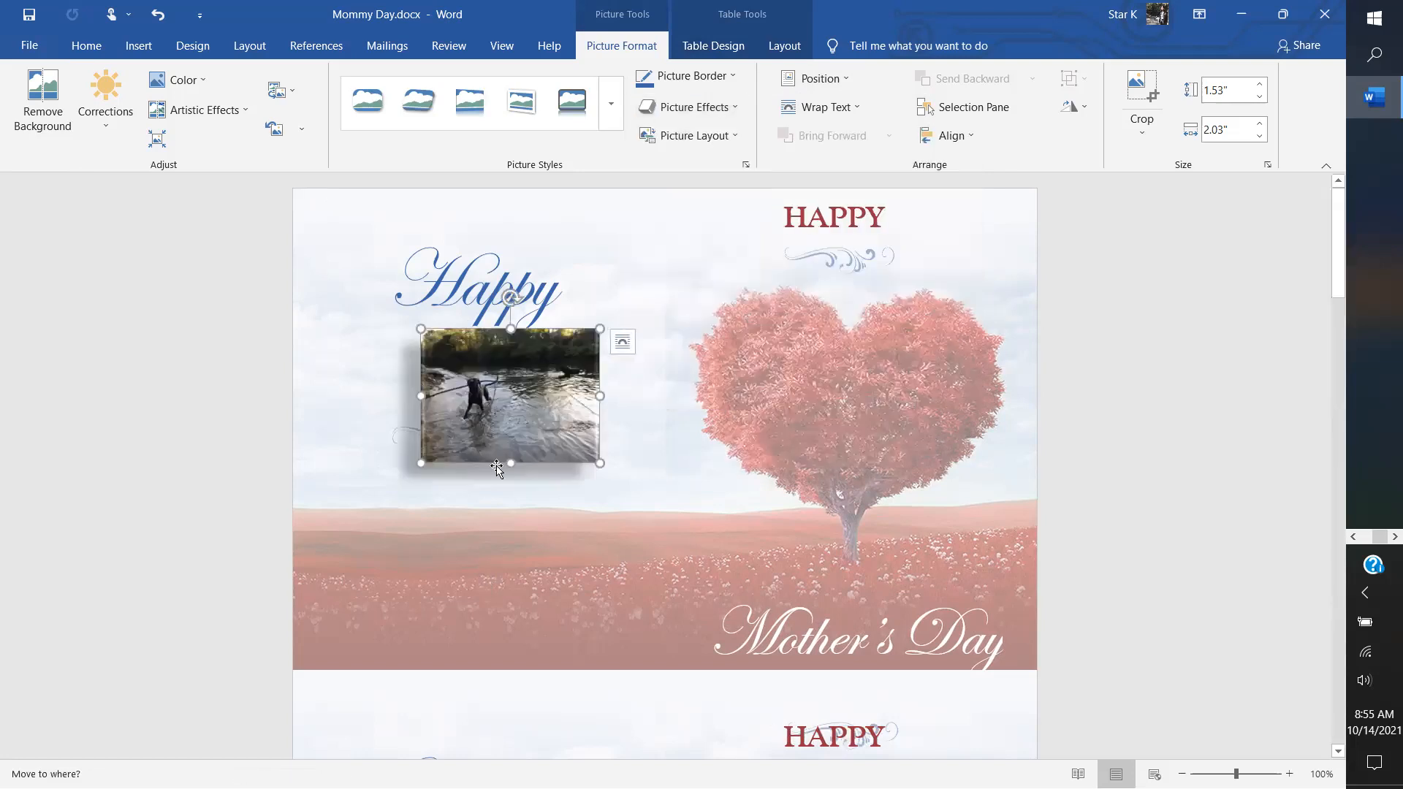
Step: Apply an outer shadow offset towards the upper right to the dog picture
{"action": "left_click", "coordinate": [745, 109]}
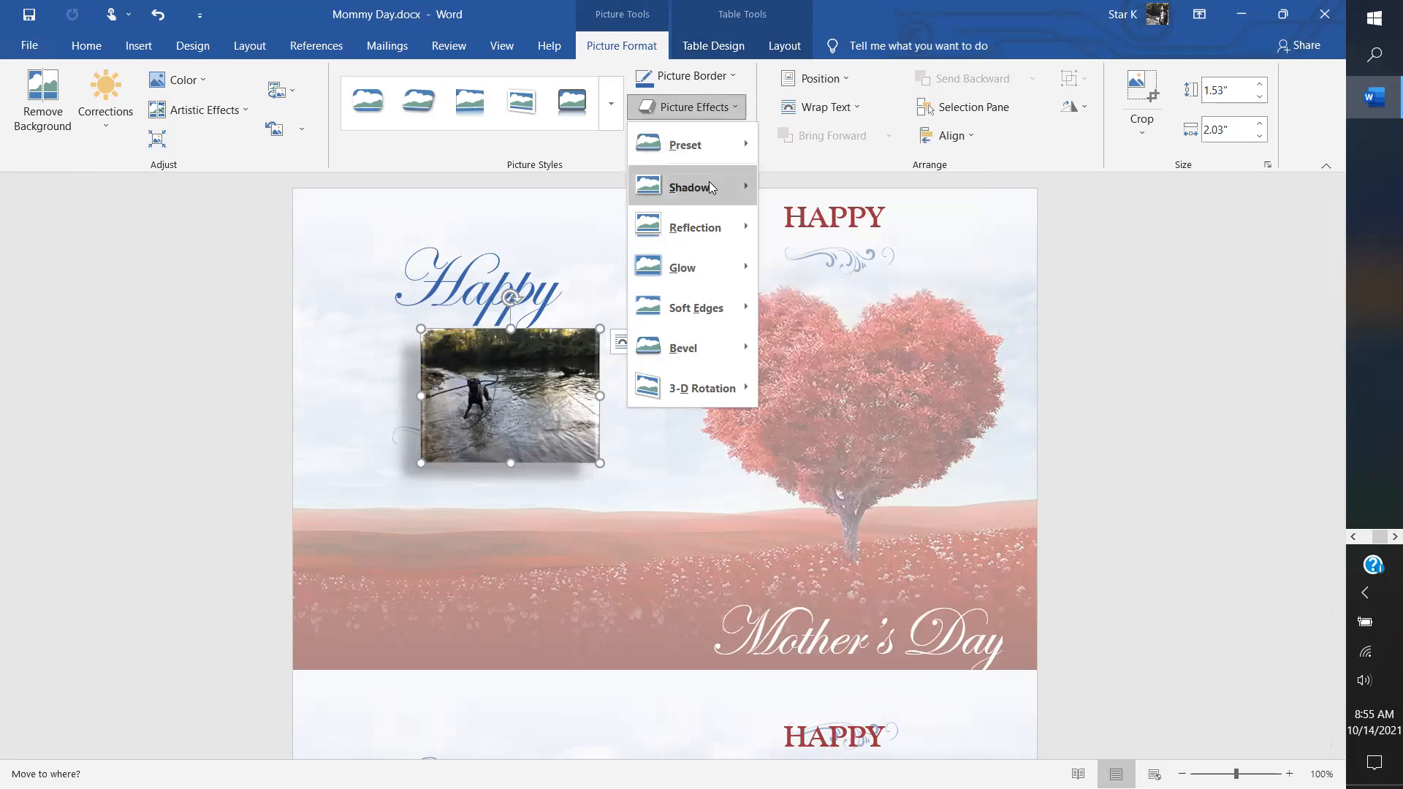
{"action": "mouse_move", "coordinate": [709, 181]}
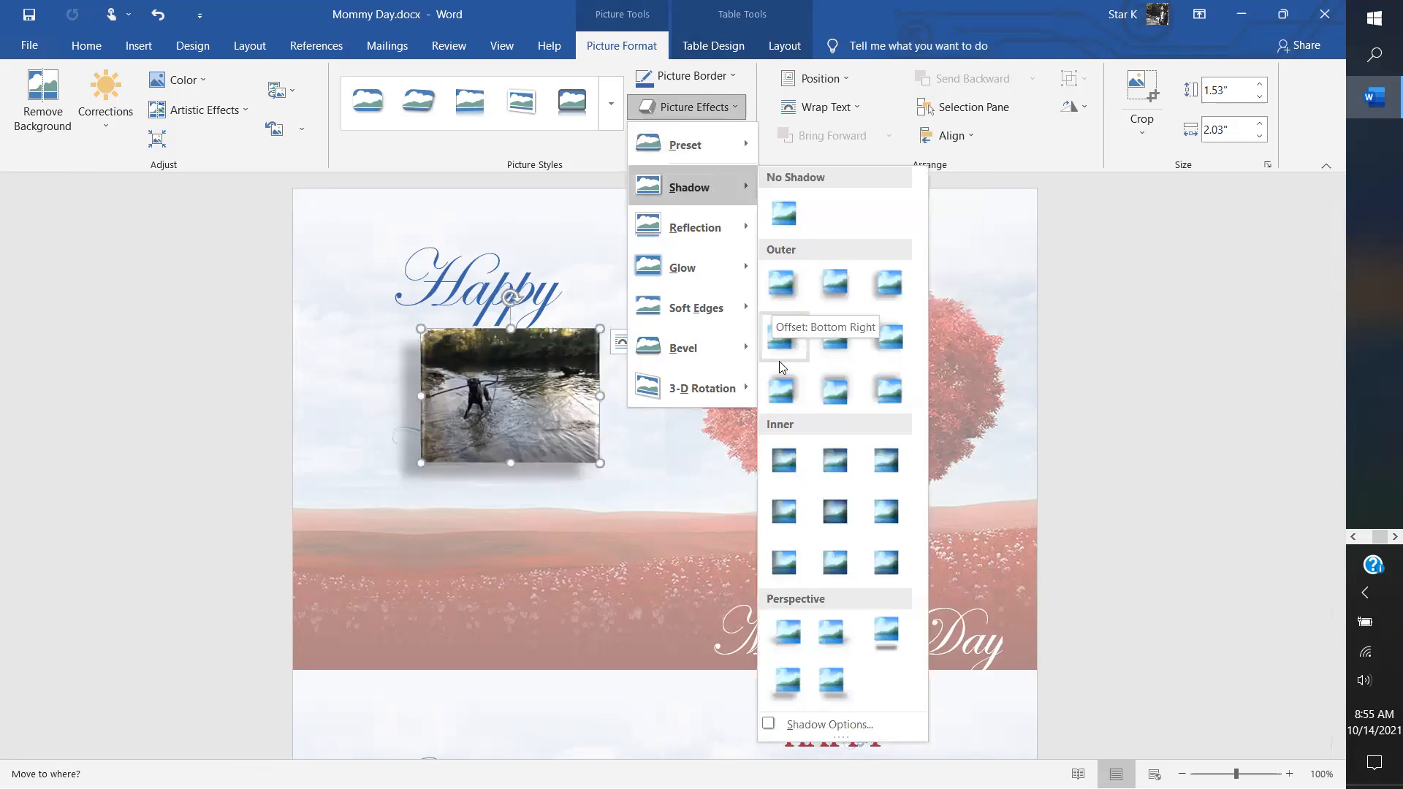
{"action": "left_click", "coordinate": [802, 396]}
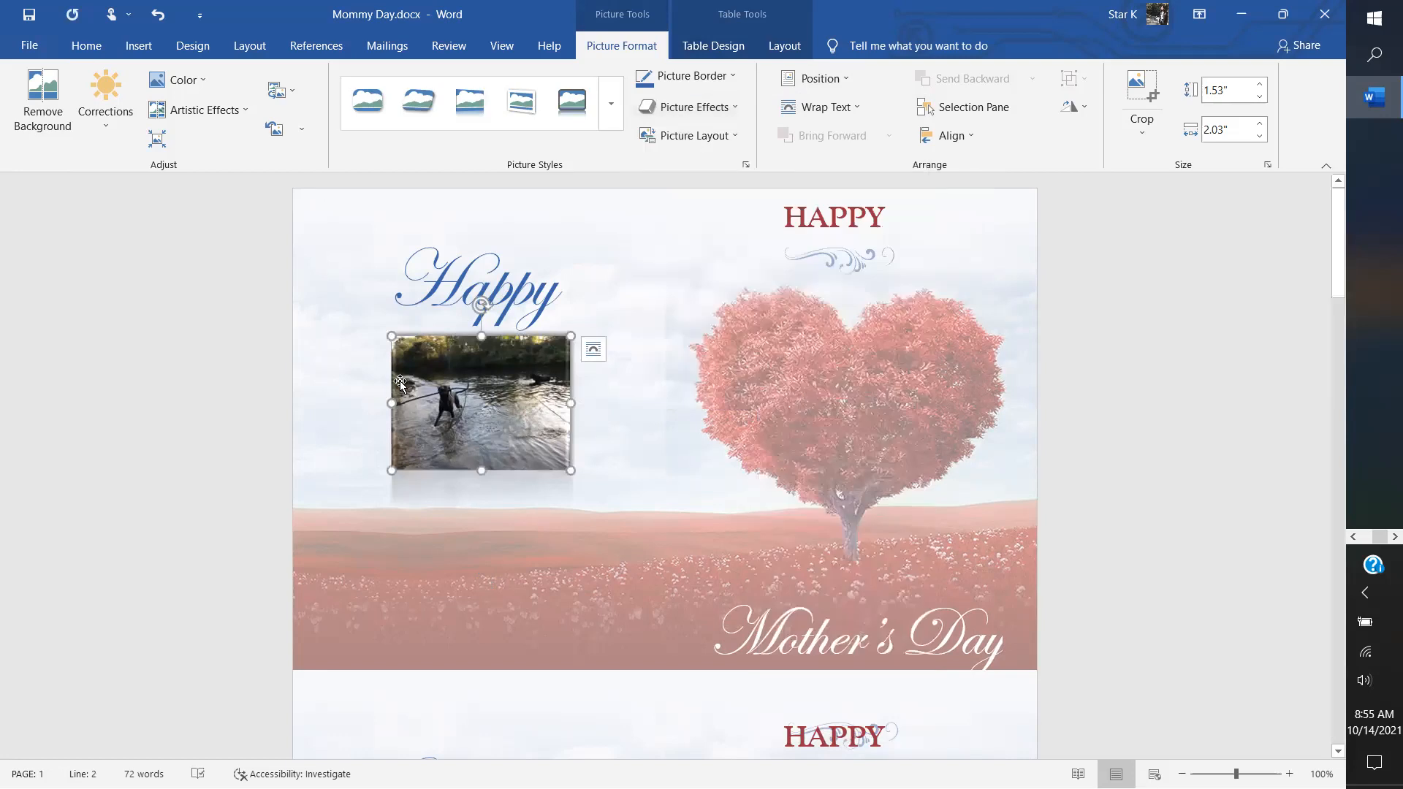
Step: Move the dog picture back onto the first card's heart-shaped tree
{"action": "left_click_drag", "start_coordinate": [488, 434], "coordinate": [463, 587]}
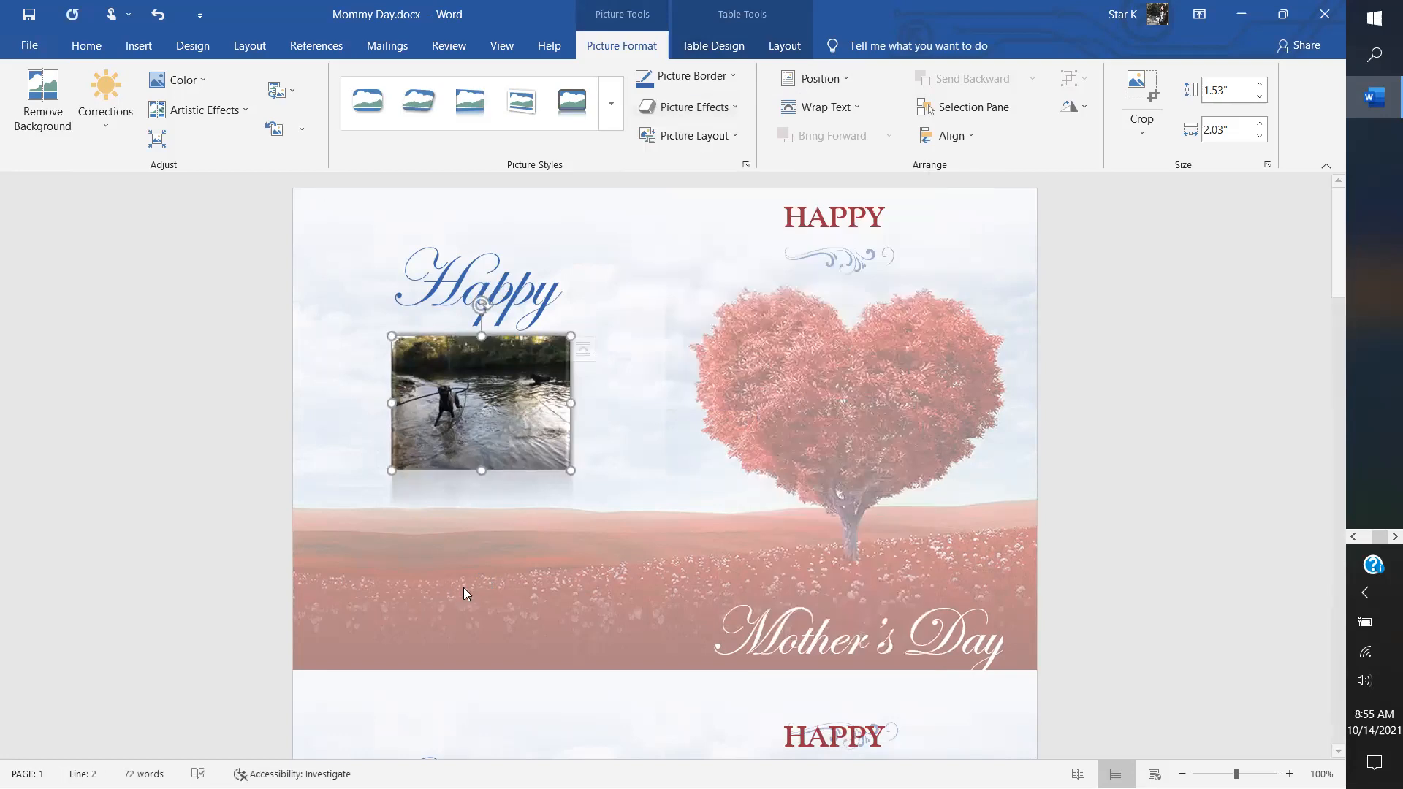
{"action": "left_click_drag", "start_coordinate": [479, 415], "coordinate": [846, 434]}
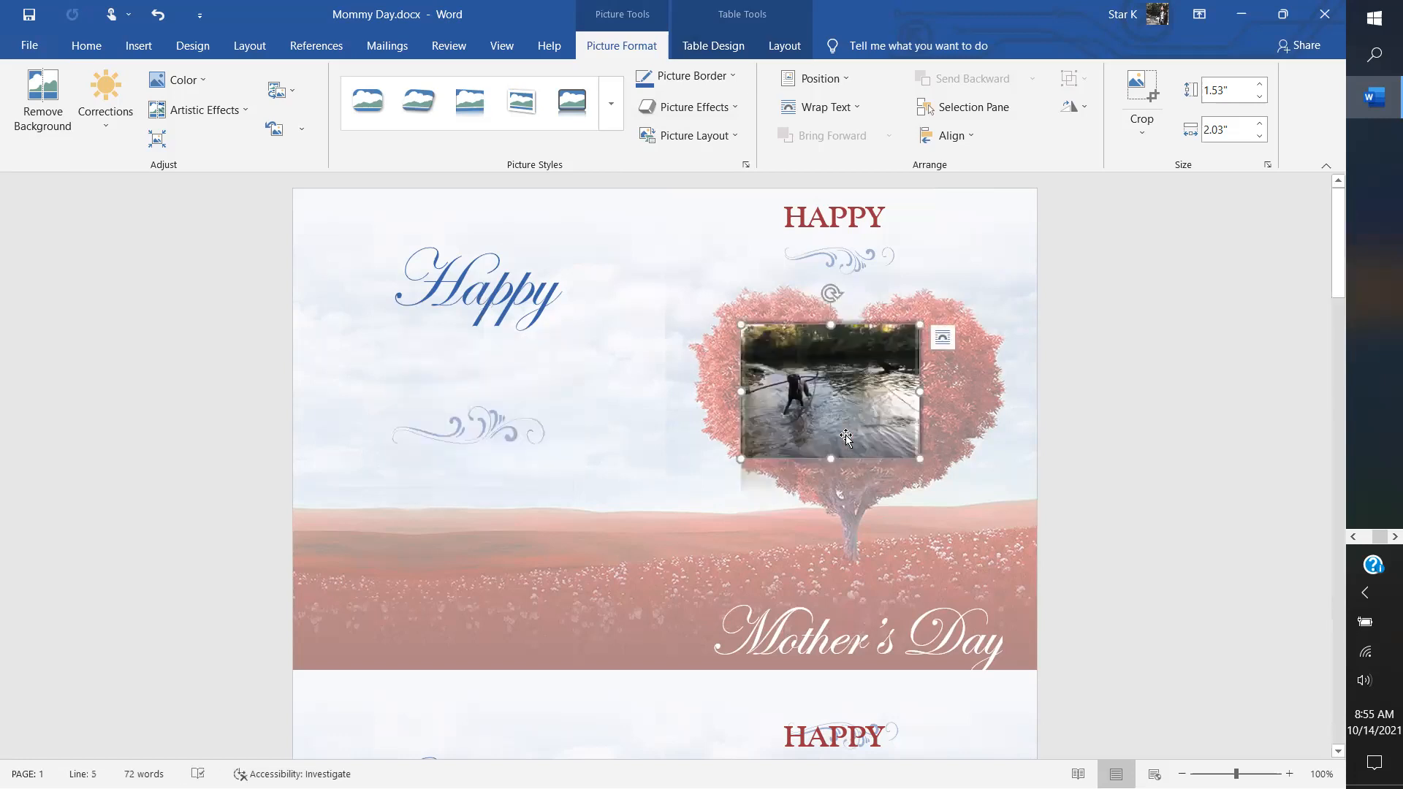
Step: Enter "MOMMY DAY!" in the empty text line under the first card's script Happy heading
{"action": "left_click", "coordinate": [502, 393]}
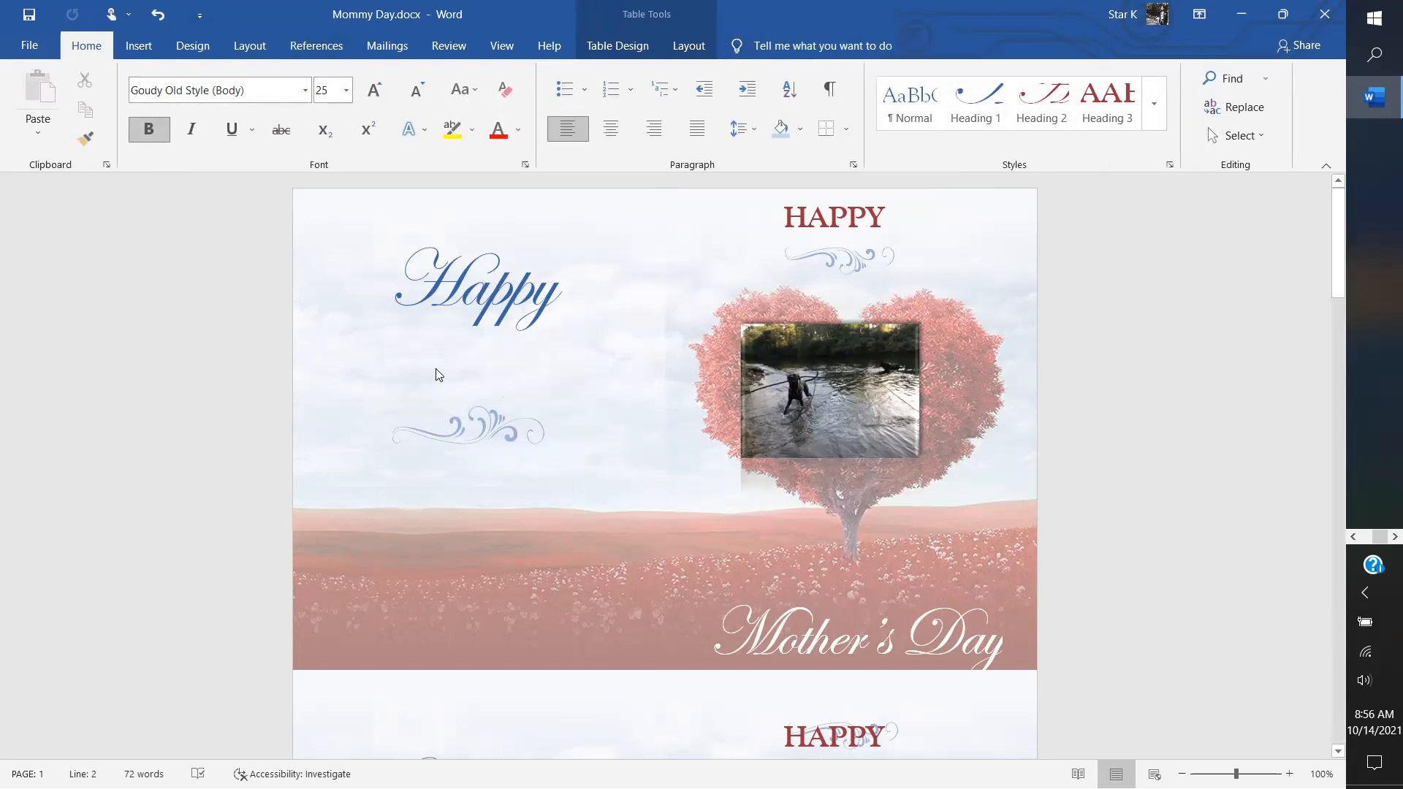
{"action": "type", "text": "MOMMY"}
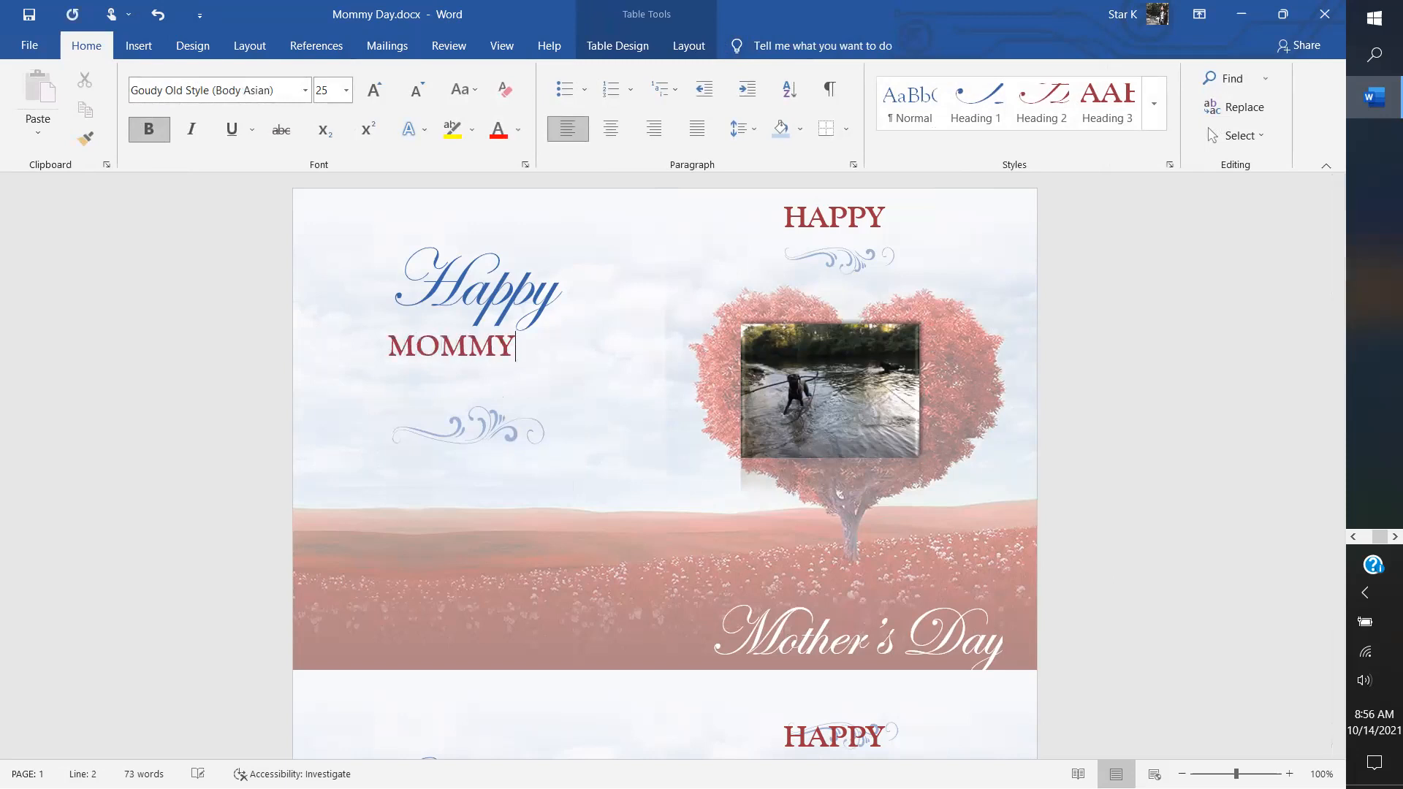
{"action": "type", "text": " DAY!"}
{"action": "key", "text": "Left"}
{"action": "key", "text": "Left"}
{"action": "key", "text": "Left"}
{"action": "key", "text": "Left"}
{"action": "key", "text": "Left"}
{"action": "key", "text": "Left"}
{"action": "key", "text": "Left"}
{"action": "key", "text": "Left"}
{"action": "key", "text": "Left"}
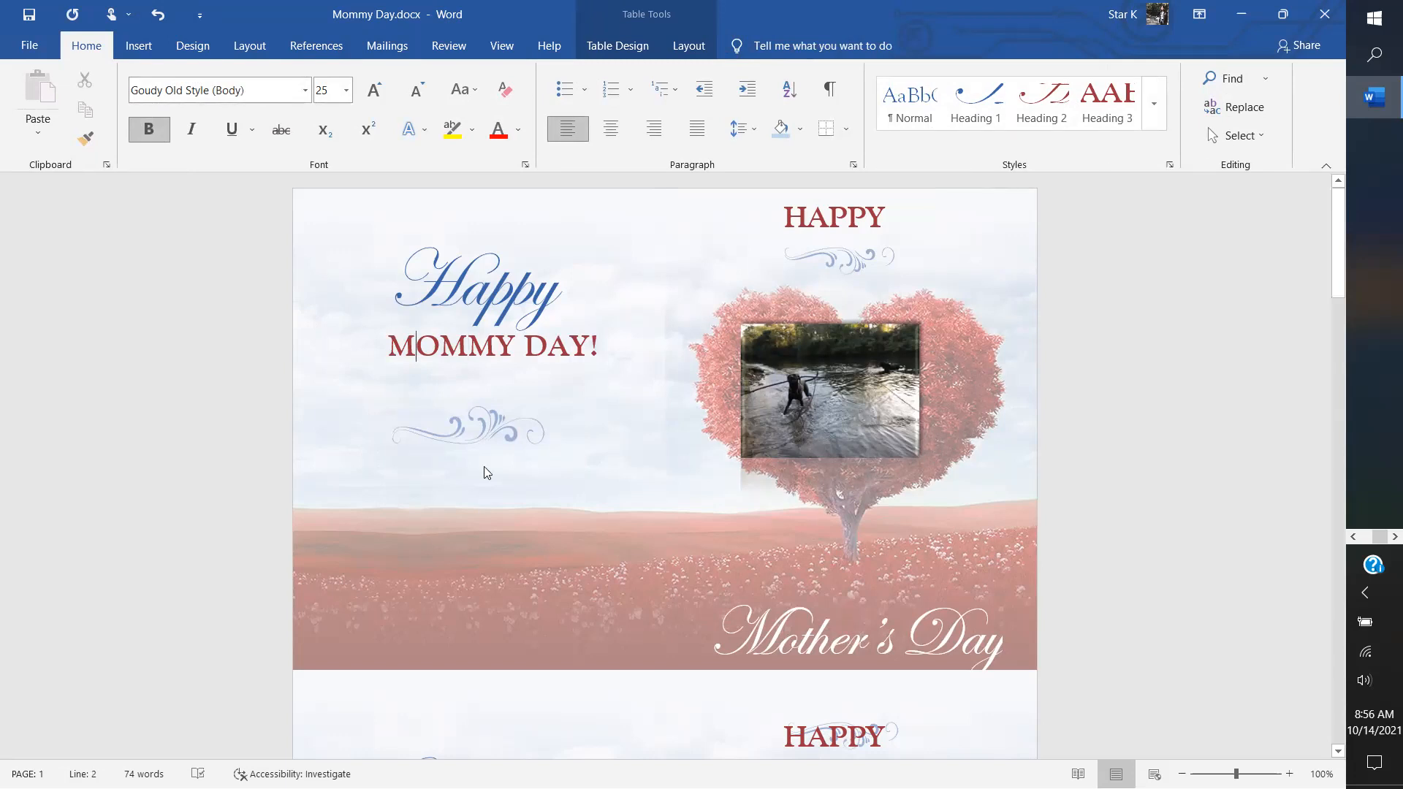
Step: Add the message "We Love You to the Moon and Back." below the flourish on the first card
{"action": "left_click", "coordinate": [487, 471]}
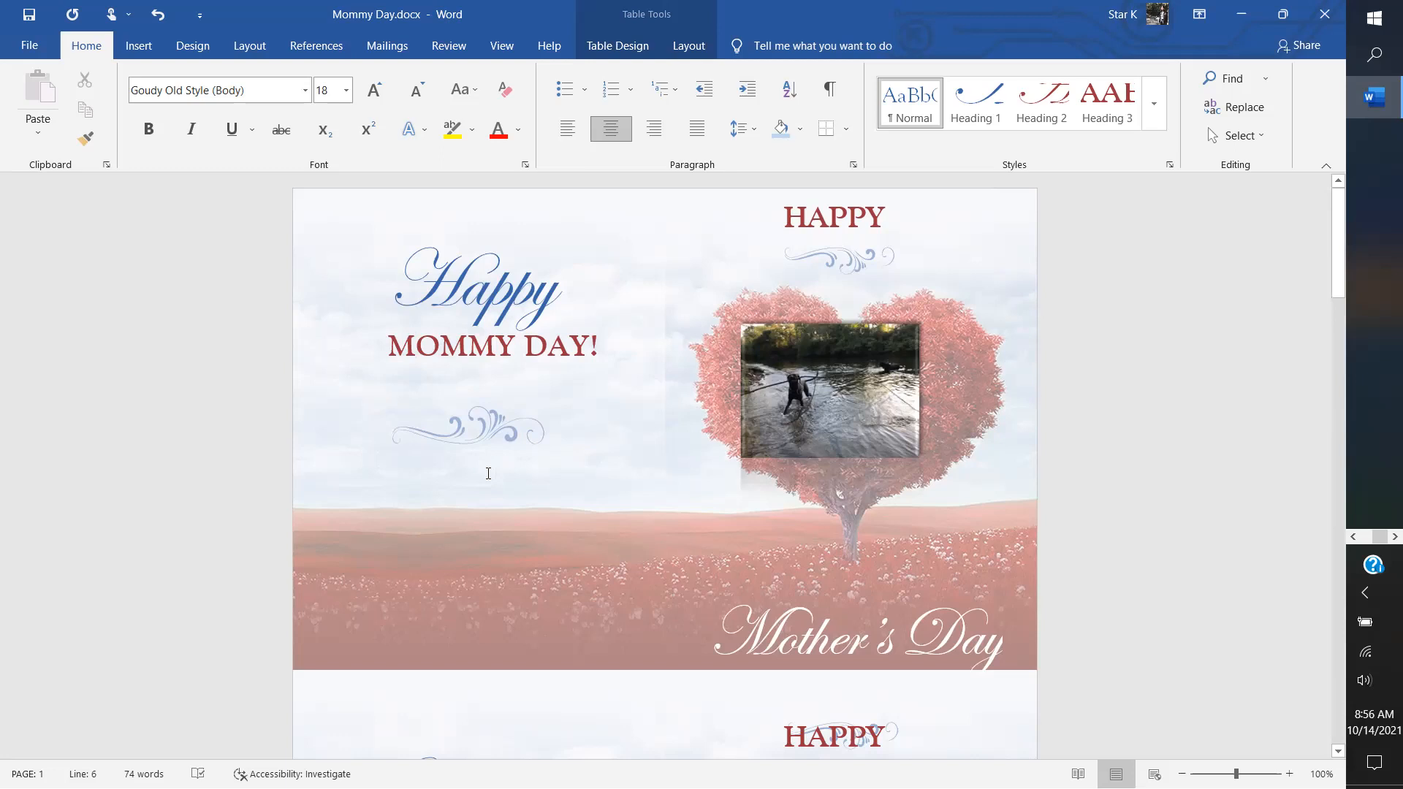
{"action": "type", "text": "We LOve"}
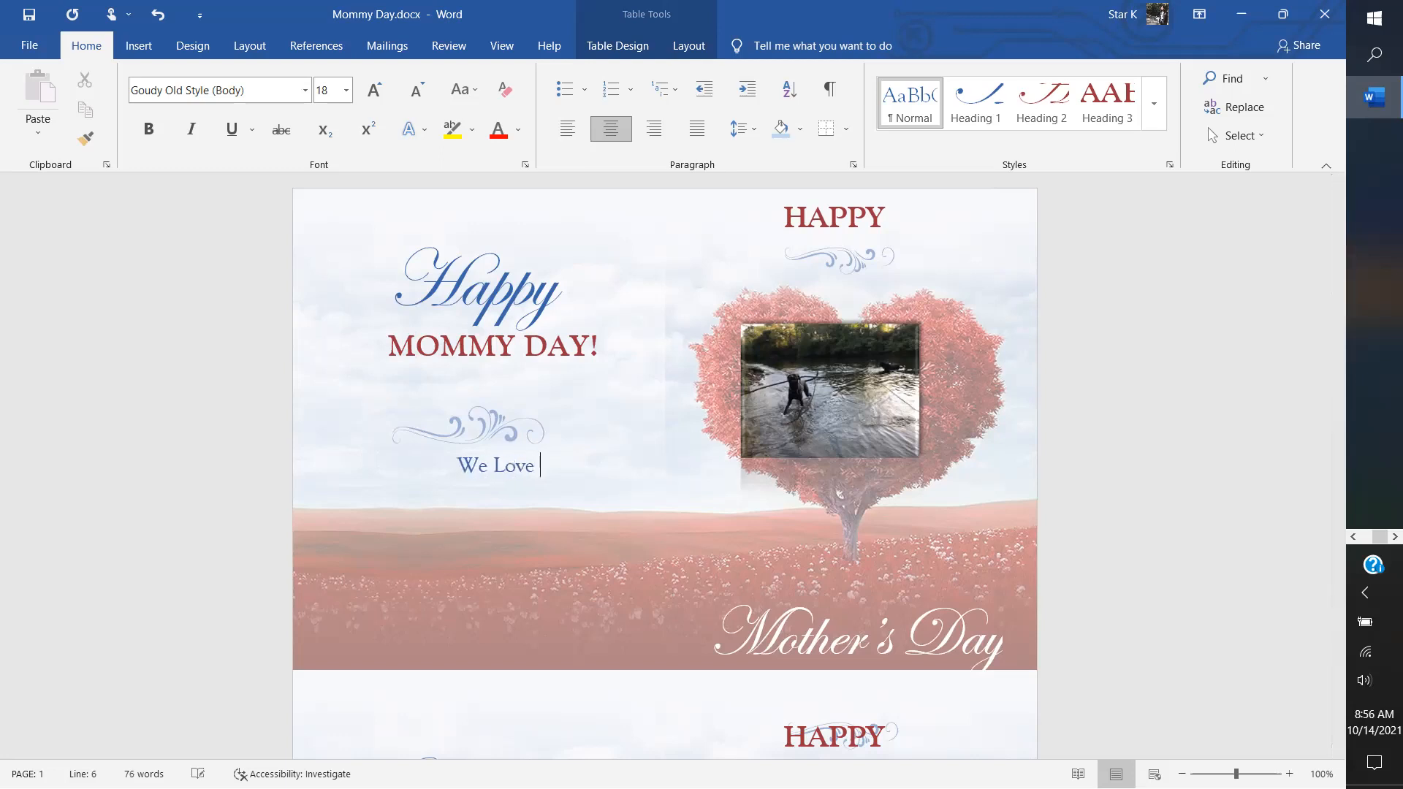
{"action": "type", "text": " You "}
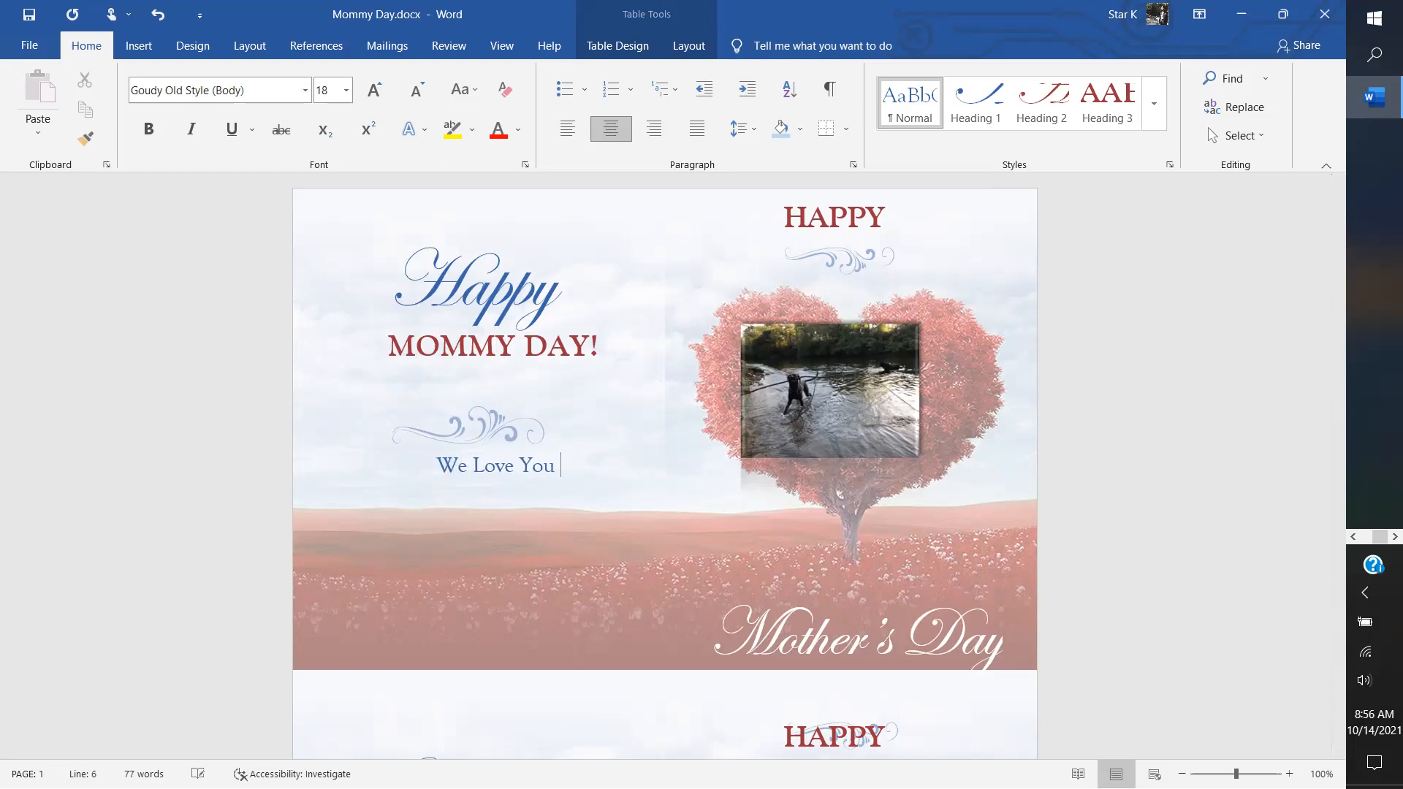
{"action": "type", "text": "to the M"}
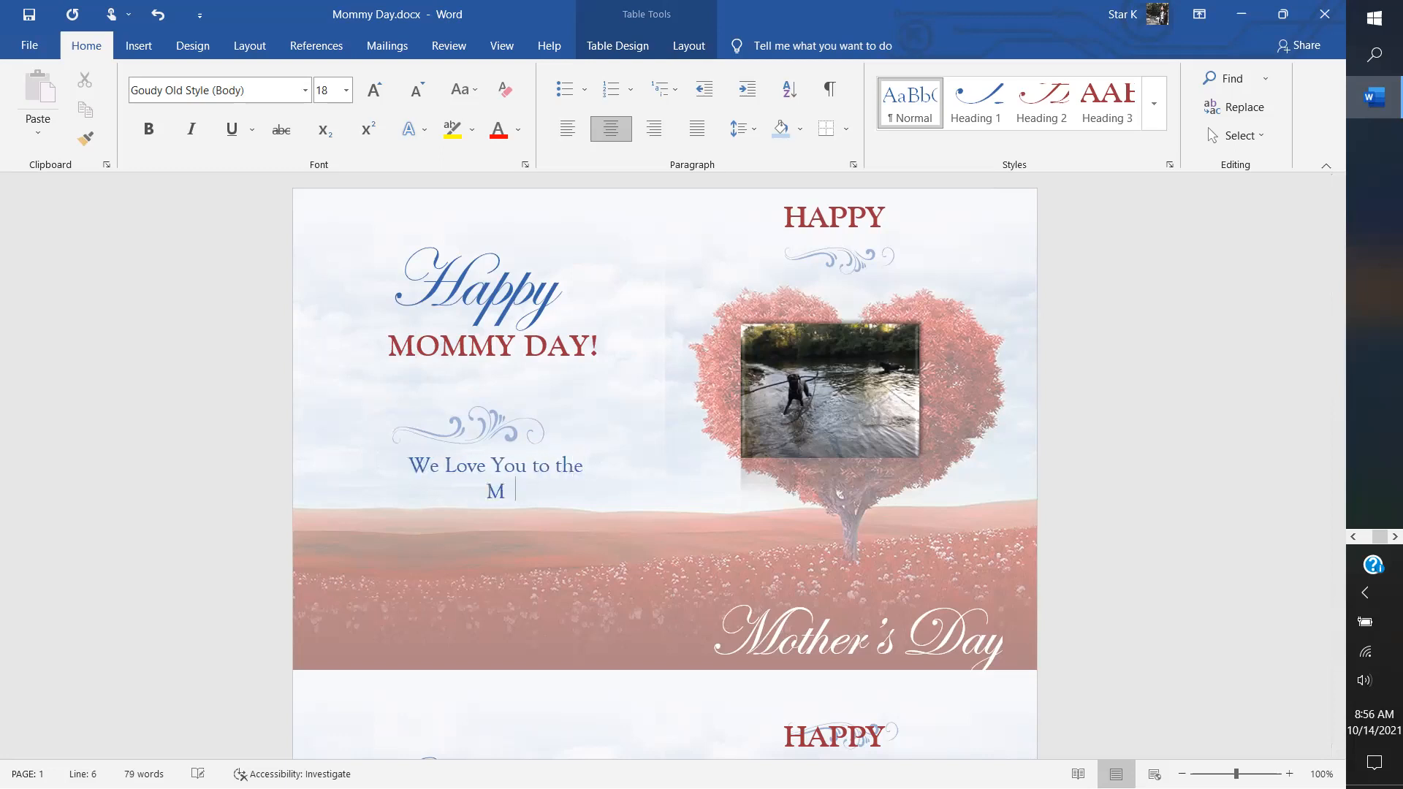
{"action": "key", "text": "BackSpace"}
{"action": "type", "text": "oon and Bac"}
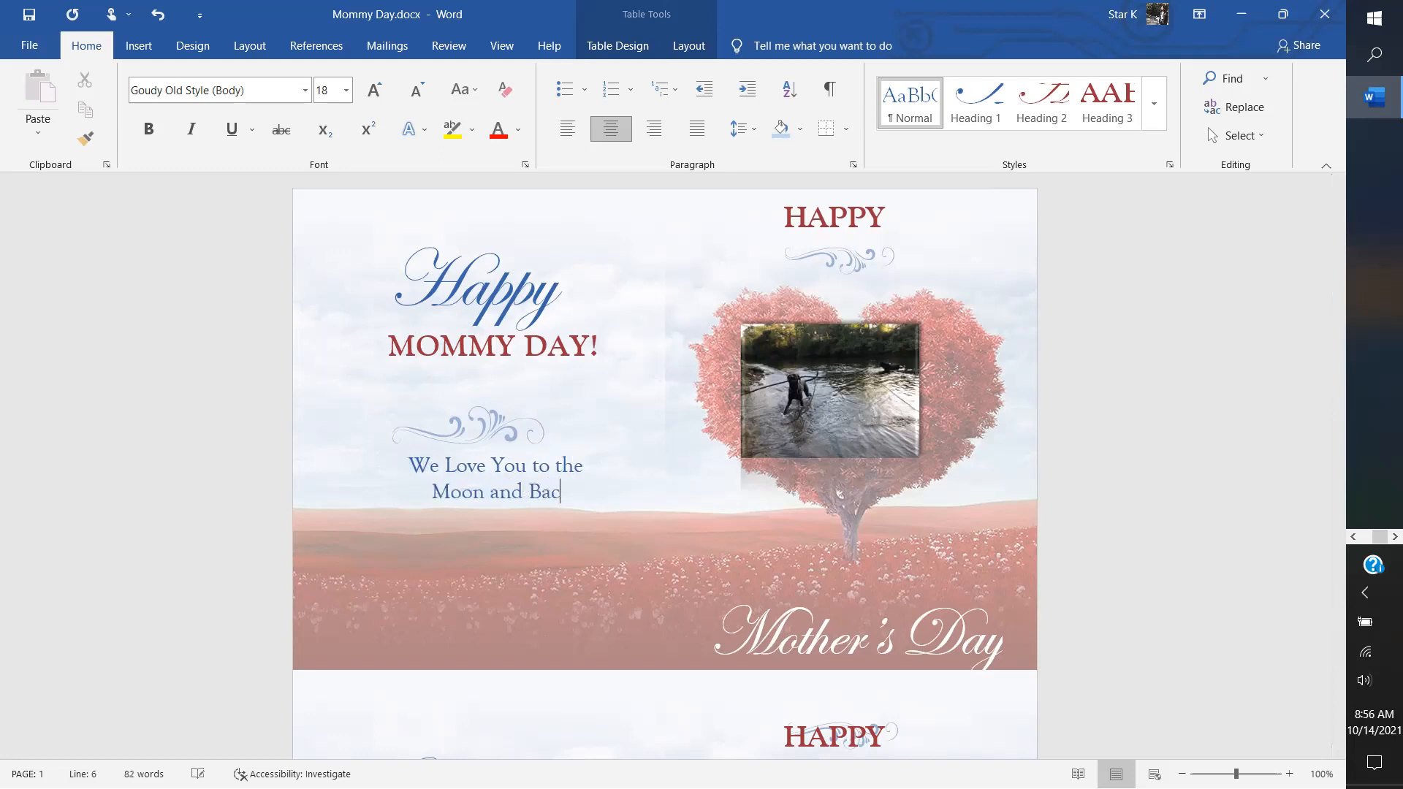
{"action": "type", "text": "k."}
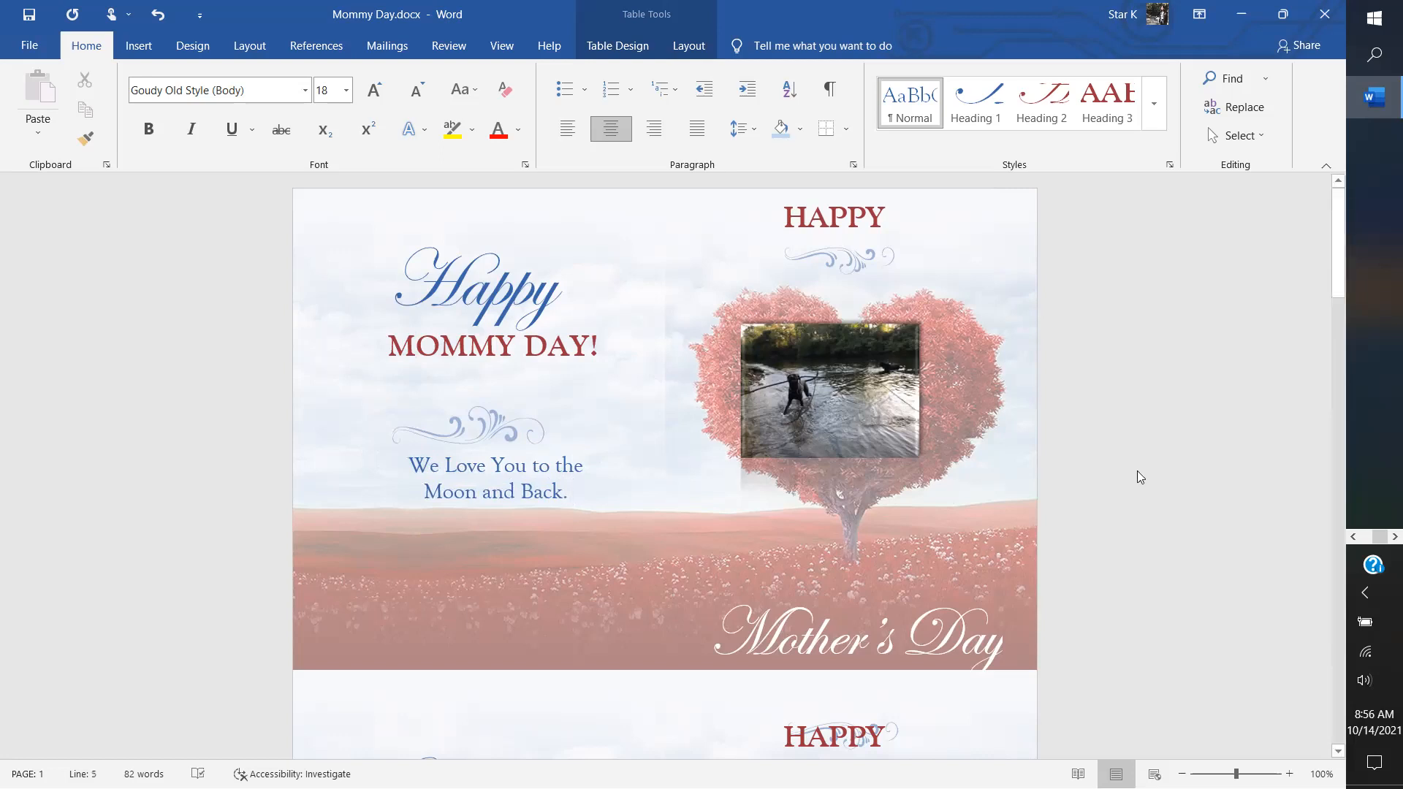
Step: Replace the placeholder message under the first "Dear Mom!" on page 2 with "Thank you for feeding our tummys with"
{"action": "scroll", "coordinate": [1209, 460], "scroll_direction": "down", "scroll_amount": 3}
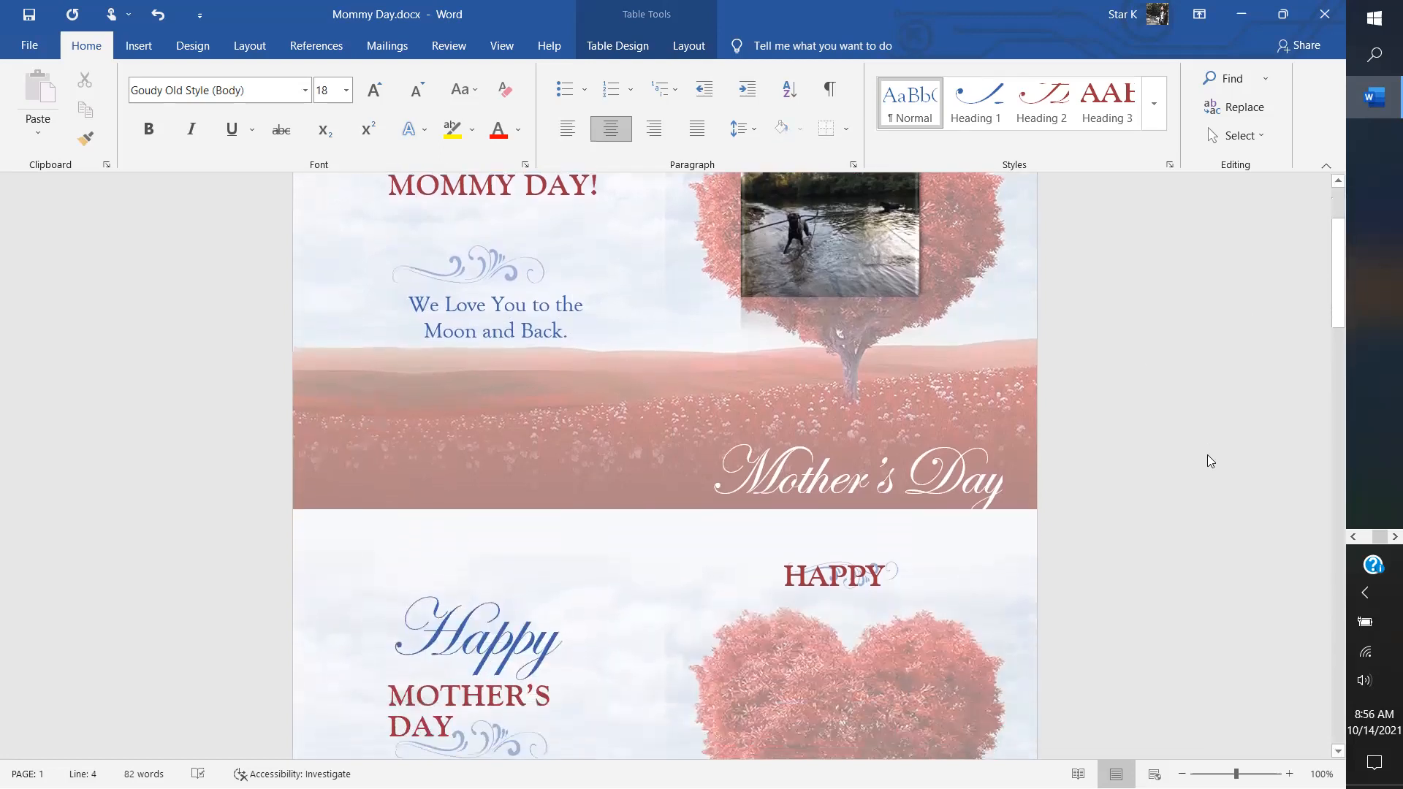
{"action": "scroll", "coordinate": [1209, 460], "scroll_direction": "down", "scroll_amount": 9}
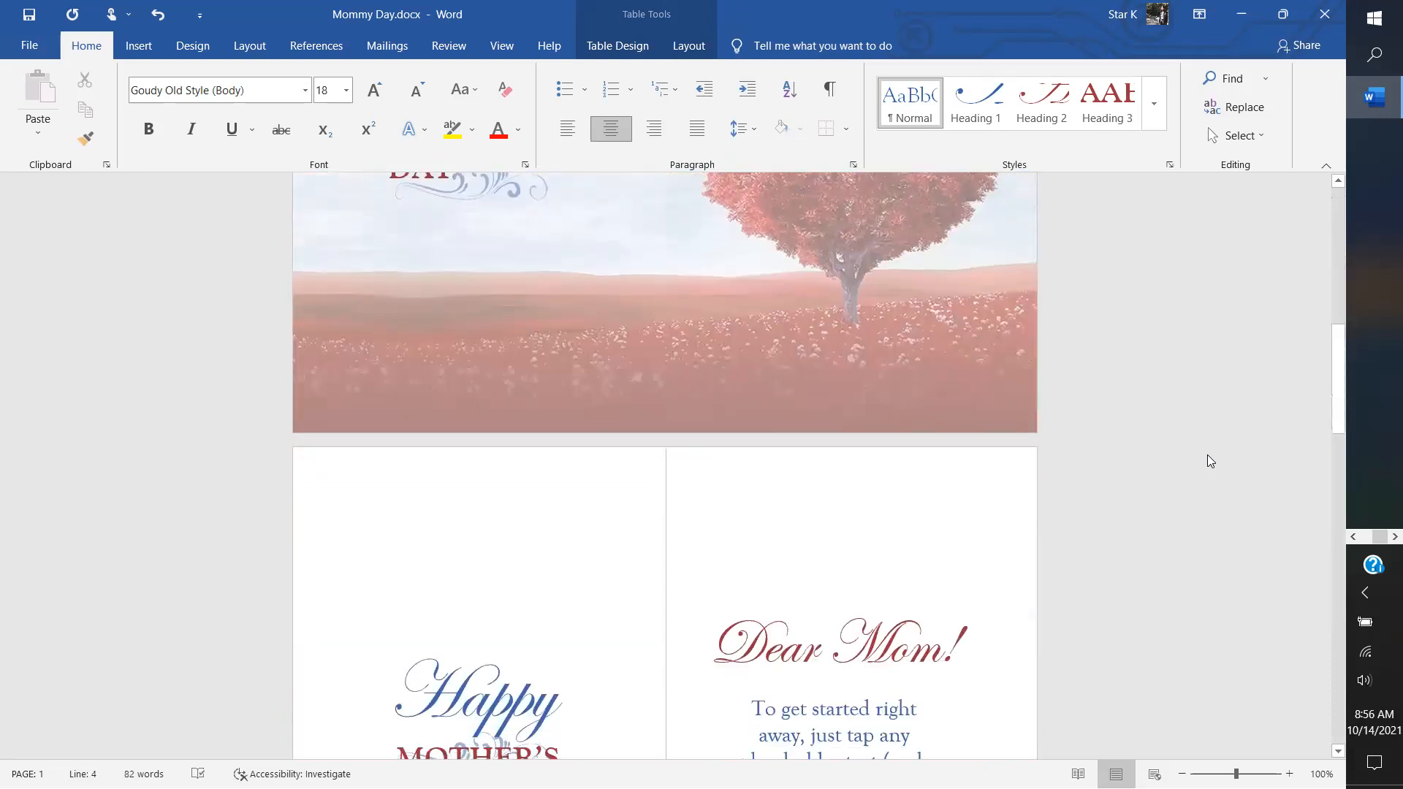
{"action": "scroll", "coordinate": [1209, 460], "scroll_direction": "down", "scroll_amount": 2}
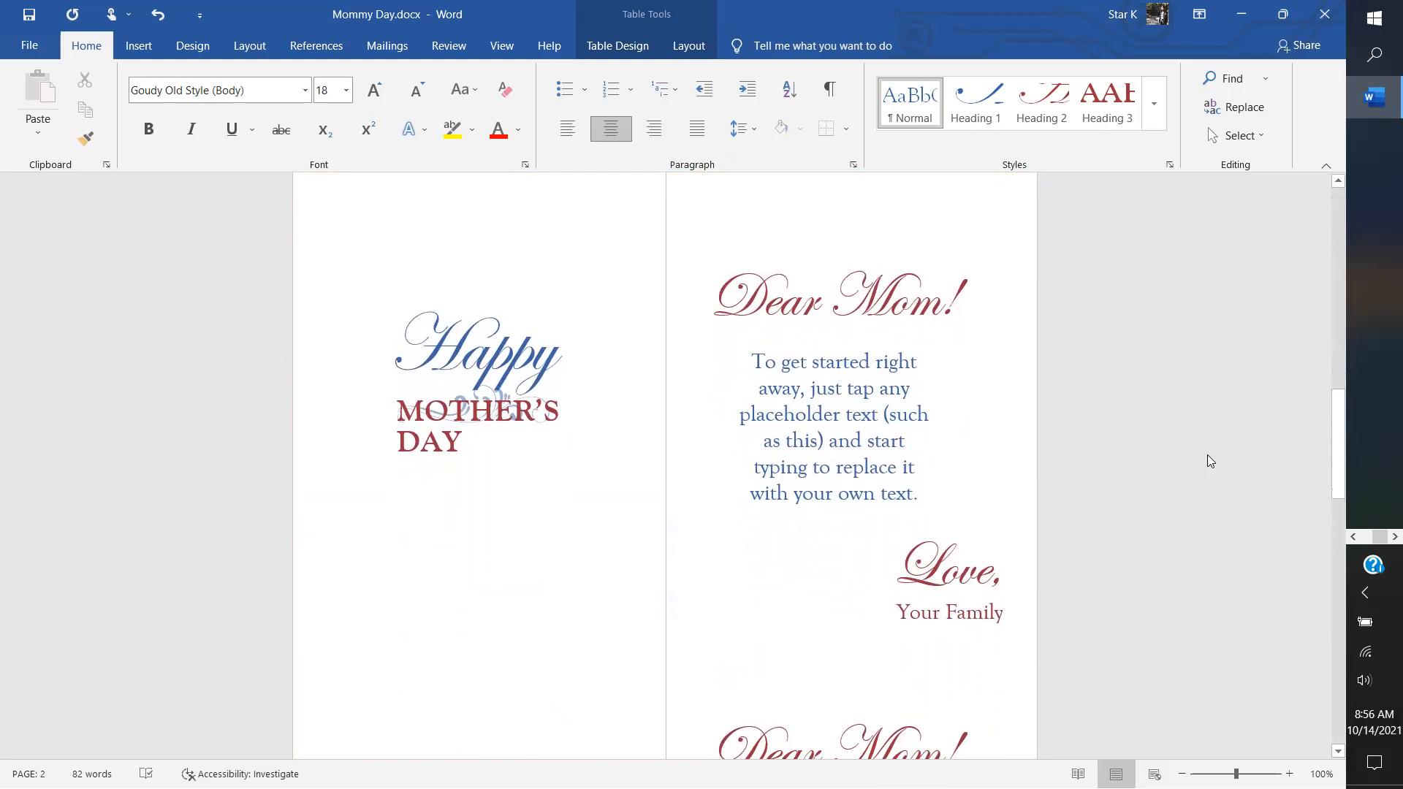
{"action": "scroll", "coordinate": [1209, 461], "scroll_direction": "down", "scroll_amount": 1}
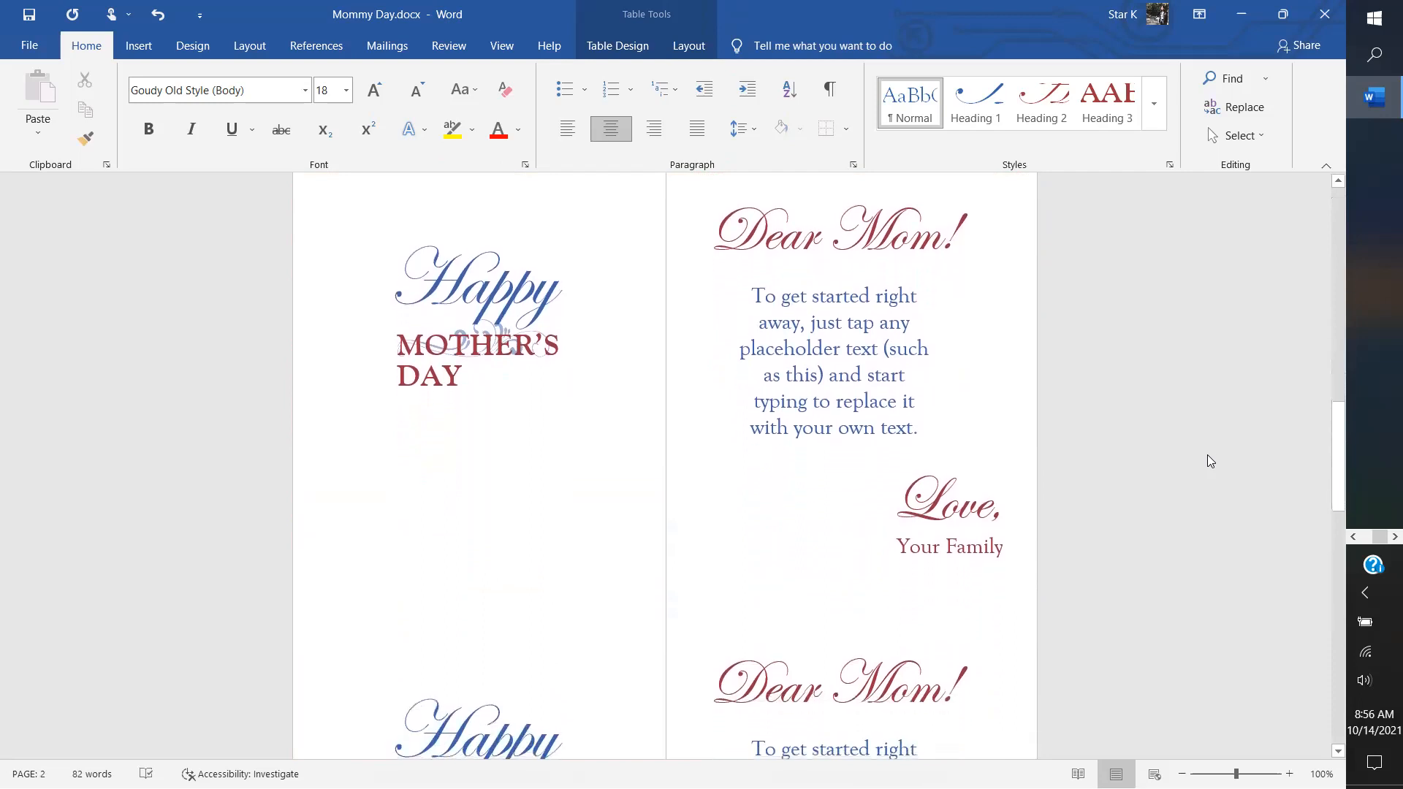
{"action": "left_click", "coordinate": [815, 361]}
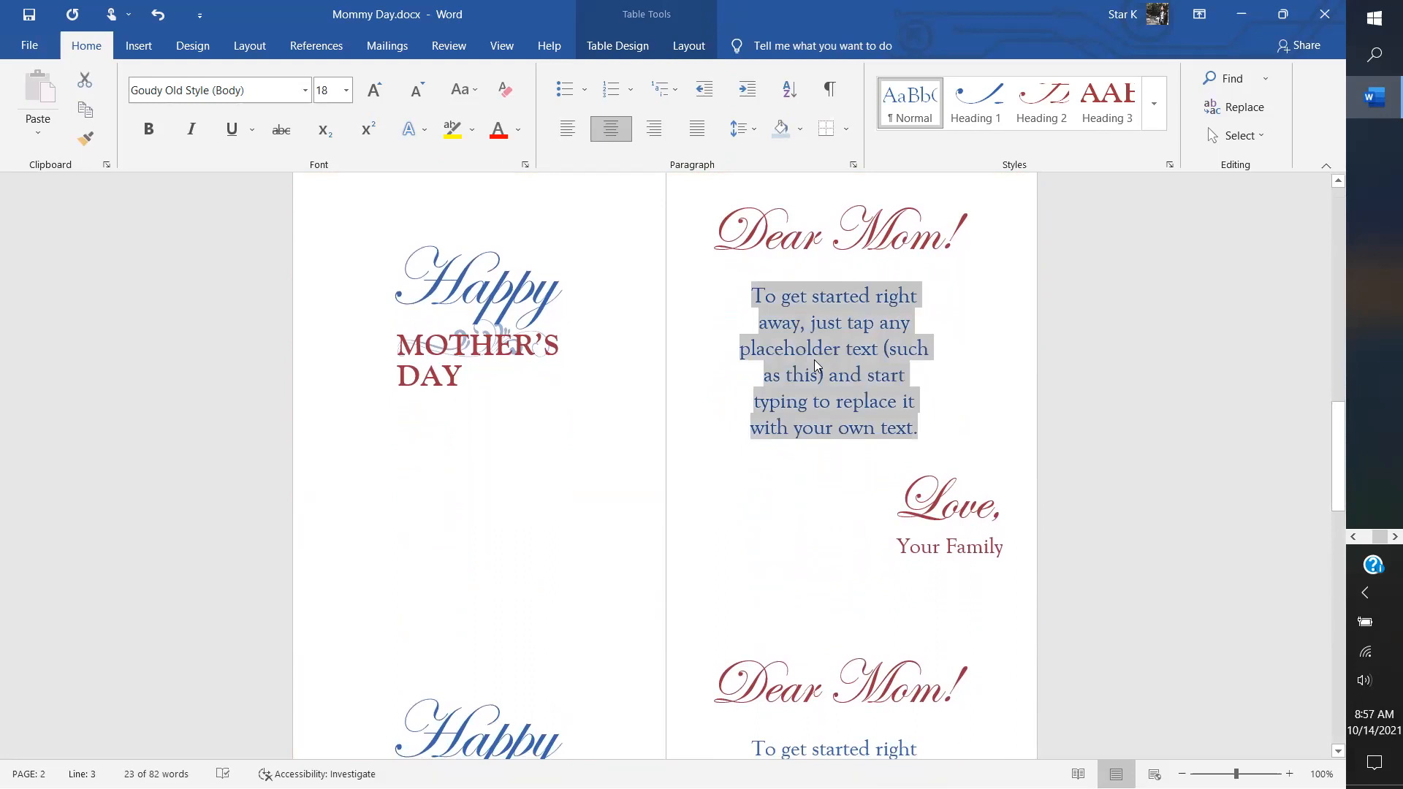
{"action": "type", "text": "Thank"}
{"action": "type", "text": " you for f"}
{"action": "type", "text": "eeding ou"}
{"action": "type", "text": "r "}
{"action": "type", "text": "tum"}
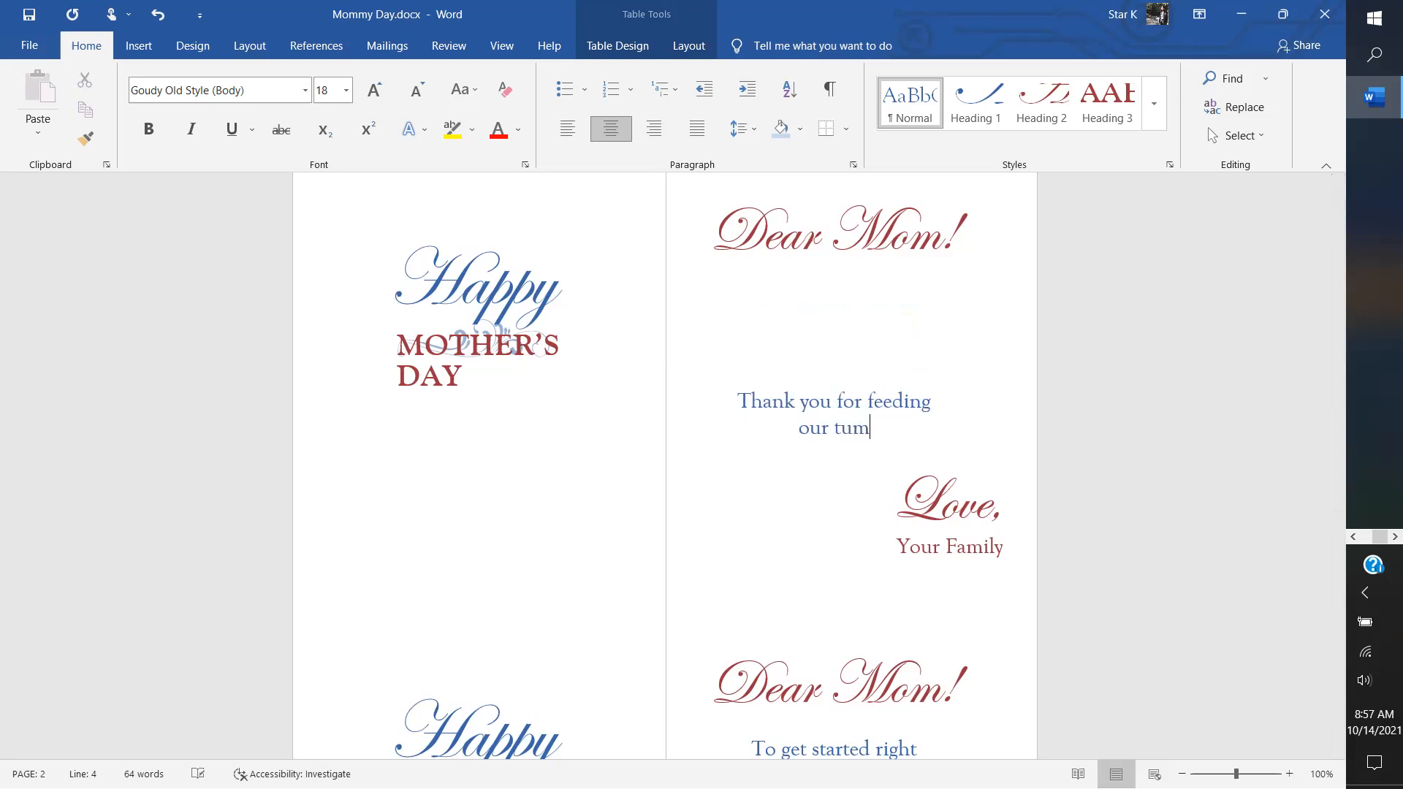
{"action": "type", "text": "mys with"}
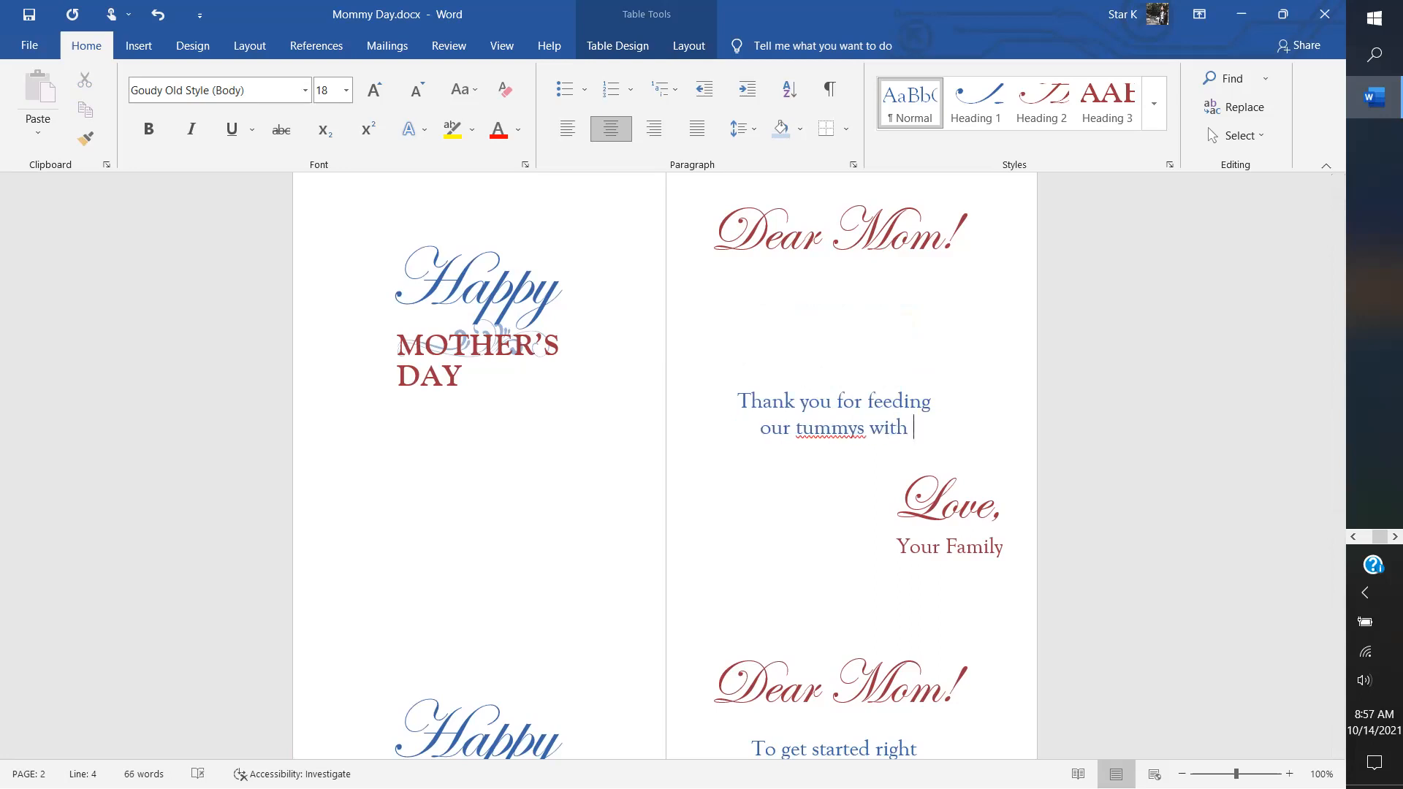
Step: Correct "tummys" to the suggested "tummy's" and finish the message with "such yummy food. You're the Best."
{"action": "right_click", "coordinate": [833, 430]}
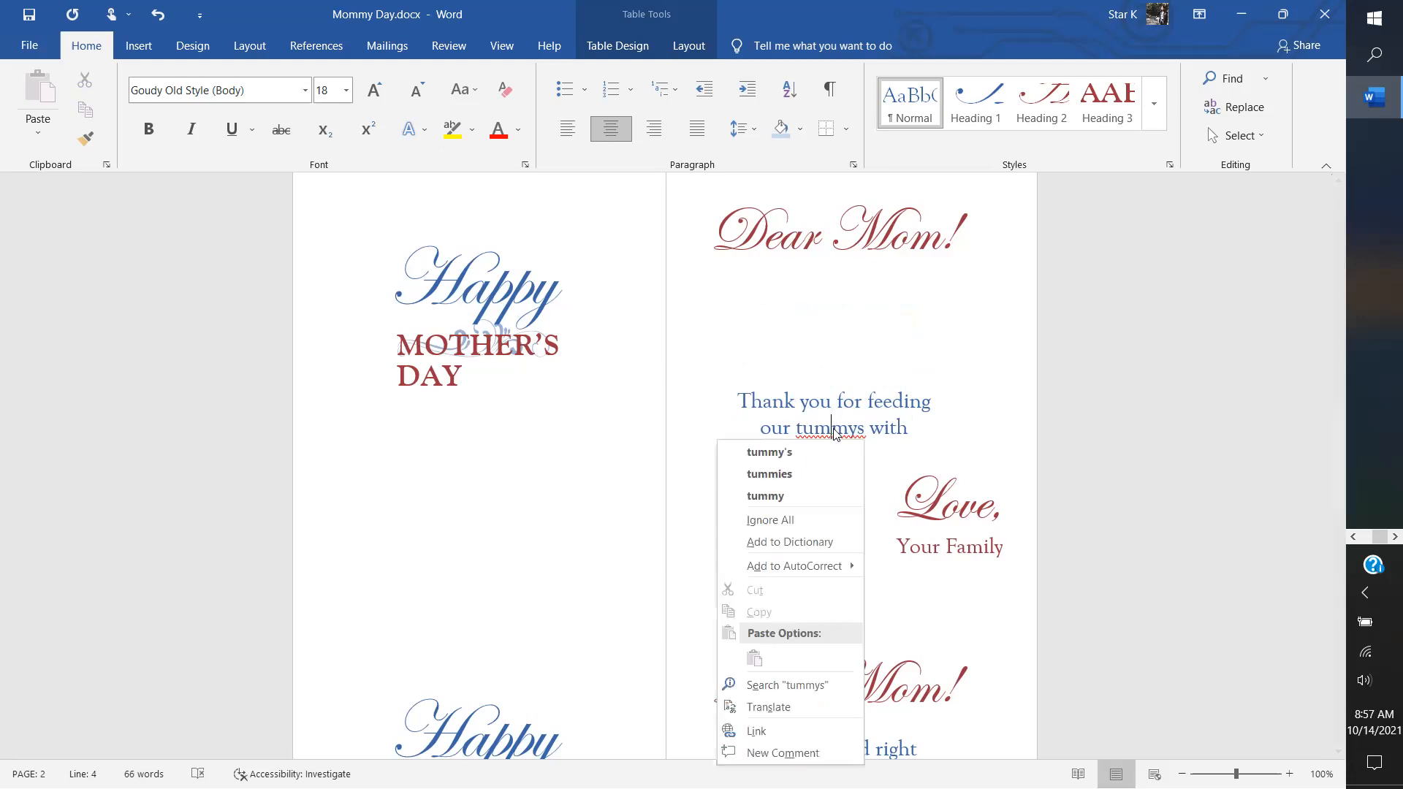
{"action": "left_click", "coordinate": [799, 450]}
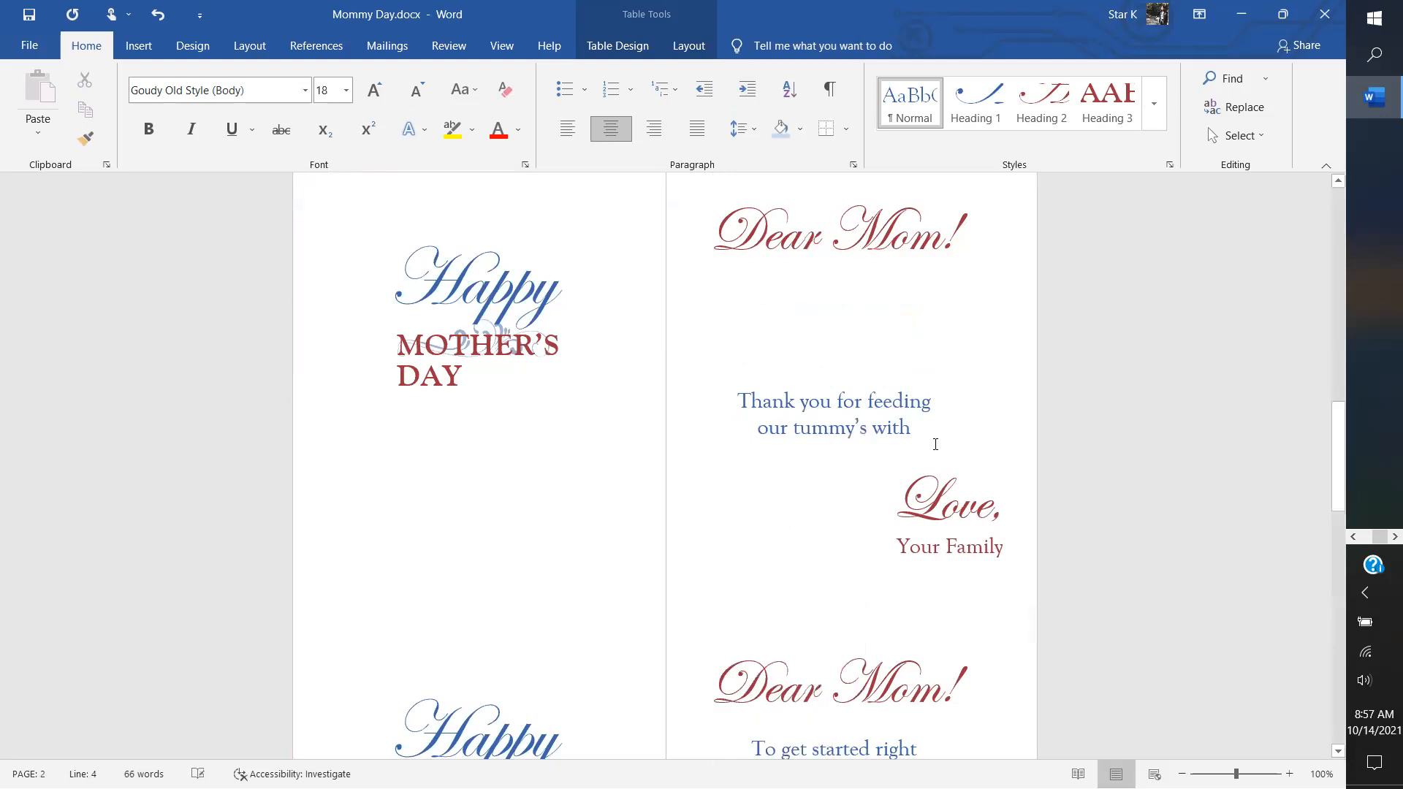
{"action": "left_click", "coordinate": [919, 430]}
{"action": "type", "text": "y"}
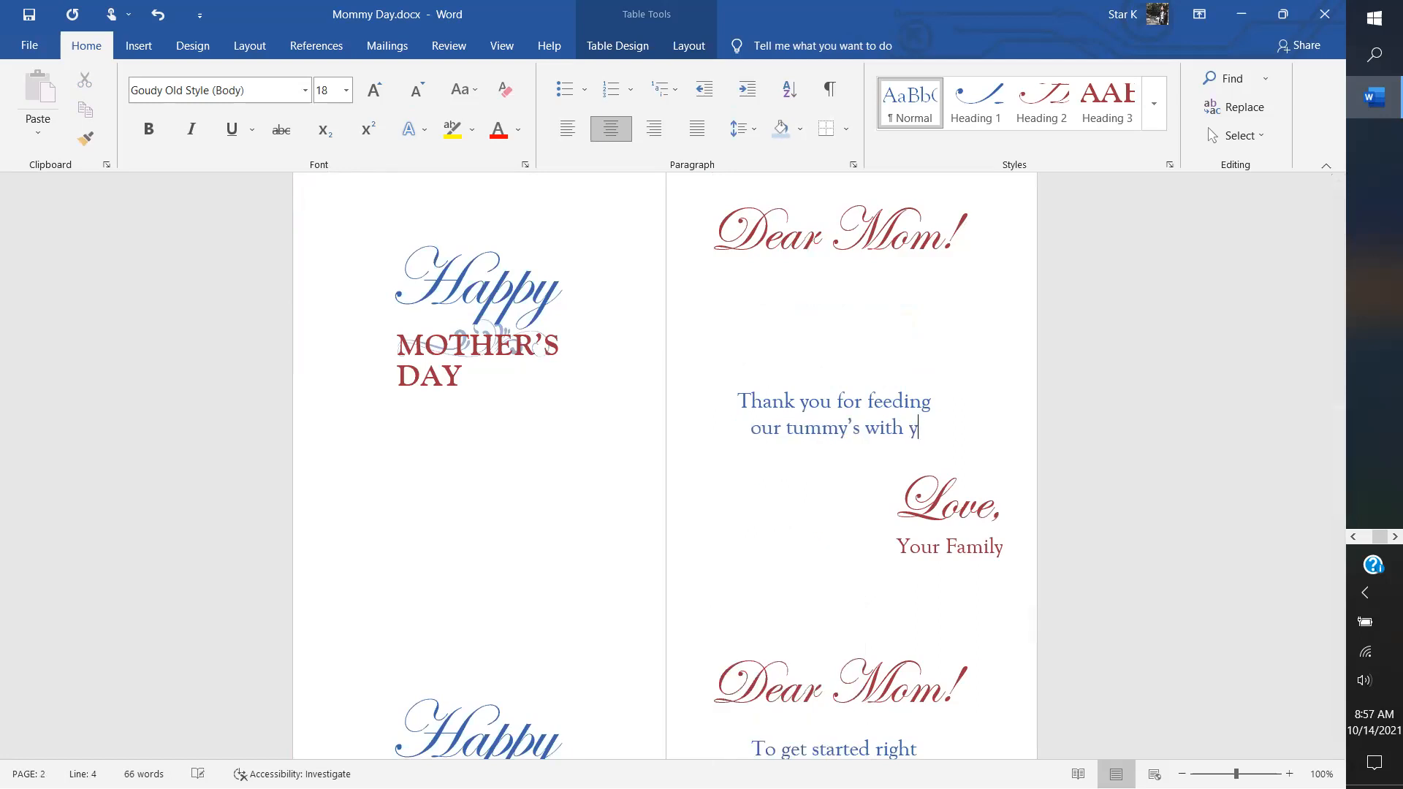
{"action": "key", "text": "BackSpace"}
{"action": "type", "text": "suc"}
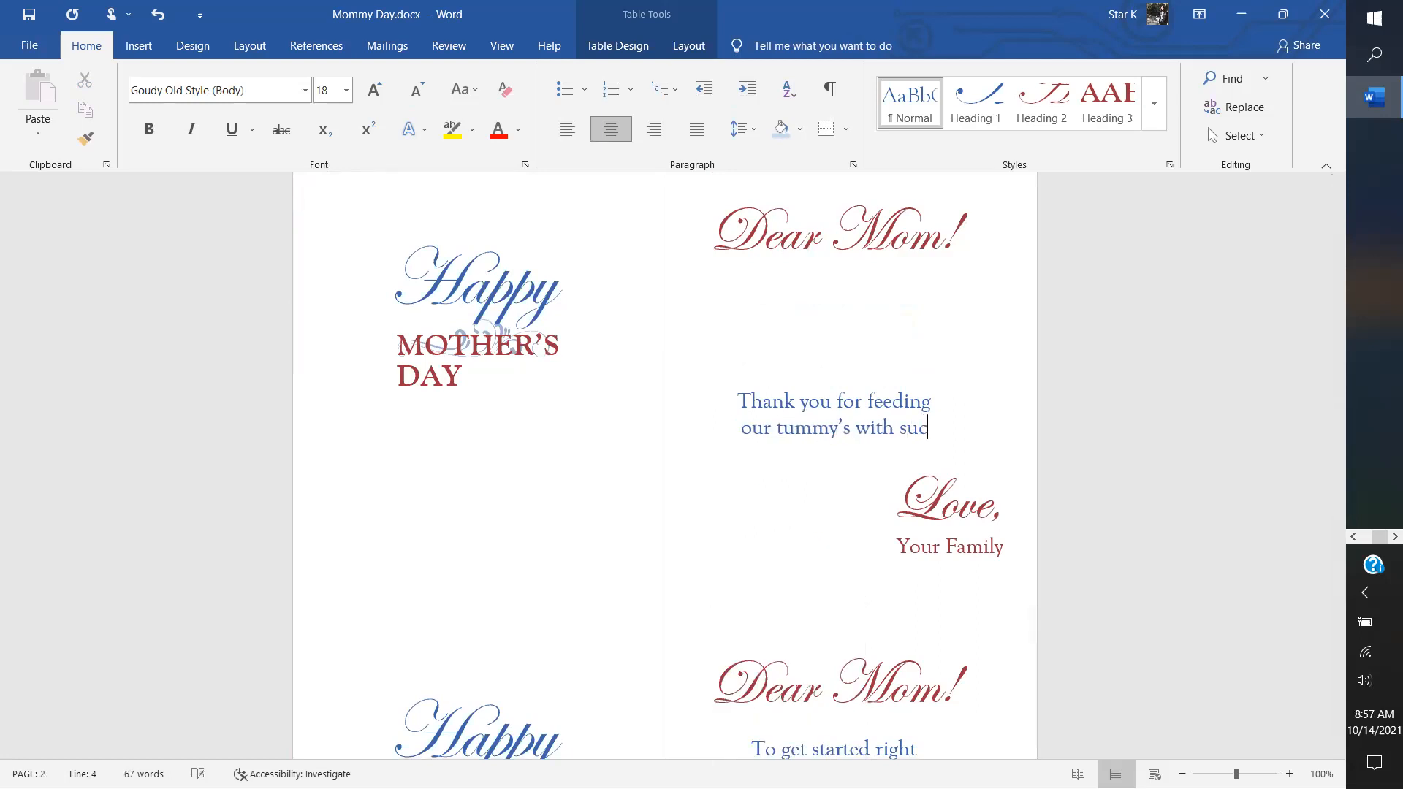
{"action": "type", "text": "h yum"}
{"action": "key", "text": "BackSpace"}
{"action": "type", "text": "y"}
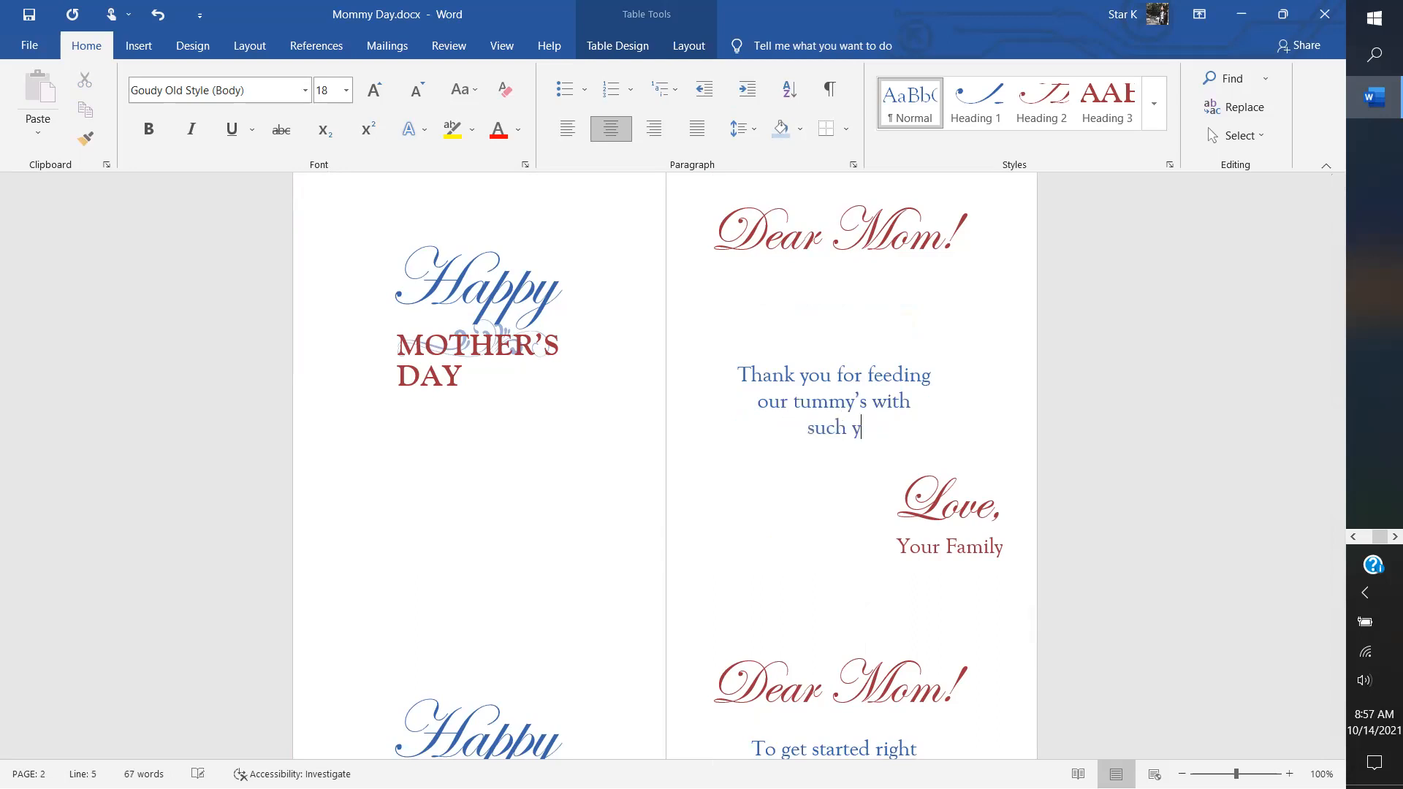
{"action": "type", "text": "ummy food. Yo"}
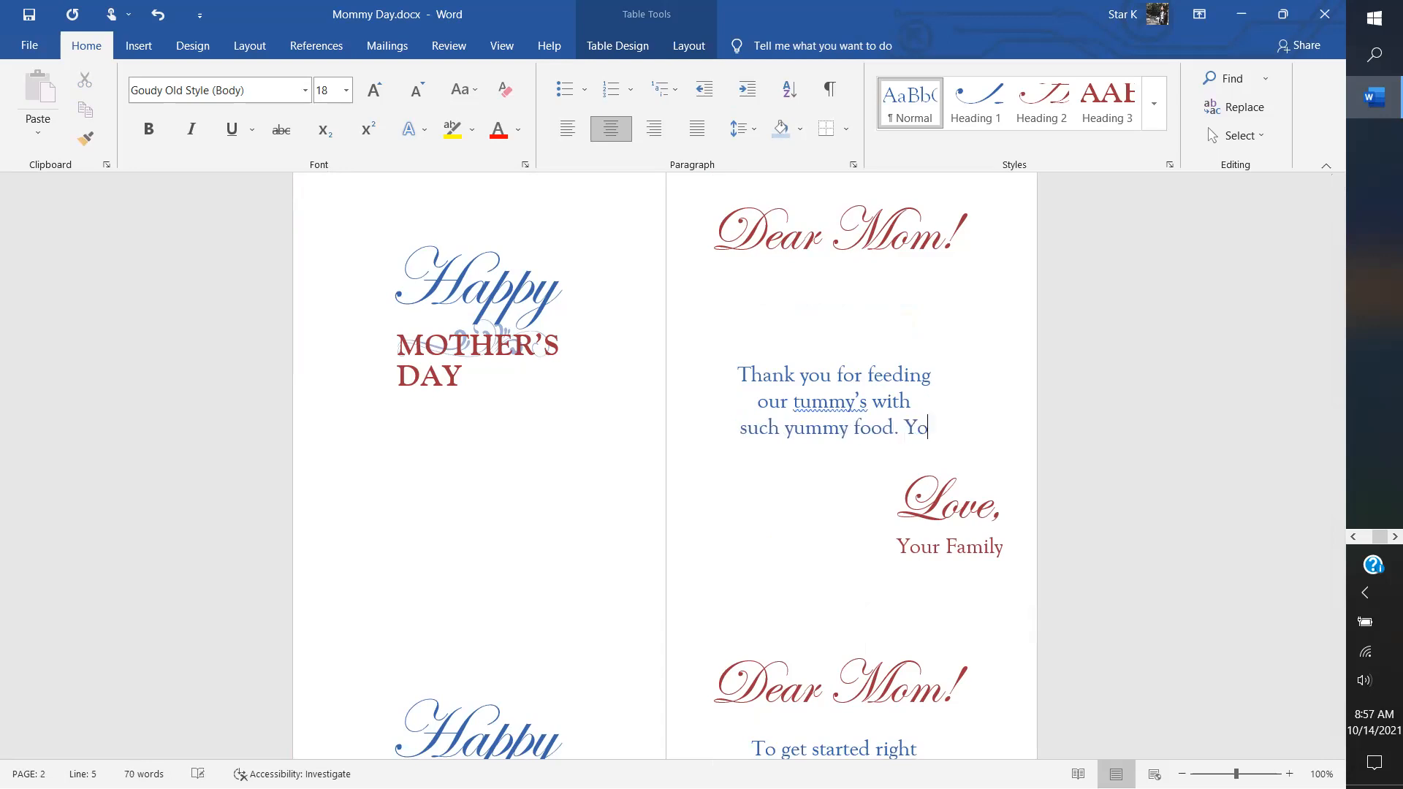
{"action": "type", "text": "u're the Best"}
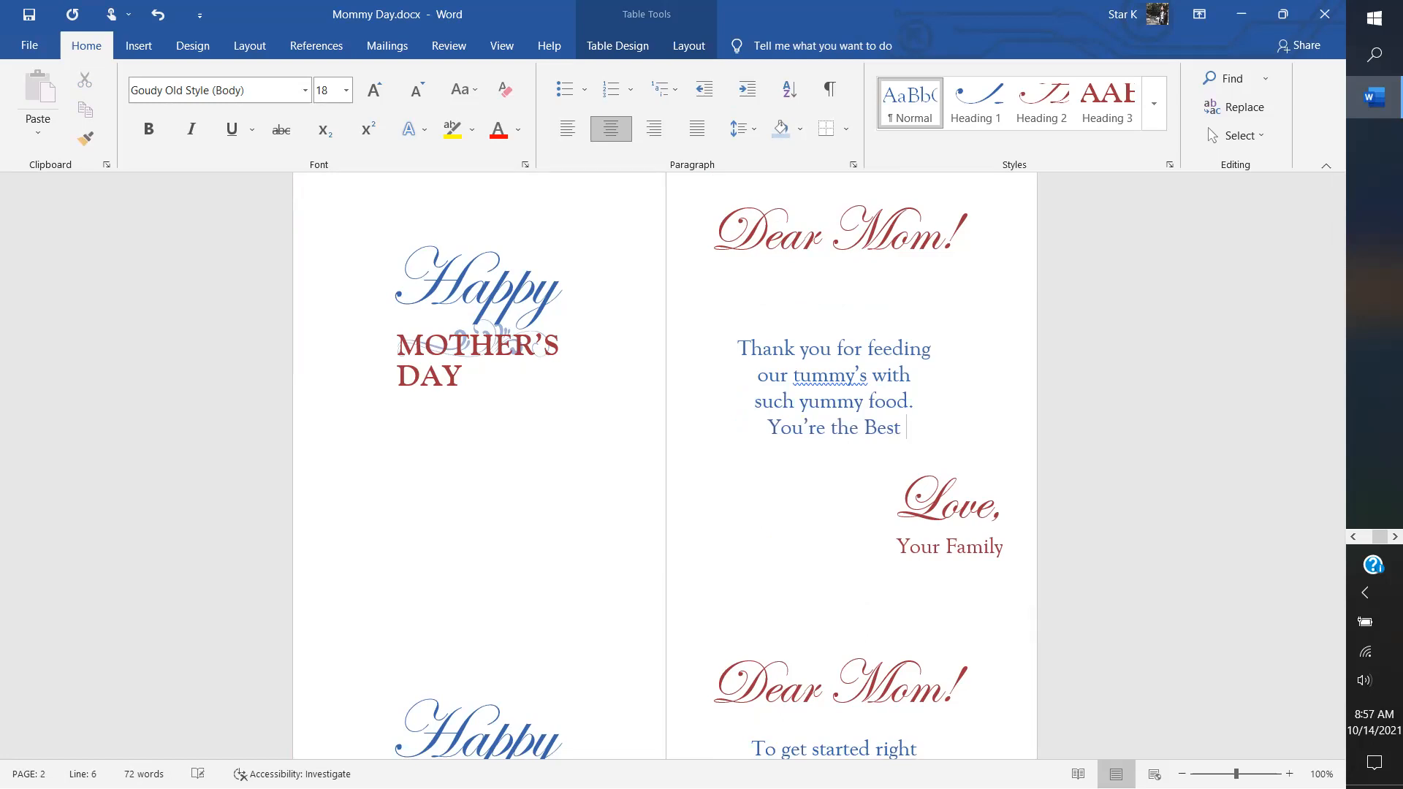
{"action": "key", "text": "BackSpace"}
{"action": "type", "text": "."}
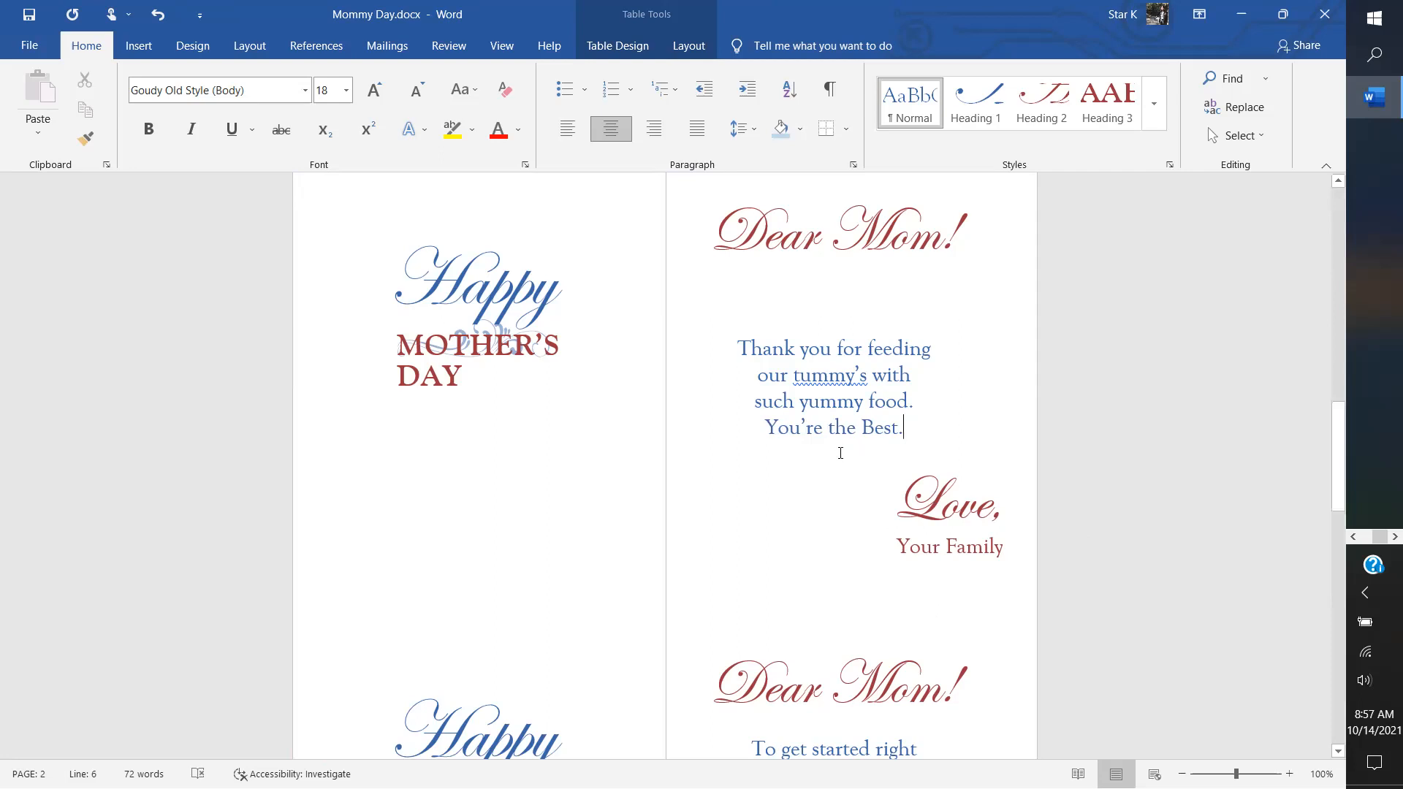
Step: Replace the flagged word "tummy's" in the thank-you message with the suggested "tummies"
{"action": "right_click", "coordinate": [830, 376]}
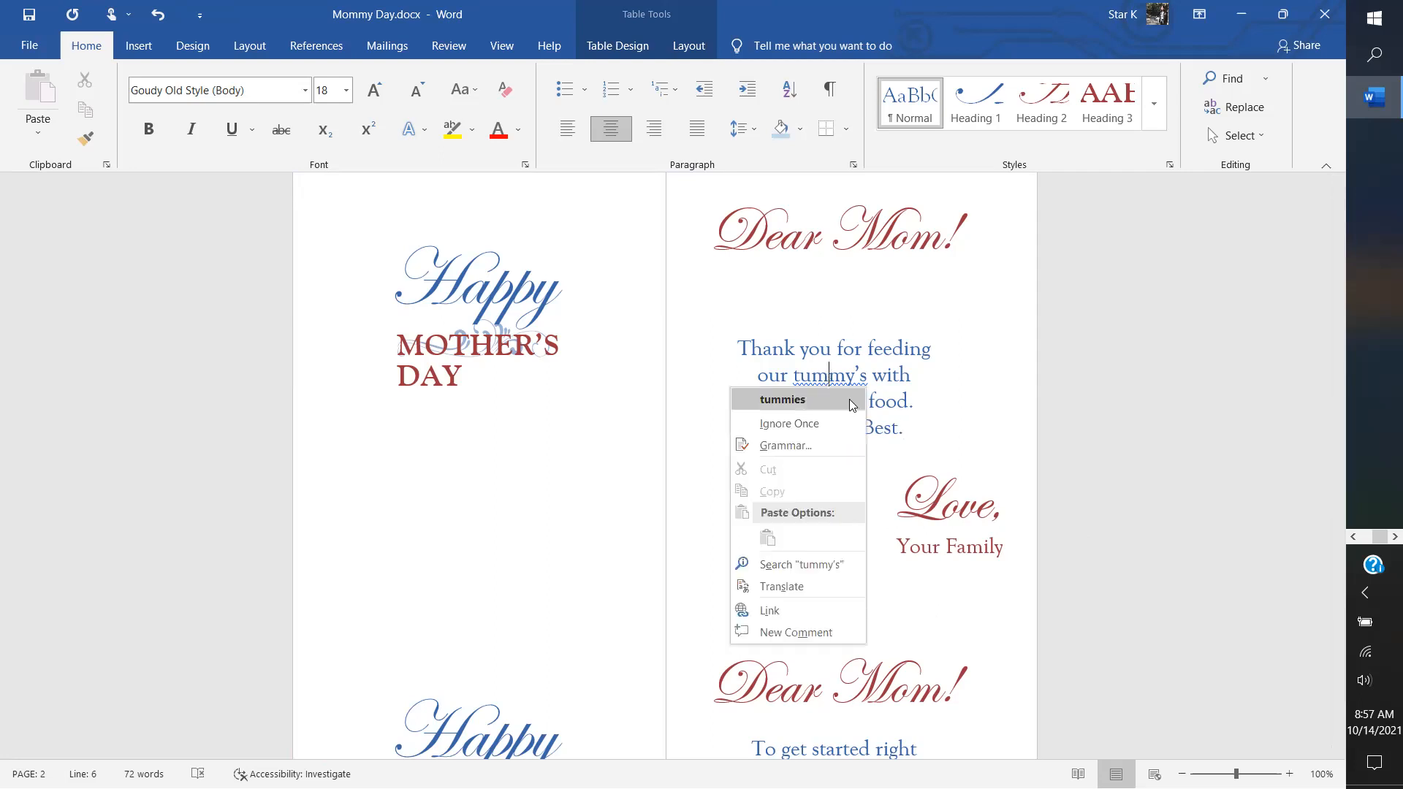
{"action": "left_click", "coordinate": [782, 399]}
{"action": "double_click", "coordinate": [880, 460]}
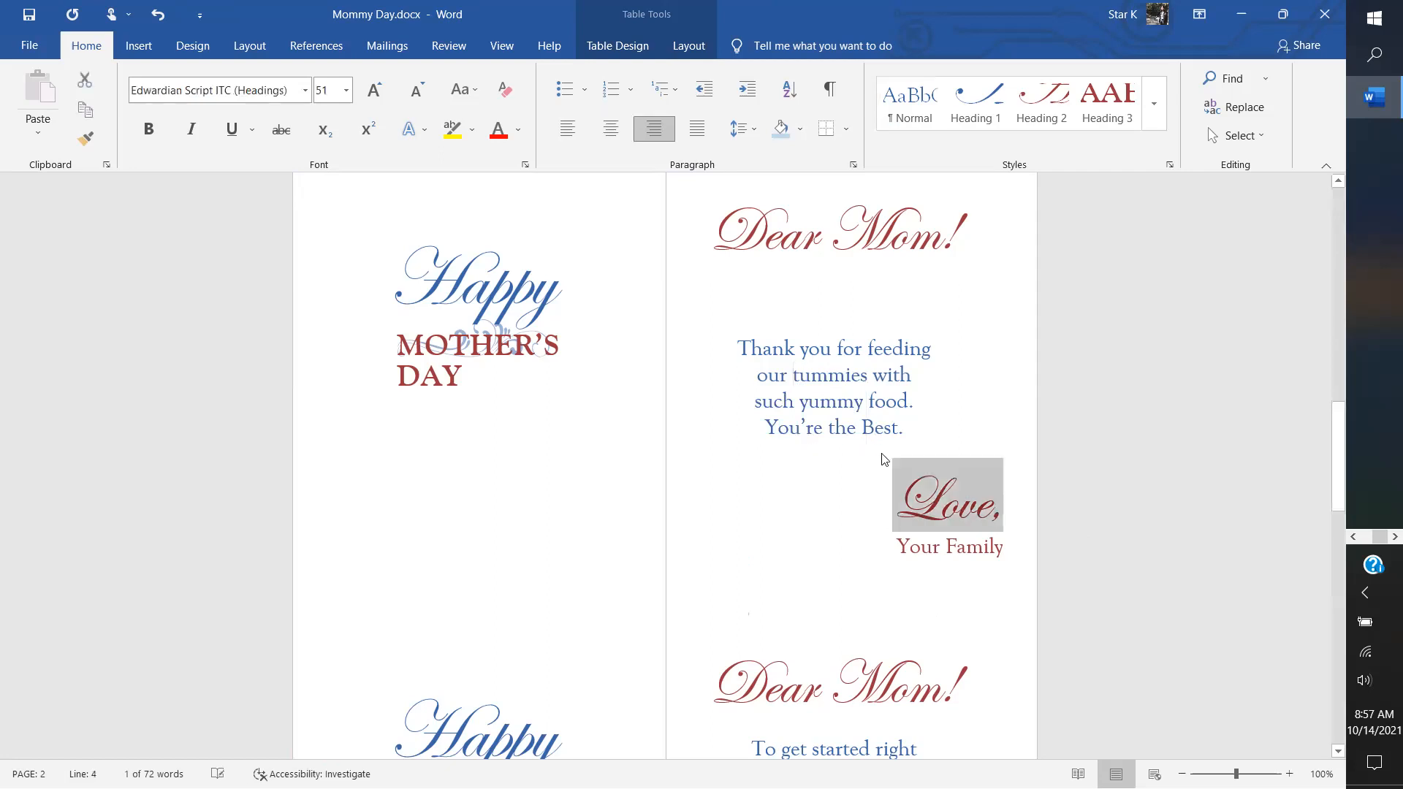
{"action": "left_click", "coordinate": [913, 428]}
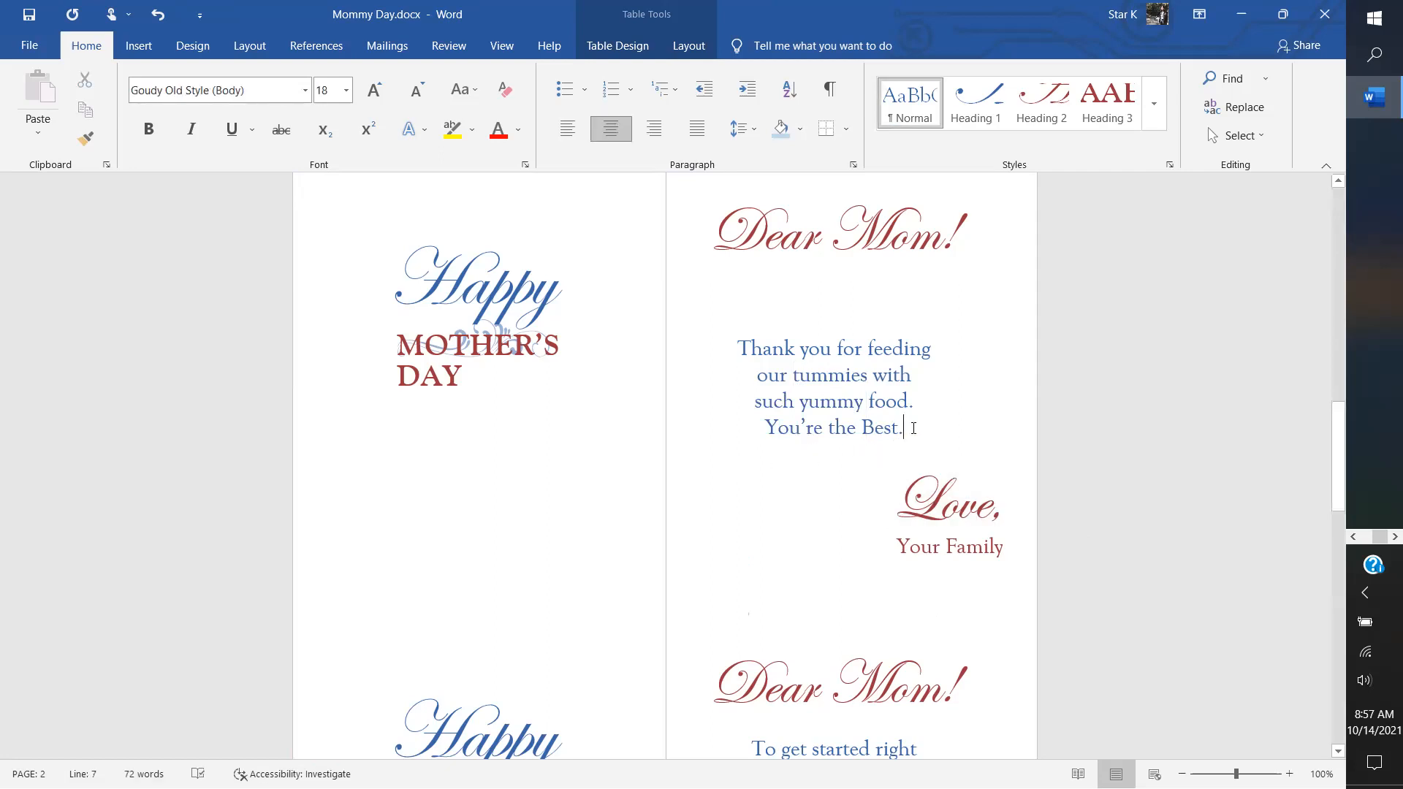
{"action": "left_click_drag", "start_coordinate": [866, 424], "coordinate": [757, 349]}
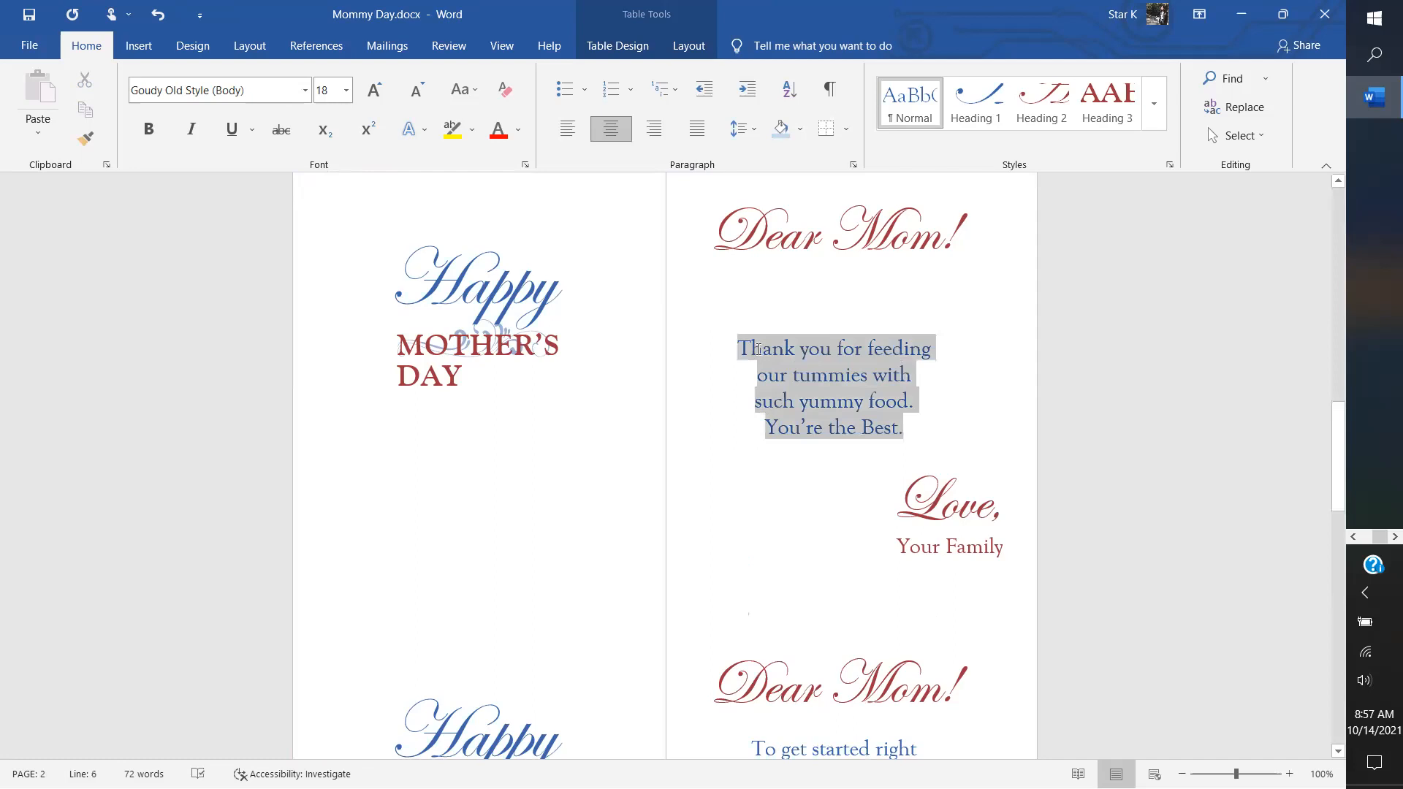
{"action": "left_click", "coordinate": [518, 130]}
{"action": "left_click", "coordinate": [745, 606]}
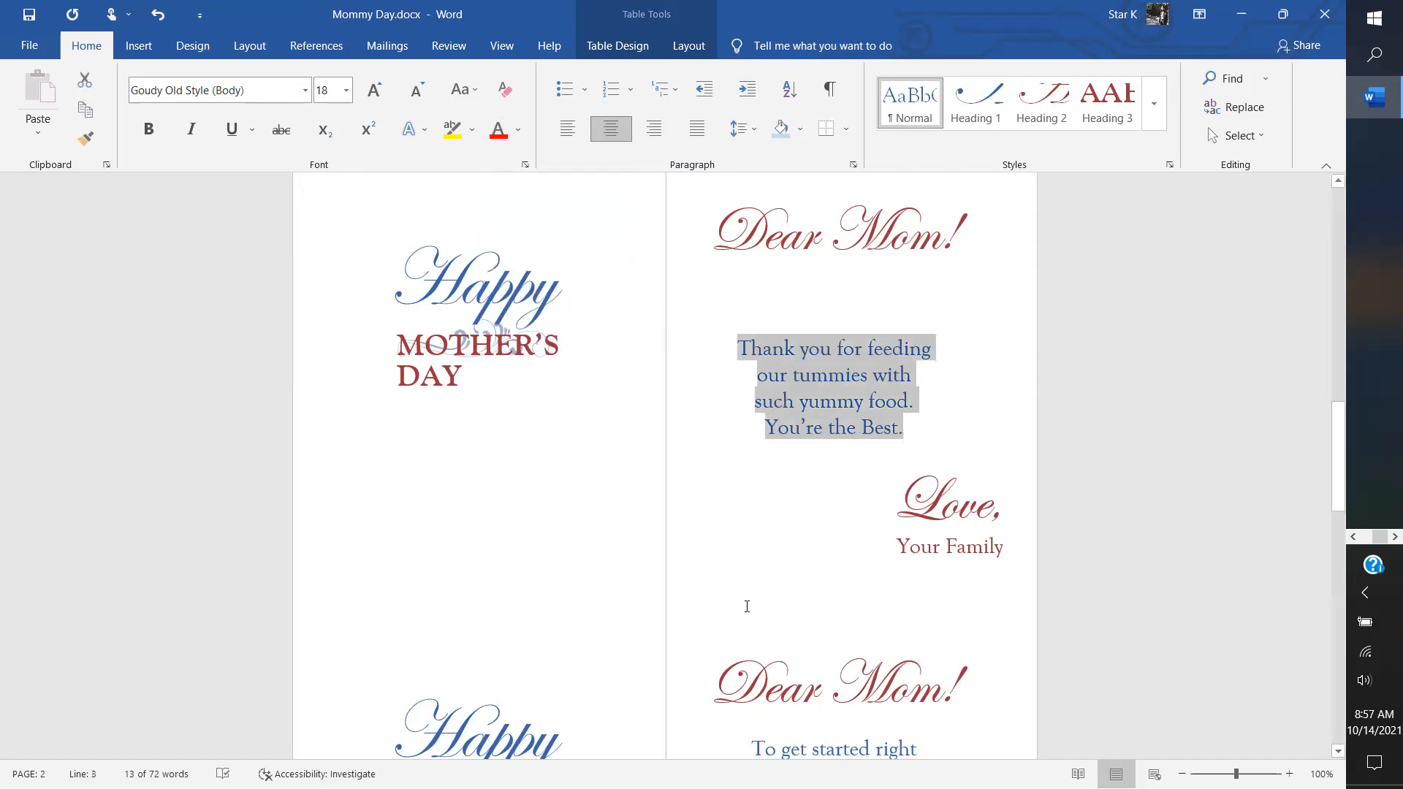
{"action": "double_click", "coordinate": [848, 501]}
{"action": "left_click", "coordinate": [934, 423]}
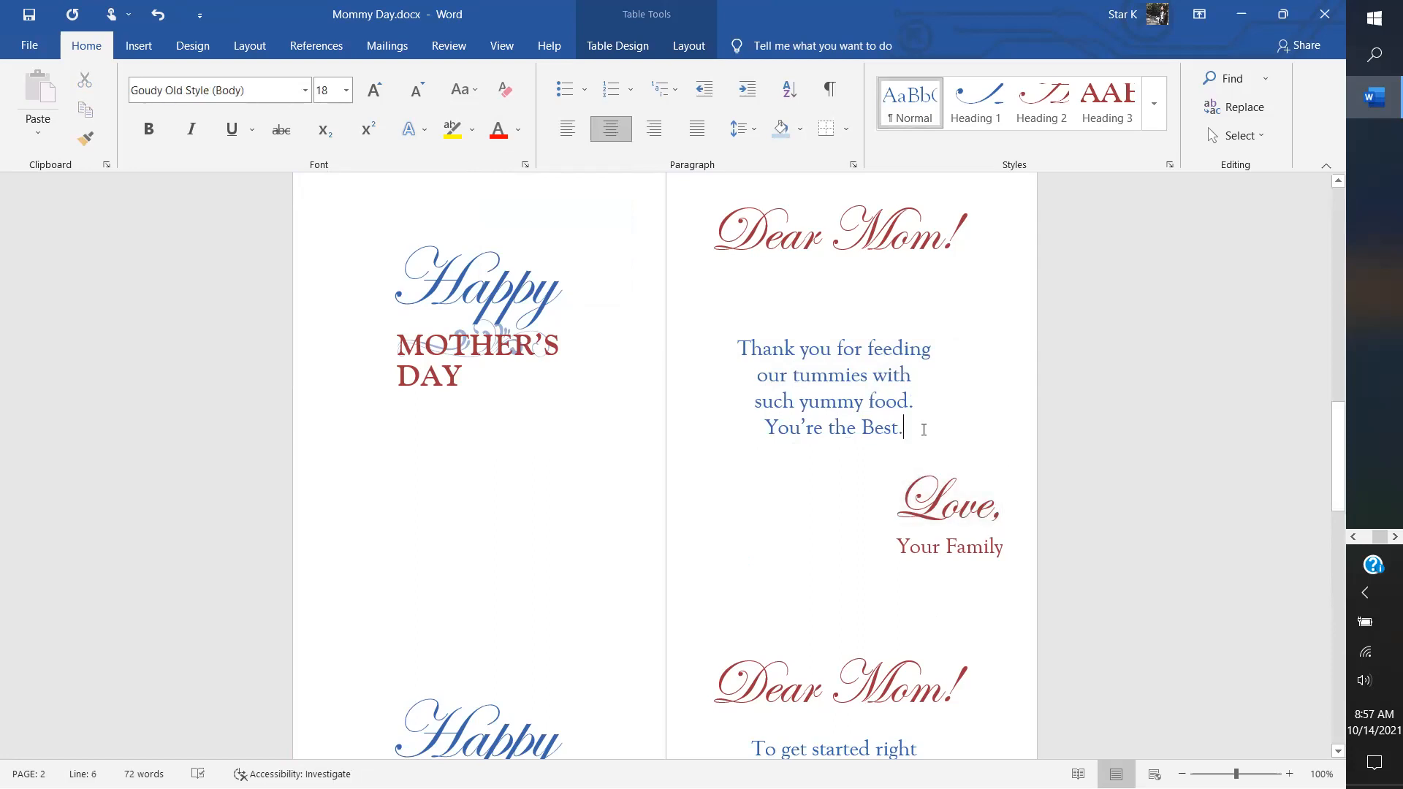
Step: Set the font colour of the whole thank-you message to a dark green theme colour
{"action": "left_click_drag", "start_coordinate": [949, 442], "coordinate": [946, 441]}
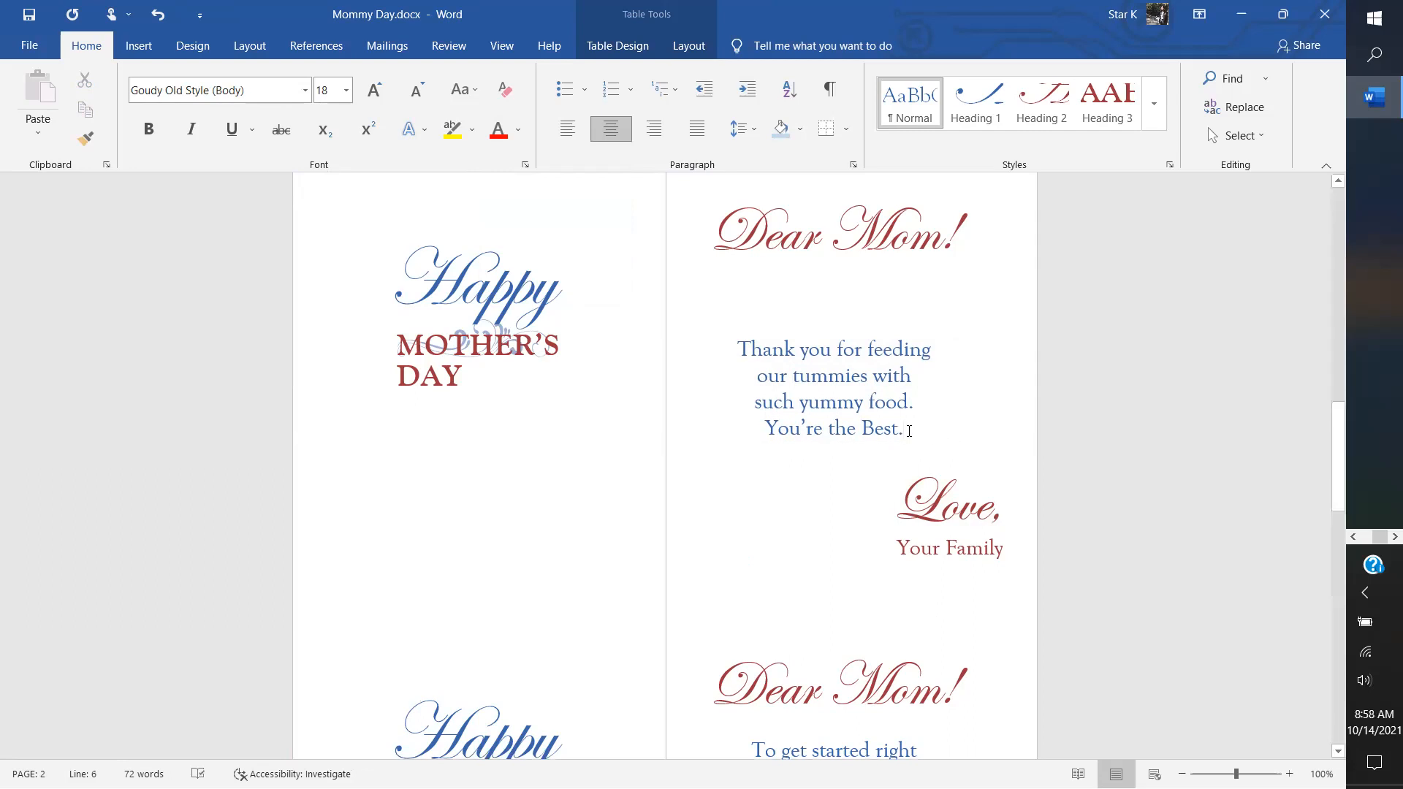
{"action": "left_click_drag", "start_coordinate": [909, 433], "coordinate": [742, 356]}
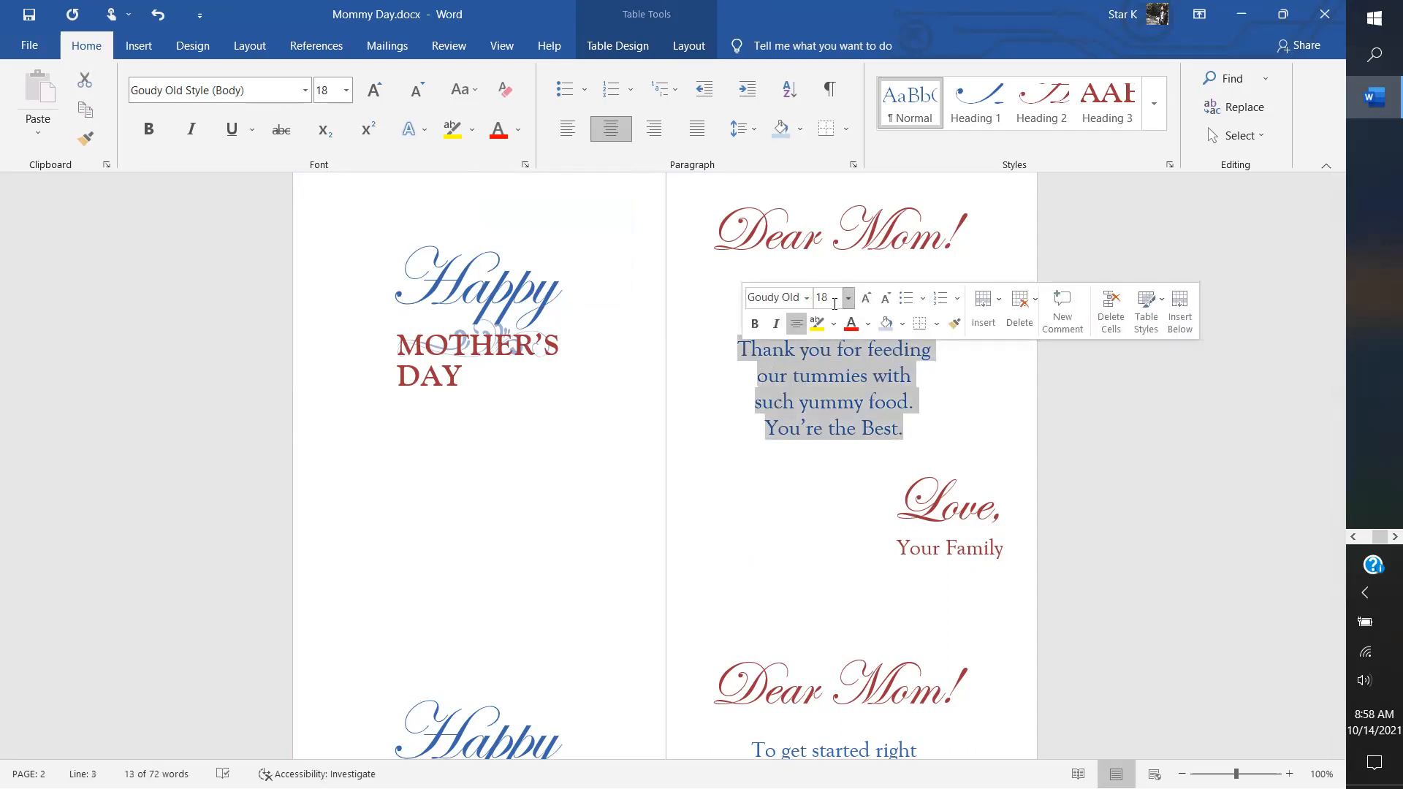
{"action": "left_click", "coordinate": [868, 324]}
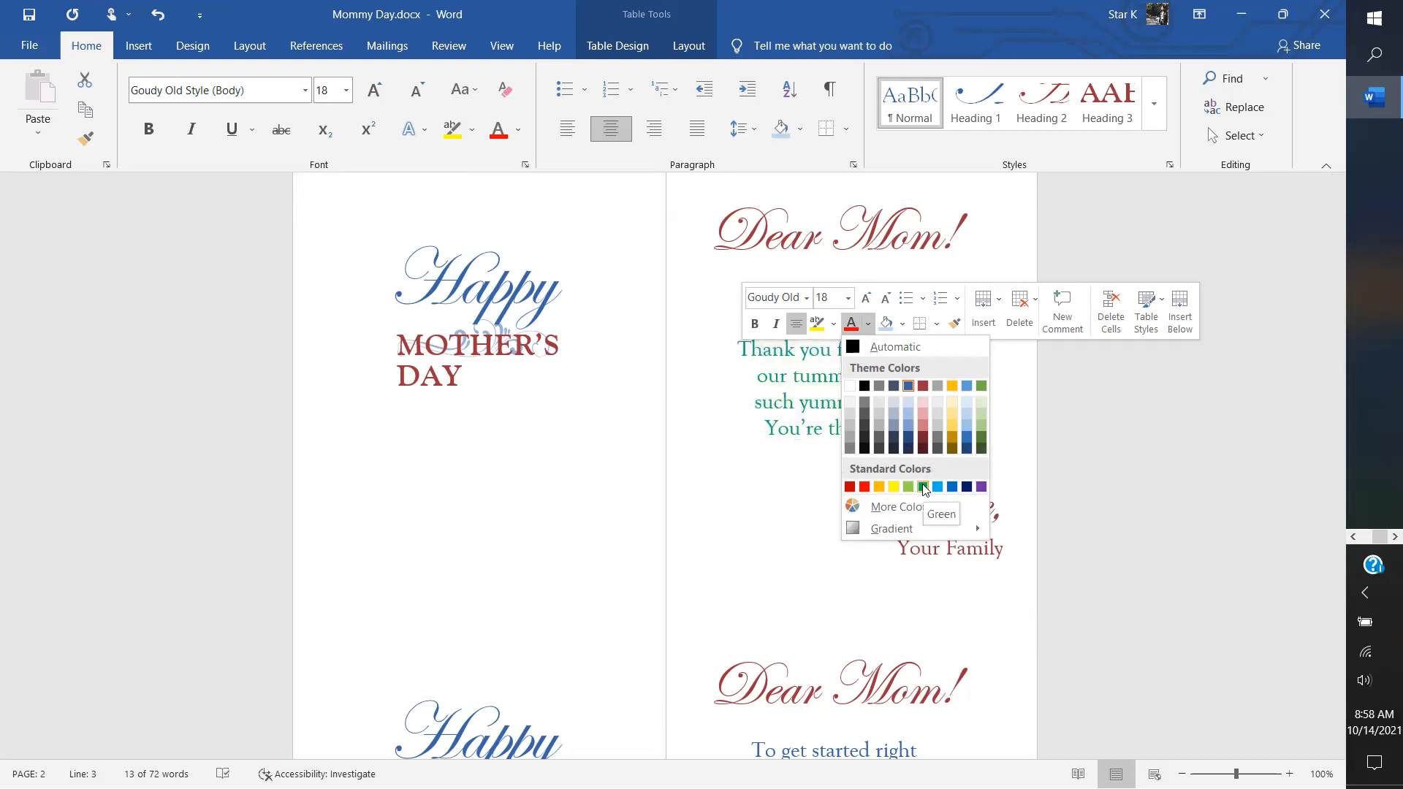
{"action": "left_click", "coordinate": [982, 435]}
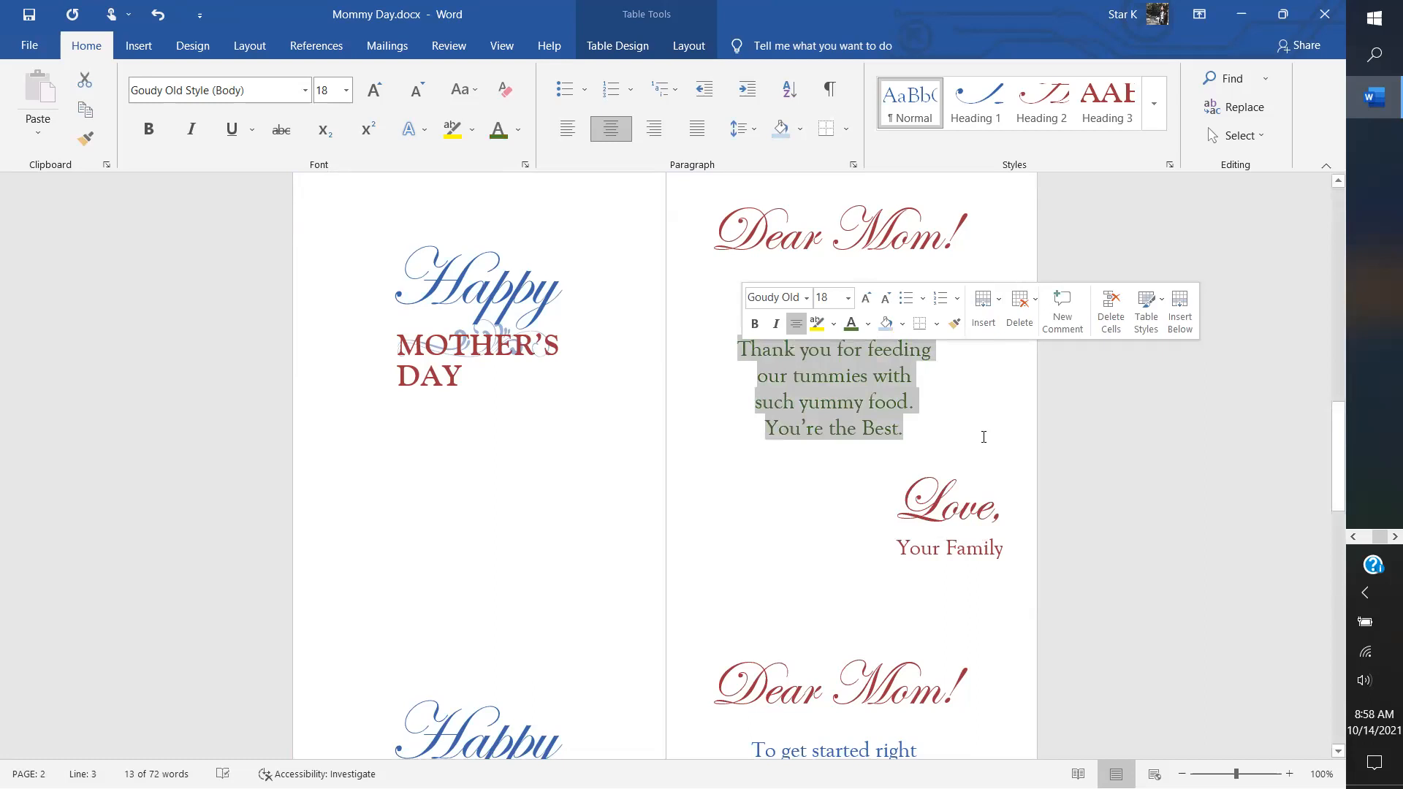
{"action": "left_click", "coordinate": [251, 46]}
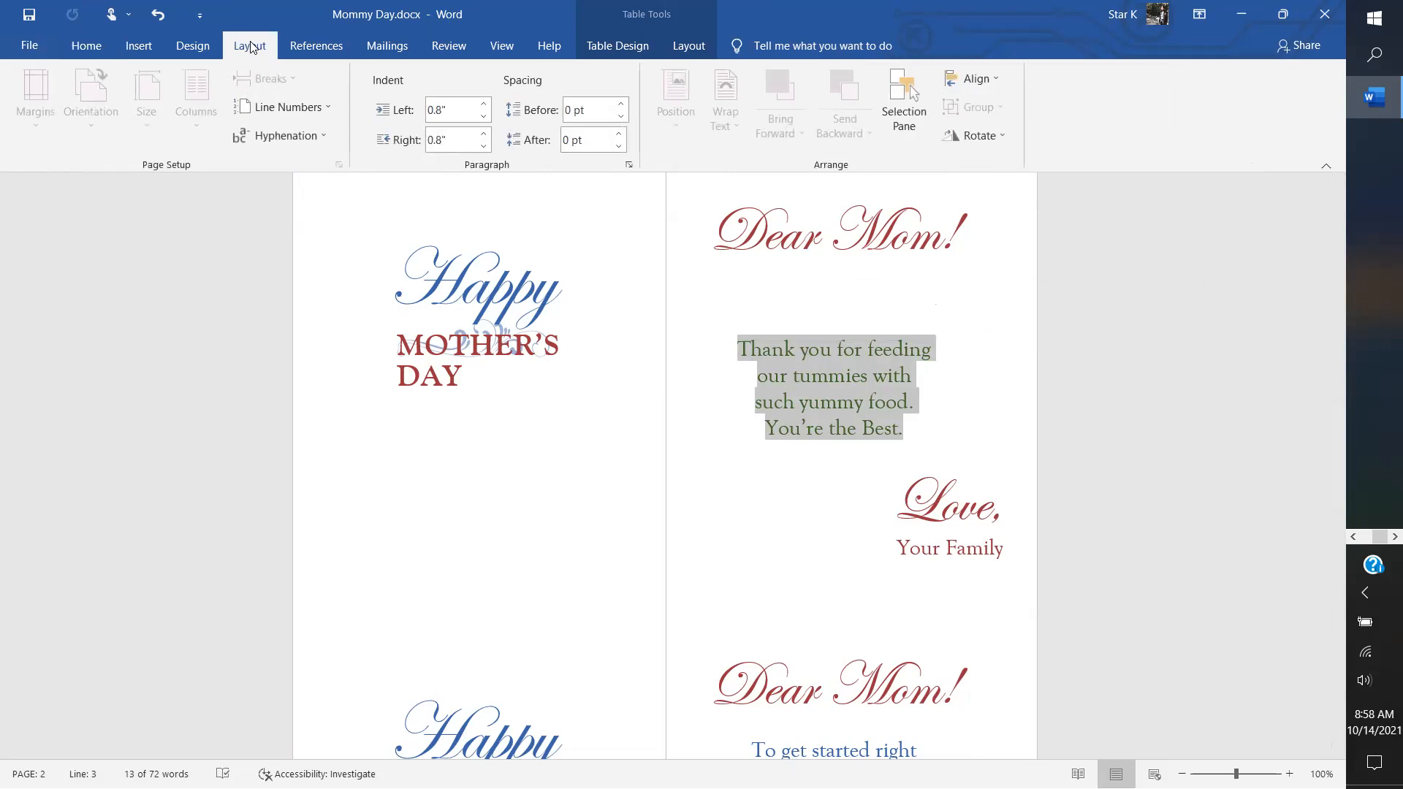
{"action": "left_click", "coordinate": [437, 479]}
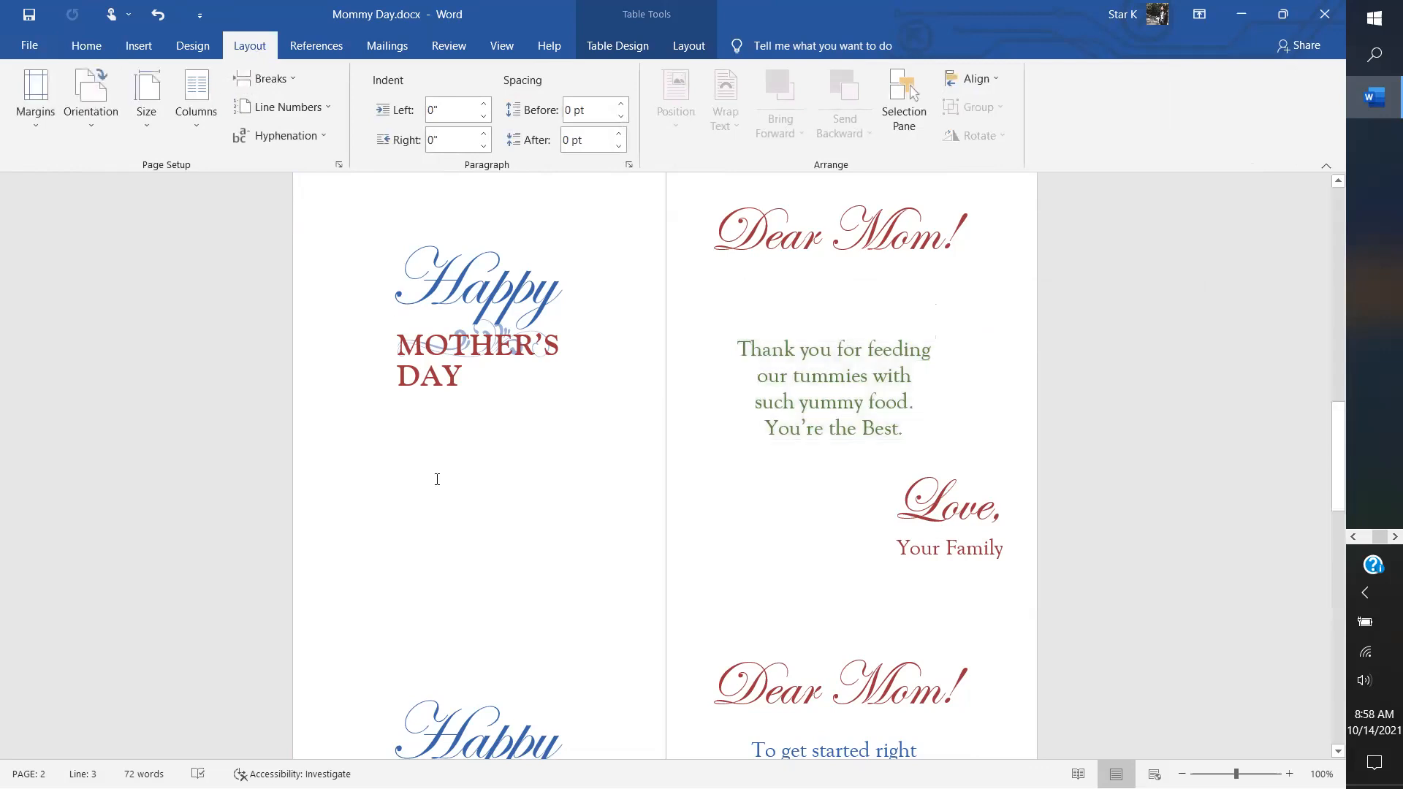
{"action": "left_click", "coordinate": [476, 284]}
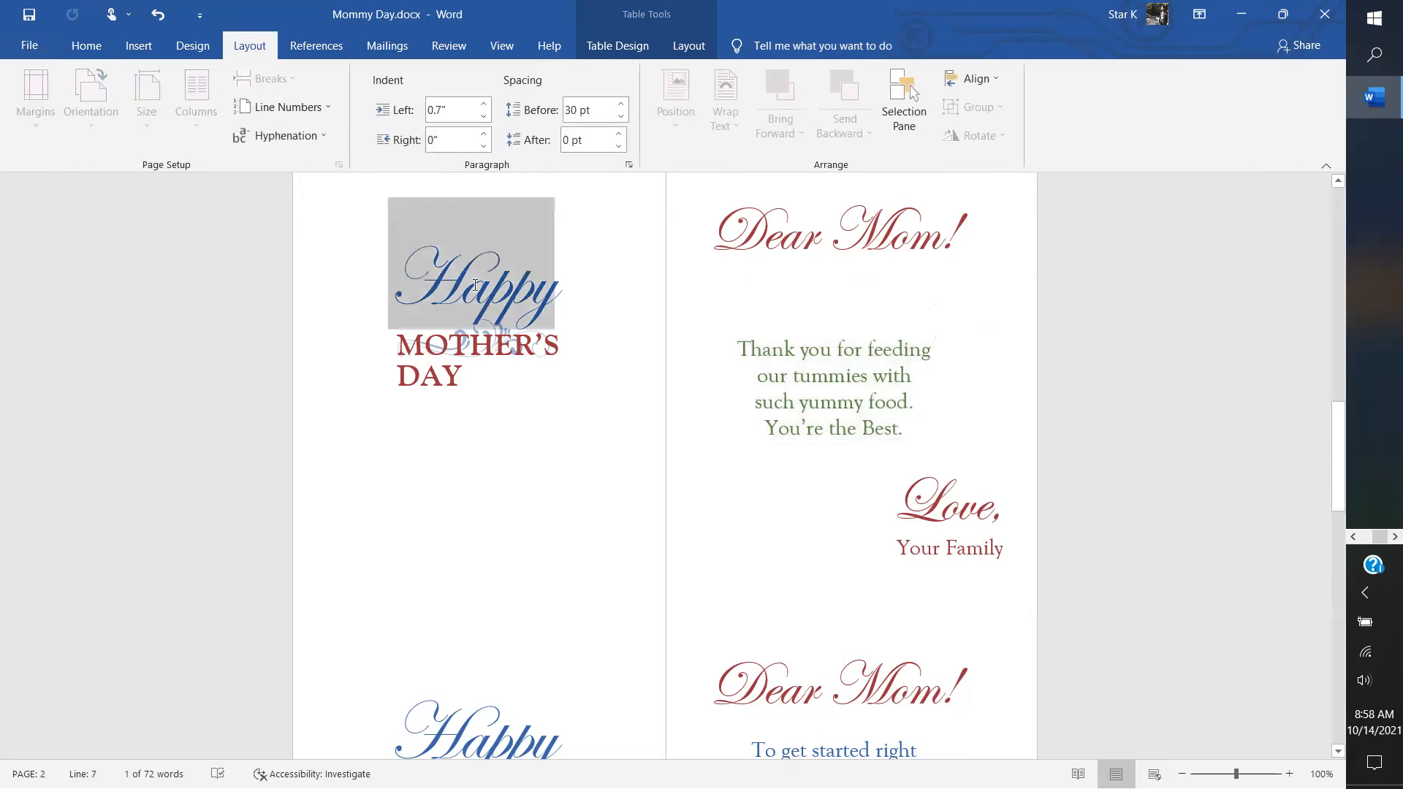
{"action": "left_click", "coordinate": [450, 432]}
Step: Try to delete the empty paragraph above the flourish on the third page
{"action": "scroll", "coordinate": [450, 432], "scroll_direction": "down", "scroll_amount": 7}
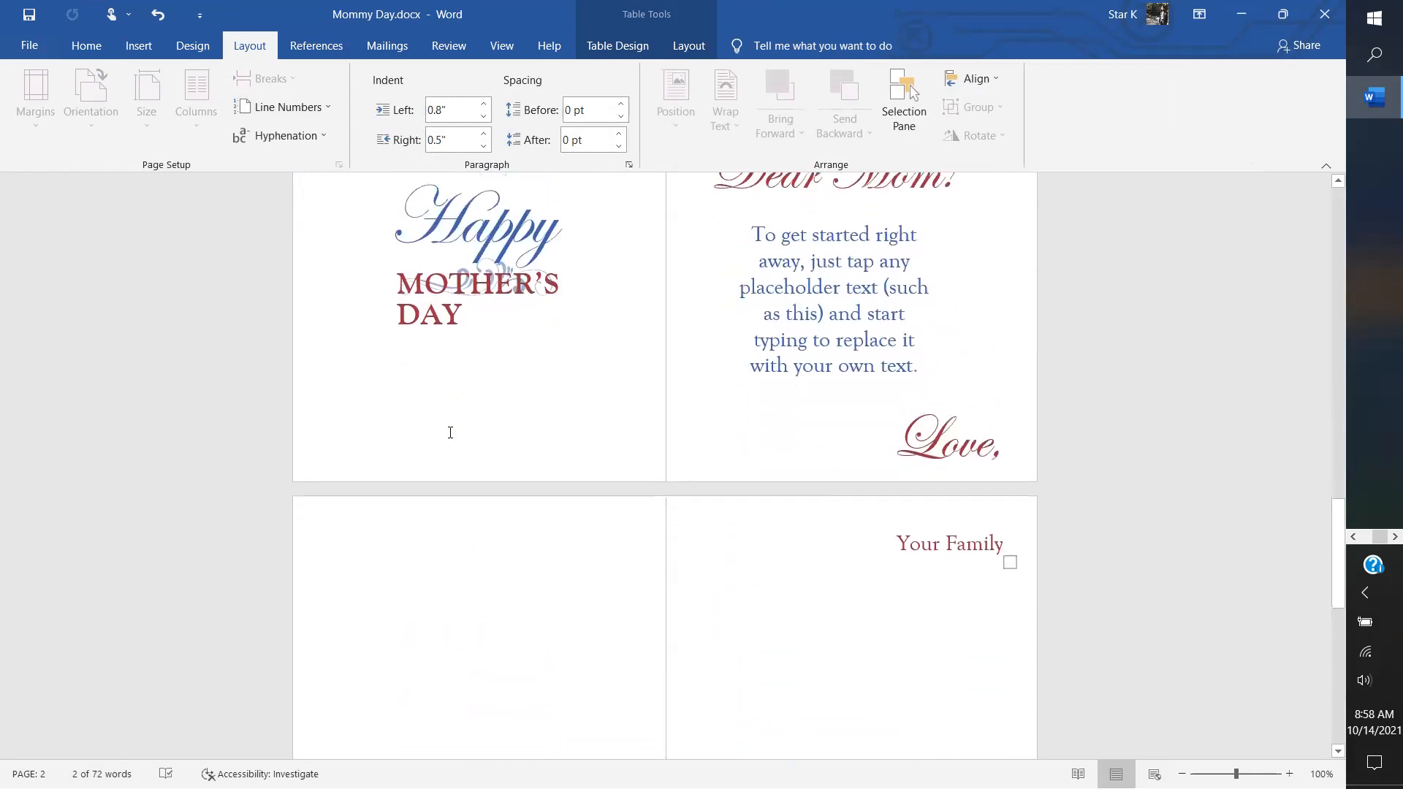
{"action": "scroll", "coordinate": [450, 433], "scroll_direction": "down", "scroll_amount": 5}
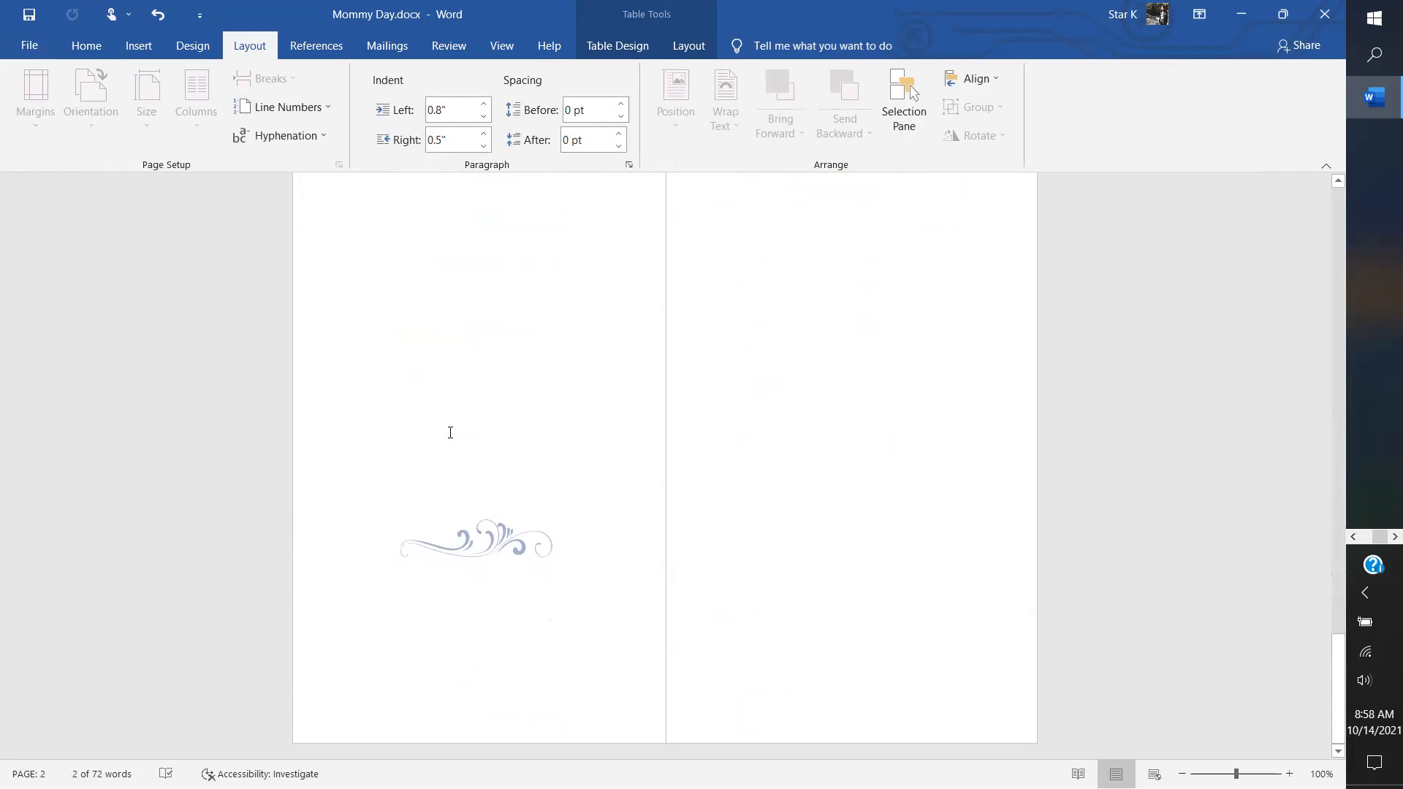
{"action": "scroll", "coordinate": [450, 432], "scroll_direction": "up", "scroll_amount": 10}
{"action": "scroll", "coordinate": [450, 432], "scroll_direction": "down", "scroll_amount": 6}
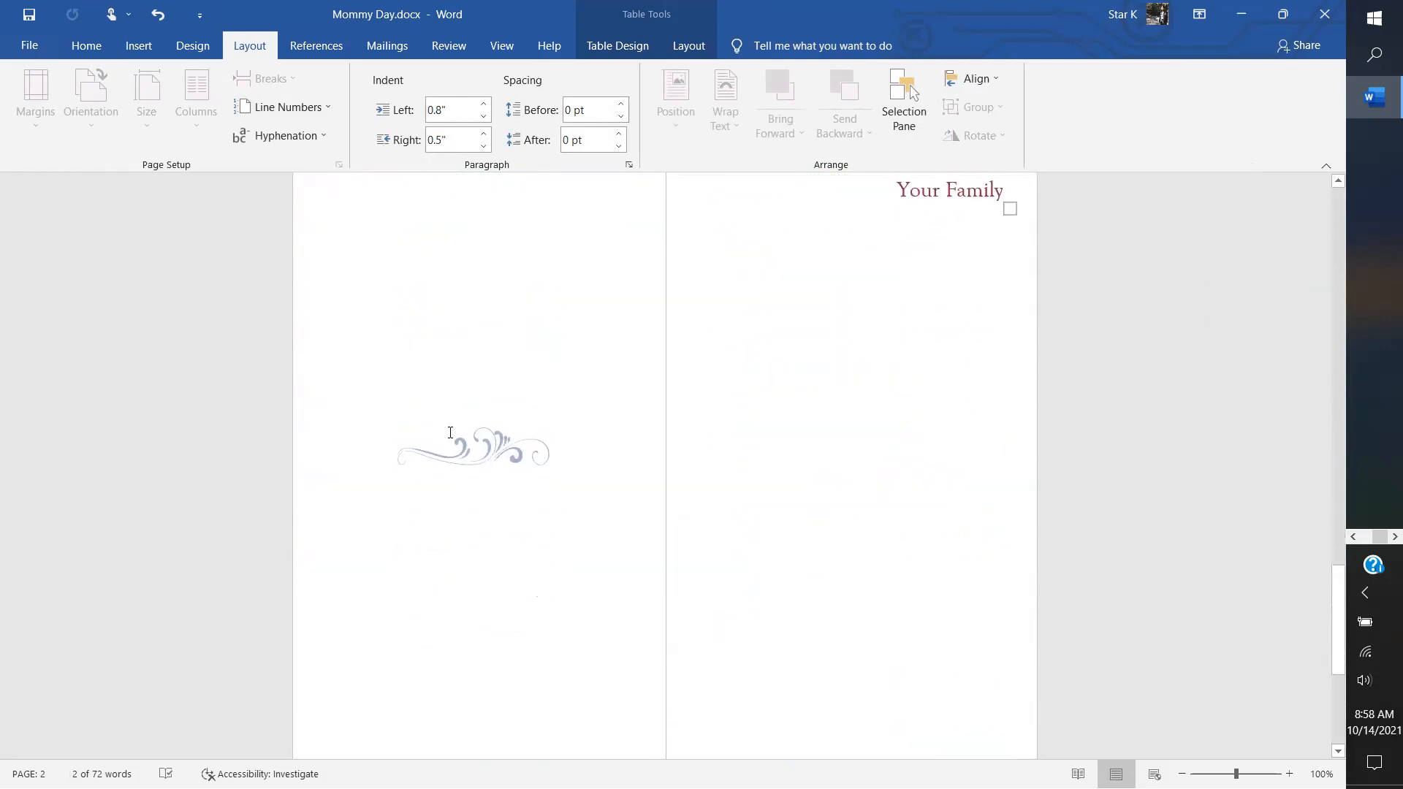
{"action": "scroll", "coordinate": [450, 432], "scroll_direction": "up", "scroll_amount": 3}
{"action": "left_click", "coordinate": [450, 432]}
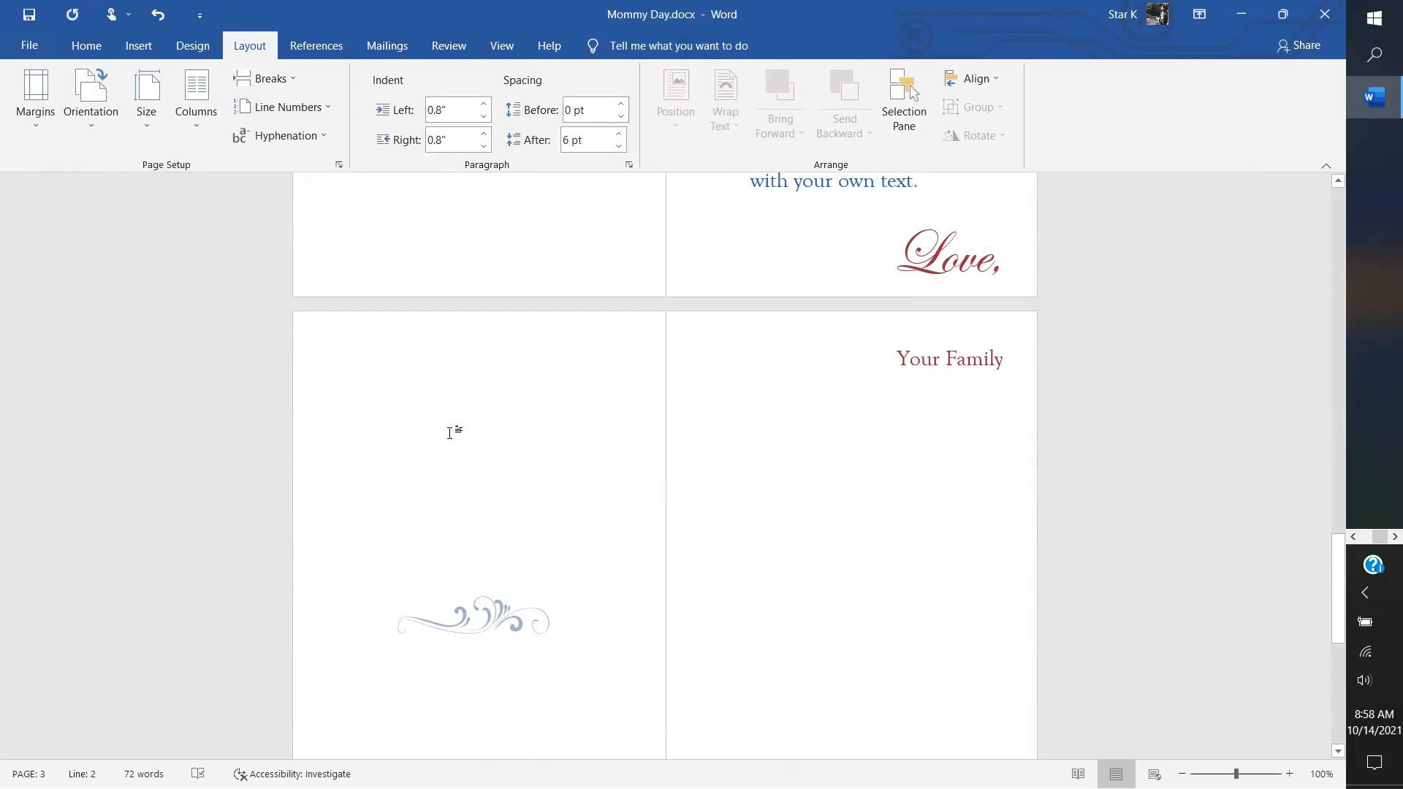
{"action": "key", "text": "BackSpace"}
{"action": "left_click", "coordinate": [917, 307]}
{"action": "left_click", "coordinate": [892, 336]}
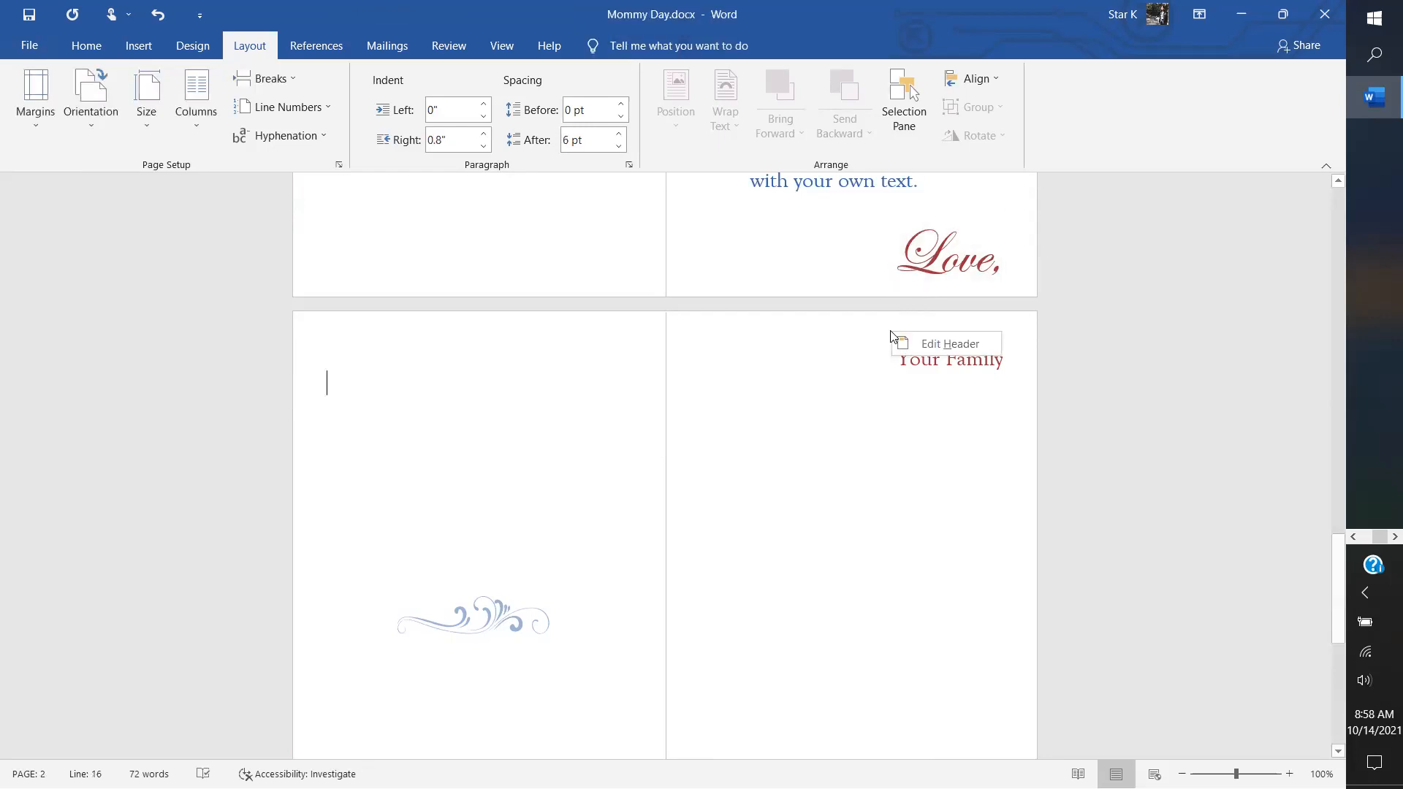
{"action": "double_click", "coordinate": [934, 350]}
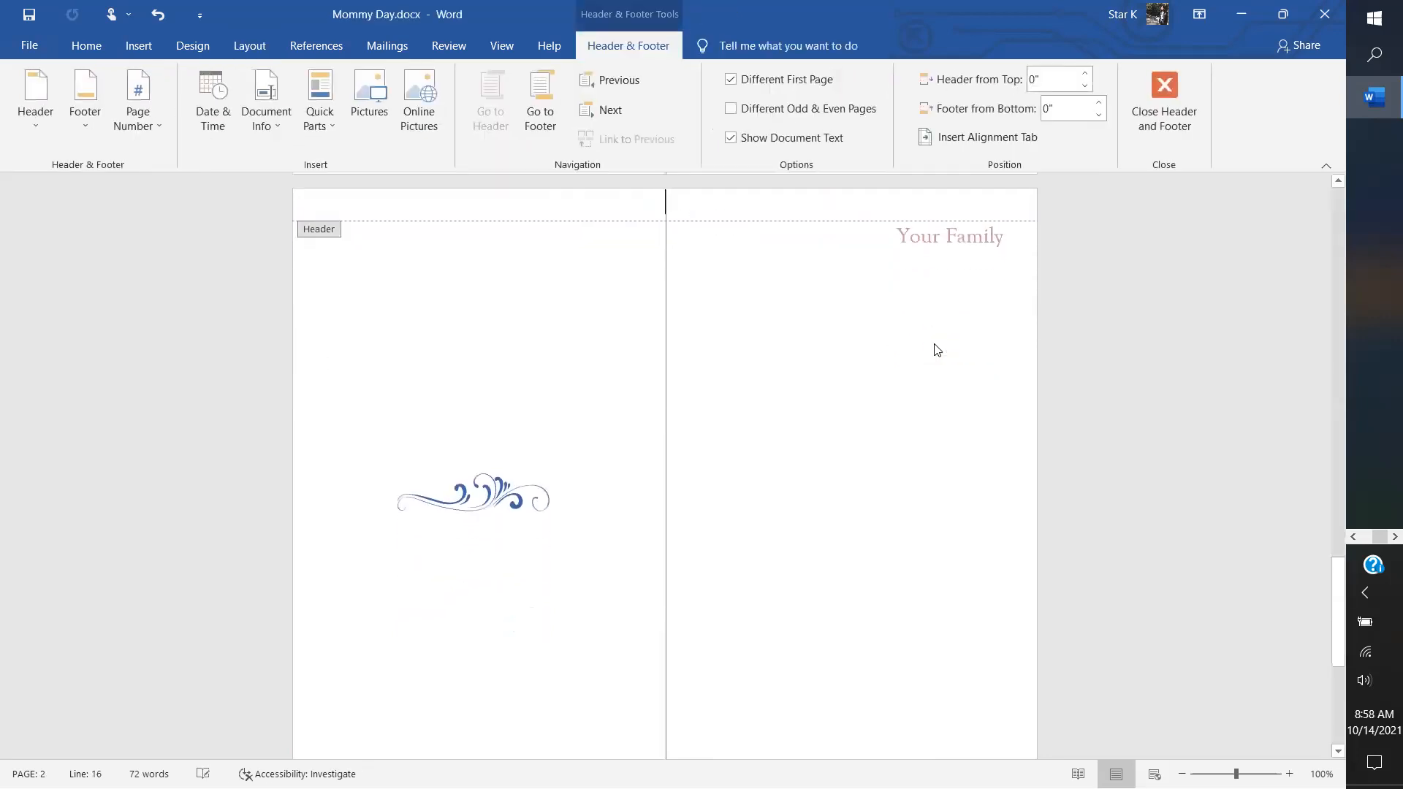
{"action": "left_click", "coordinate": [666, 300]}
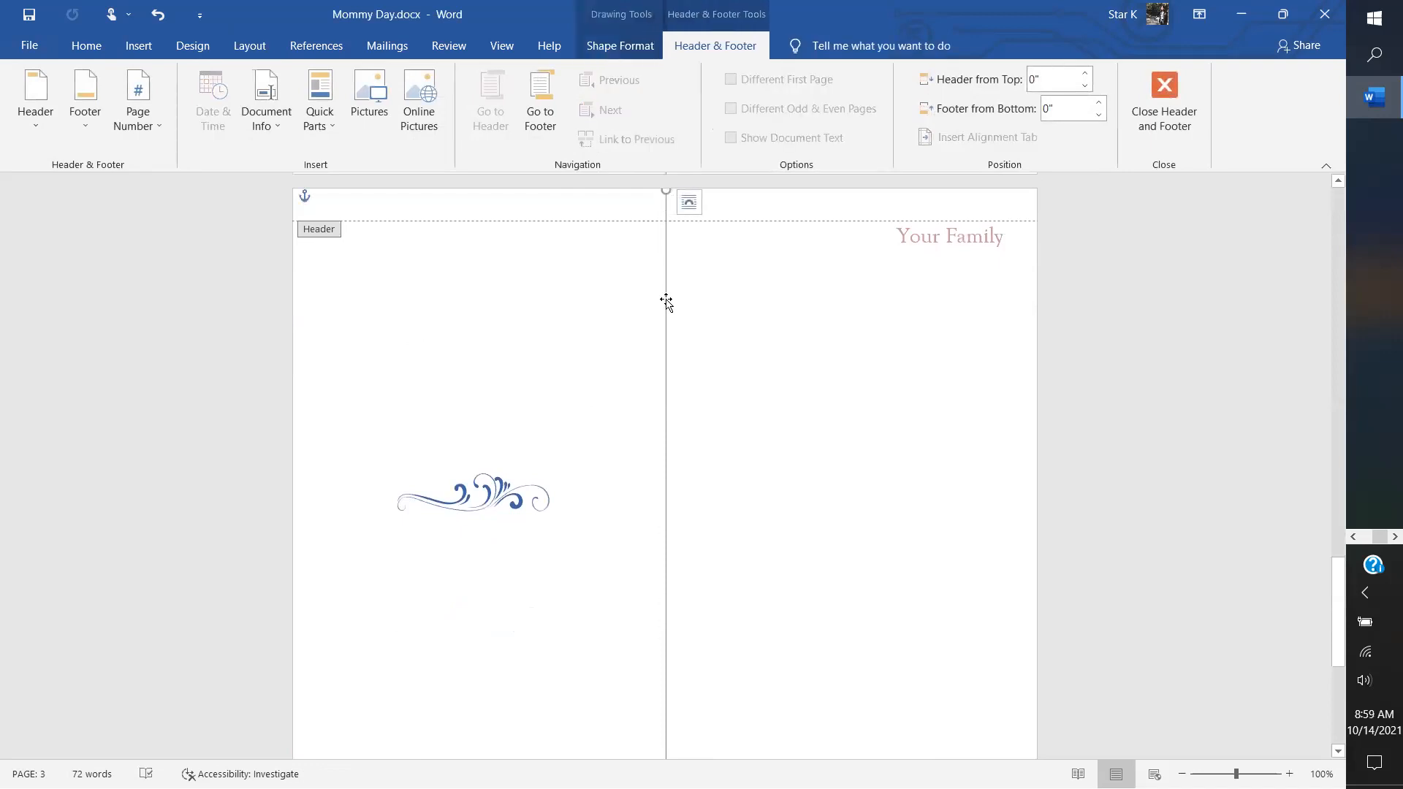
{"action": "right_click", "coordinate": [666, 301]}
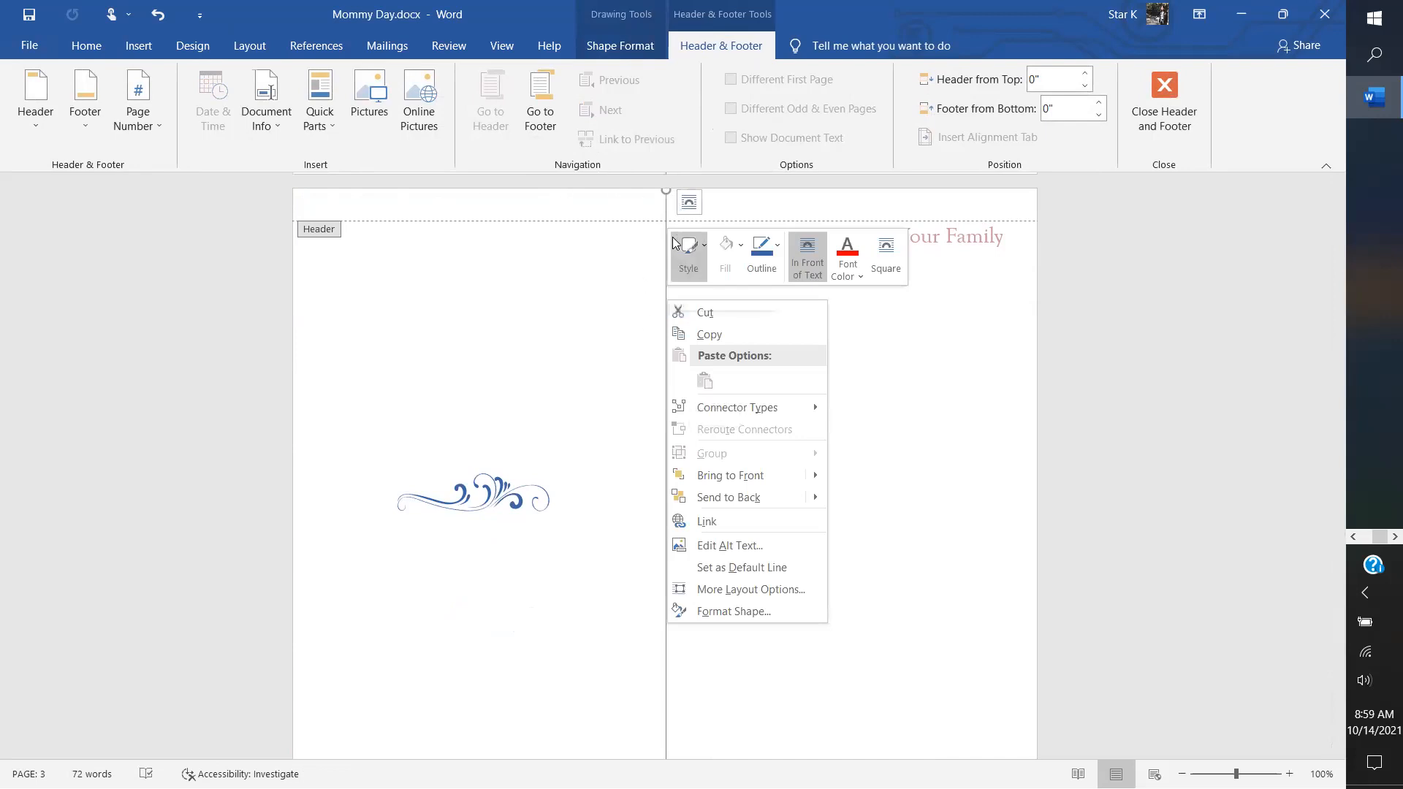
{"action": "right_click", "coordinate": [627, 192]}
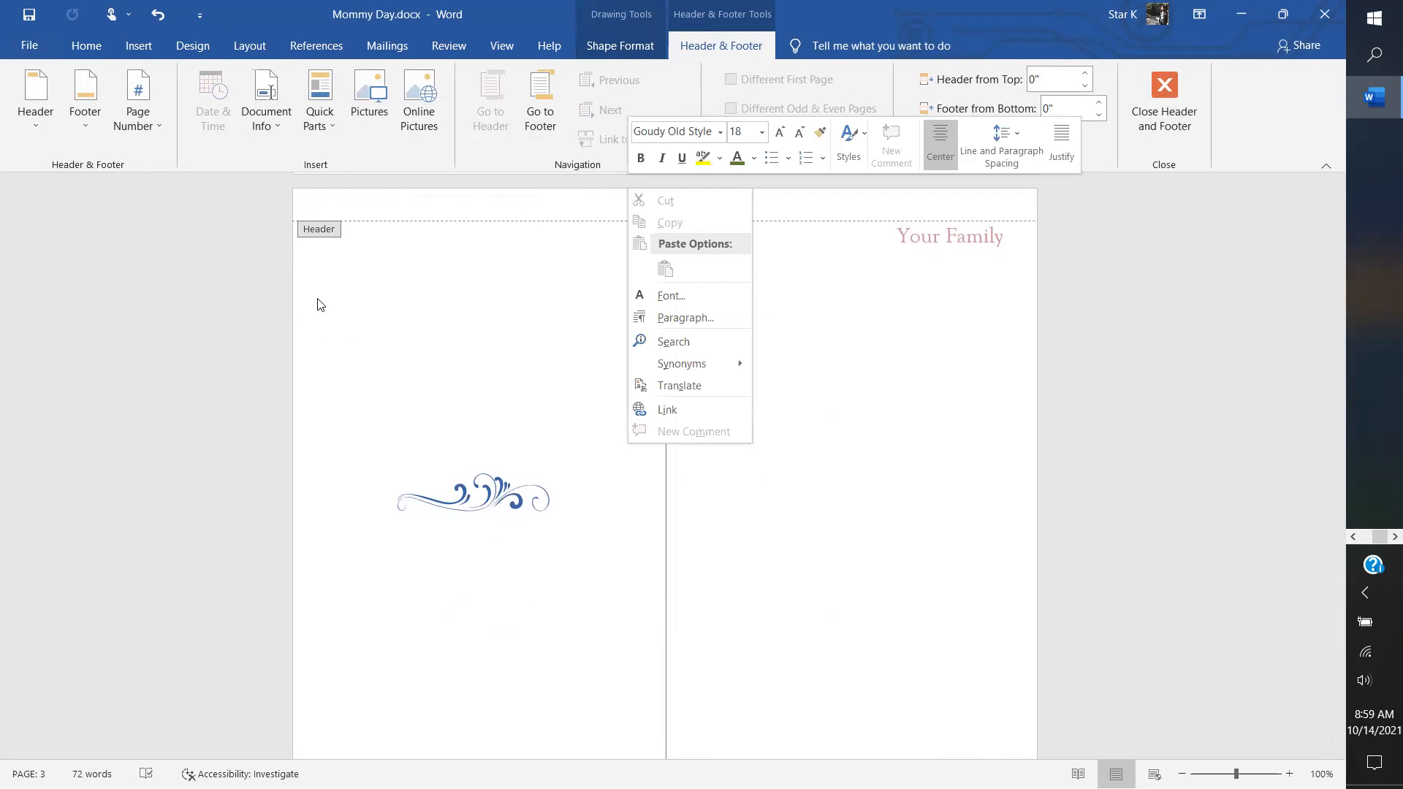
{"action": "left_click", "coordinate": [297, 285]}
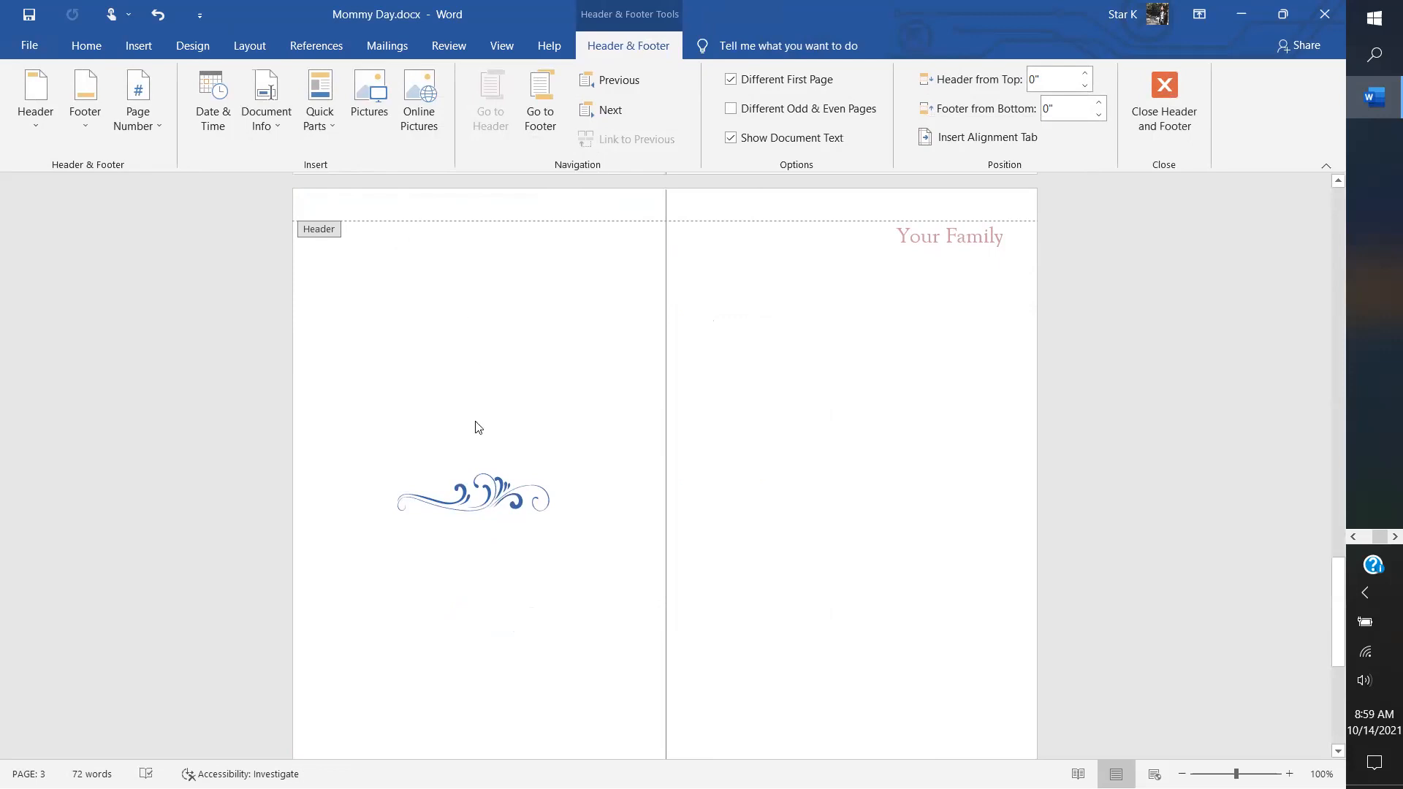
{"action": "right_click", "coordinate": [464, 444]}
{"action": "left_click", "coordinate": [775, 482]}
{"action": "scroll", "coordinate": [918, 532], "scroll_direction": "up", "scroll_amount": 4}
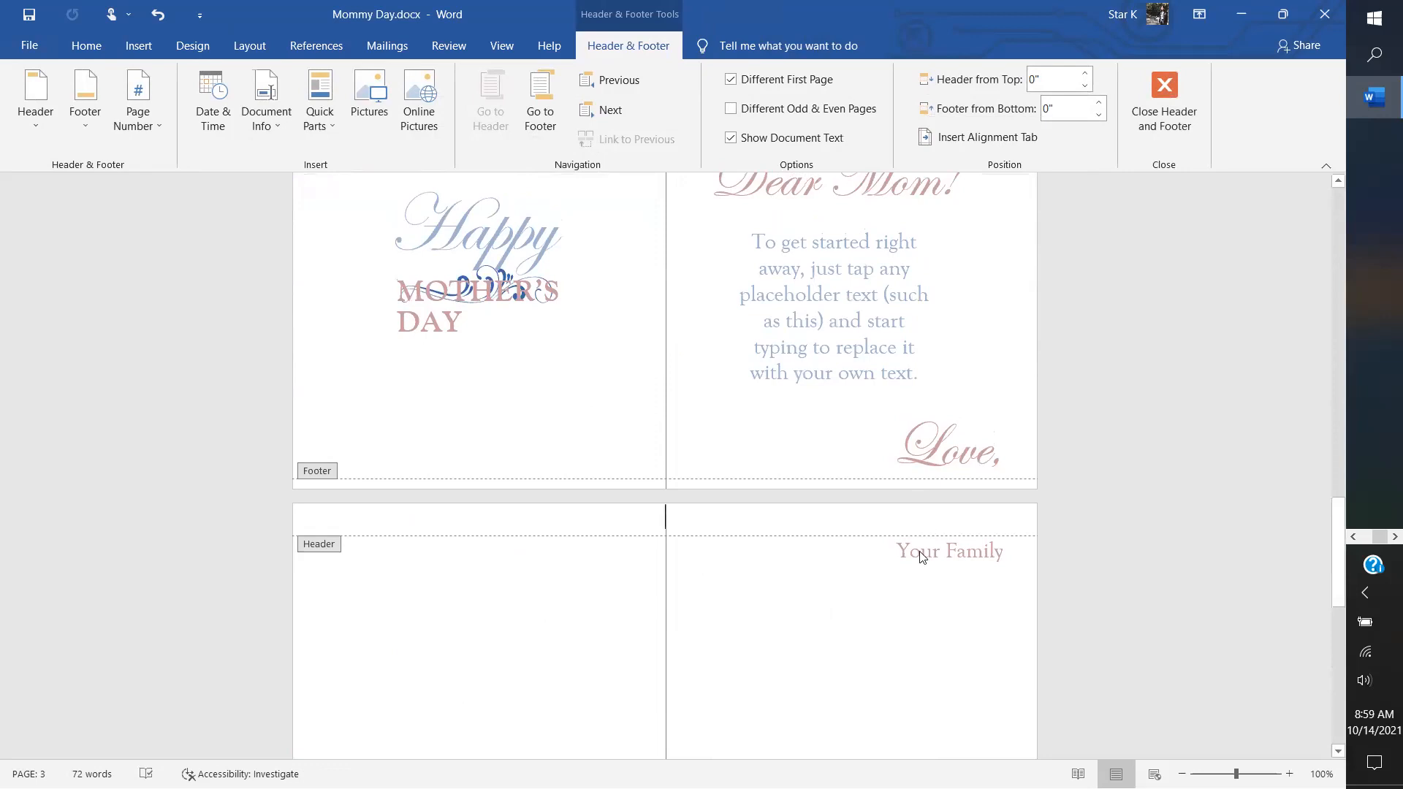
{"action": "scroll", "coordinate": [918, 591], "scroll_direction": "down", "scroll_amount": 2}
{"action": "right_click", "coordinate": [919, 592]}
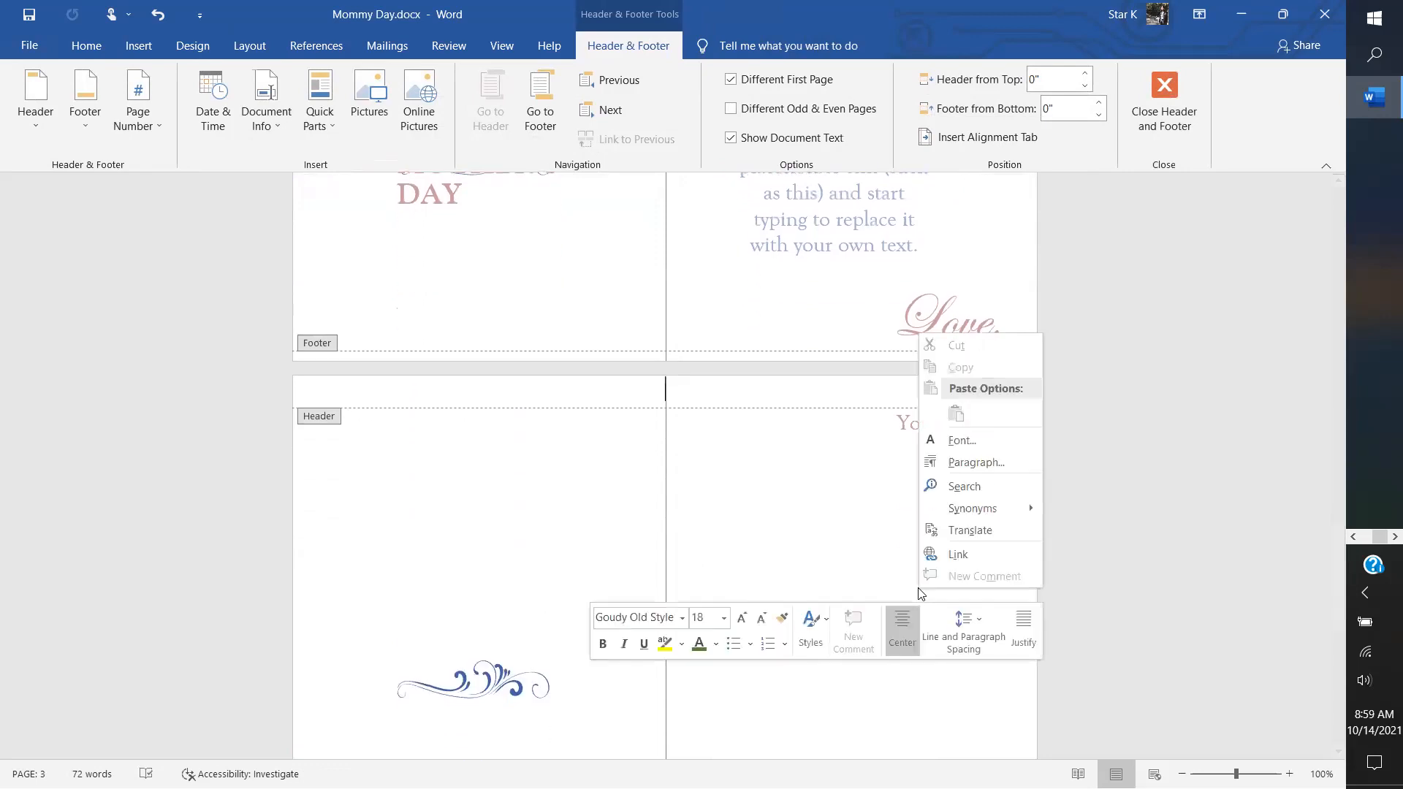
{"action": "left_click", "coordinate": [847, 544]}
{"action": "double_click", "coordinate": [791, 538]}
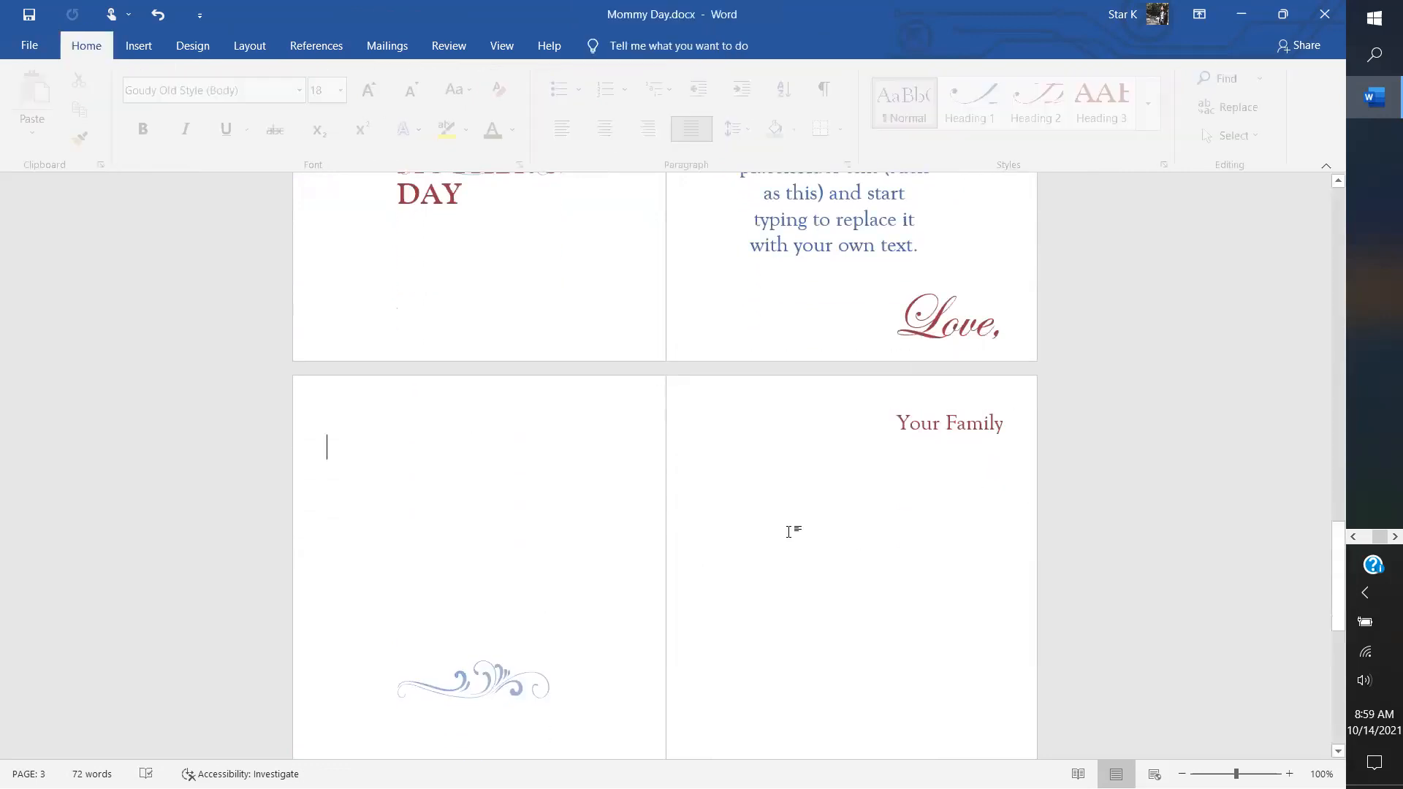
{"action": "right_click", "coordinate": [790, 538]}
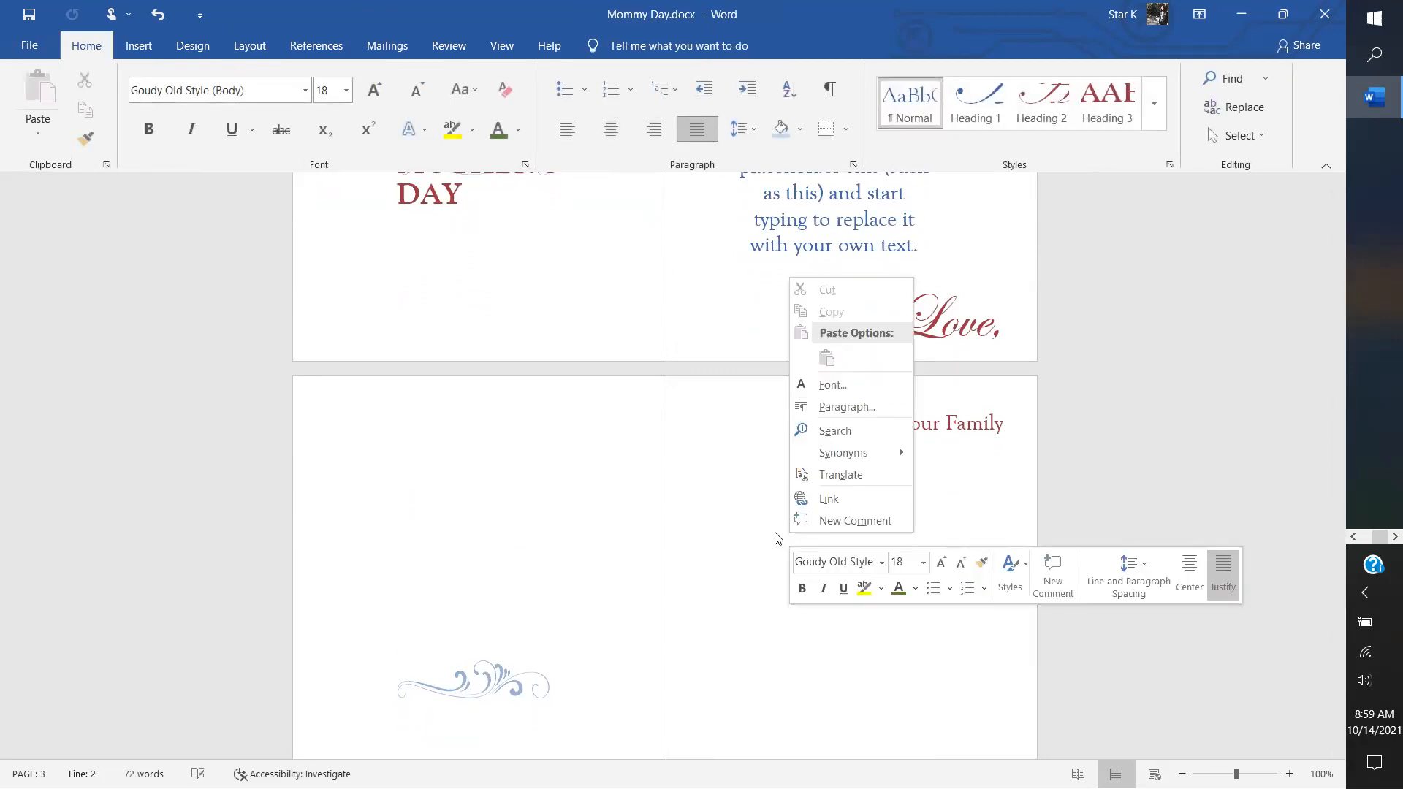
{"action": "left_click", "coordinate": [776, 538]}
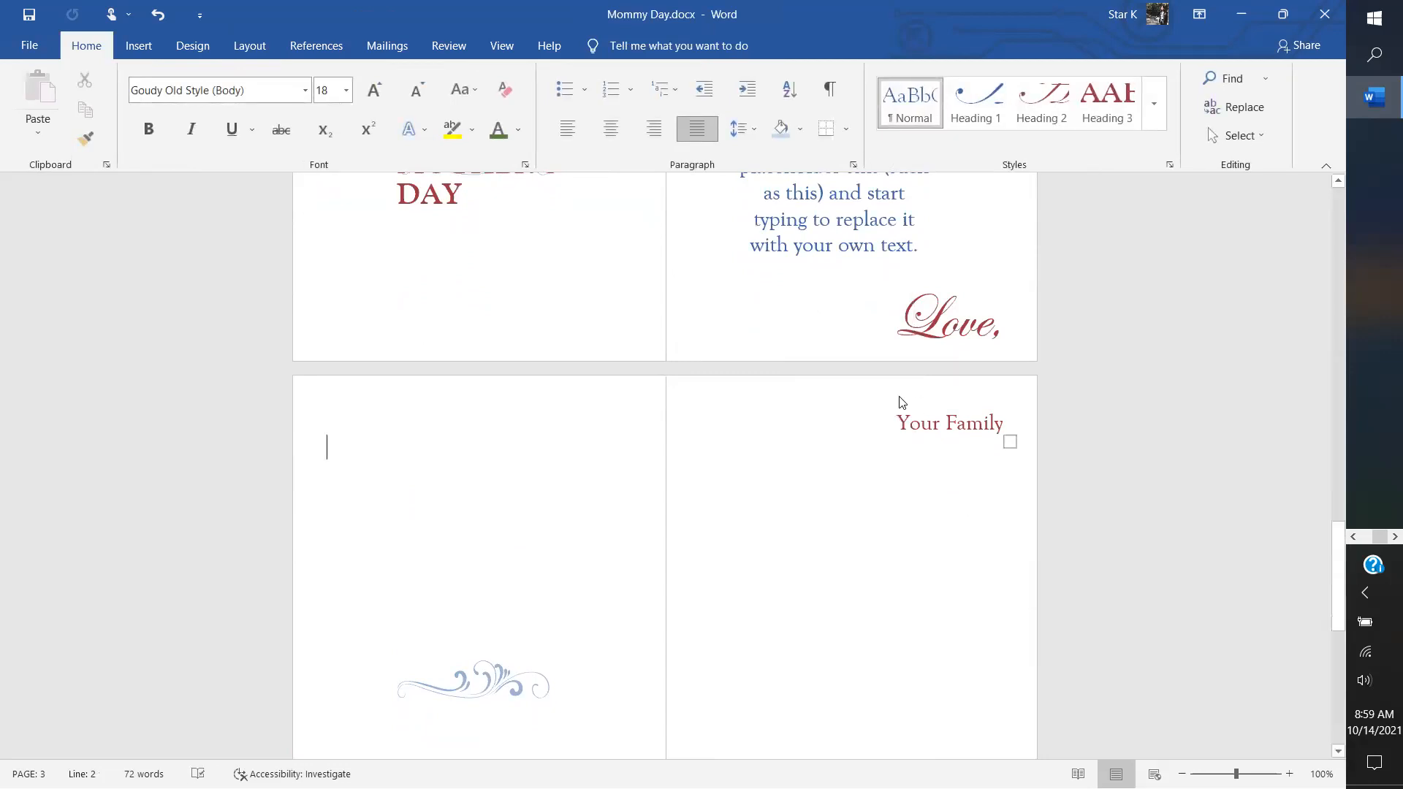
Step: Set the font size of the "Love," closing at the end of the second page to 36
{"action": "left_click", "coordinate": [879, 316]}
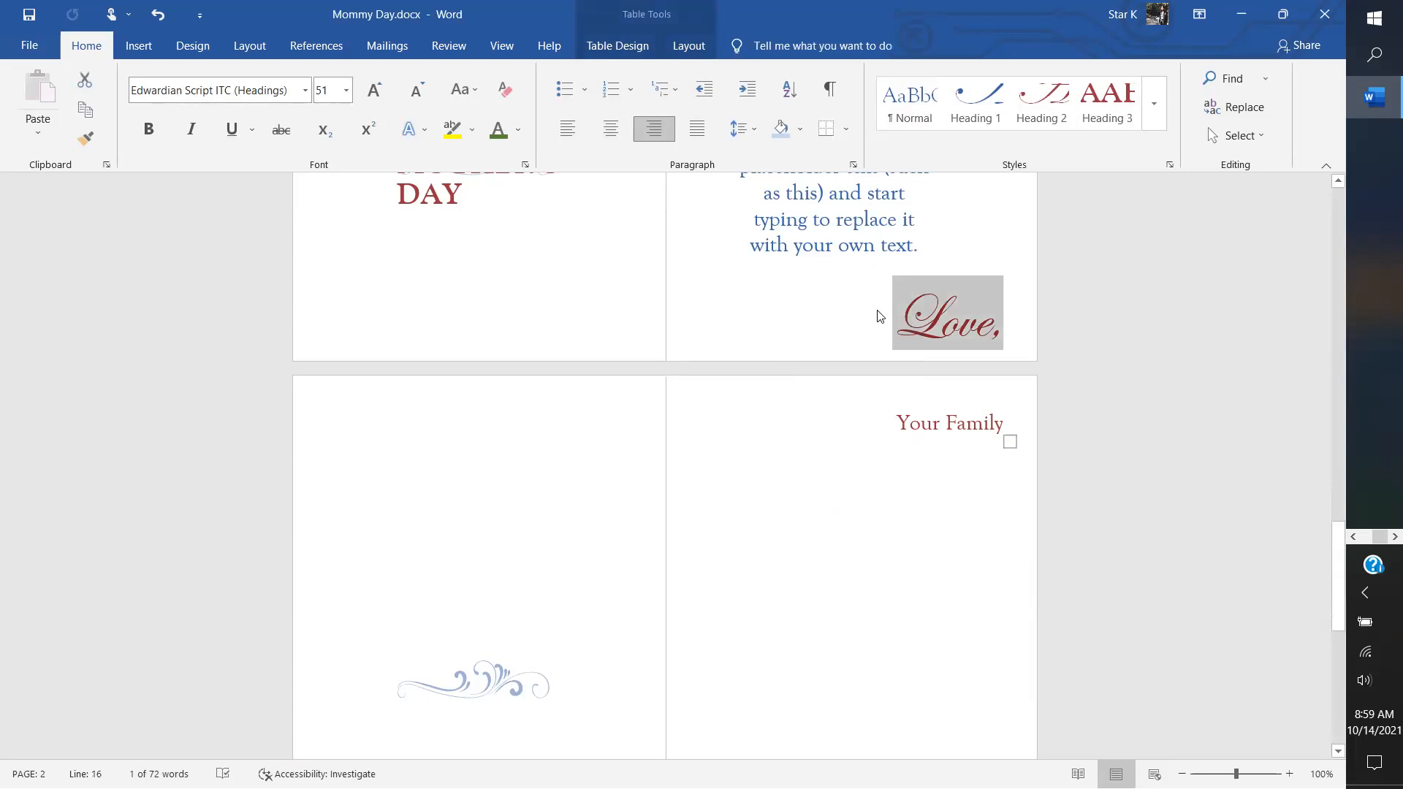
{"action": "left_click", "coordinate": [347, 90]}
{"action": "left_click", "coordinate": [666, 643]}
{"action": "right_click", "coordinate": [948, 333]}
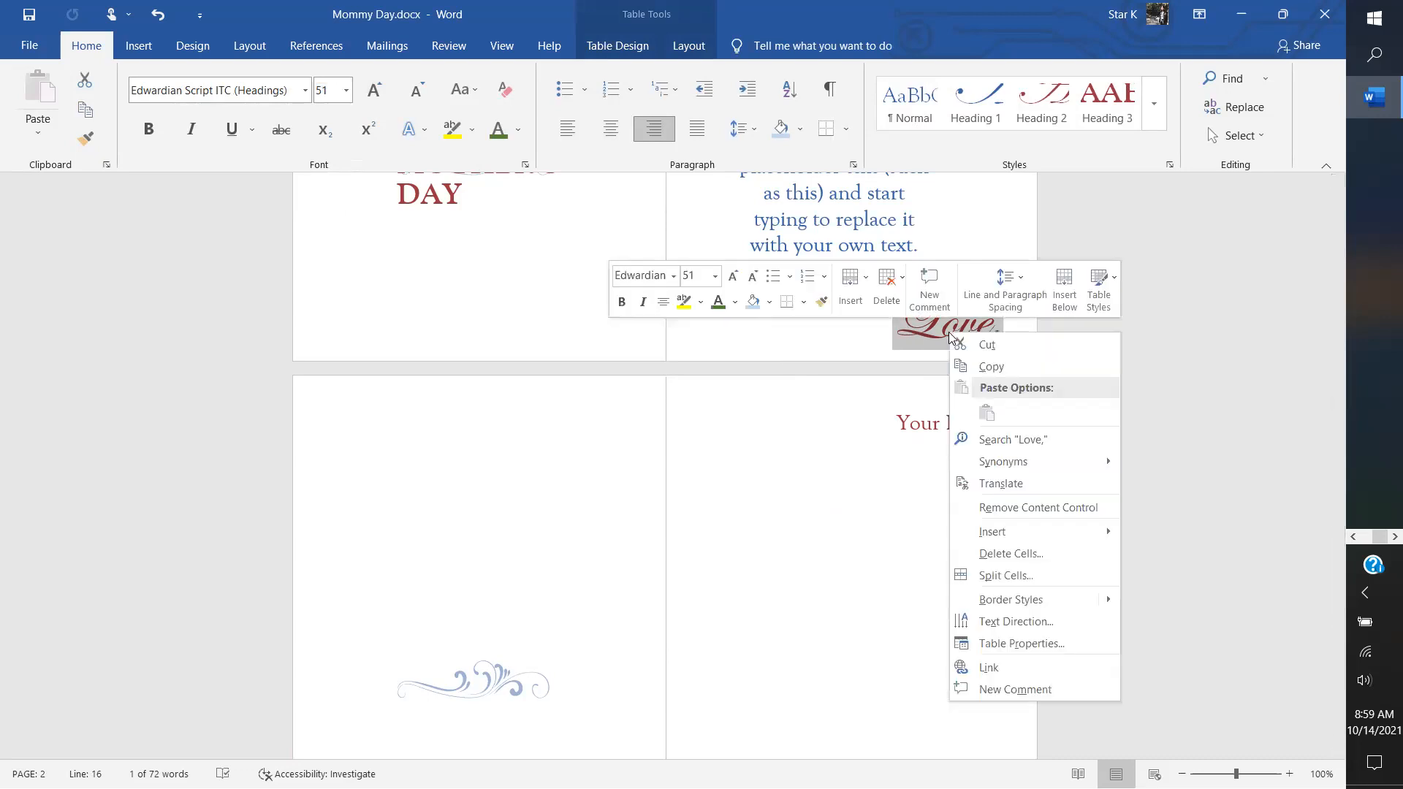
{"action": "left_click", "coordinate": [581, 472]}
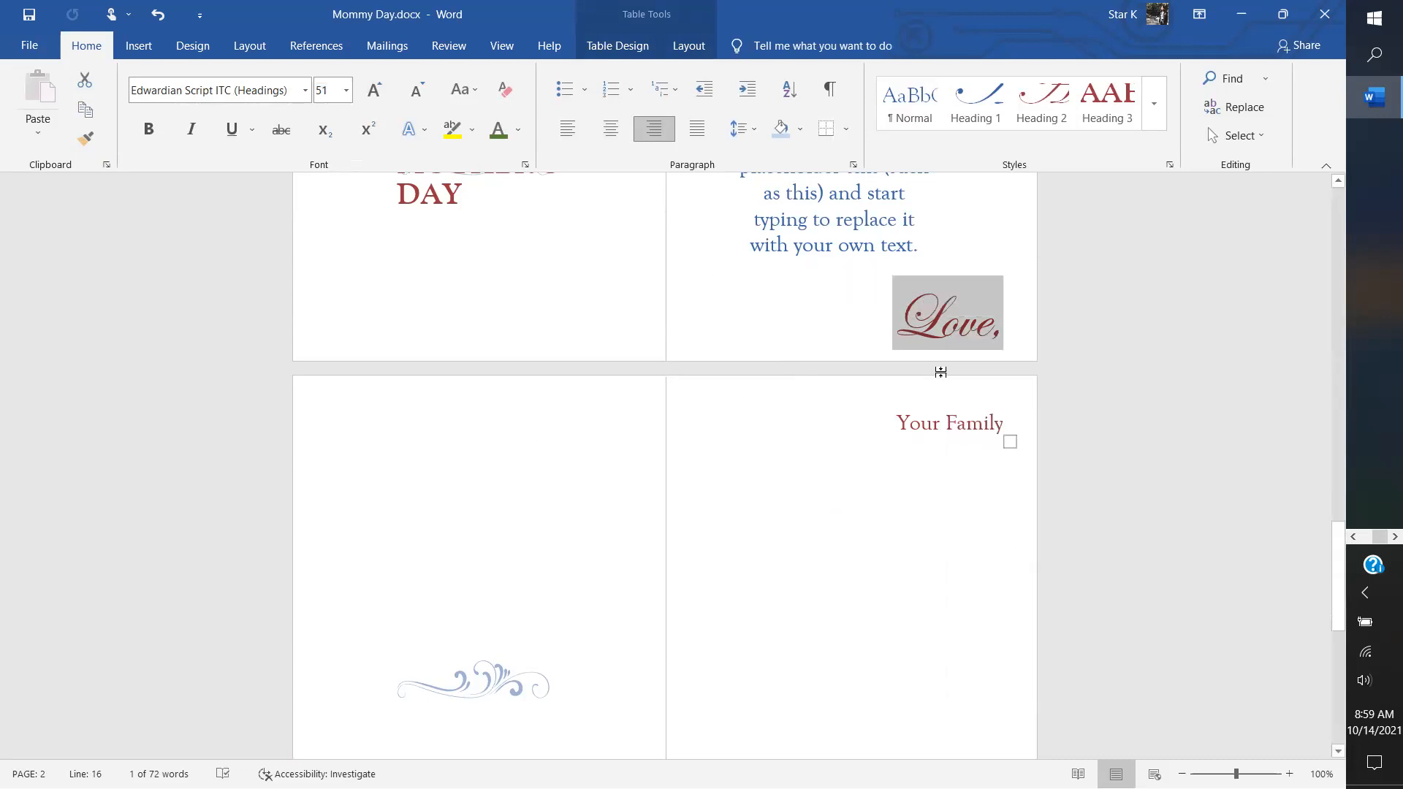
{"action": "right_click", "coordinate": [919, 298]}
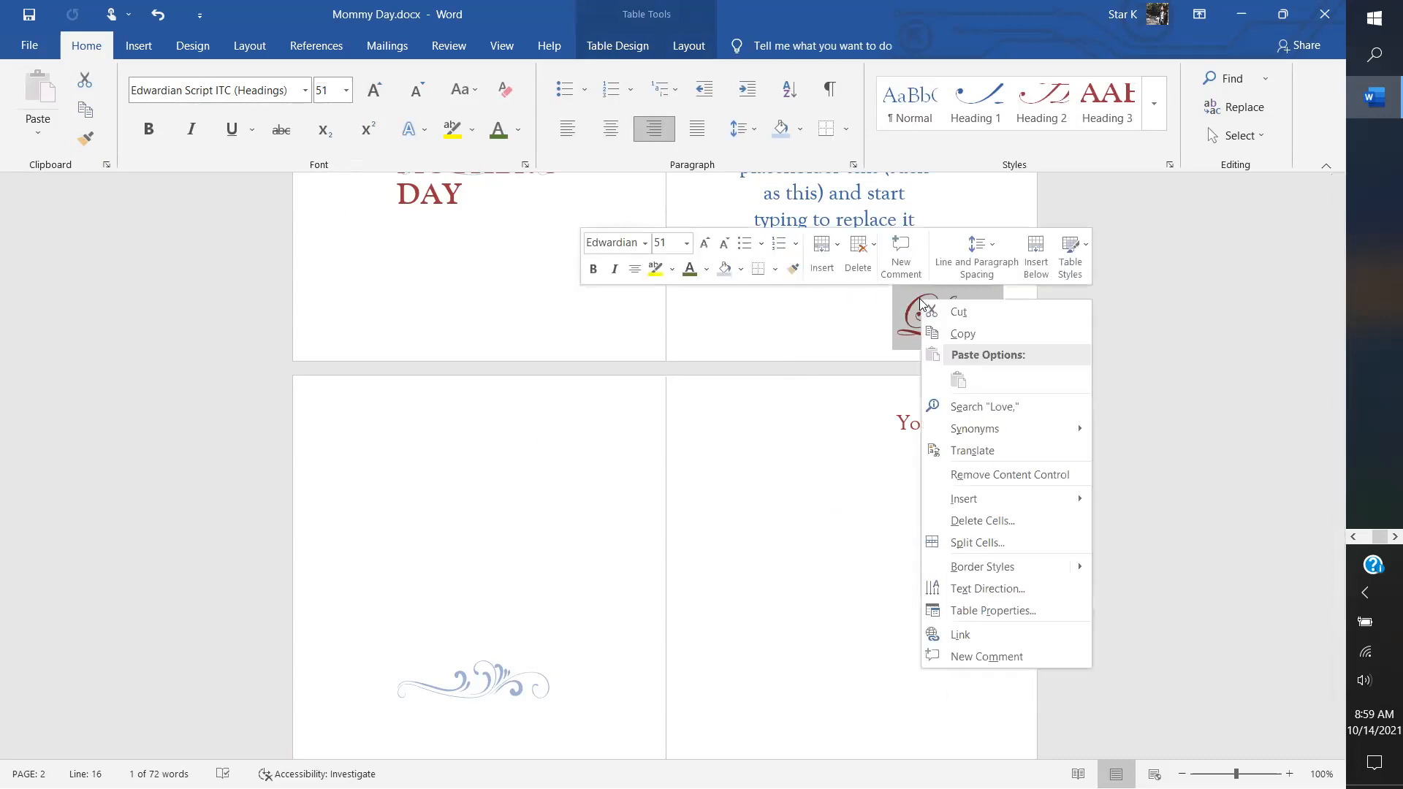
{"action": "left_click", "coordinate": [687, 243]}
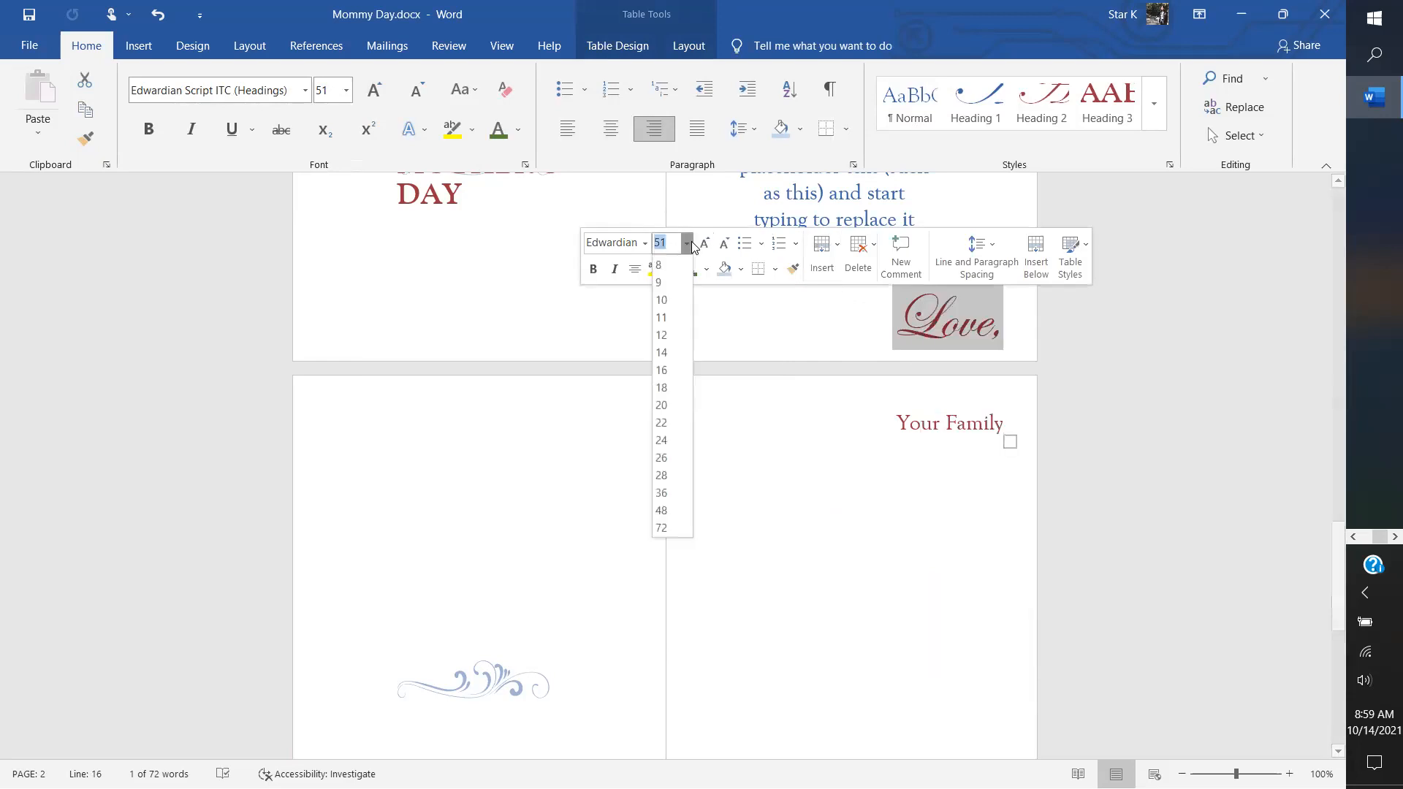
{"action": "left_click", "coordinate": [666, 490]}
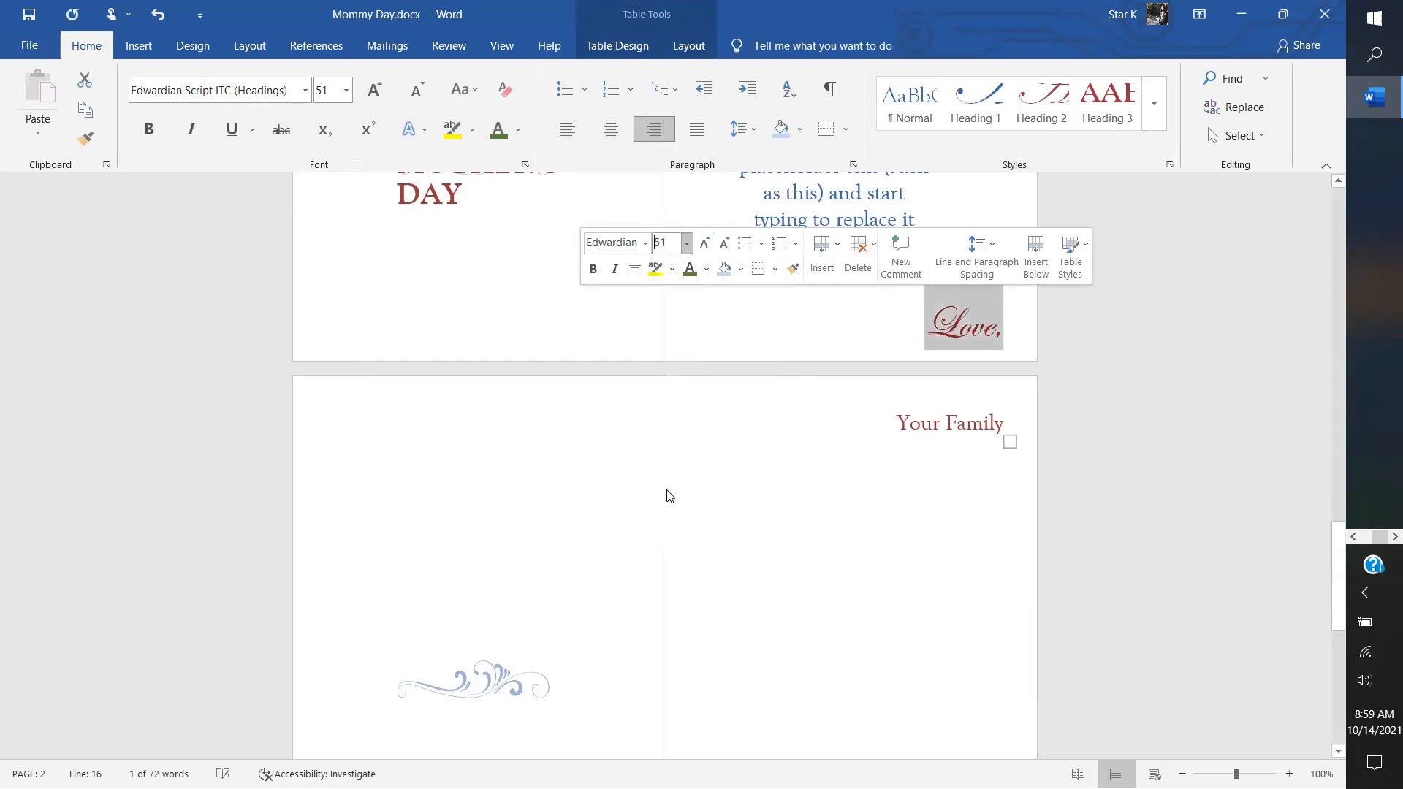
Step: Set the font size of the "Your Family" signature on the third page to 12
{"action": "triple_click", "coordinate": [986, 424]}
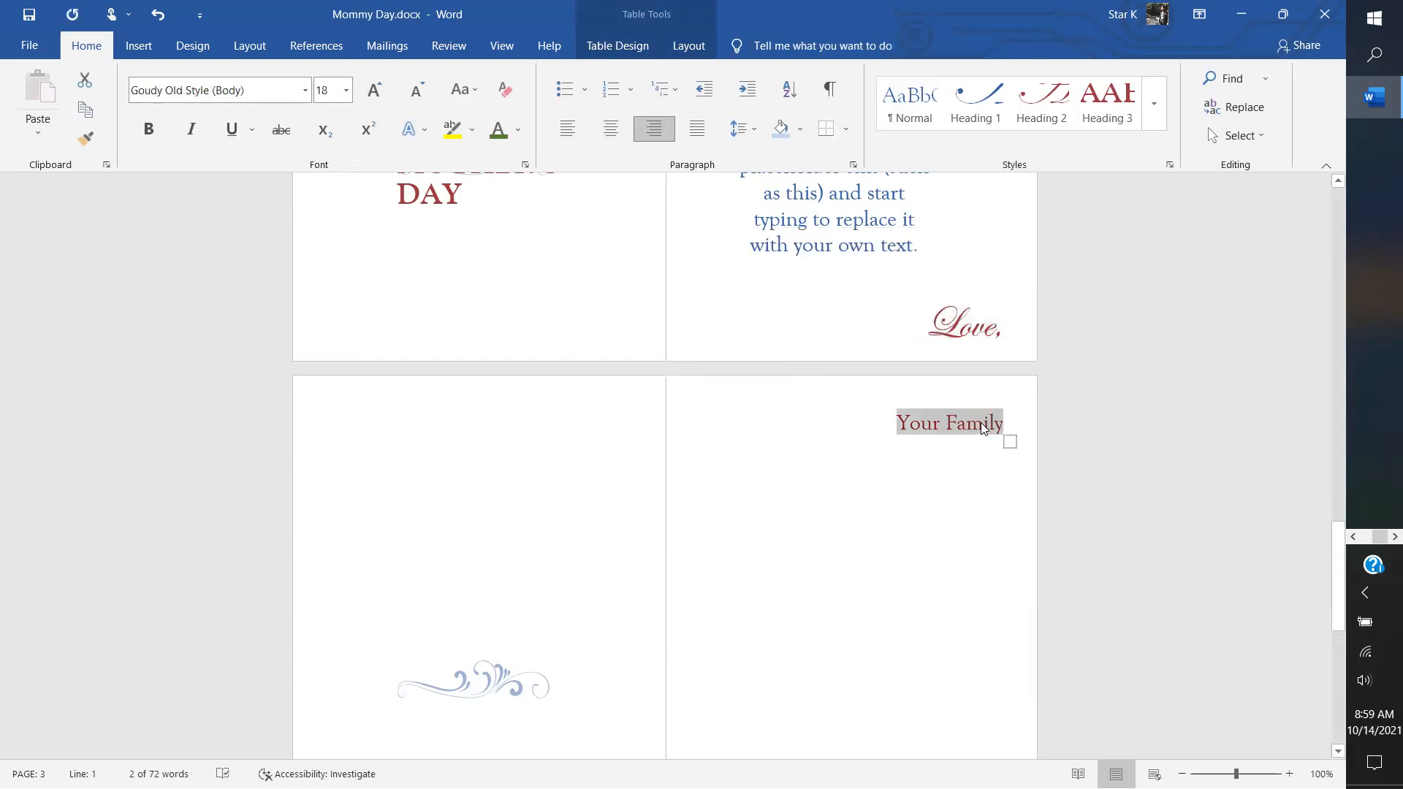
{"action": "right_click", "coordinate": [983, 428]}
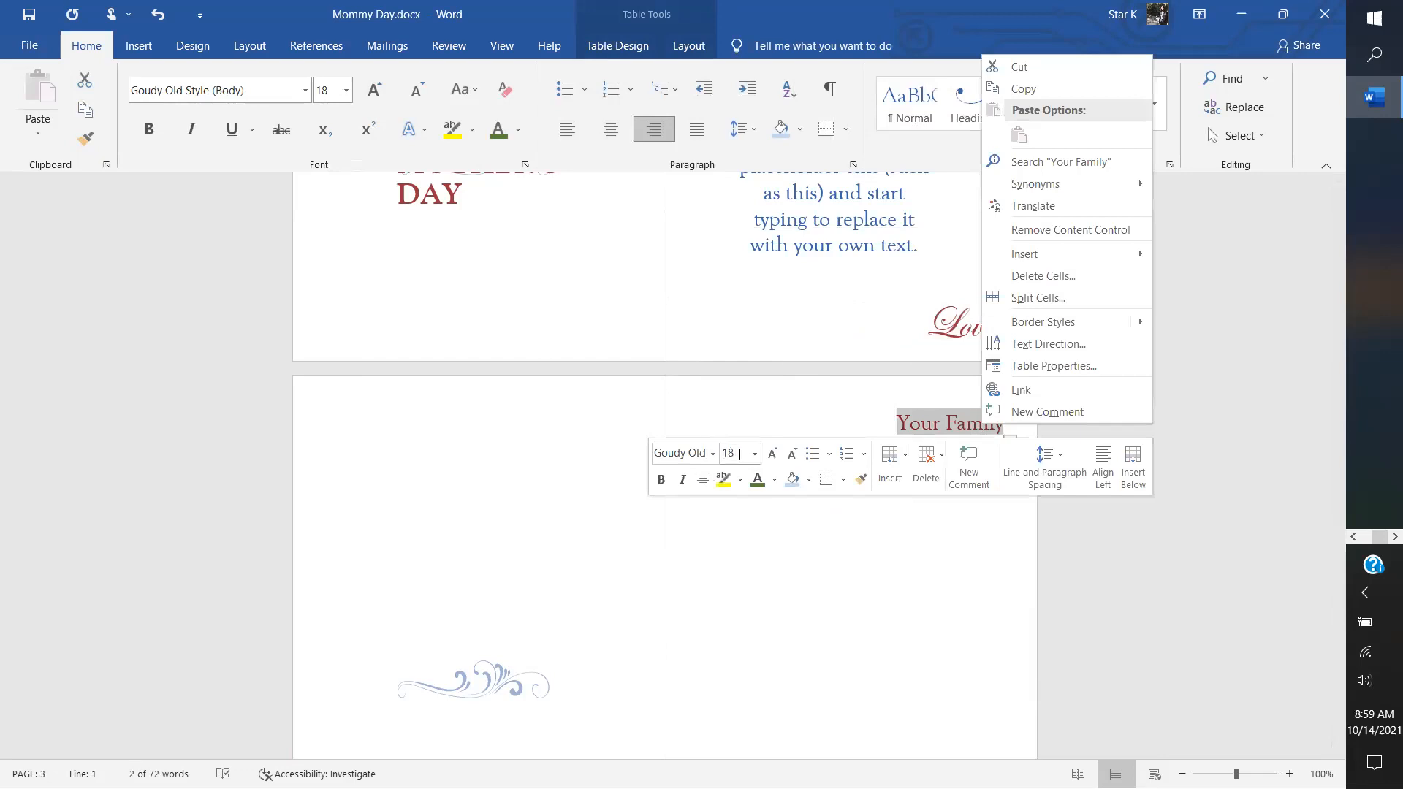
{"action": "left_click", "coordinate": [755, 453]}
{"action": "left_click", "coordinate": [754, 453]}
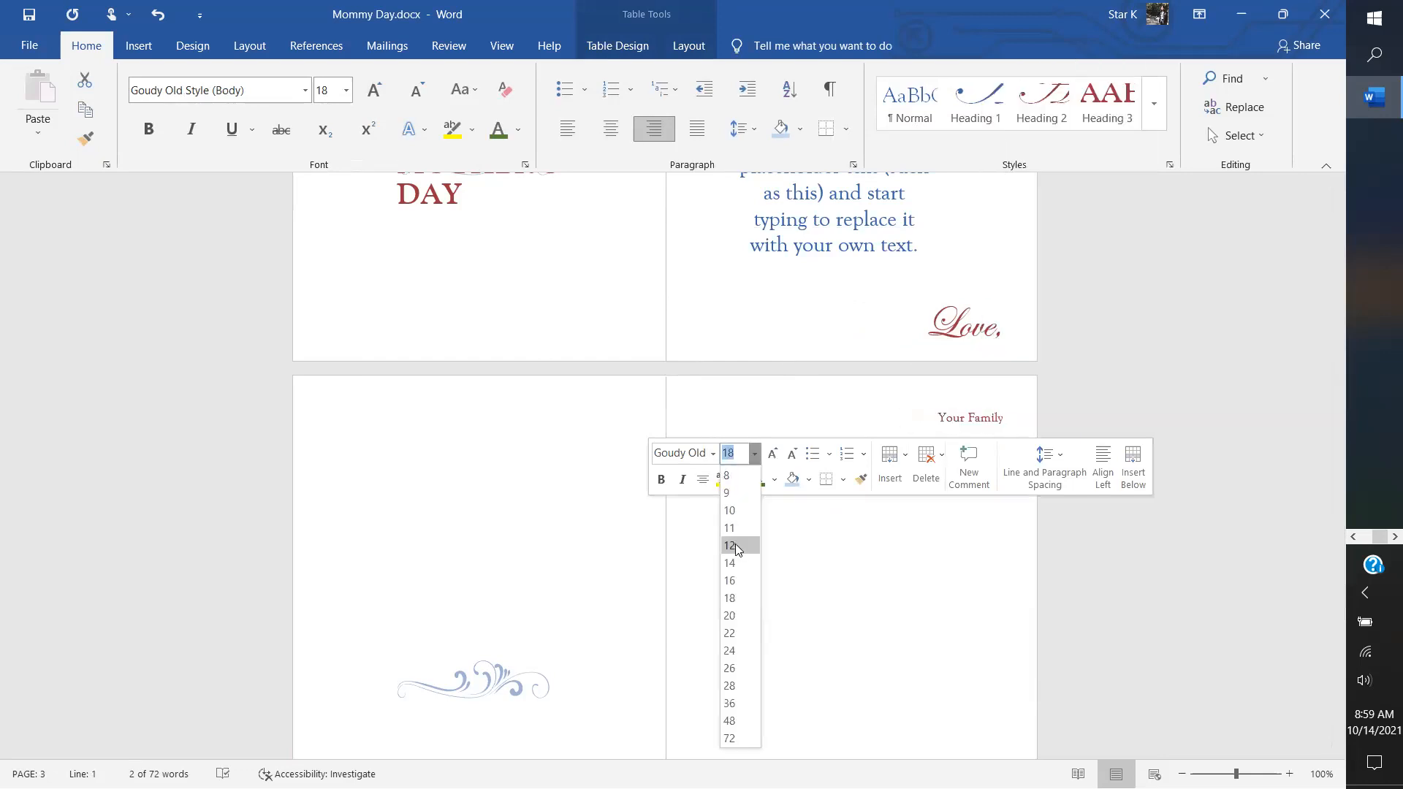
{"action": "left_click", "coordinate": [730, 545]}
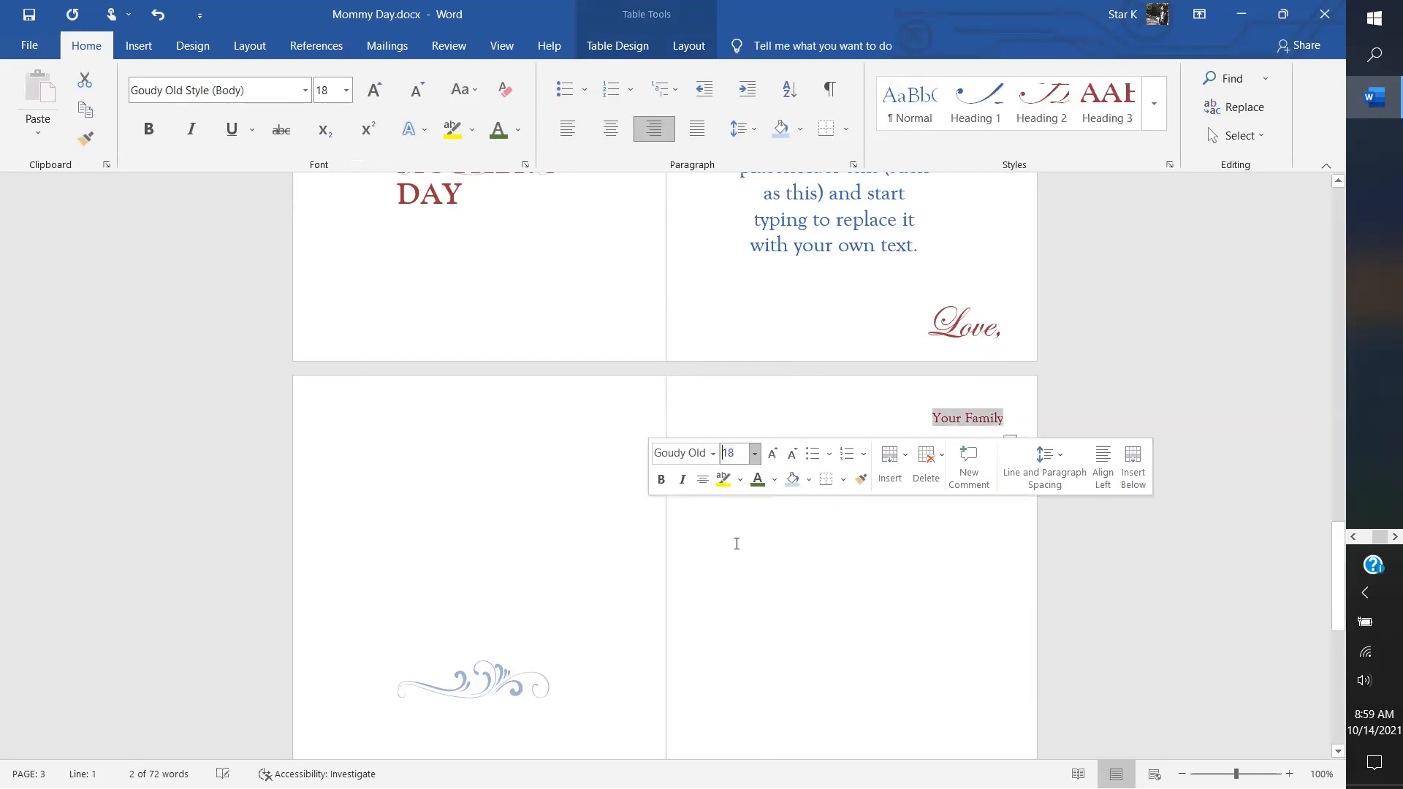
Step: Delete the placeholder message above the resized "Love," closing on the second page
{"action": "left_click", "coordinate": [884, 298]}
{"action": "left_click", "coordinate": [913, 249]}
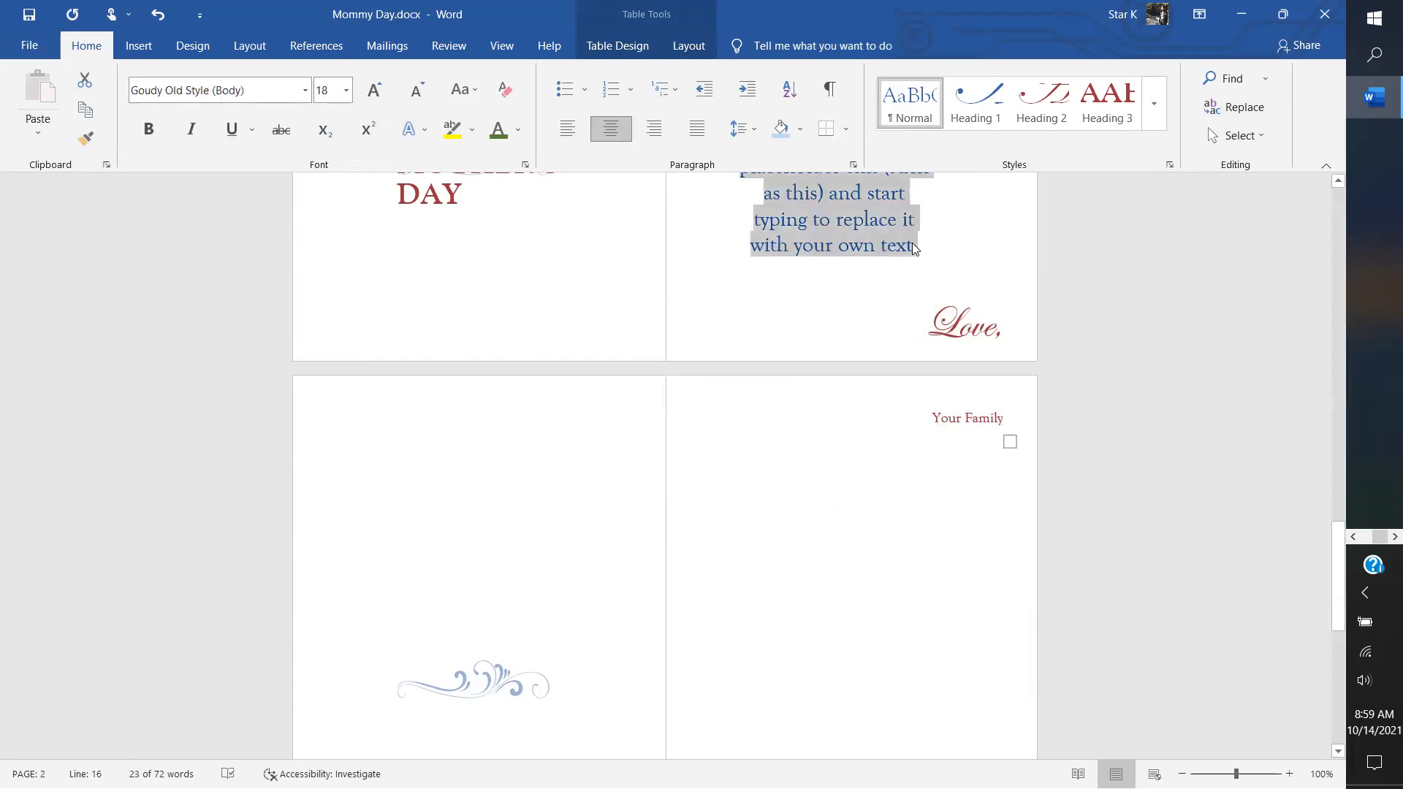
{"action": "key", "text": "Delete"}
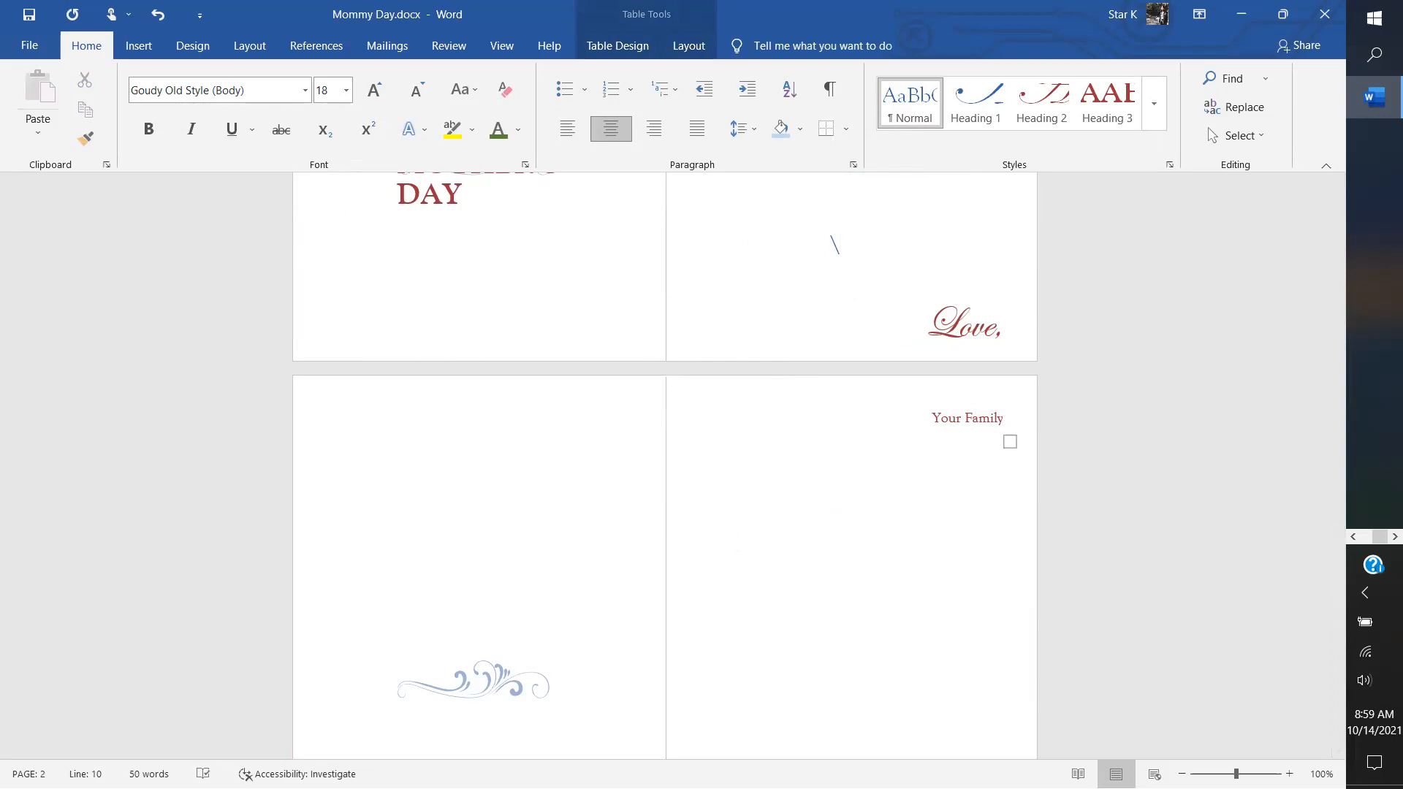
{"action": "key", "text": "ctrl+j"}
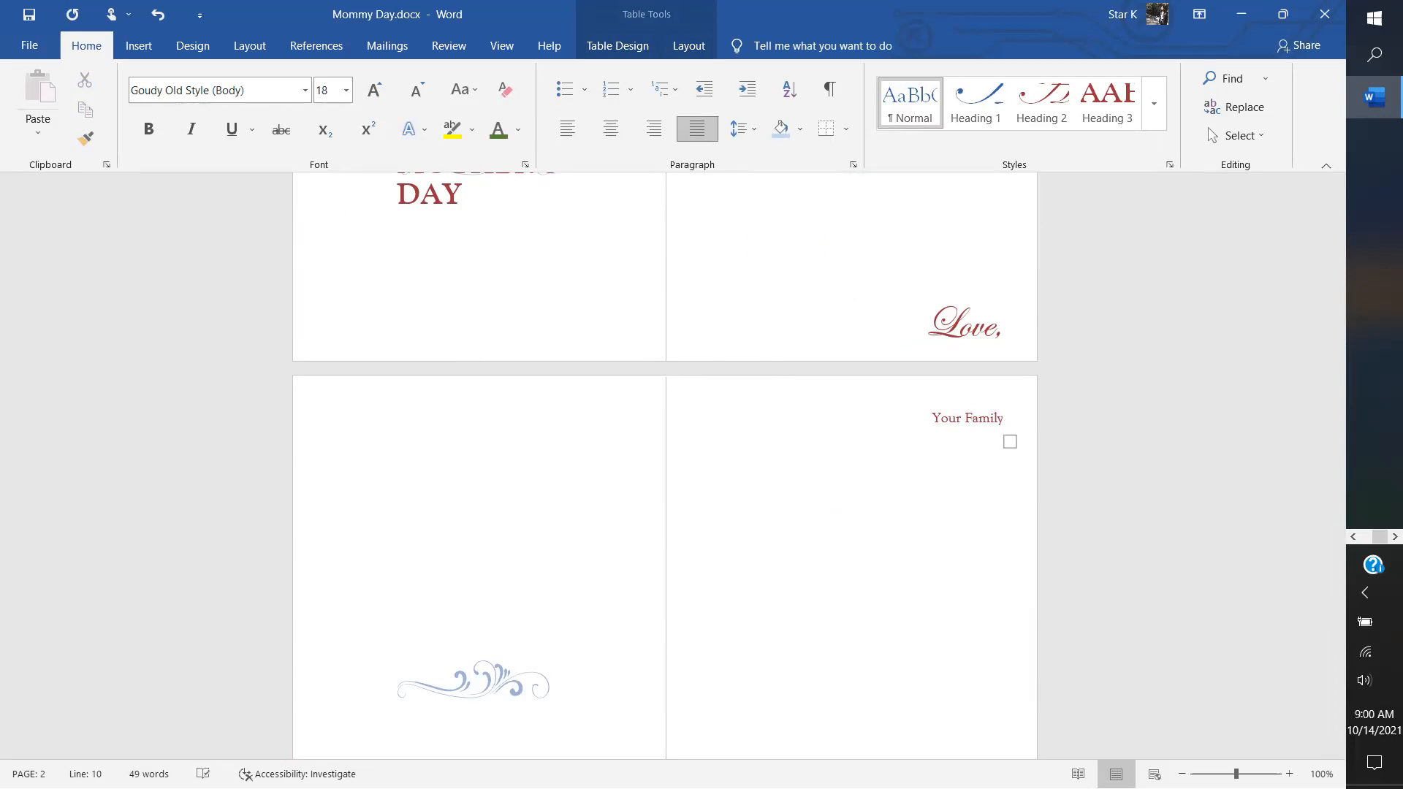
Step: Review the card back to its first page, and open its print preview to examine the pages and print settings
{"action": "scroll", "coordinate": [666, 467], "scroll_direction": "up", "scroll_amount": 15}
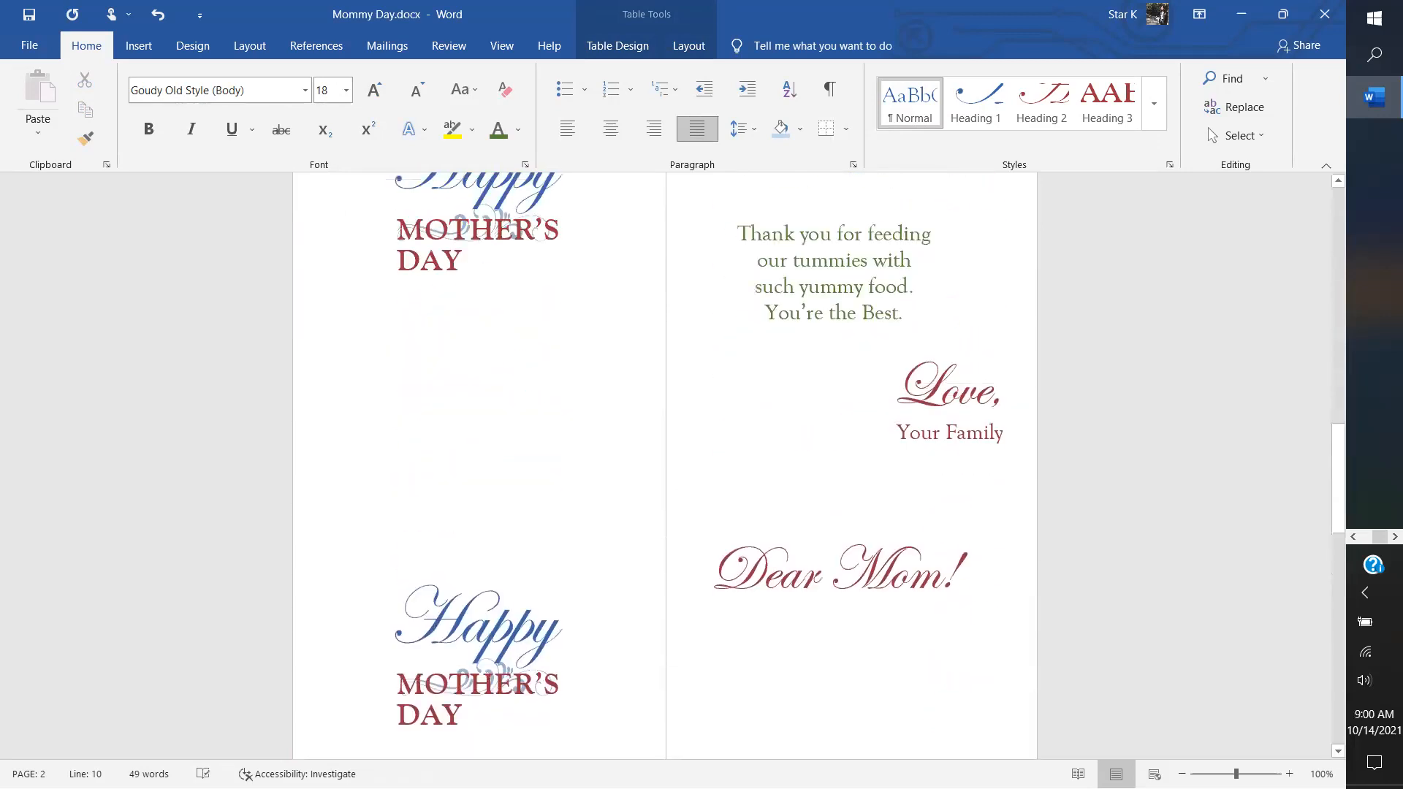
{"action": "scroll", "coordinate": [666, 467], "scroll_direction": "up", "scroll_amount": 10}
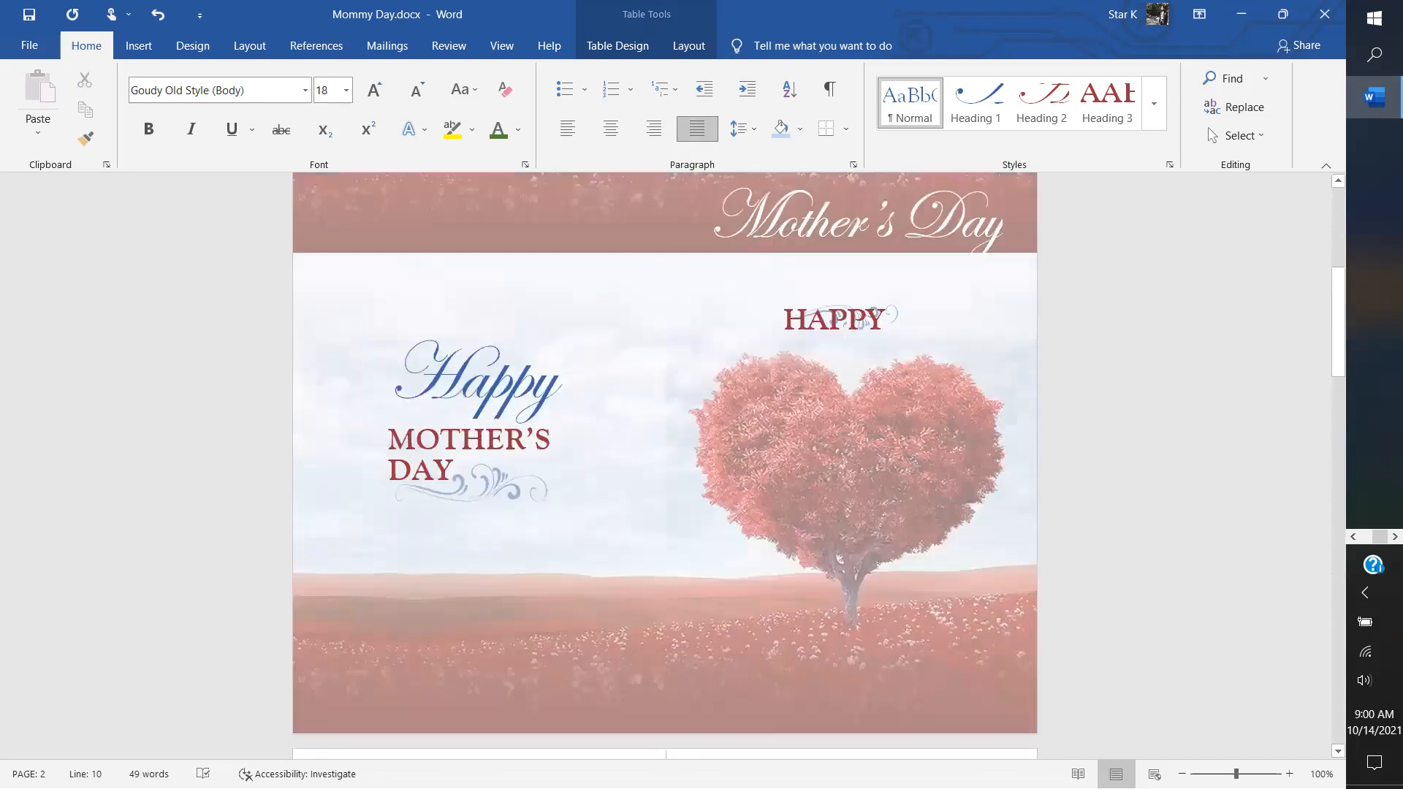
{"action": "scroll", "coordinate": [665, 466], "scroll_direction": "up", "scroll_amount": 5}
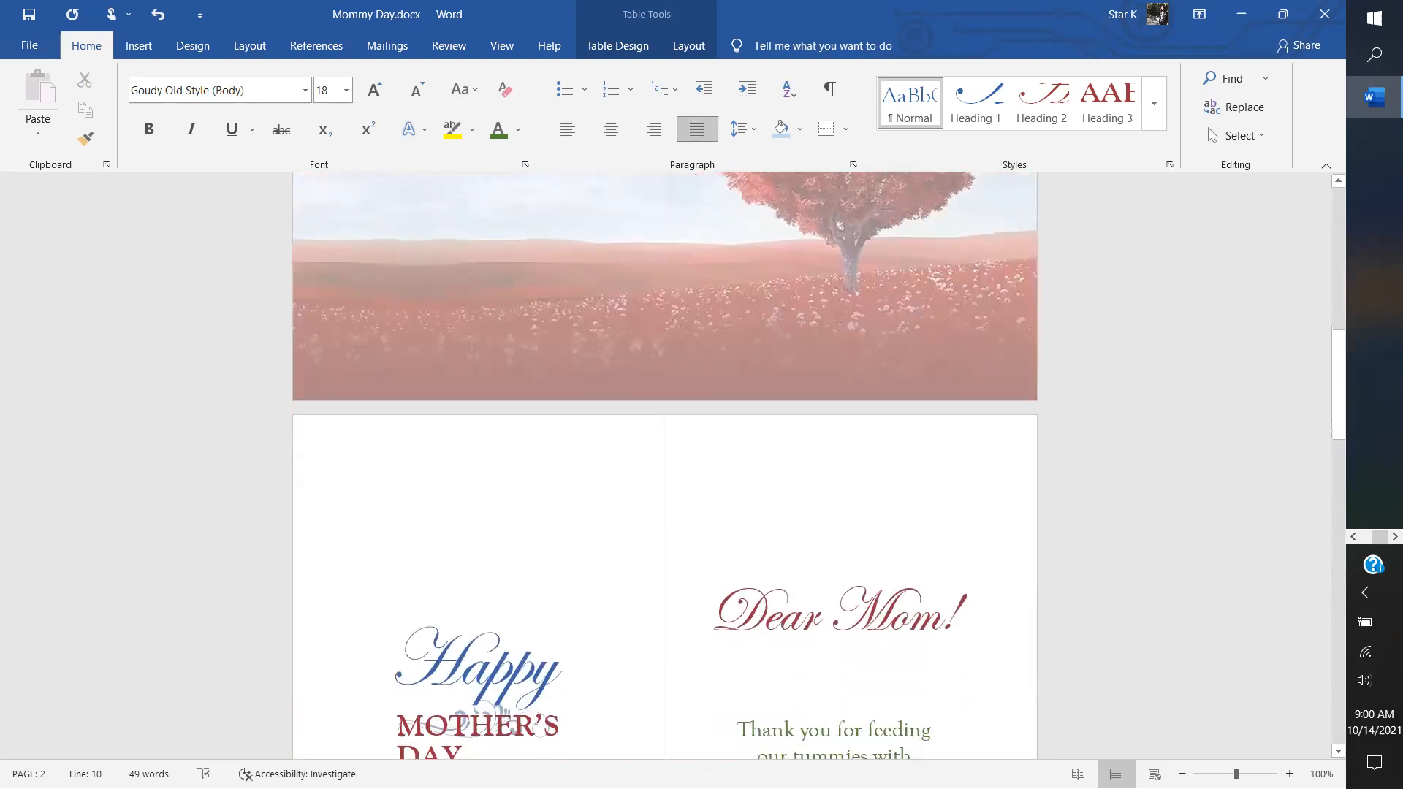
{"action": "scroll", "coordinate": [665, 465], "scroll_direction": "up", "scroll_amount": 3}
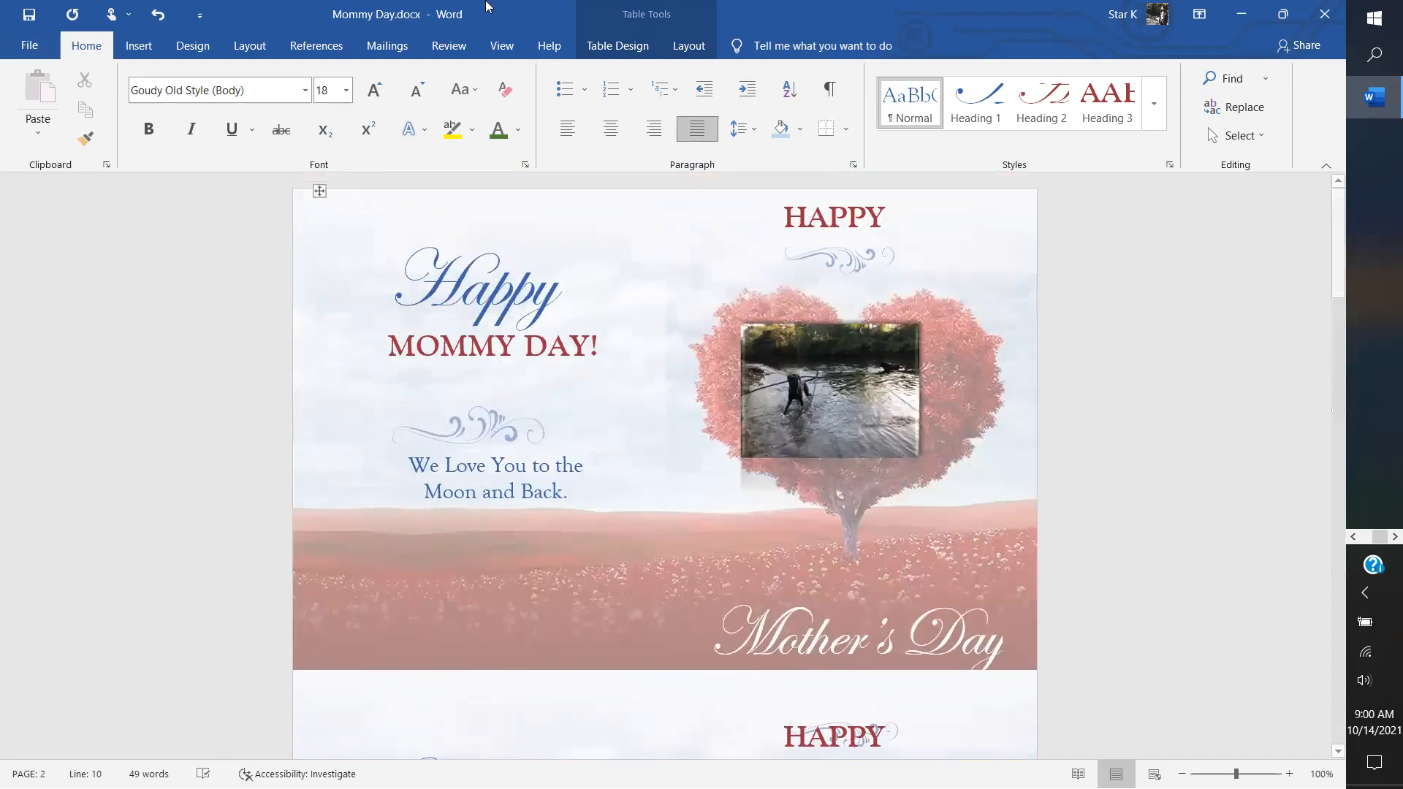
{"action": "left_click", "coordinate": [30, 47]}
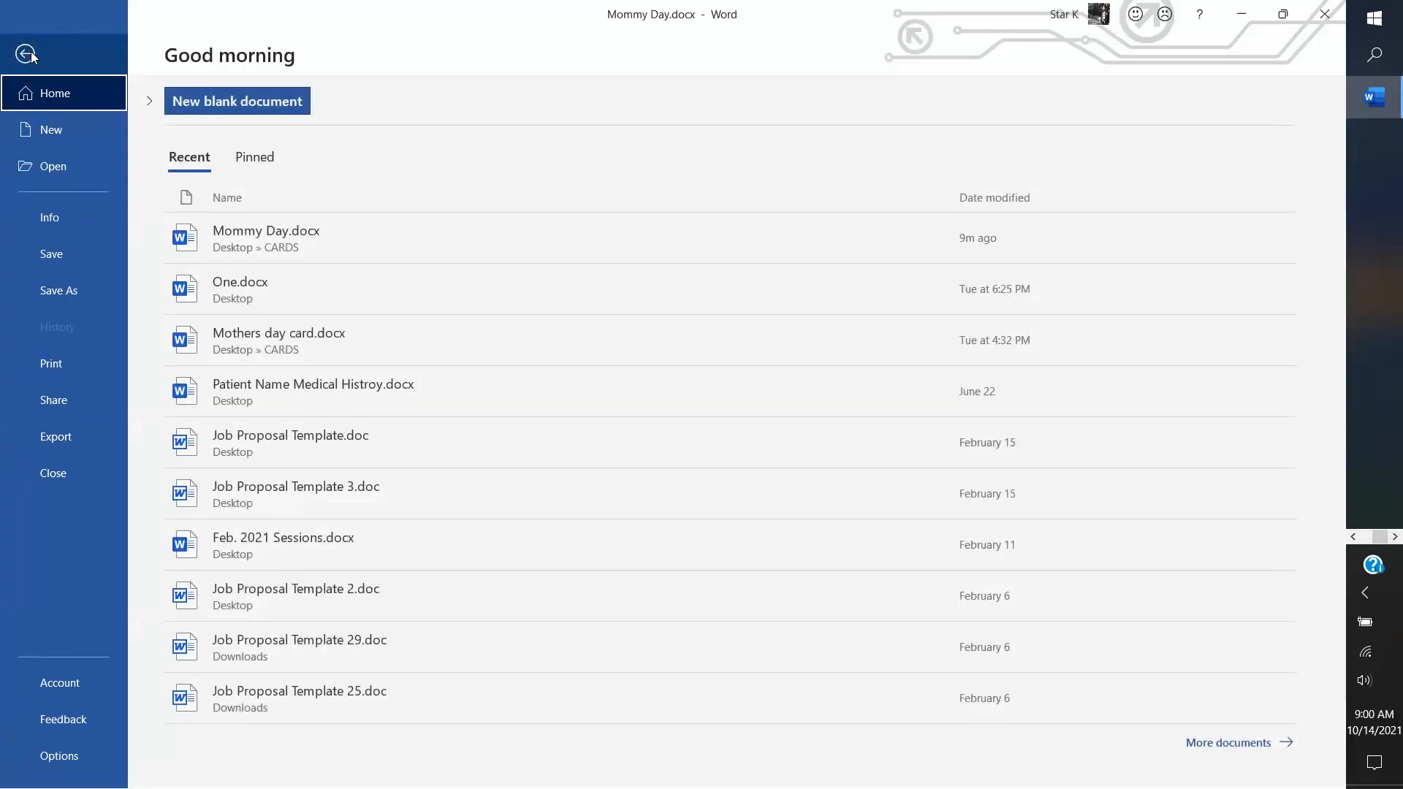
{"action": "left_click", "coordinate": [24, 54]}
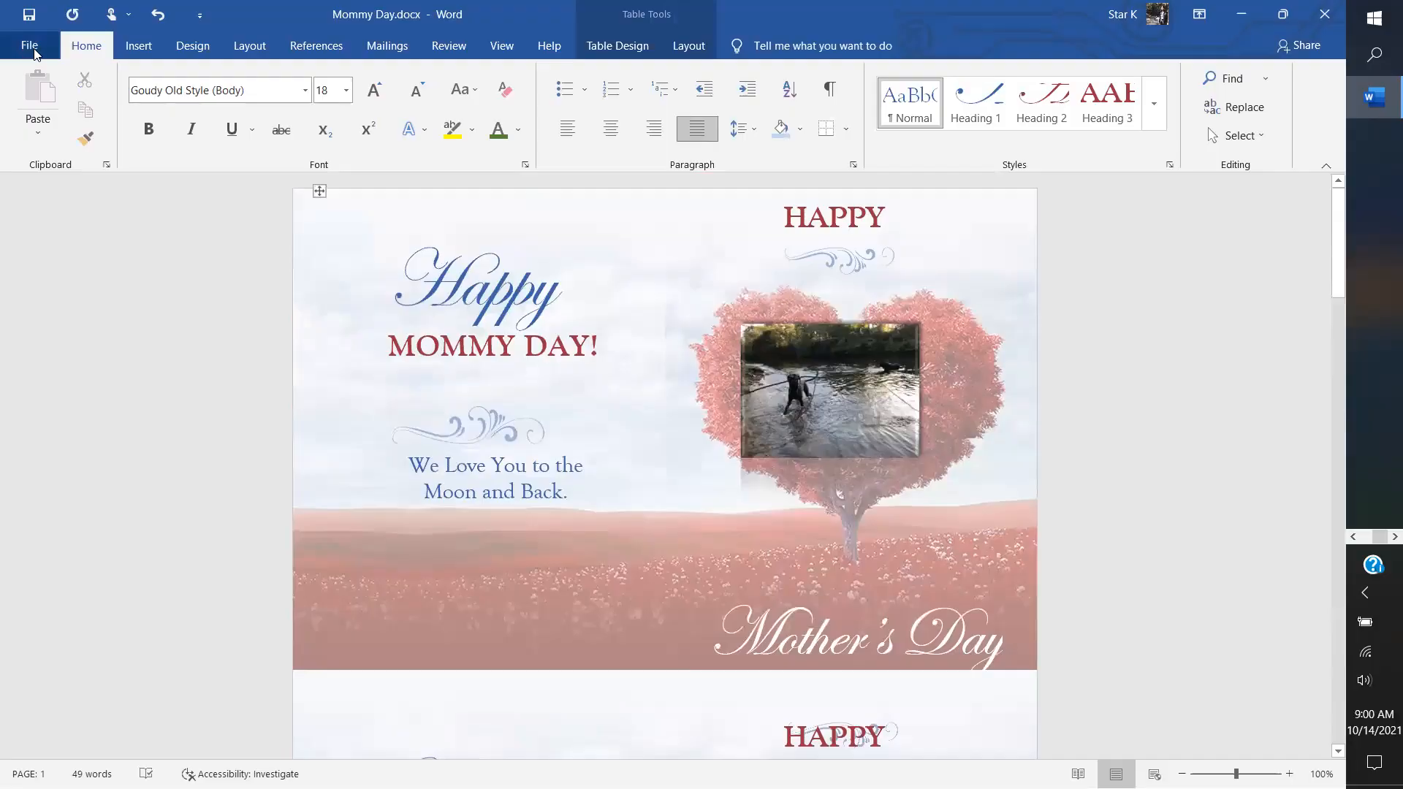
{"action": "left_click", "coordinate": [23, 46]}
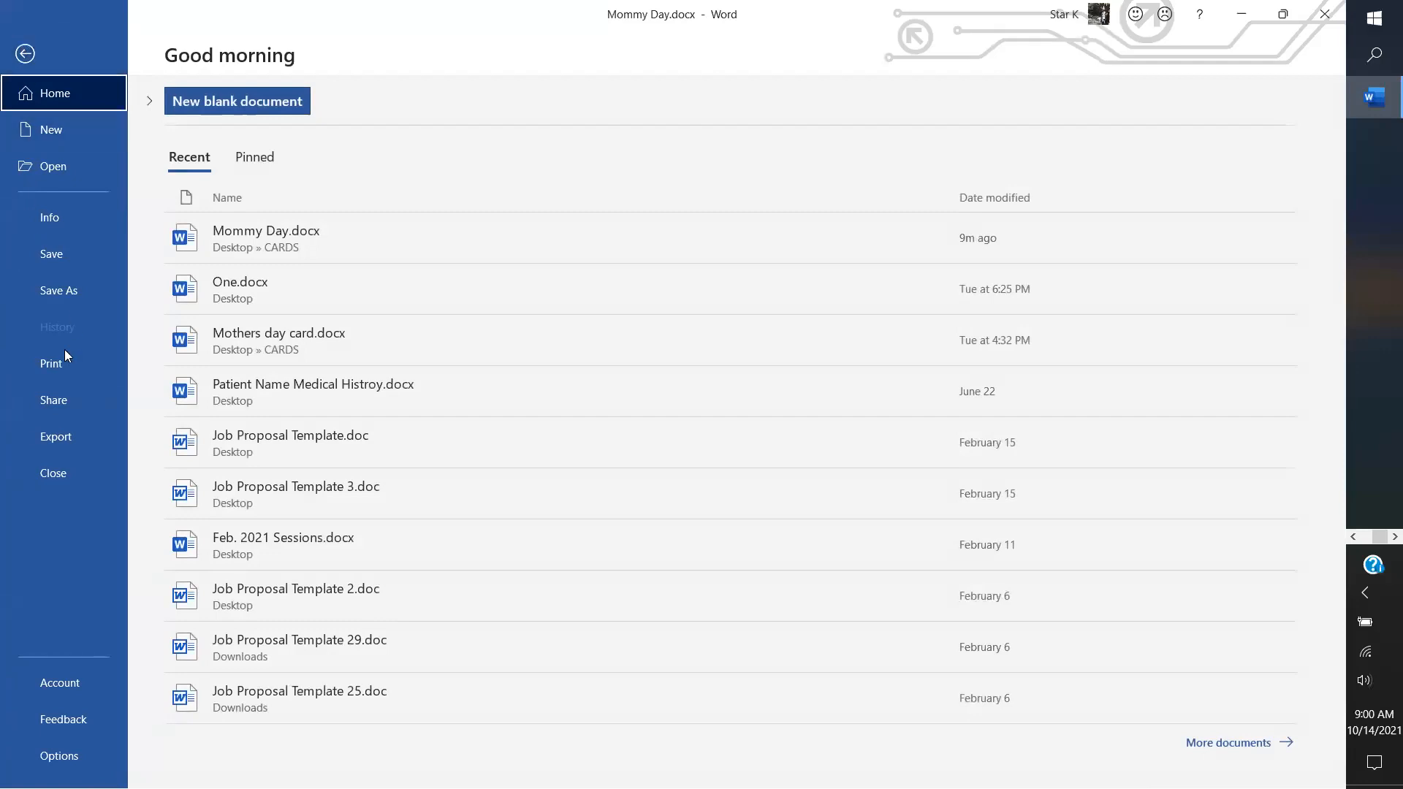
{"action": "left_click", "coordinate": [69, 368]}
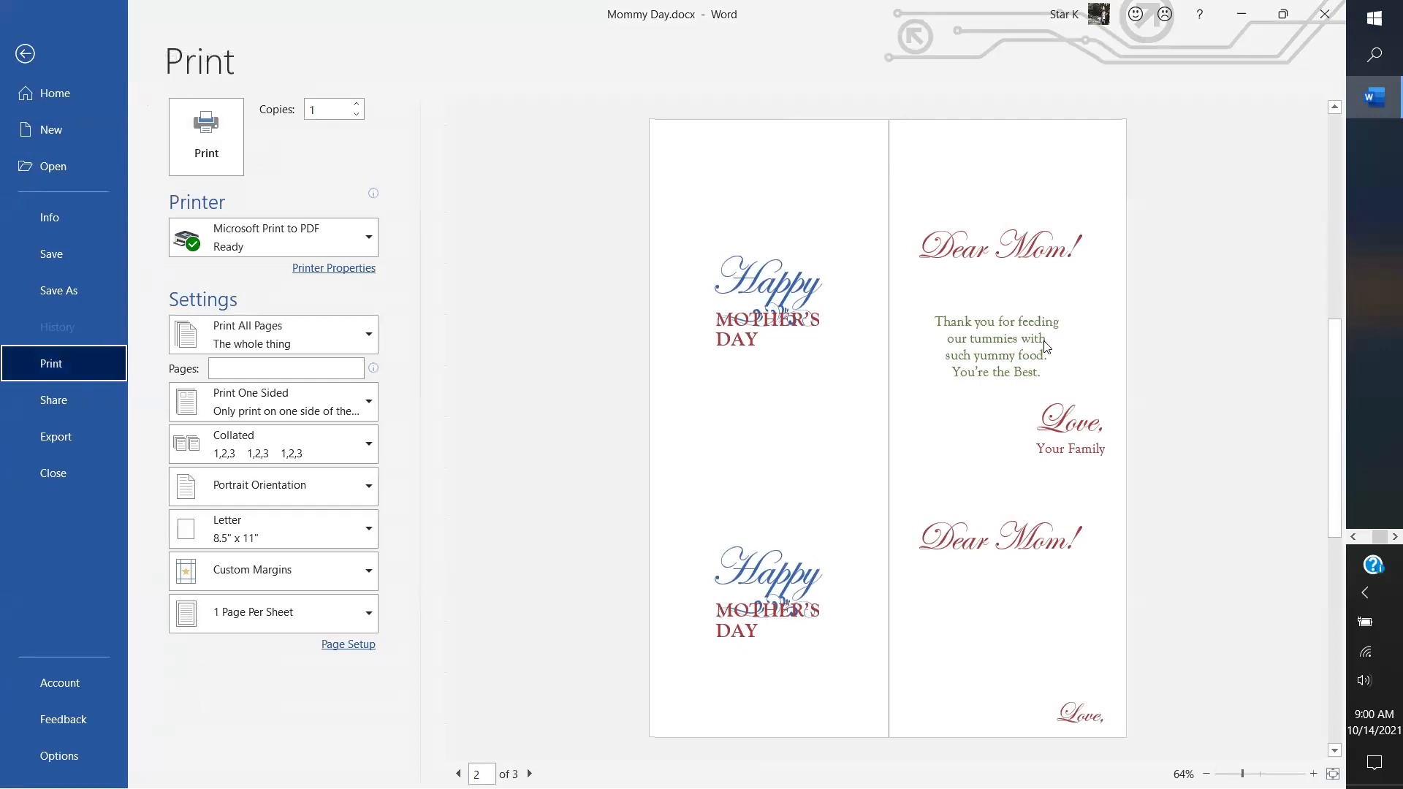
{"action": "scroll", "coordinate": [1229, 366], "scroll_direction": "up", "scroll_amount": 3}
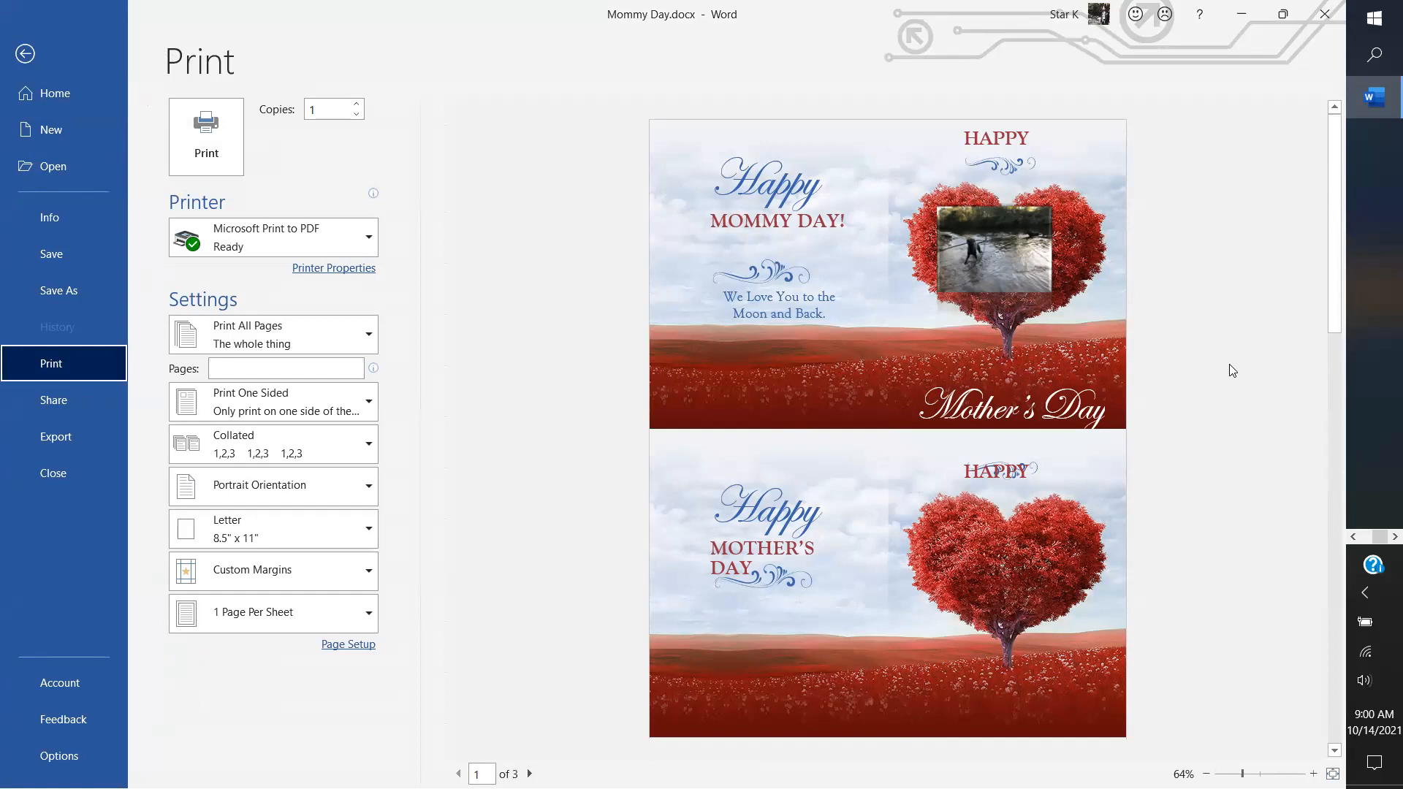
{"action": "key", "text": "Tab"}
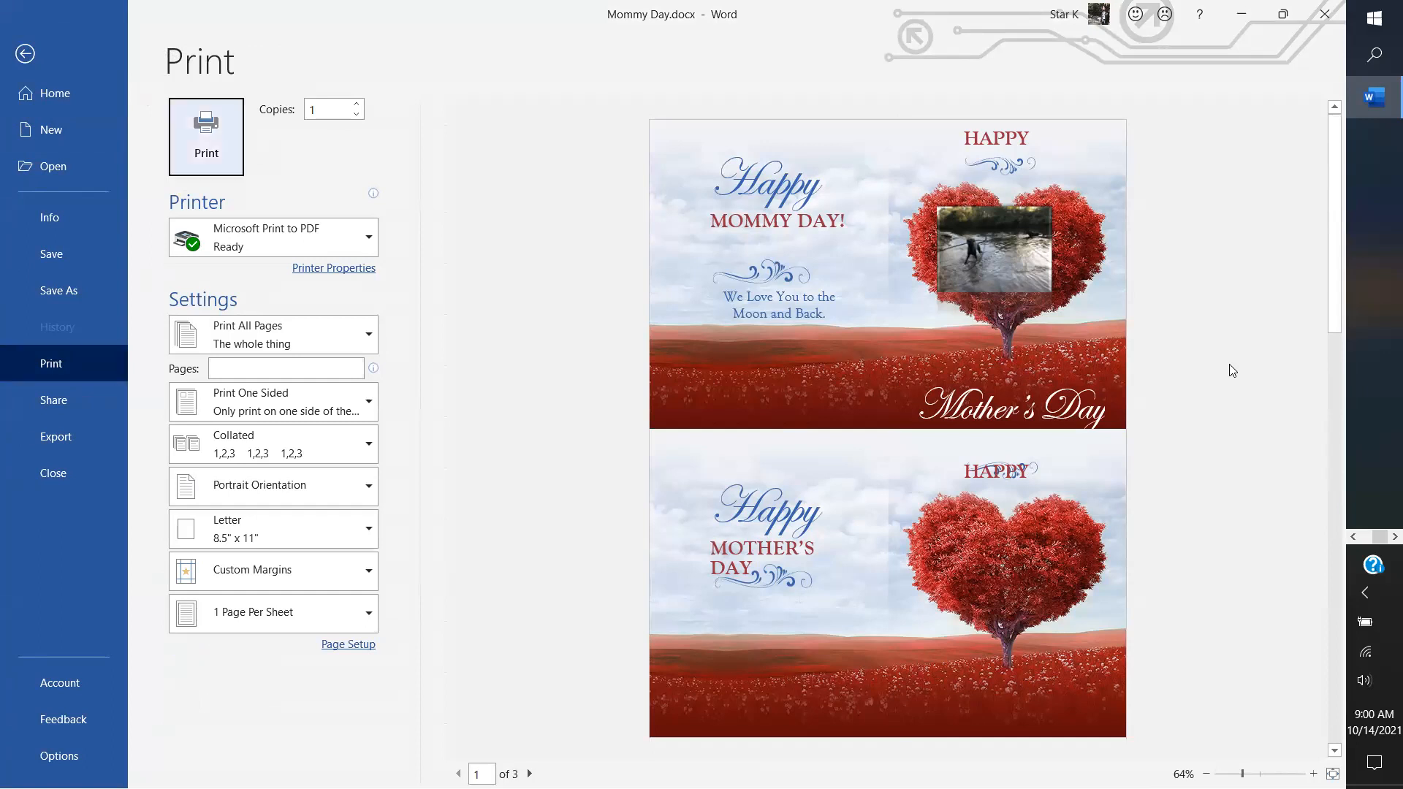
{"action": "key", "text": "Tab"}
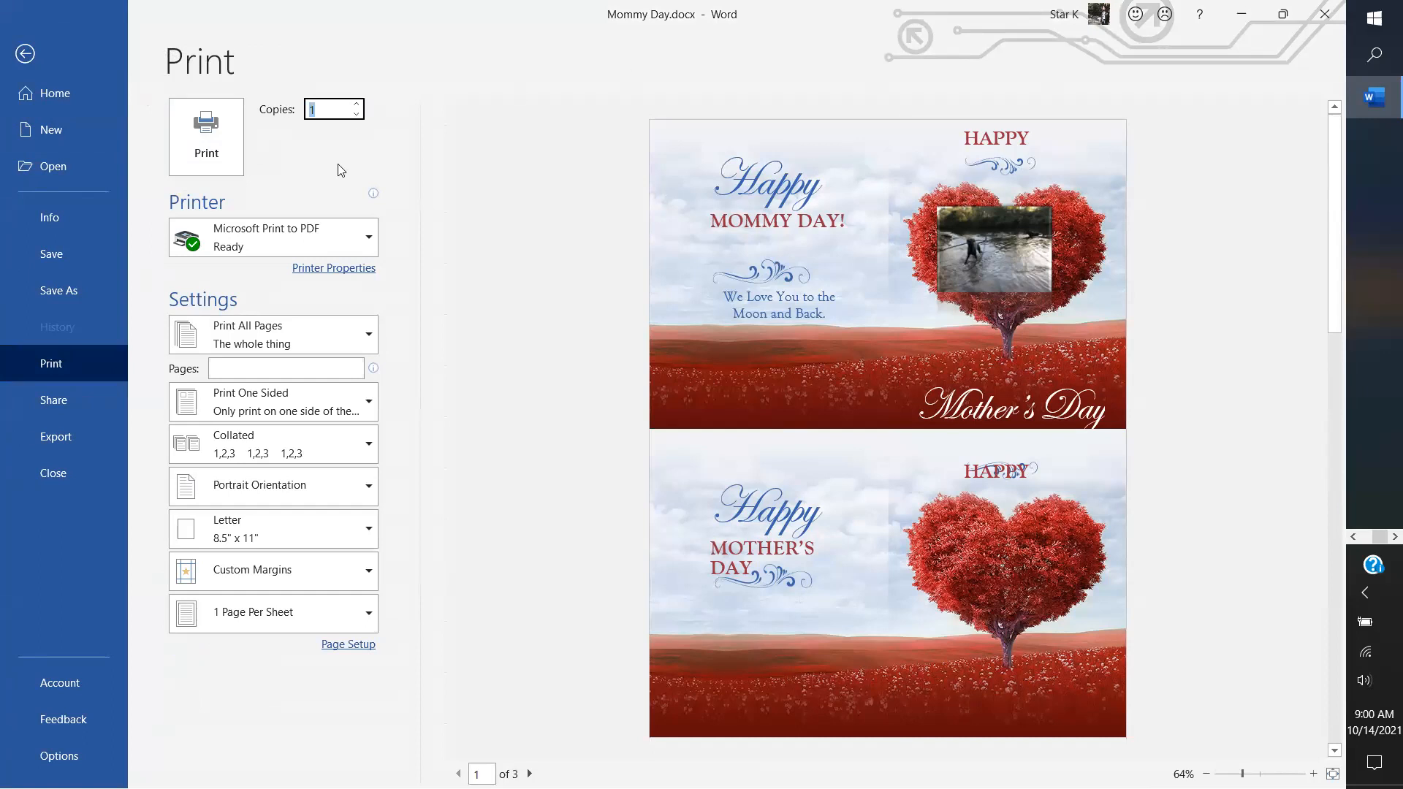
Step: Set the print range to the current page only
{"action": "left_click", "coordinate": [367, 330]}
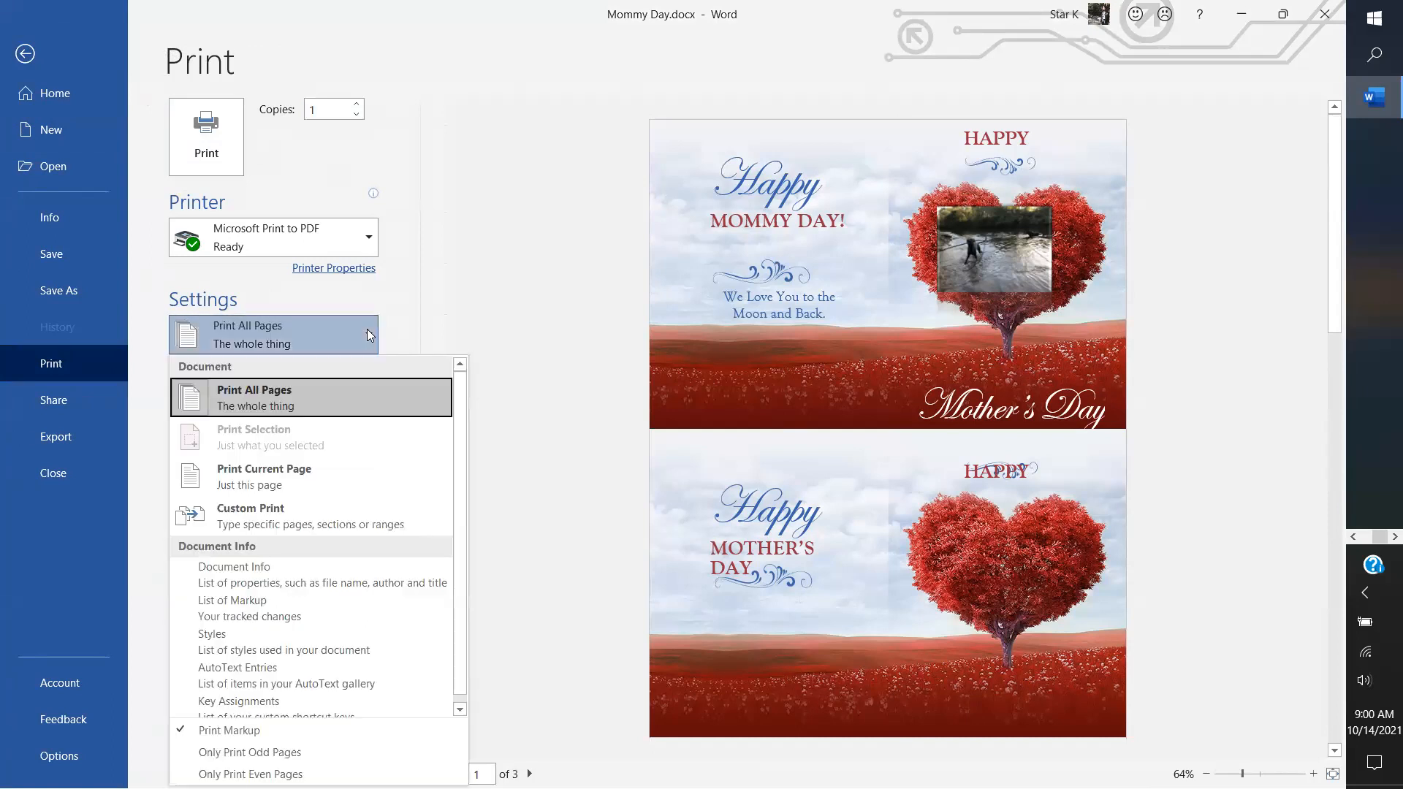
{"action": "left_click", "coordinate": [282, 476]}
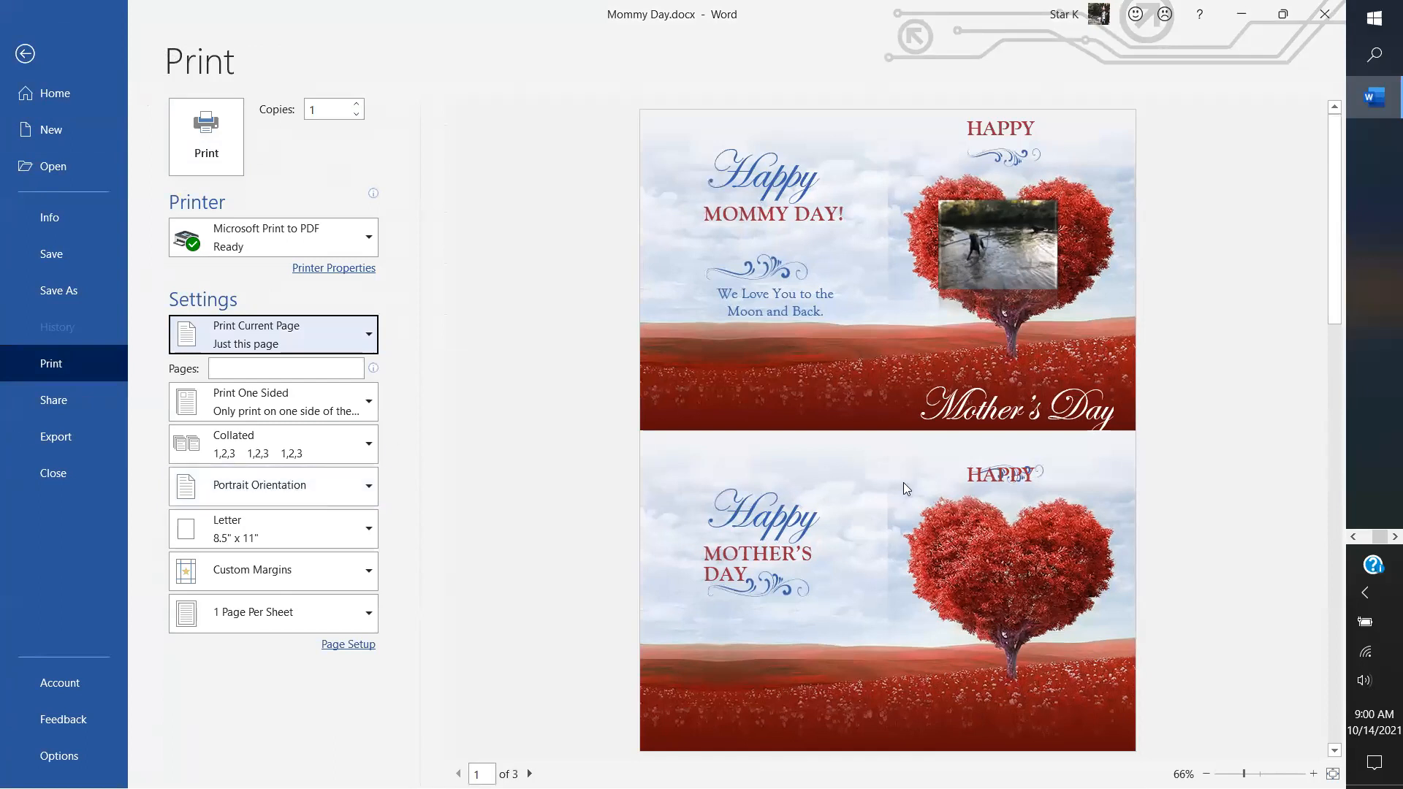
{"action": "left_click", "coordinate": [1273, 609]}
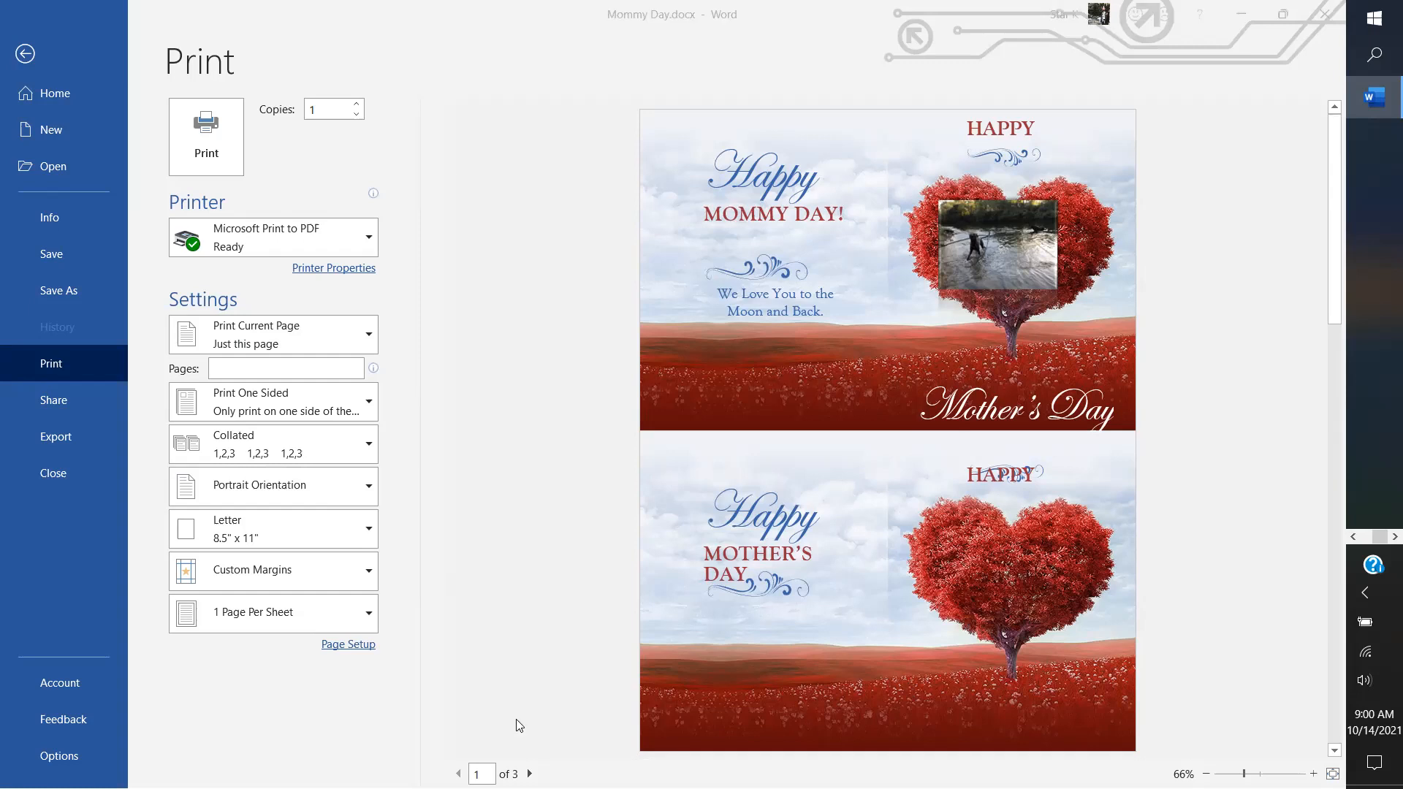
Step: Examine the second and third pages in the print preview, and return to the document
{"action": "left_click", "coordinate": [530, 773]}
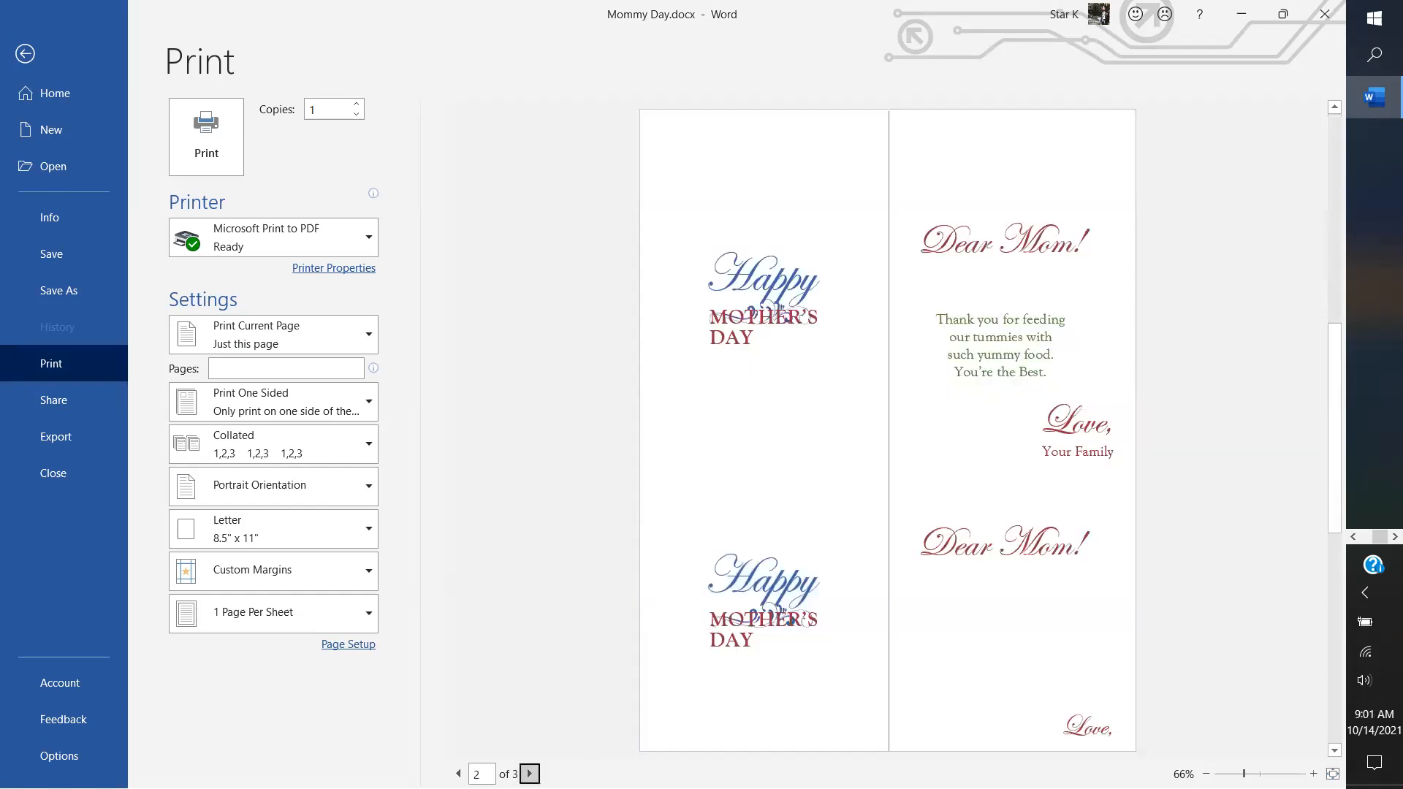
{"action": "left_click", "coordinate": [530, 773]}
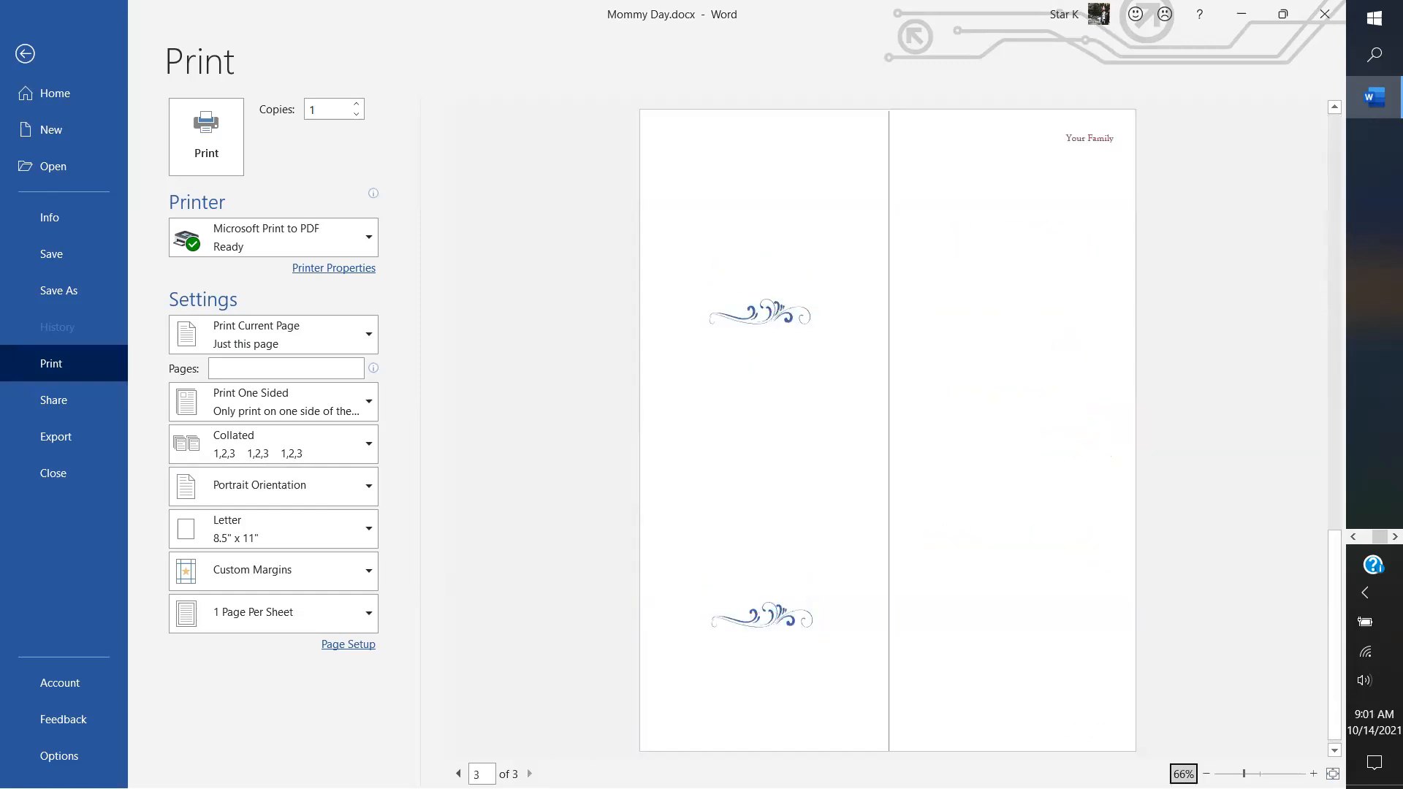
{"action": "left_click", "coordinate": [458, 773]}
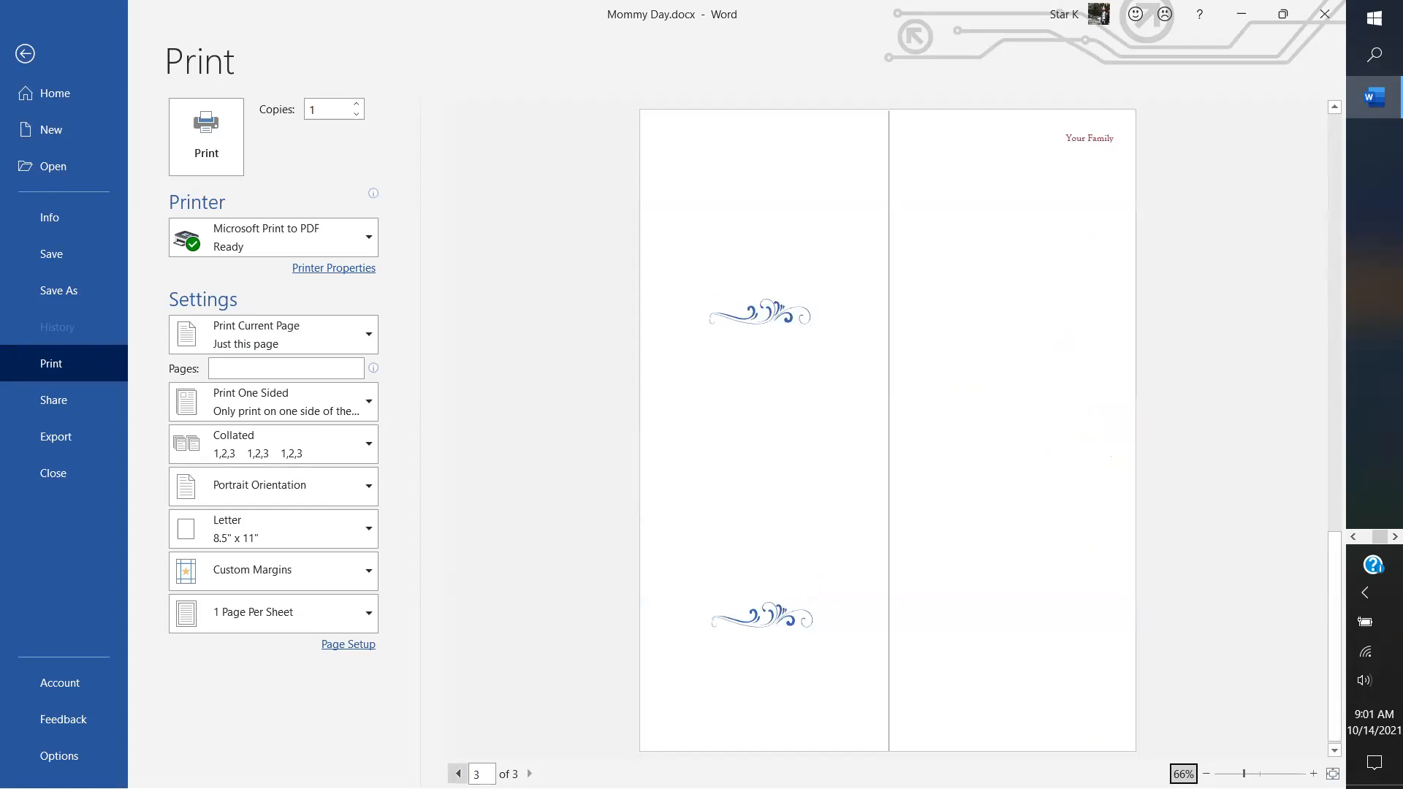
{"action": "left_click", "coordinate": [25, 55]}
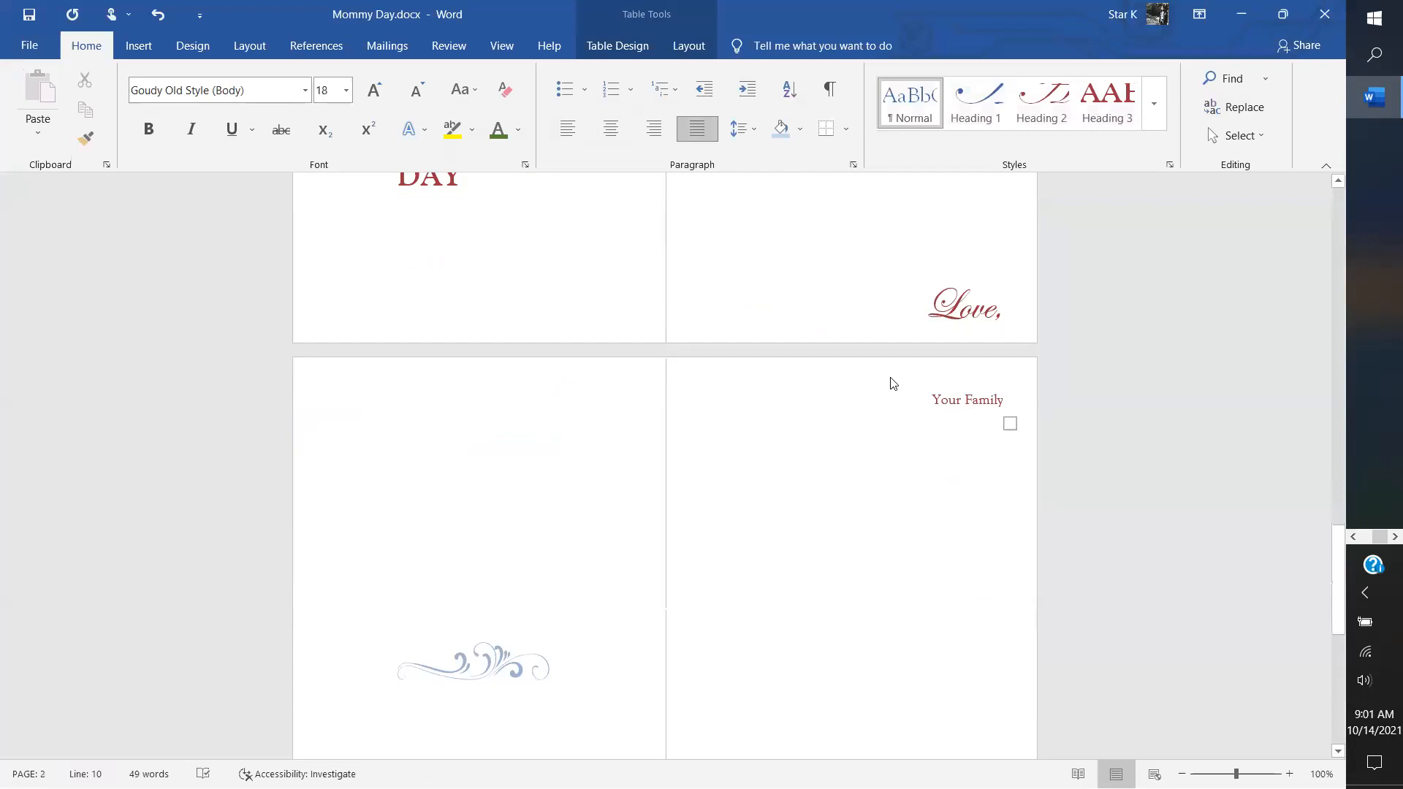
Step: Delete the "Your Family" signature from the third page
{"action": "left_click", "coordinate": [921, 436]}
{"action": "left_click_drag", "start_coordinate": [967, 438], "coordinate": [912, 383]}
{"action": "key", "text": "Delete"}
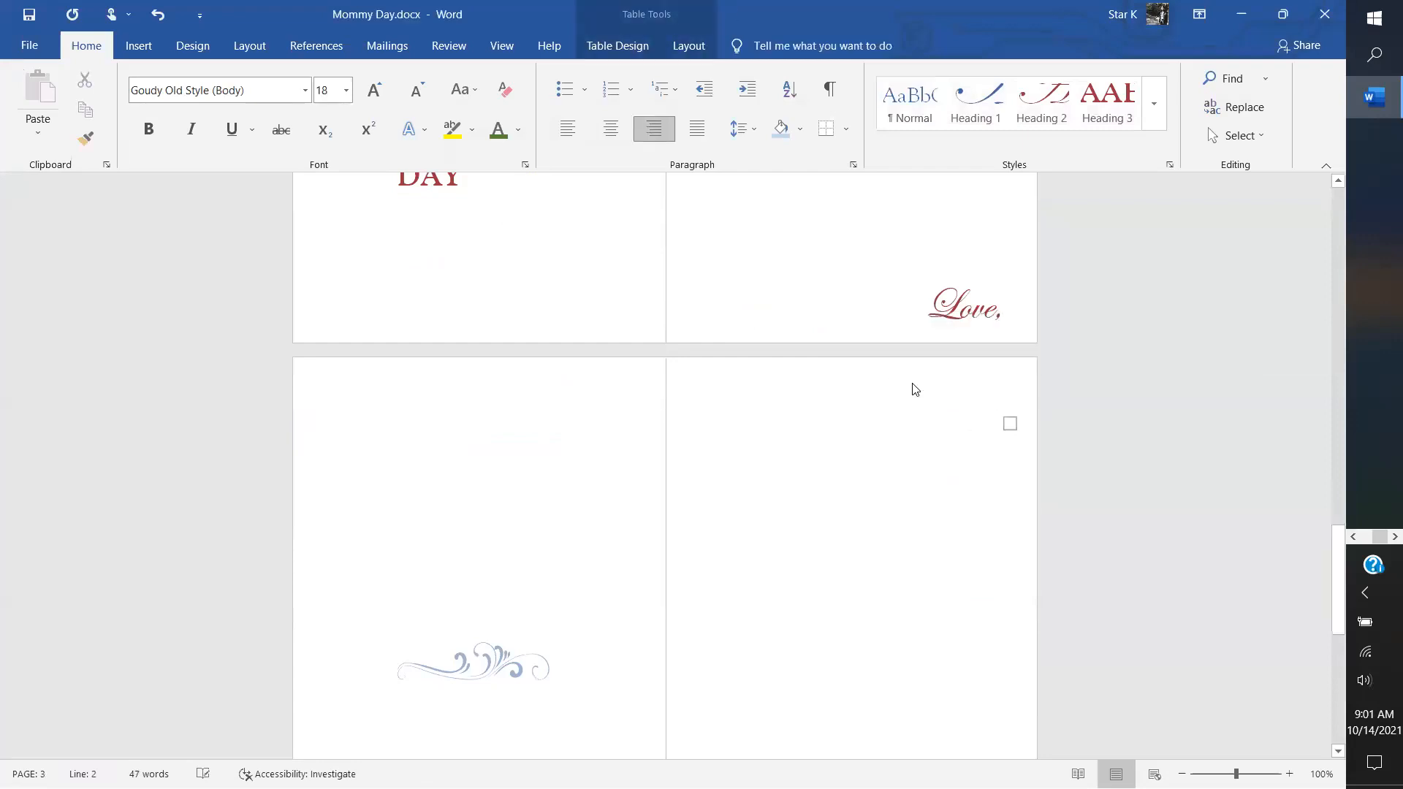
{"action": "left_click", "coordinate": [624, 697]}
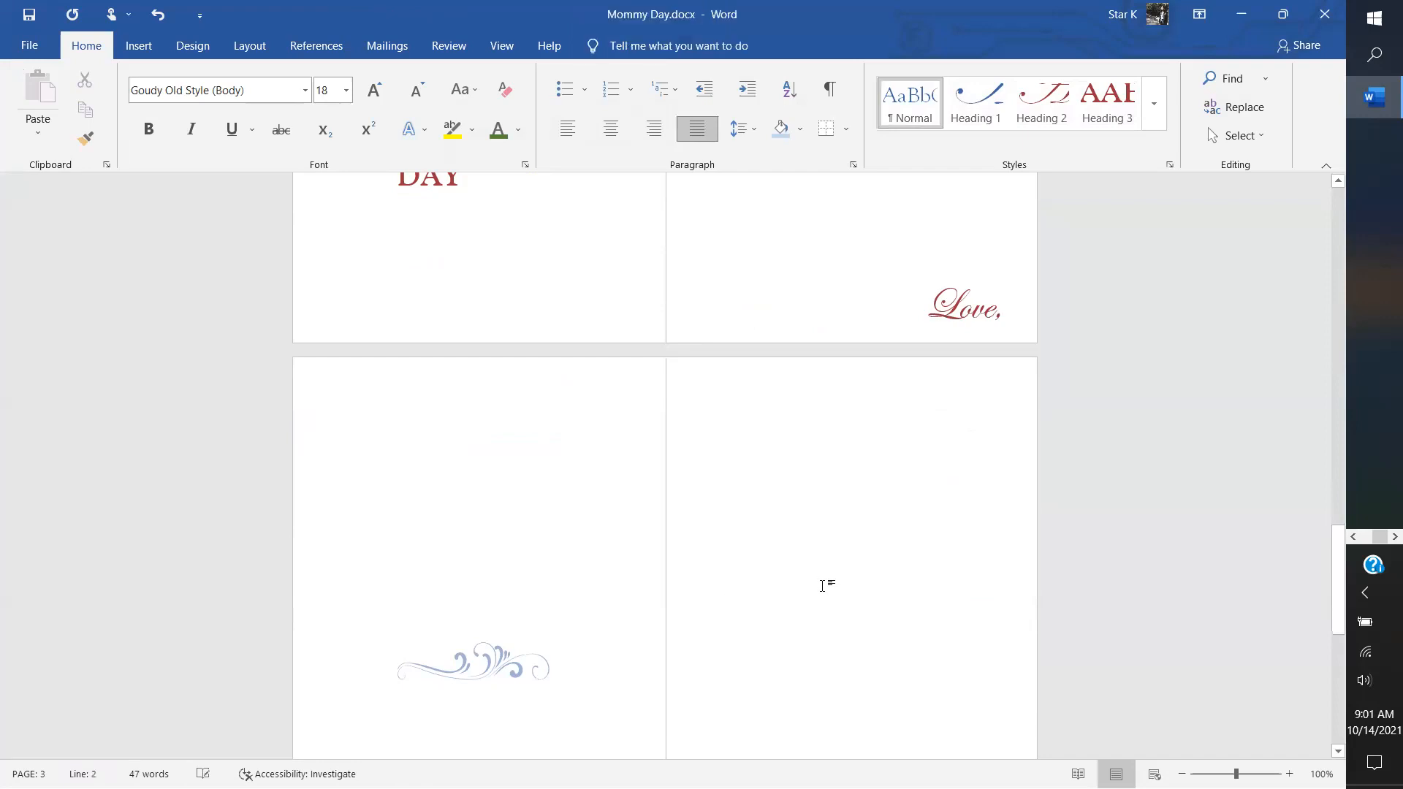
Step: Delete the "Love," closing at the end of the second page
{"action": "scroll", "coordinate": [823, 582], "scroll_direction": "up", "scroll_amount": 3}
{"action": "scroll", "coordinate": [824, 586], "scroll_direction": "up", "scroll_amount": 1}
{"action": "left_click", "coordinate": [907, 447]}
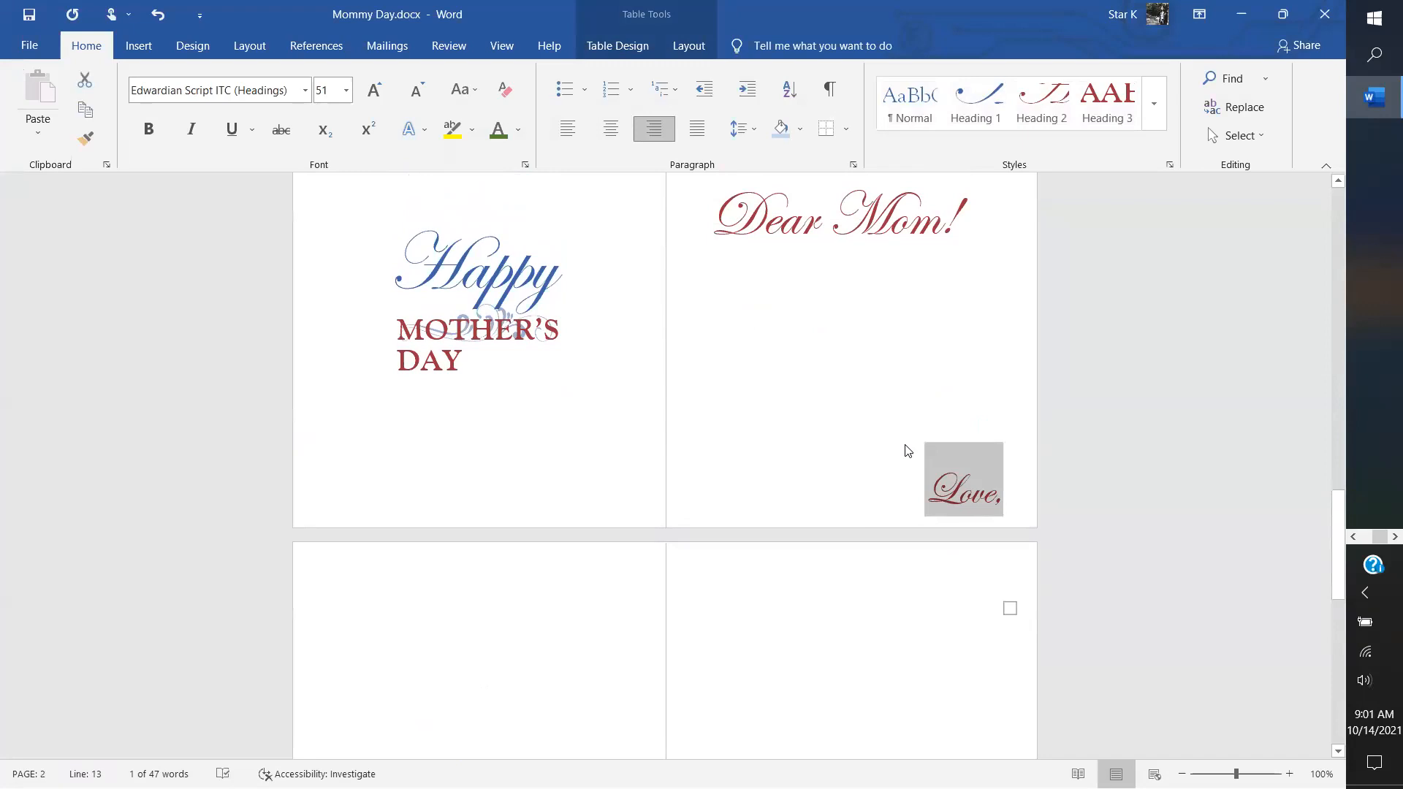
{"action": "left_click", "coordinate": [903, 314]}
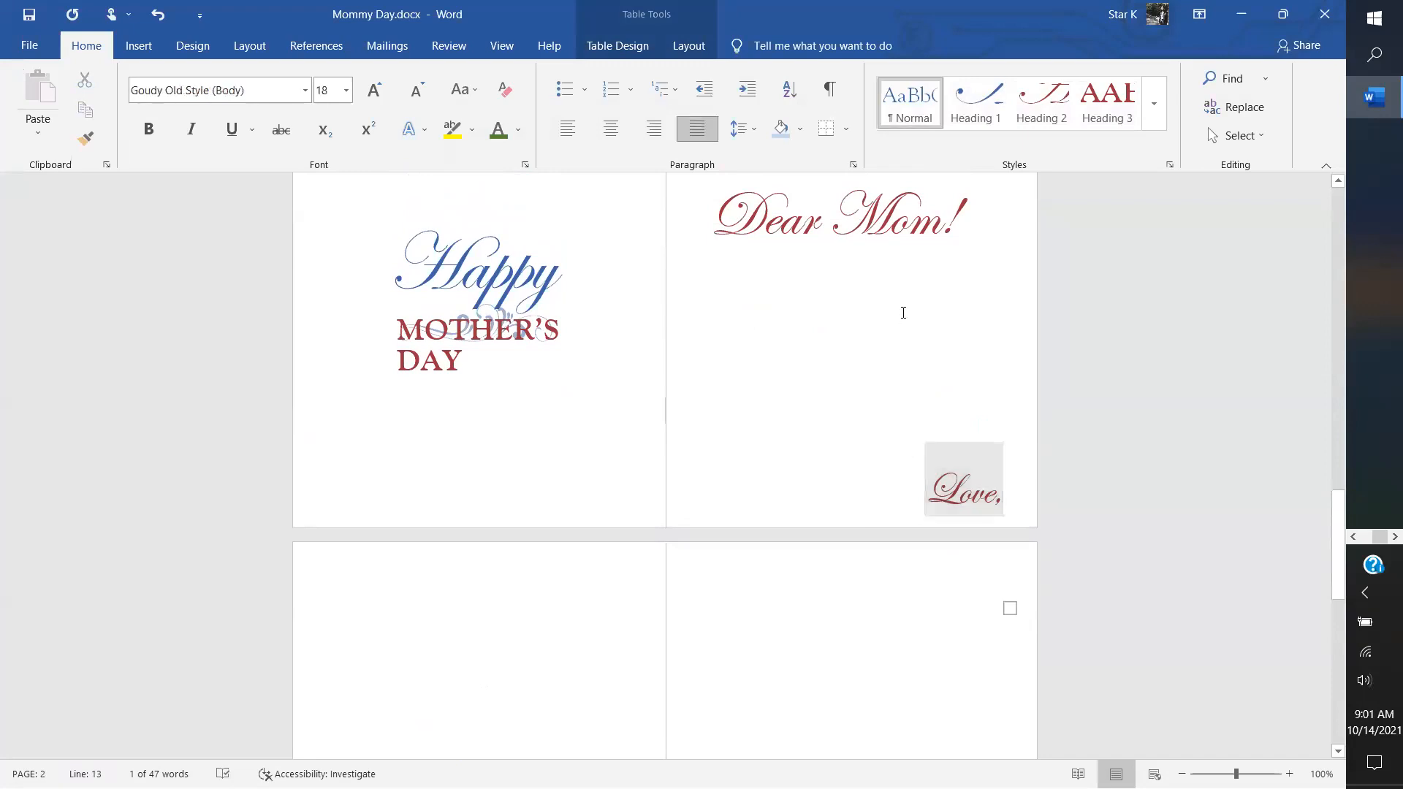
{"action": "left_click_drag", "start_coordinate": [912, 483], "coordinate": [1030, 497]}
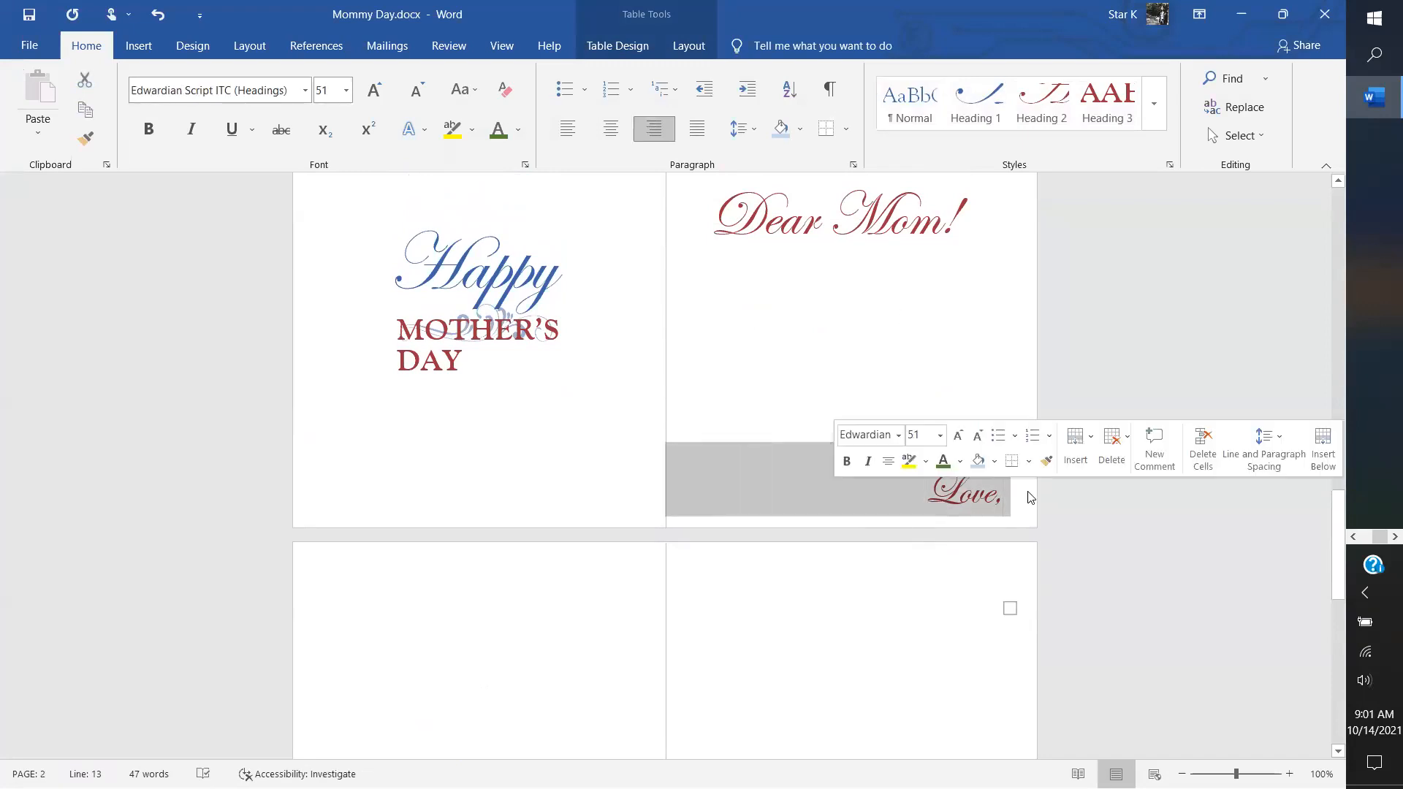
{"action": "key", "text": "Delete"}
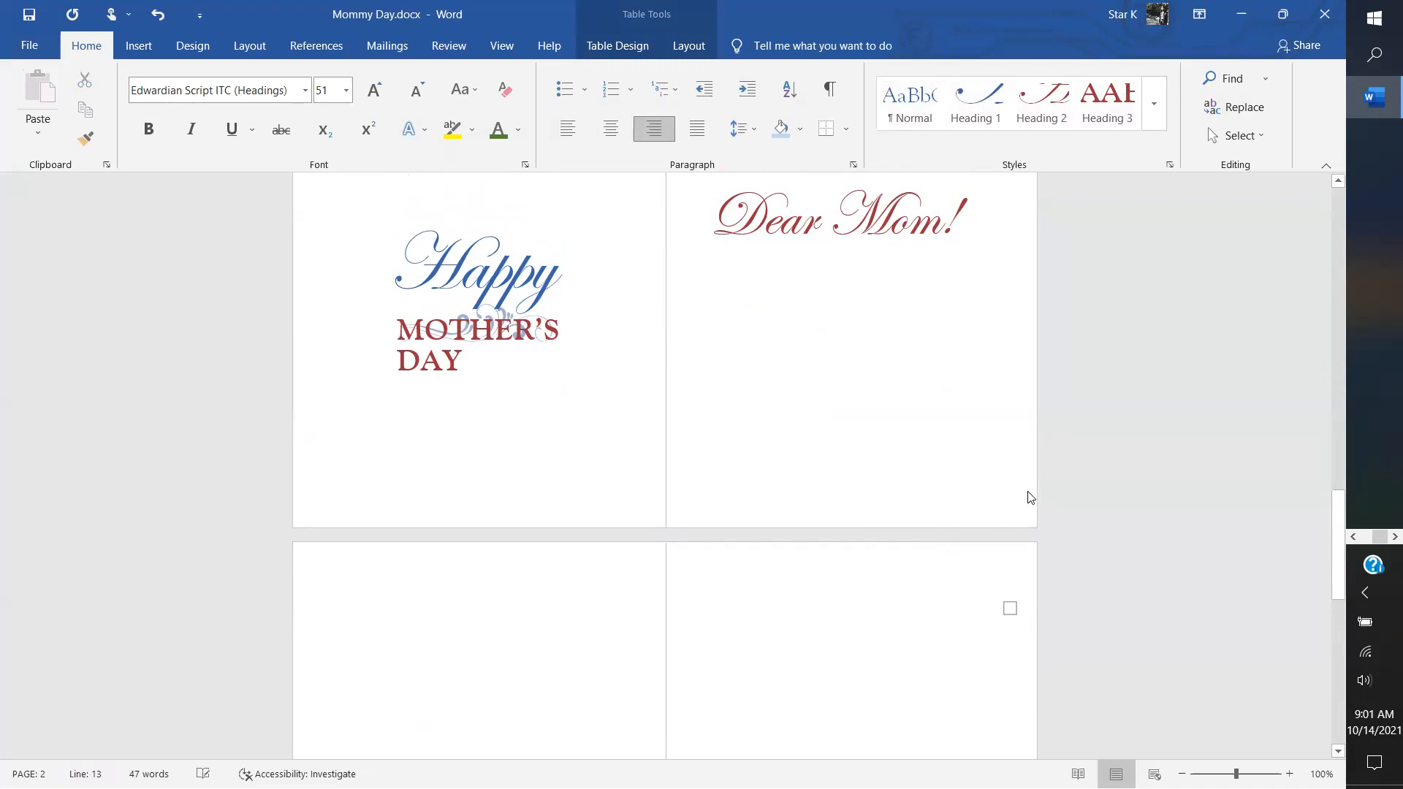
{"action": "left_click", "coordinate": [818, 324]}
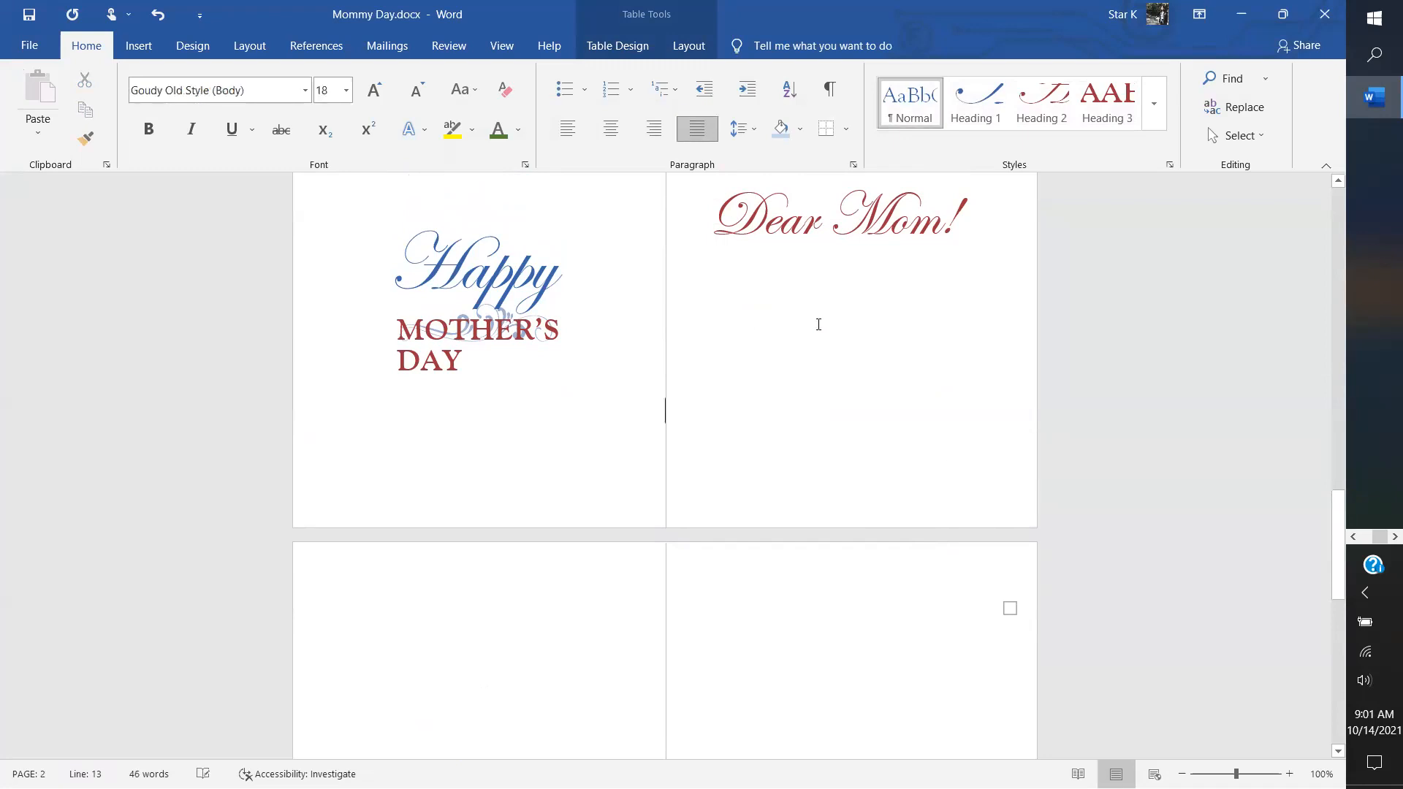
Step: Delete the duplicate "Dear Mom!" greeting and the "Happy Mother's Day" text from the lower half of the second page
{"action": "scroll", "coordinate": [793, 298], "scroll_direction": "up", "scroll_amount": 5}
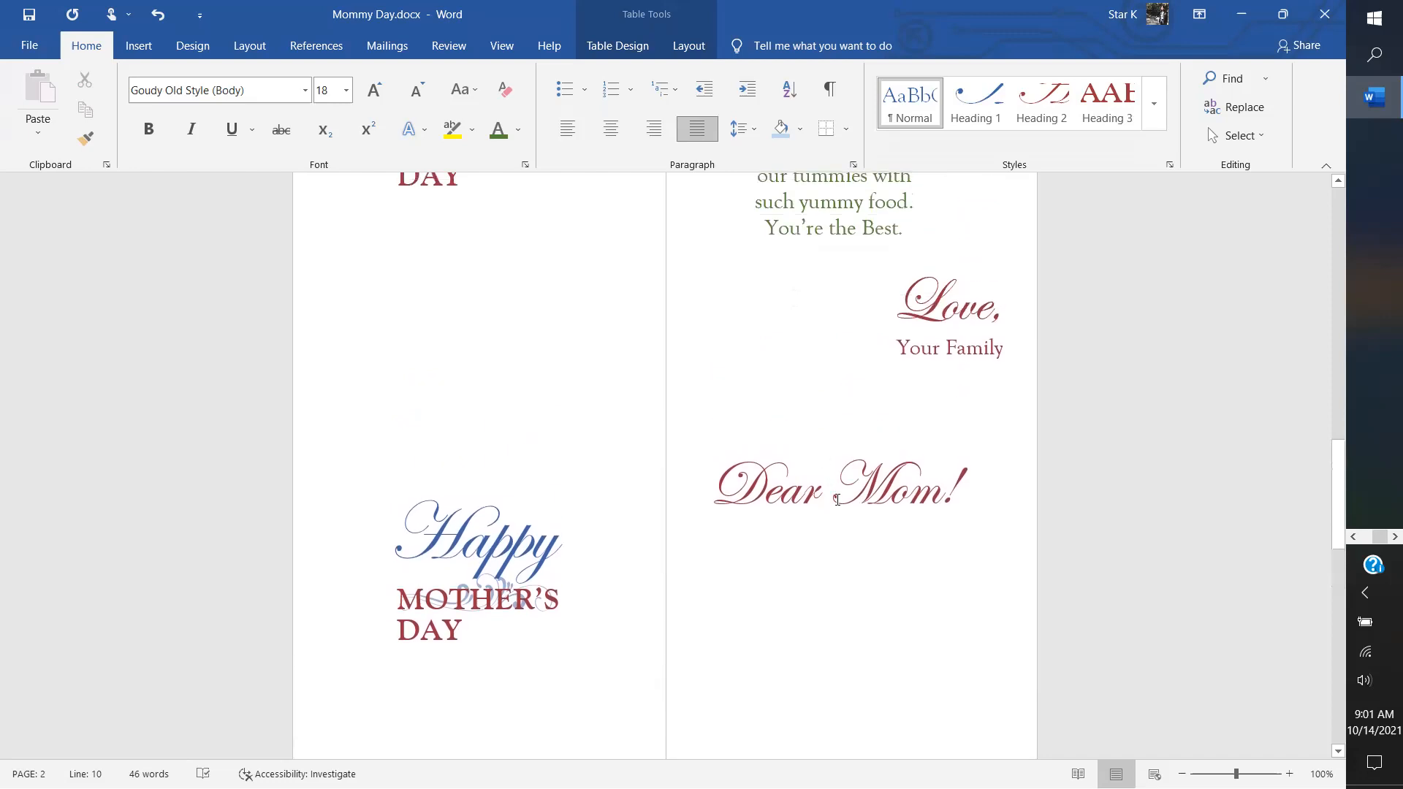
{"action": "left_click_drag", "start_coordinate": [1001, 551], "coordinate": [791, 493]}
{"action": "key", "text": "Delete"}
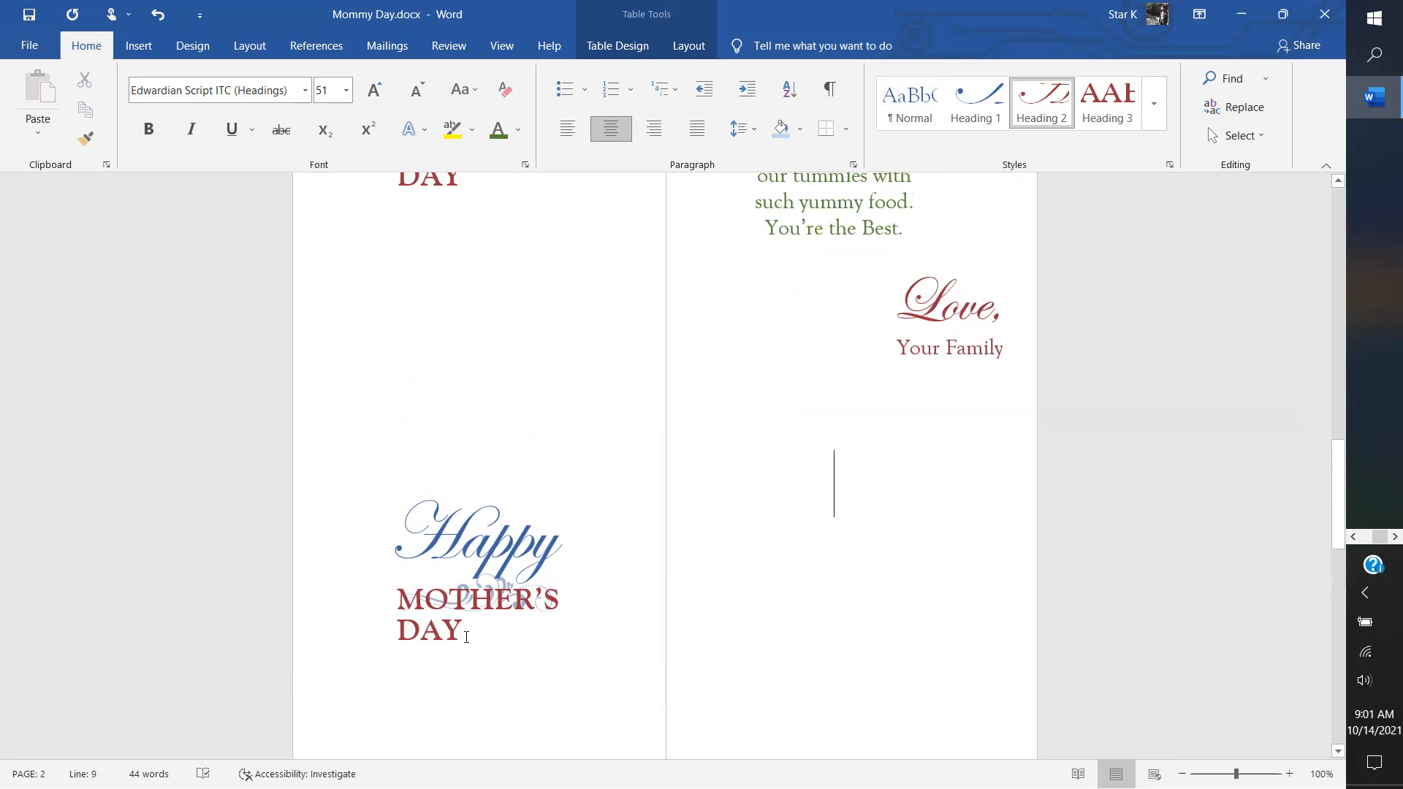
{"action": "left_click_drag", "start_coordinate": [460, 676], "coordinate": [388, 459]}
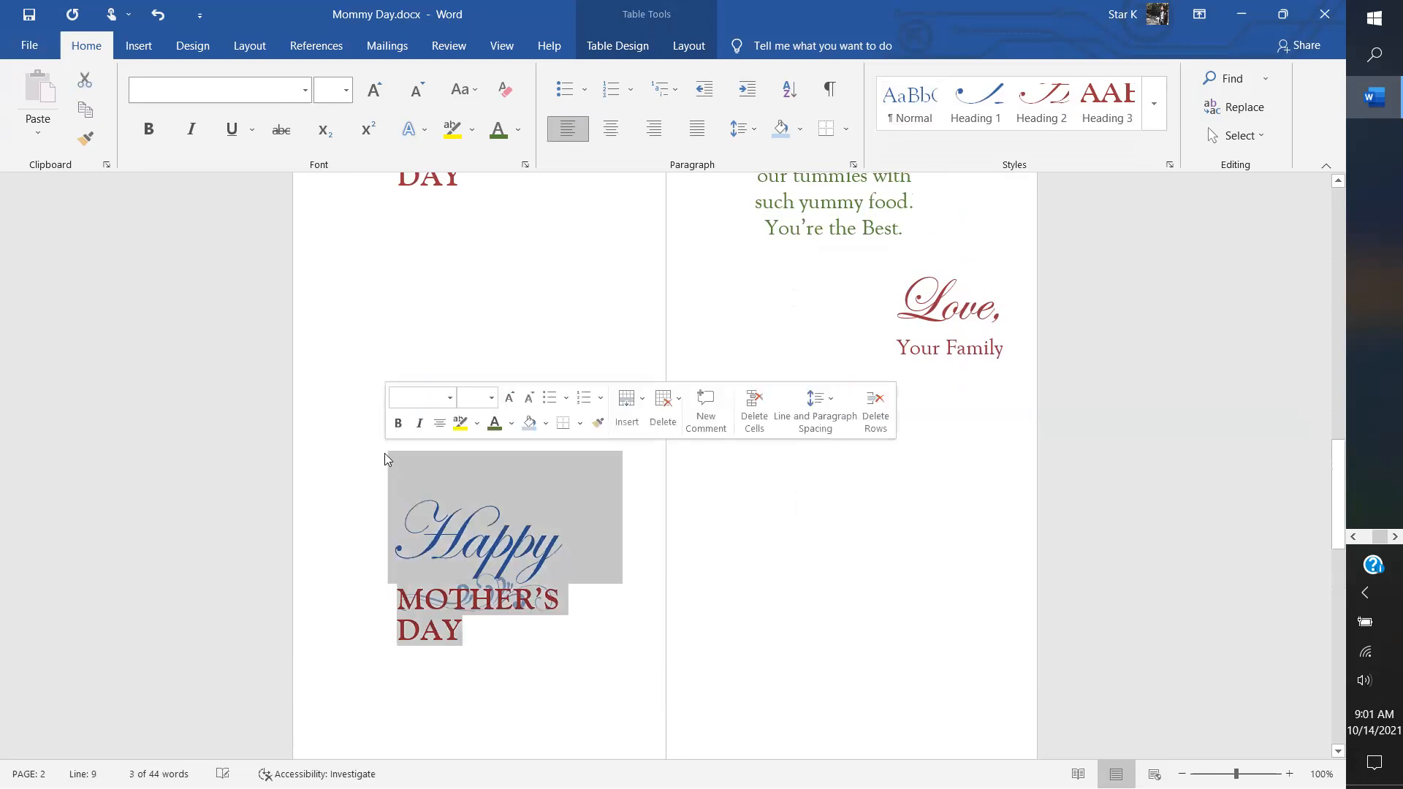
{"action": "key", "text": "Delete"}
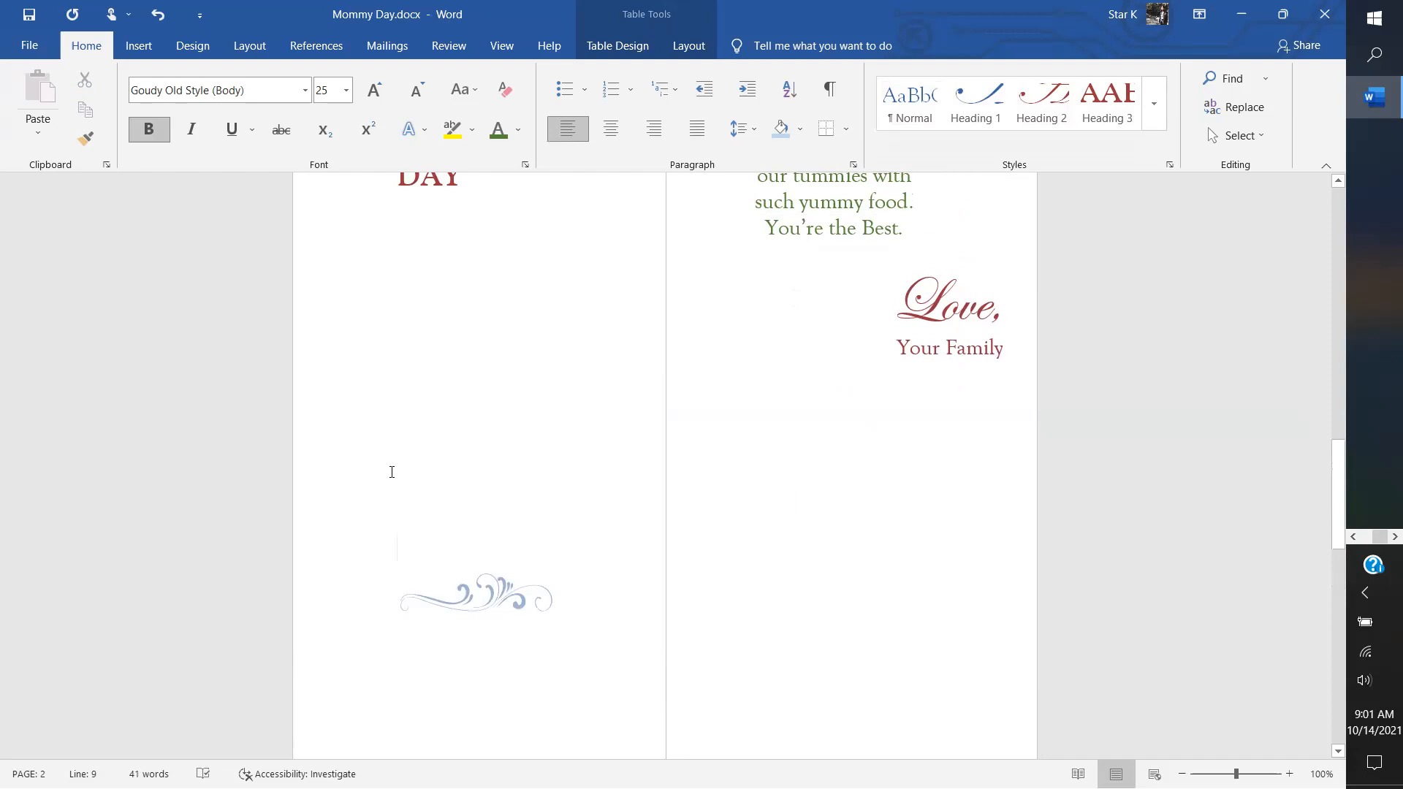
{"action": "scroll", "coordinate": [392, 471], "scroll_direction": "down", "scroll_amount": 4}
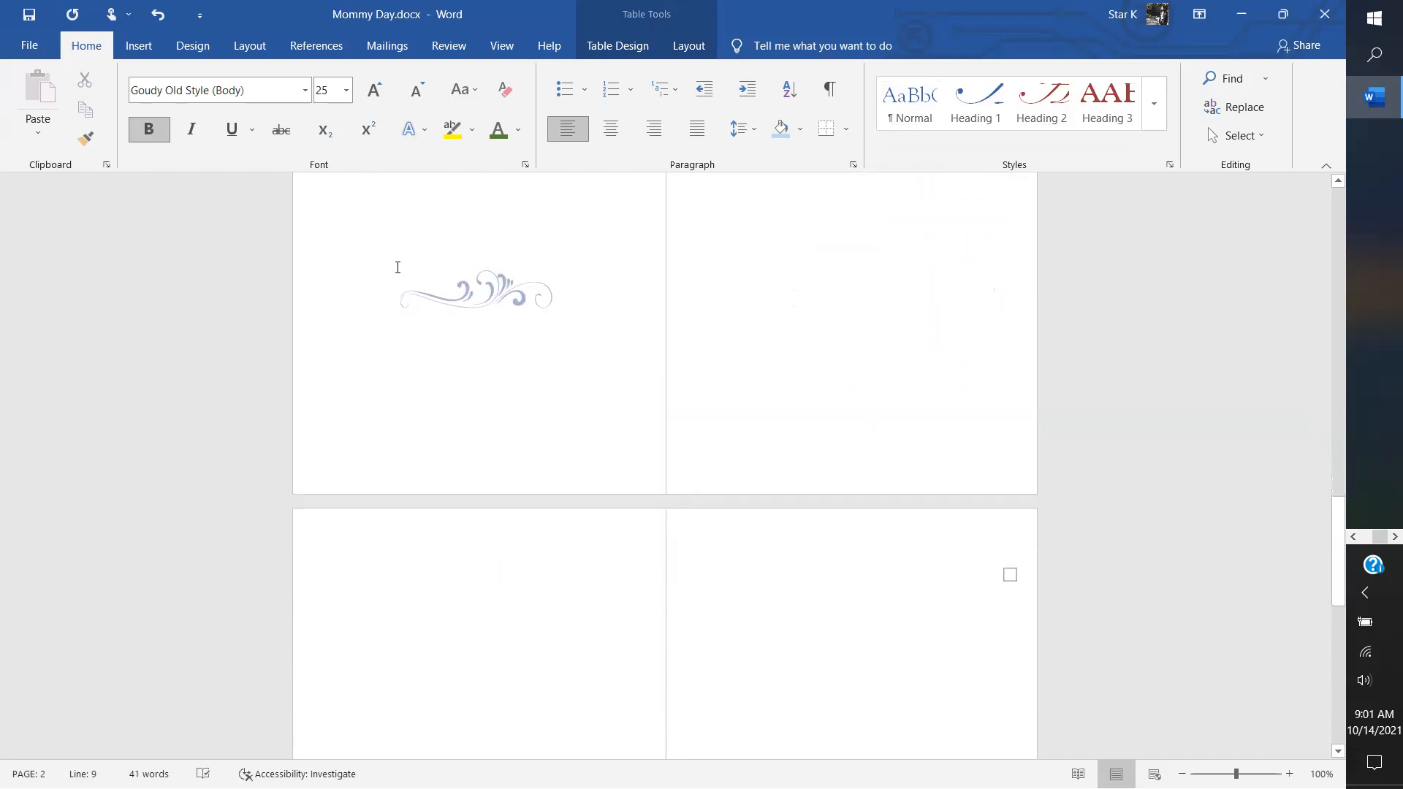
{"action": "right_click", "coordinate": [494, 280]}
{"action": "key", "text": "Escape"}
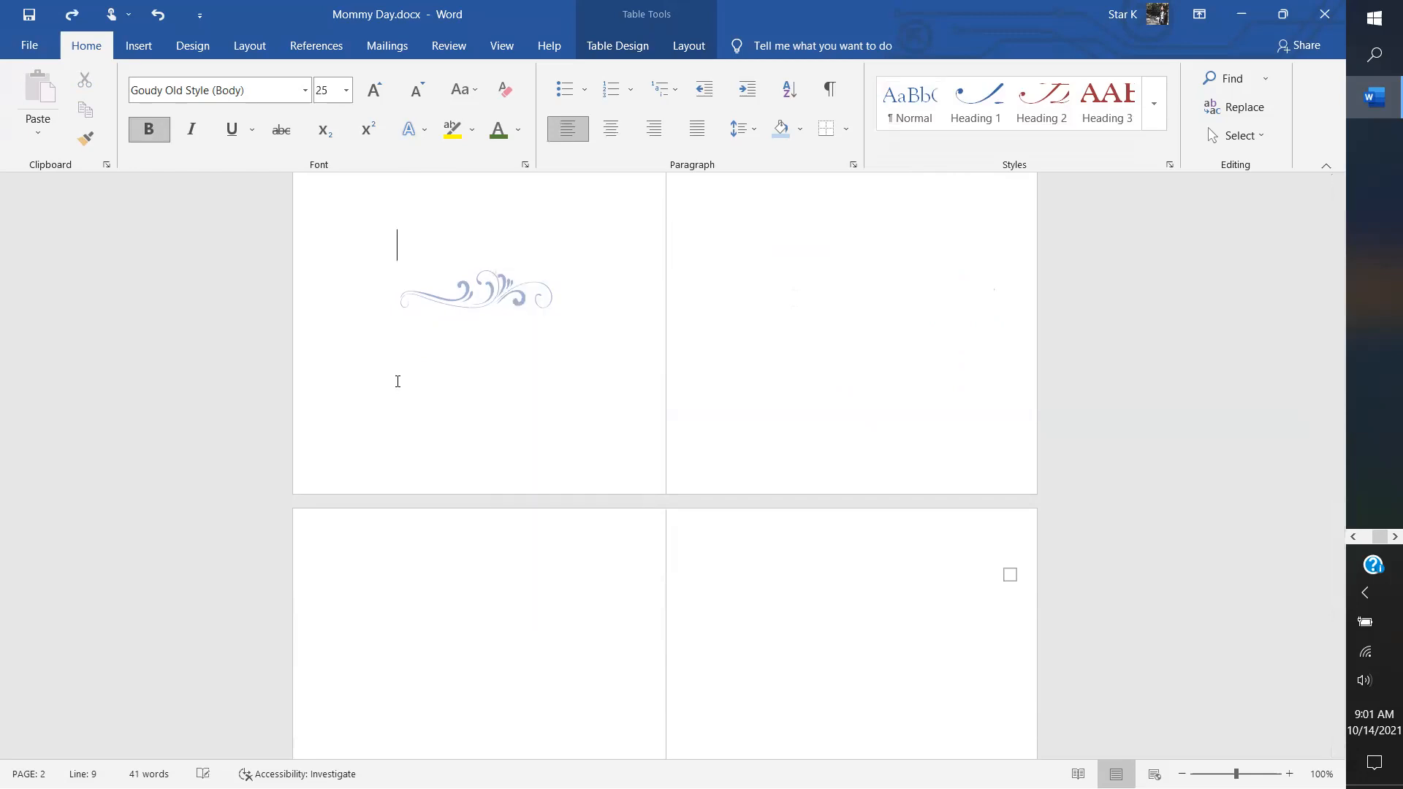
{"action": "left_click", "coordinate": [1015, 576]}
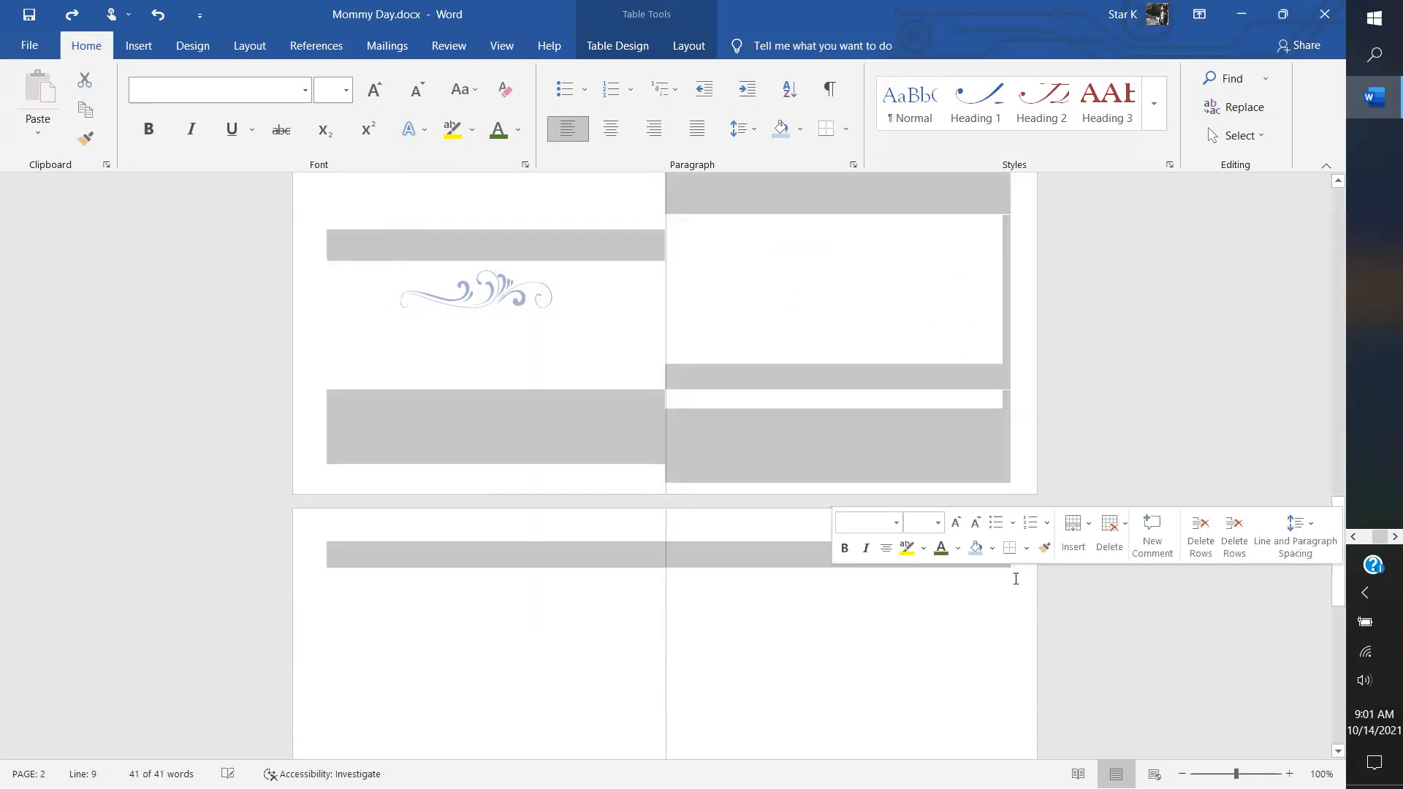
Step: Review all three pages of the card for leftover duplicate content, and clear the table selection
{"action": "scroll", "coordinate": [1016, 581], "scroll_direction": "up", "scroll_amount": 4}
{"action": "scroll", "coordinate": [1018, 584], "scroll_direction": "up", "scroll_amount": 10}
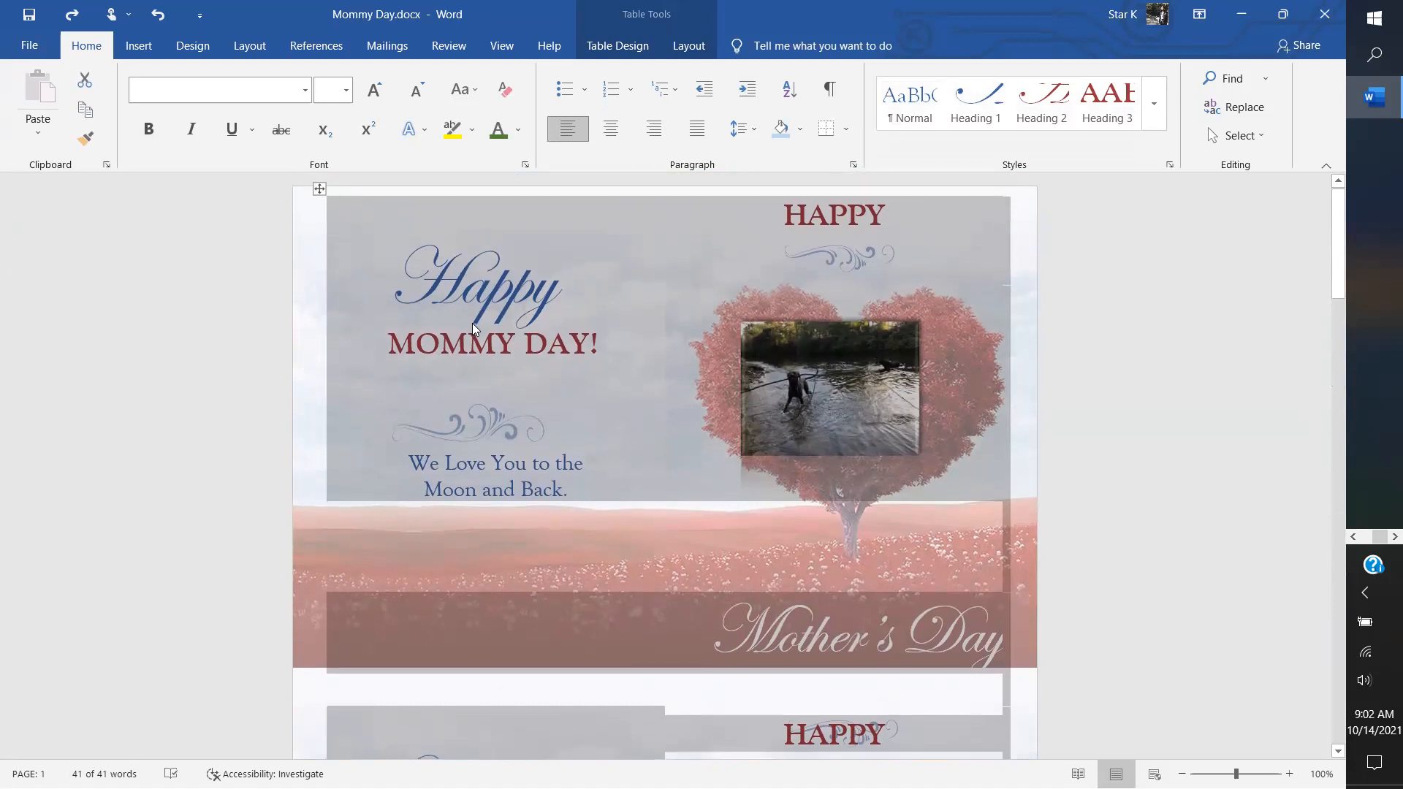
{"action": "scroll", "coordinate": [472, 322], "scroll_direction": "down", "scroll_amount": 1}
{"action": "scroll", "coordinate": [472, 323], "scroll_direction": "down", "scroll_amount": 18}
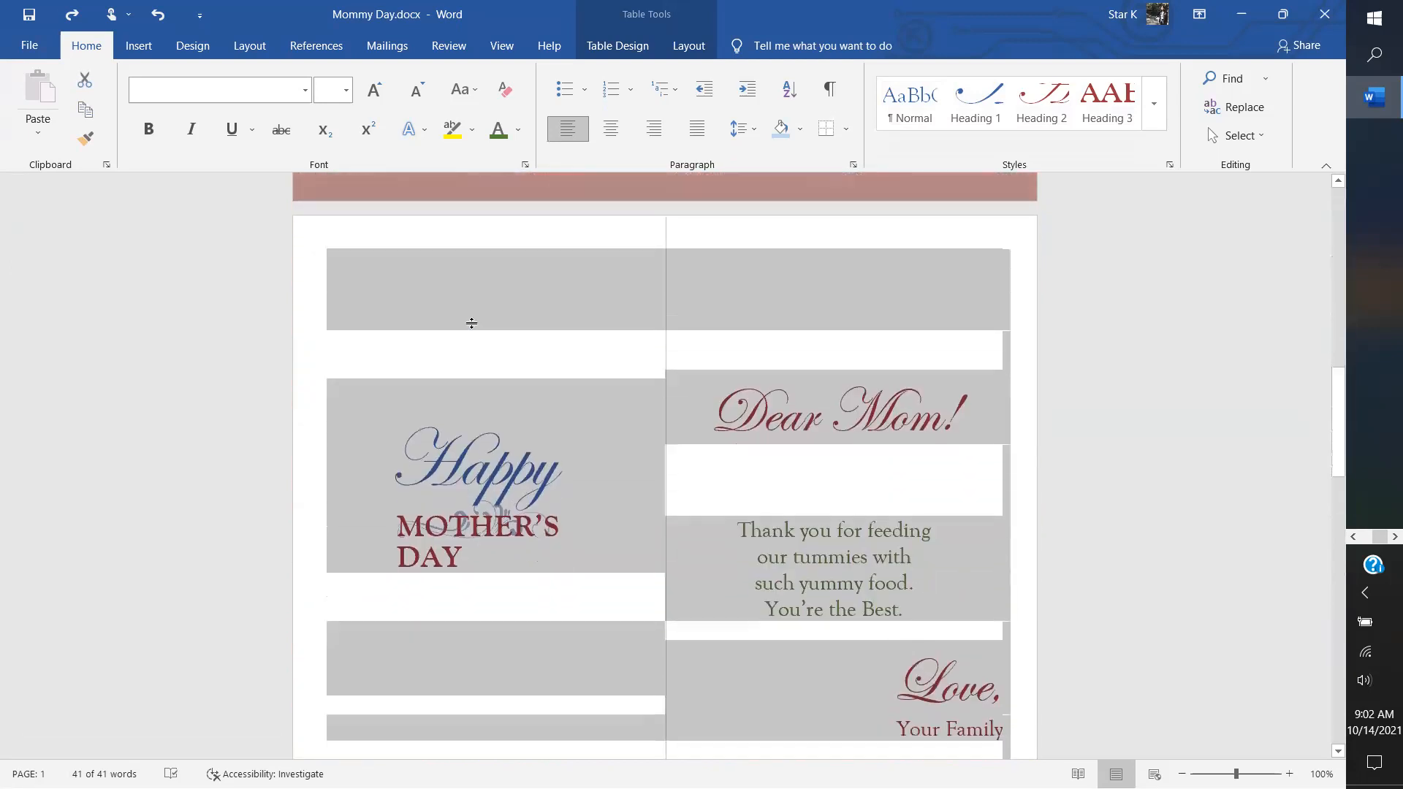
{"action": "scroll", "coordinate": [472, 323], "scroll_direction": "down", "scroll_amount": 20}
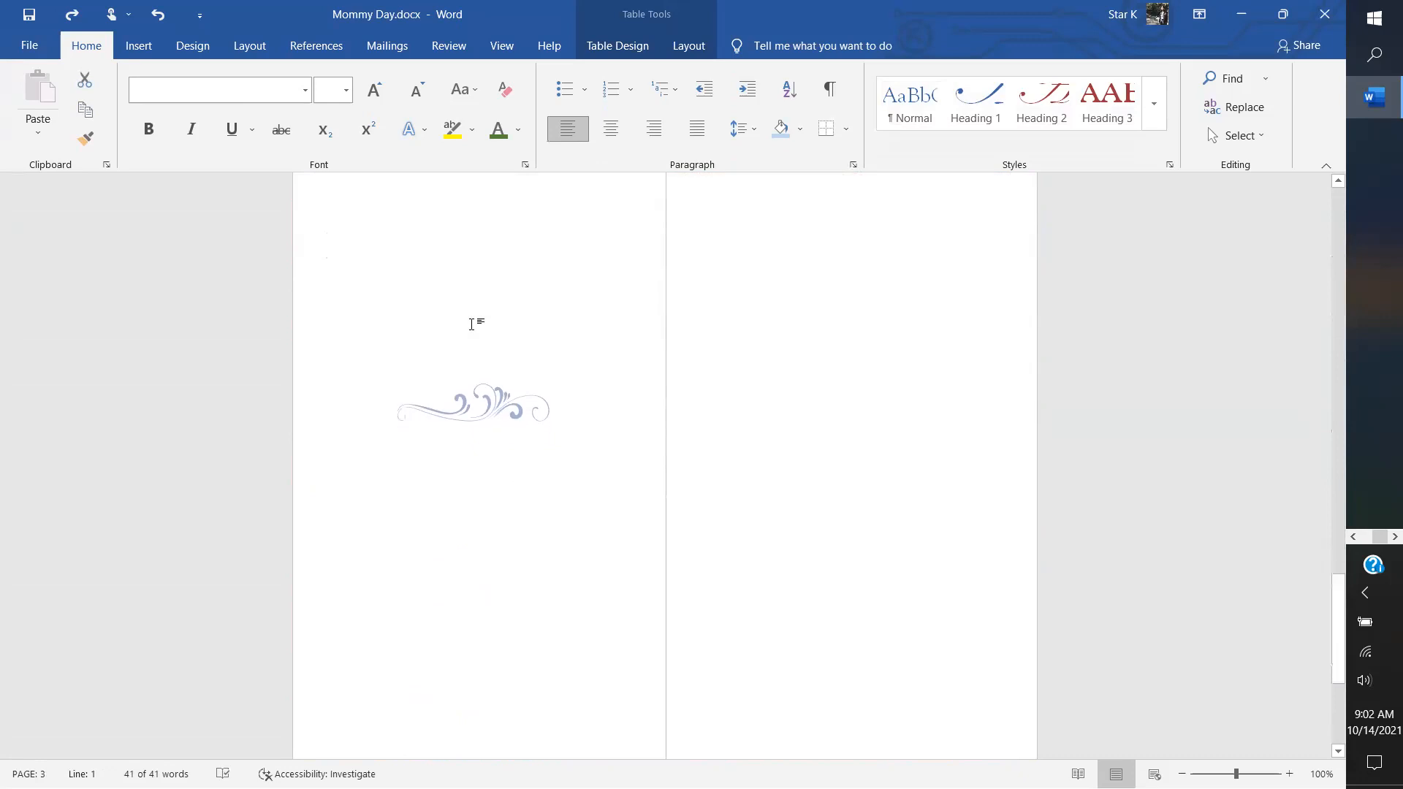
{"action": "scroll", "coordinate": [472, 323], "scroll_direction": "down", "scroll_amount": 5}
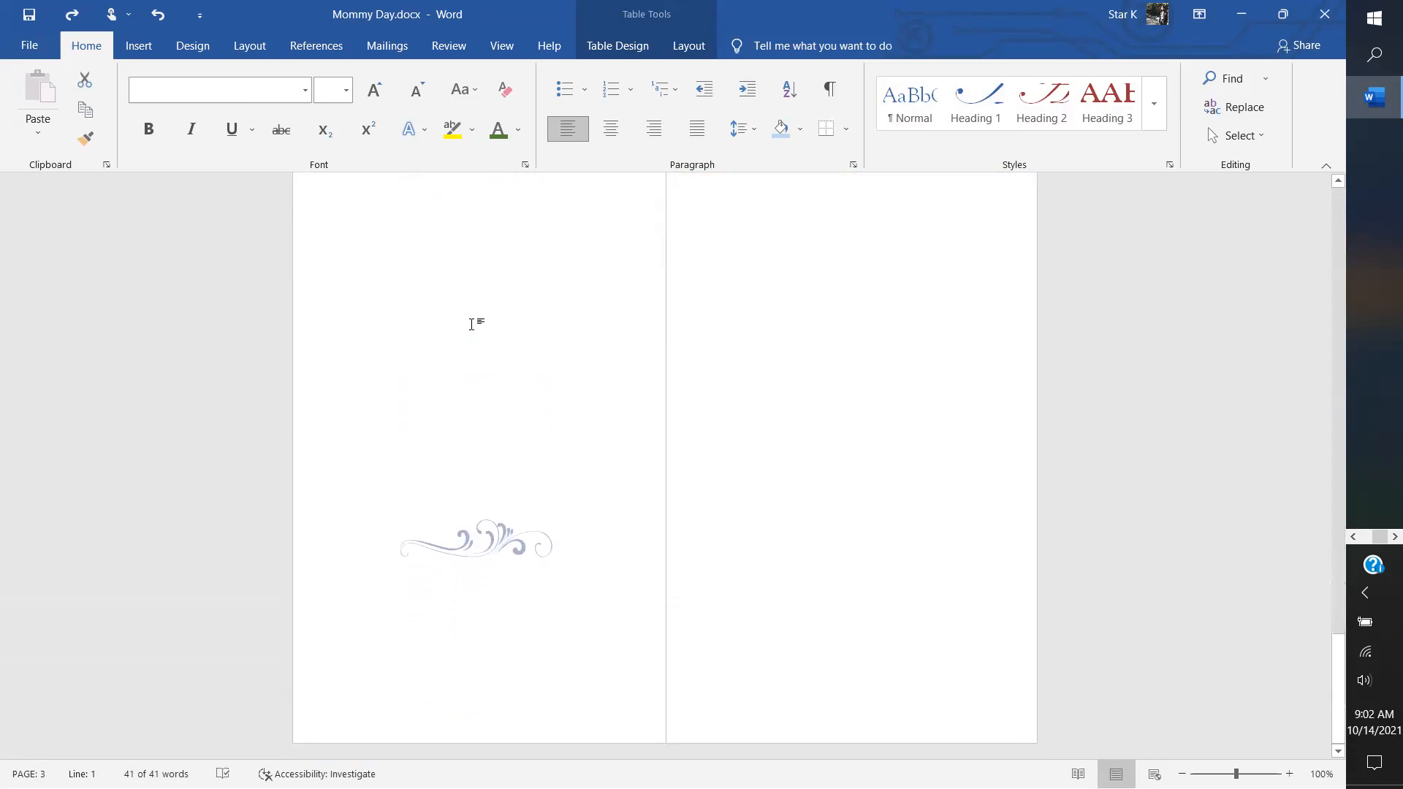
{"action": "scroll", "coordinate": [472, 324], "scroll_direction": "down", "scroll_amount": 5}
{"action": "scroll", "coordinate": [472, 323], "scroll_direction": "up", "scroll_amount": 5}
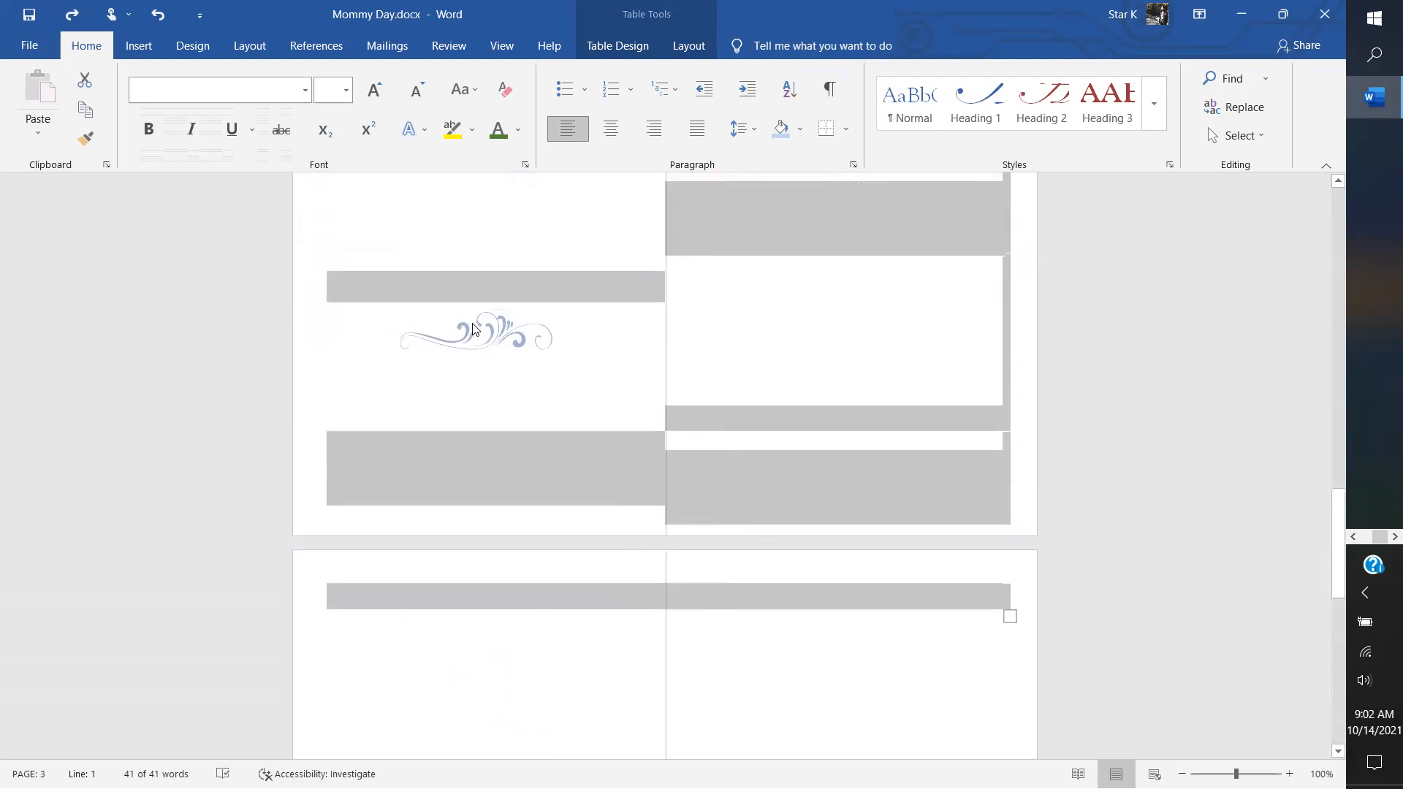
{"action": "scroll", "coordinate": [473, 330], "scroll_direction": "up", "scroll_amount": 1}
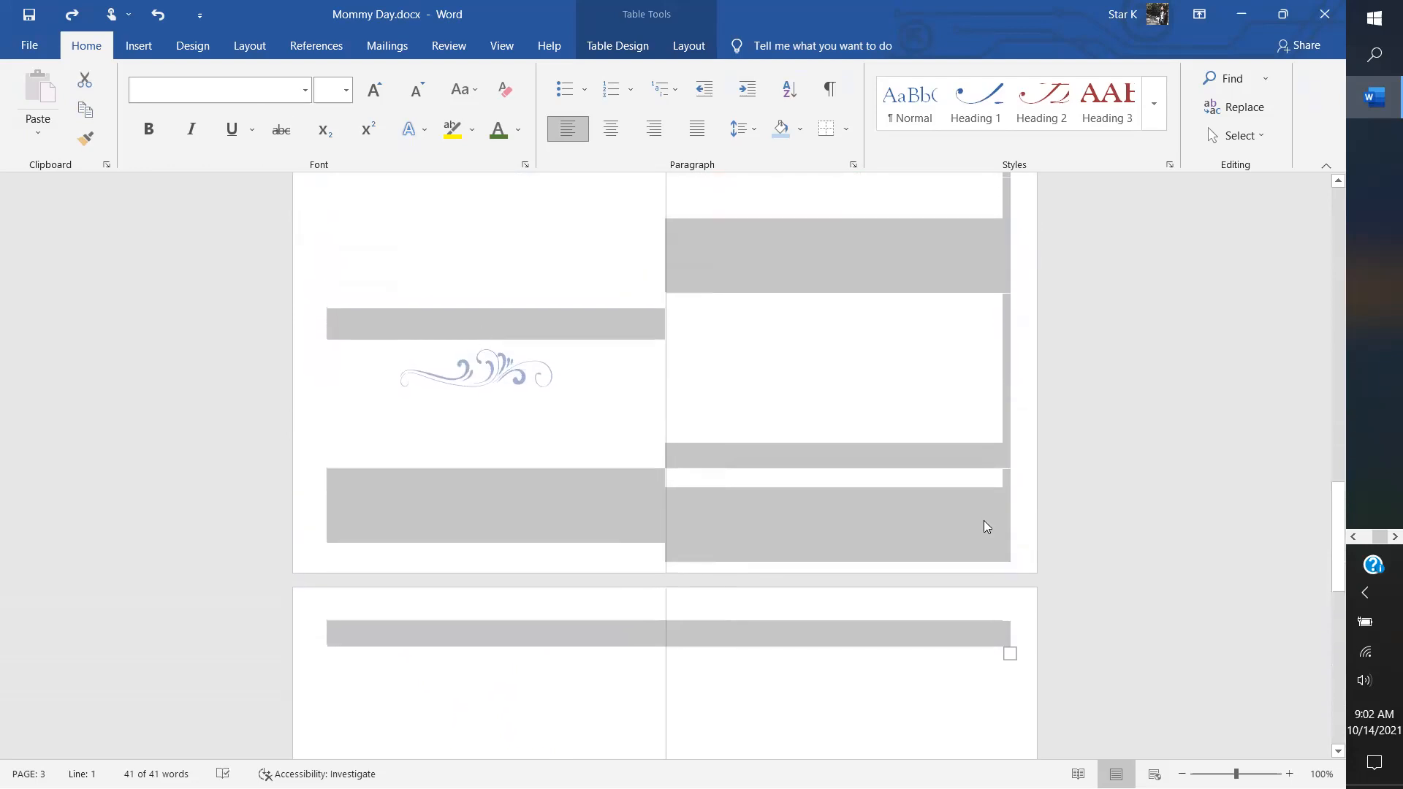
{"action": "scroll", "coordinate": [1128, 546], "scroll_direction": "up", "scroll_amount": 15}
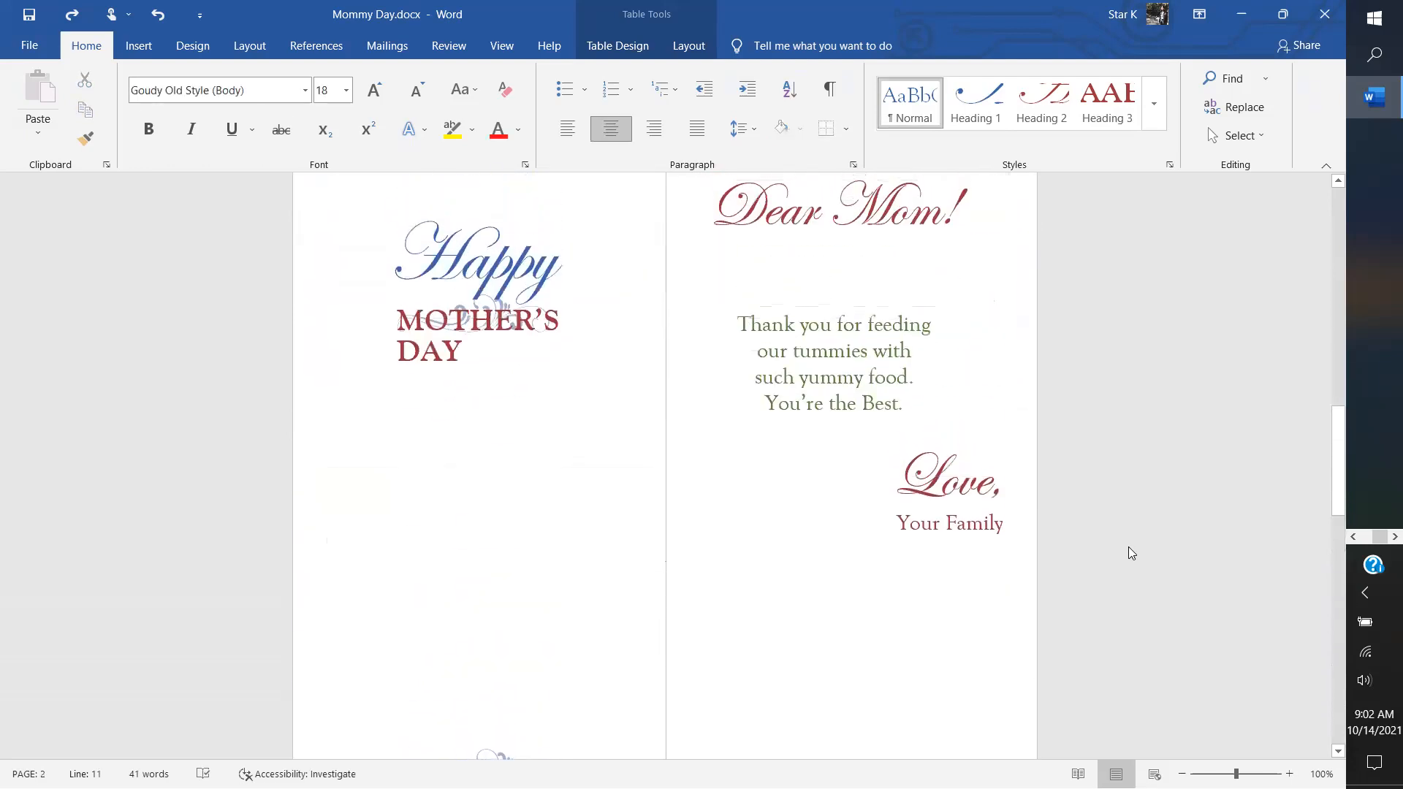
{"action": "scroll", "coordinate": [1129, 553], "scroll_direction": "down", "scroll_amount": 5}
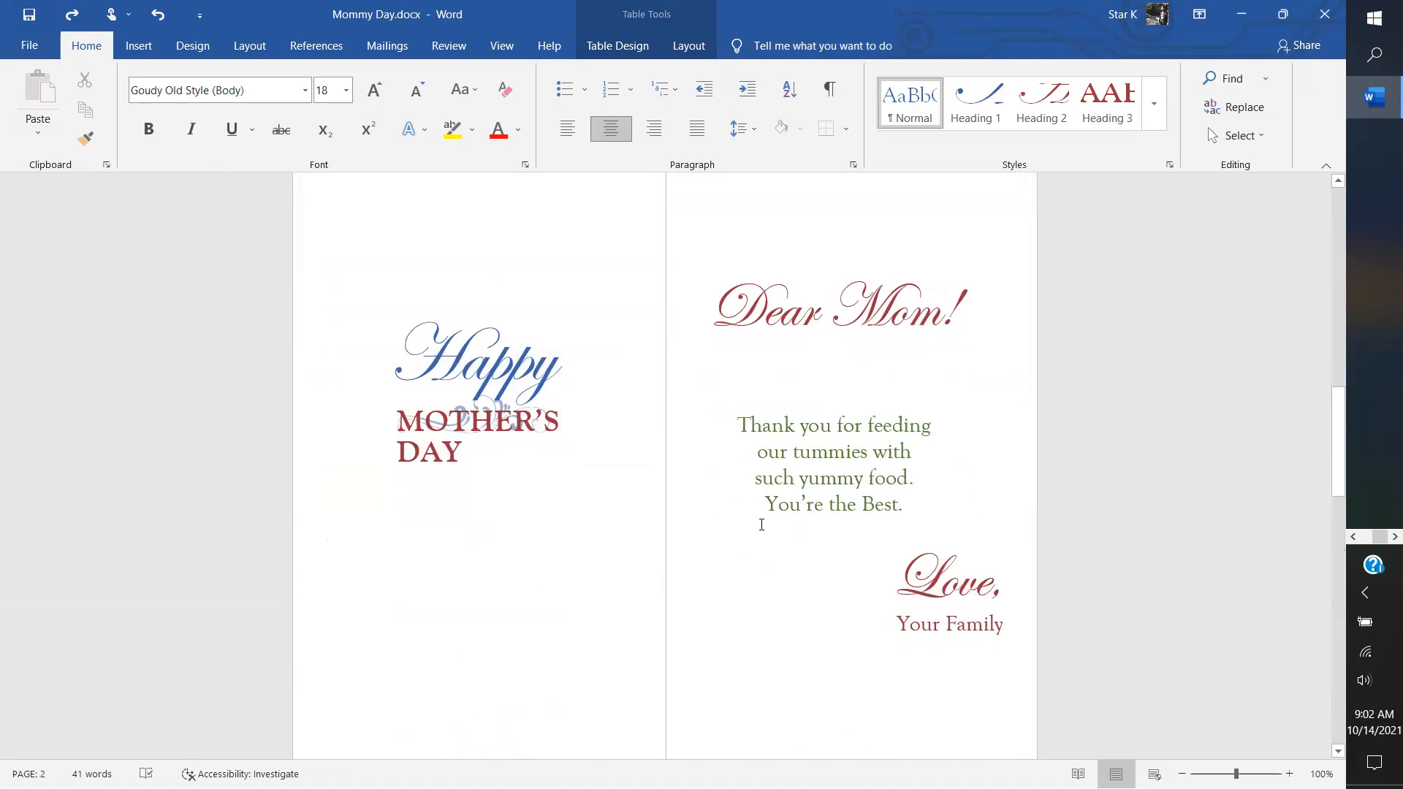
{"action": "scroll", "coordinate": [761, 524], "scroll_direction": "up", "scroll_amount": 3}
{"action": "scroll", "coordinate": [786, 516], "scroll_direction": "up", "scroll_amount": 10}
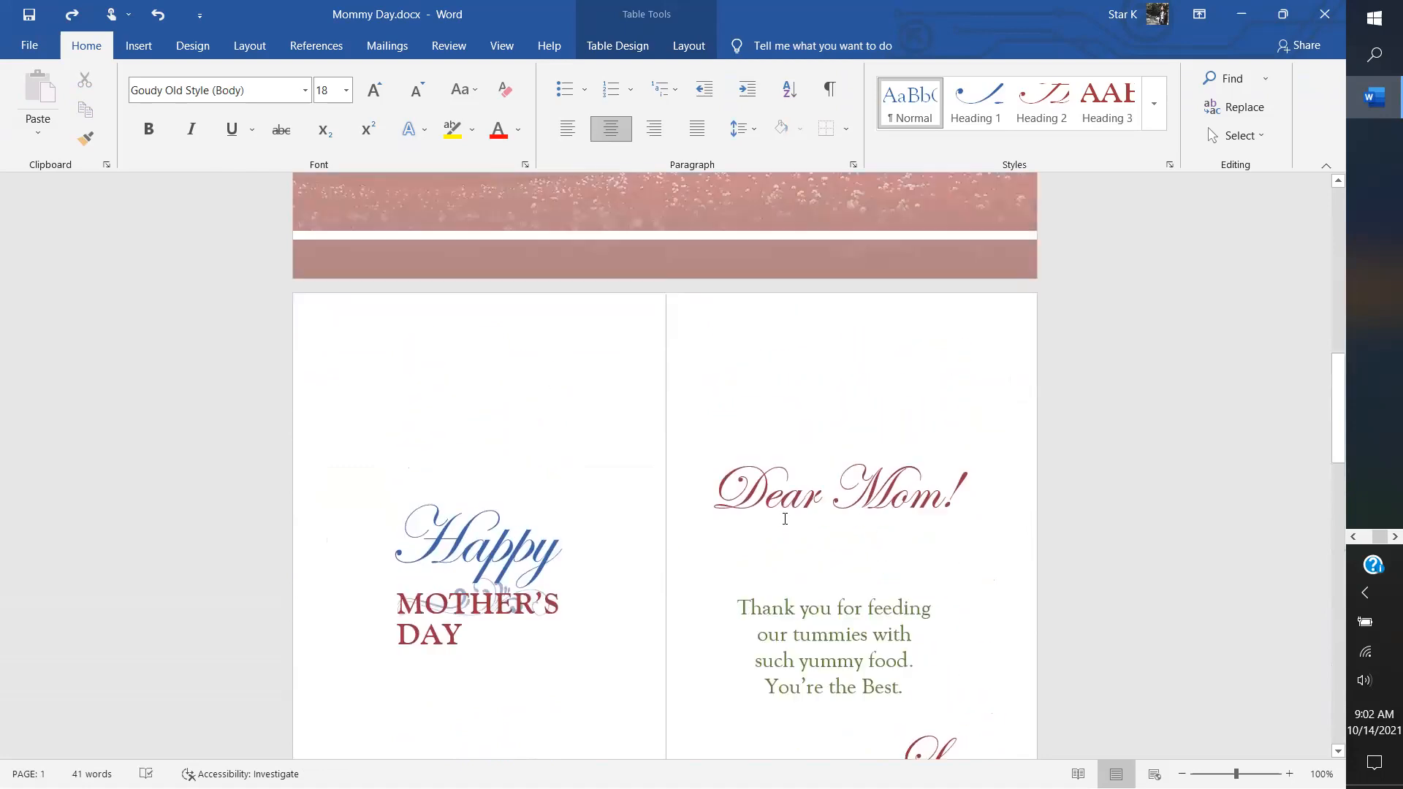
{"action": "scroll", "coordinate": [784, 520], "scroll_direction": "up", "scroll_amount": 5}
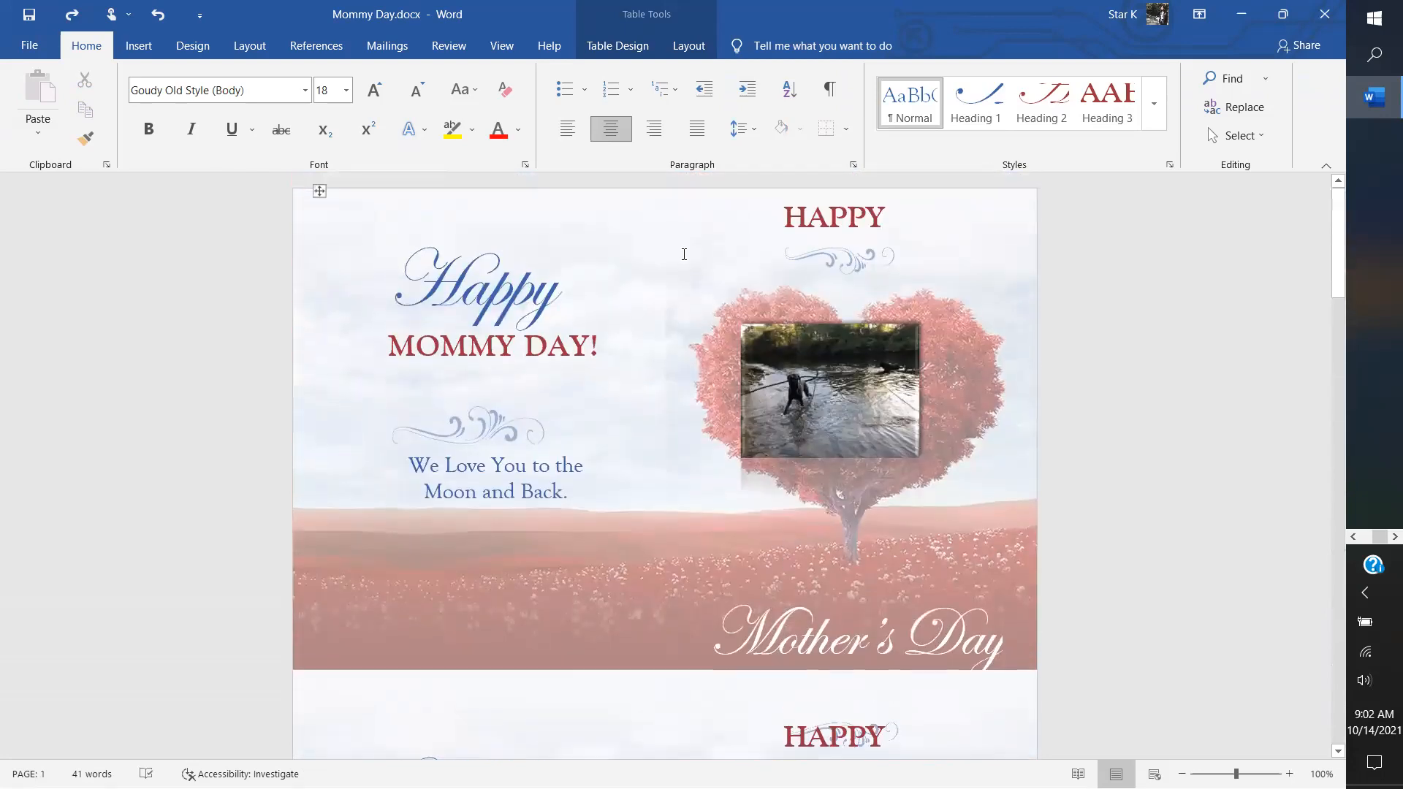
Step: Delete the "Happy" and "Mother's Day" text beside the heart tree in the lower card on the first page
{"action": "scroll", "coordinate": [825, 445], "scroll_direction": "down", "scroll_amount": 8}
{"action": "scroll", "coordinate": [827, 447], "scroll_direction": "down", "scroll_amount": 5}
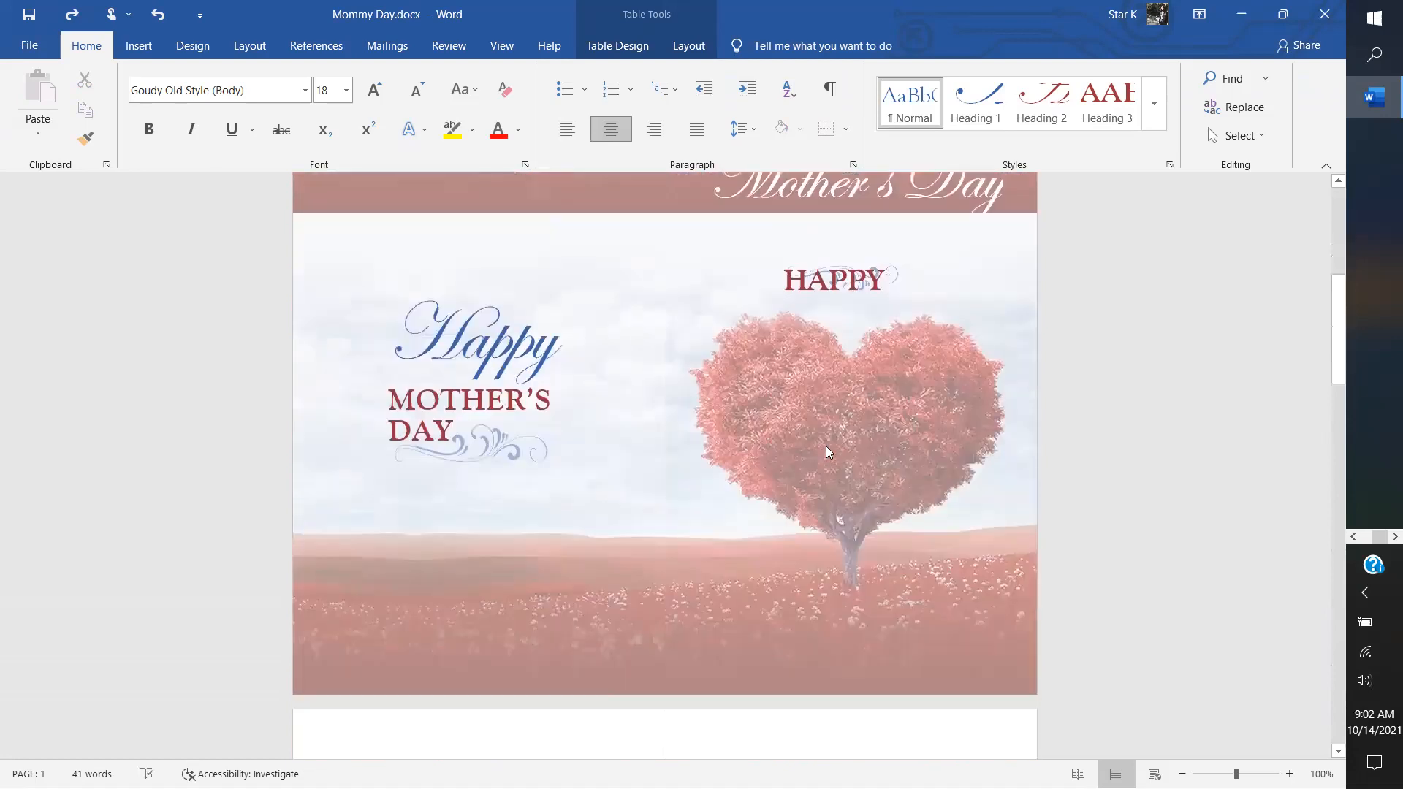
{"action": "double_click", "coordinate": [497, 241]}
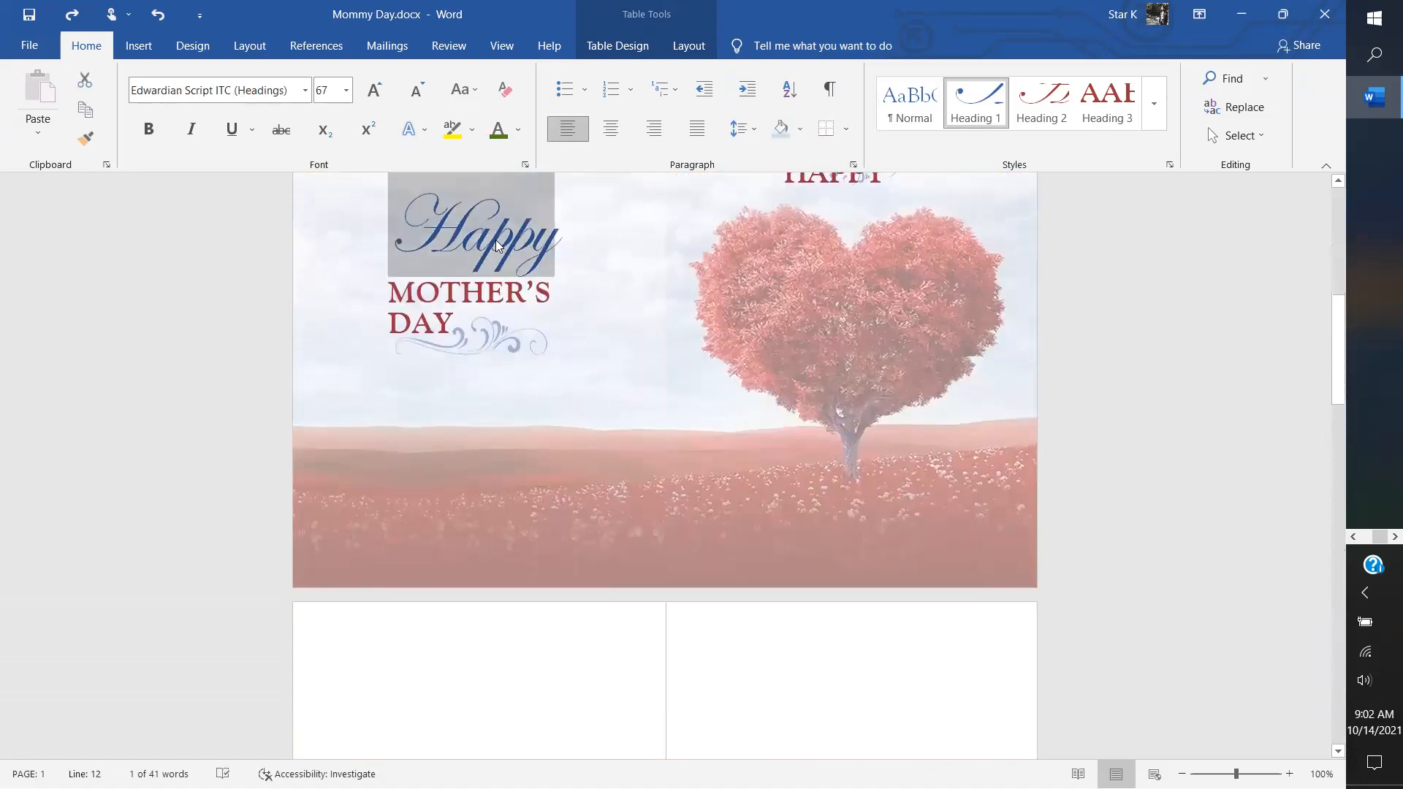
{"action": "key", "text": "Delete"}
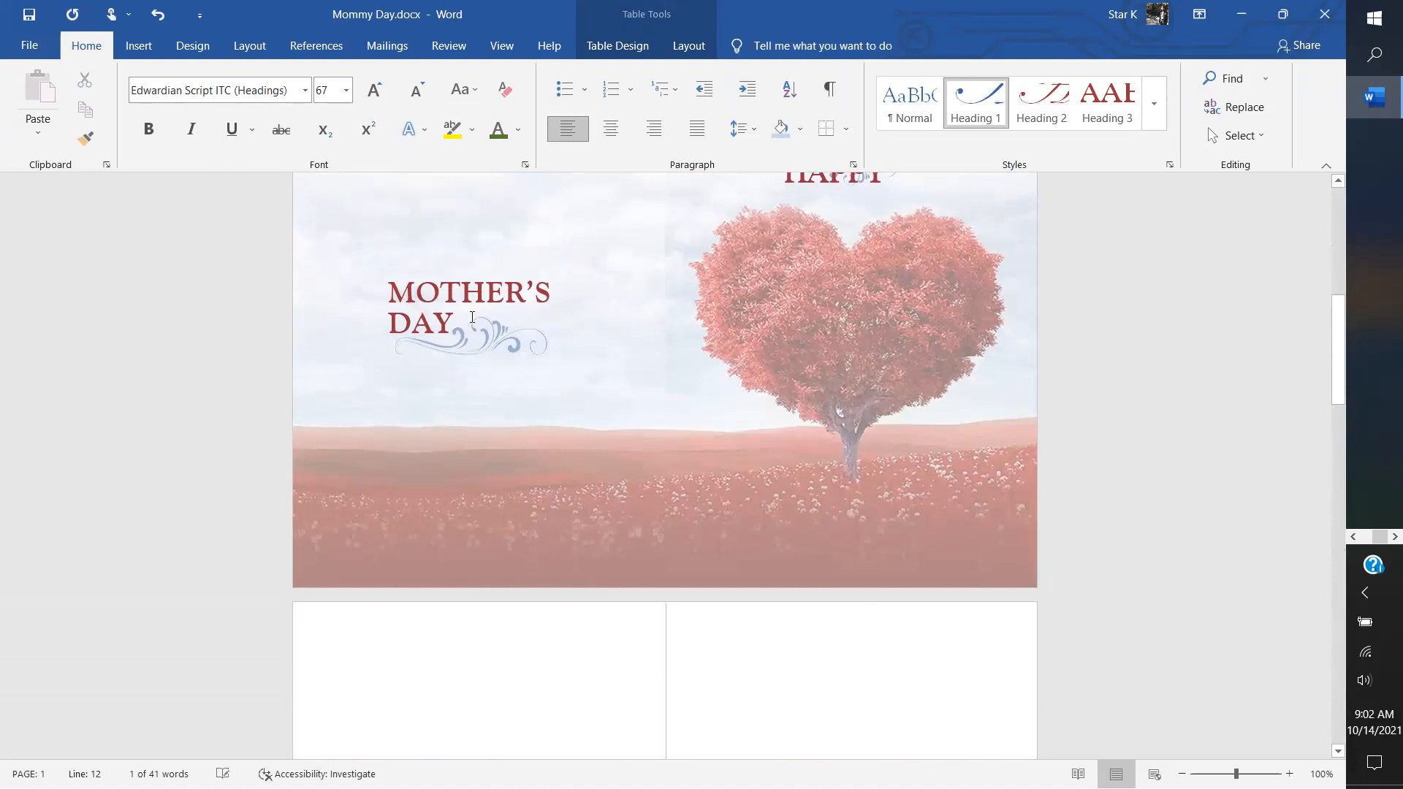
{"action": "triple_click", "coordinate": [395, 296]}
{"action": "key", "text": "Delete"}
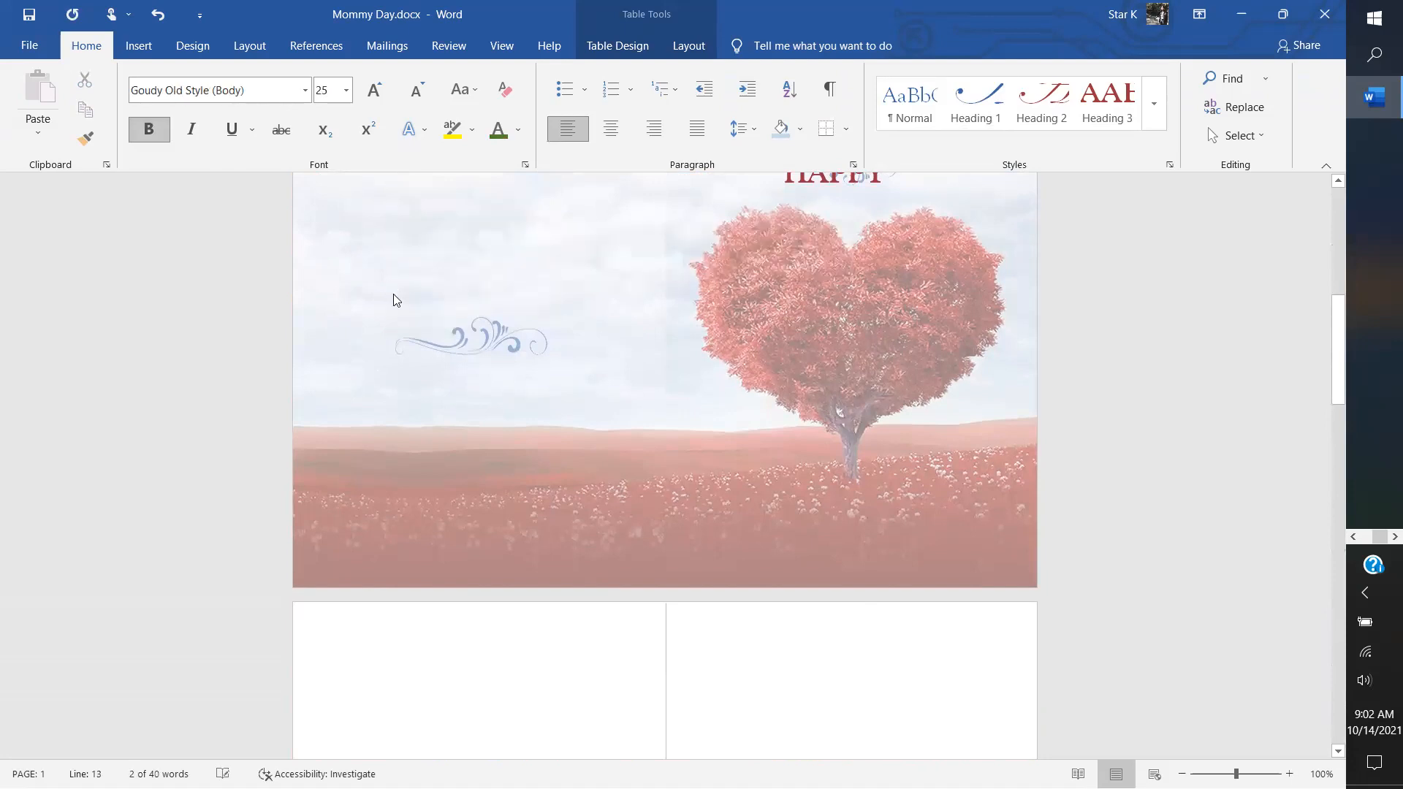
Step: Copy the "Dear Mom!" greeting together with the "Thank you for feeding our tummies" message from the second page
{"action": "scroll", "coordinate": [393, 294], "scroll_direction": "up", "scroll_amount": 7}
{"action": "scroll", "coordinate": [393, 294], "scroll_direction": "down", "scroll_amount": 3}
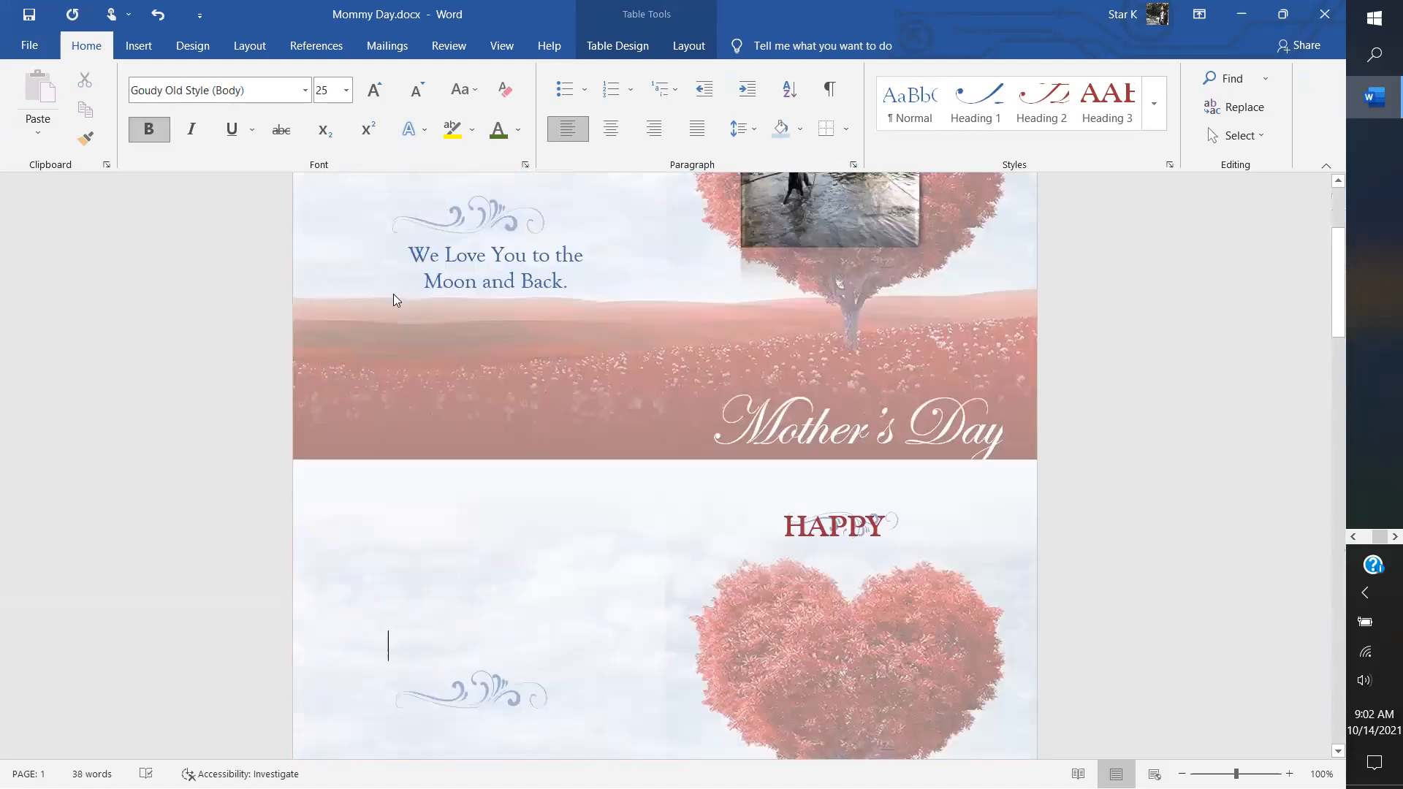
{"action": "scroll", "coordinate": [393, 293], "scroll_direction": "down", "scroll_amount": 9}
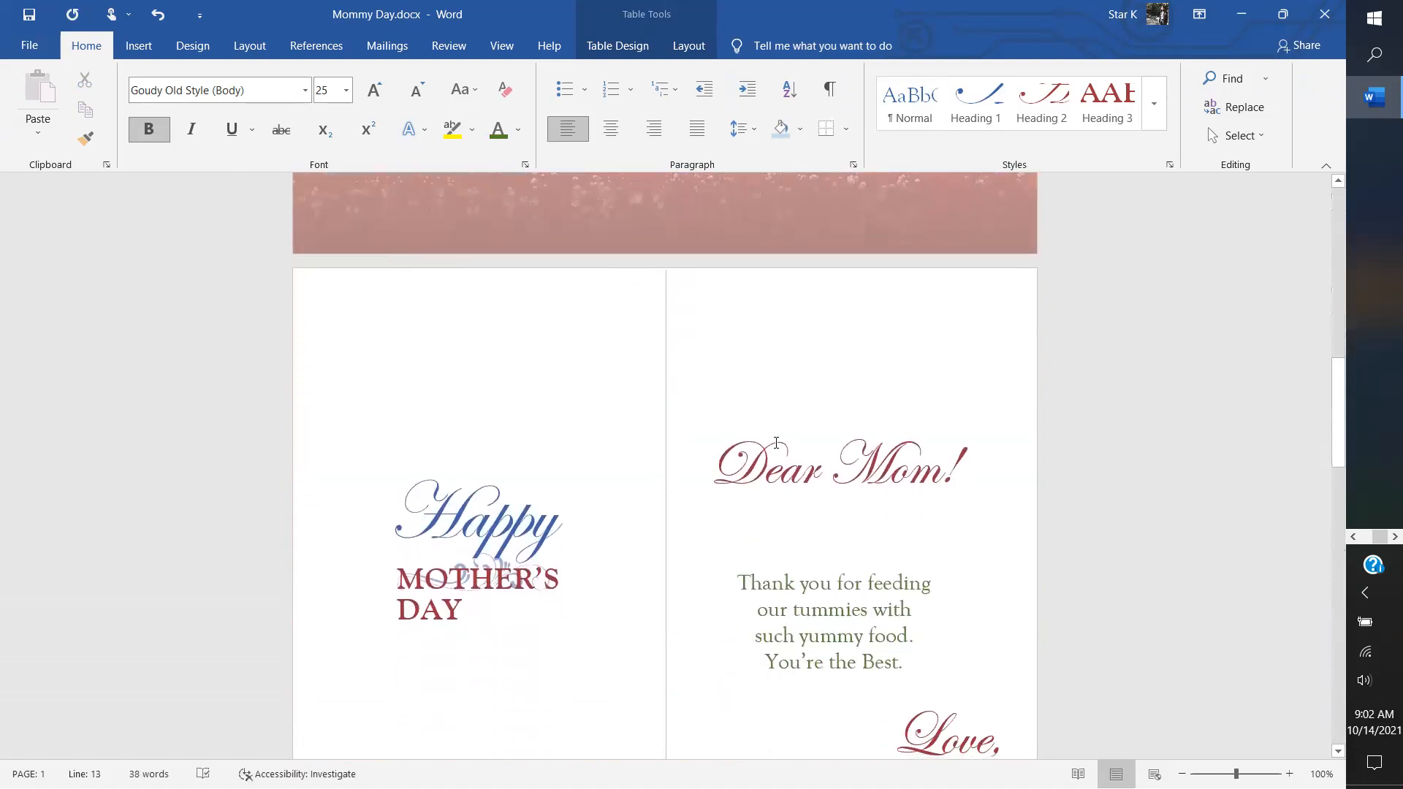
{"action": "left_click_drag", "start_coordinate": [723, 459], "coordinate": [853, 559]}
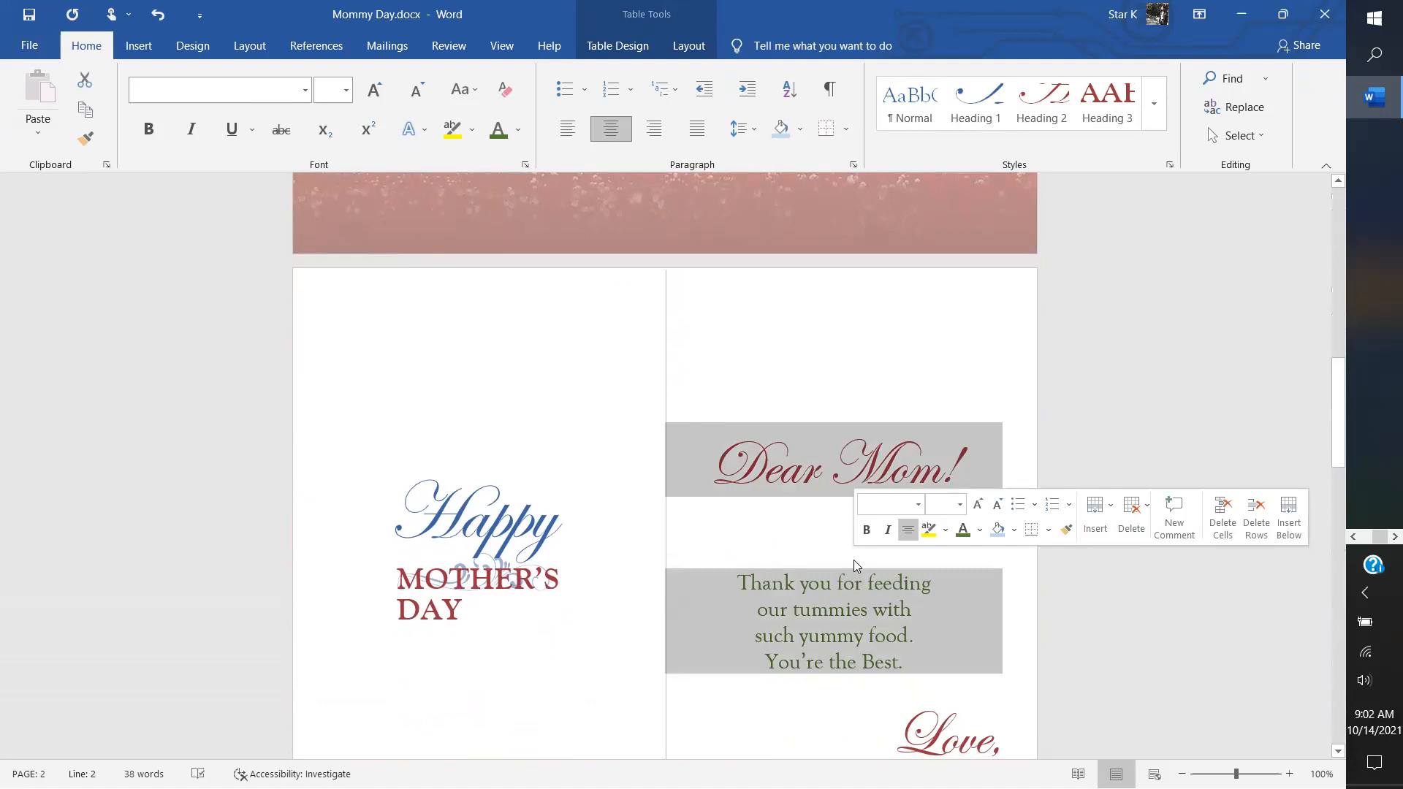
{"action": "right_click", "coordinate": [807, 461]}
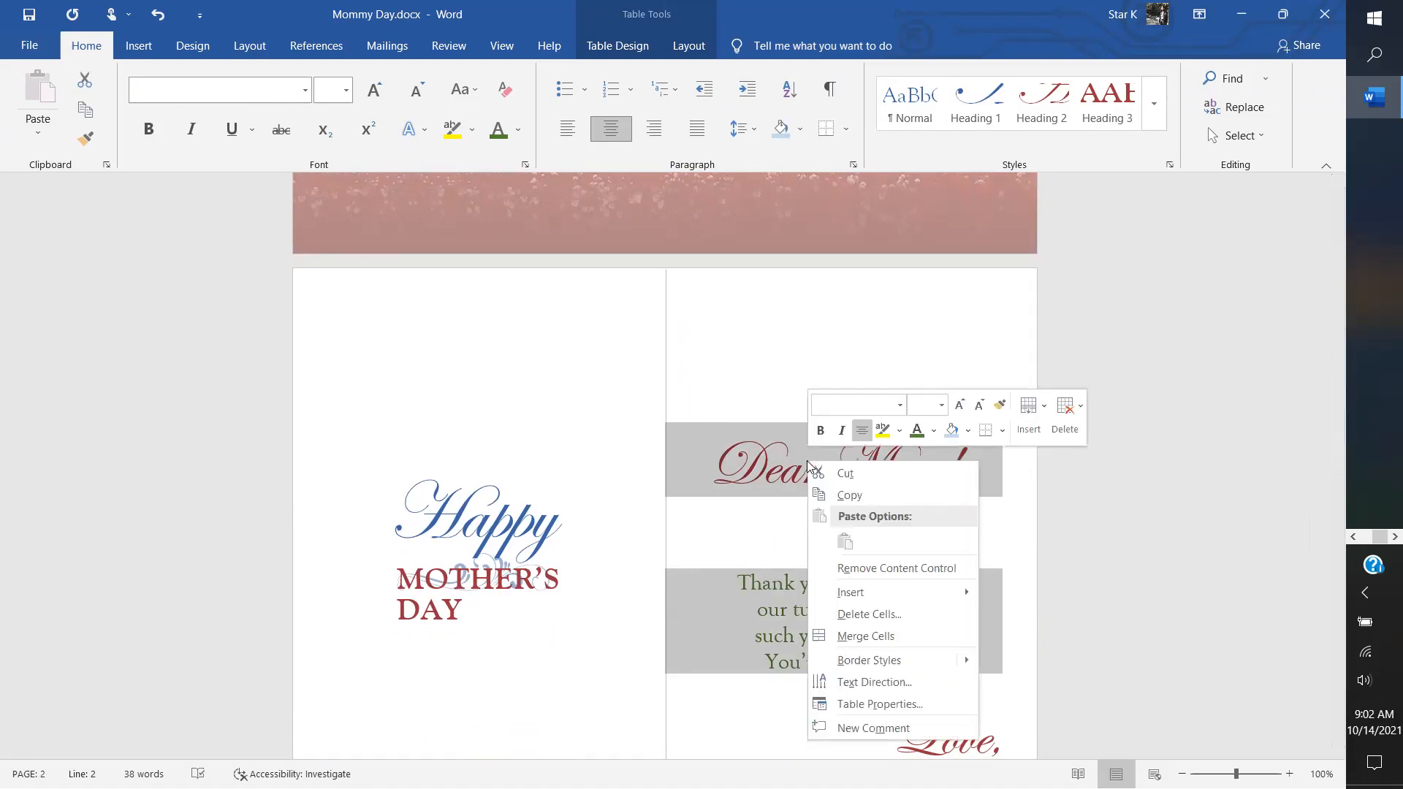
{"action": "left_click", "coordinate": [854, 495]}
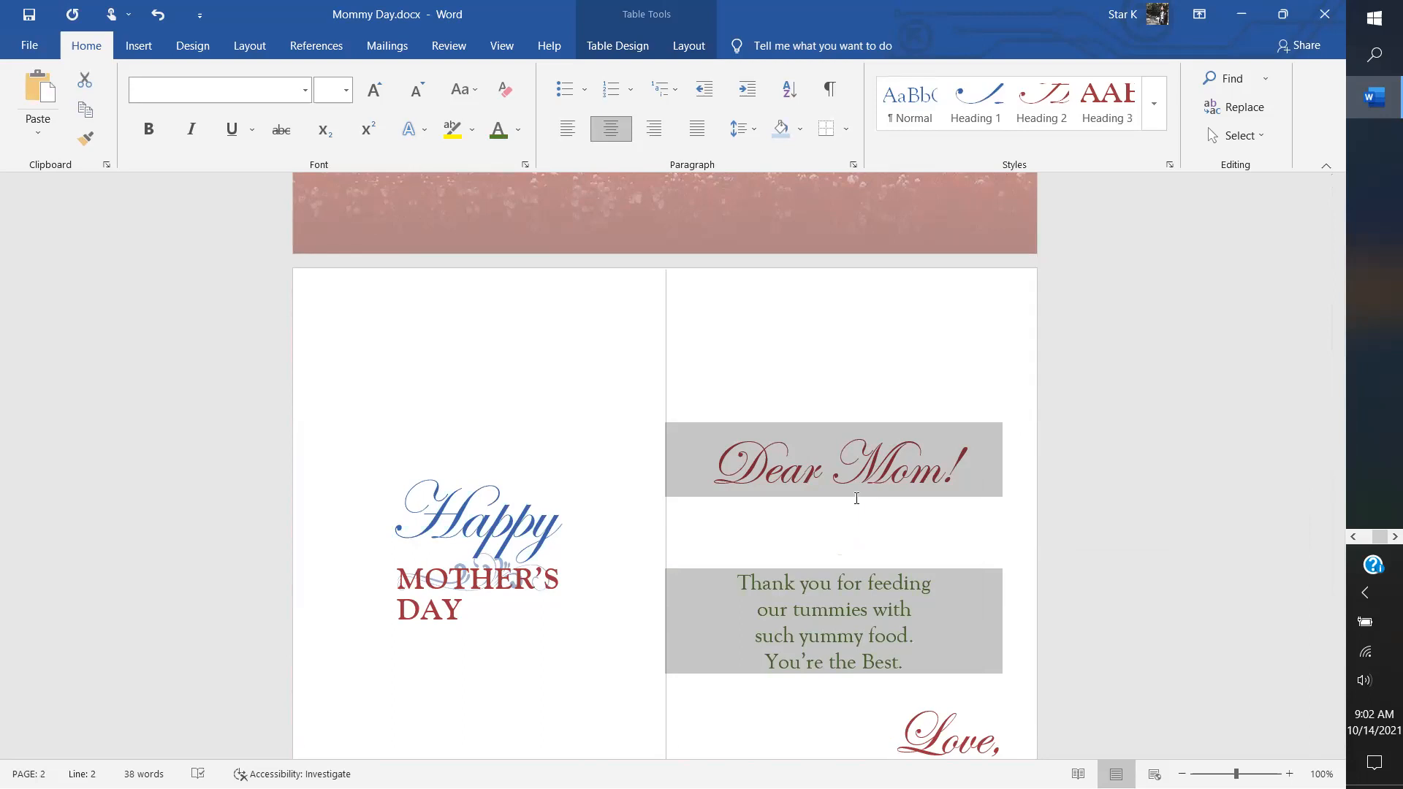
Step: Paste the copied greeting and message into the blank cell beside the heart tree in the first page's lower card
{"action": "scroll", "coordinate": [855, 497], "scroll_direction": "up", "scroll_amount": 9}
{"action": "left_click", "coordinate": [418, 274]}
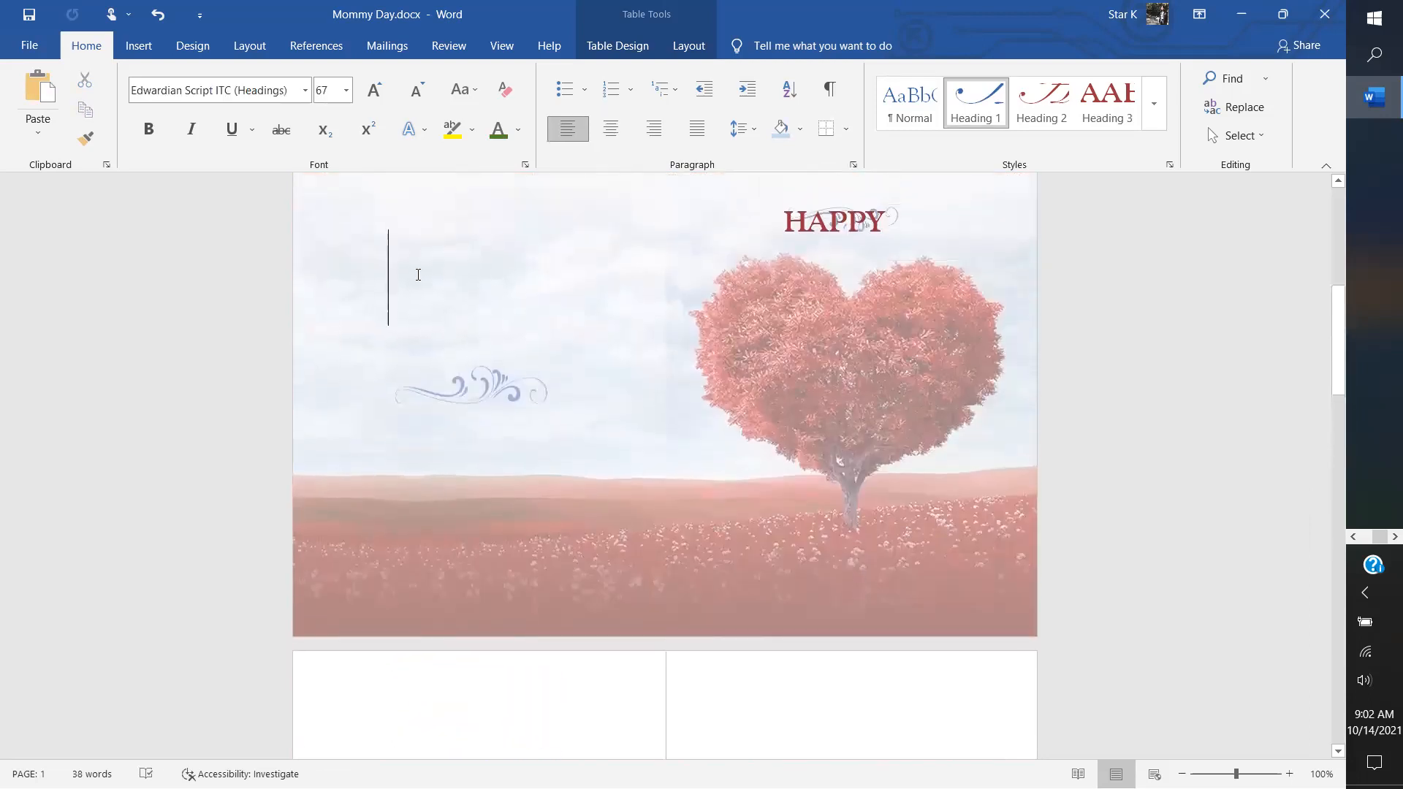
{"action": "right_click", "coordinate": [418, 274]}
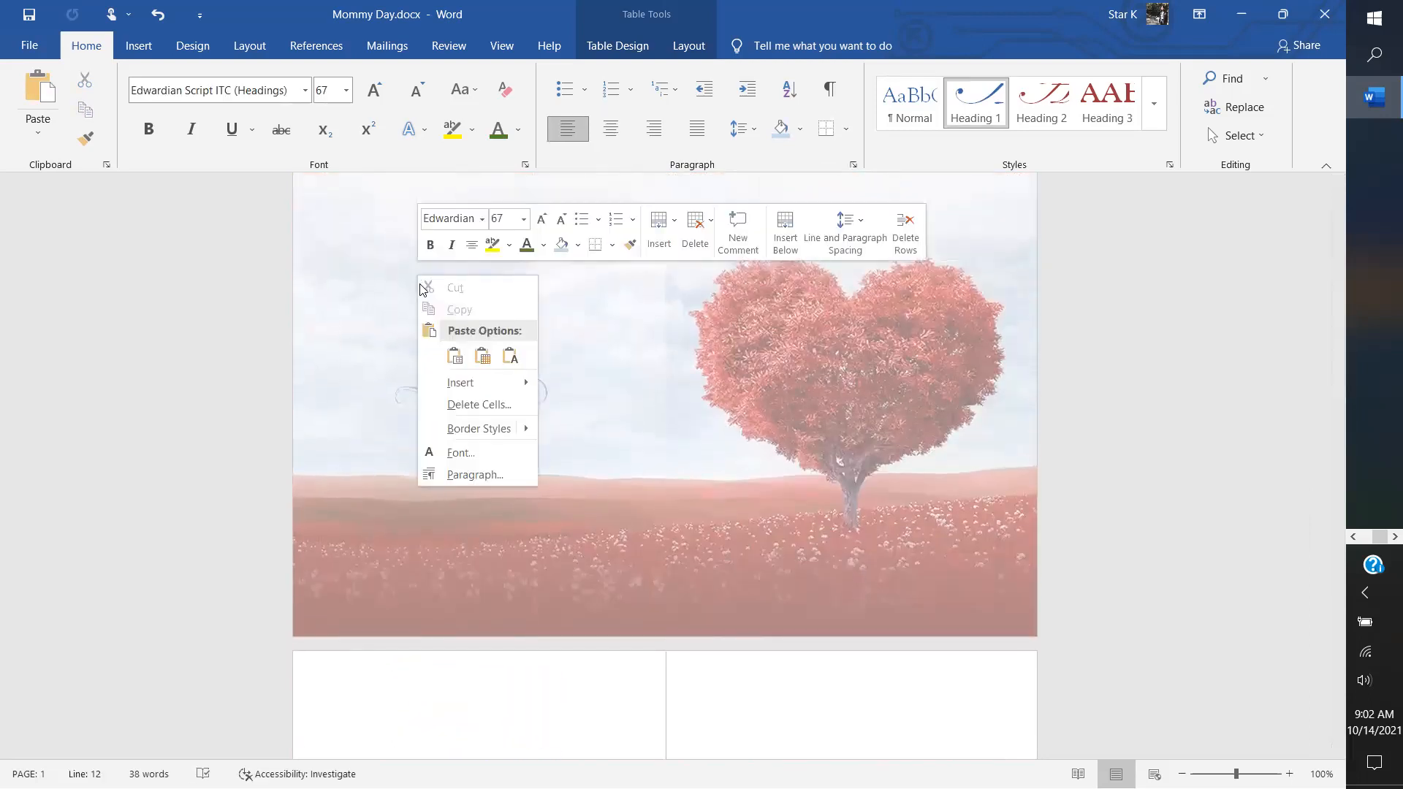
{"action": "left_click", "coordinate": [454, 355]}
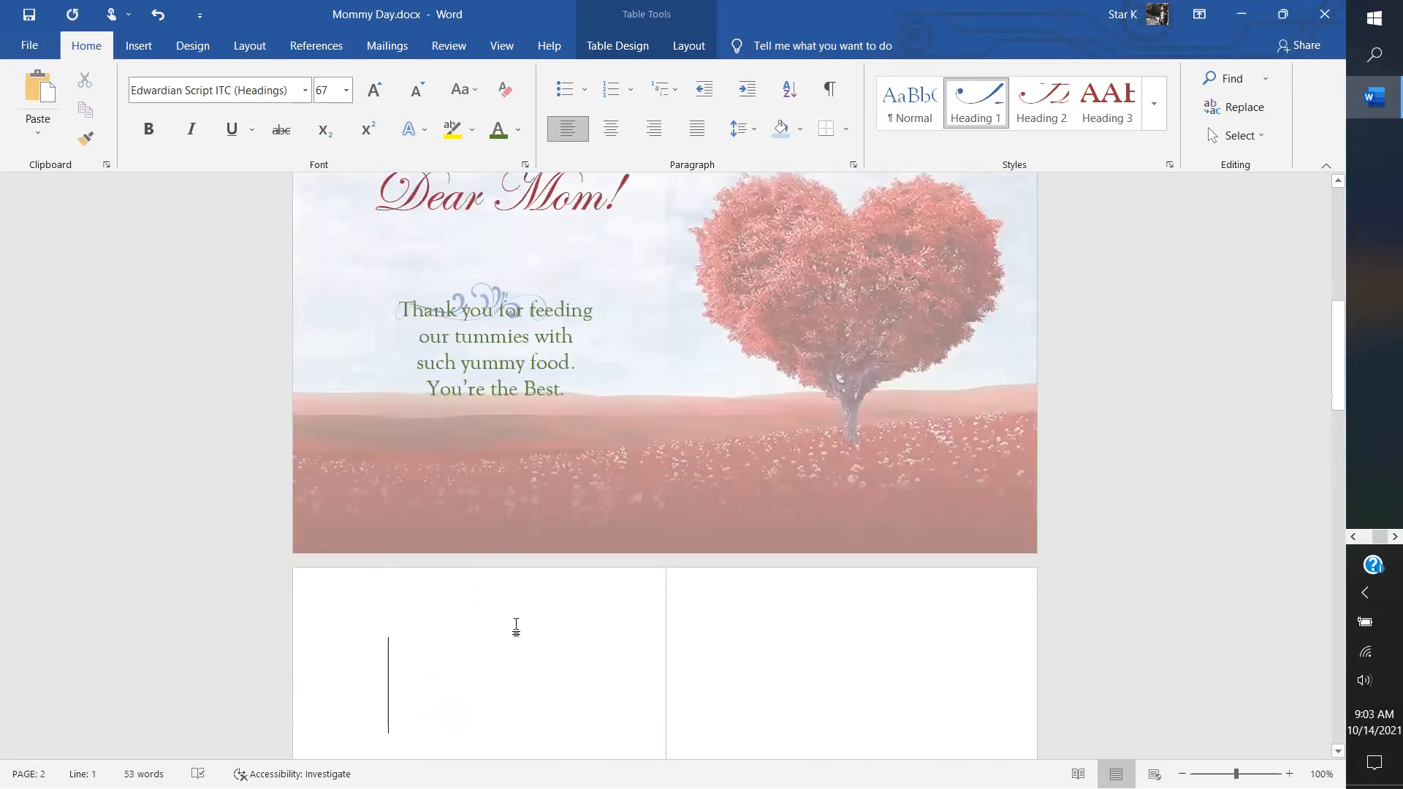
{"action": "scroll", "coordinate": [515, 627], "scroll_direction": "up", "scroll_amount": 5}
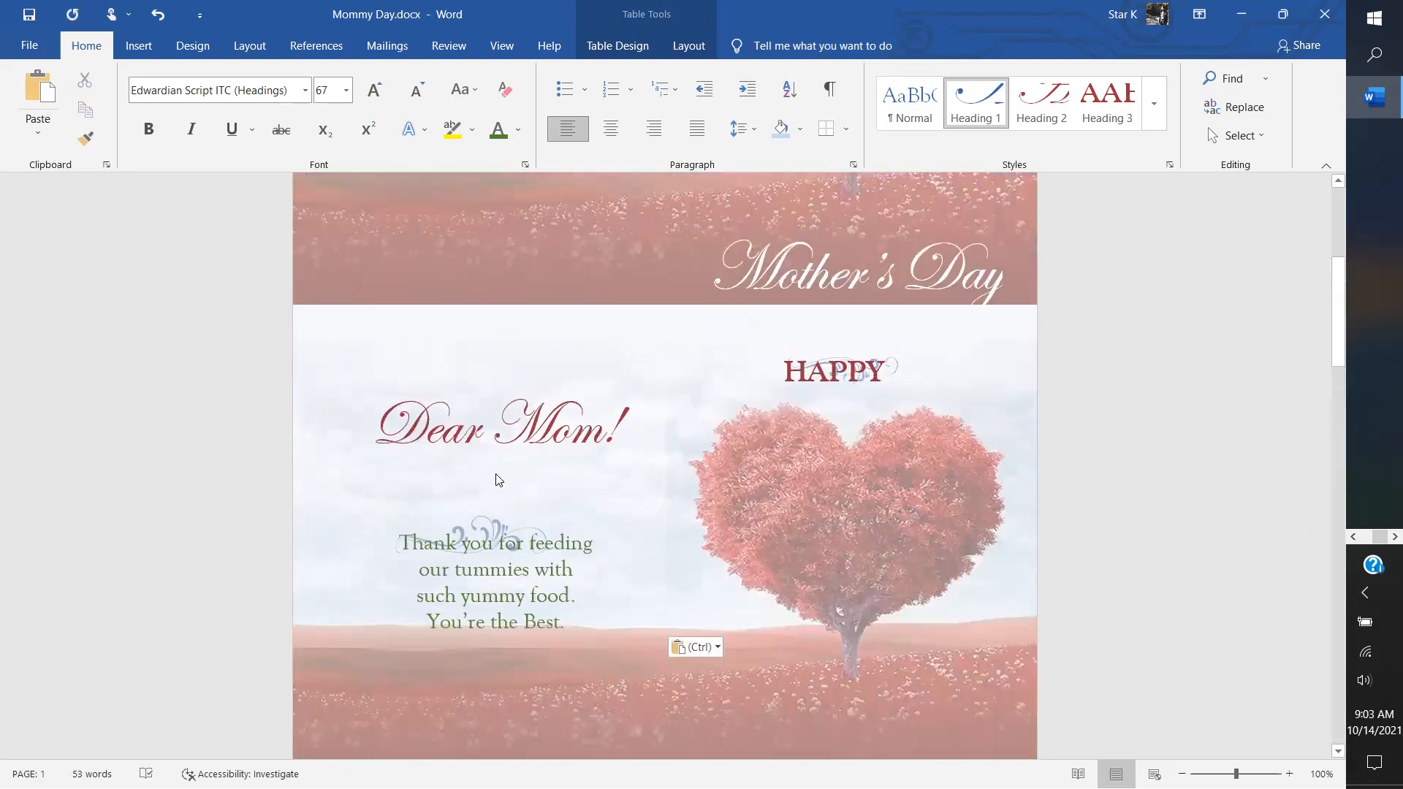
Step: Justify the pasted "Thank you for feeding our tummies" message in the lower card on the first page
{"action": "left_click", "coordinate": [480, 501]}
{"action": "right_click", "coordinate": [480, 501]}
{"action": "key", "text": "Escape"}
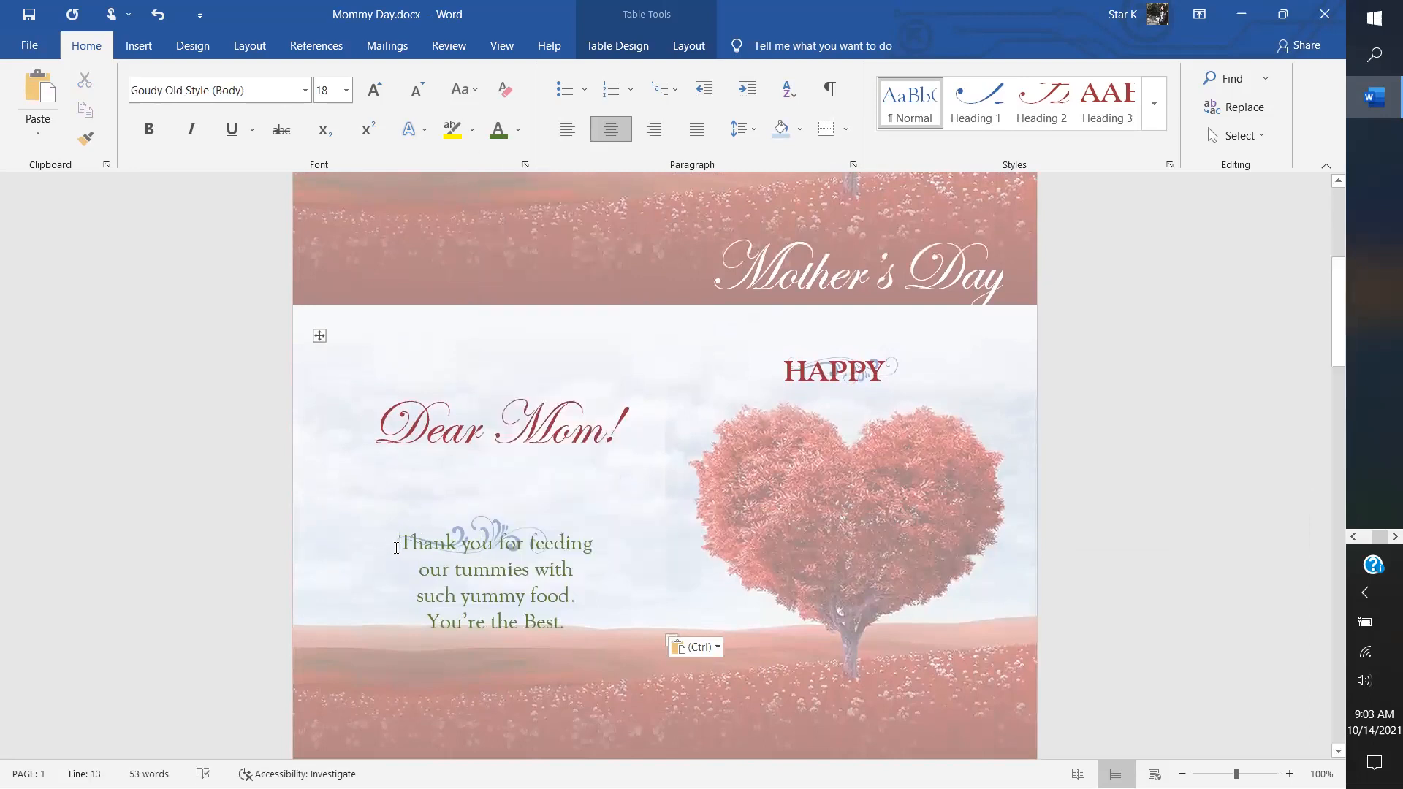
{"action": "key", "text": "ctrl+j"}
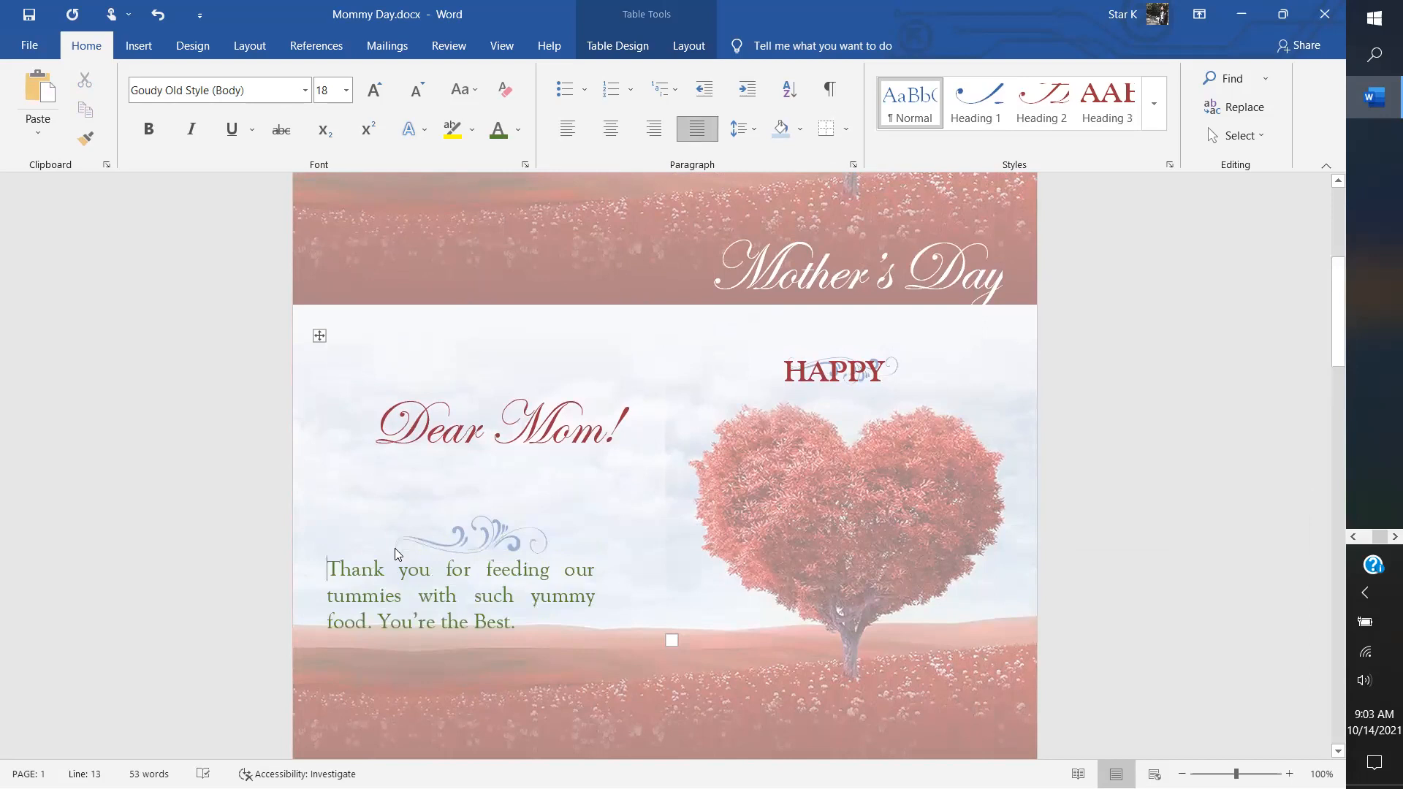
Step: Copy the "Love, Your Family" closing from the second page
{"action": "scroll", "coordinate": [394, 549], "scroll_direction": "down", "scroll_amount": 2}
{"action": "scroll", "coordinate": [395, 548], "scroll_direction": "down", "scroll_amount": 3}
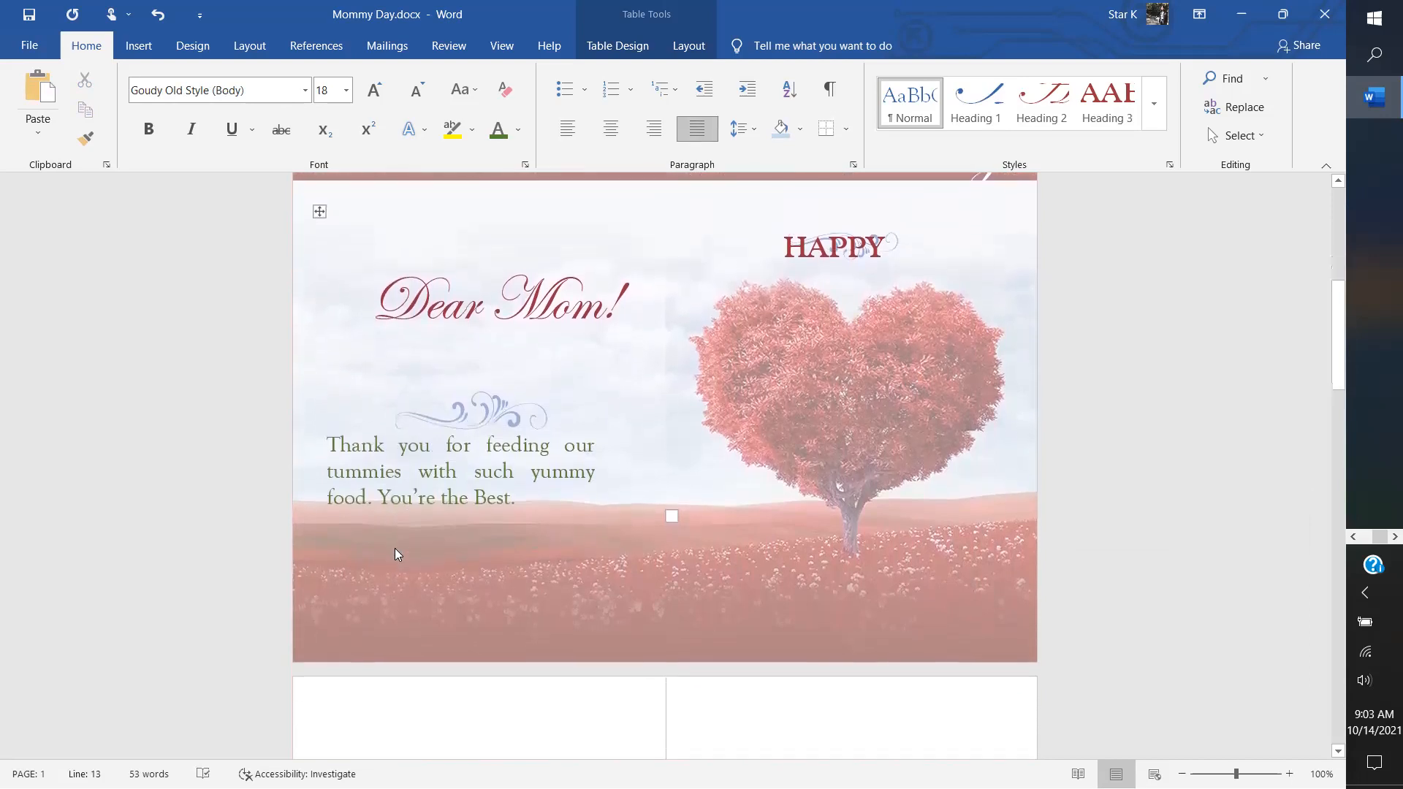
{"action": "scroll", "coordinate": [394, 547], "scroll_direction": "down", "scroll_amount": 10}
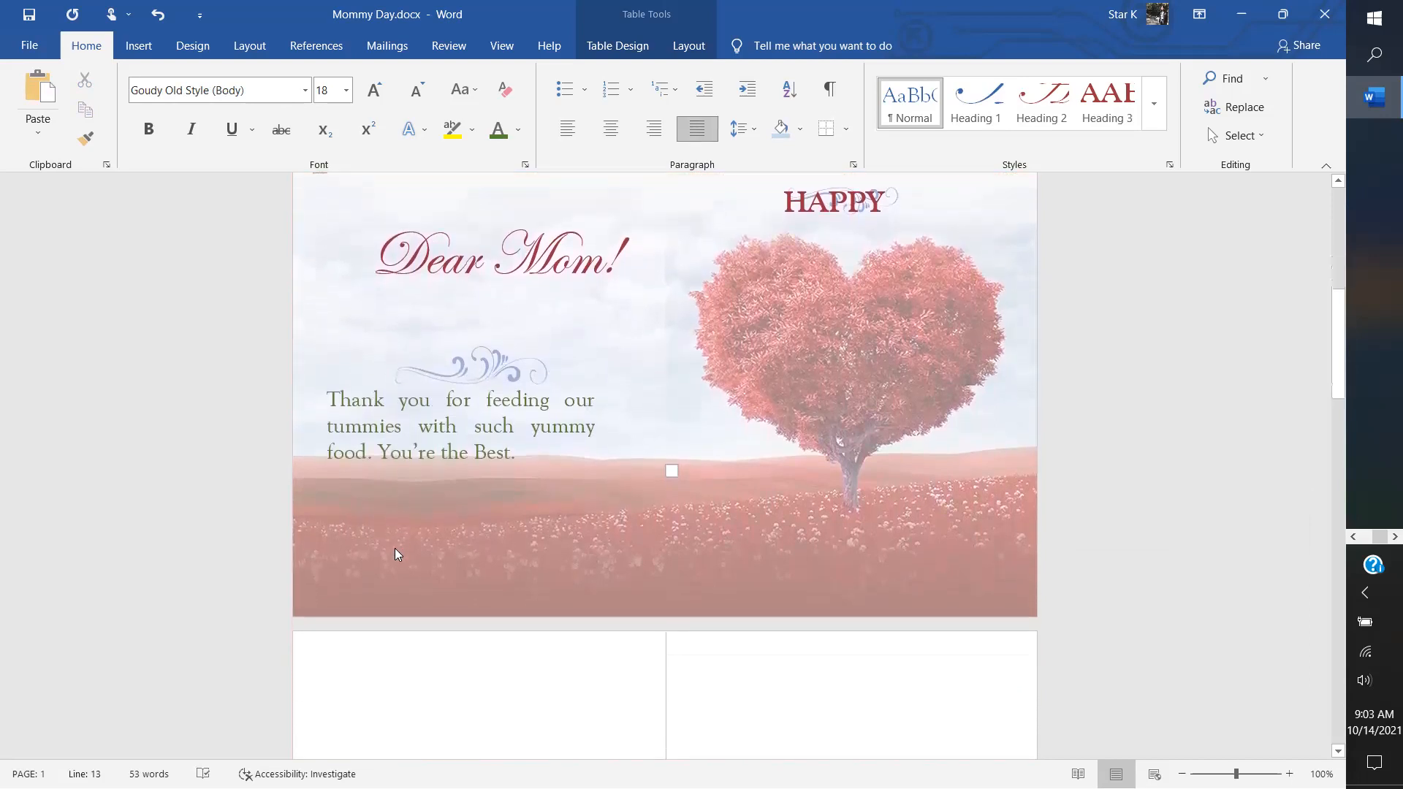
{"action": "scroll", "coordinate": [395, 549], "scroll_direction": "down", "scroll_amount": 5}
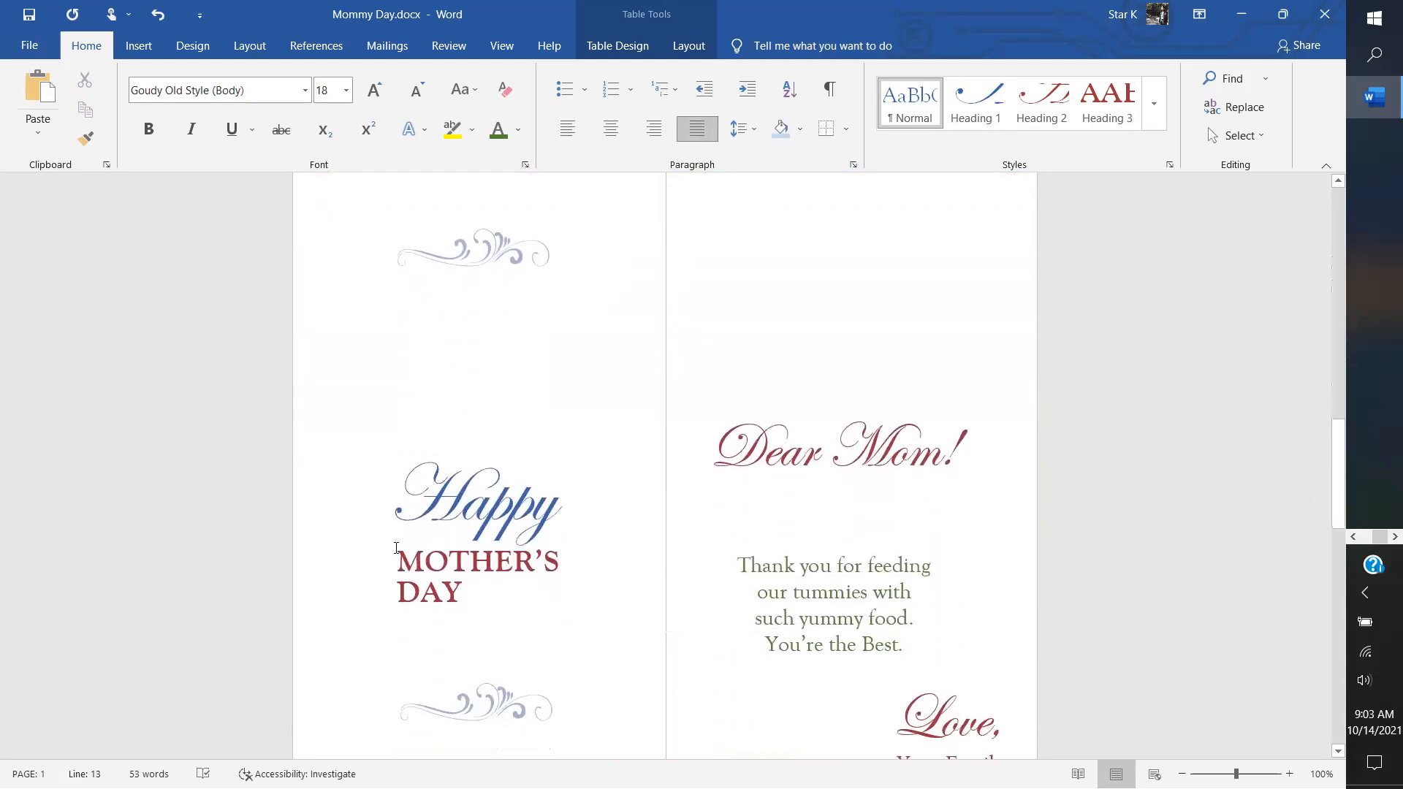
{"action": "left_click_drag", "start_coordinate": [969, 563], "coordinate": [919, 468]}
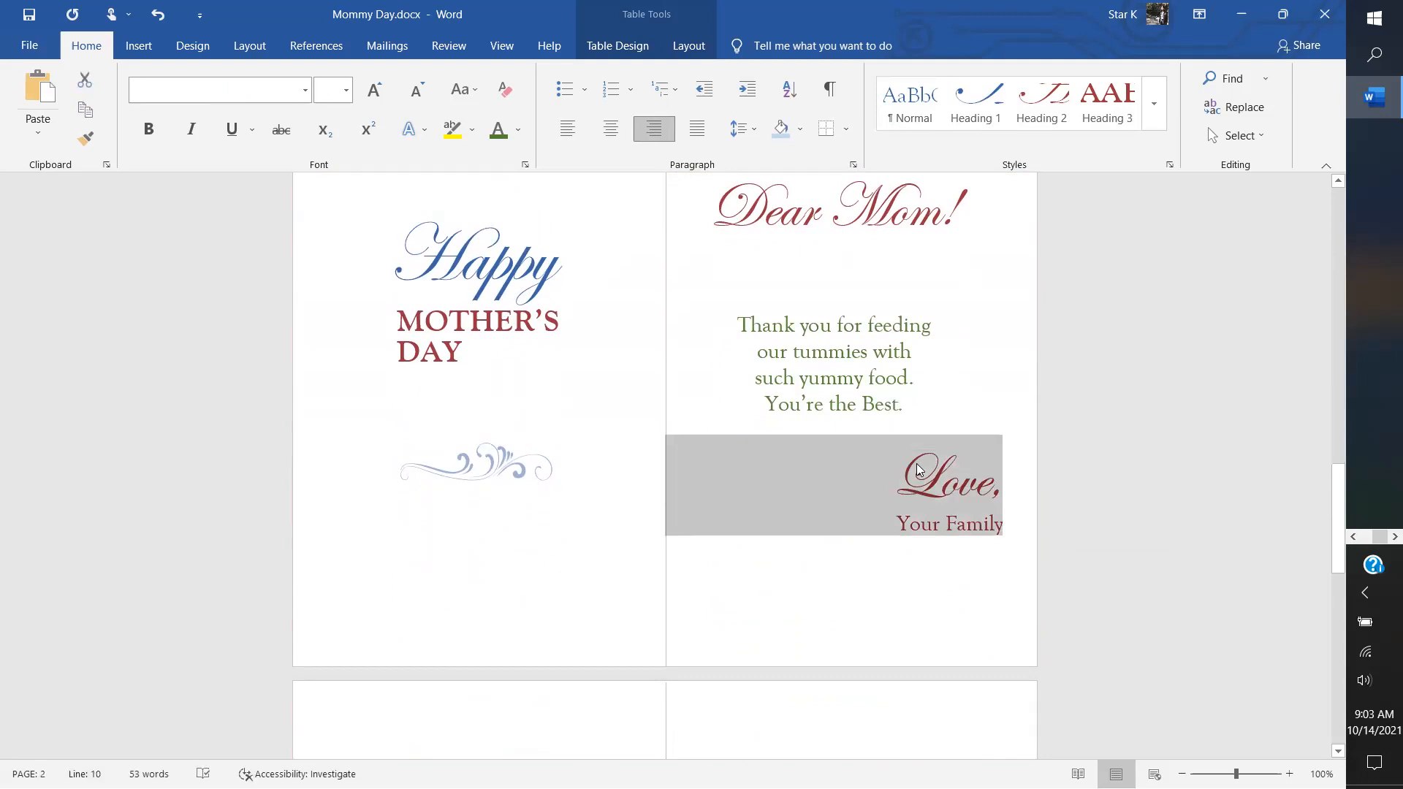
{"action": "right_click", "coordinate": [919, 468]}
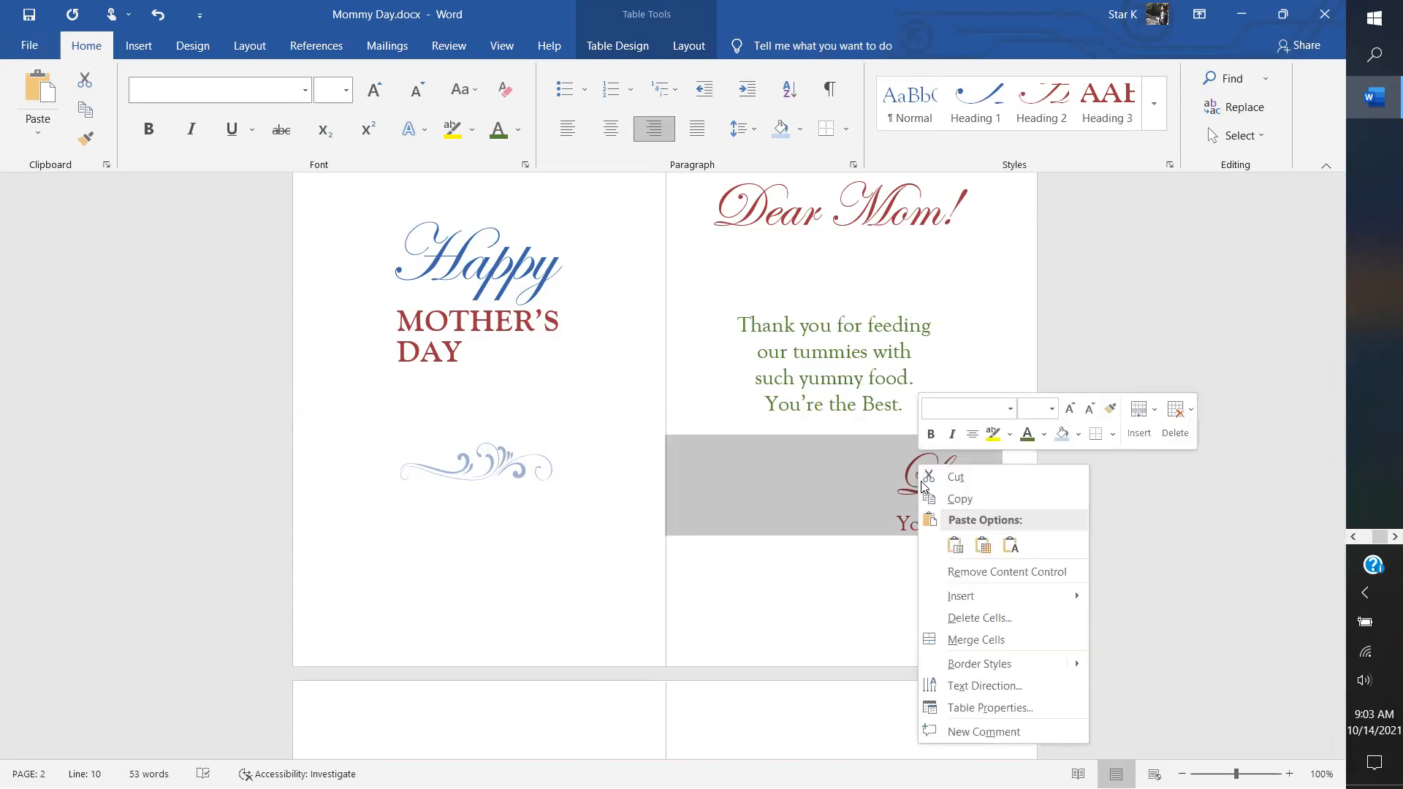
{"action": "left_click", "coordinate": [936, 503]}
Step: Delete the "HAPPY" heading above the heart tree in the first page's lower card
{"action": "scroll", "coordinate": [937, 503], "scroll_direction": "up", "scroll_amount": 10}
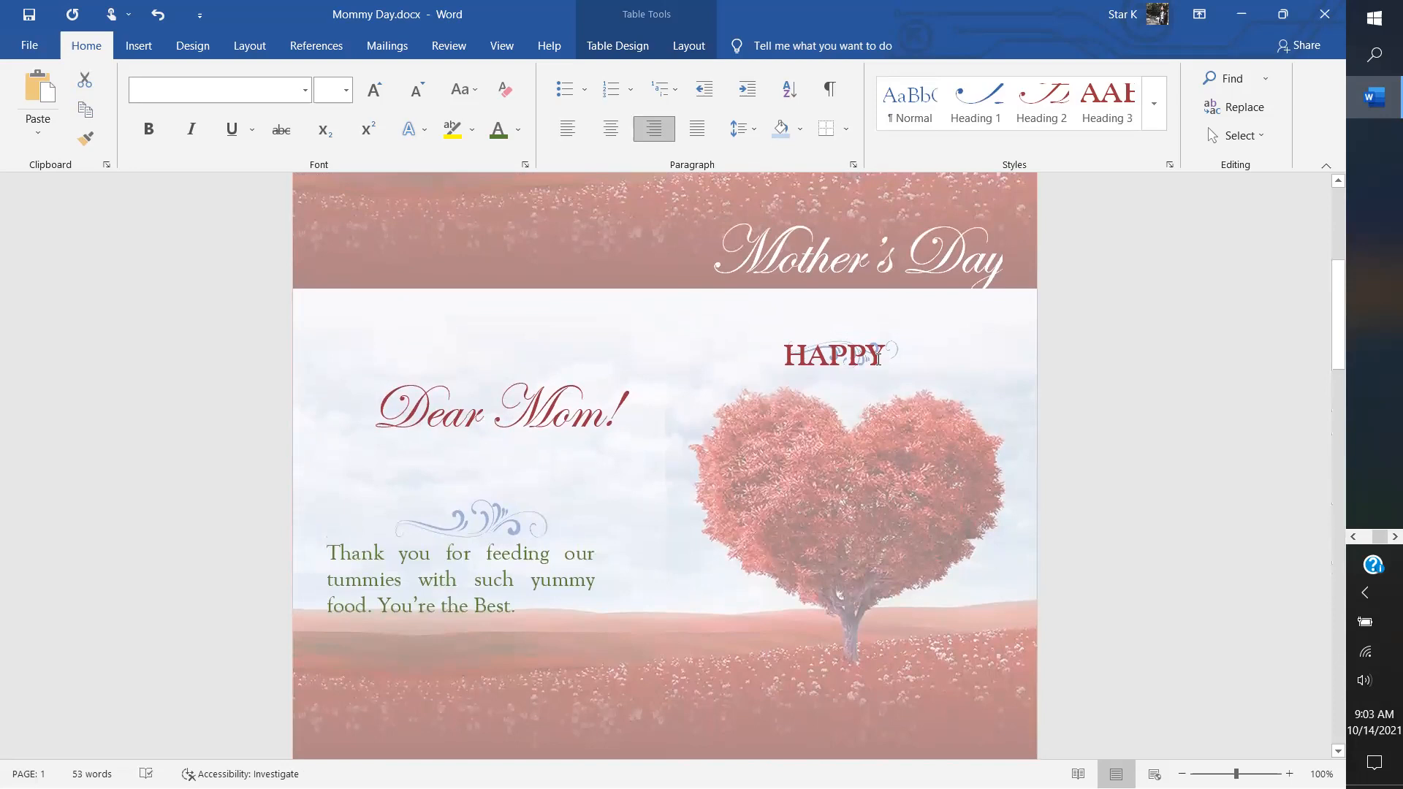
{"action": "double_click", "coordinate": [877, 357]}
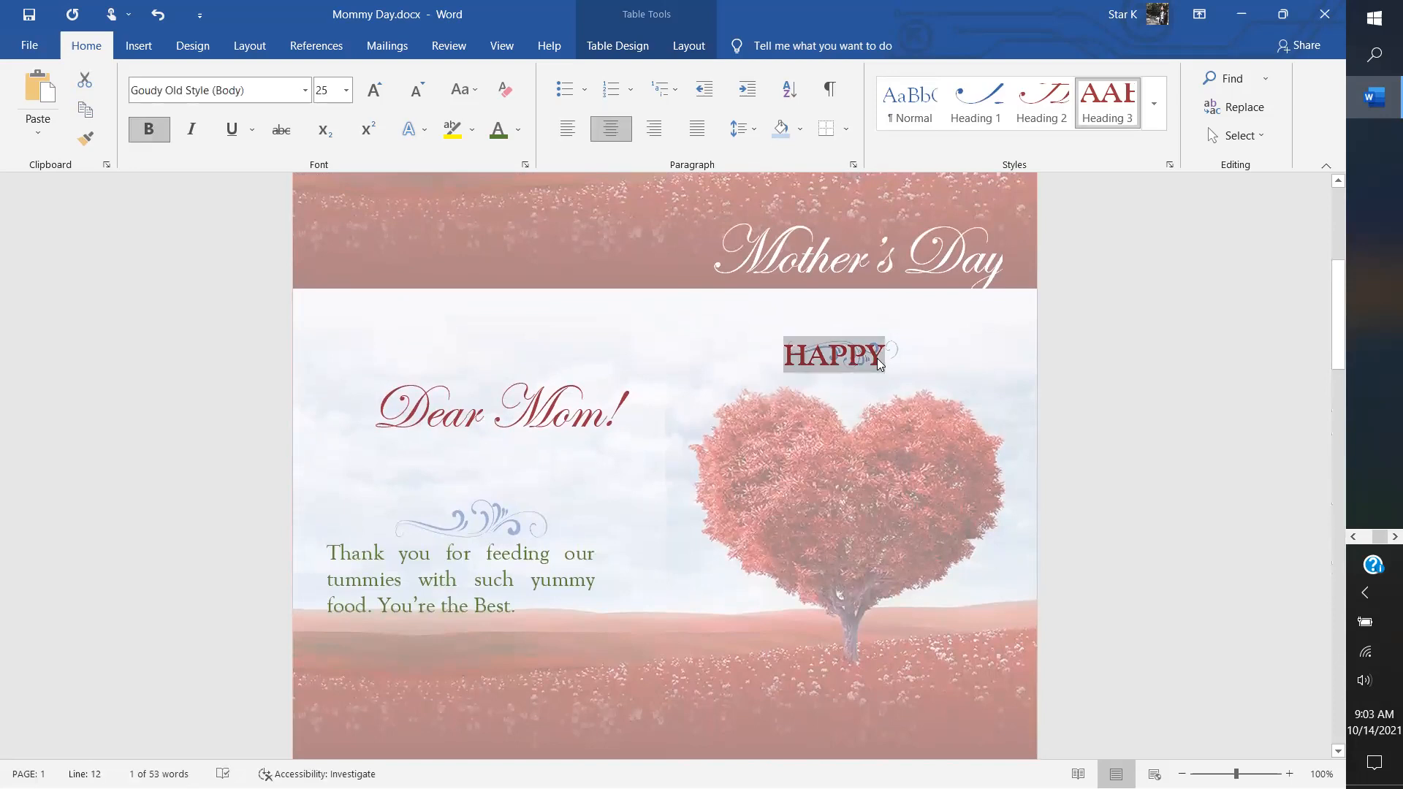
{"action": "key", "text": "Delete"}
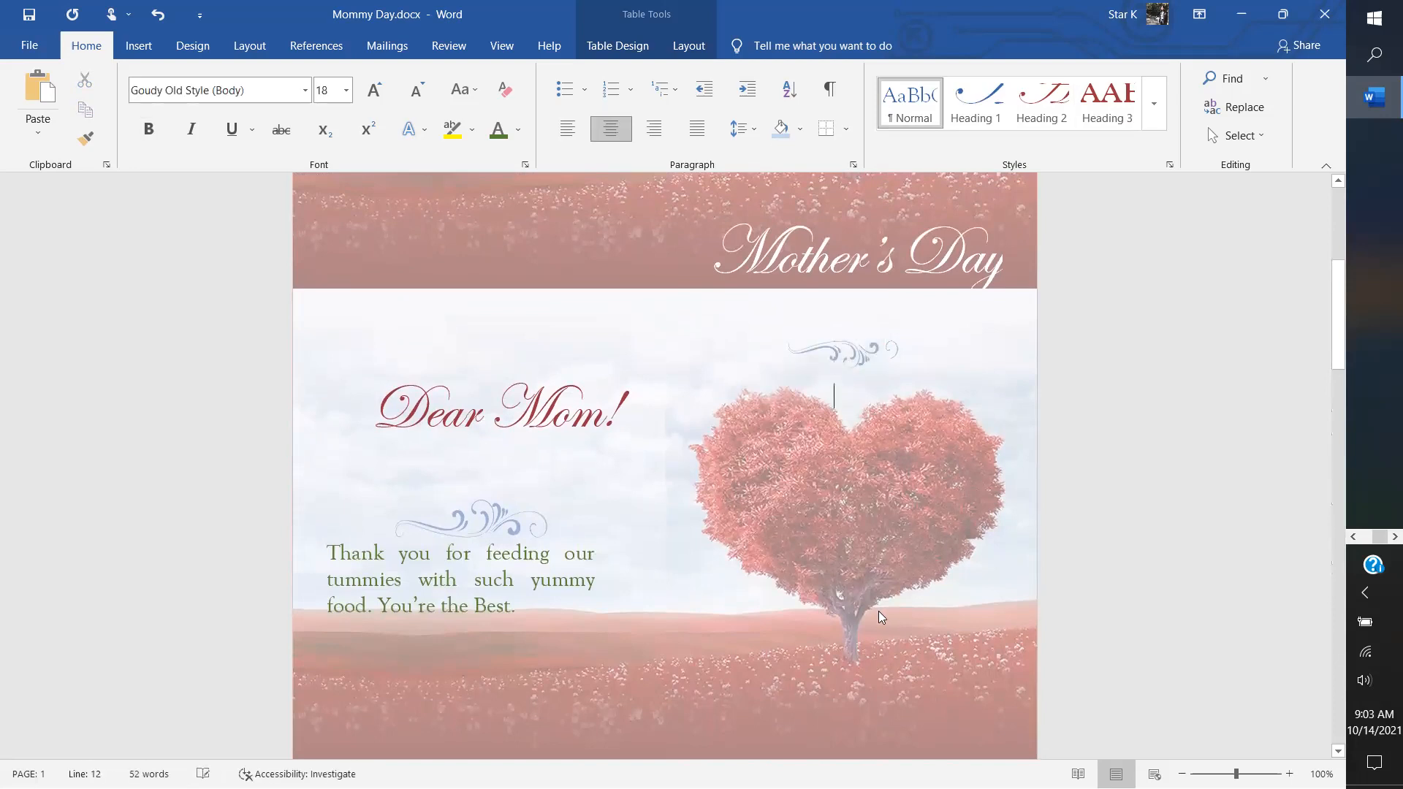
{"action": "key", "text": "ctrl+z"}
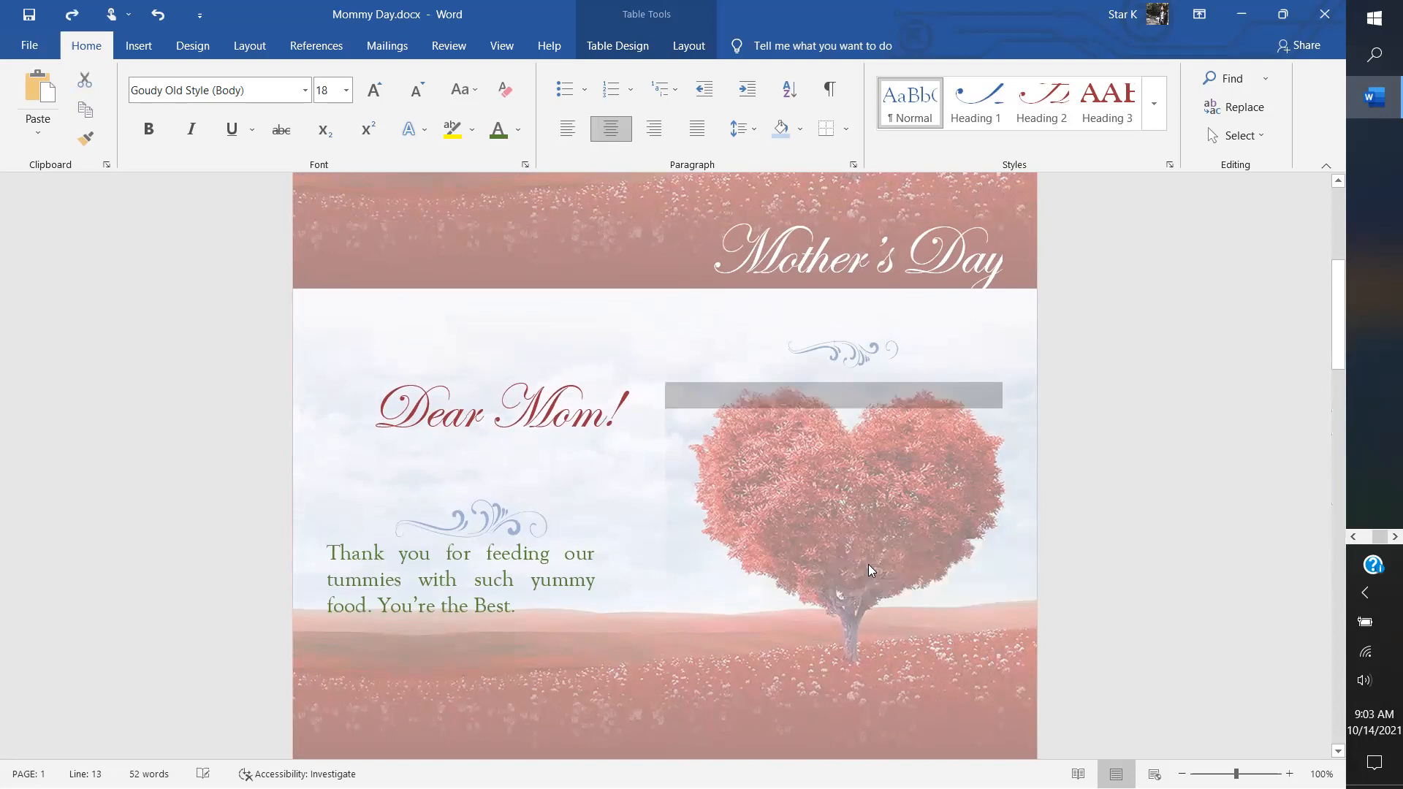
Step: Add six blank lines over the lower card's heart tree and paste the copied "Love, Your Family" closing there
{"action": "left_click", "coordinate": [851, 392]}
{"action": "key", "text": "Return"}
{"action": "key", "text": "Return"}
{"action": "key", "text": "Return"}
{"action": "key", "text": "Return"}
{"action": "key", "text": "Return"}
{"action": "key", "text": "Return"}
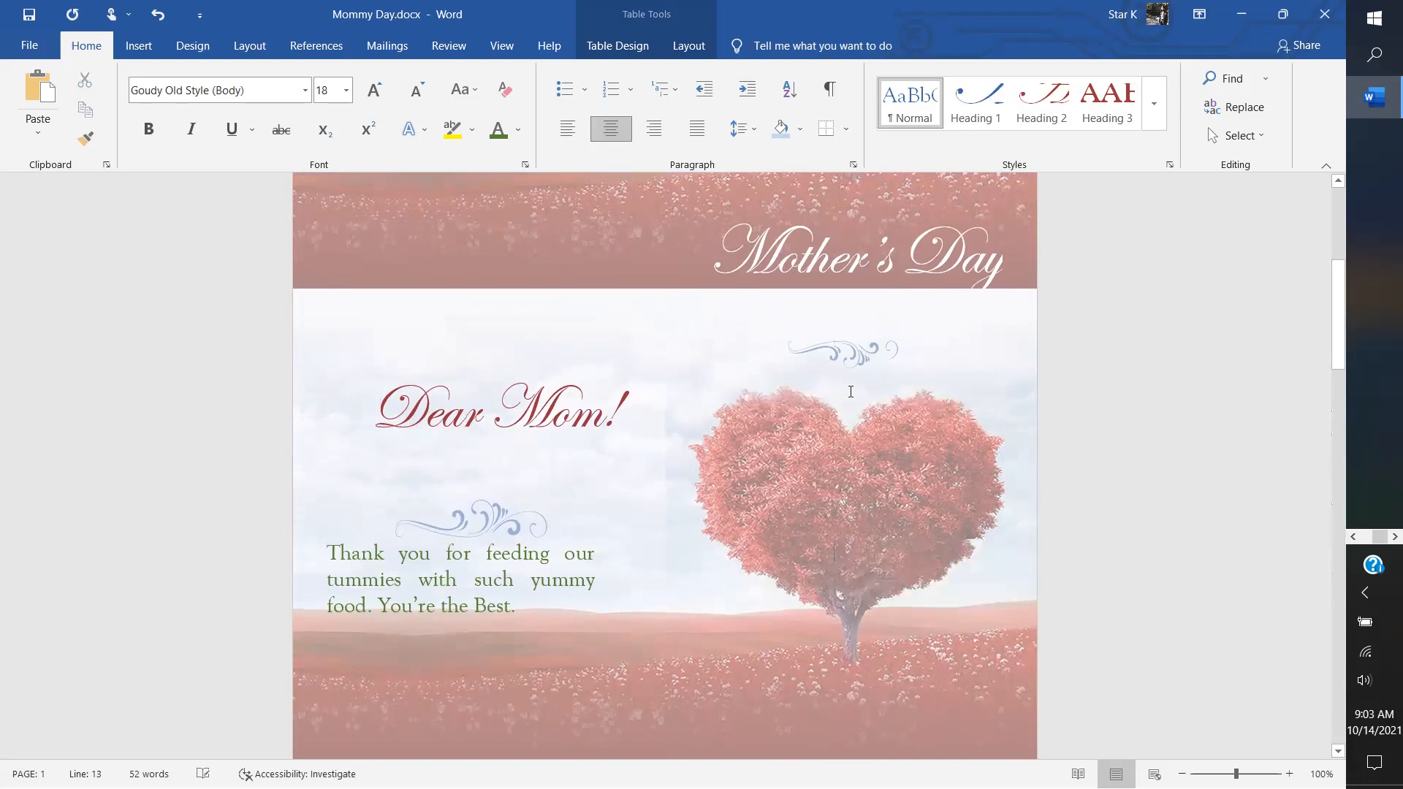
{"action": "right_click", "coordinate": [840, 558]}
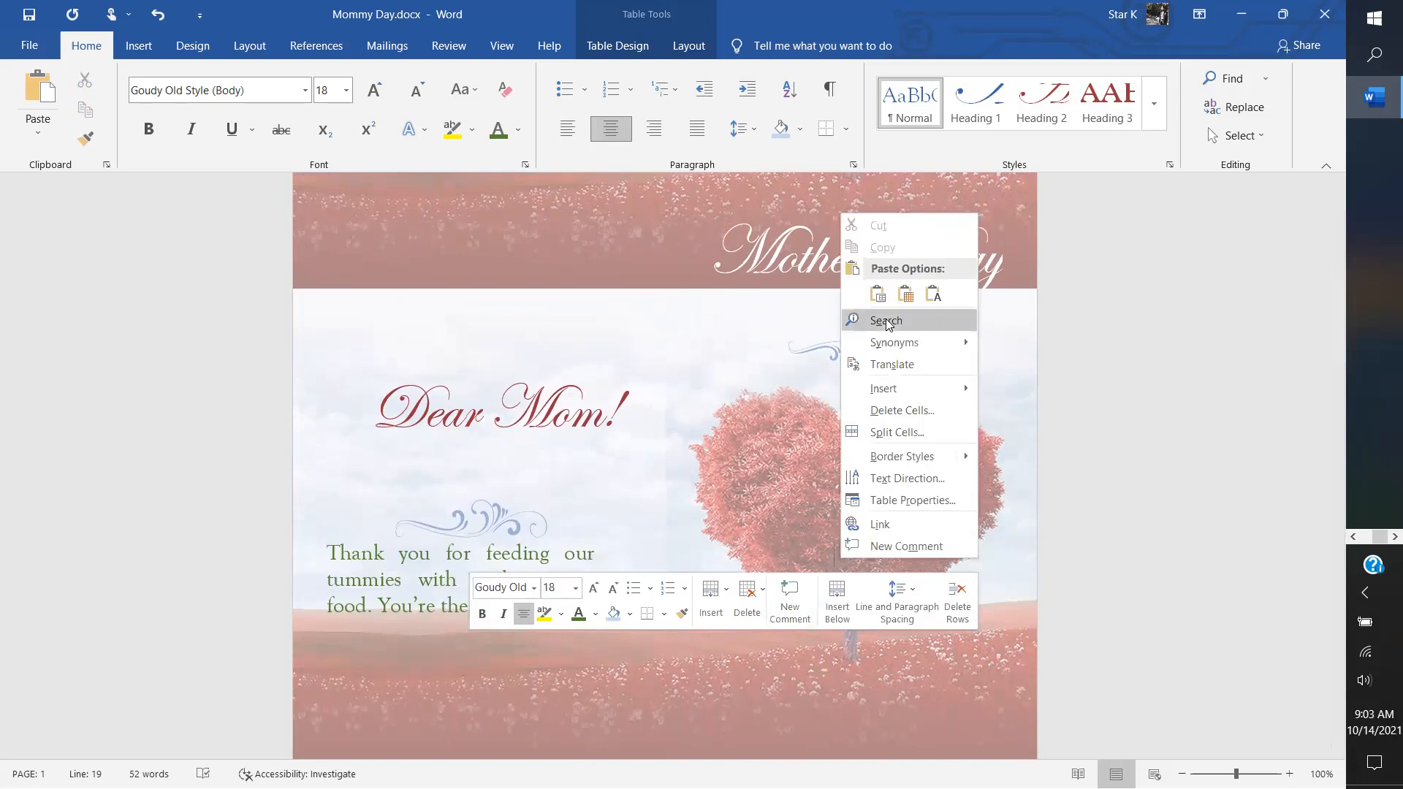
{"action": "left_click", "coordinate": [877, 295]}
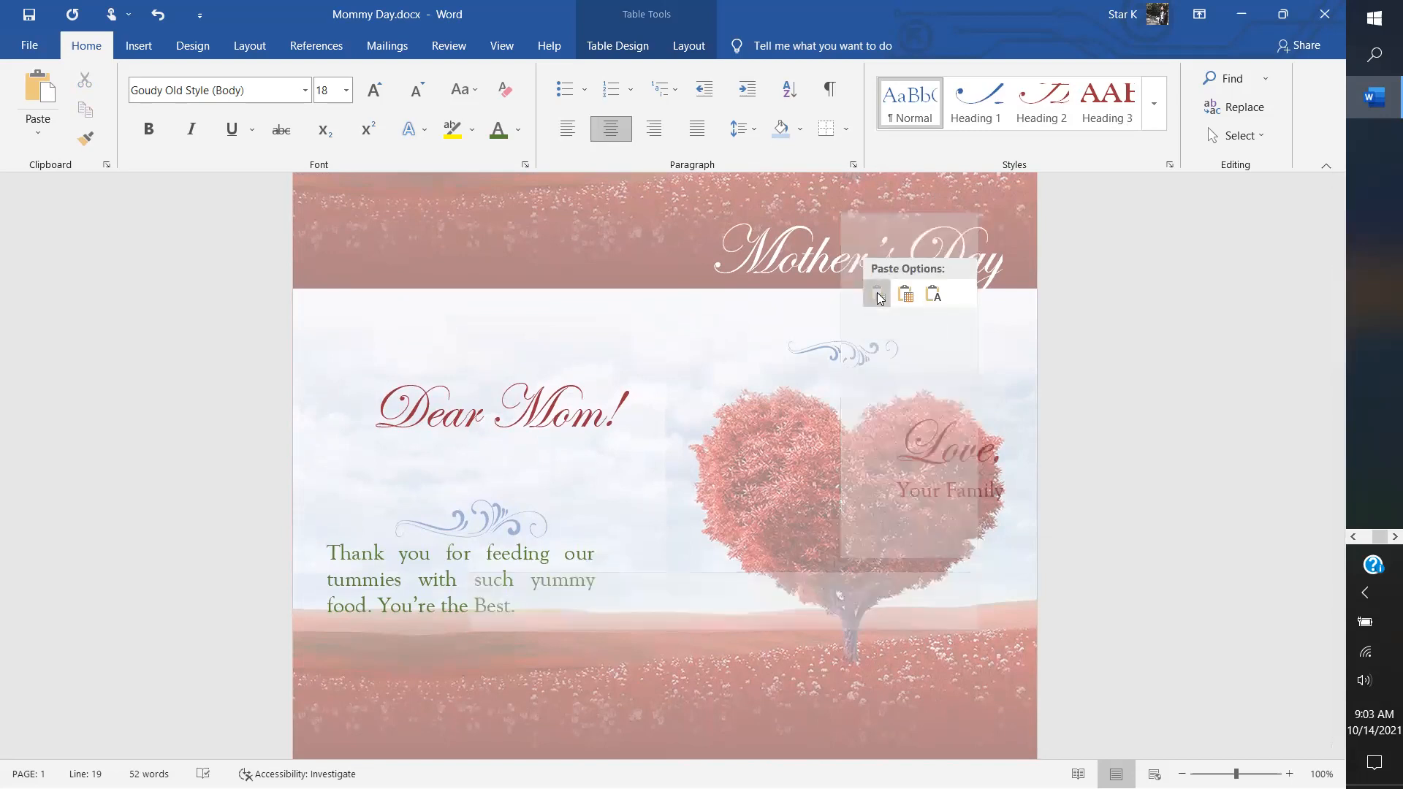
Step: Change the font color of the pasted "Love, Your Family" closing to the standard dark blue
{"action": "left_click_drag", "start_coordinate": [918, 460], "coordinate": [933, 497]}
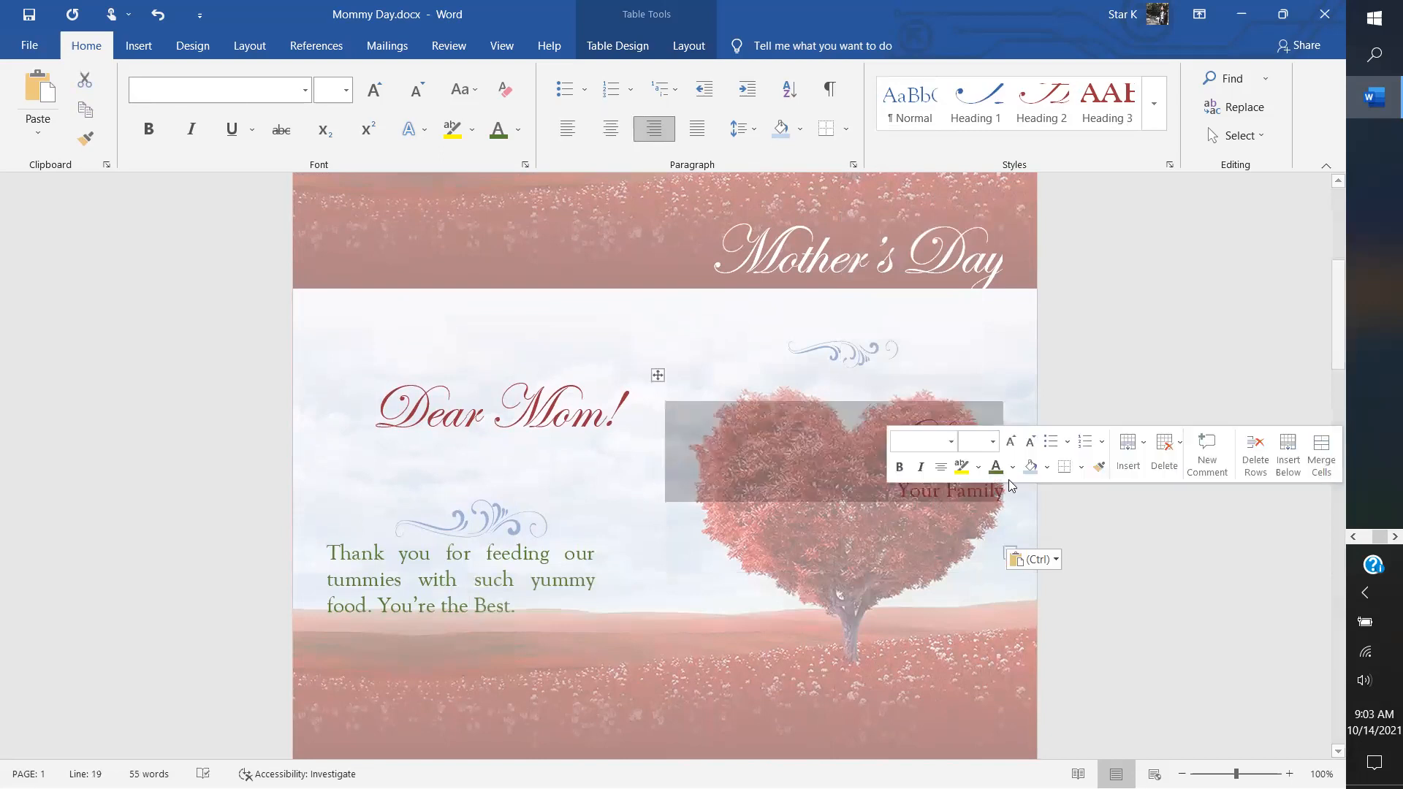
{"action": "left_click", "coordinate": [1013, 469]}
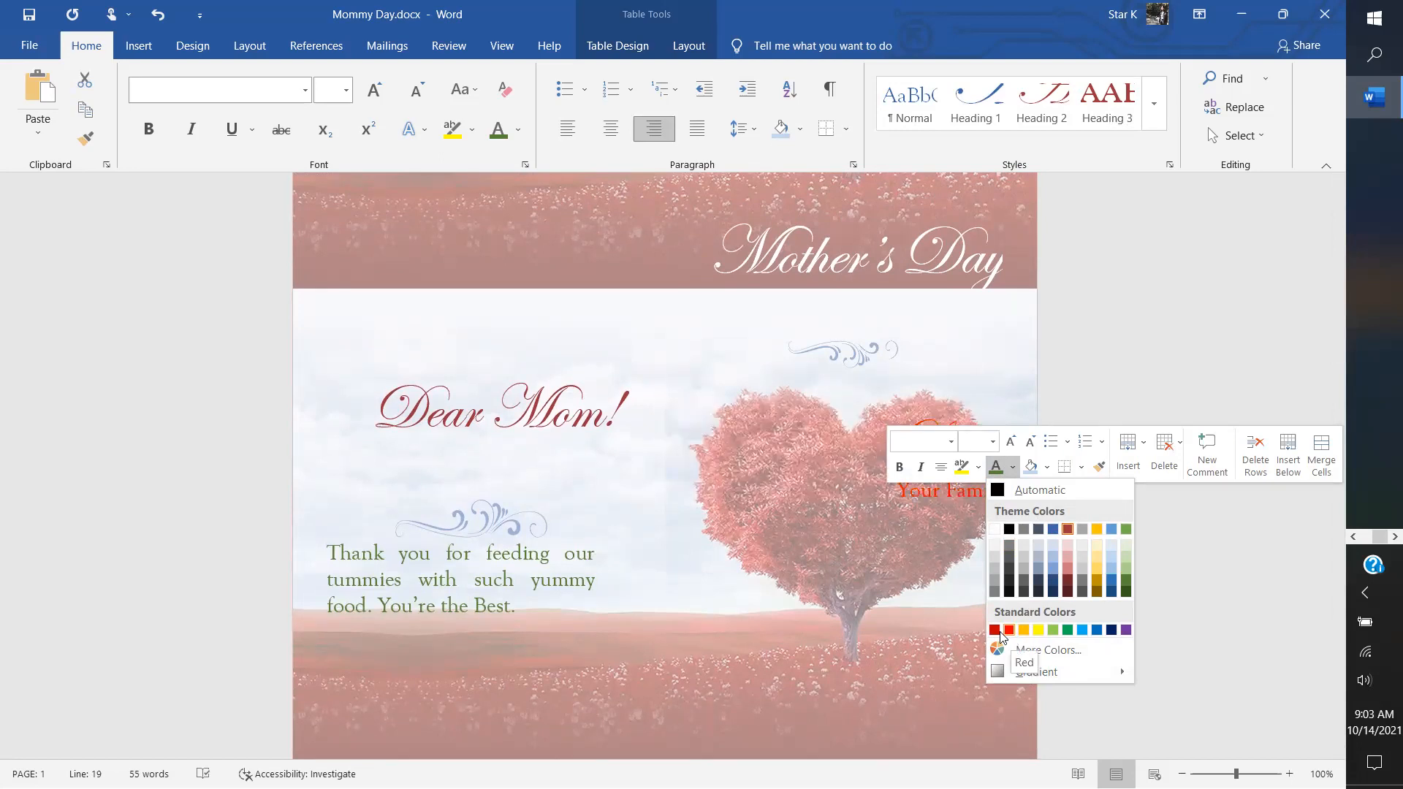
{"action": "left_click", "coordinate": [1109, 631]}
Step: Delete the original greeting, message and closing from the second page, along with its "Happy Mother's Day" text
{"action": "scroll", "coordinate": [1011, 575], "scroll_direction": "down", "scroll_amount": 3}
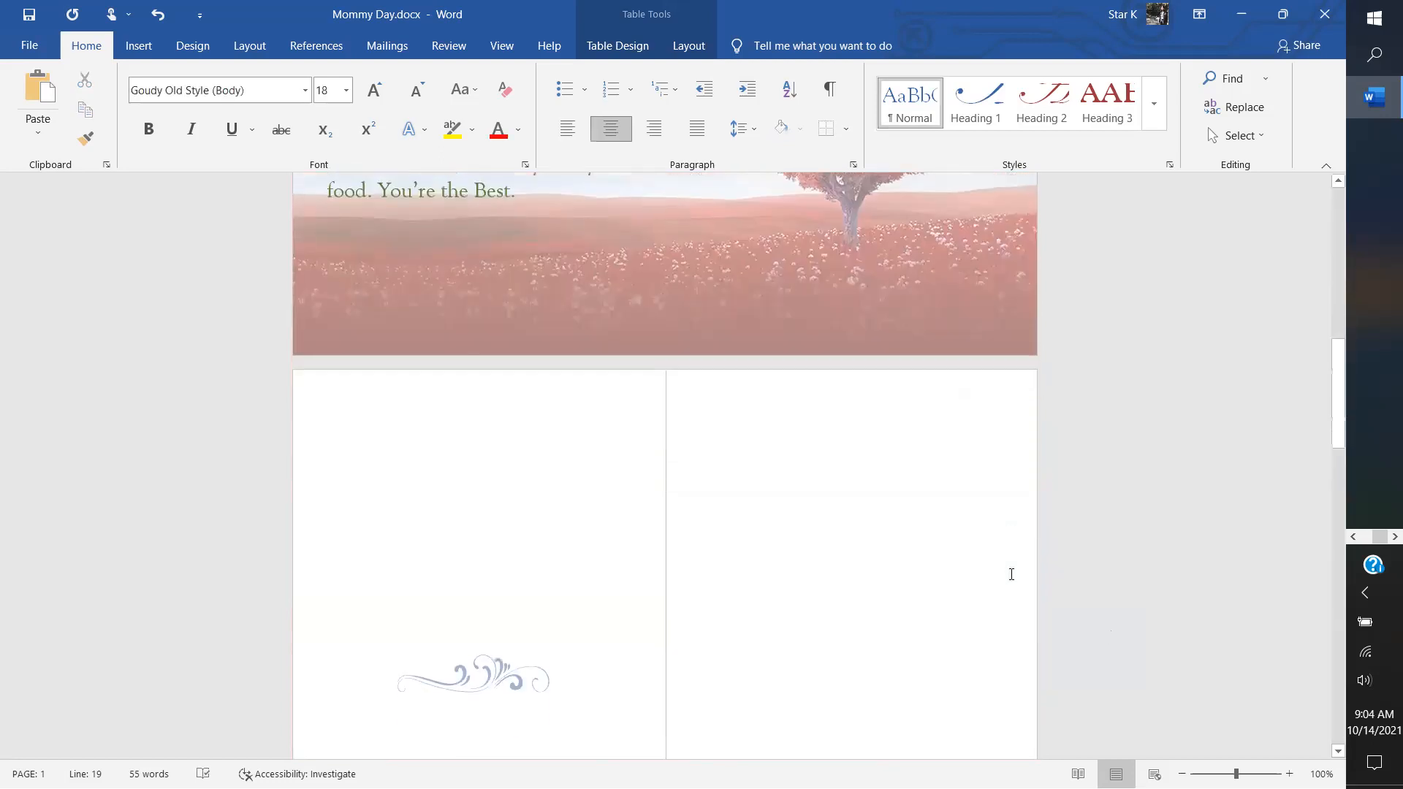
{"action": "left_click", "coordinate": [829, 526]}
{"action": "scroll", "coordinate": [829, 526], "scroll_direction": "down", "scroll_amount": 5}
{"action": "scroll", "coordinate": [829, 526], "scroll_direction": "down", "scroll_amount": 3}
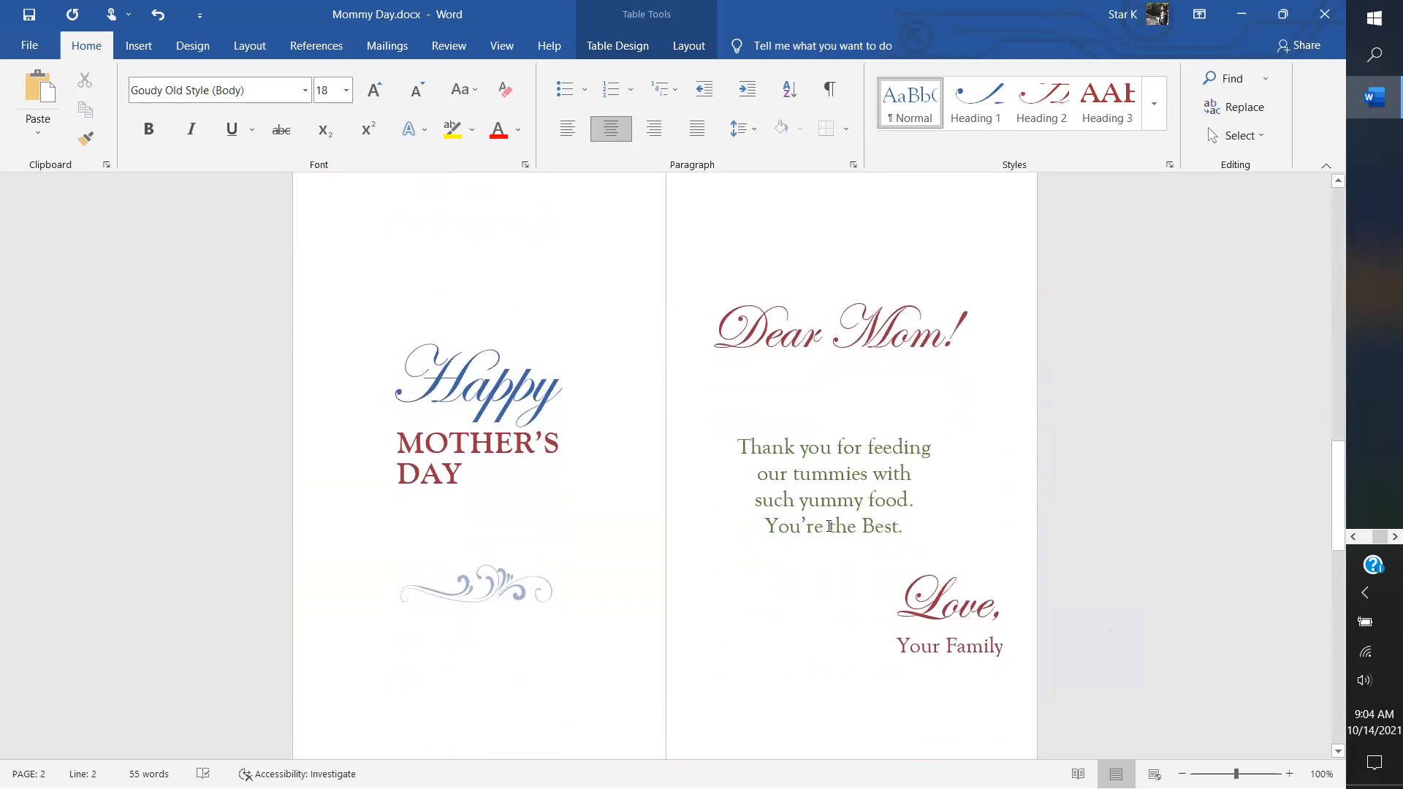
{"action": "left_click_drag", "start_coordinate": [930, 567], "coordinate": [722, 166]}
{"action": "key", "text": "Delete"}
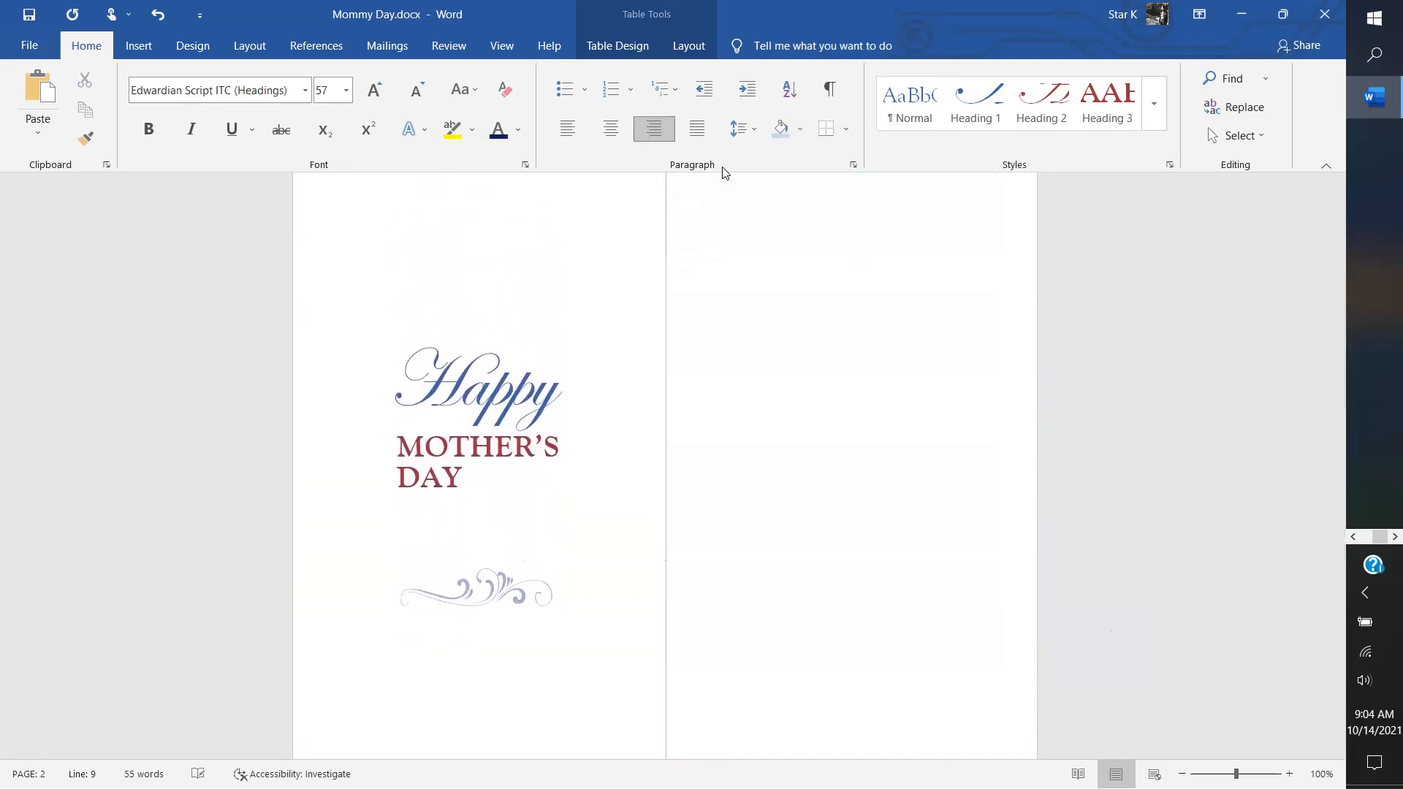
{"action": "left_click_drag", "start_coordinate": [519, 679], "coordinate": [419, 393]}
{"action": "key", "text": "Delete"}
{"action": "scroll", "coordinate": [419, 393], "scroll_direction": "up", "scroll_amount": 7}
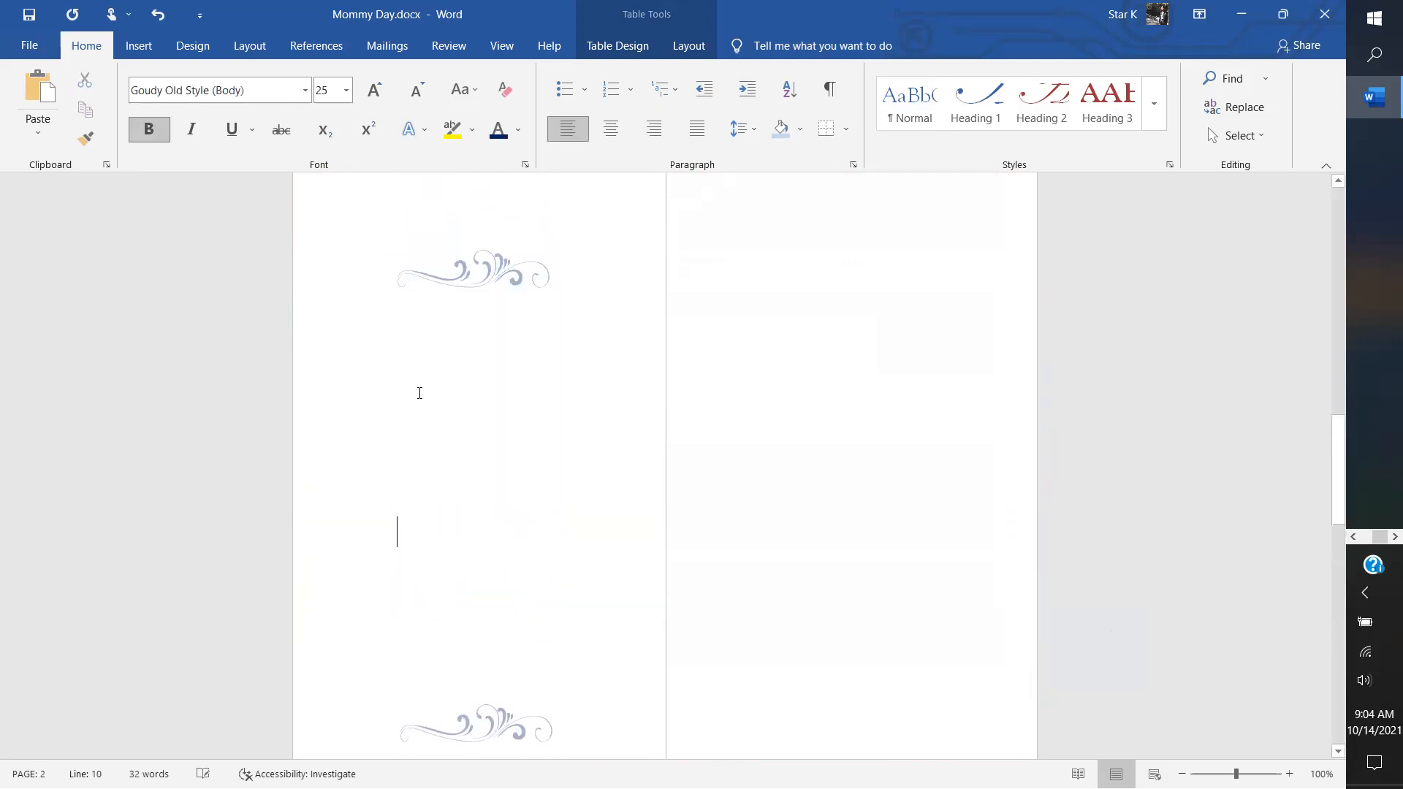
{"action": "scroll", "coordinate": [417, 395], "scroll_direction": "up", "scroll_amount": 7}
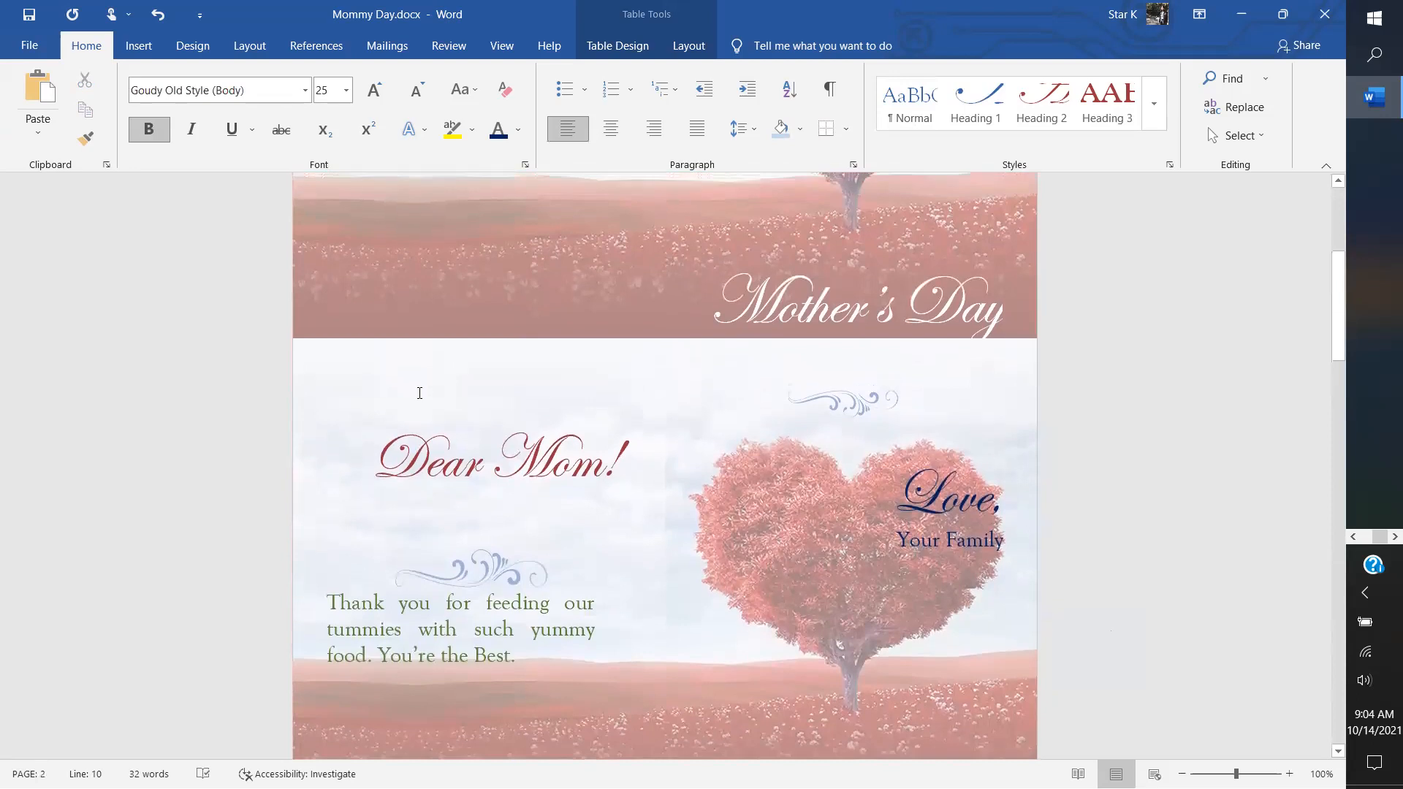
{"action": "right_click", "coordinate": [417, 395]}
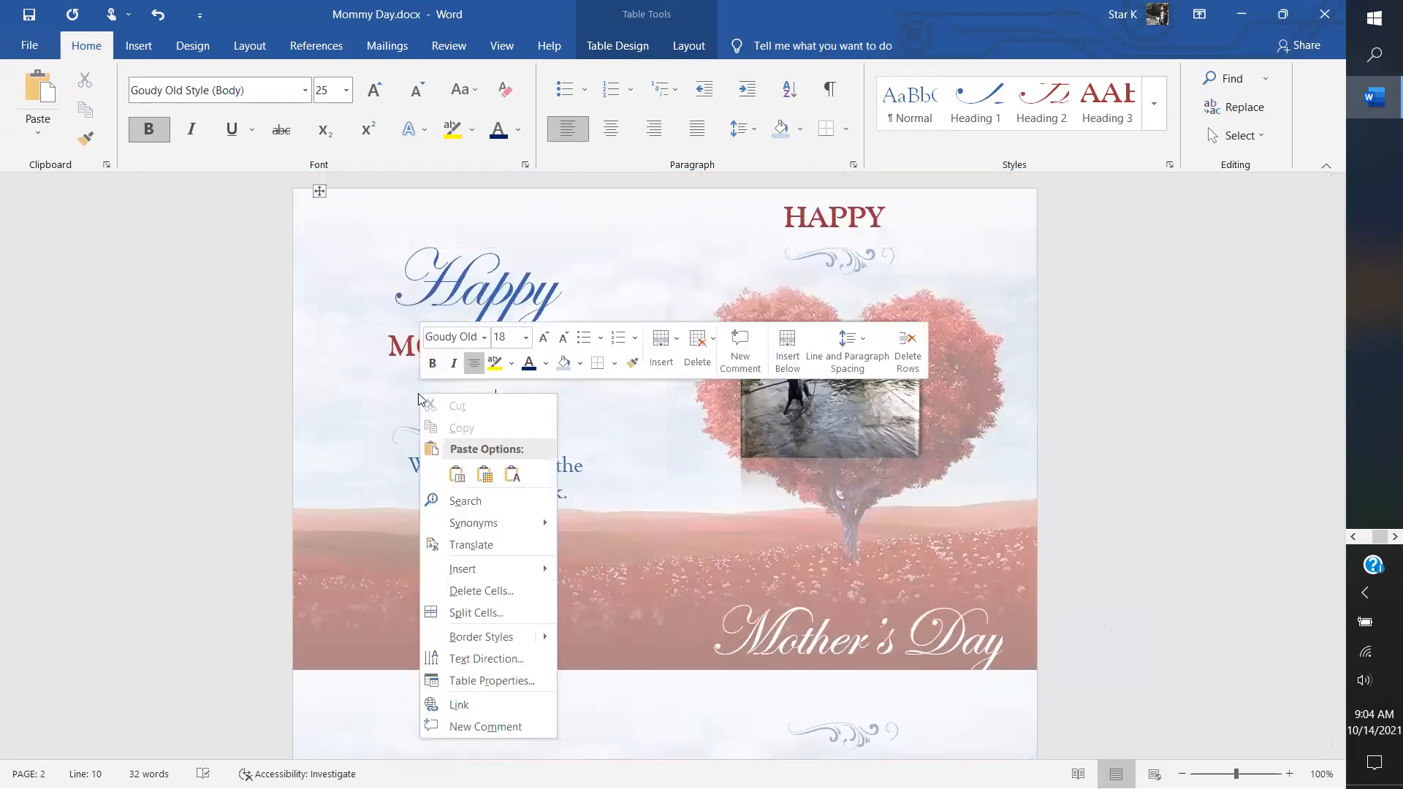
{"action": "left_click", "coordinate": [703, 605]}
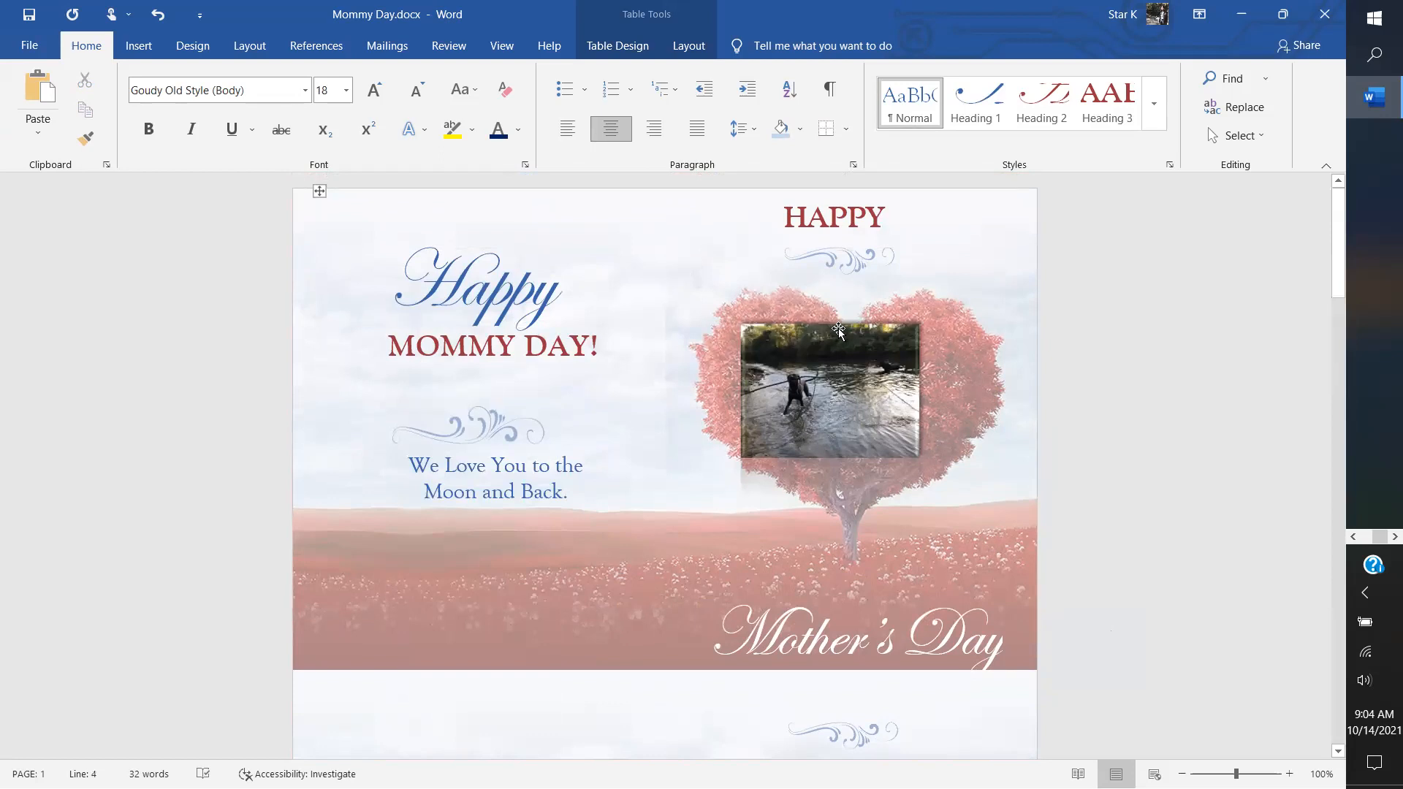
{"action": "double_click", "coordinate": [895, 219]}
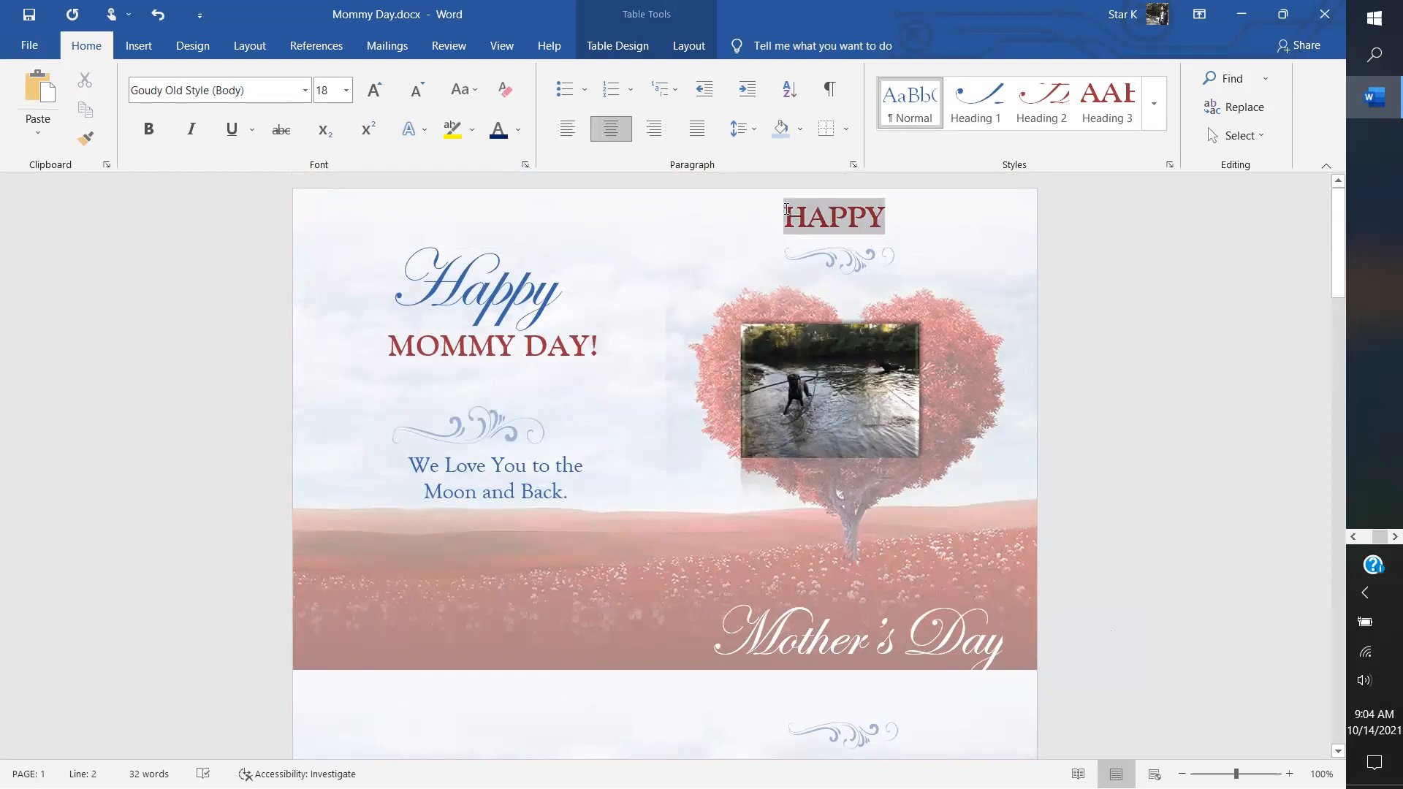
{"action": "left_click", "coordinate": [910, 212]}
{"action": "double_click", "coordinate": [910, 212]}
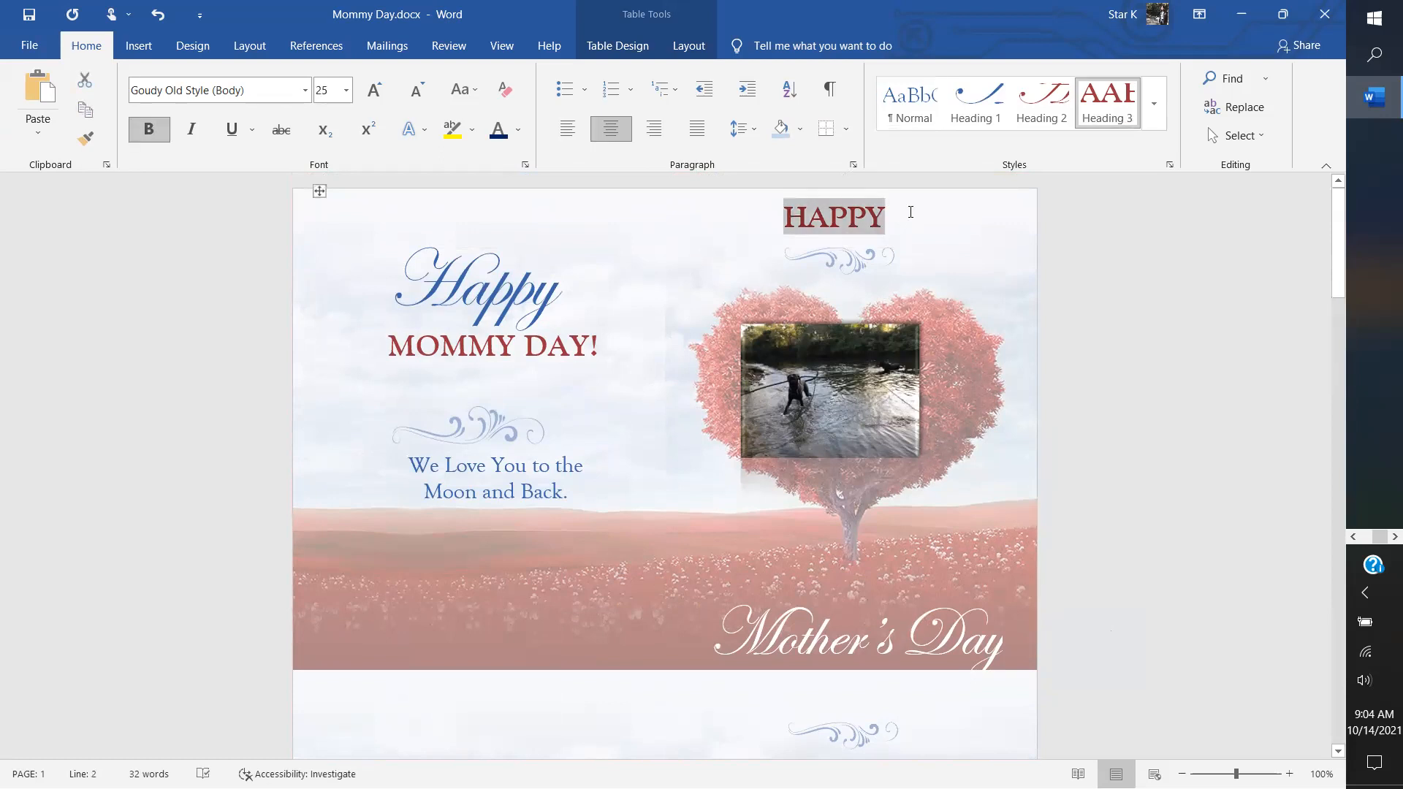
{"action": "right_click", "coordinate": [910, 212]}
{"action": "key", "text": "Escape"}
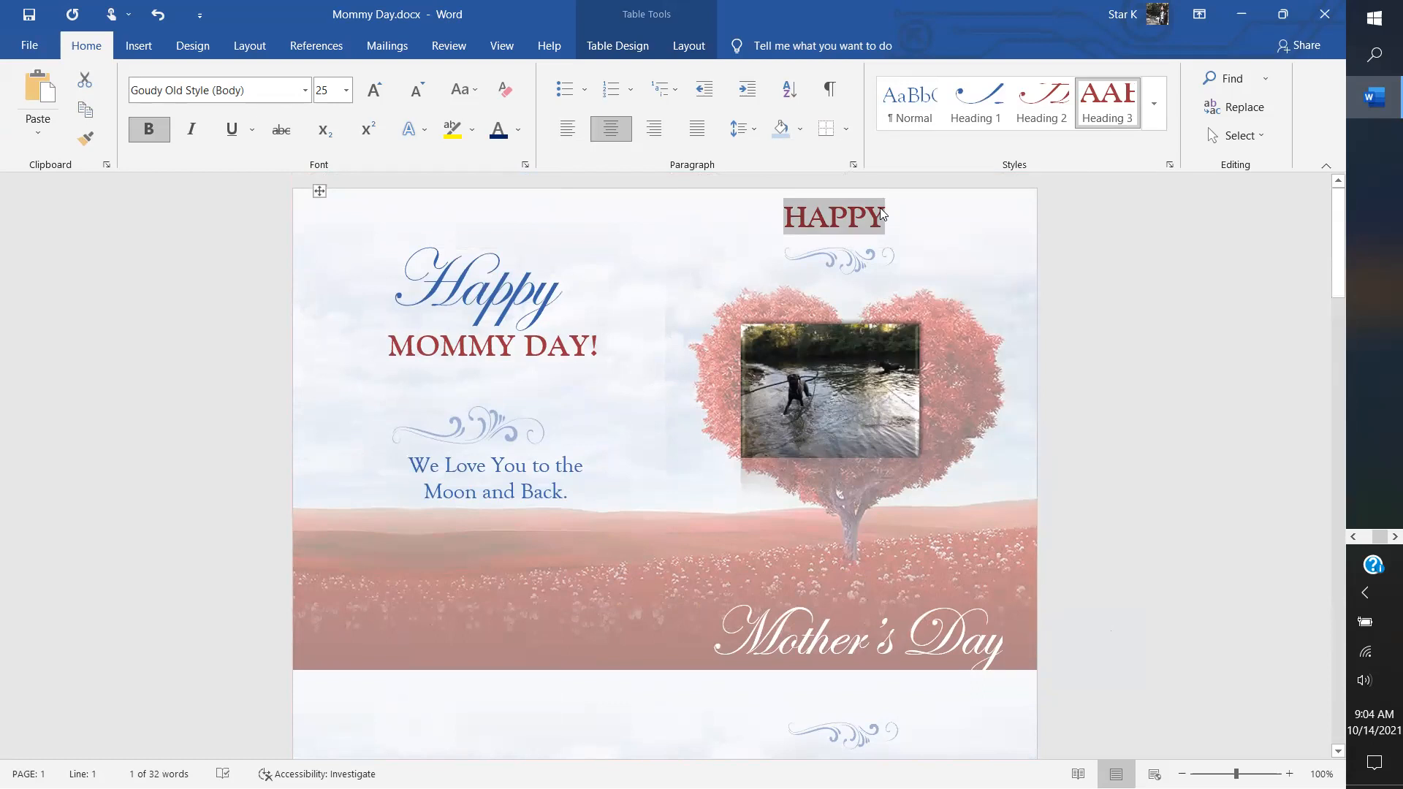
{"action": "triple_click", "coordinate": [885, 217]}
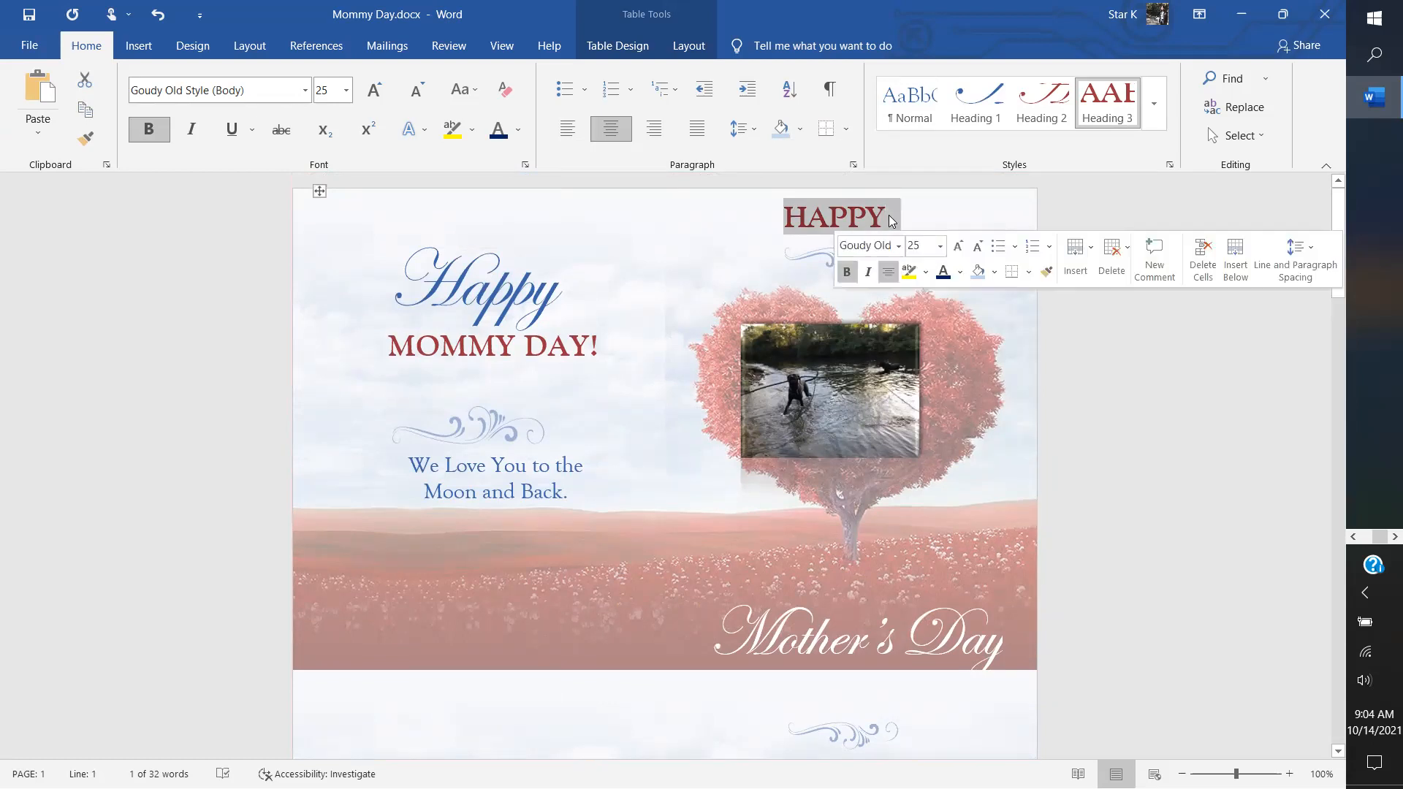
{"action": "right_click", "coordinate": [801, 219]}
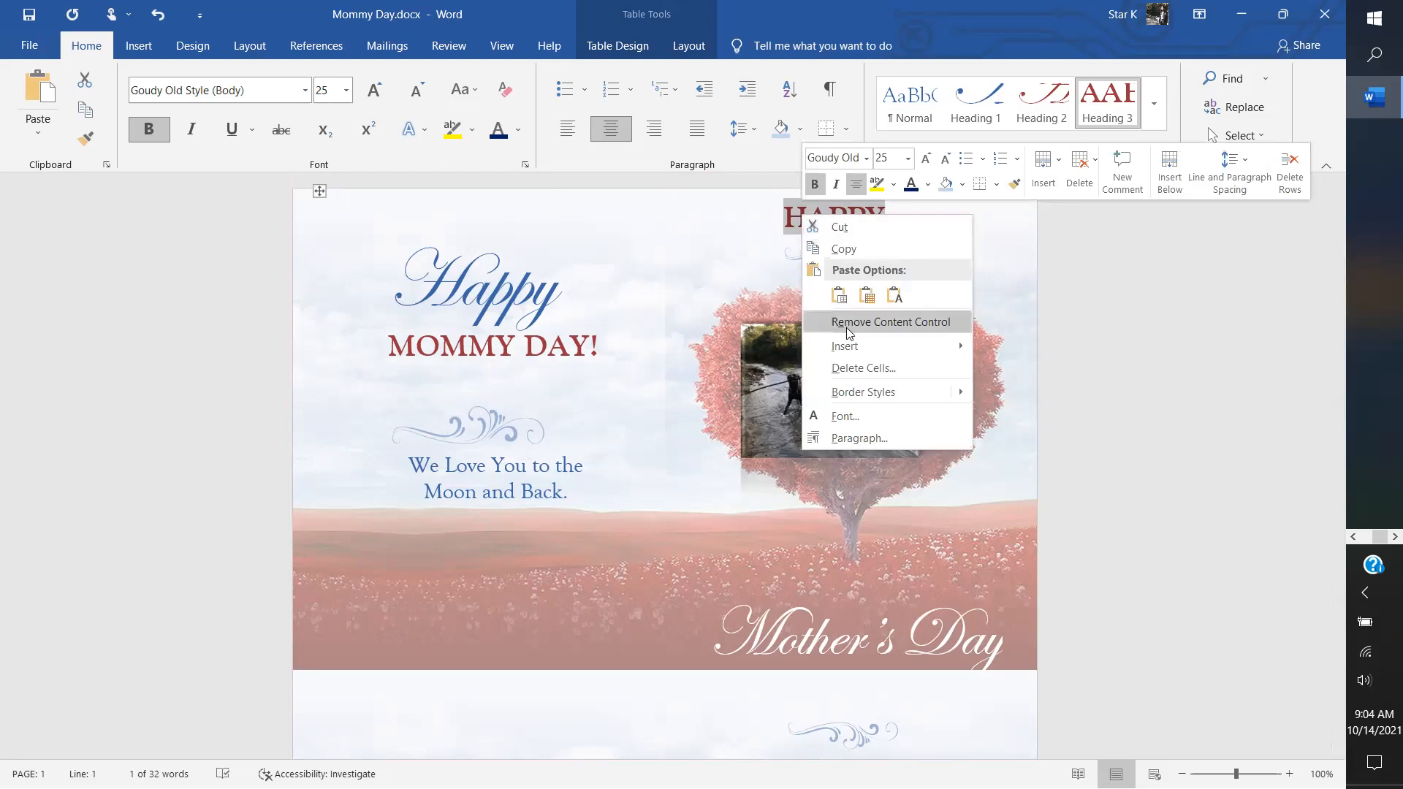
{"action": "left_click", "coordinate": [1011, 291]}
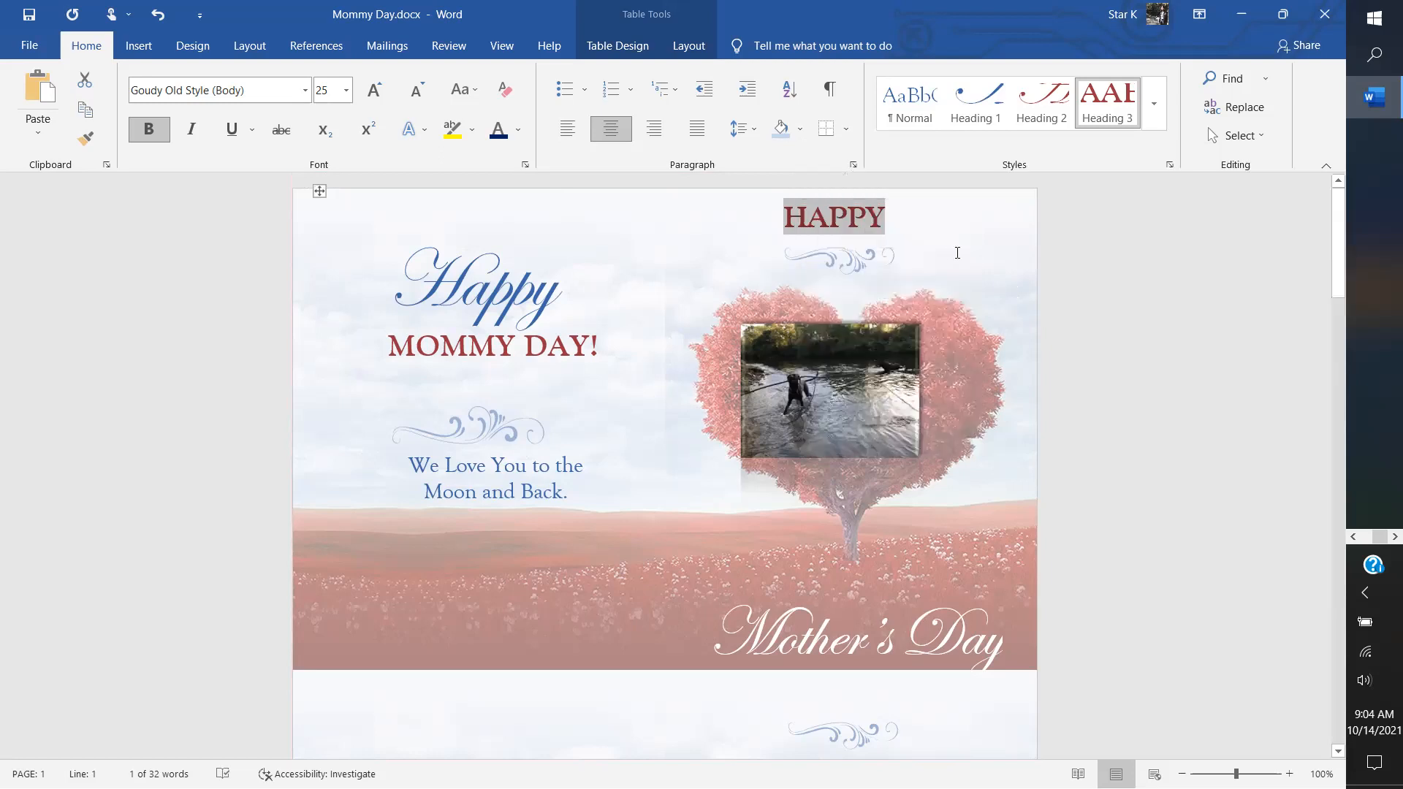
{"action": "left_click", "coordinate": [948, 253]}
{"action": "double_click", "coordinate": [903, 211]}
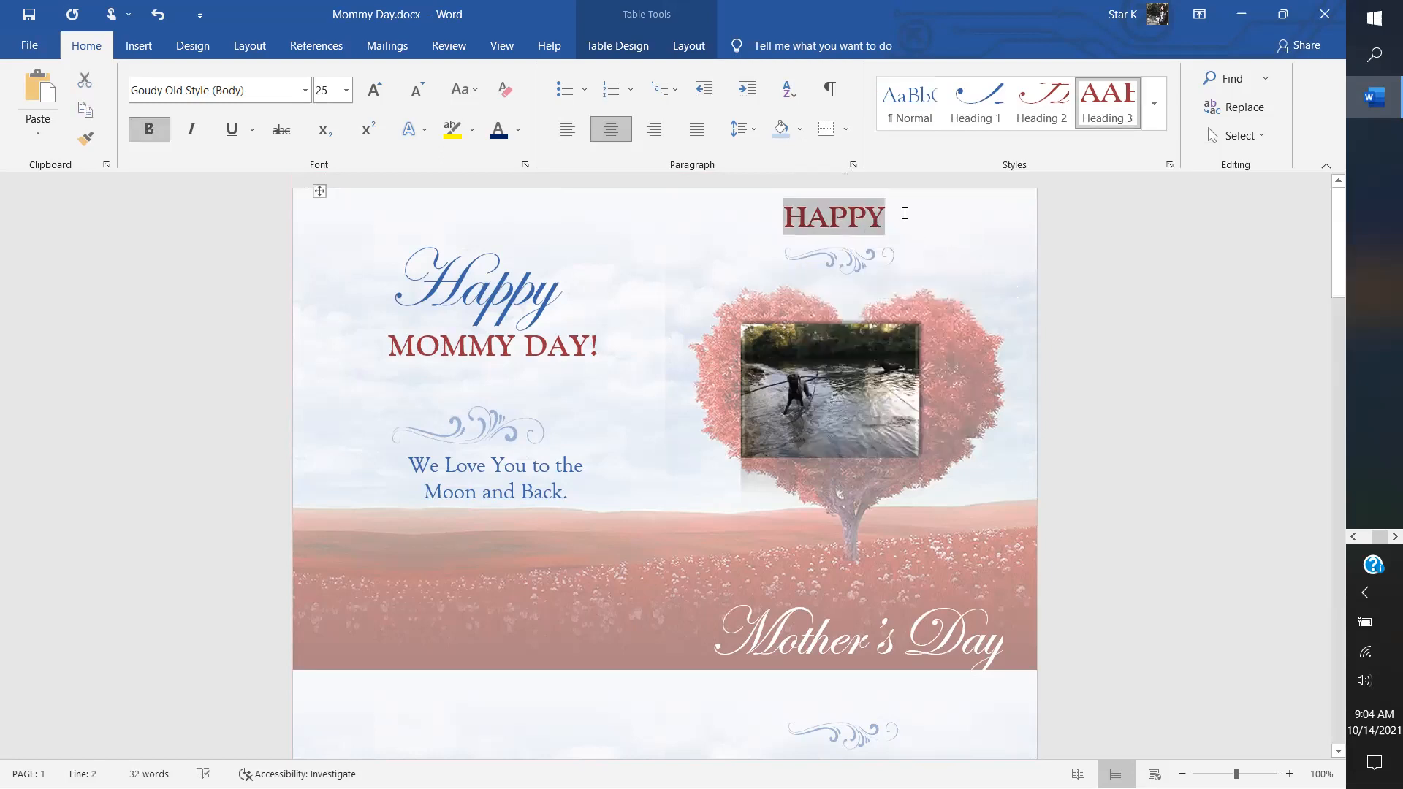
Step: Add the line "Day Every Day!!!" directly under the "HAPPY" heading in the first page's upper card
{"action": "left_click", "coordinate": [868, 244]}
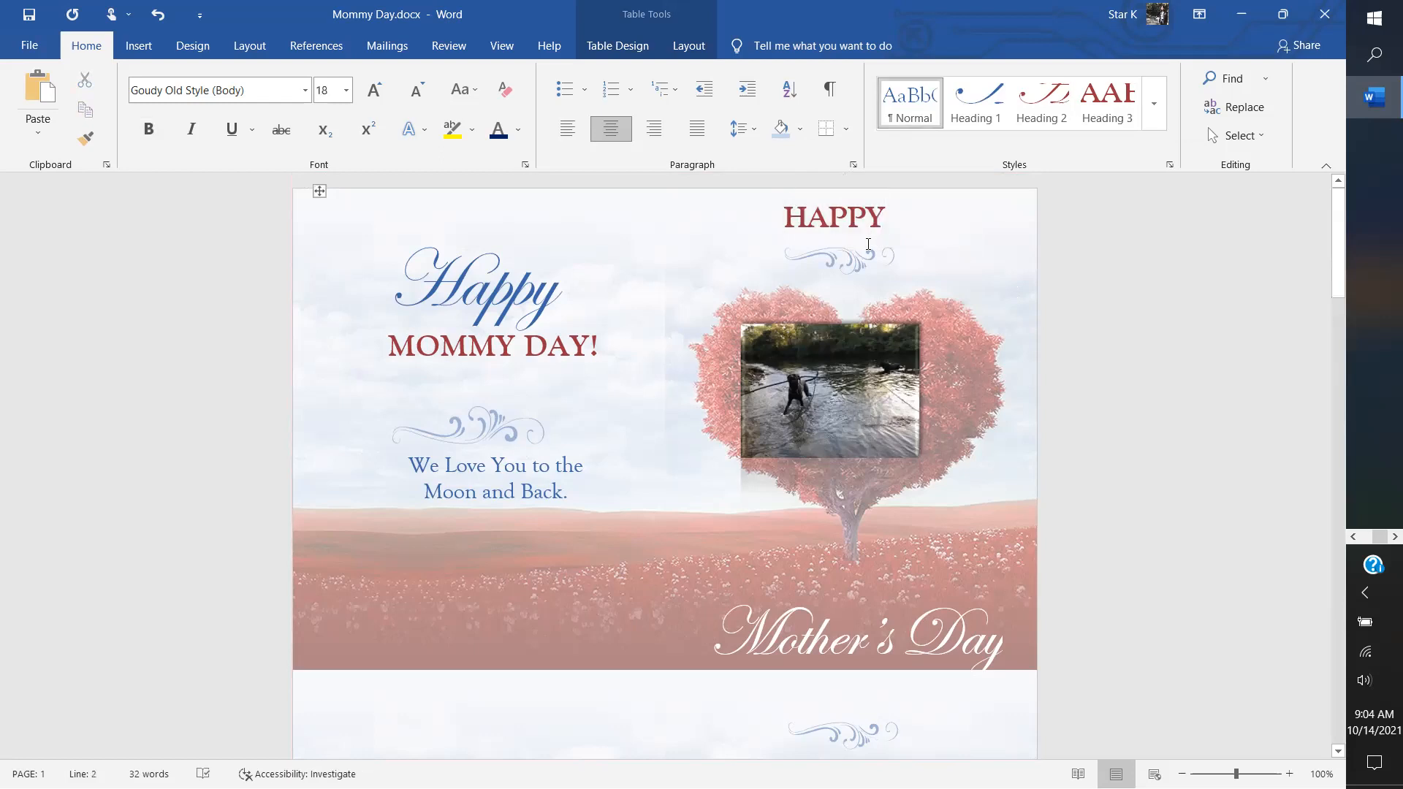
{"action": "type", "text": "Day"}
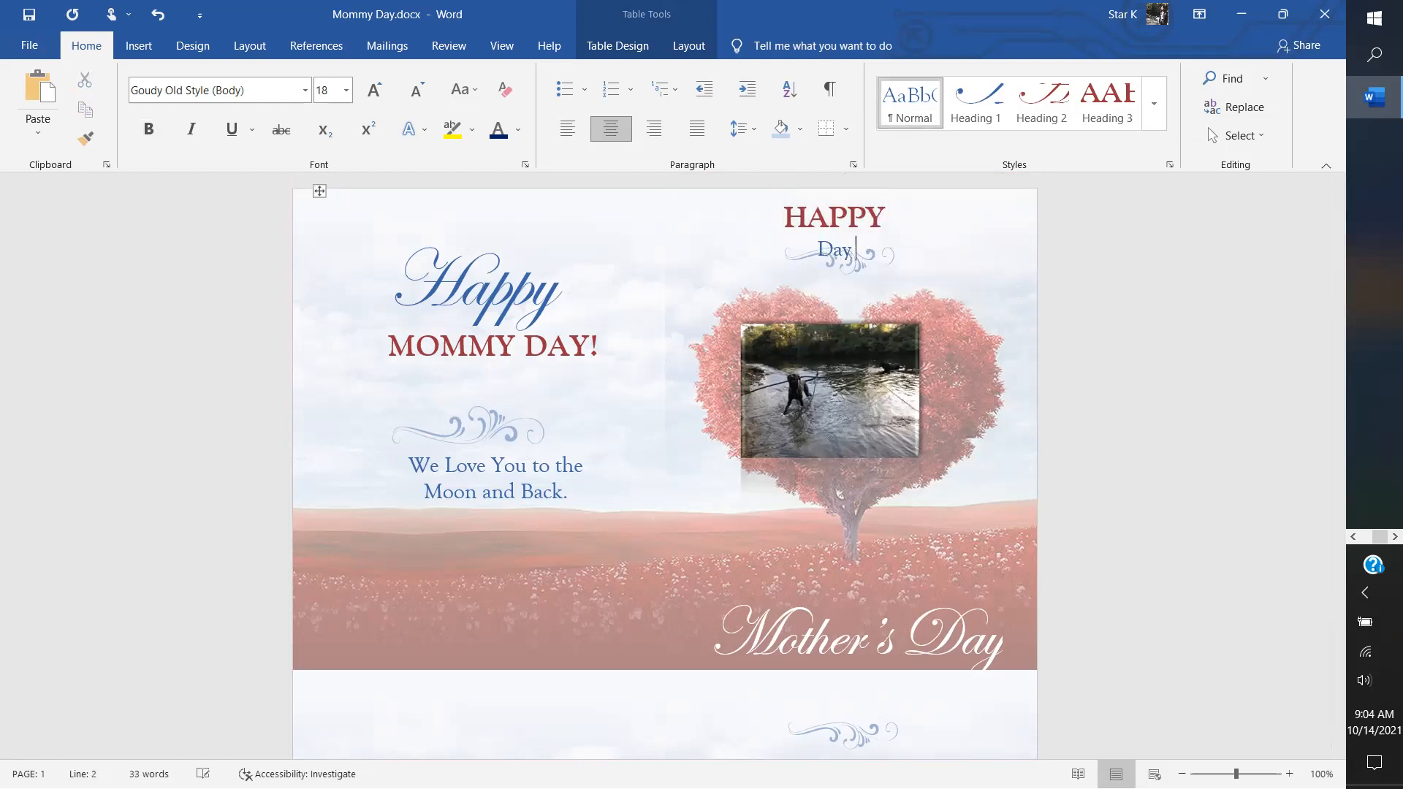
{"action": "type", "text": " Every Da"}
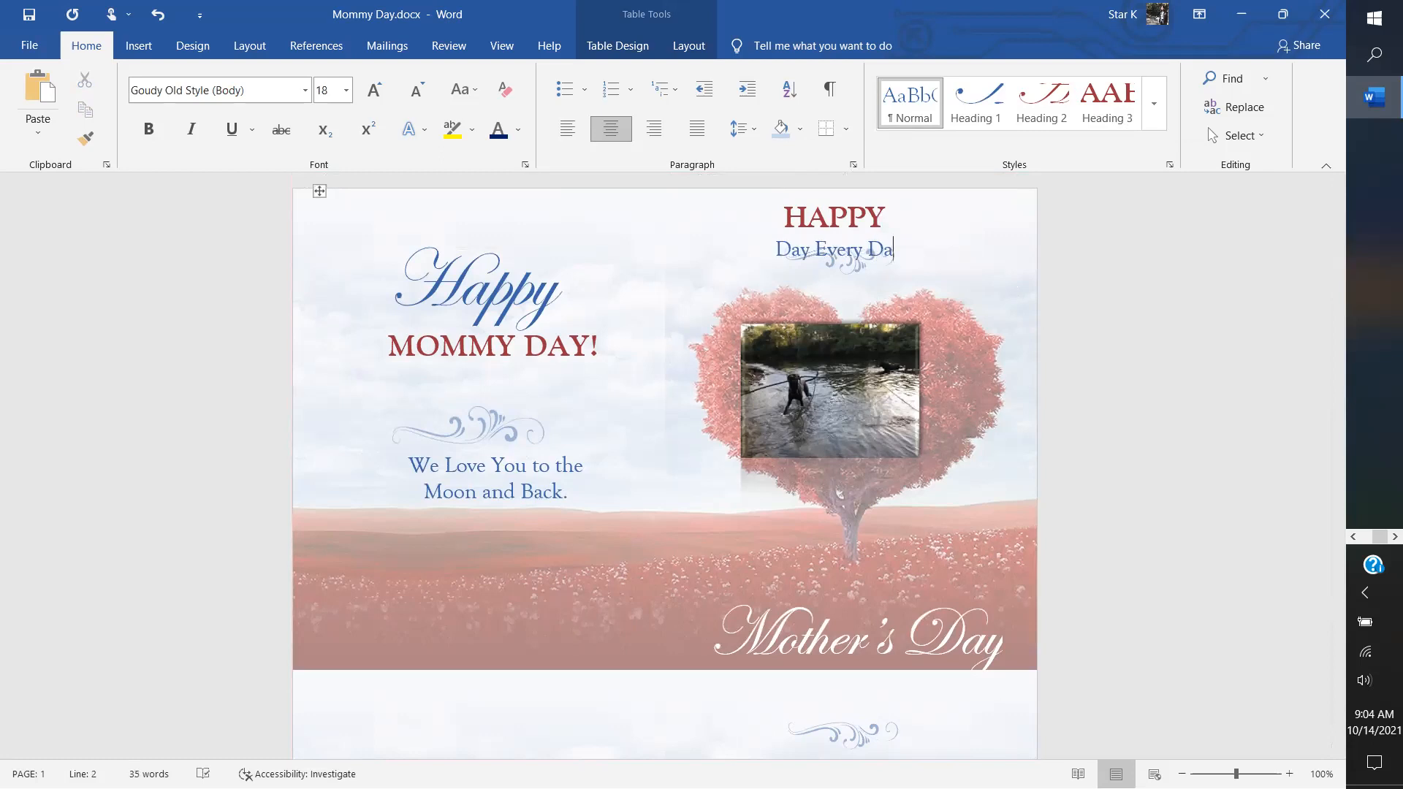
{"action": "type", "text": "y!!!"}
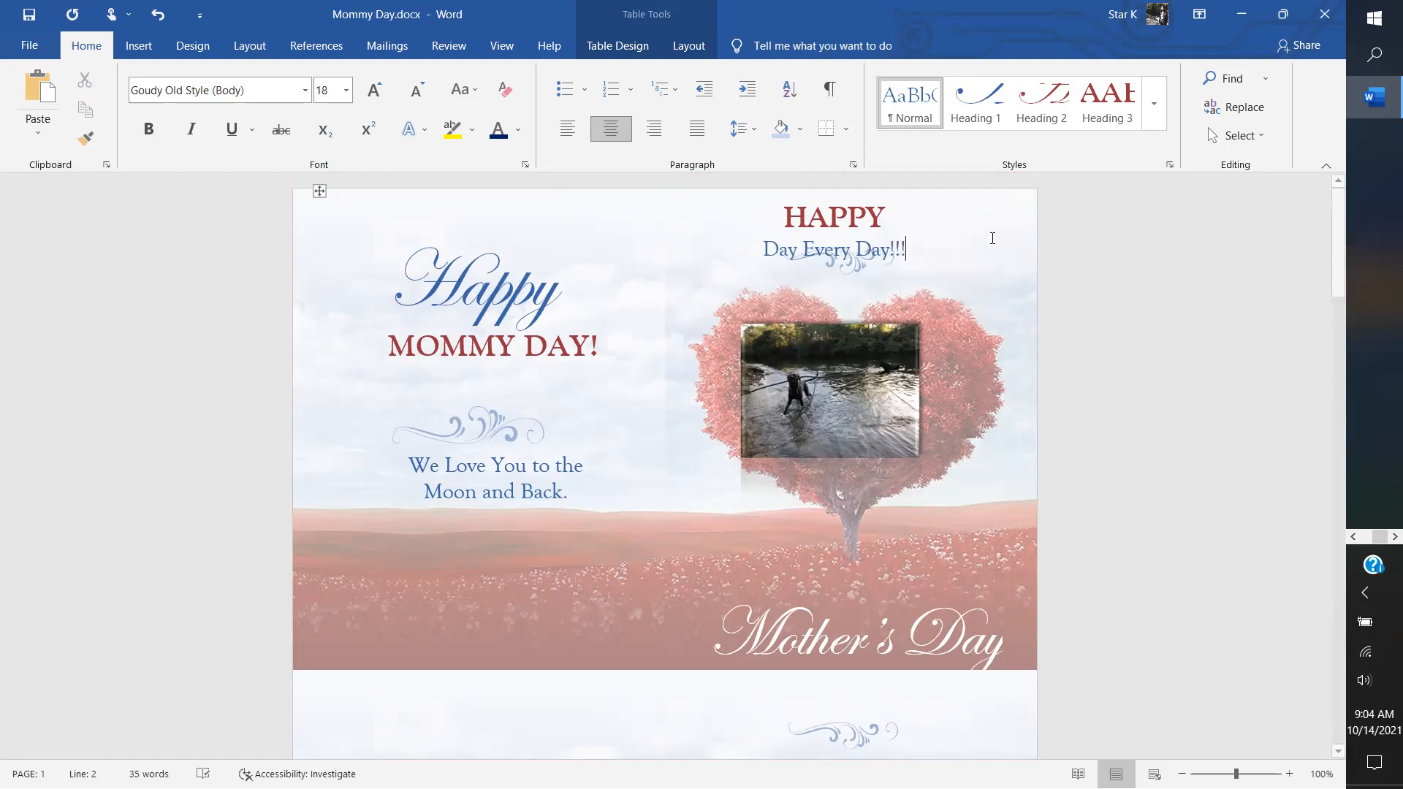
Step: Change the font color of the "Day Every Day!!!" line to the standard dark red
{"action": "left_click_drag", "start_coordinate": [906, 250], "coordinate": [763, 249]}
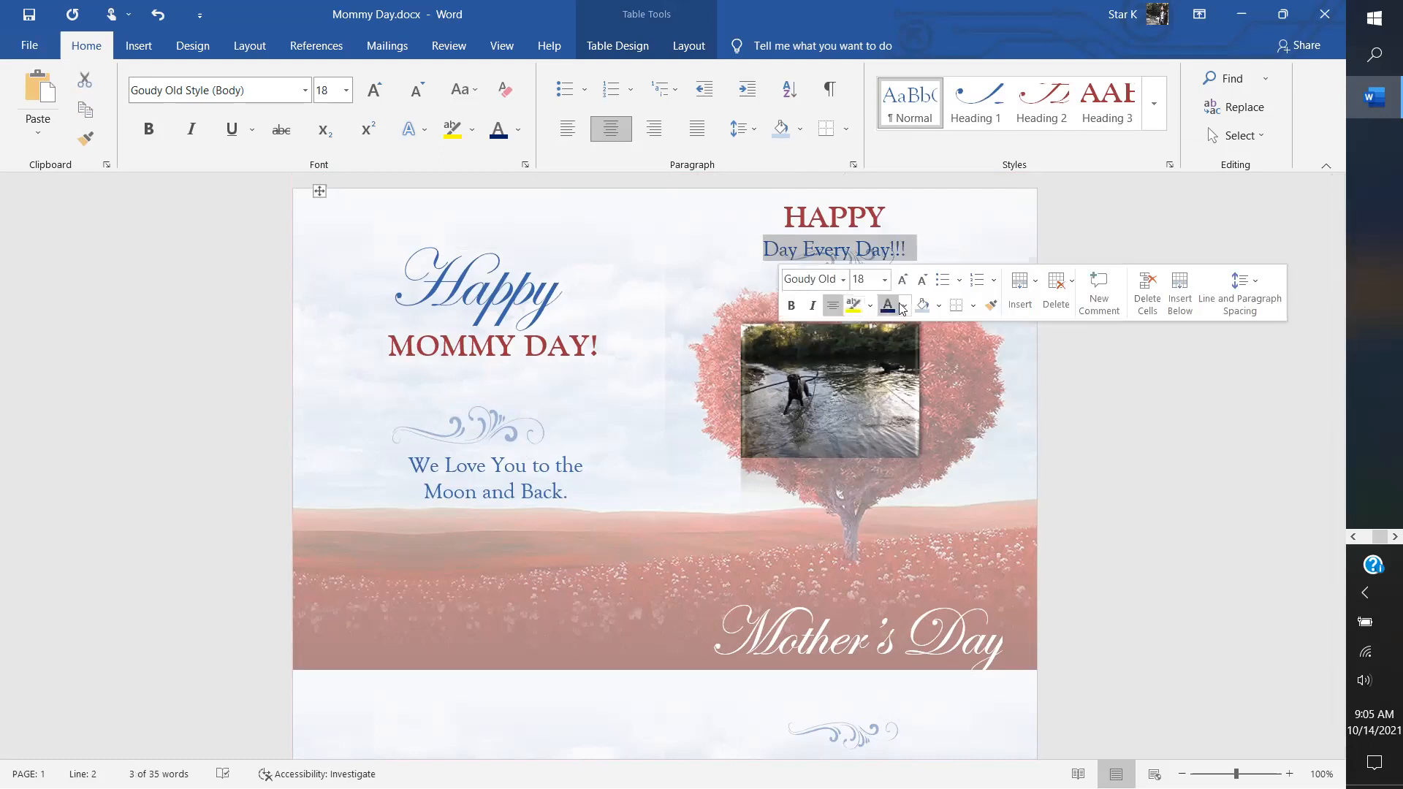
{"action": "left_click", "coordinate": [904, 305]}
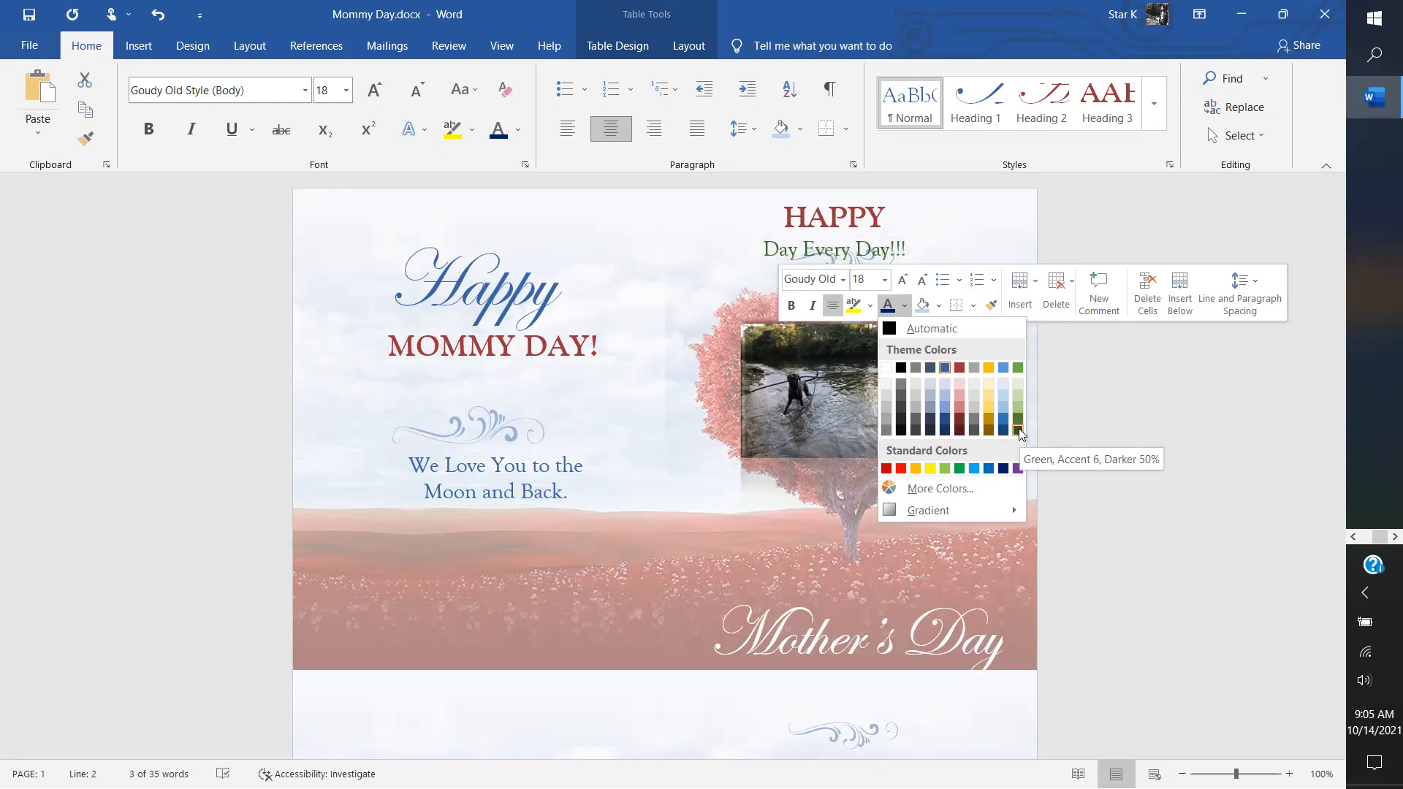
{"action": "left_click", "coordinate": [886, 468]}
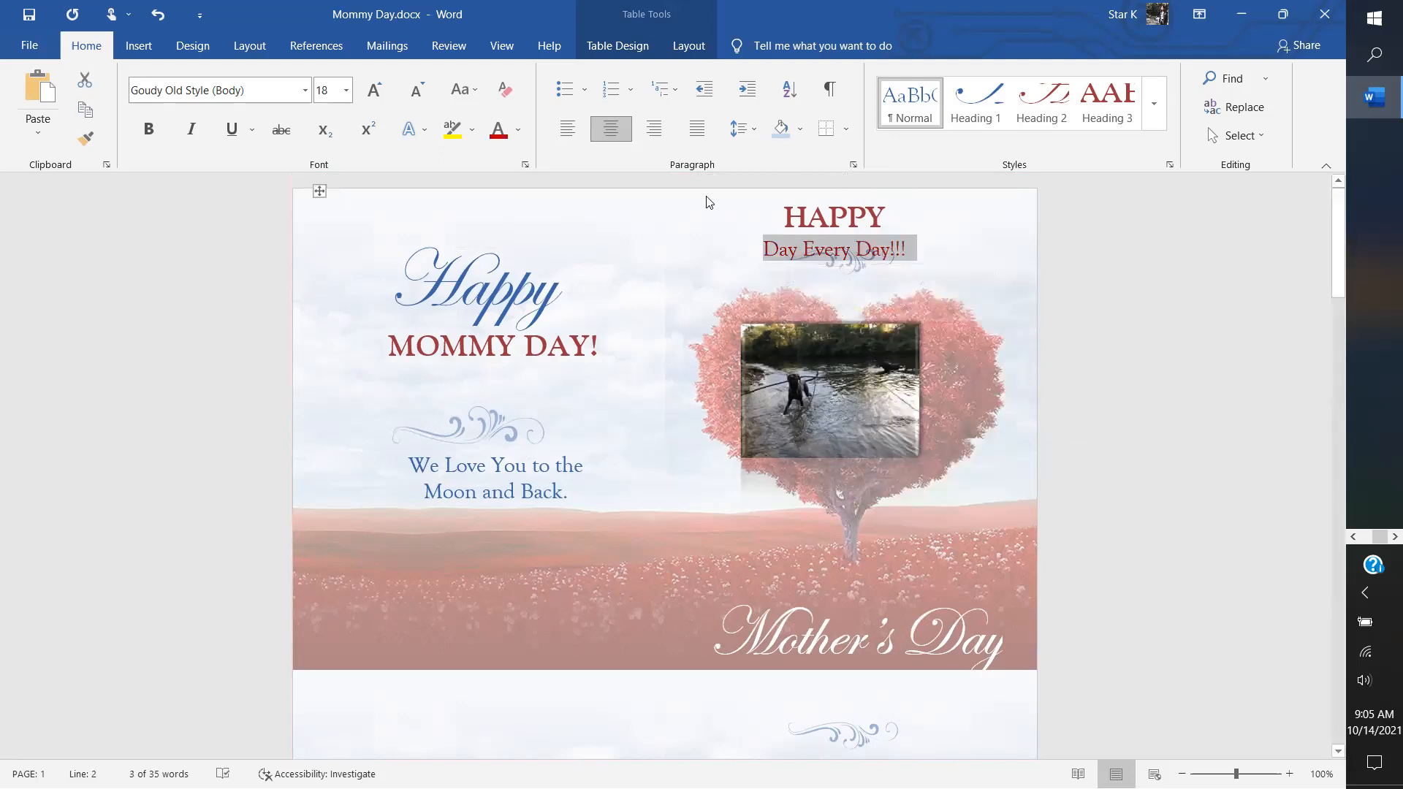
Step: Try a light gold shading behind the "Day Every Day!!!" line and undo it
{"action": "left_click", "coordinate": [800, 131]}
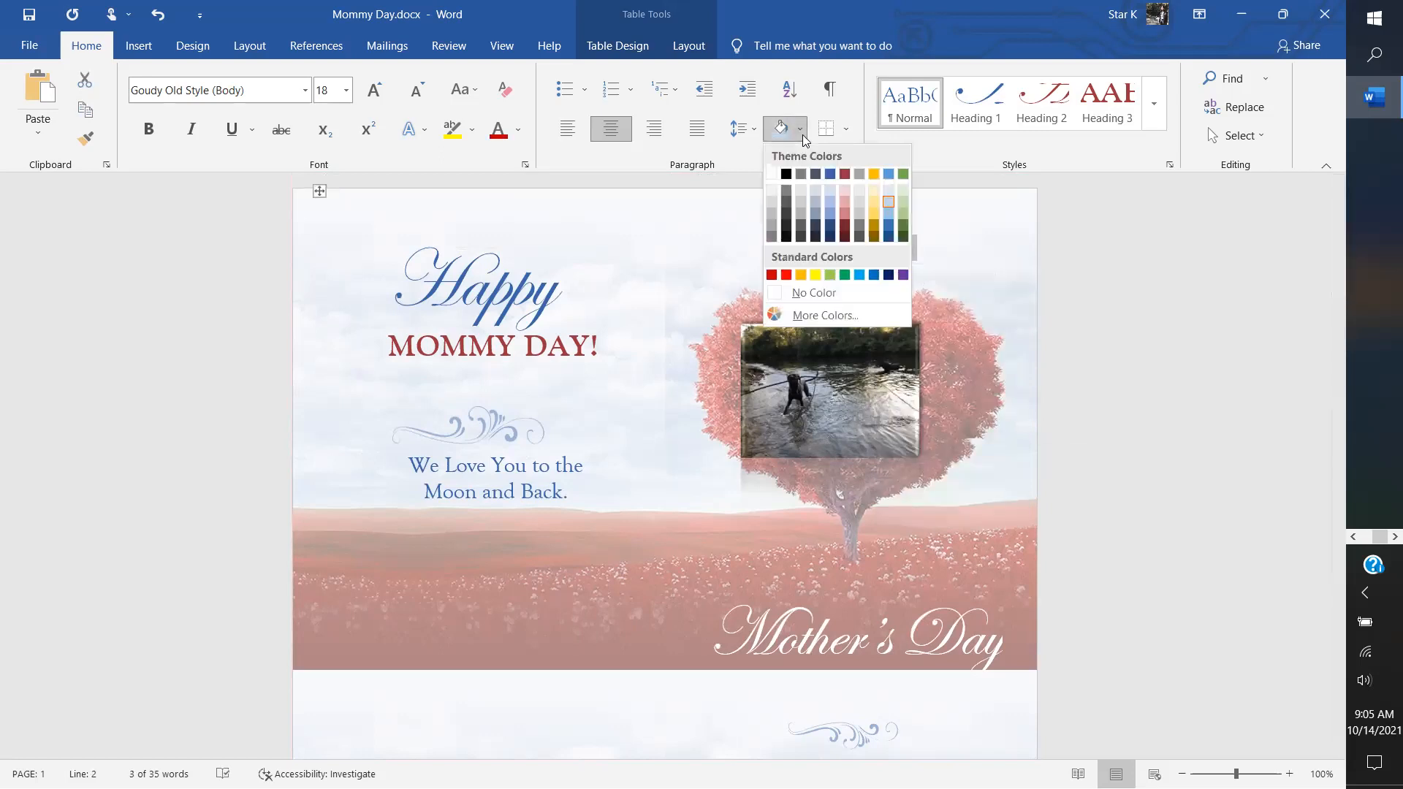
{"action": "left_click", "coordinate": [872, 193]}
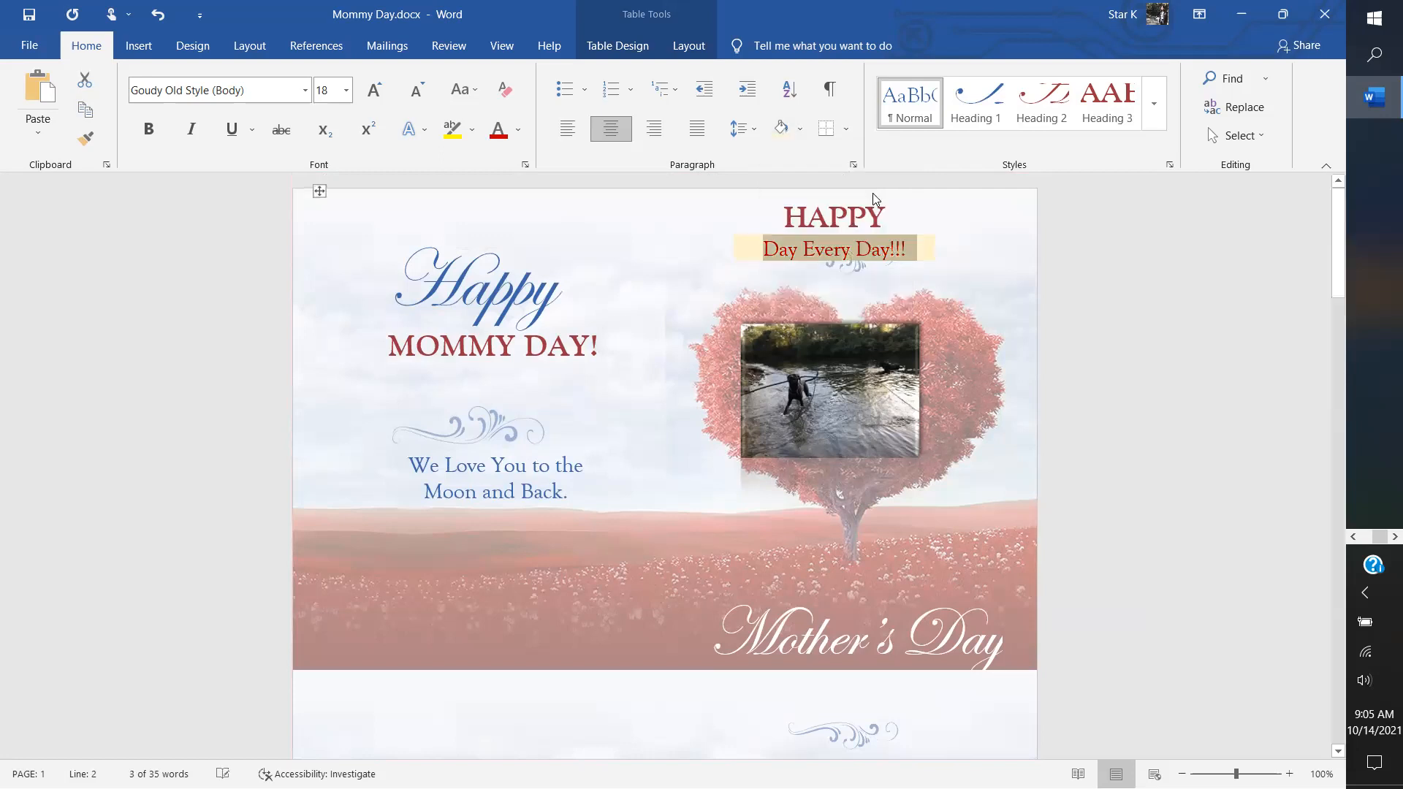
{"action": "left_click", "coordinate": [1039, 246]}
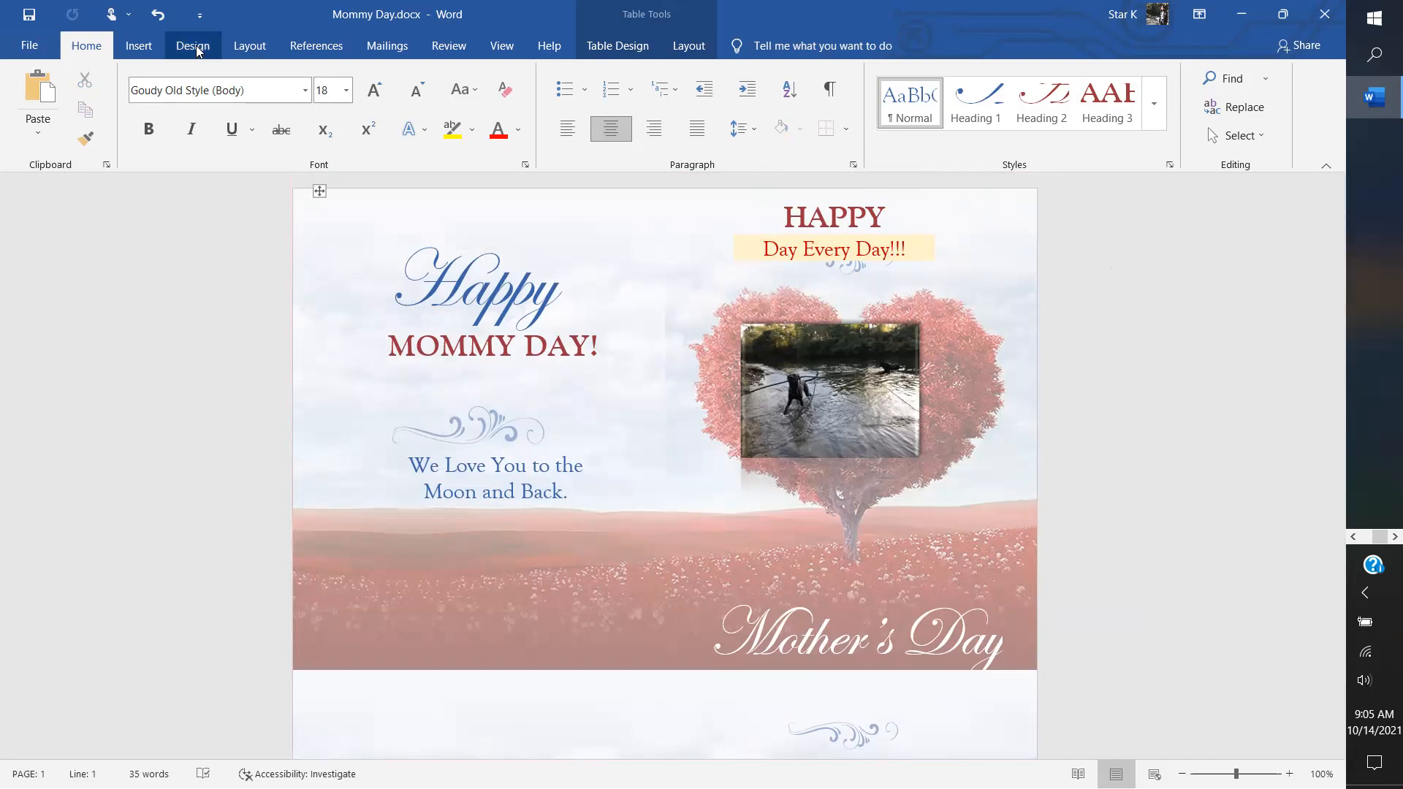
{"action": "left_click", "coordinate": [157, 14]}
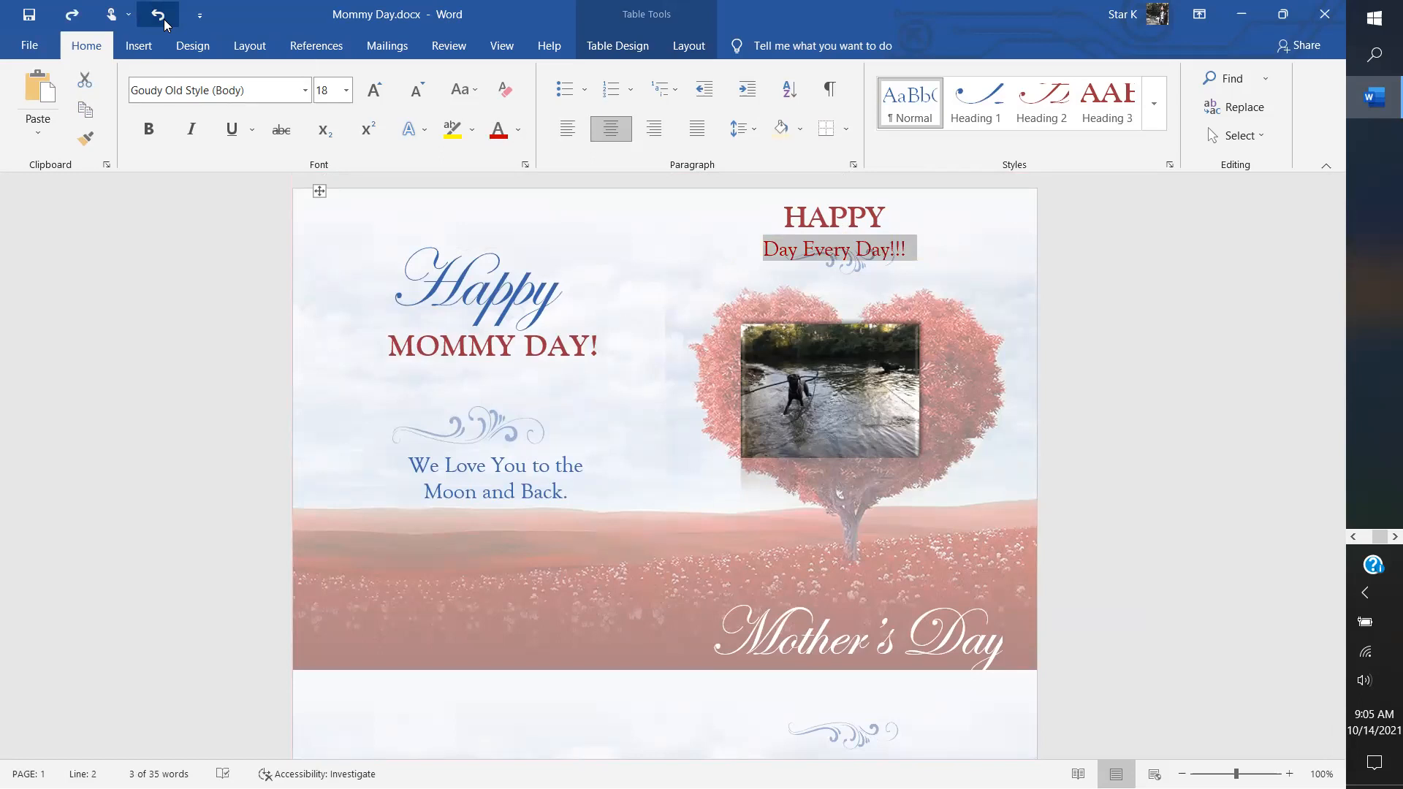
{"action": "left_click", "coordinate": [1109, 480]}
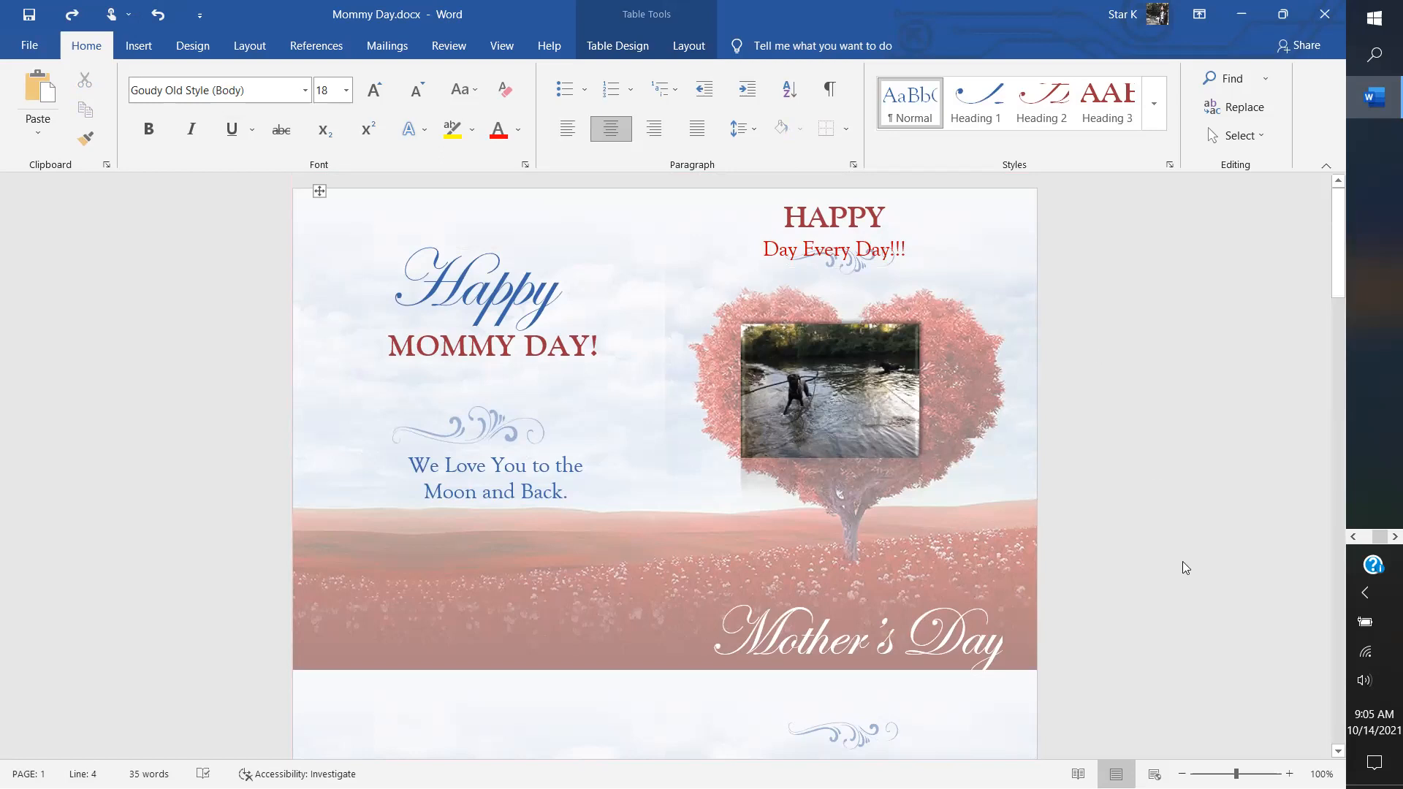
Step: Look over the finished card down to the second page and save the document under its existing name
{"action": "scroll", "coordinate": [1181, 562], "scroll_direction": "down", "scroll_amount": 5}
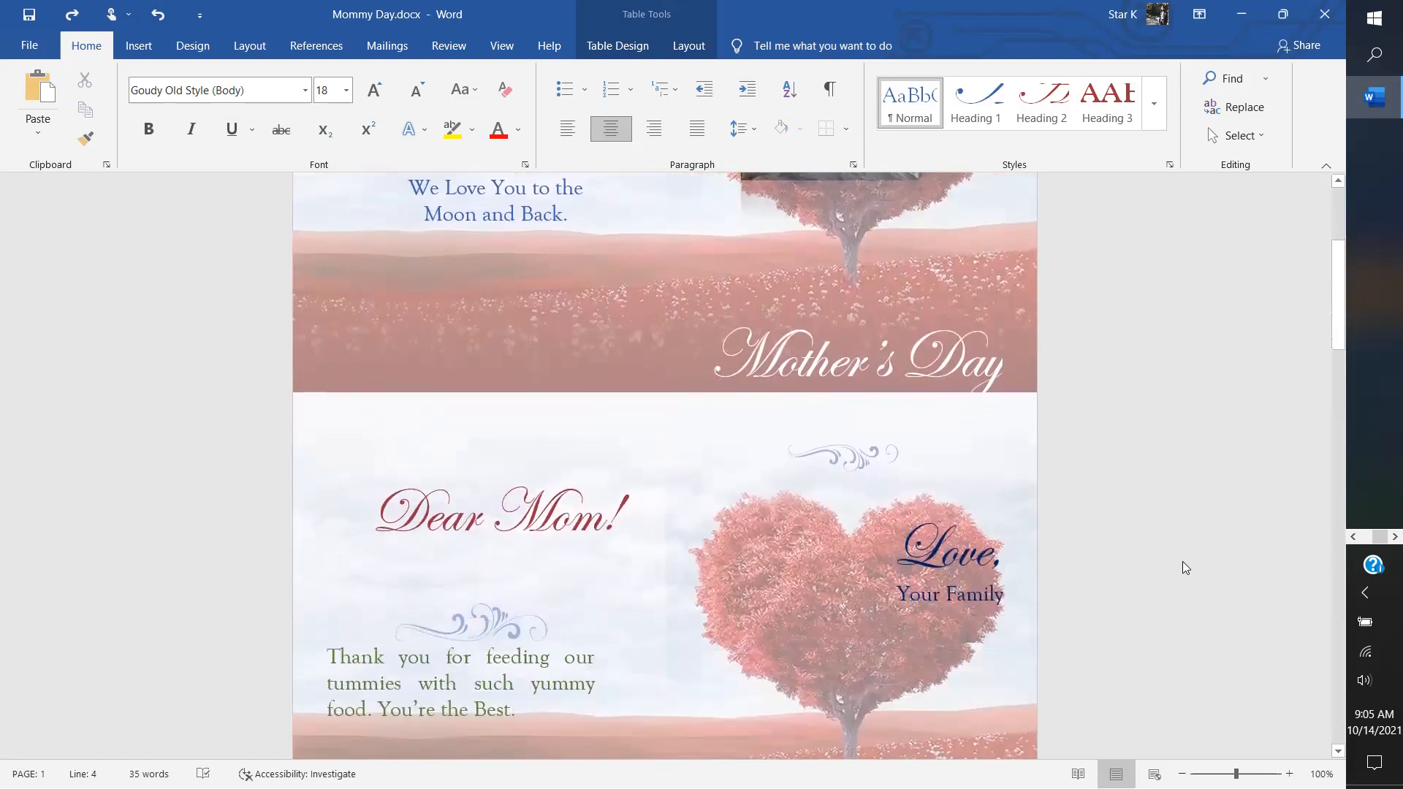
{"action": "scroll", "coordinate": [1182, 562], "scroll_direction": "down", "scroll_amount": 1}
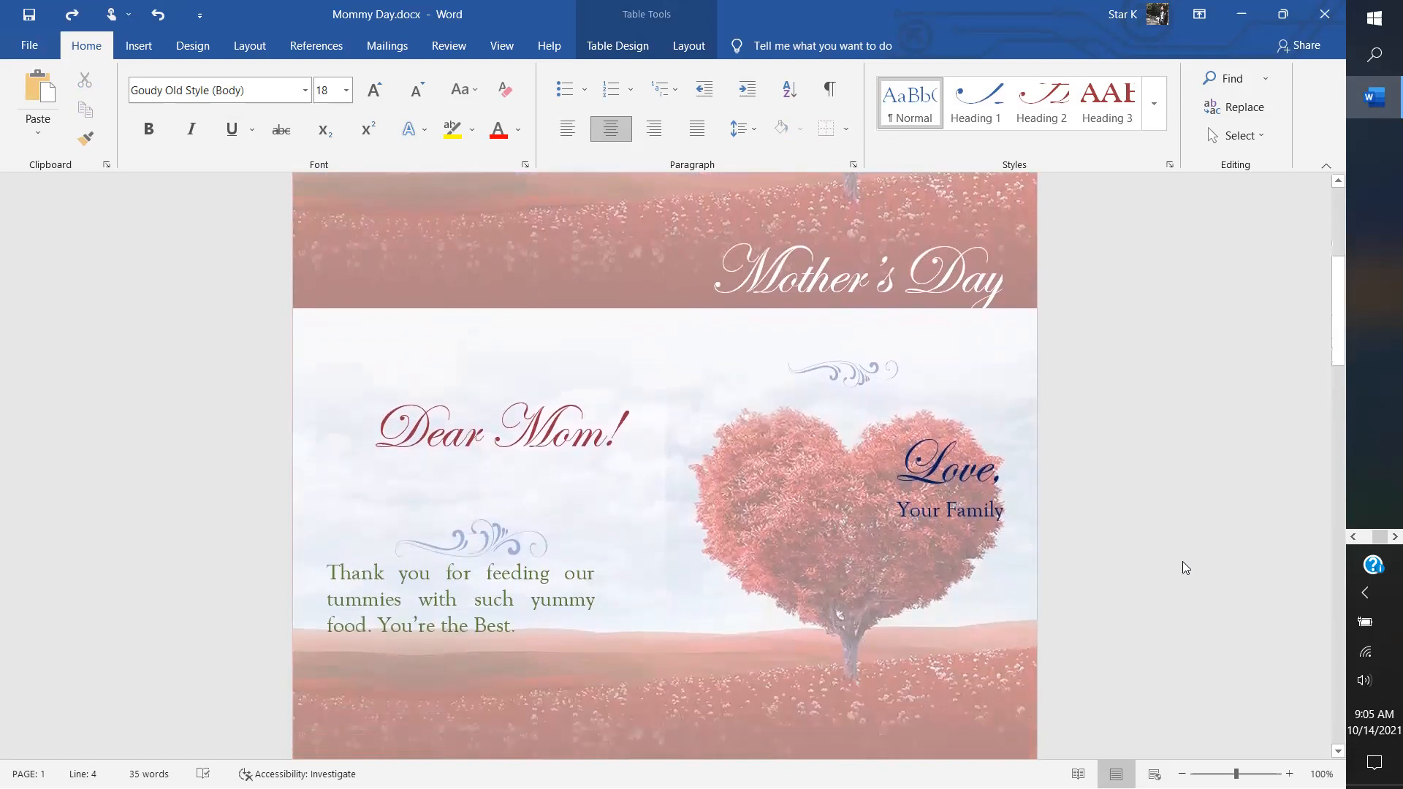
{"action": "scroll", "coordinate": [1182, 561], "scroll_direction": "down", "scroll_amount": 1}
{"action": "scroll", "coordinate": [1182, 561], "scroll_direction": "down", "scroll_amount": 5}
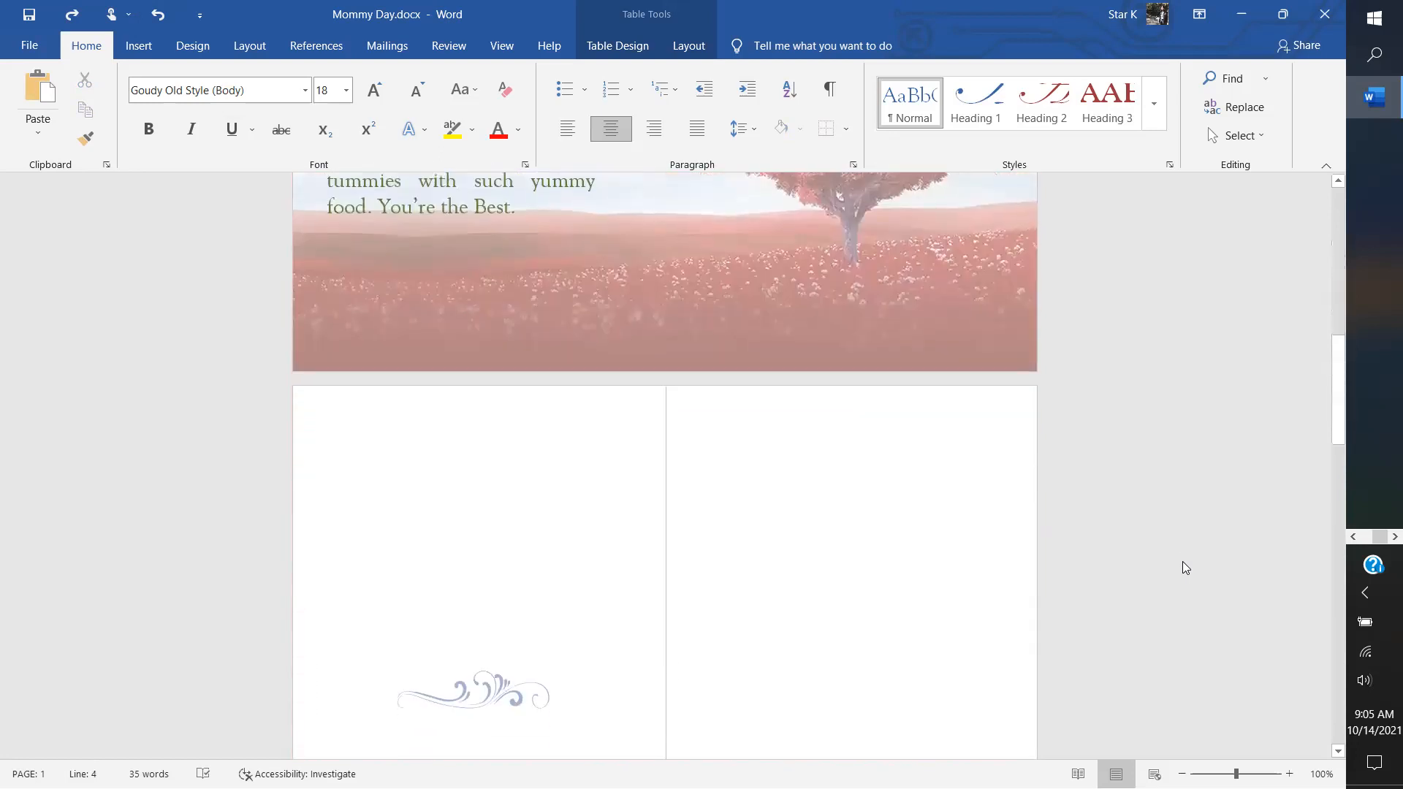
{"action": "scroll", "coordinate": [1183, 562], "scroll_direction": "up", "scroll_amount": 4}
{"action": "scroll", "coordinate": [1182, 561], "scroll_direction": "up", "scroll_amount": 1}
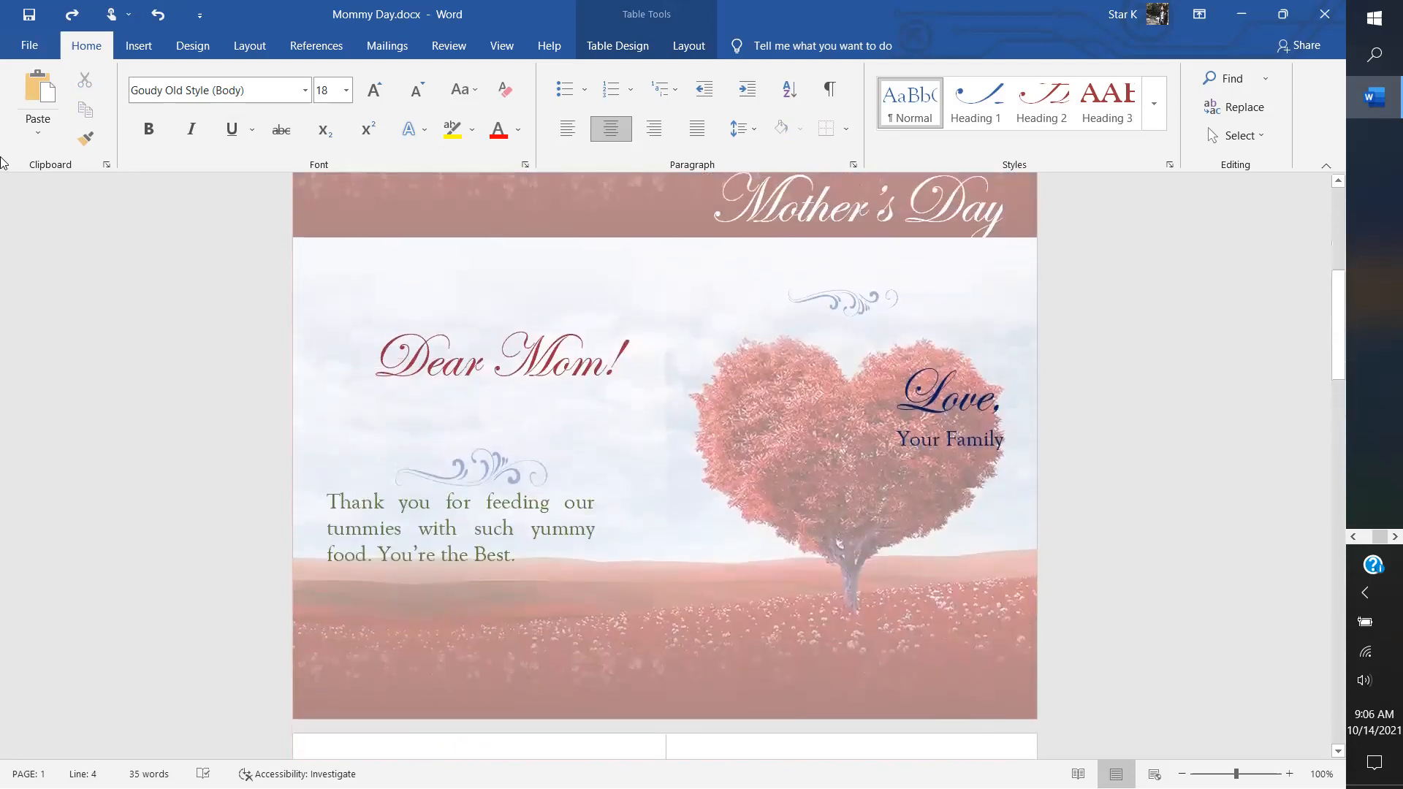
{"action": "left_click", "coordinate": [29, 45]}
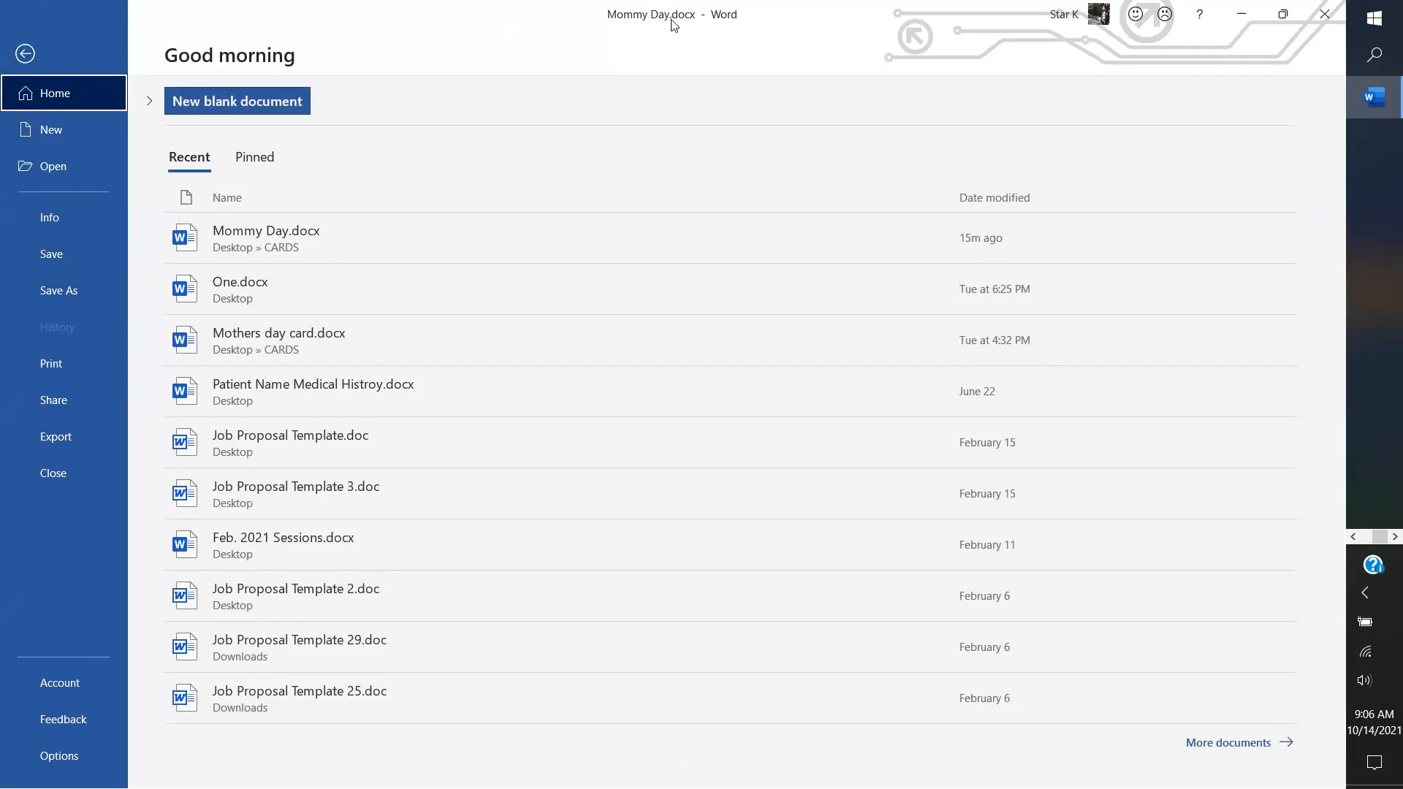
{"action": "left_click", "coordinate": [62, 266]}
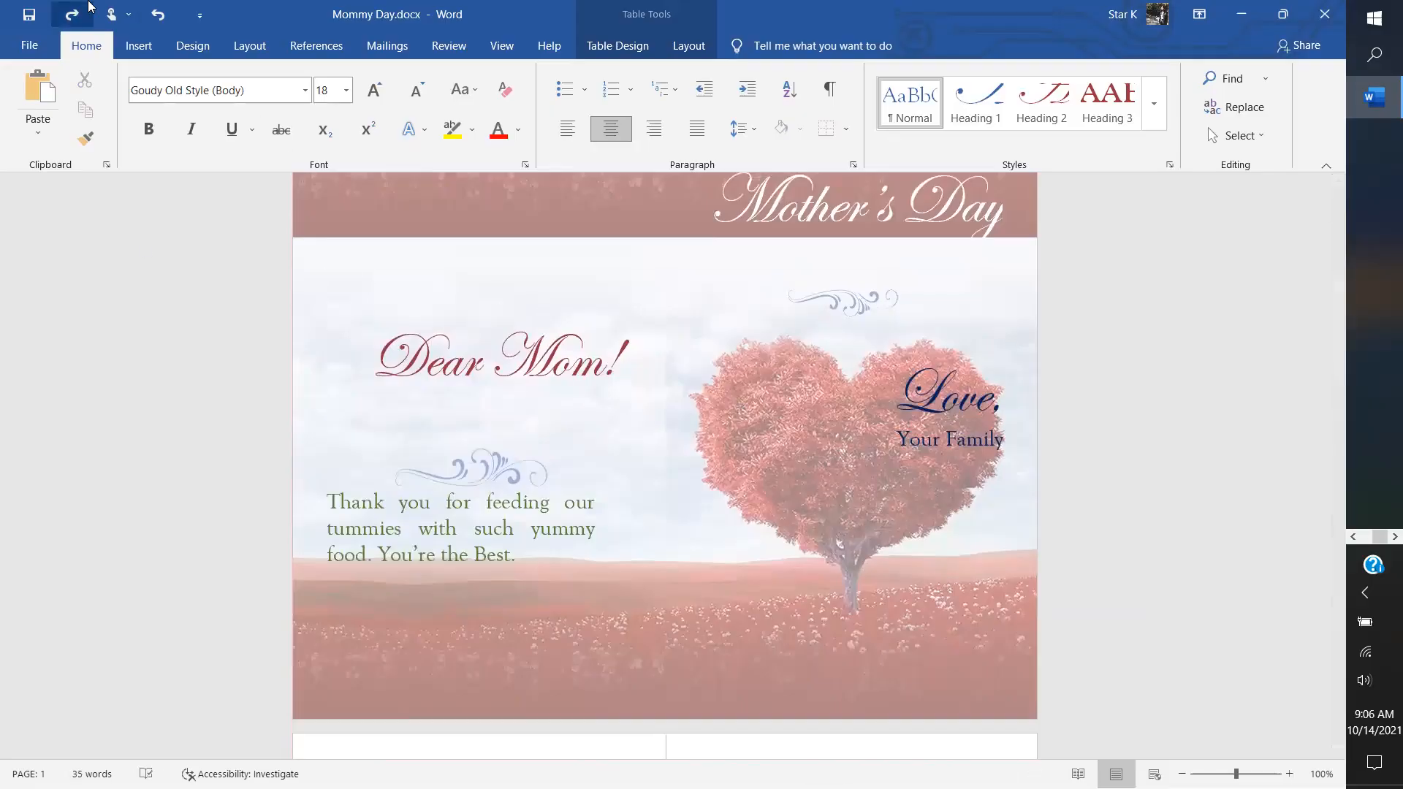
Step: Open the print settings for the Mother's Day card and review the available printers, keeping Microsoft Print to PDF selected
{"action": "left_click", "coordinate": [29, 52]}
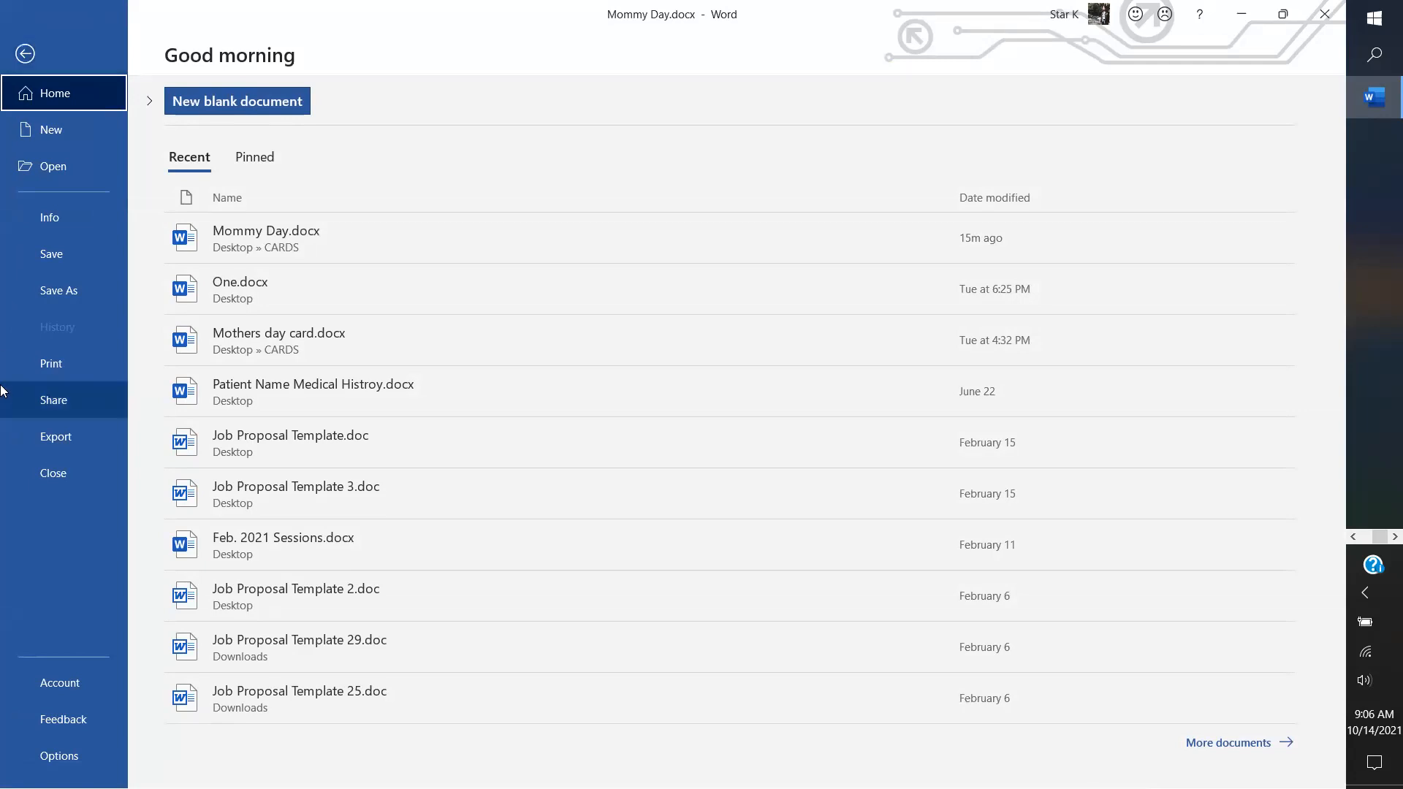
{"action": "left_click", "coordinate": [51, 363]}
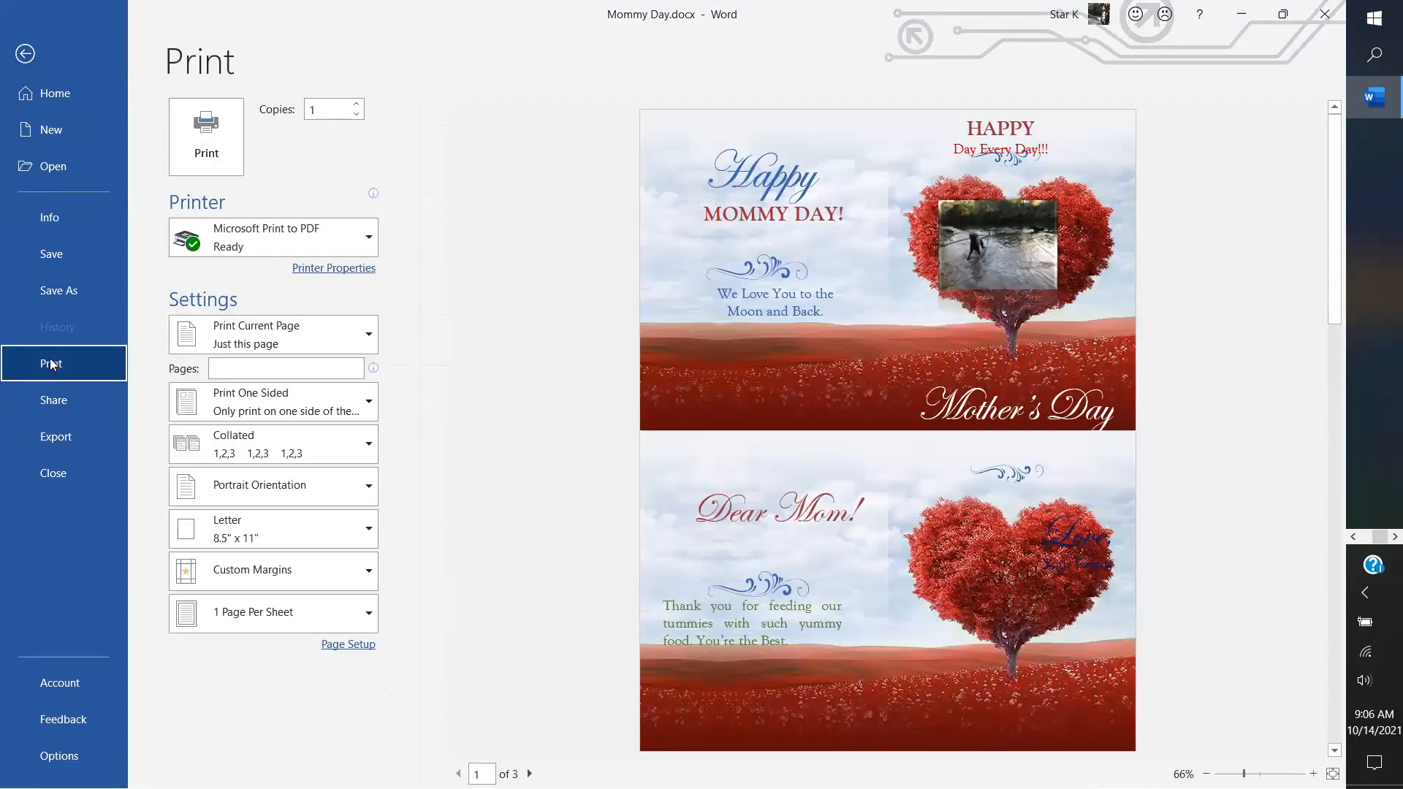
{"action": "left_click", "coordinate": [1369, 30]}
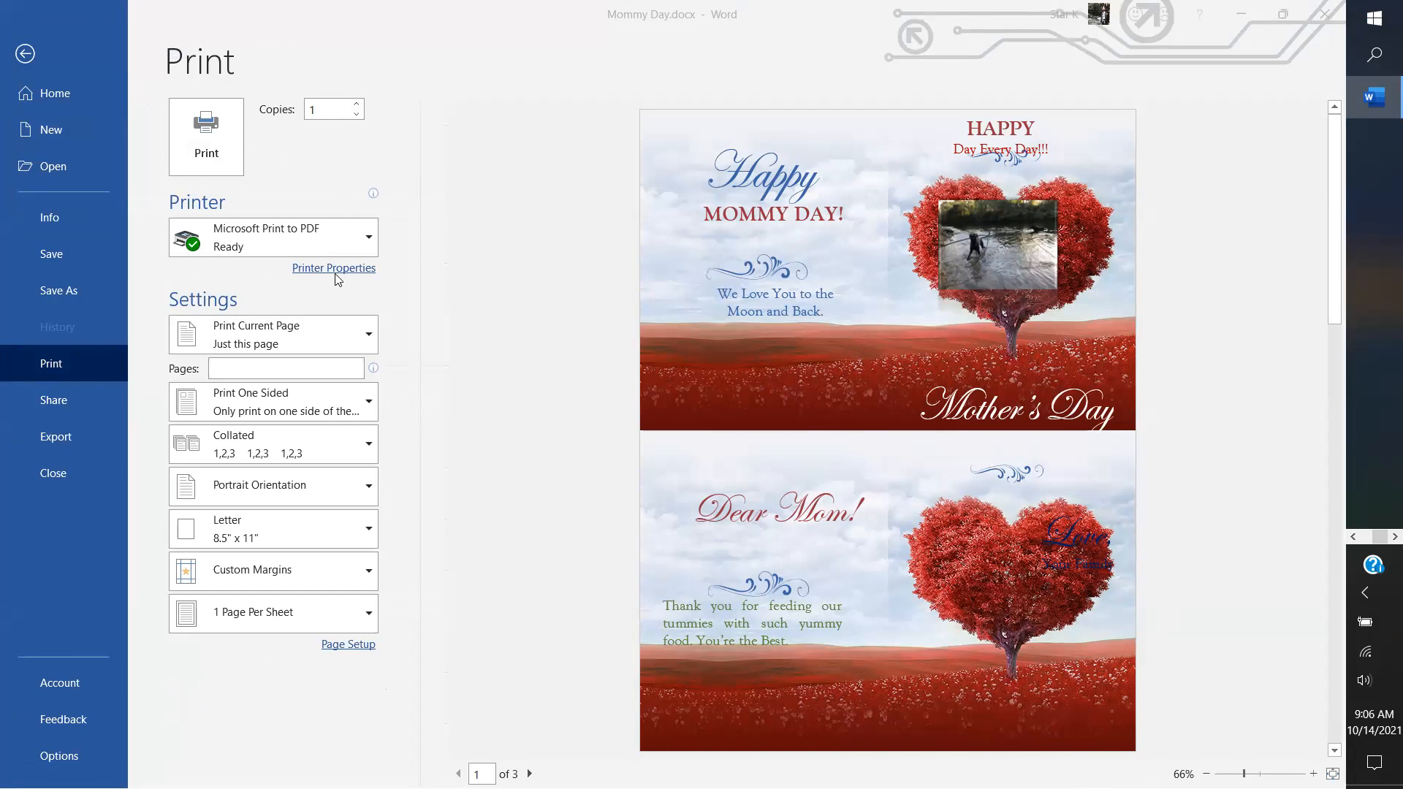
{"action": "left_click", "coordinate": [356, 242]}
{"action": "left_click", "coordinate": [354, 241]}
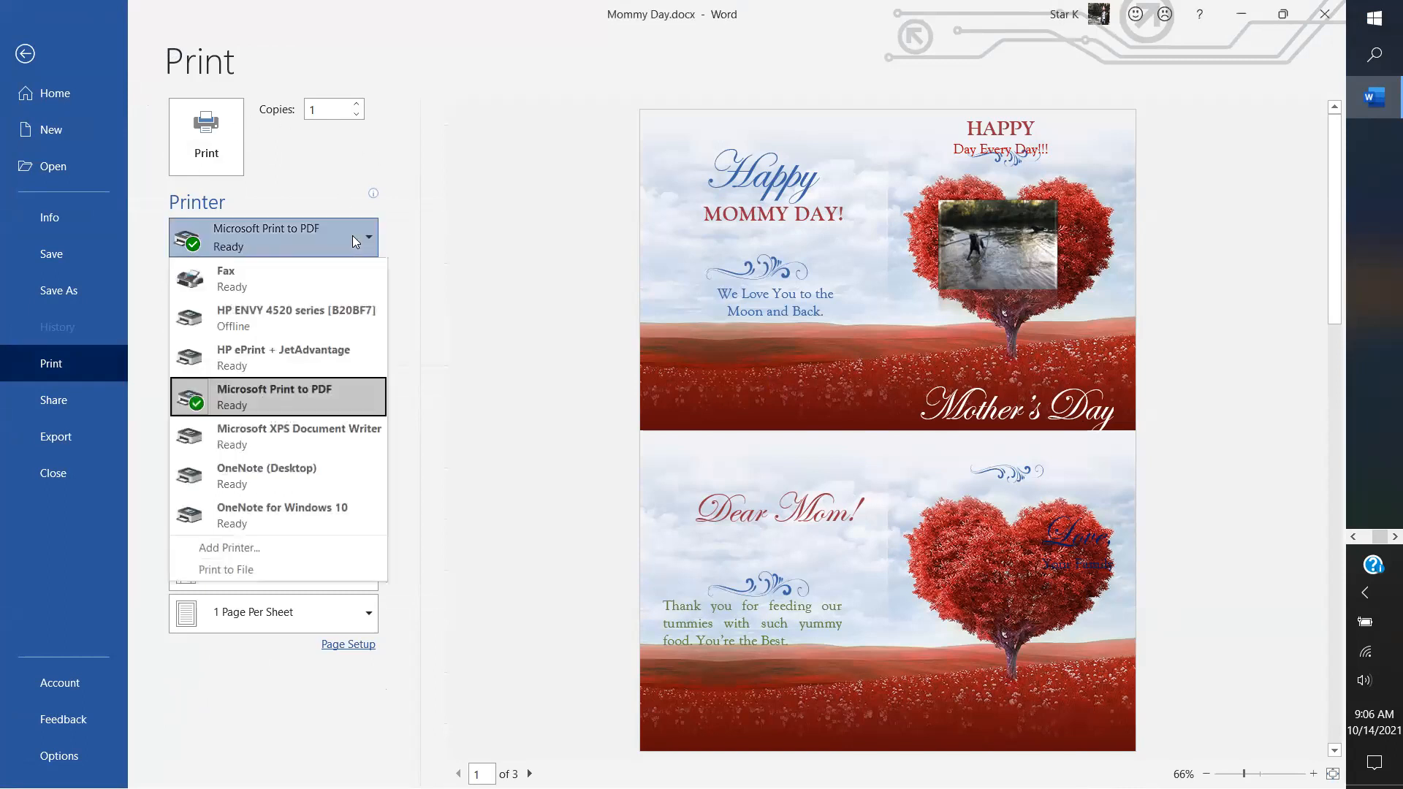
{"action": "left_click", "coordinate": [352, 235]}
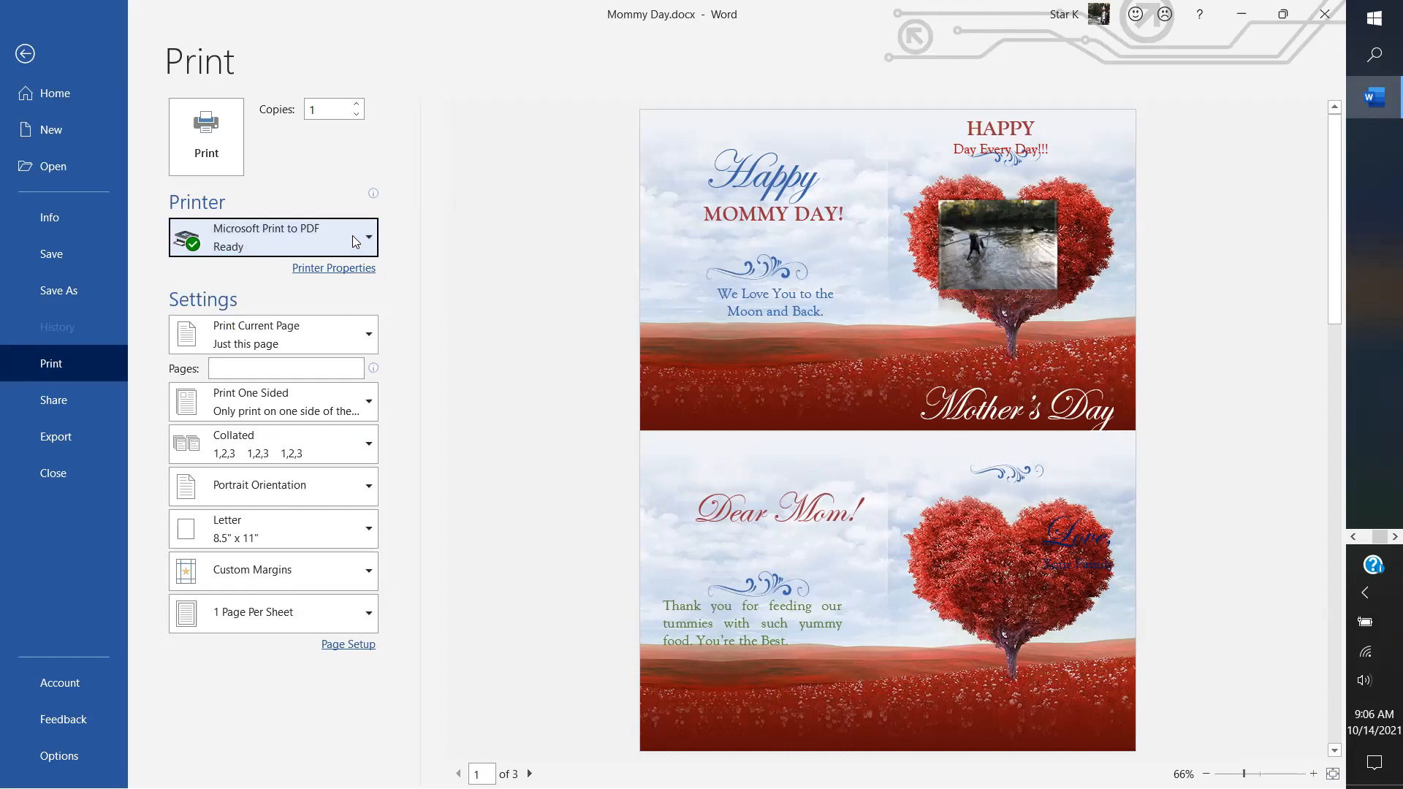
Step: Choose Print Current Page as the print range and Print One Sided for the card, and check the two-sided option
{"action": "left_click", "coordinate": [366, 341]}
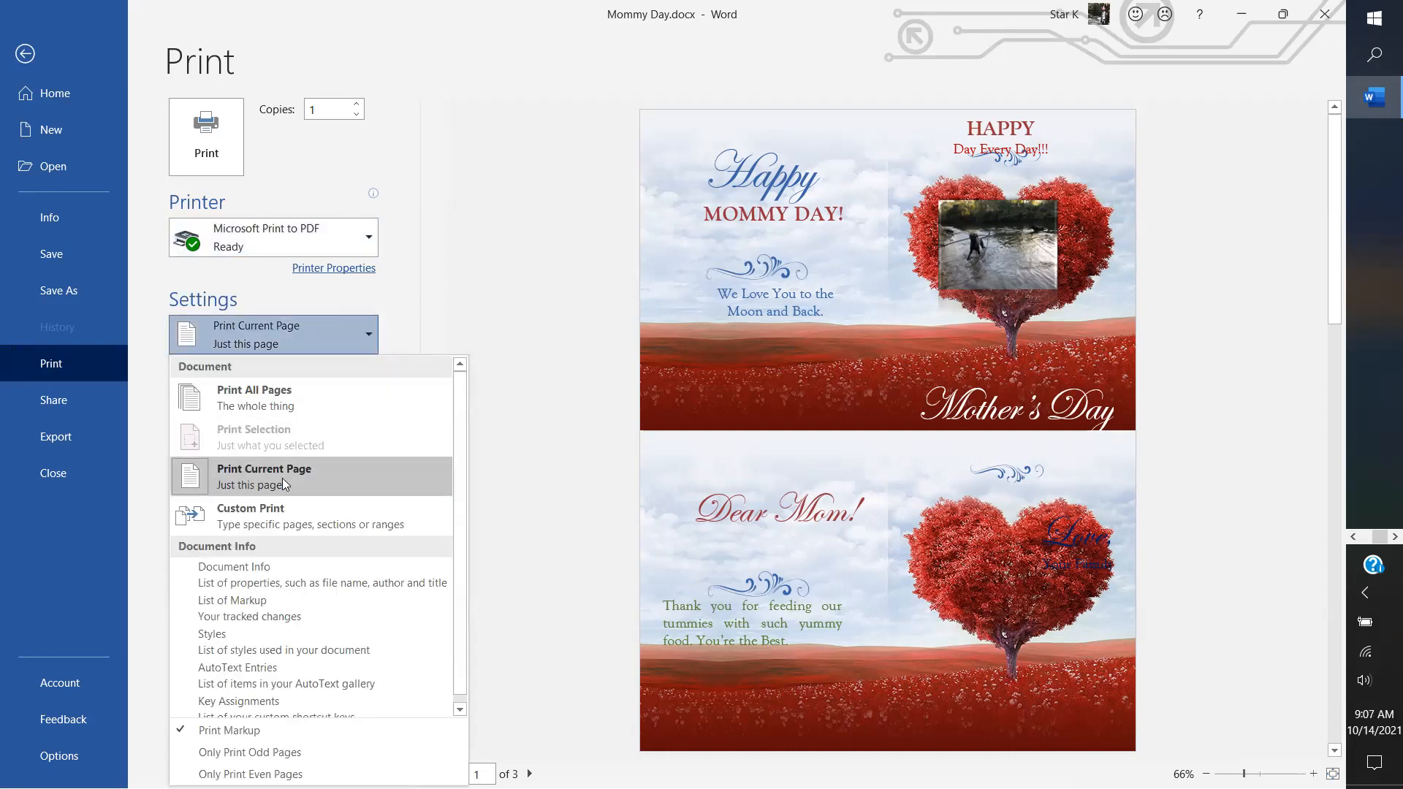
{"action": "left_click", "coordinate": [317, 482]}
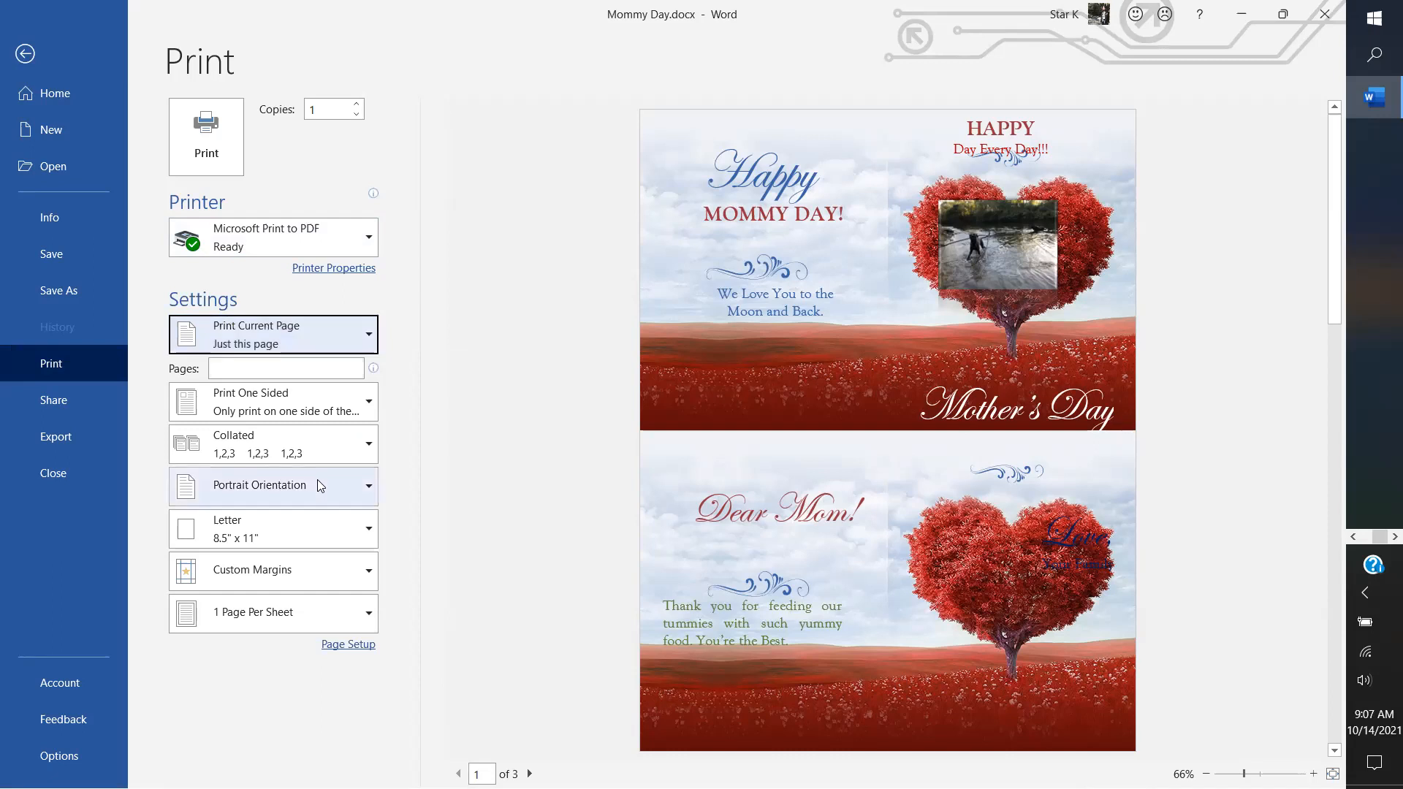
{"action": "left_click", "coordinate": [321, 406]}
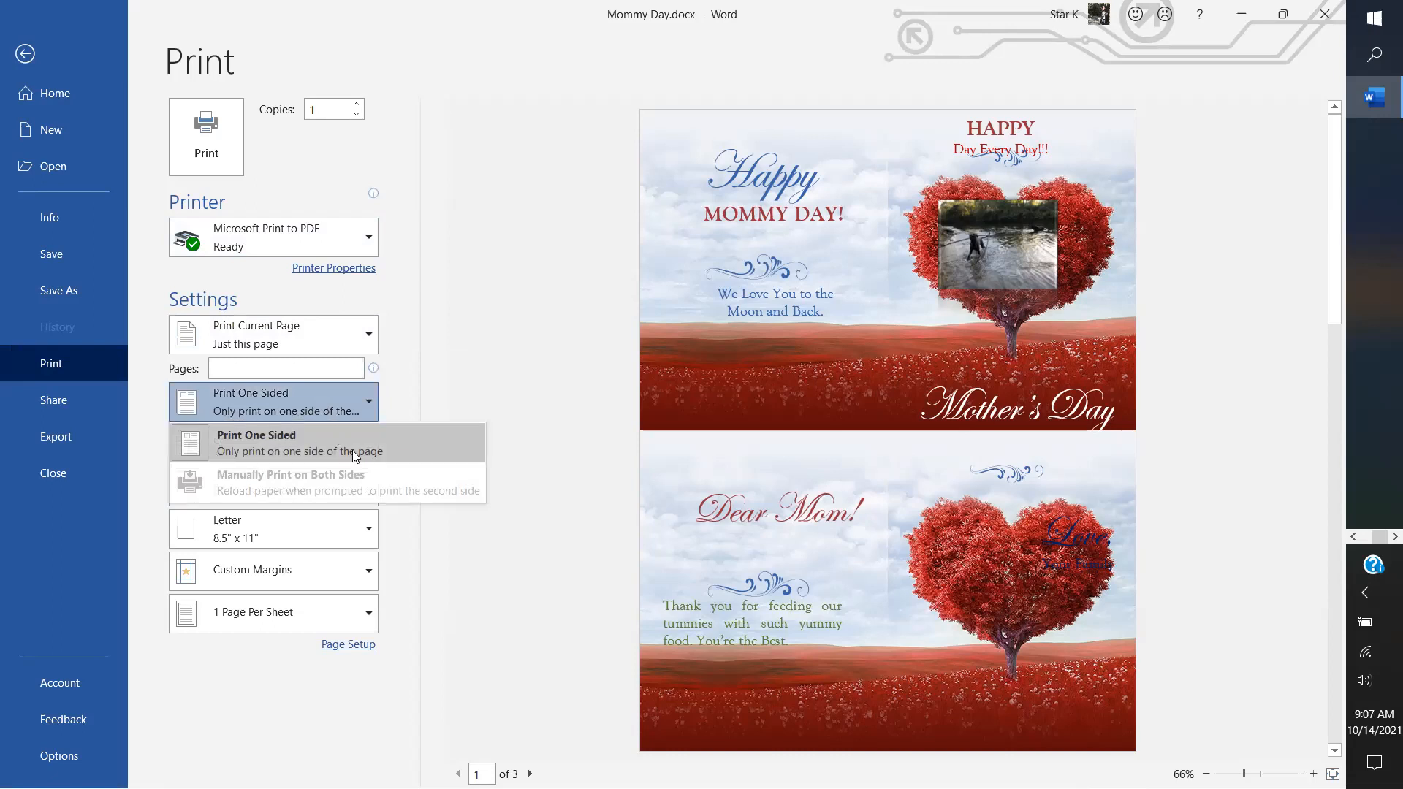
{"action": "left_click", "coordinate": [350, 450]}
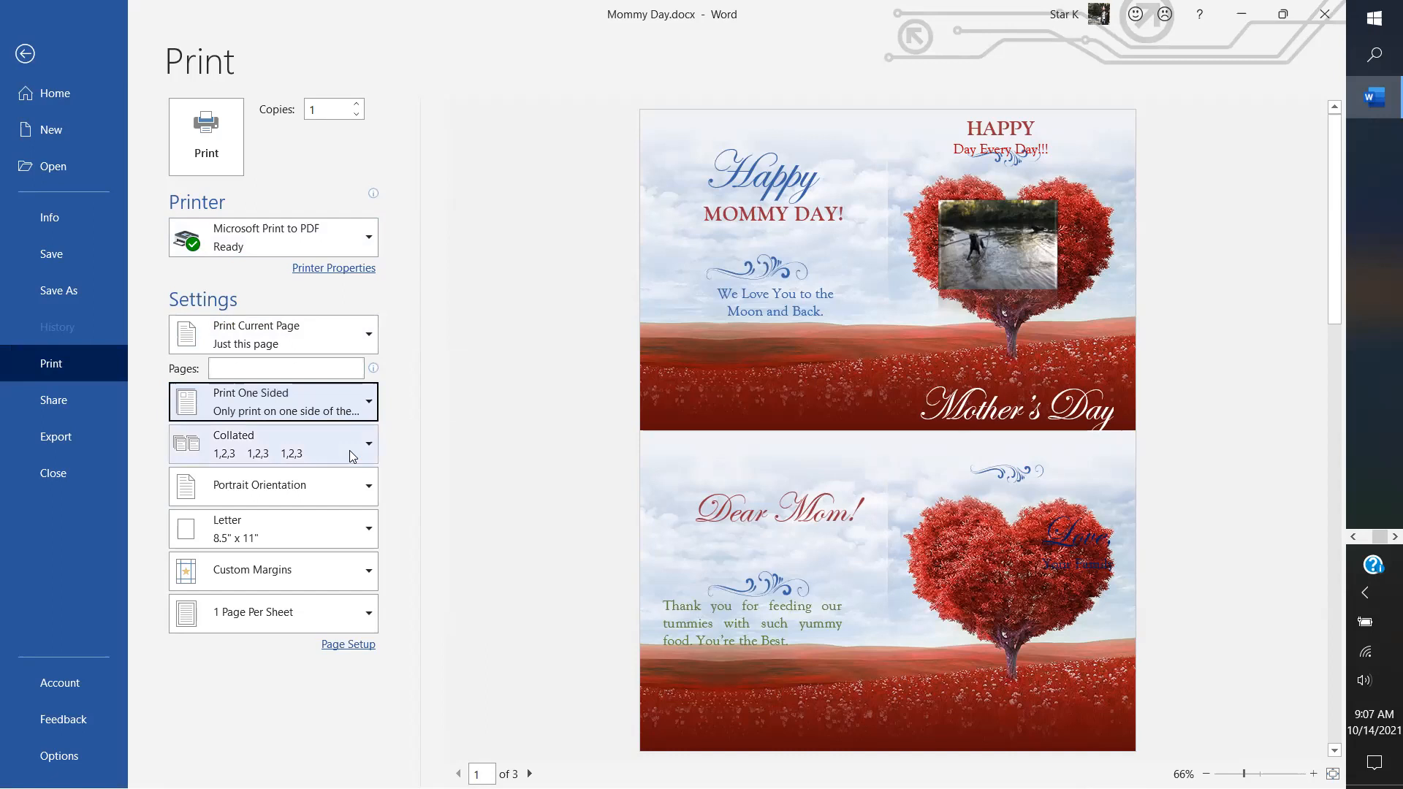
{"action": "left_click", "coordinate": [366, 402]}
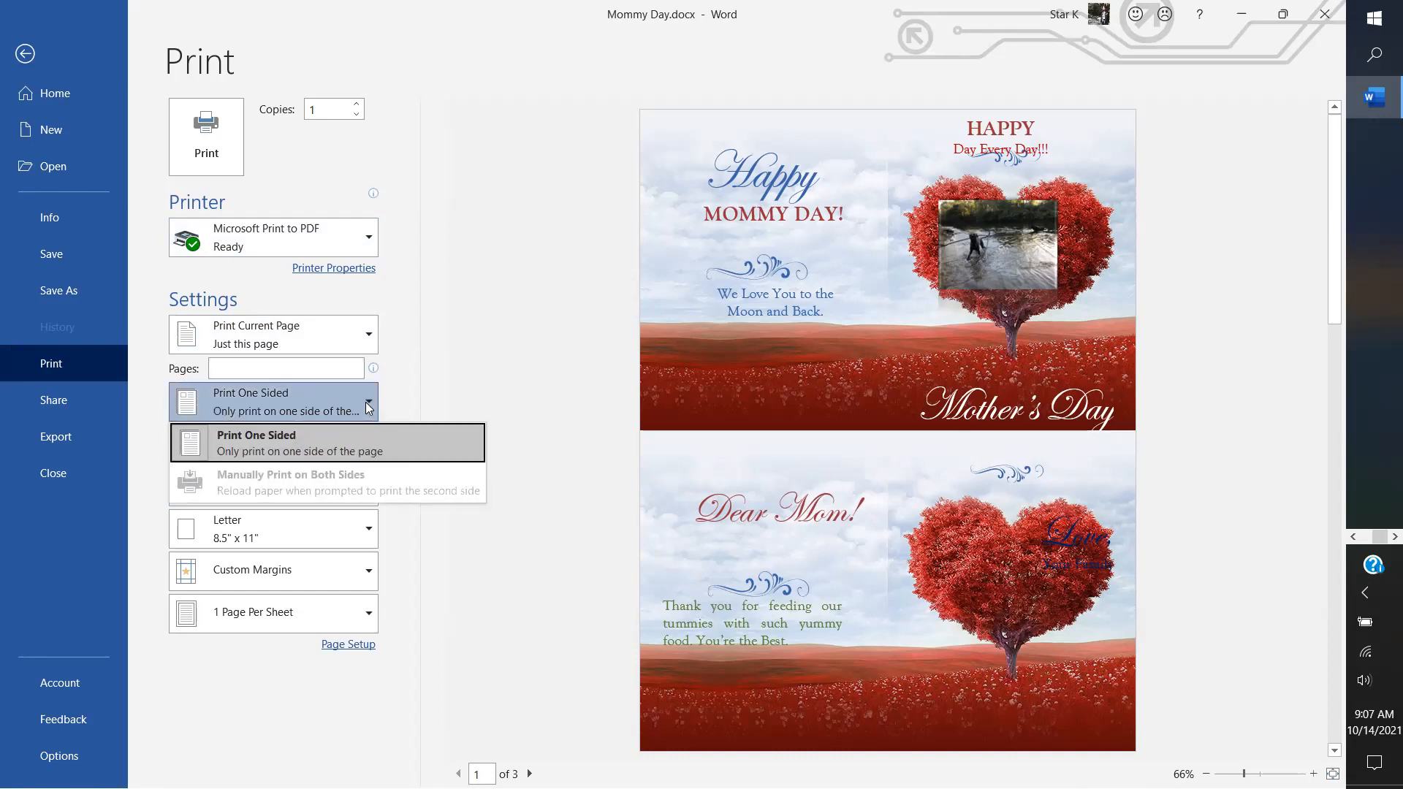
{"action": "left_click", "coordinate": [365, 401]}
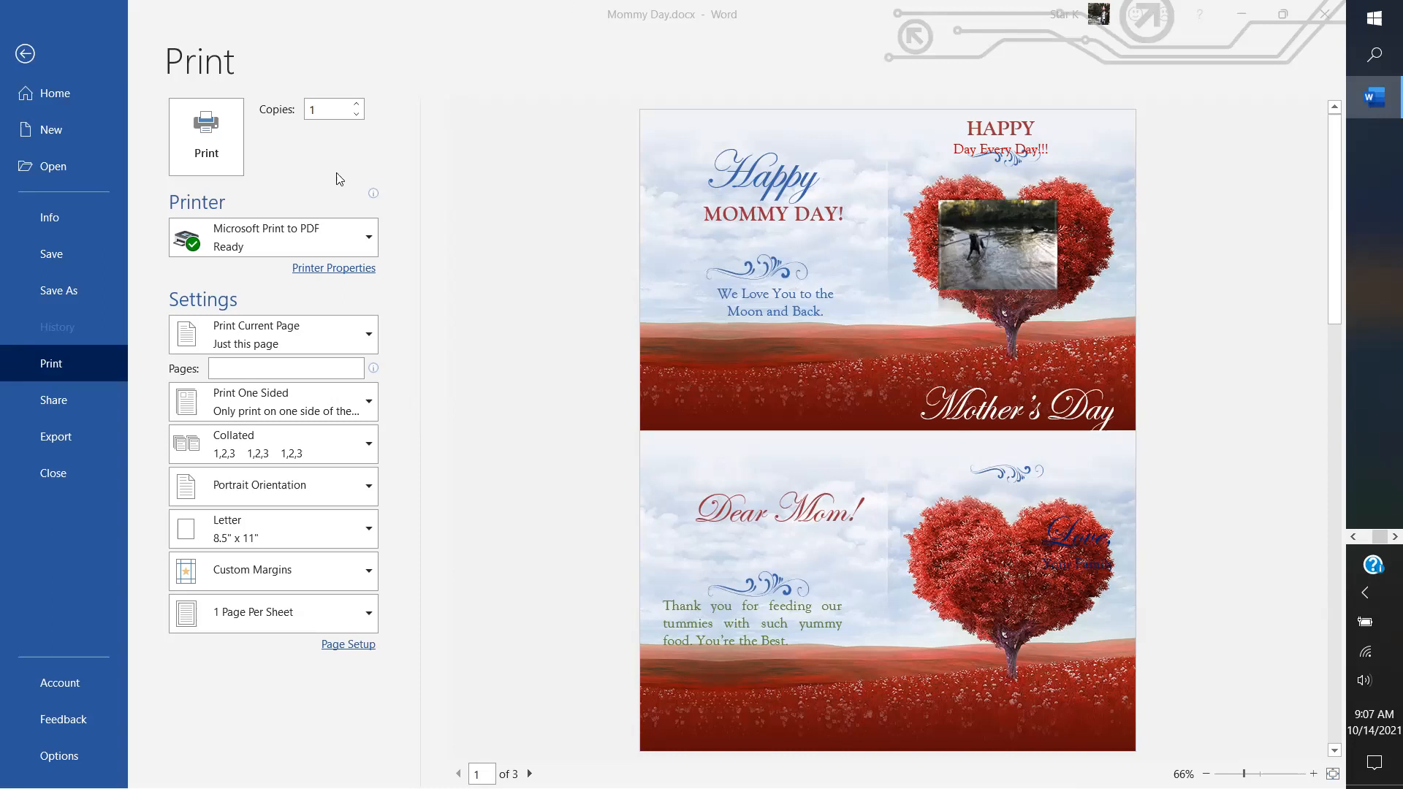
Step: Save the card under its existing name and close the document
{"action": "left_click", "coordinate": [57, 256]}
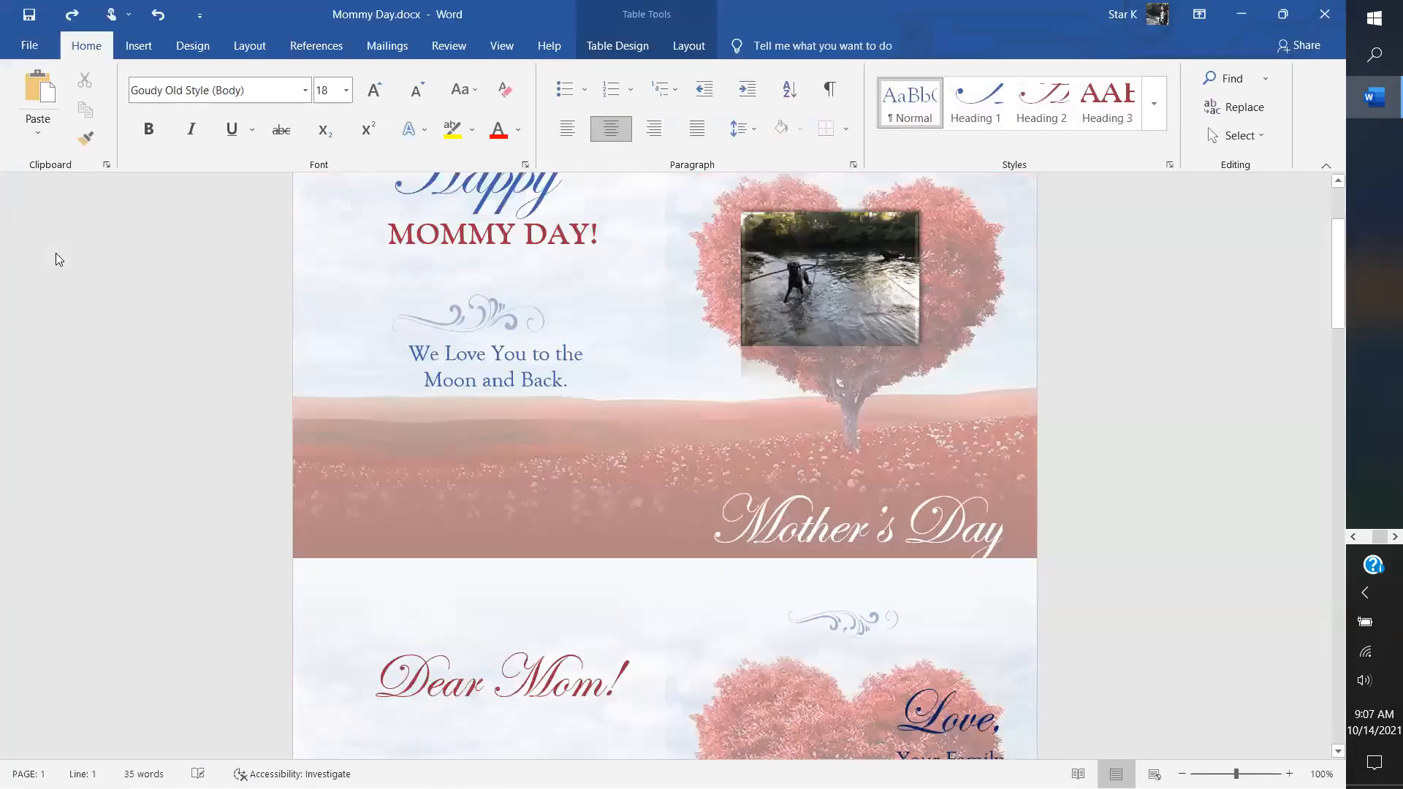
{"action": "left_click", "coordinate": [1331, 22]}
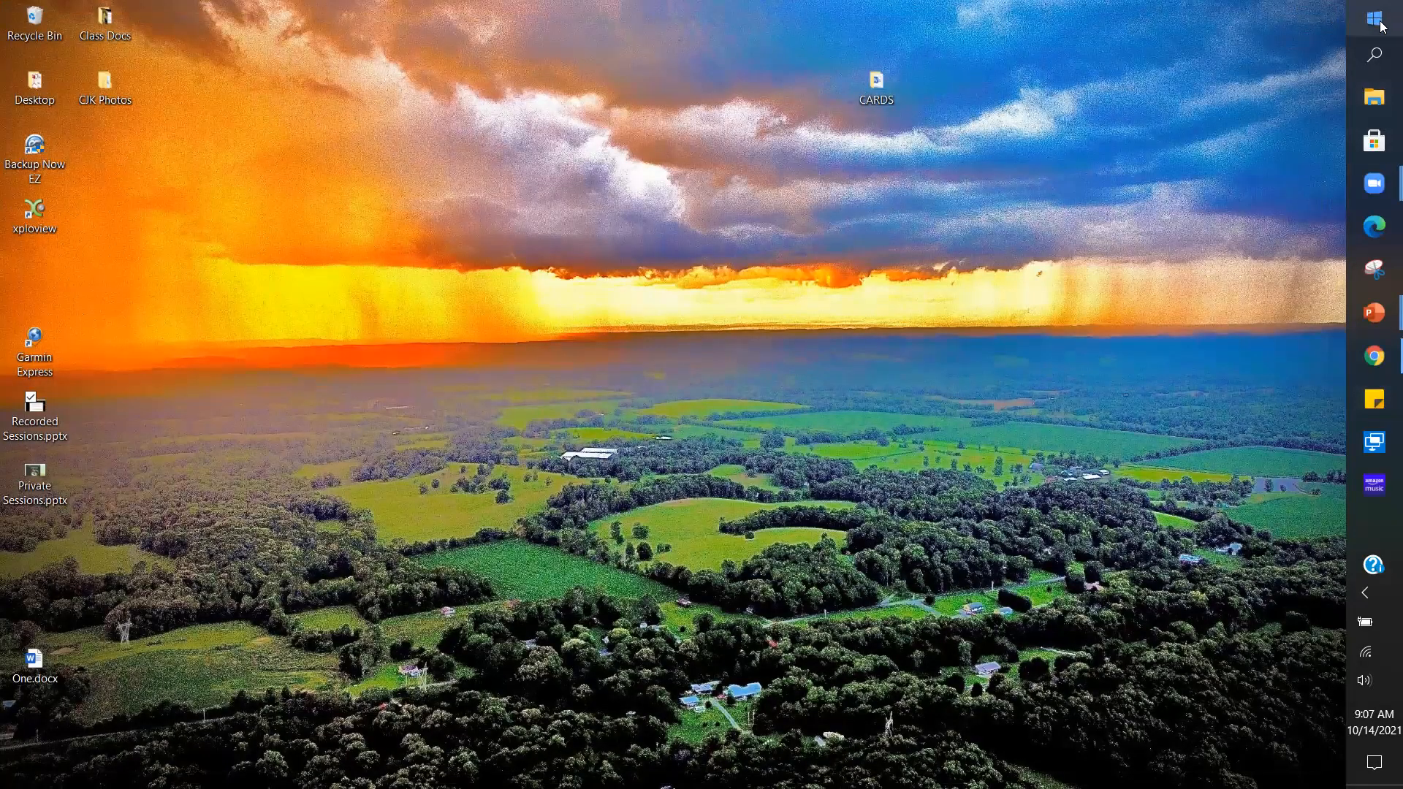
Step: Search Windows for "wor", reopen Mommy Day.docx from Word's recent documents and look through the card down to the second page
{"action": "left_click", "coordinate": [1380, 70]}
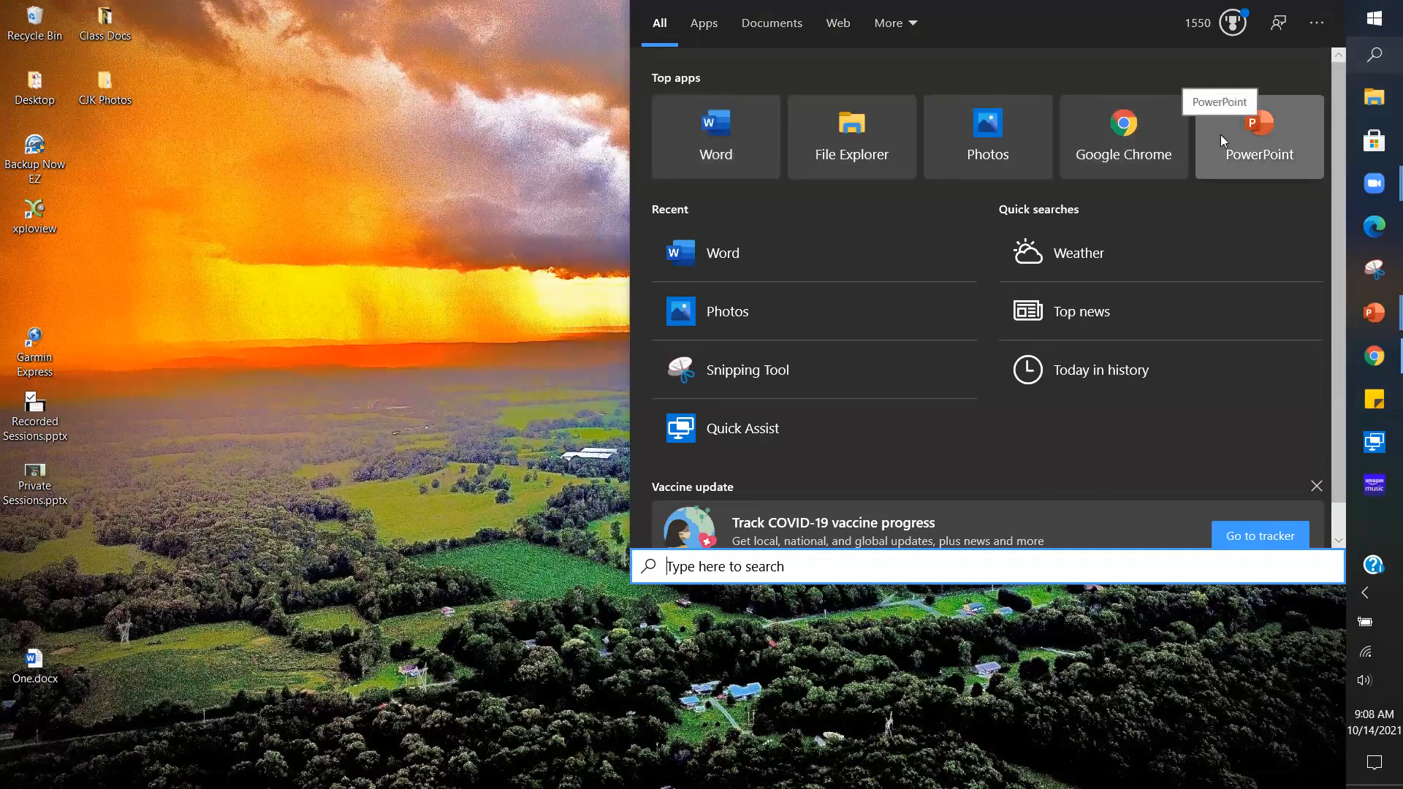
{"action": "type", "text": "wor"}
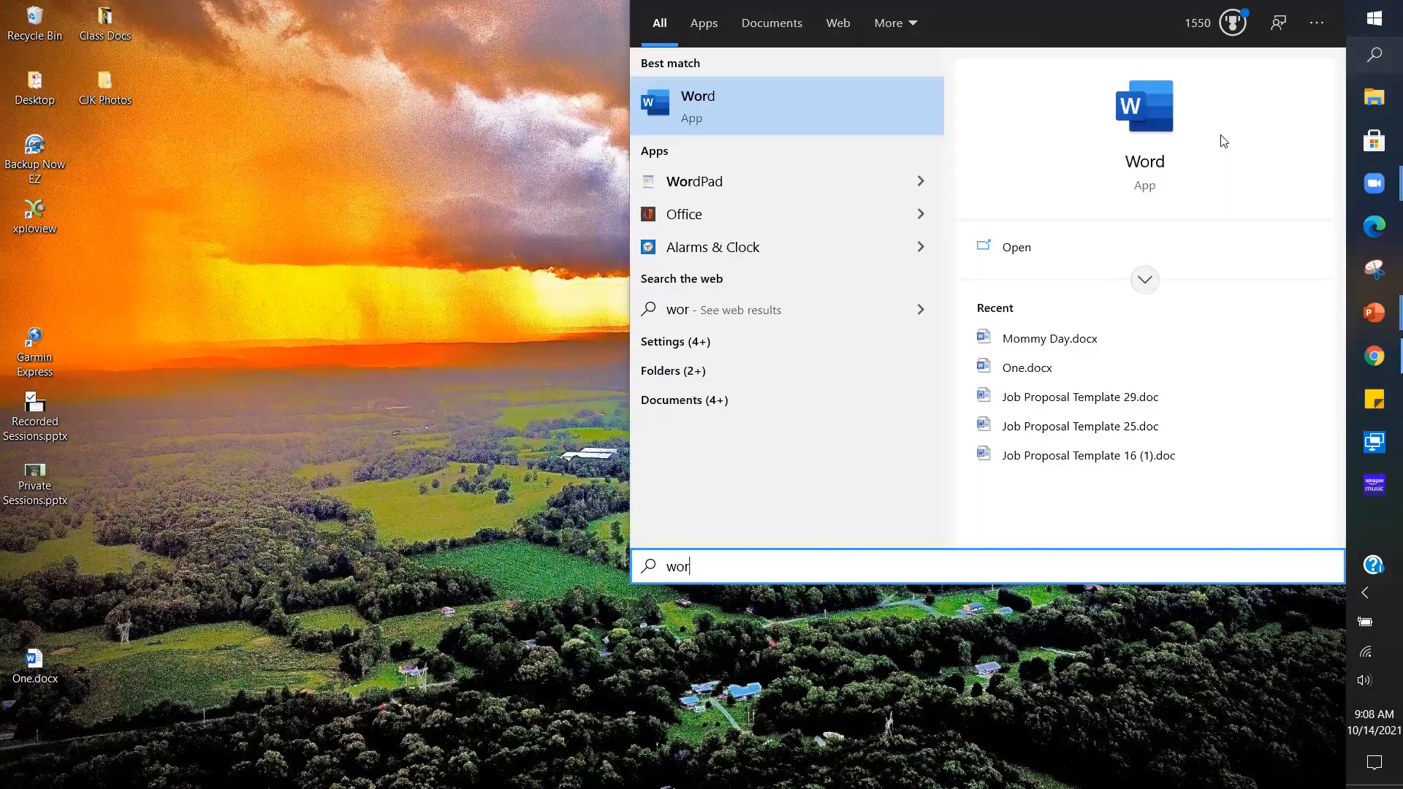
{"action": "left_click", "coordinate": [1062, 344]}
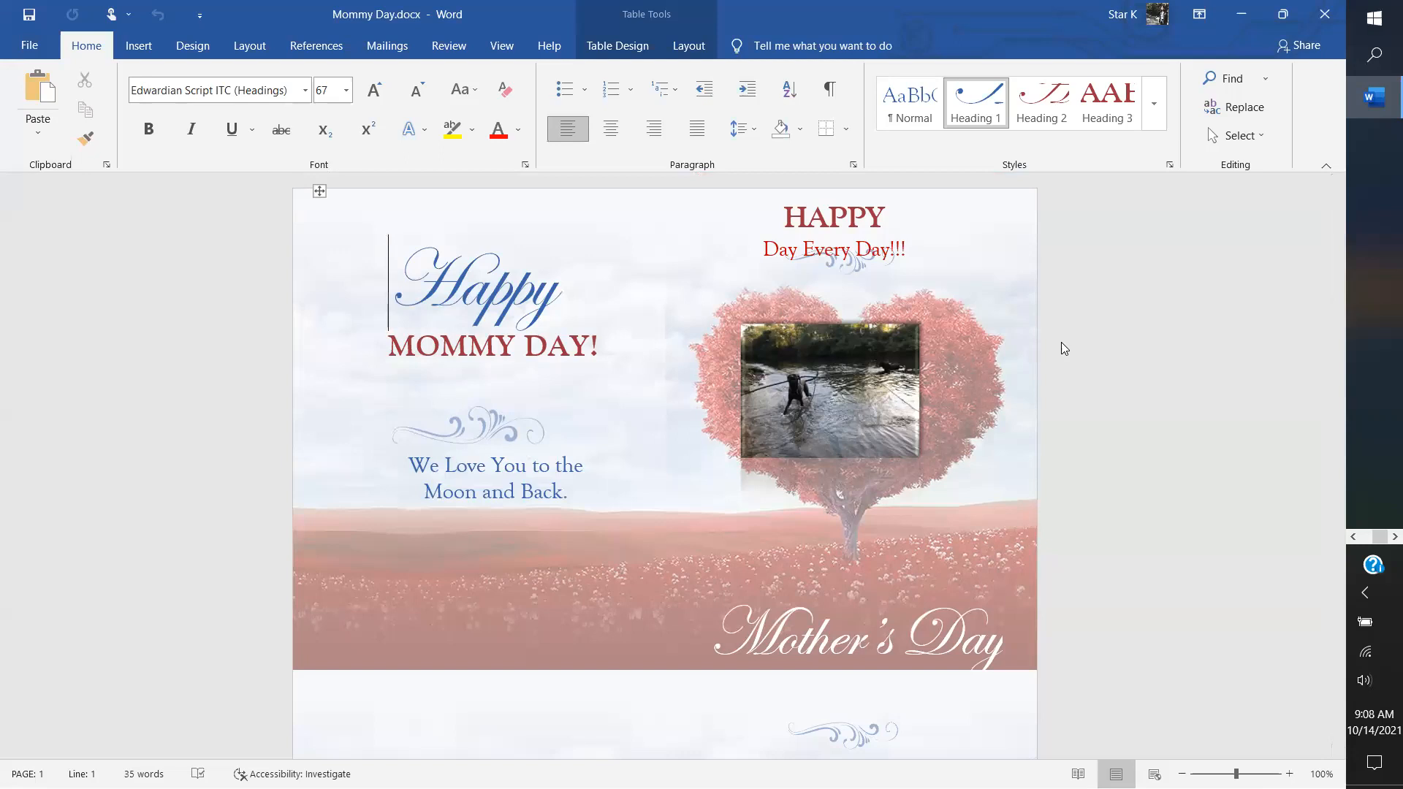
{"action": "scroll", "coordinate": [1061, 348], "scroll_direction": "down", "scroll_amount": 10}
{"action": "scroll", "coordinate": [1060, 348], "scroll_direction": "down", "scroll_amount": 5}
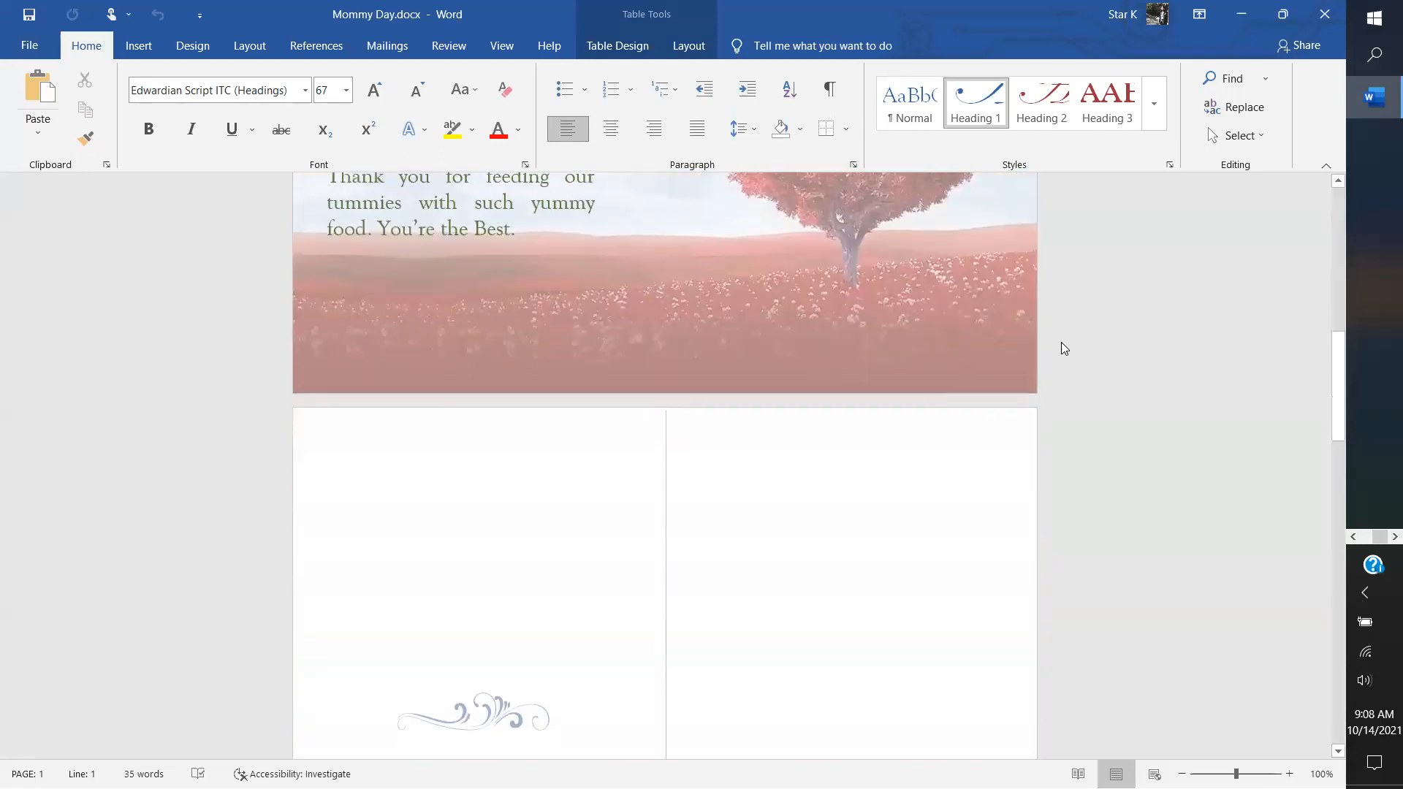